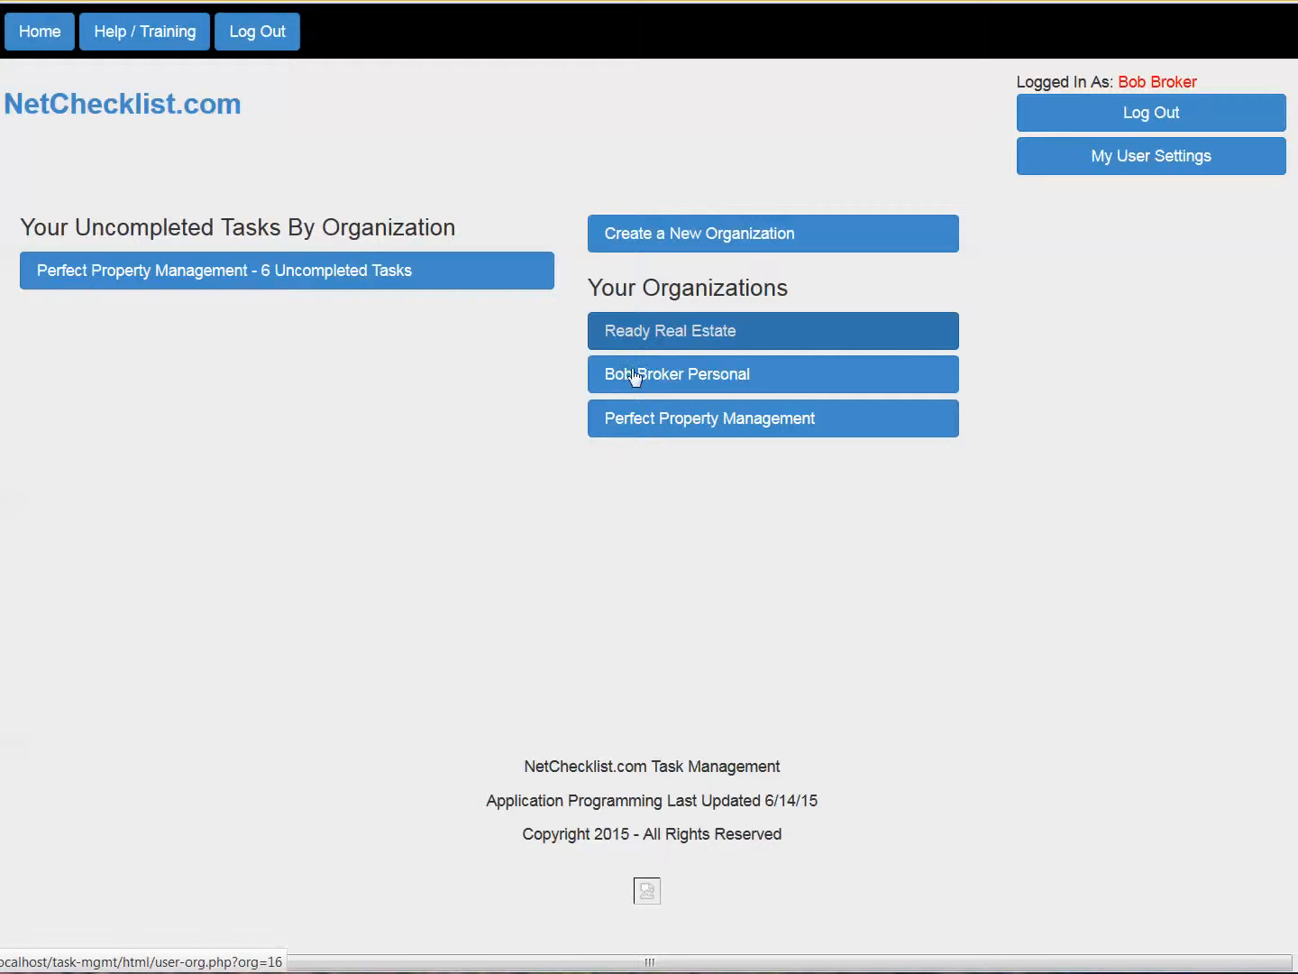
- View the Ready Real Estate organization, then look at the new-organization form on the home page and cancel it
{"action": "left_click", "coordinate": [702, 348]}
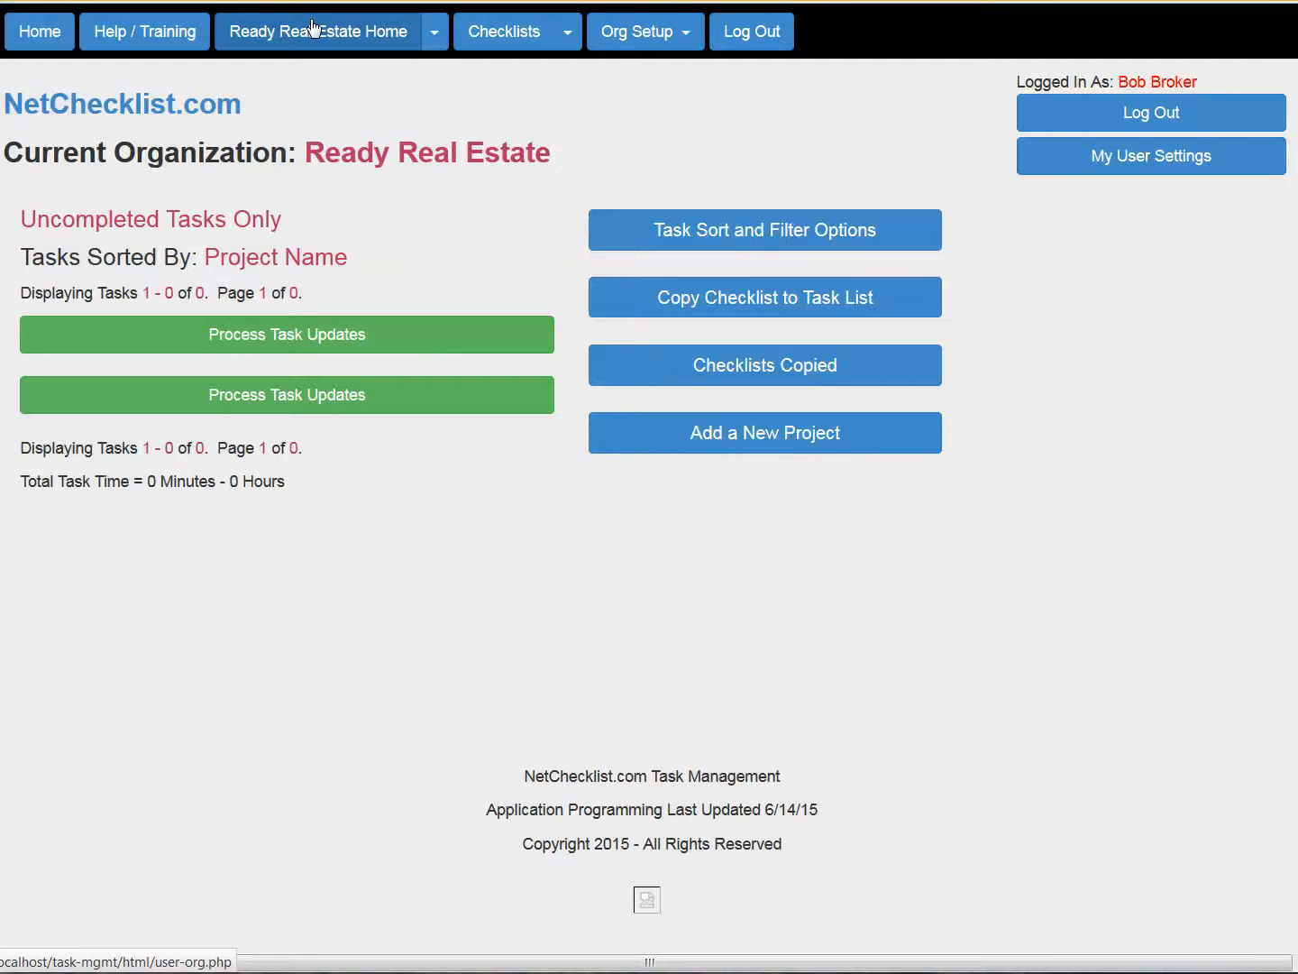
{"action": "left_click", "coordinate": [38, 36]}
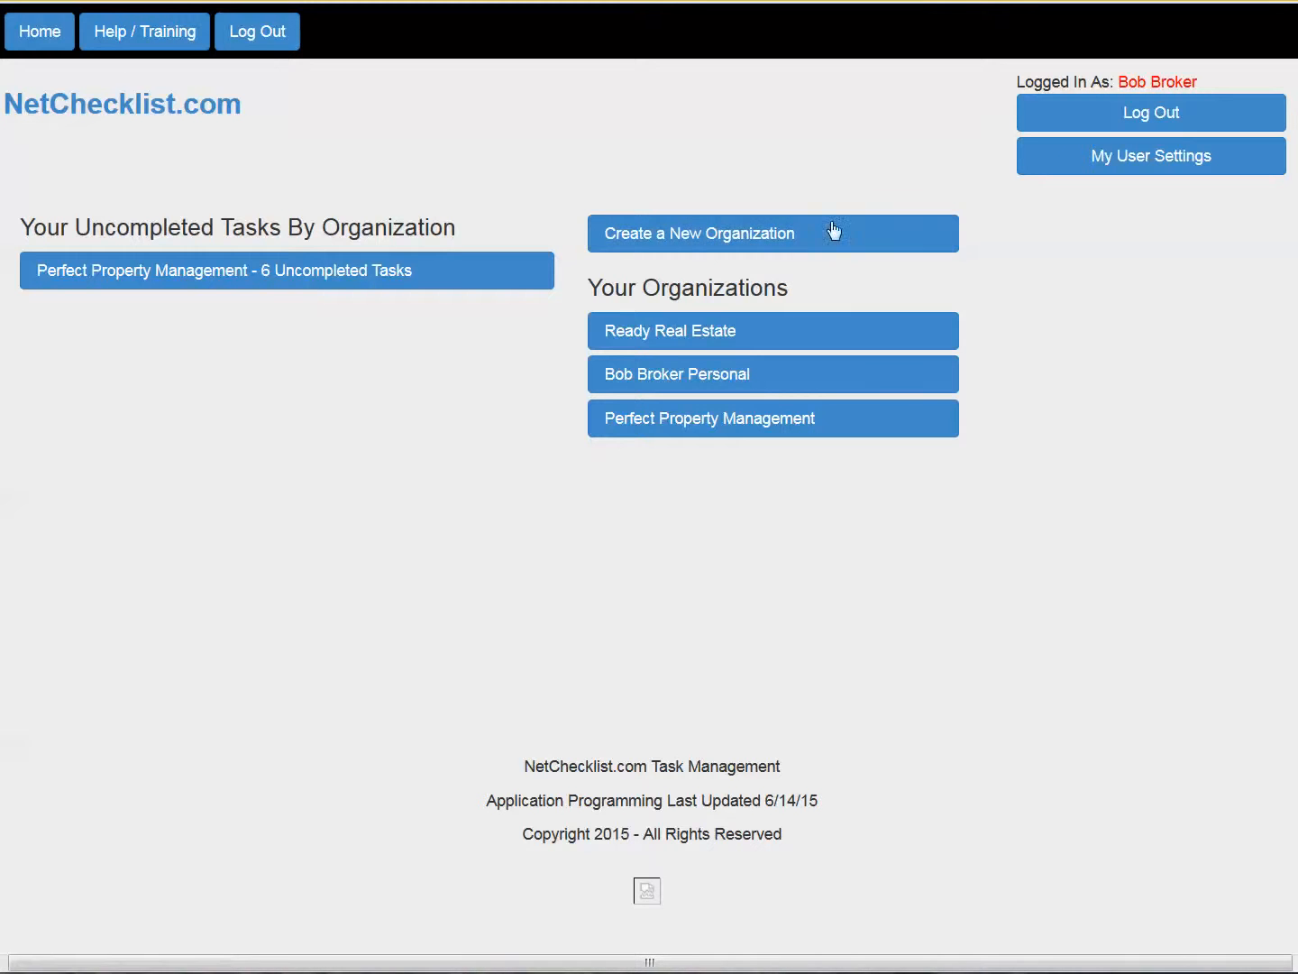
{"action": "left_click", "coordinate": [770, 243]}
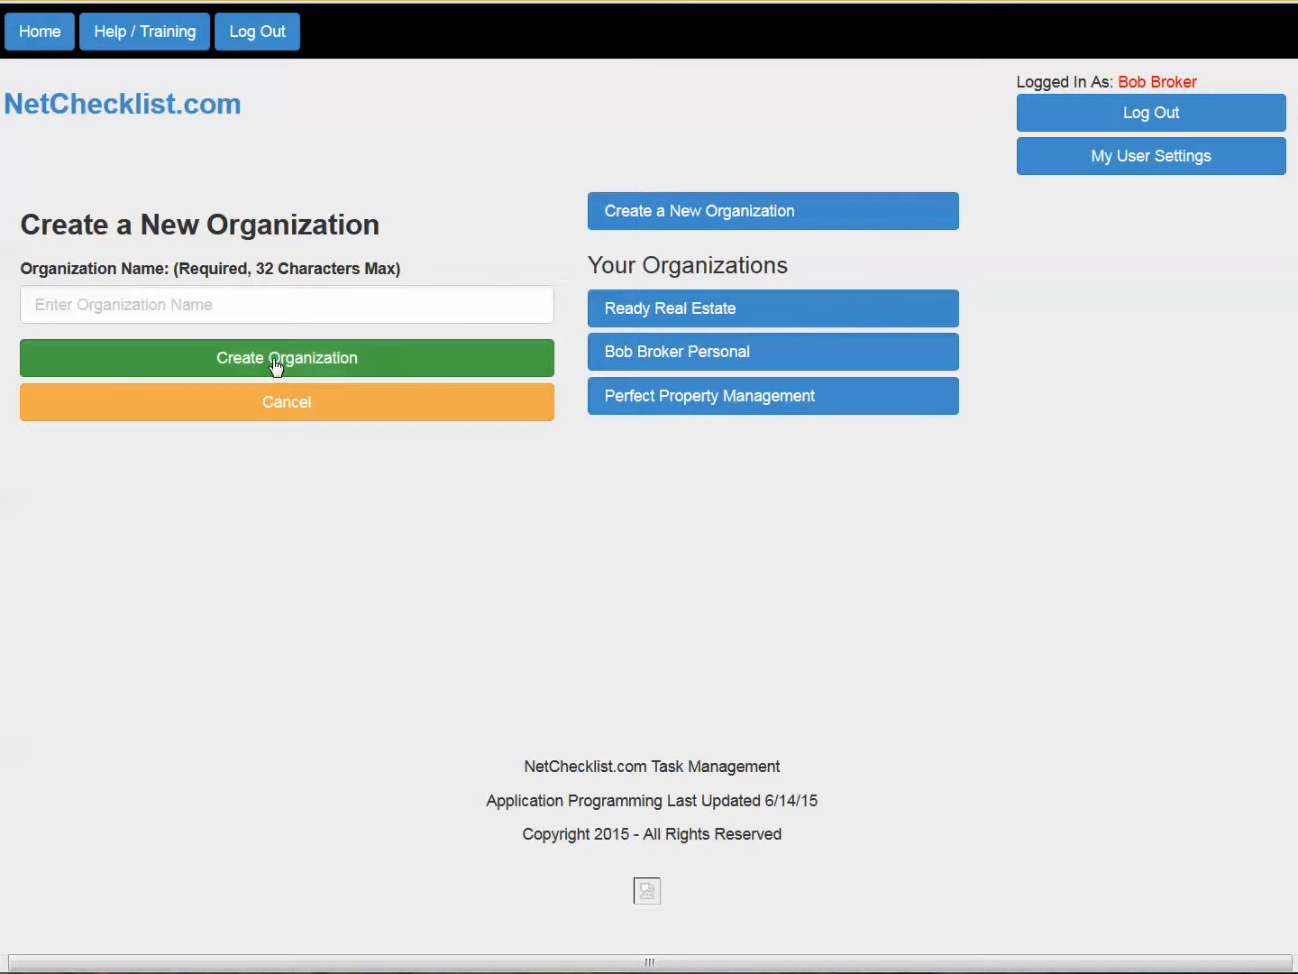
{"action": "left_click", "coordinate": [285, 413]}
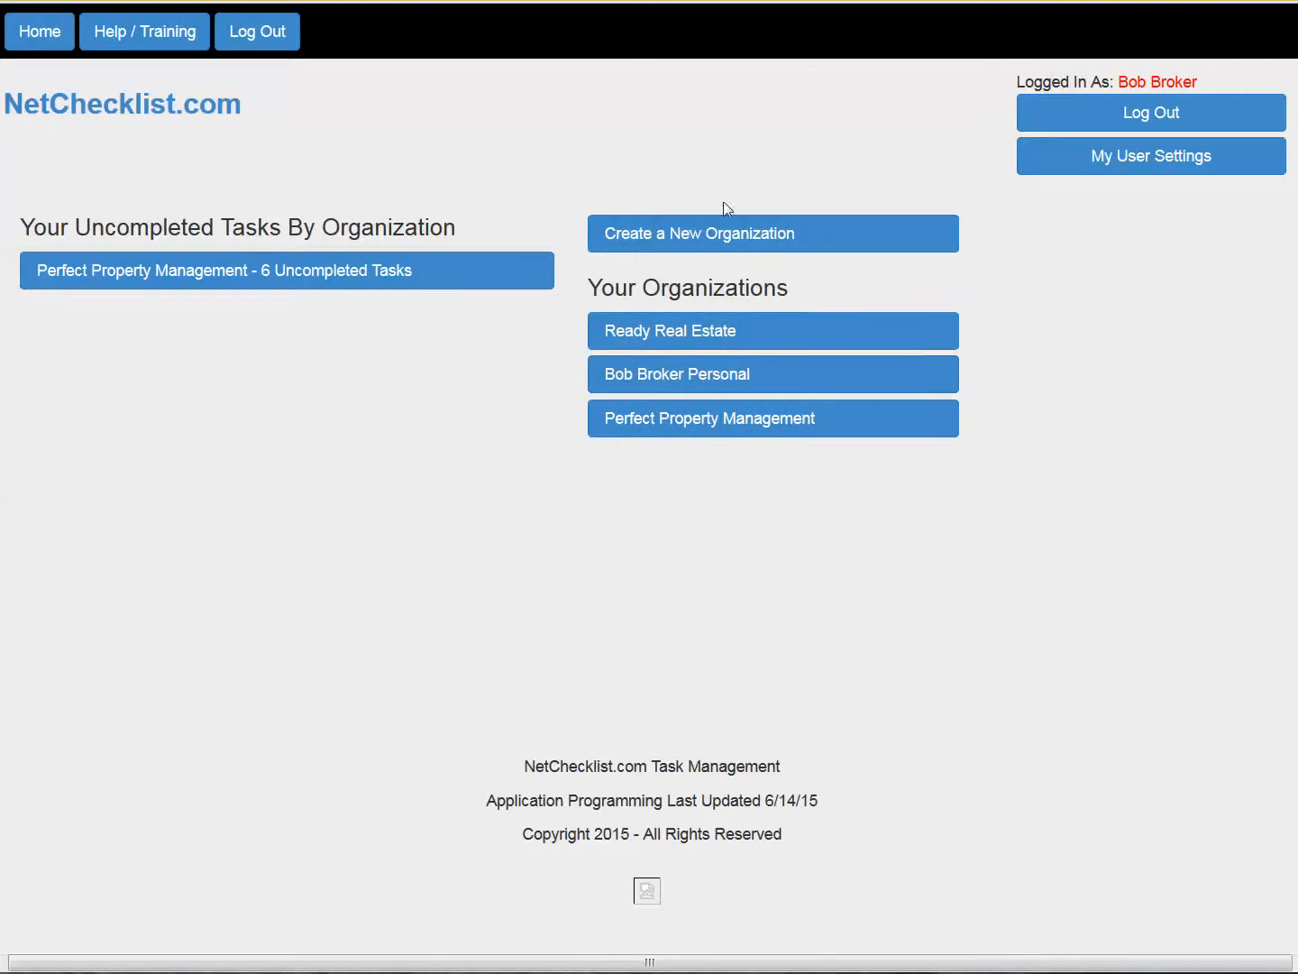
- Open the user role settings of Ready Real Estate and view the role options for the first listed user
{"action": "left_click", "coordinate": [701, 345]}
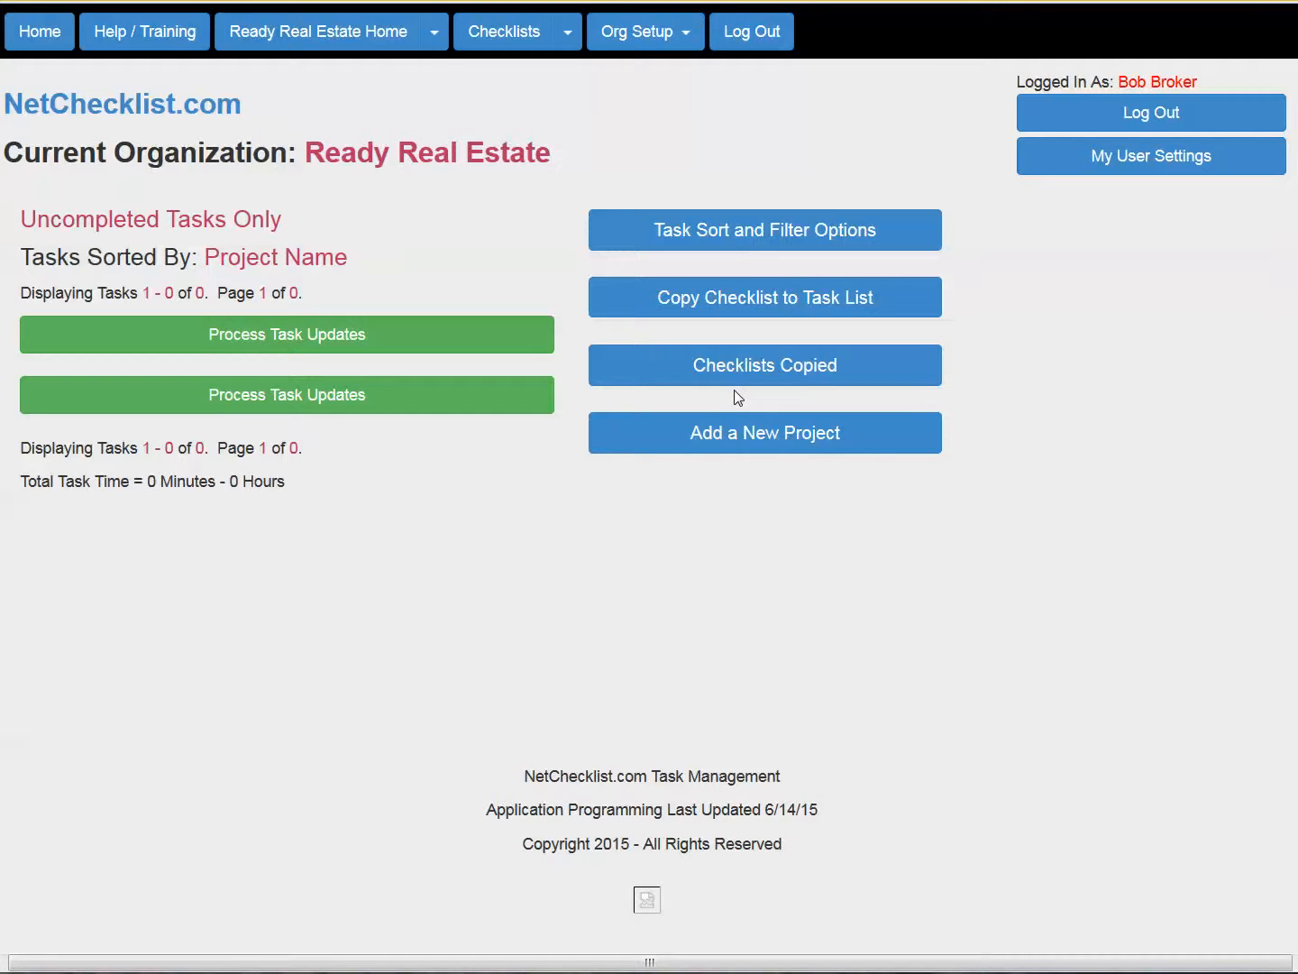
{"action": "left_click", "coordinate": [646, 36]}
{"action": "left_click", "coordinate": [655, 125]}
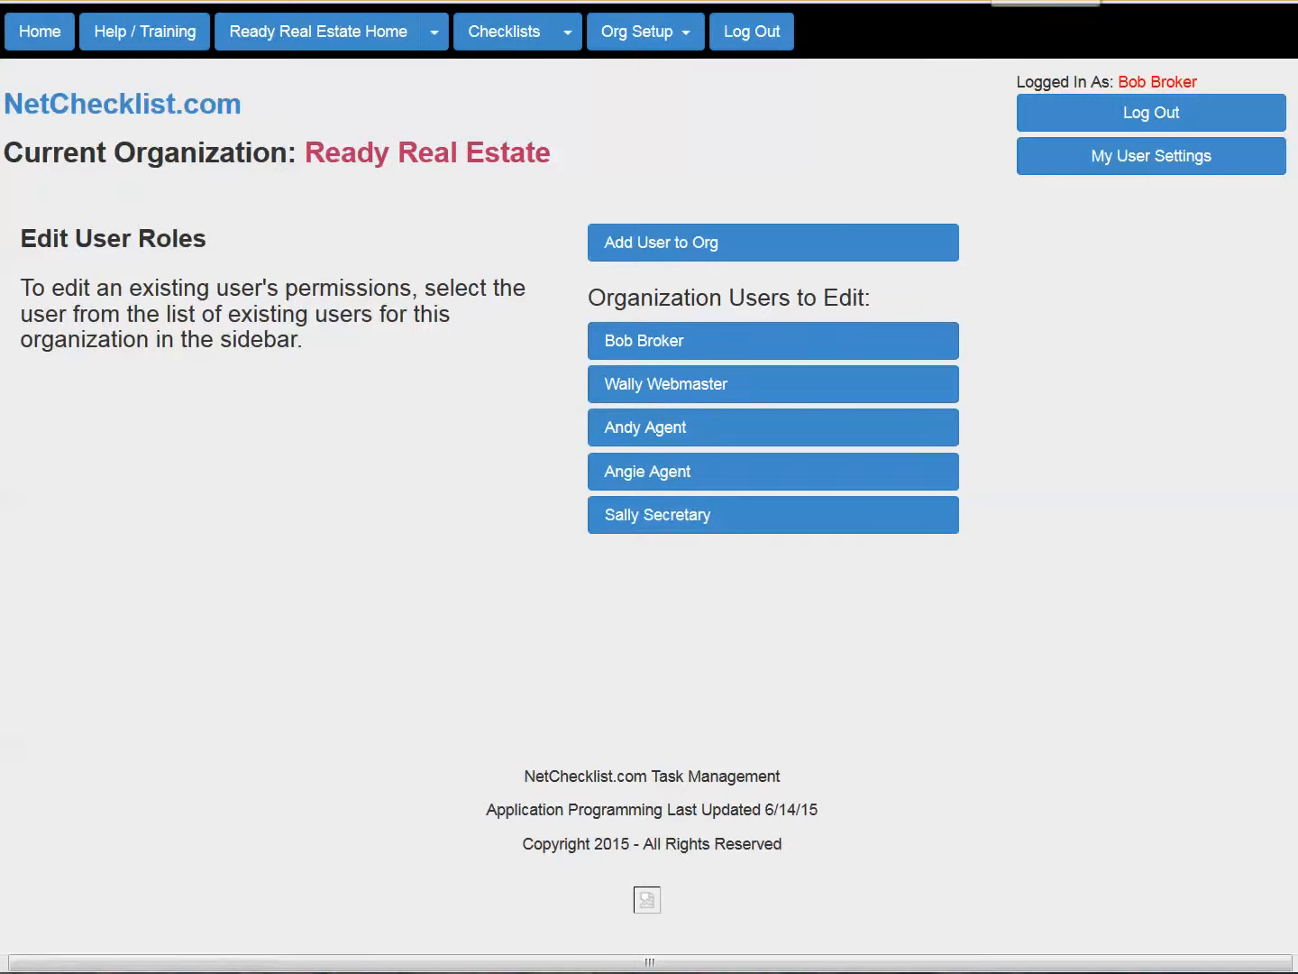
{"action": "left_click", "coordinate": [719, 359]}
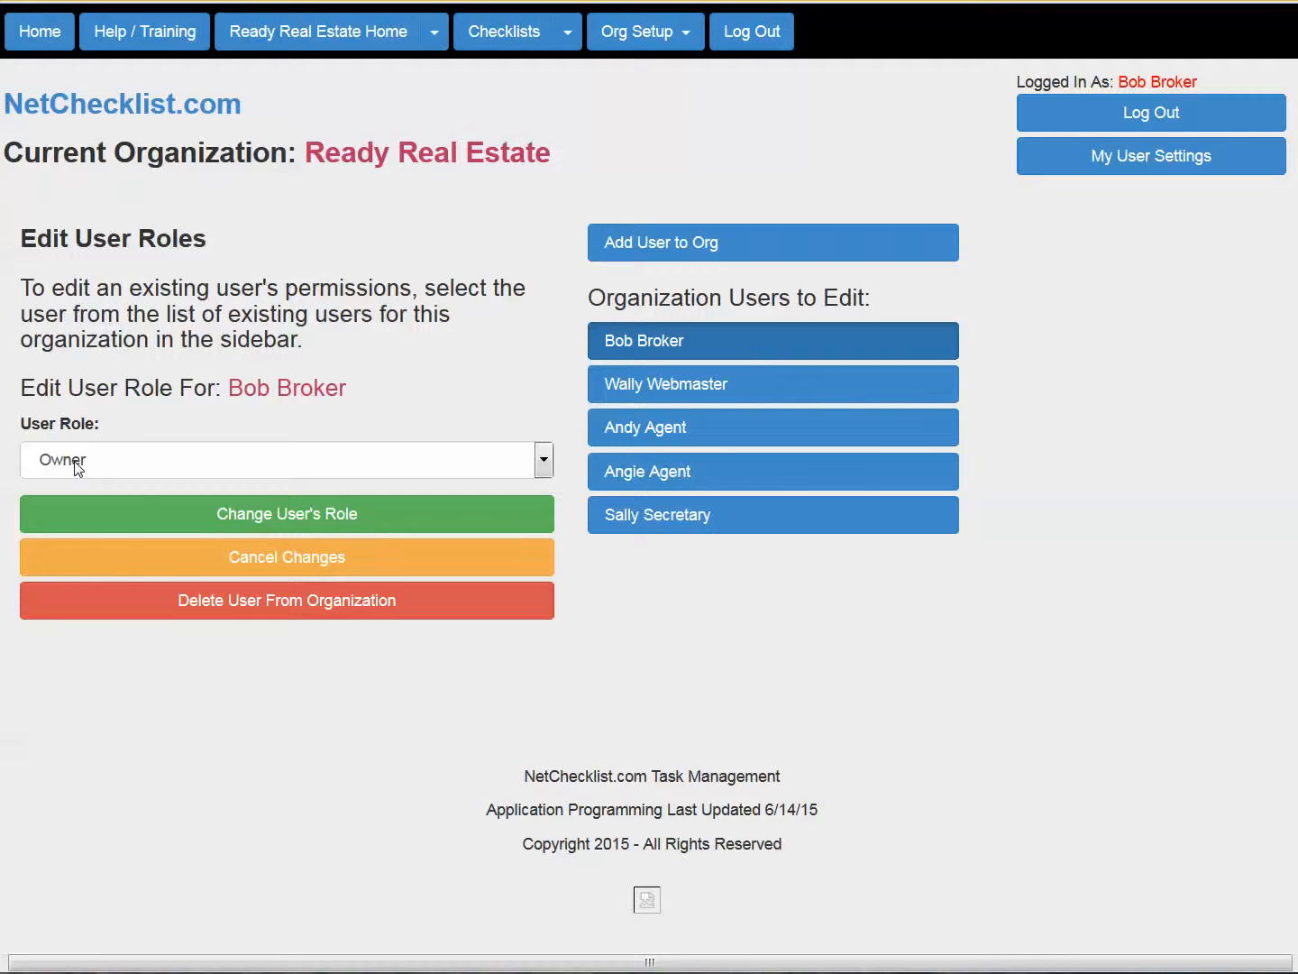
{"action": "left_click", "coordinate": [105, 464]}
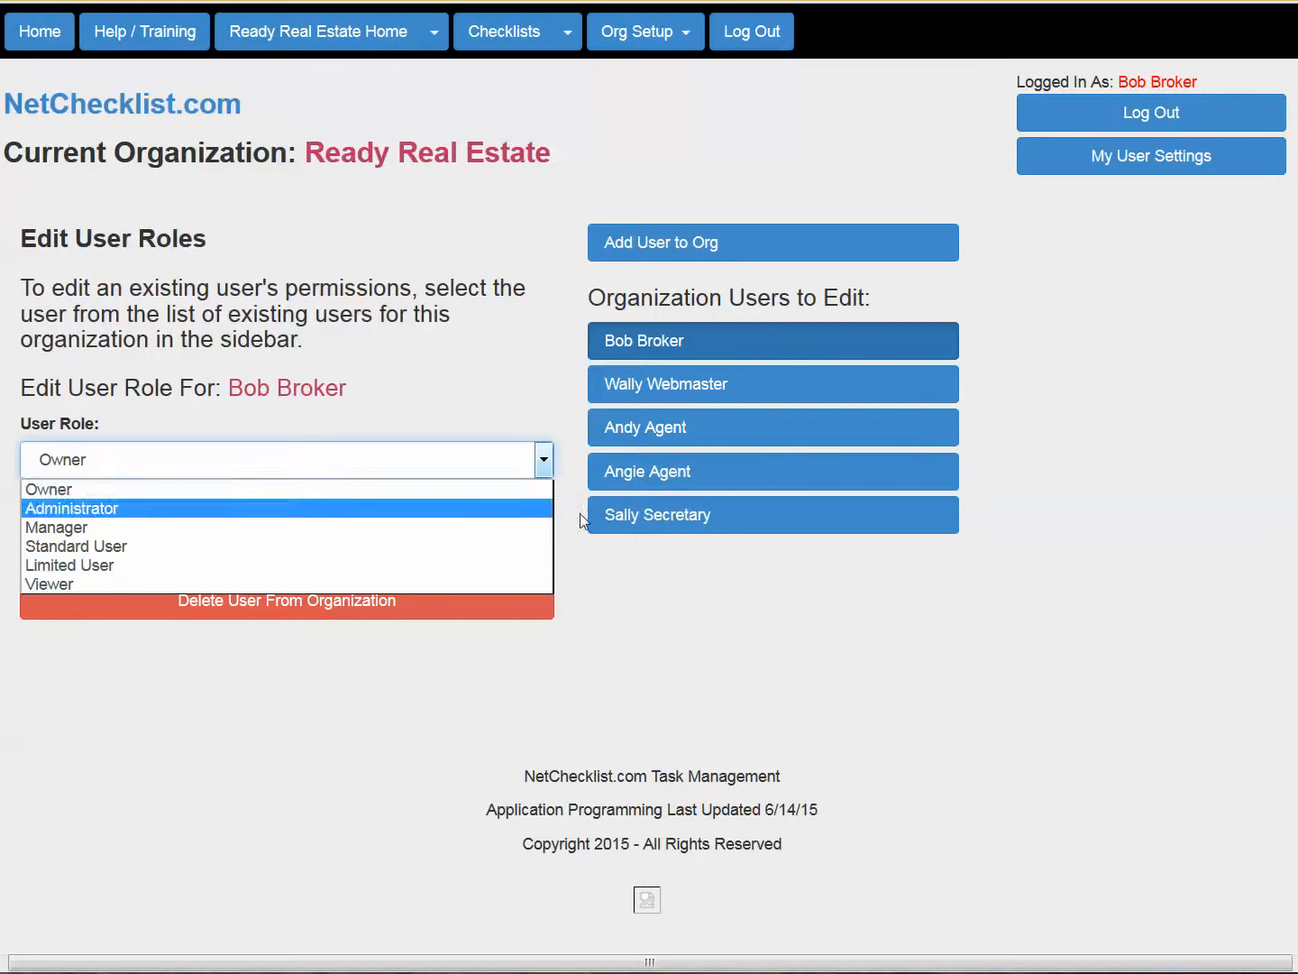
{"action": "left_click", "coordinate": [508, 357]}
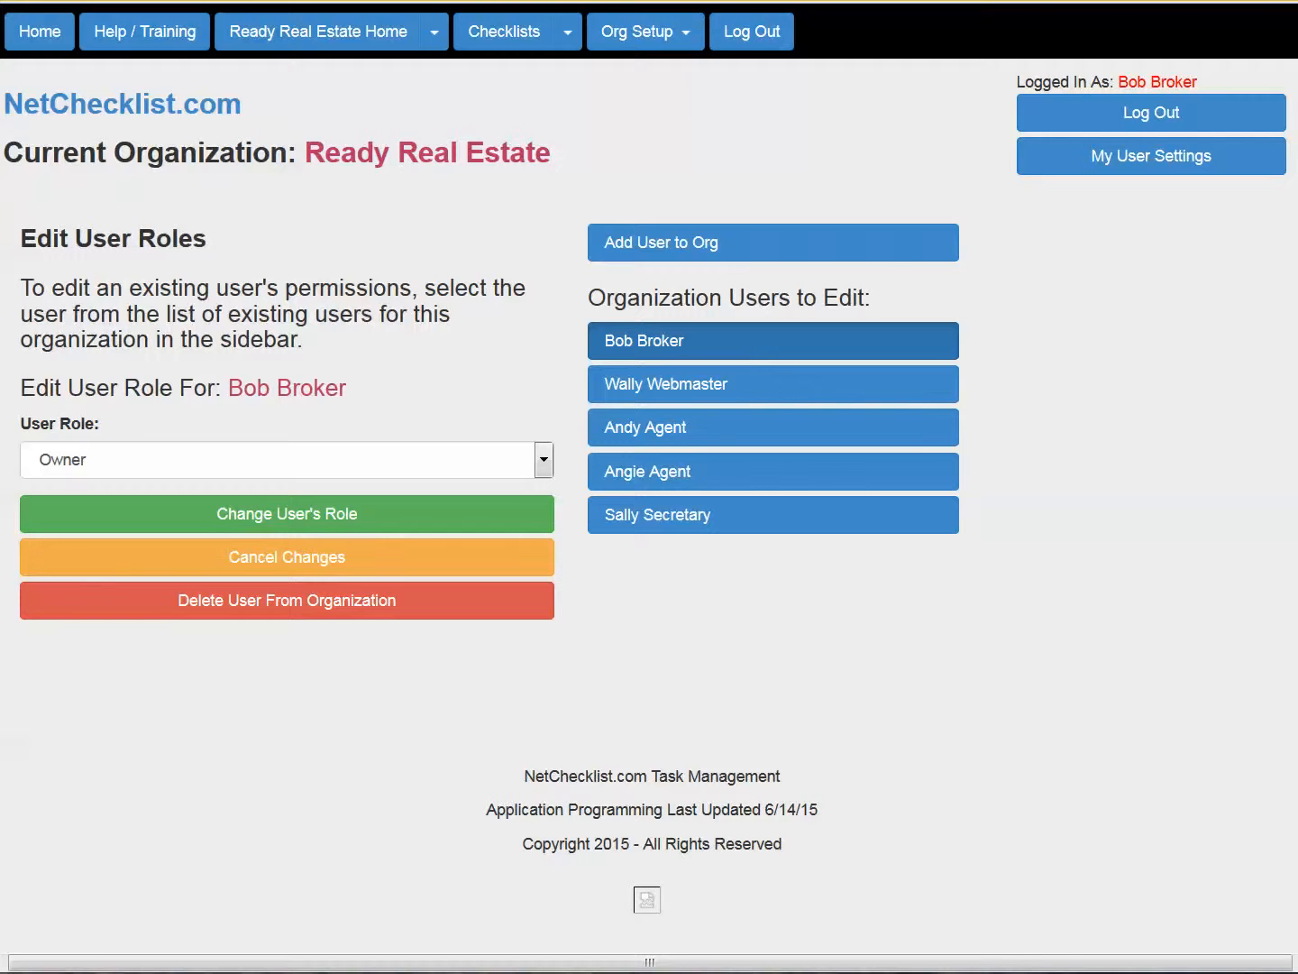
- View the roles of the second and third listed users and open the form for adding a user to the organization
{"action": "left_click", "coordinate": [683, 388]}
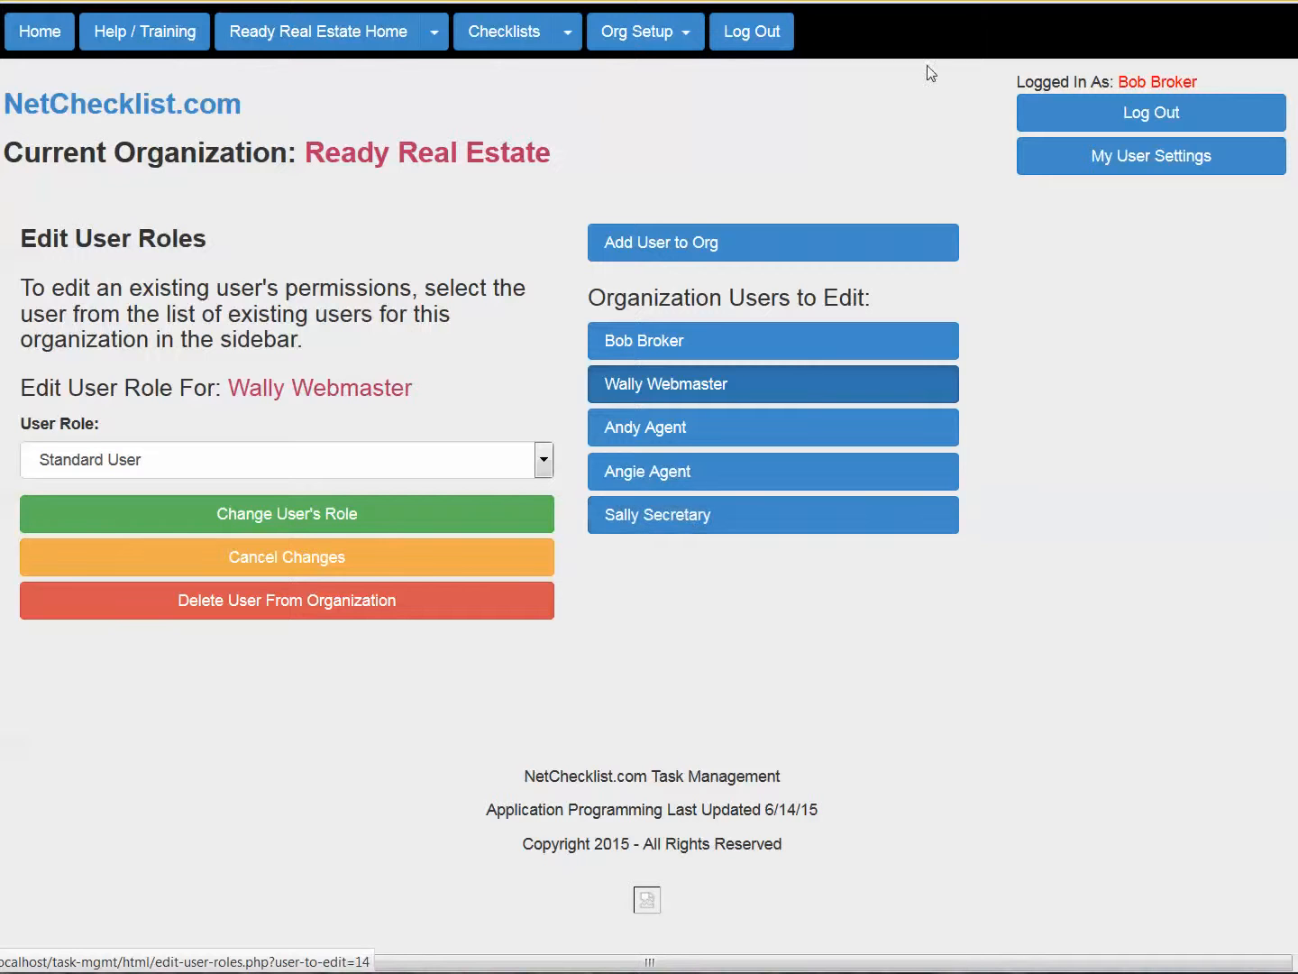
{"action": "left_click", "coordinate": [664, 434]}
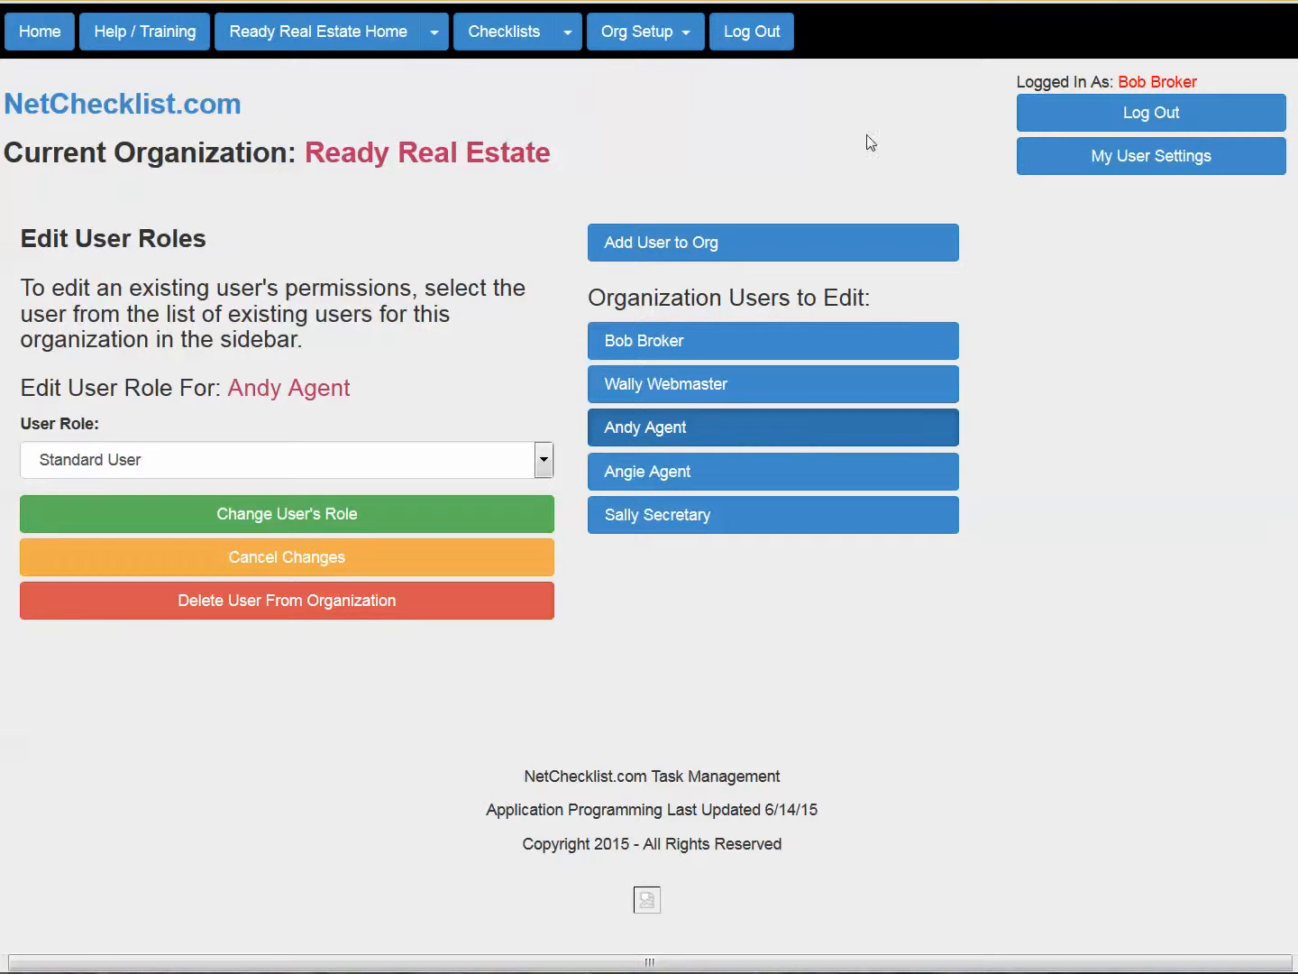
{"action": "left_click", "coordinate": [662, 253]}
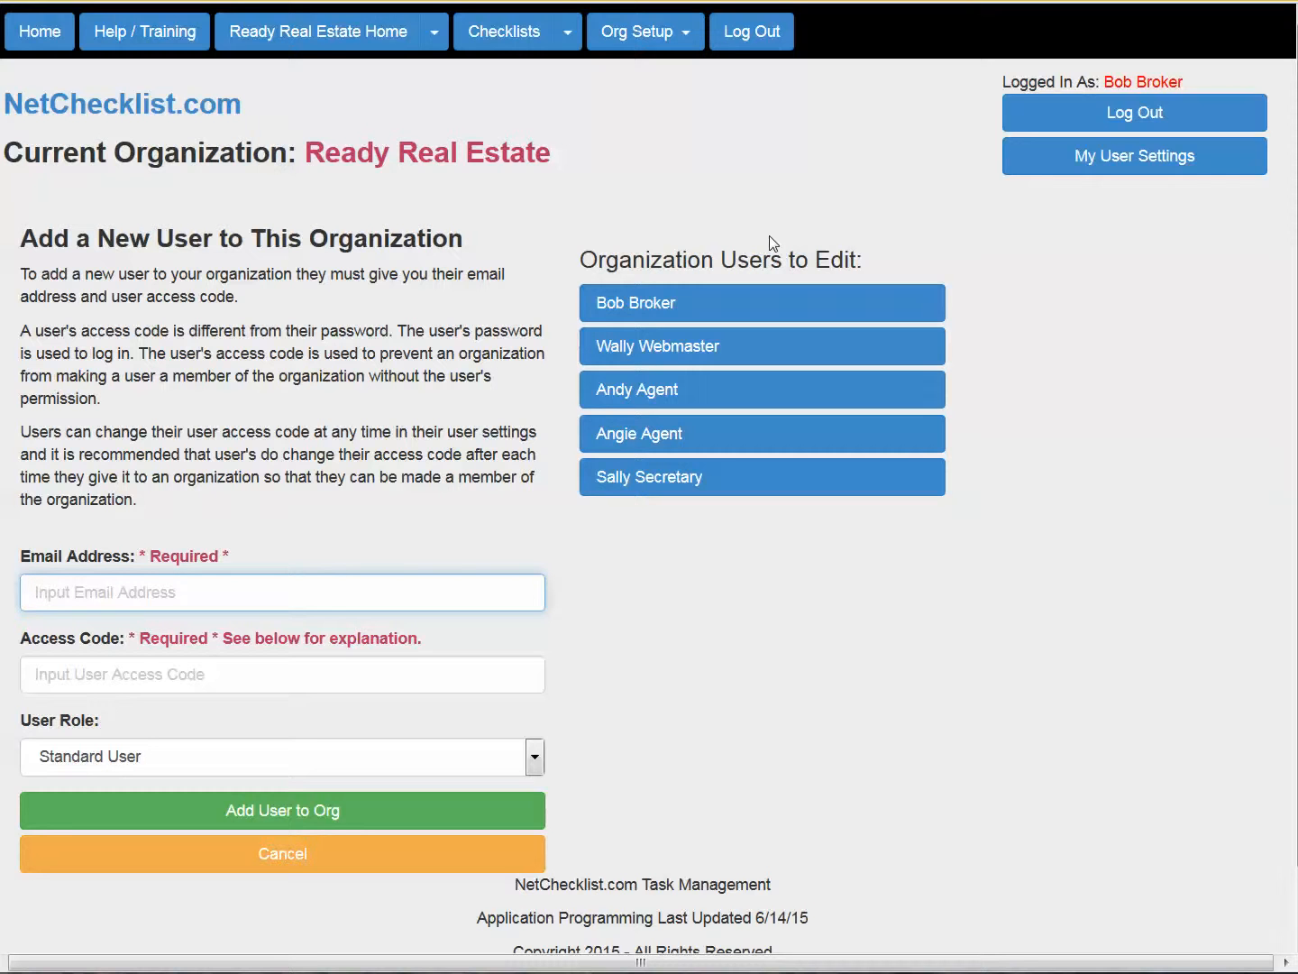
- Open the organization's Edit Checklists page and look over the available checklist commands
{"action": "left_click", "coordinate": [506, 36]}
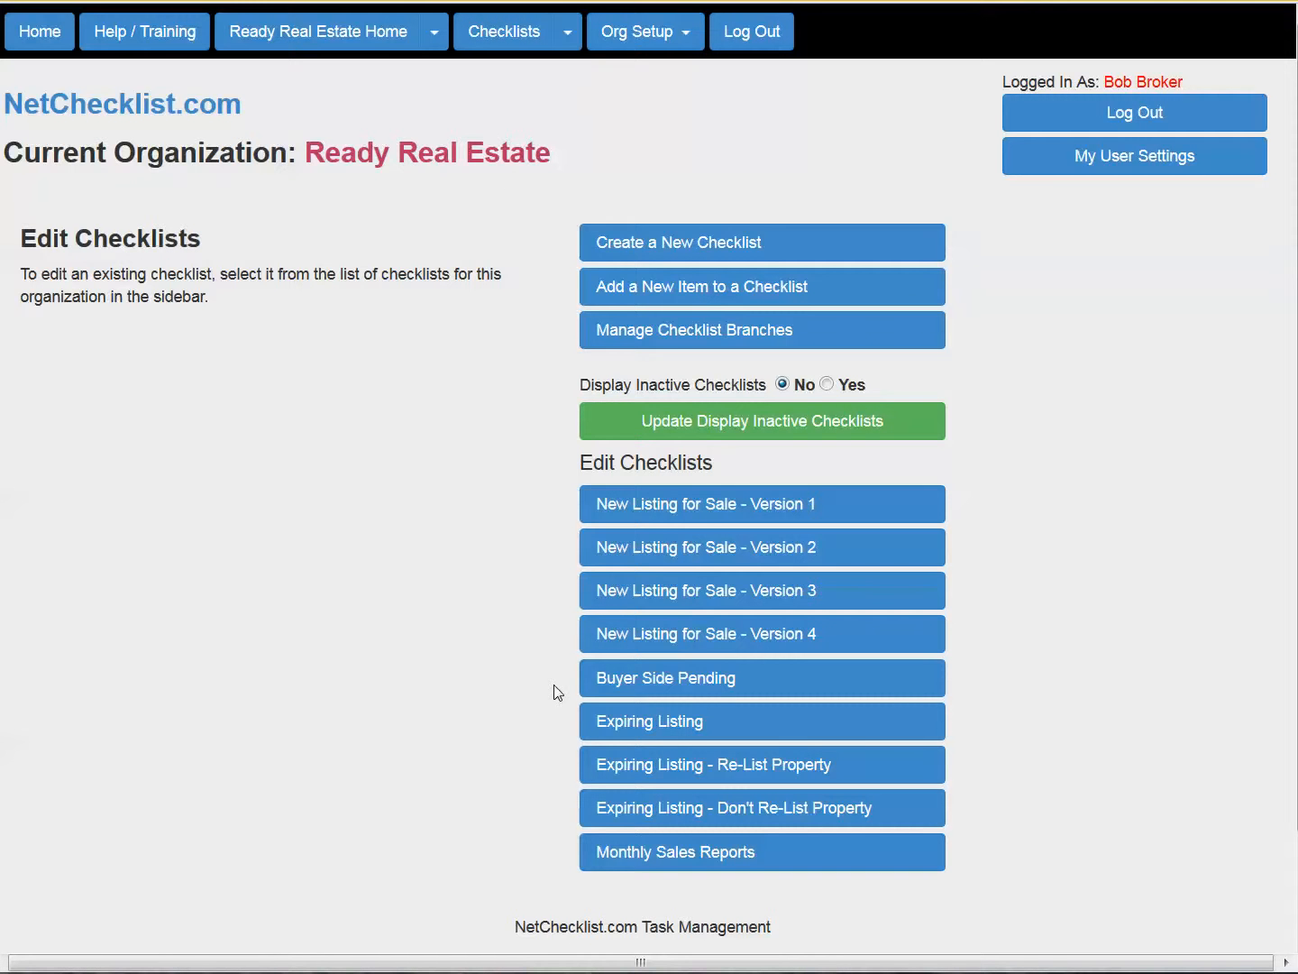
{"action": "left_click", "coordinate": [566, 36]}
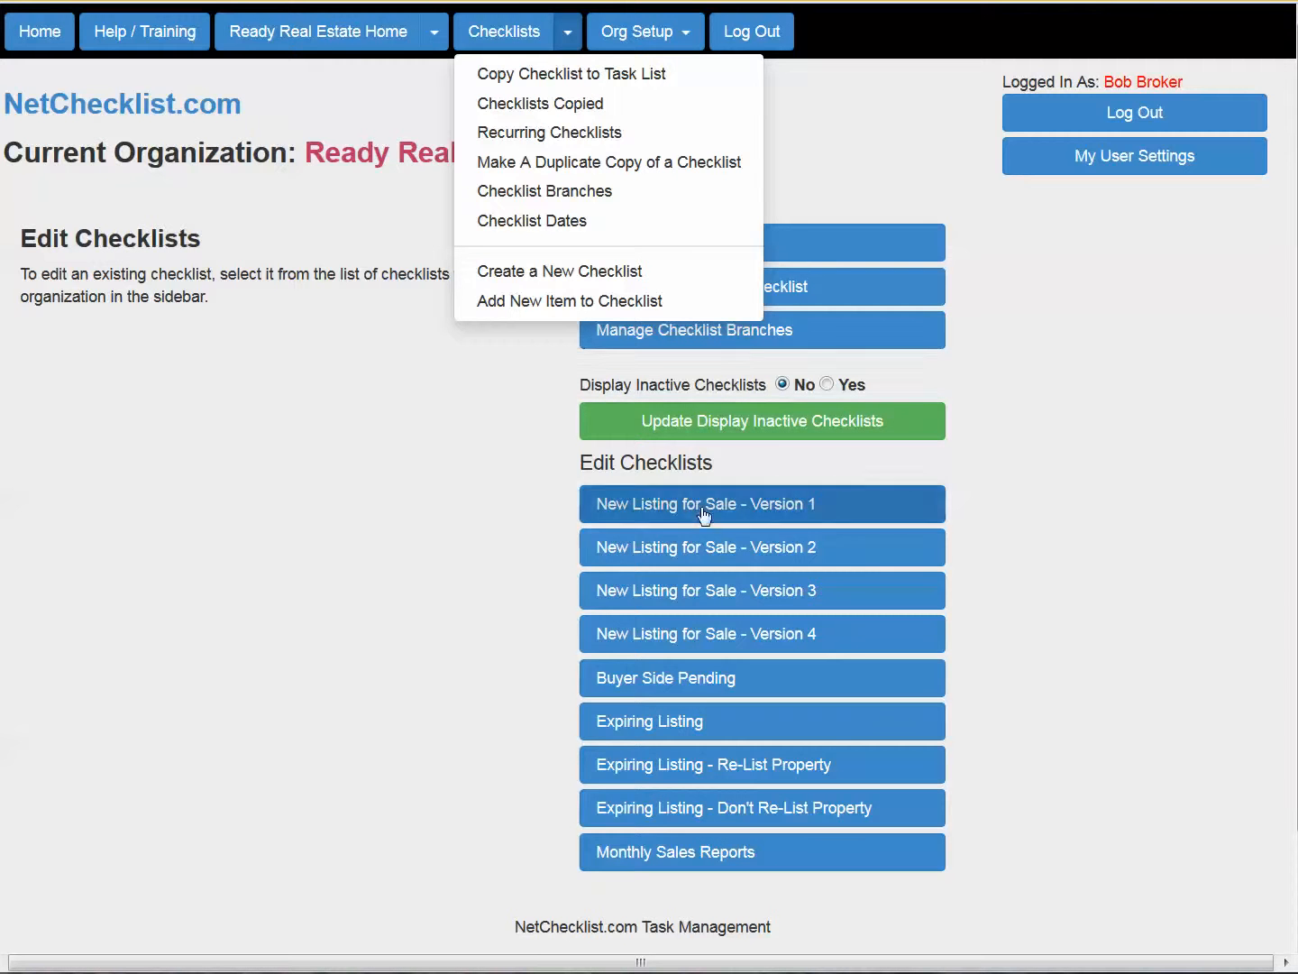
{"action": "left_click", "coordinate": [425, 659]}
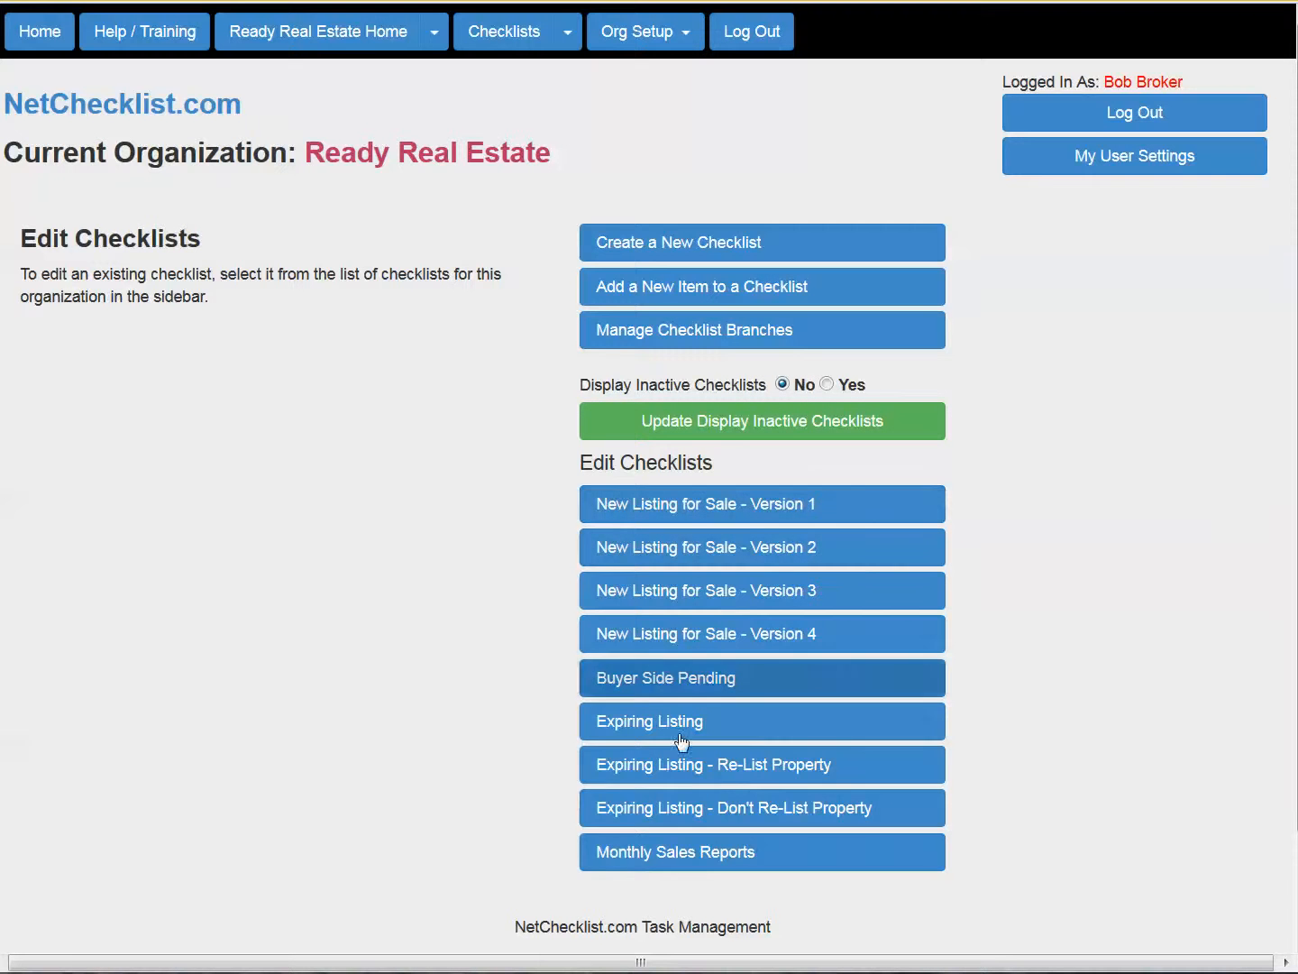
- Open the New Listing for Sale - Version 1 checklist and examine its individual tasks
{"action": "left_click", "coordinate": [689, 507]}
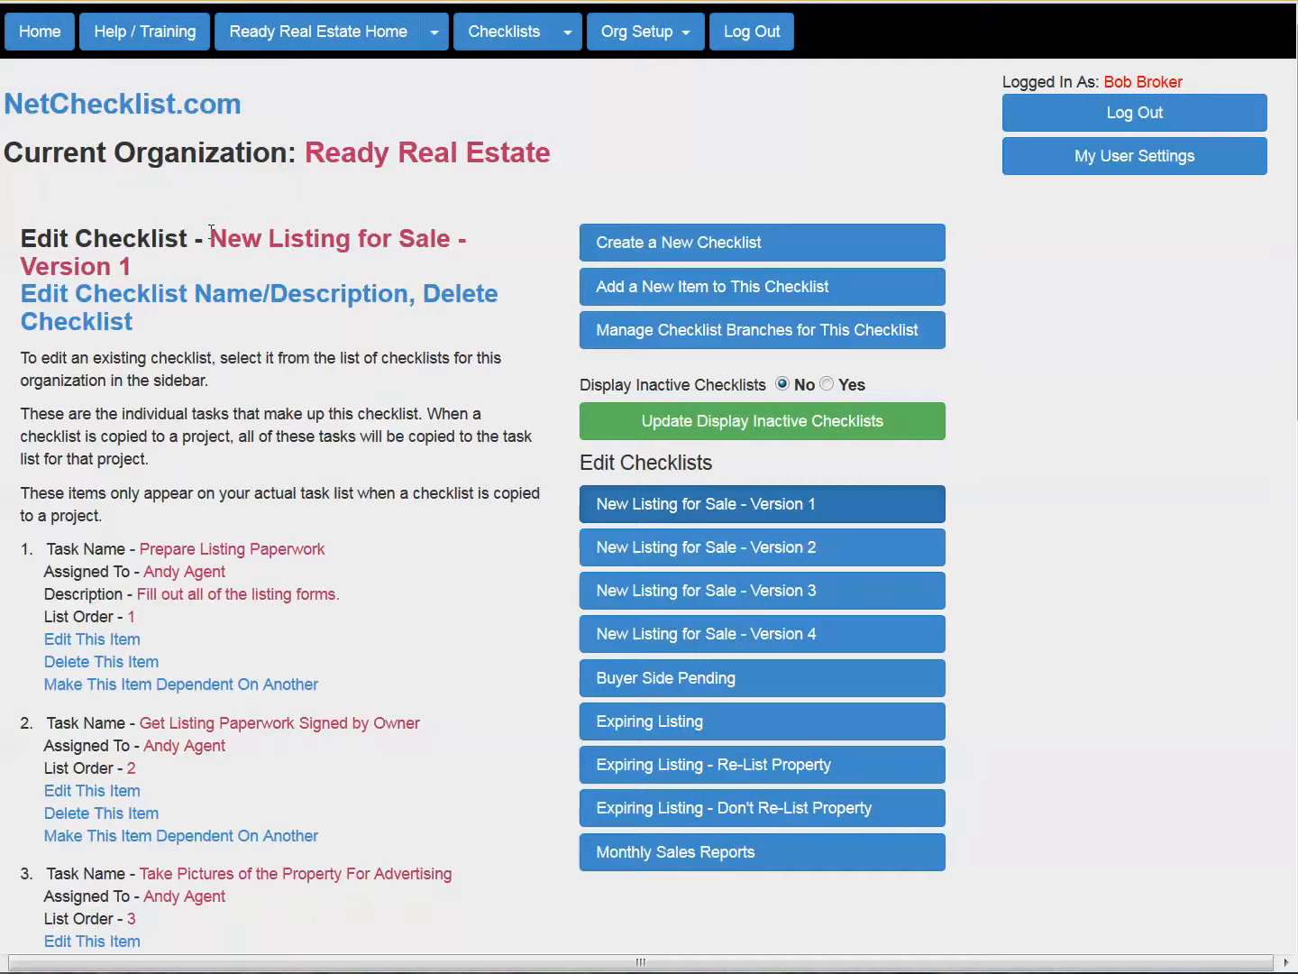
{"action": "left_click_drag", "start_coordinate": [249, 254], "coordinate": [255, 263]}
{"action": "left_click", "coordinate": [391, 266]}
{"action": "scroll", "coordinate": [446, 564], "scroll_direction": "down", "scroll_amount": 12}
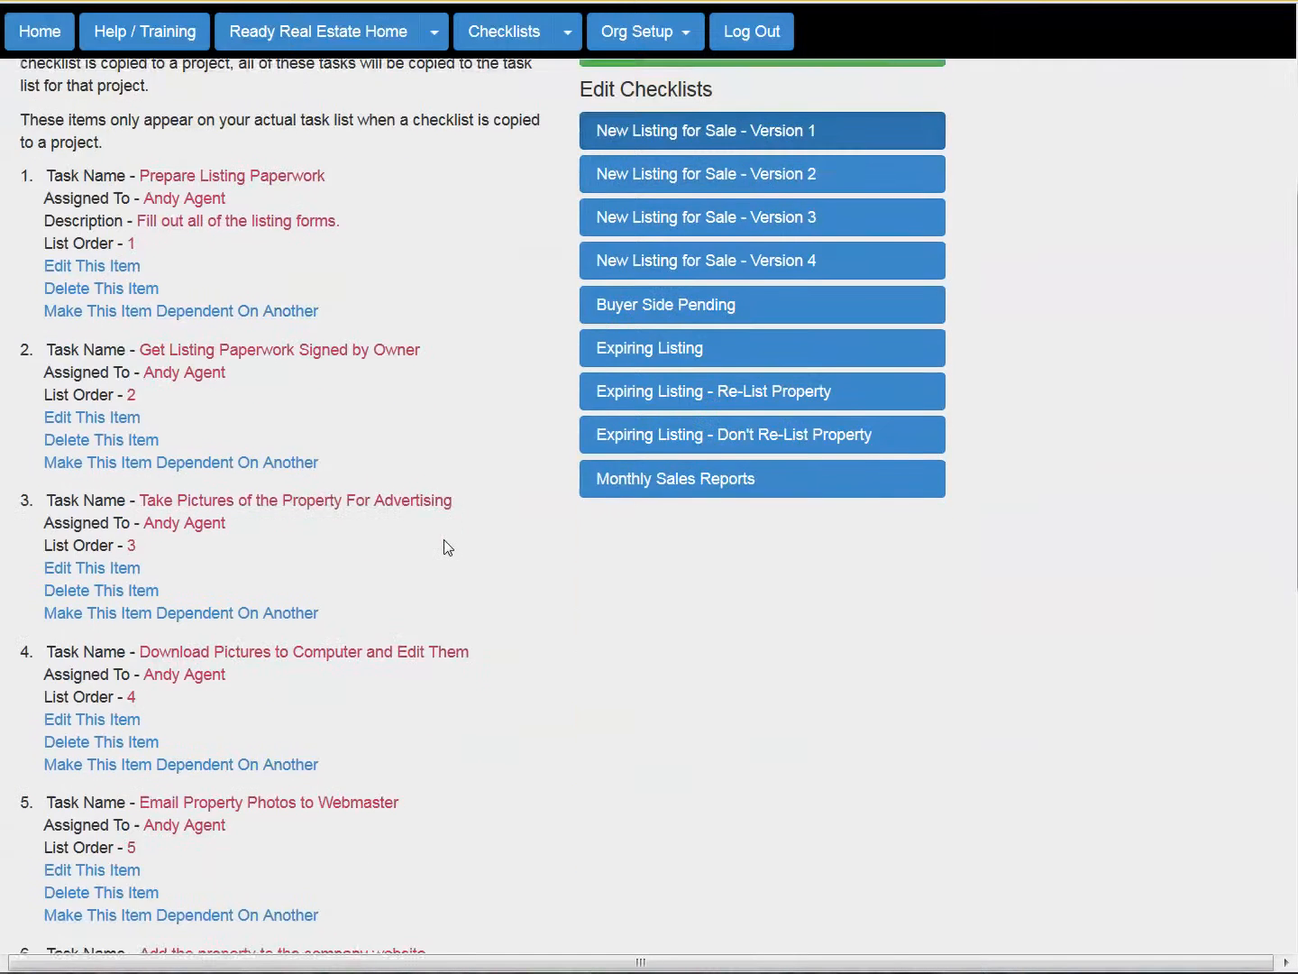
{"action": "scroll", "coordinate": [436, 542], "scroll_direction": "up", "scroll_amount": 12}
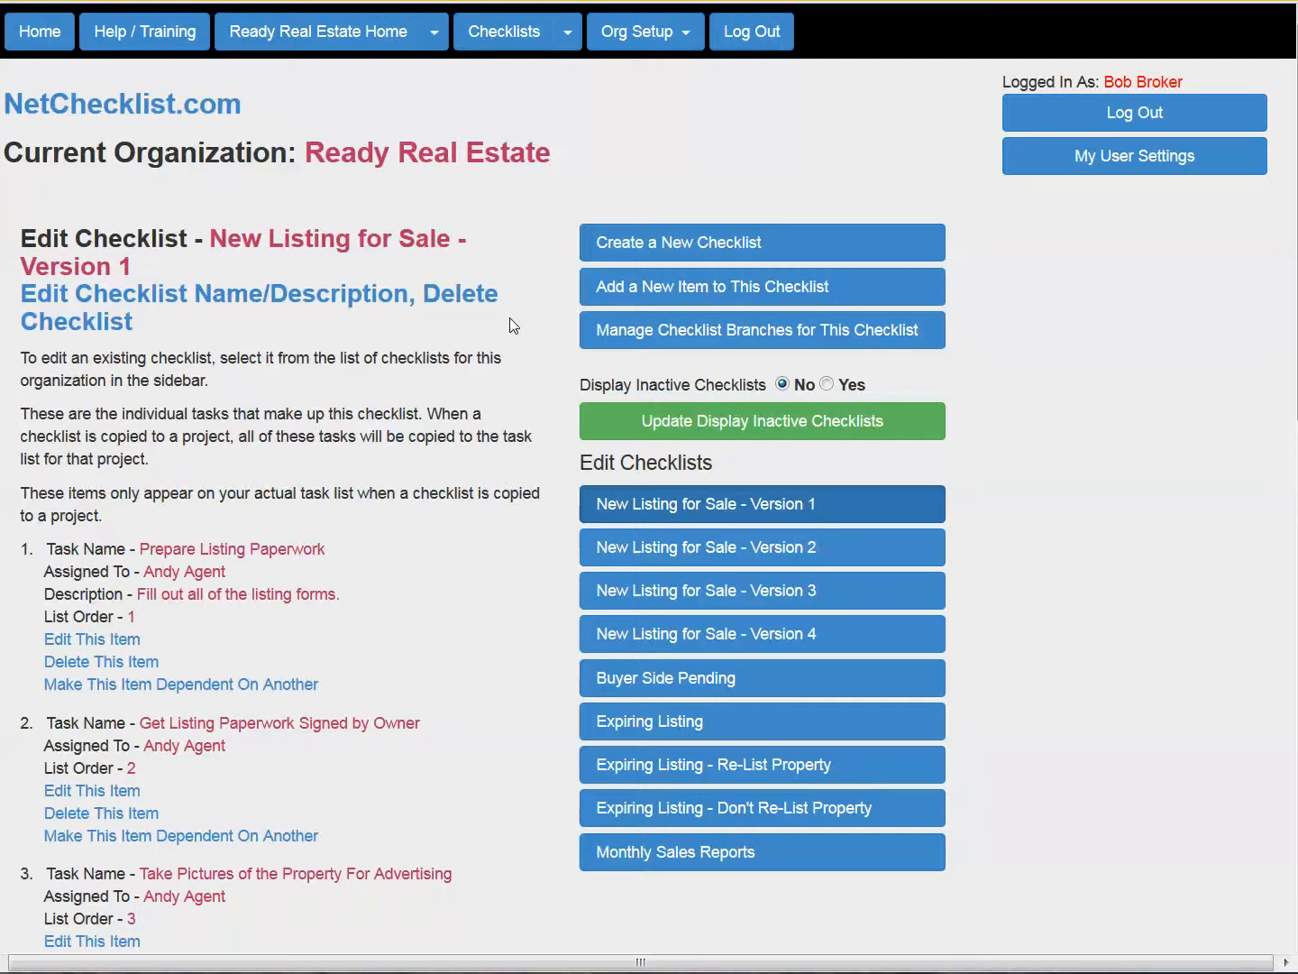
- View the form for creating a new checklist, reaching it again from the Edit Checklists page
{"action": "left_click", "coordinate": [568, 37]}
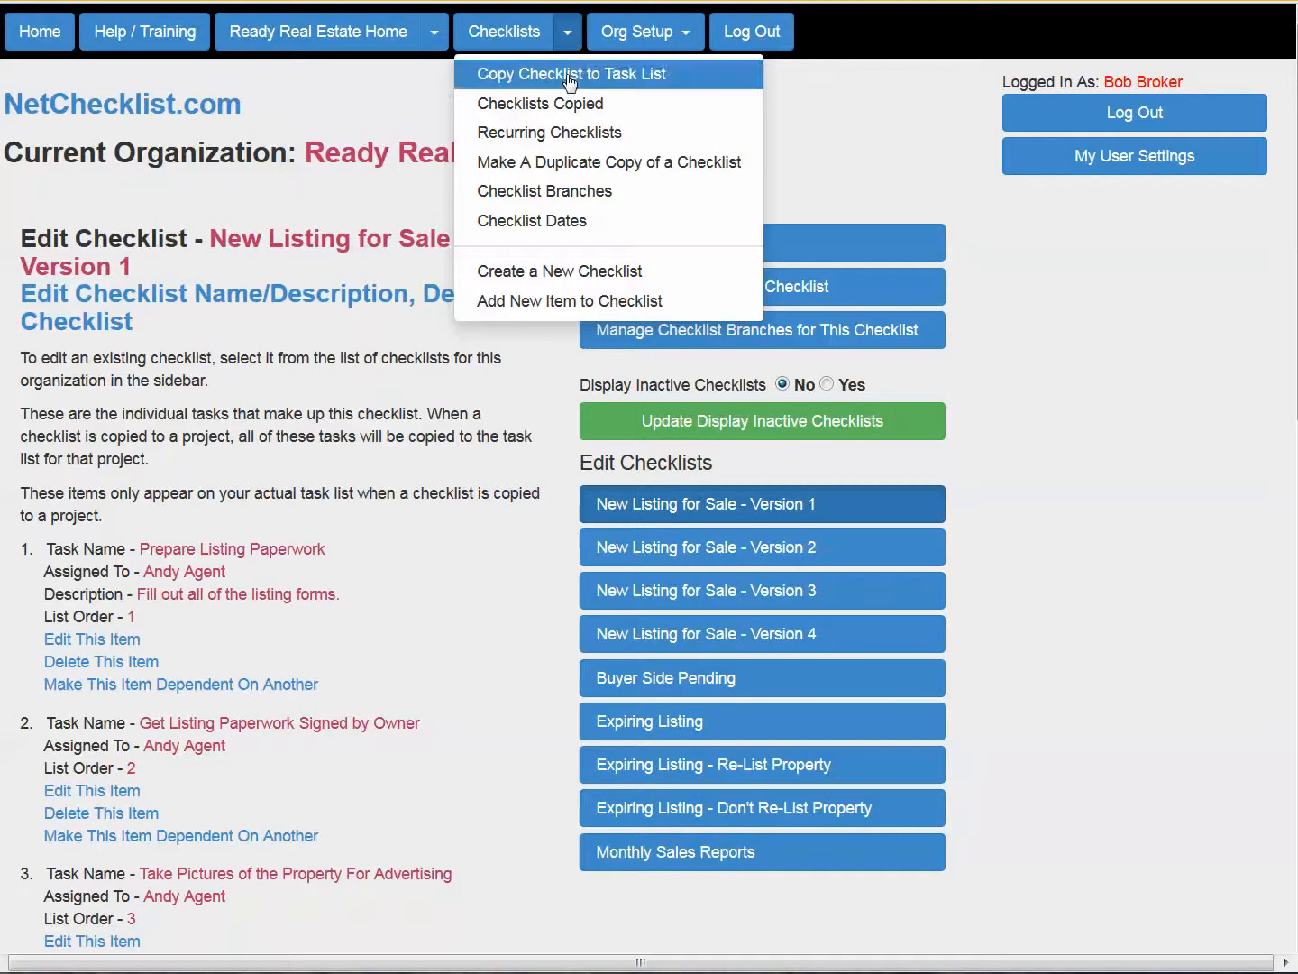
{"action": "left_click", "coordinate": [571, 270]}
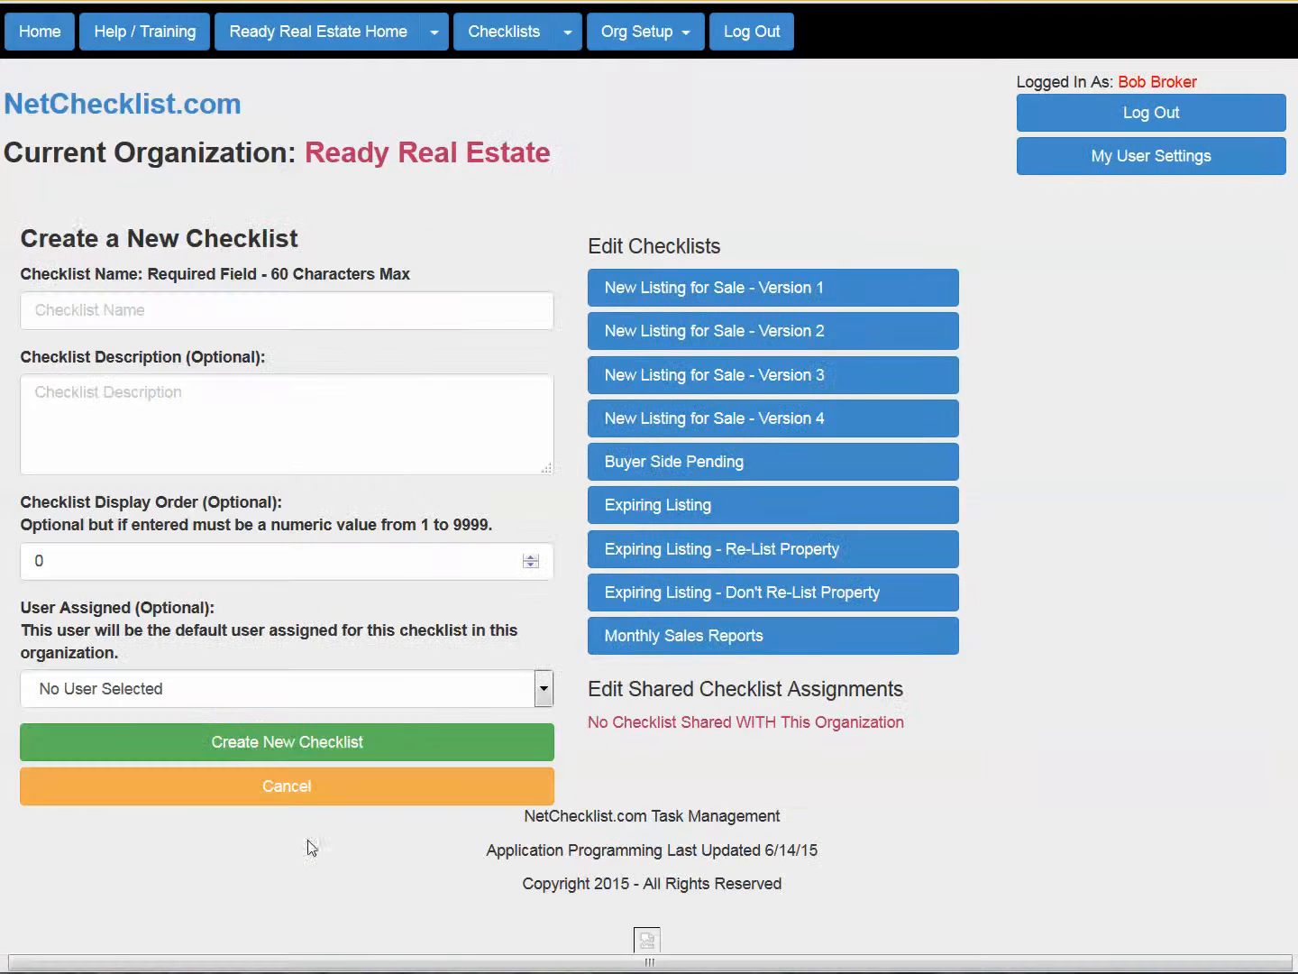
{"action": "left_click", "coordinate": [504, 35]}
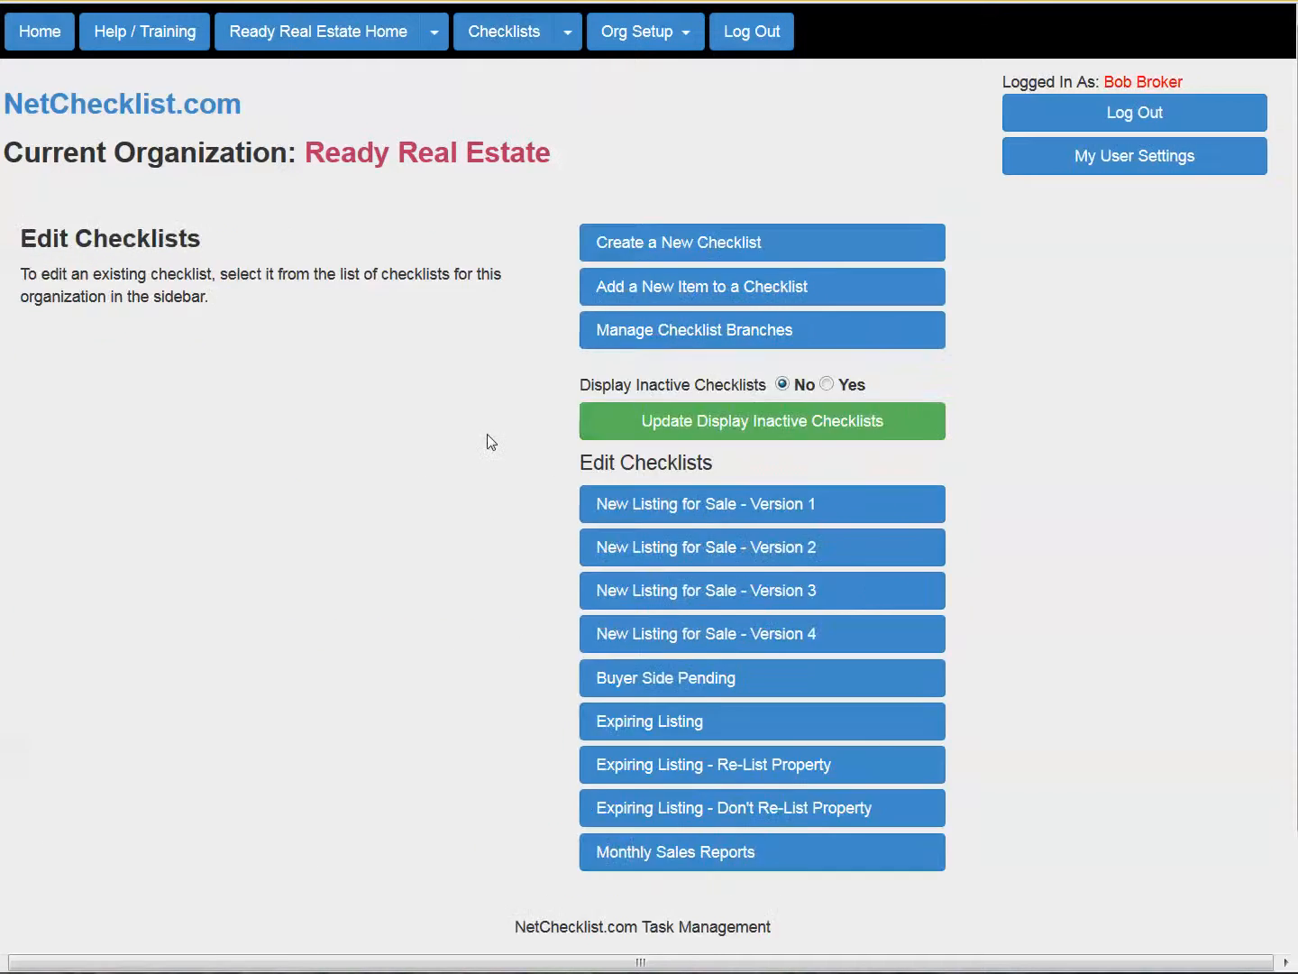
{"action": "left_click", "coordinate": [701, 251]}
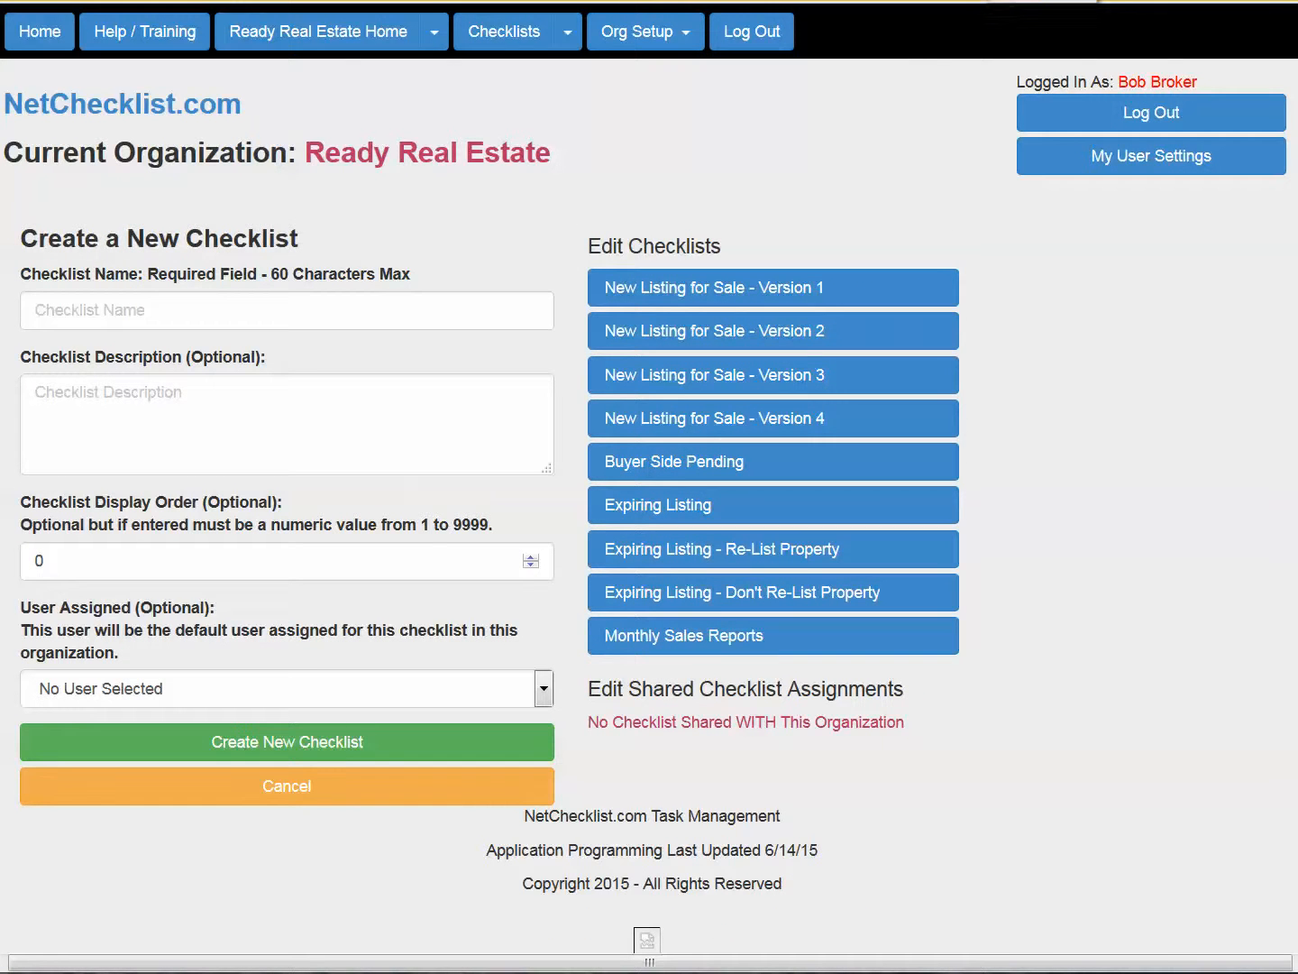
{"action": "left_click", "coordinate": [109, 308]}
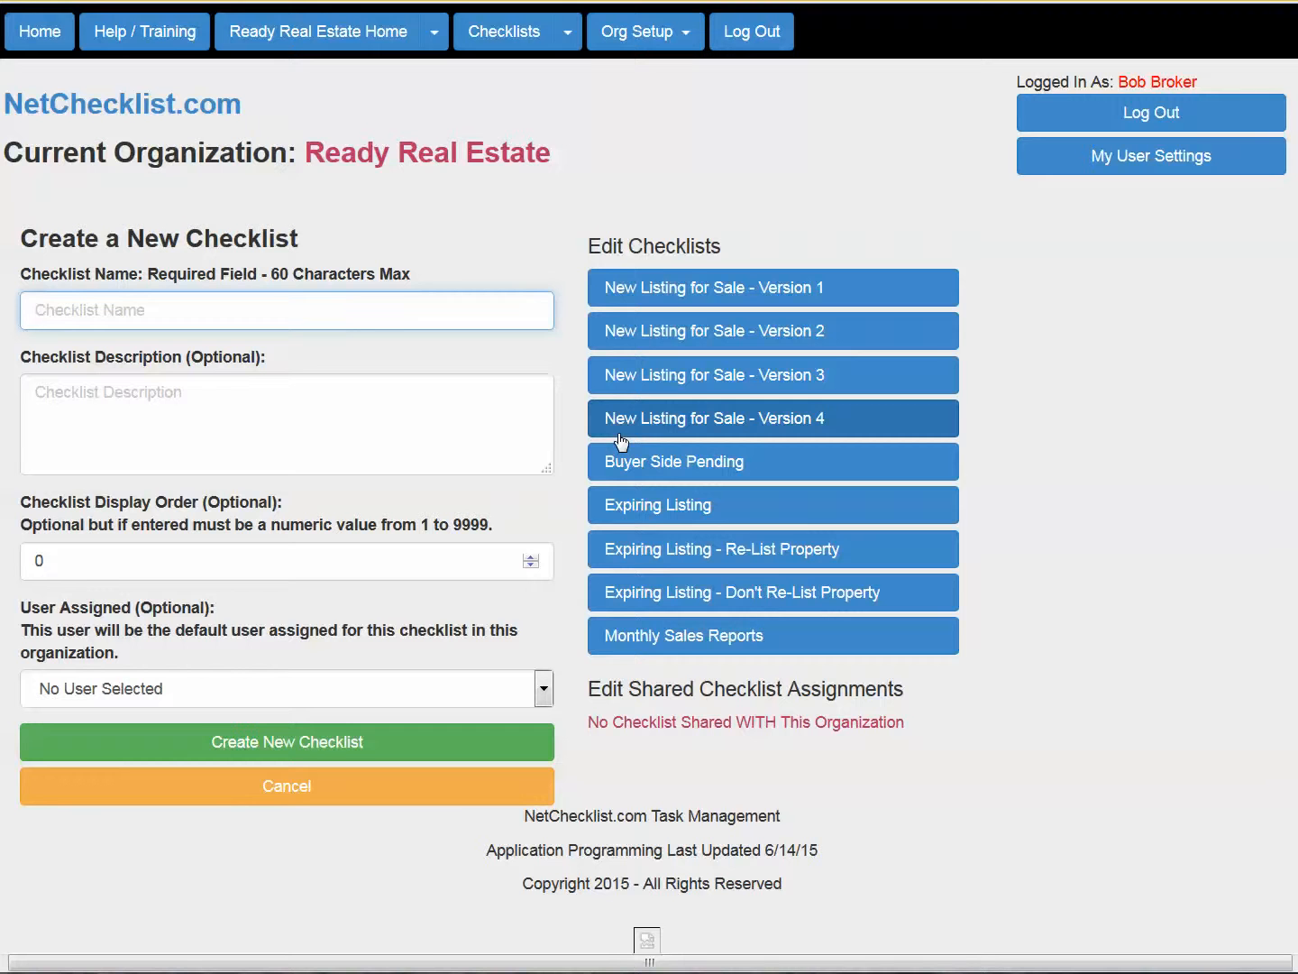
- Open the form for adding a new item to a checklist and select New Listing for Sale - Version 1 as its checklist
{"action": "left_click", "coordinate": [568, 37]}
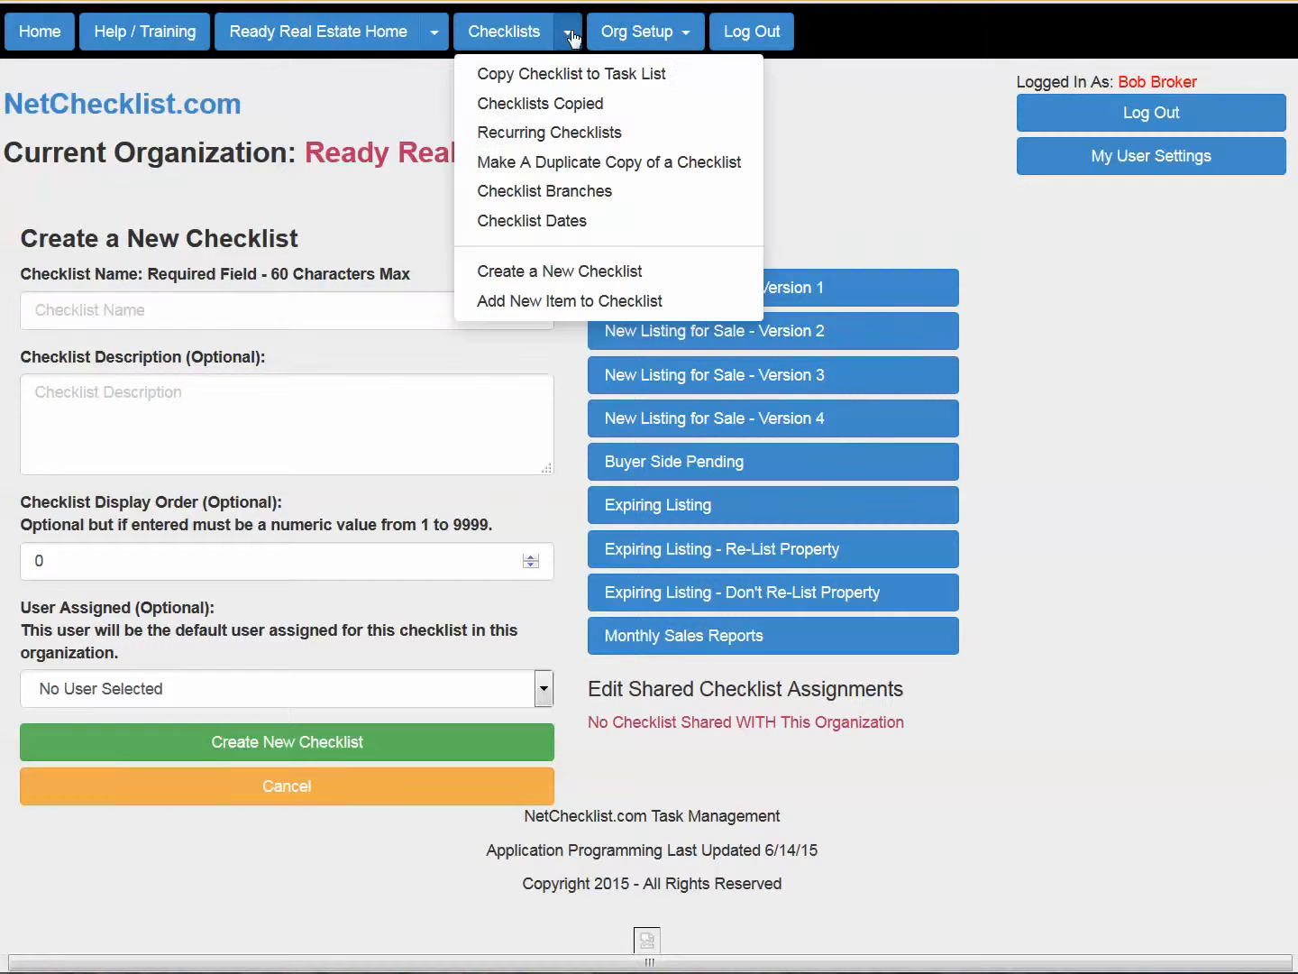
{"action": "left_click", "coordinate": [534, 303]}
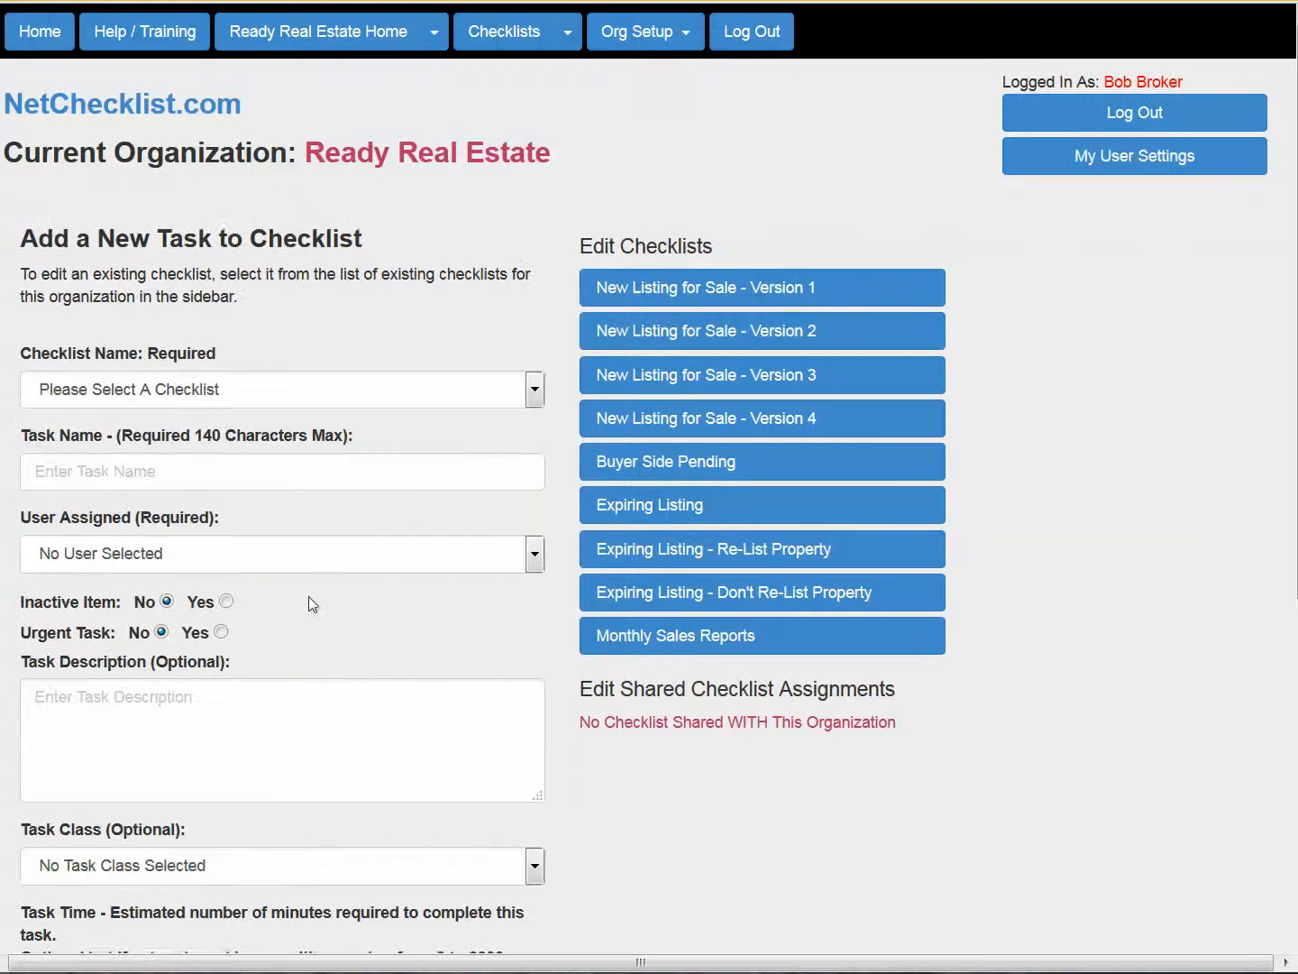
{"action": "left_click", "coordinate": [235, 394]}
{"action": "left_click", "coordinate": [236, 438]}
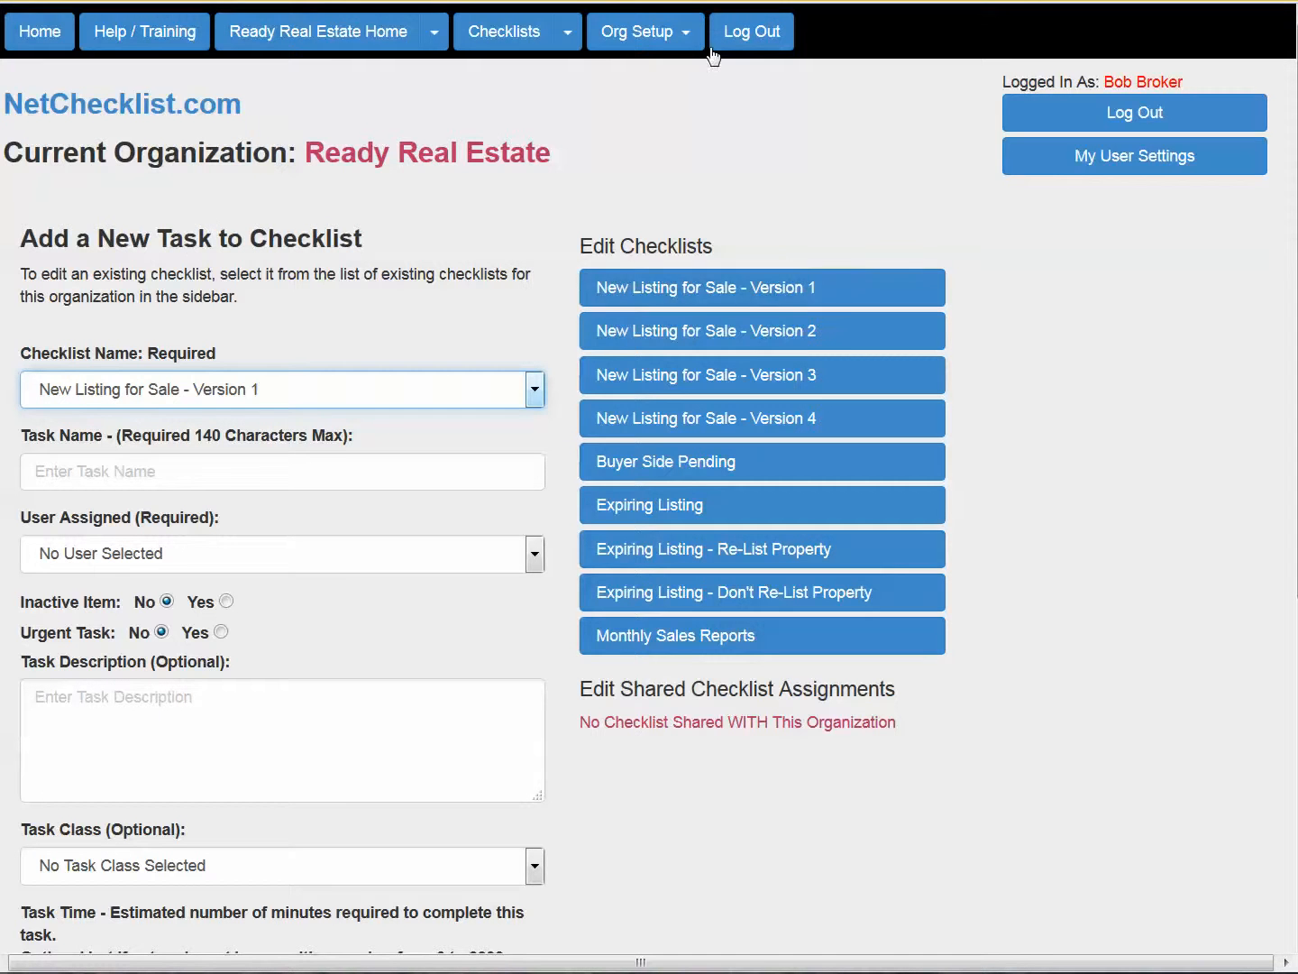
- Start a new checklist item from the Edit Checklists page instead and assign it to New Listing for Sale - Version 1
{"action": "left_click", "coordinate": [567, 34]}
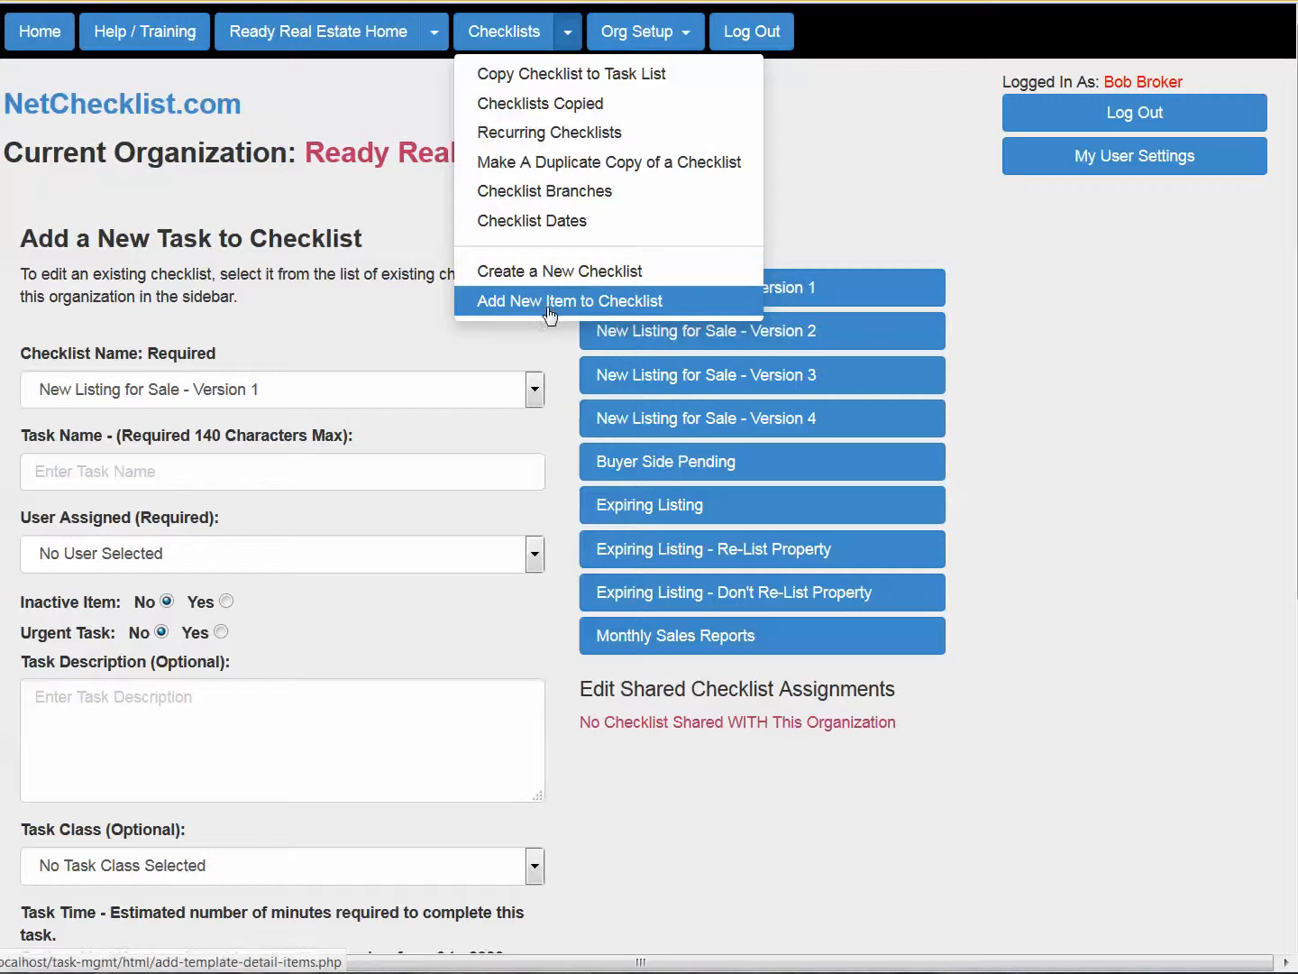
{"action": "left_click", "coordinate": [581, 300]}
{"action": "left_click", "coordinate": [513, 37]}
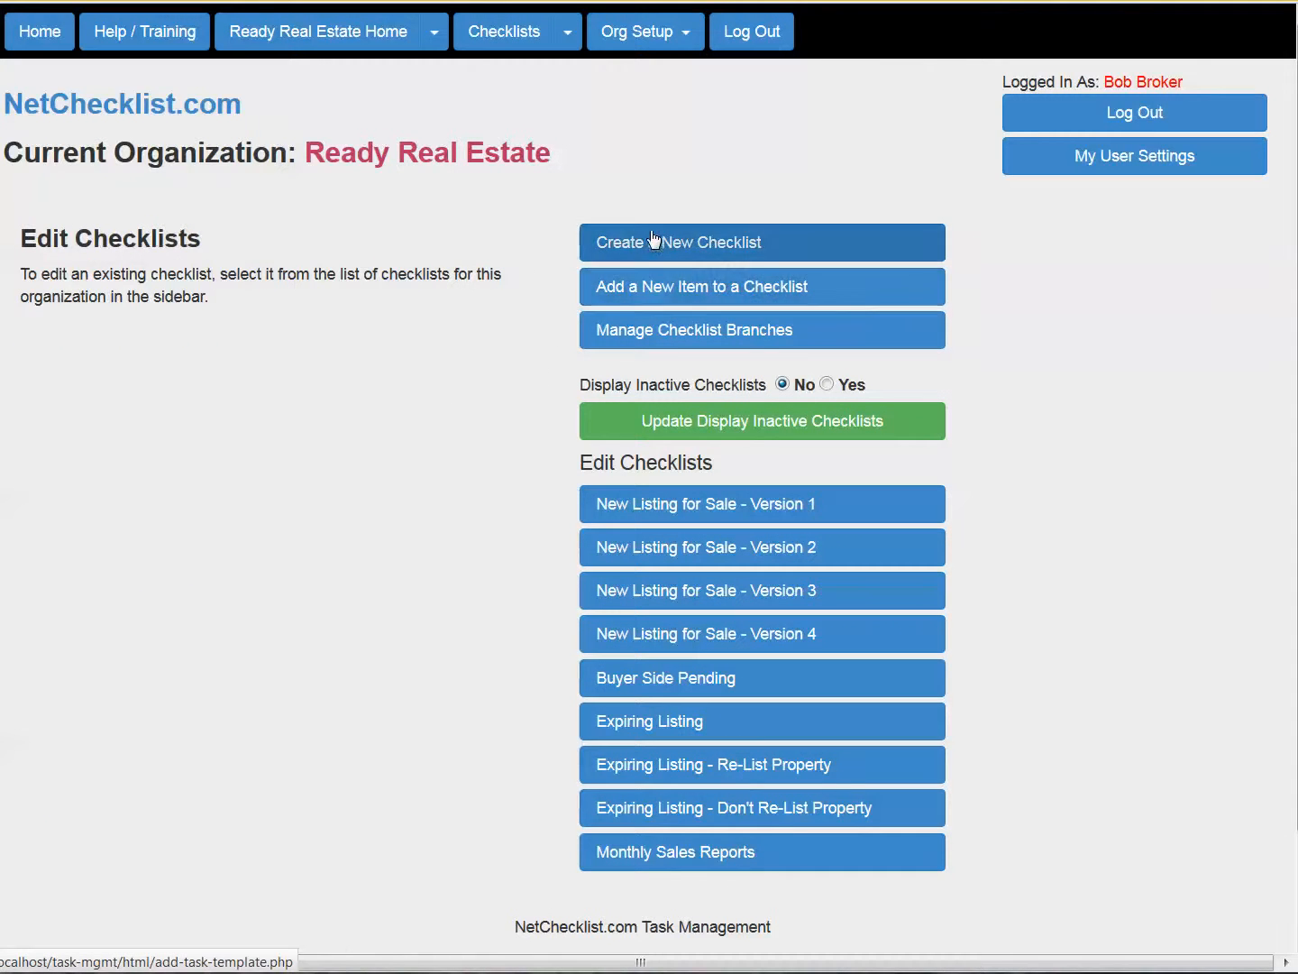
{"action": "left_click", "coordinate": [718, 289]}
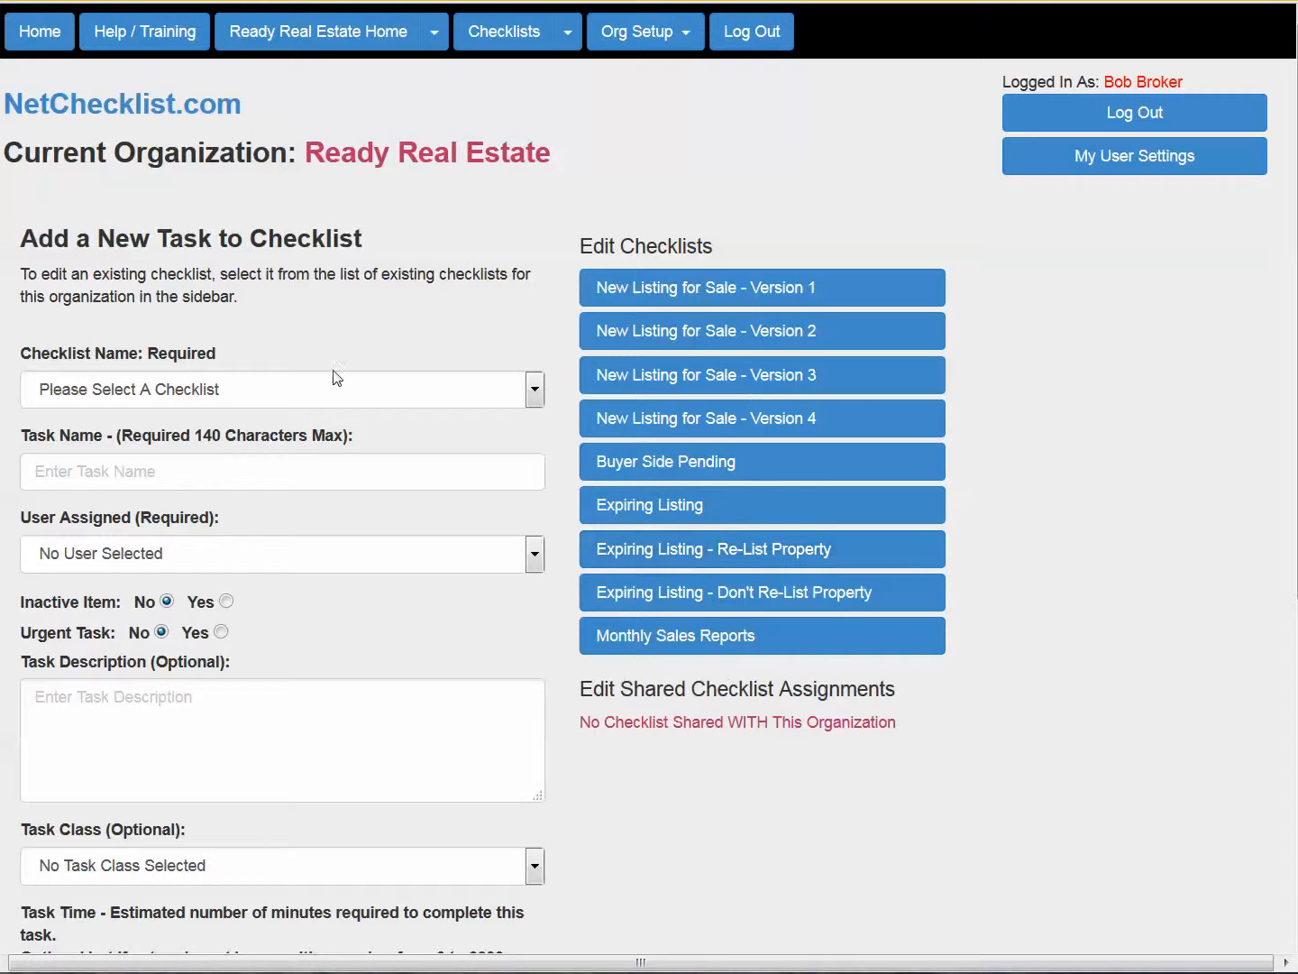
{"action": "left_click", "coordinate": [335, 384]}
{"action": "left_click", "coordinate": [241, 432]}
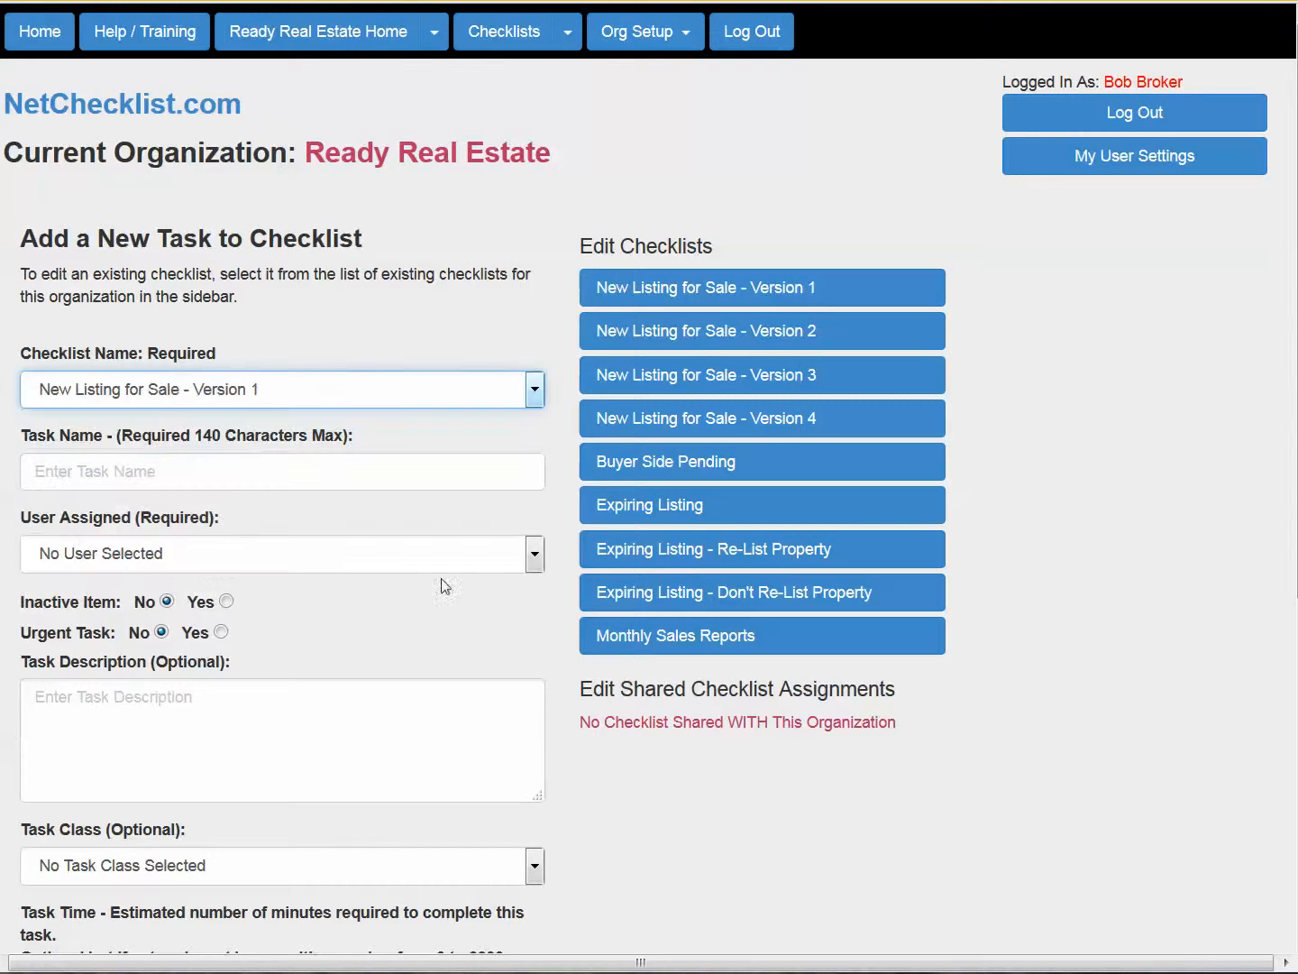
- Start a new item from within the New Listing for Sale - Version 1 checklist and switch its checklist to New Listing for Sale - Version 2
{"action": "left_click", "coordinate": [499, 41]}
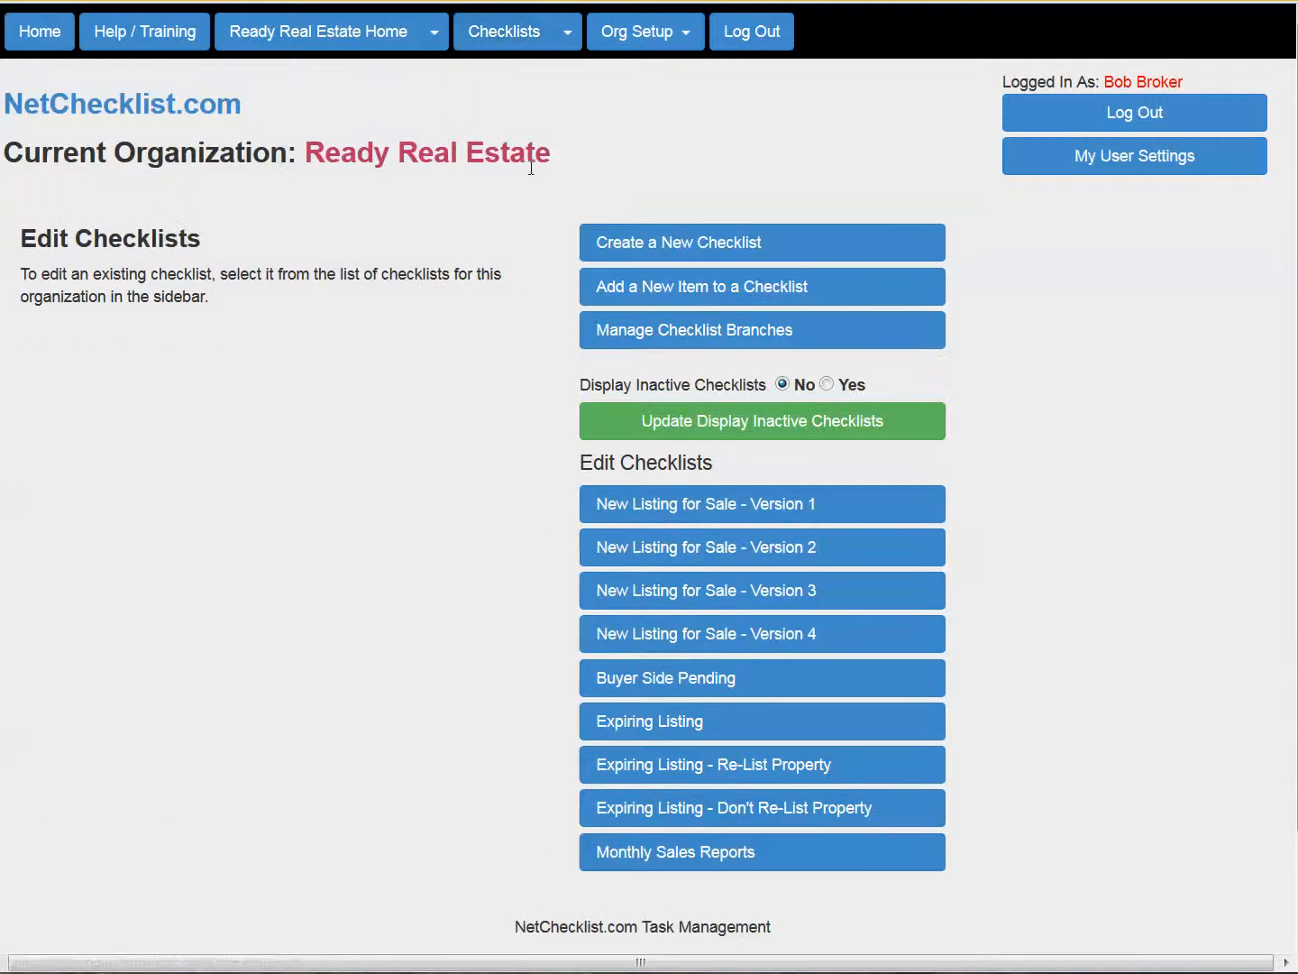
{"action": "left_click", "coordinate": [651, 513]}
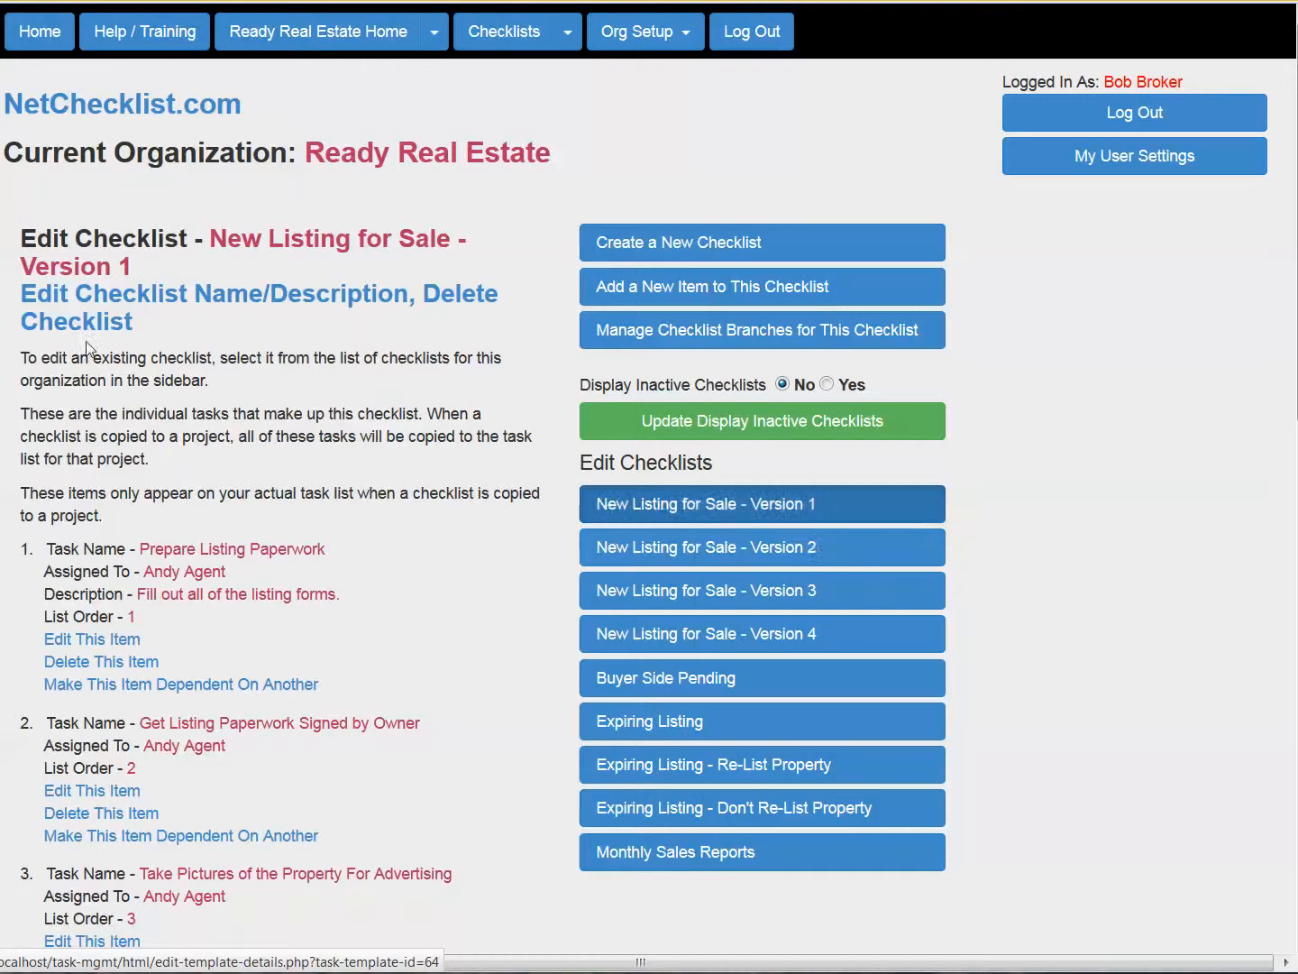
{"action": "left_click", "coordinate": [665, 287]}
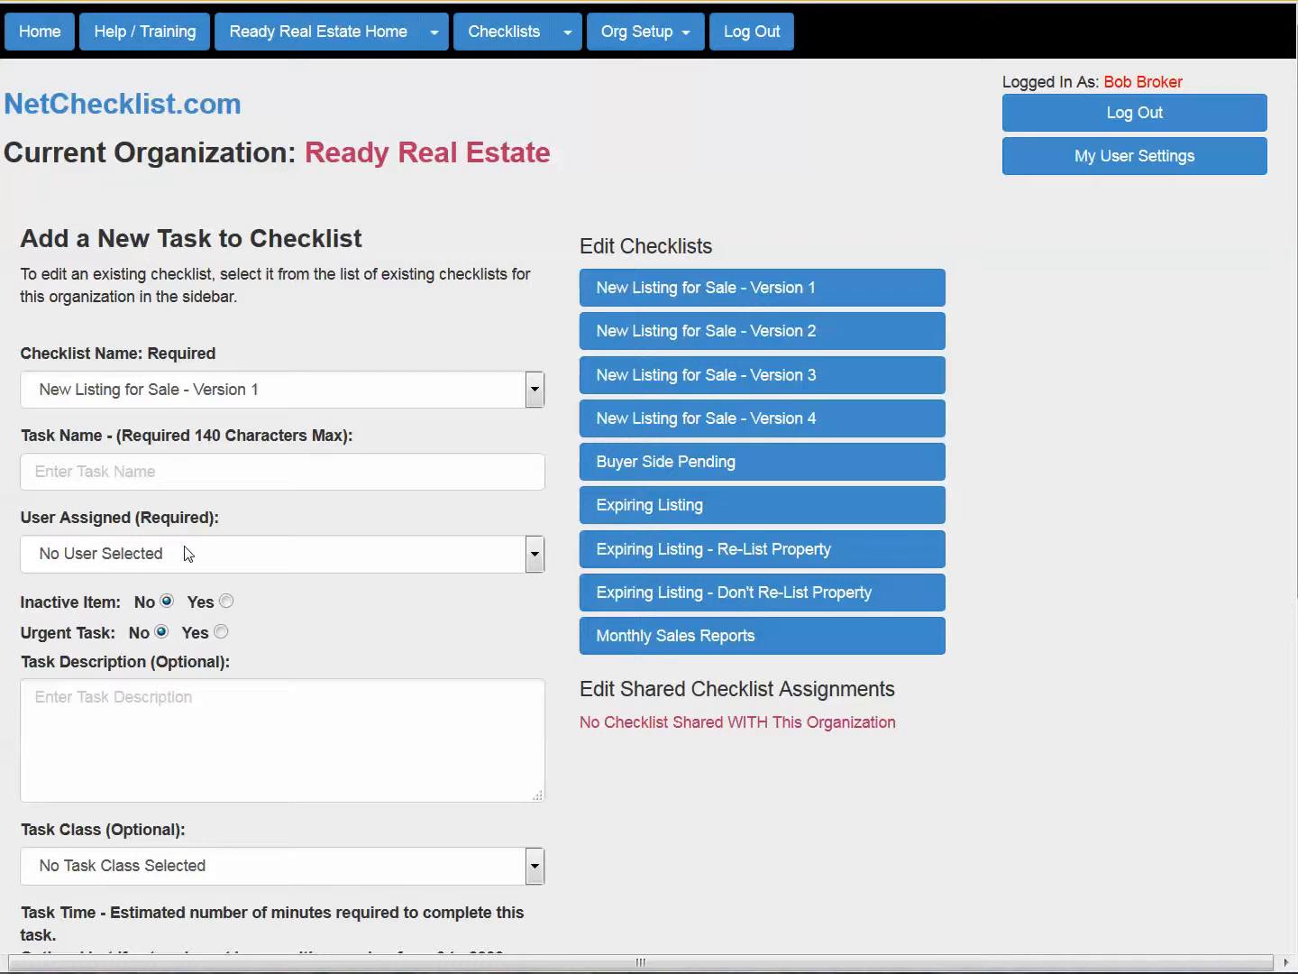
{"action": "left_click", "coordinate": [288, 396]}
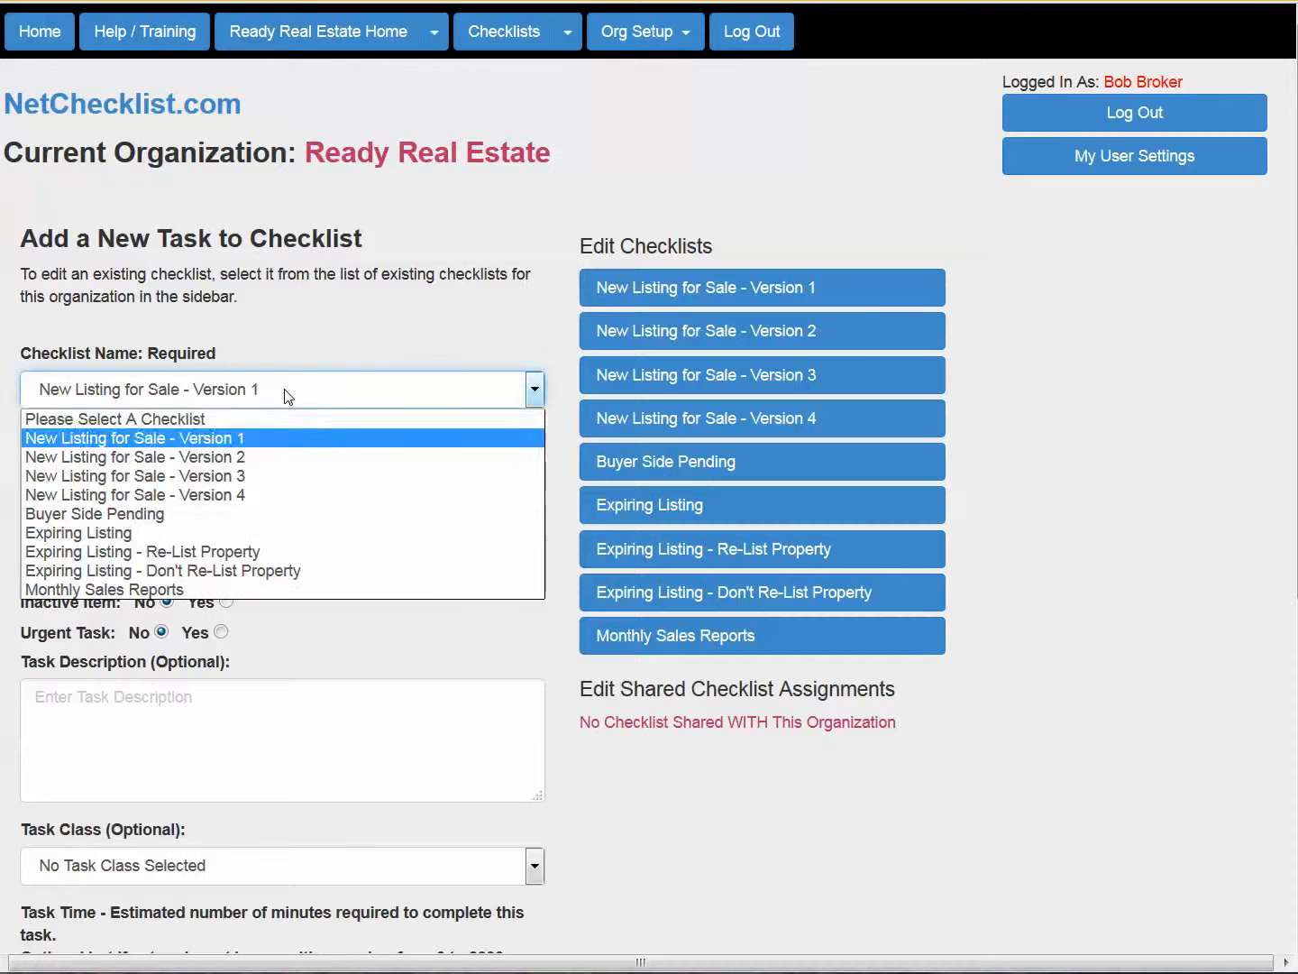
{"action": "left_click", "coordinate": [251, 457]}
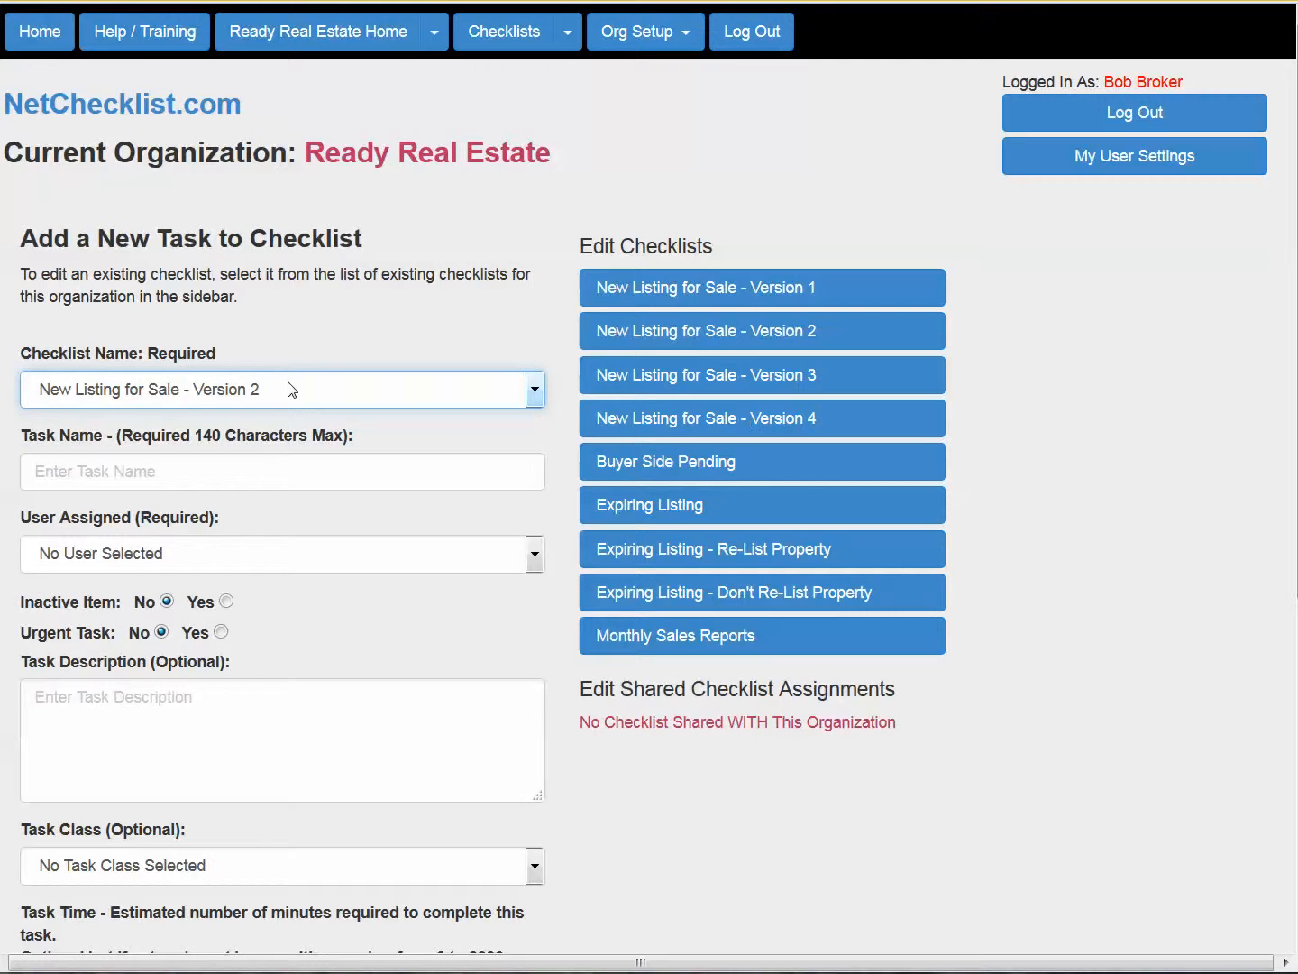
- Assign the new checklist task to the webmaster user and reopen the list of assignable users
{"action": "left_click", "coordinate": [195, 474]}
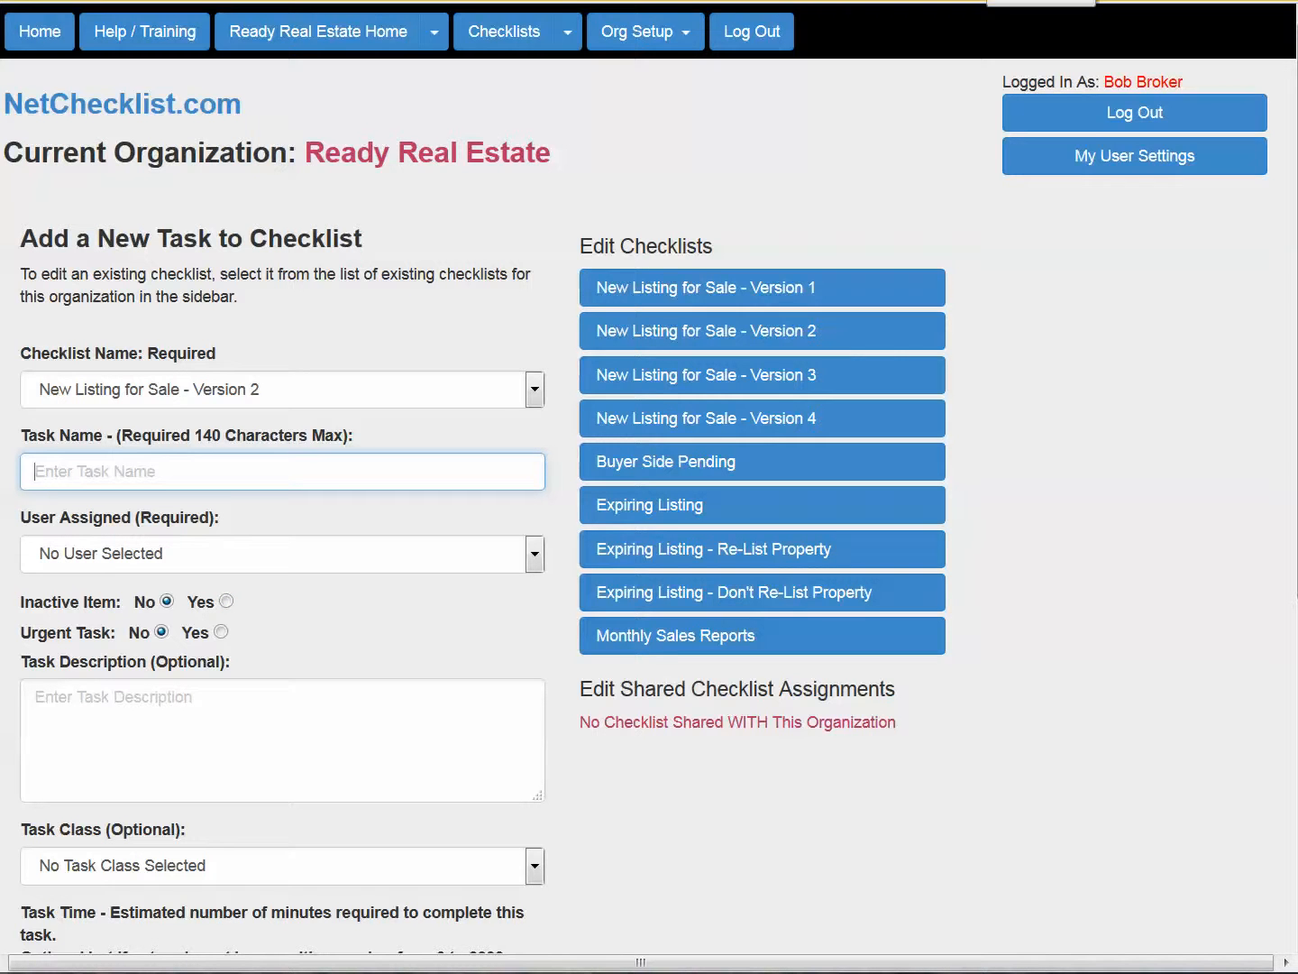
{"action": "left_click", "coordinate": [257, 563]}
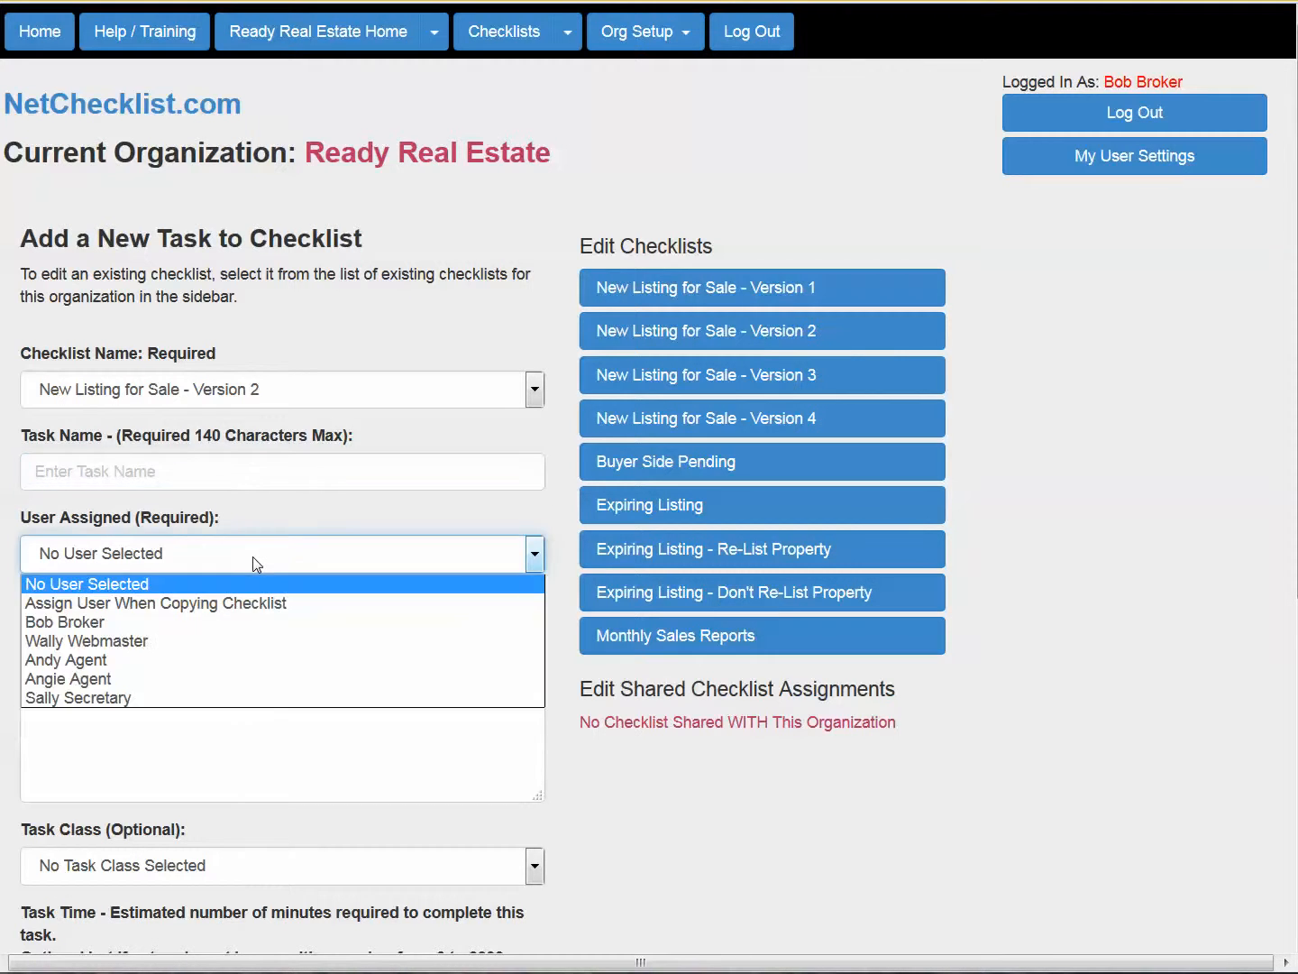
{"action": "left_click", "coordinate": [119, 640]}
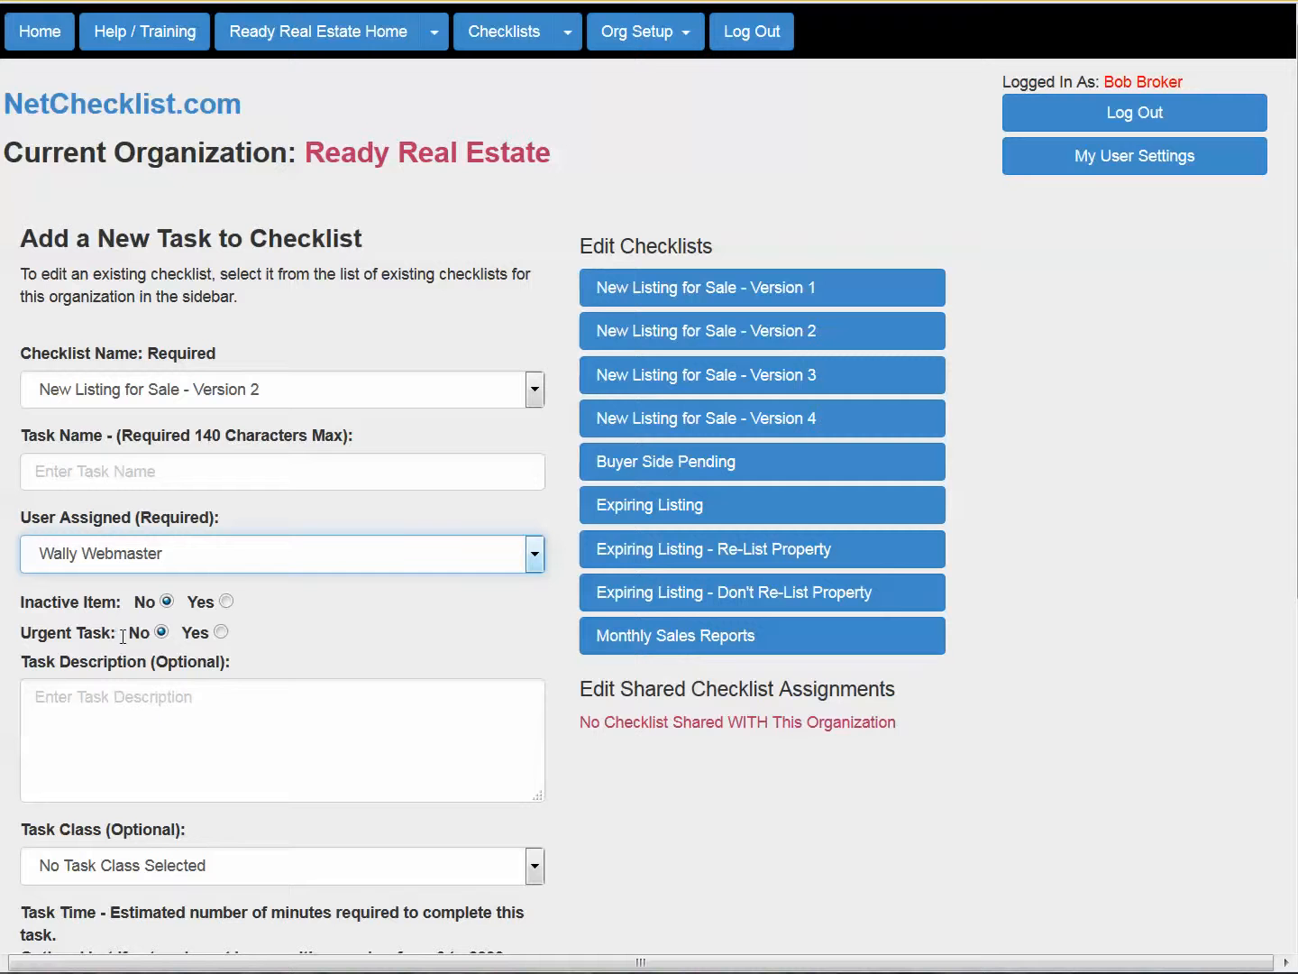
{"action": "left_click", "coordinate": [174, 560]}
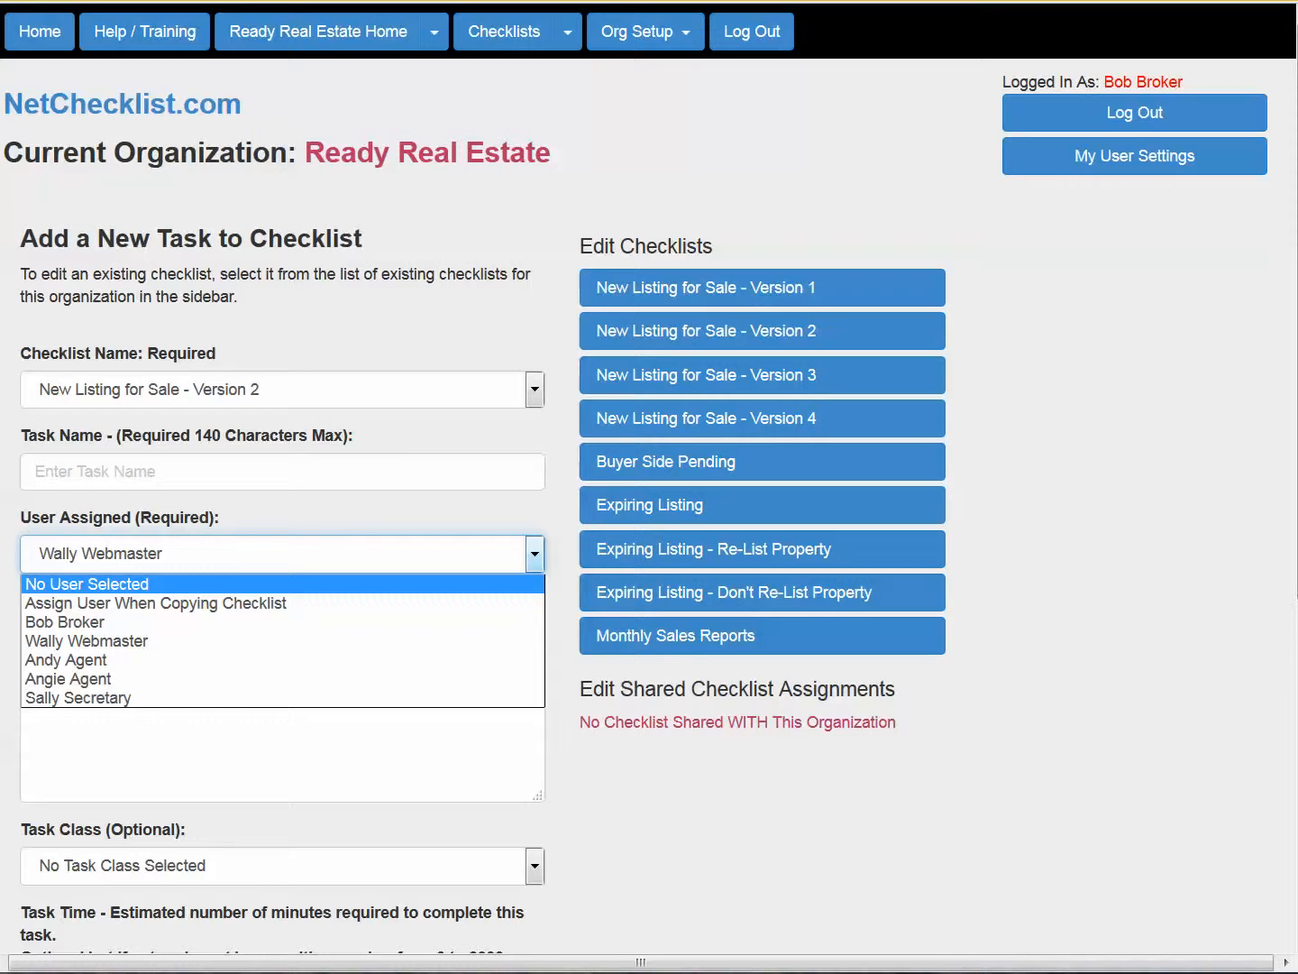
- Open the organization's projects page and view the edit forms of the first address-named project and * No Particular Project
{"action": "left_click", "coordinate": [634, 36]}
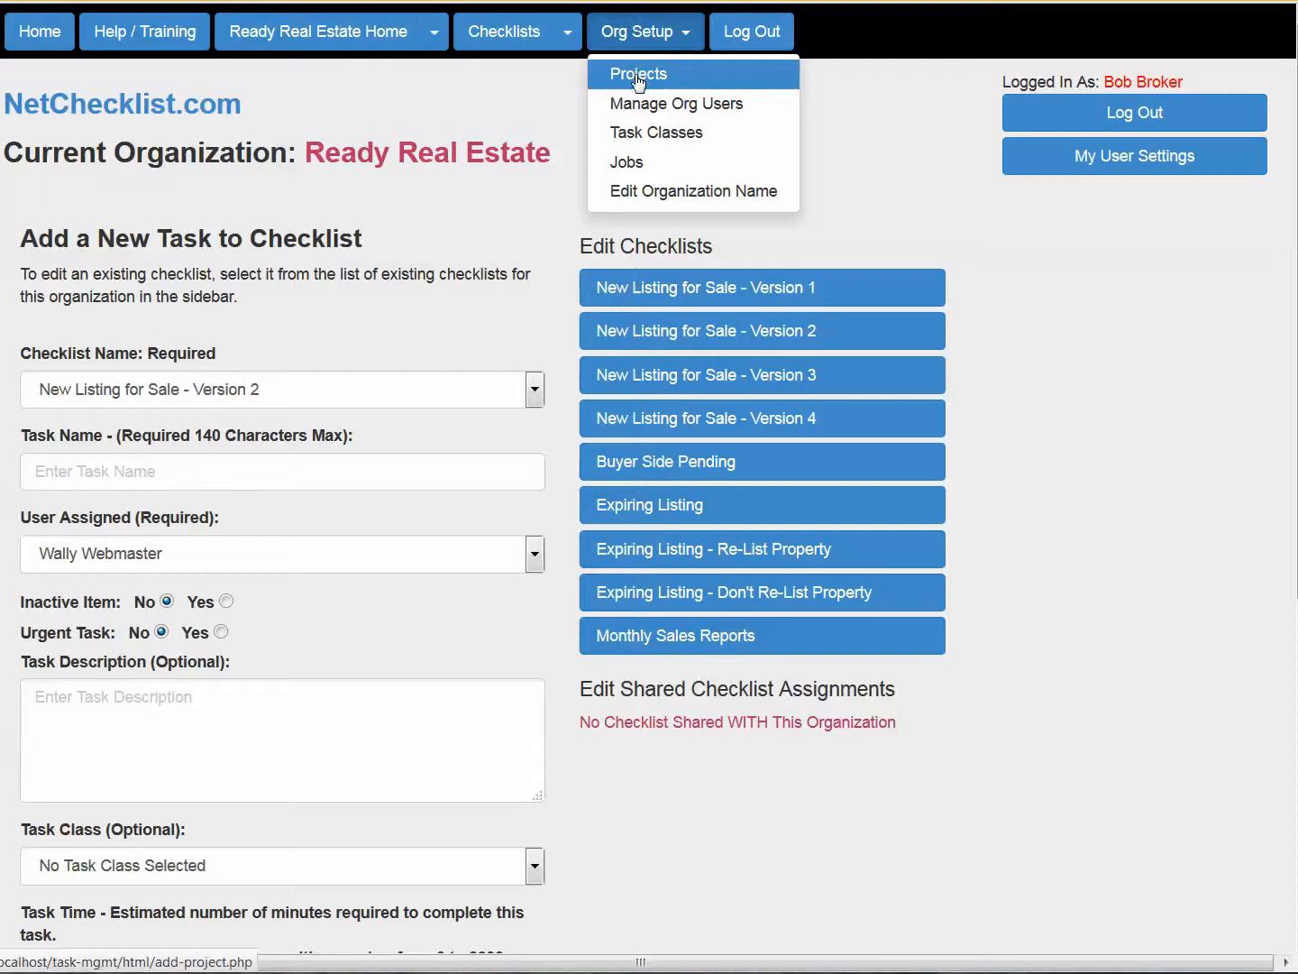
{"action": "left_click", "coordinate": [633, 75]}
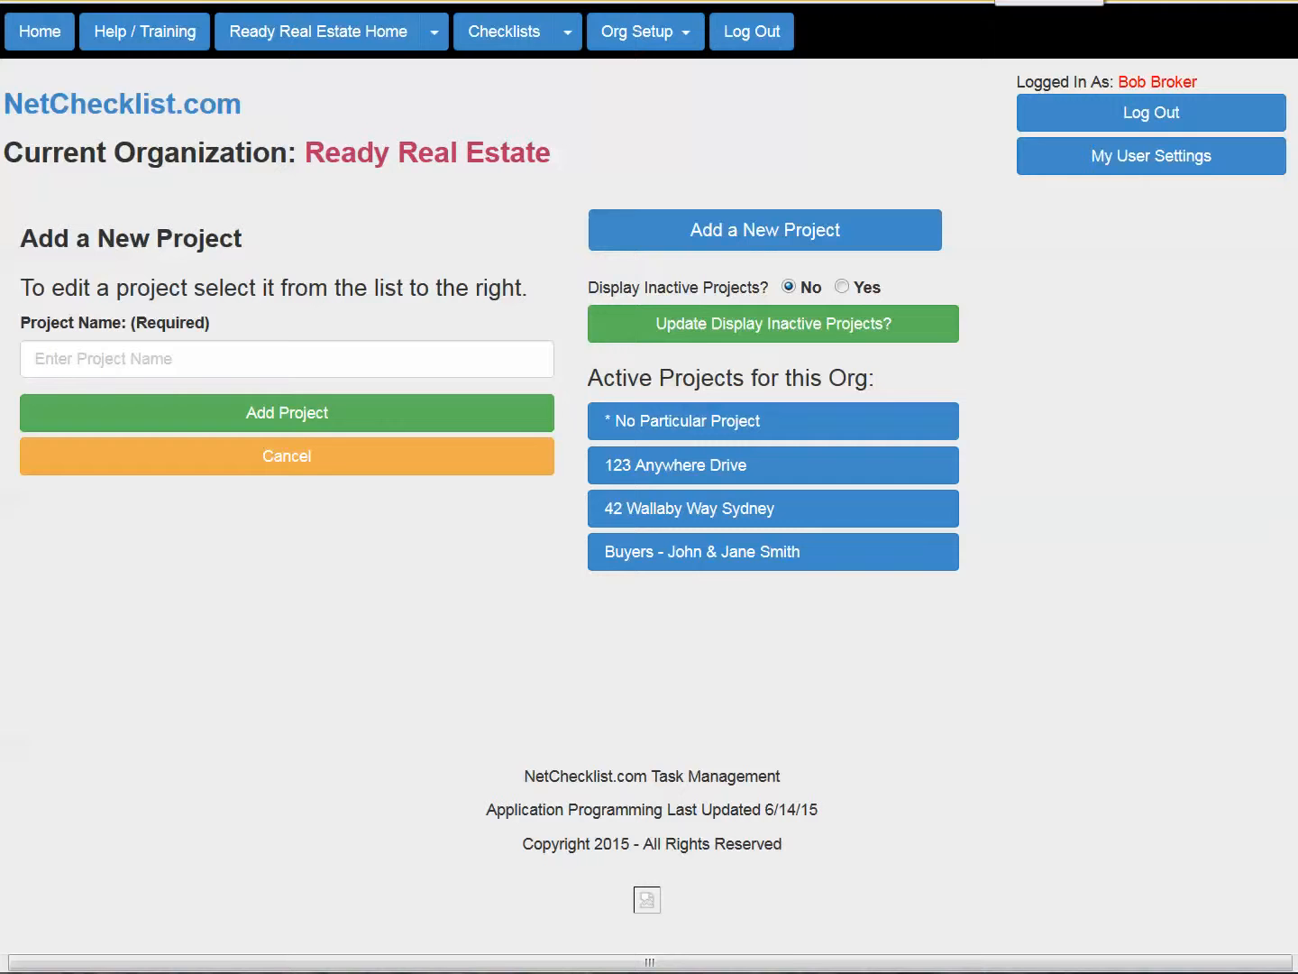
{"action": "left_click", "coordinate": [165, 355]}
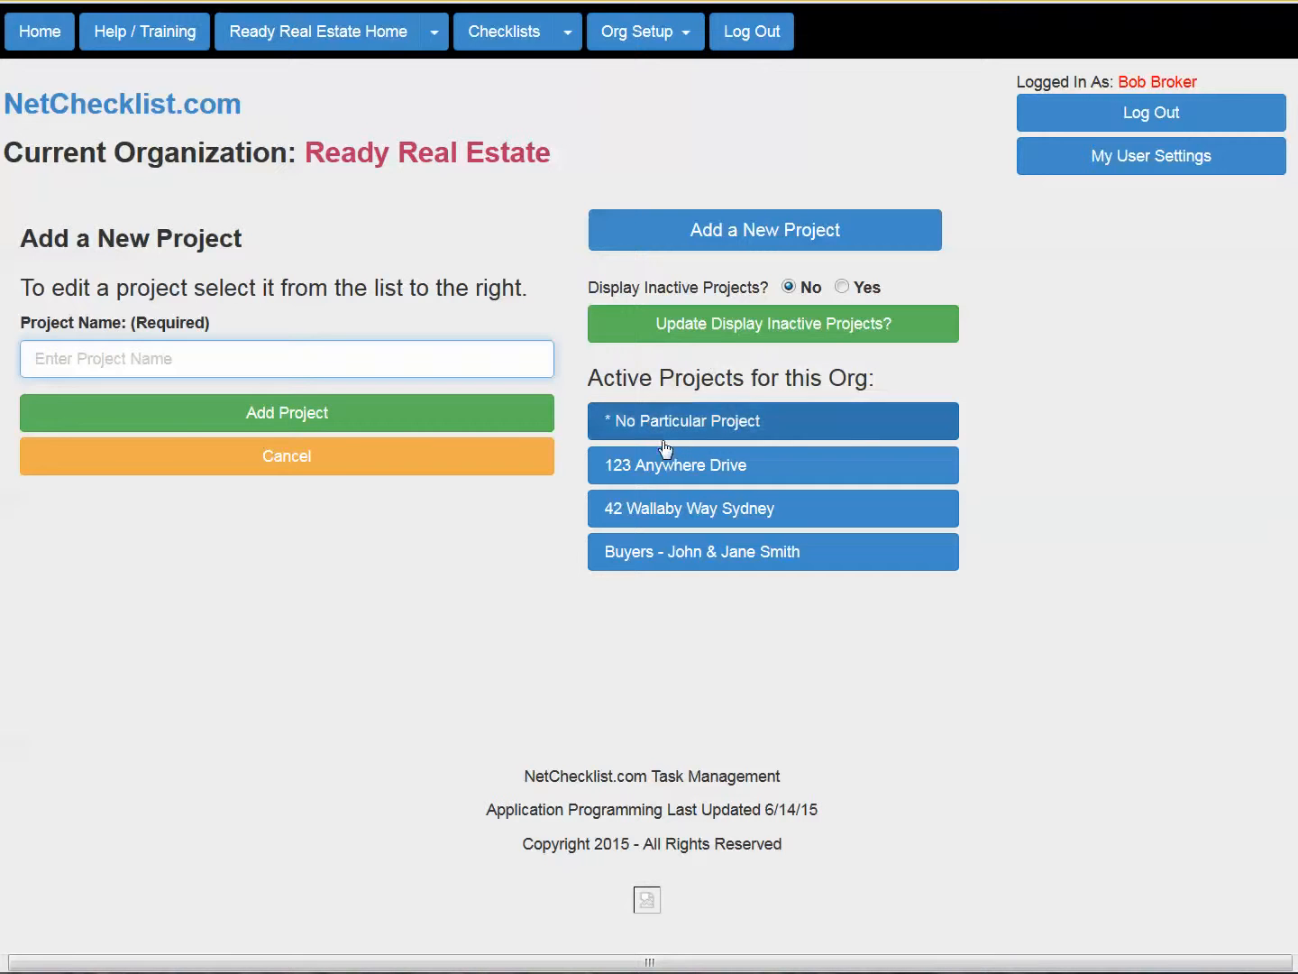
{"action": "left_click", "coordinate": [672, 476]}
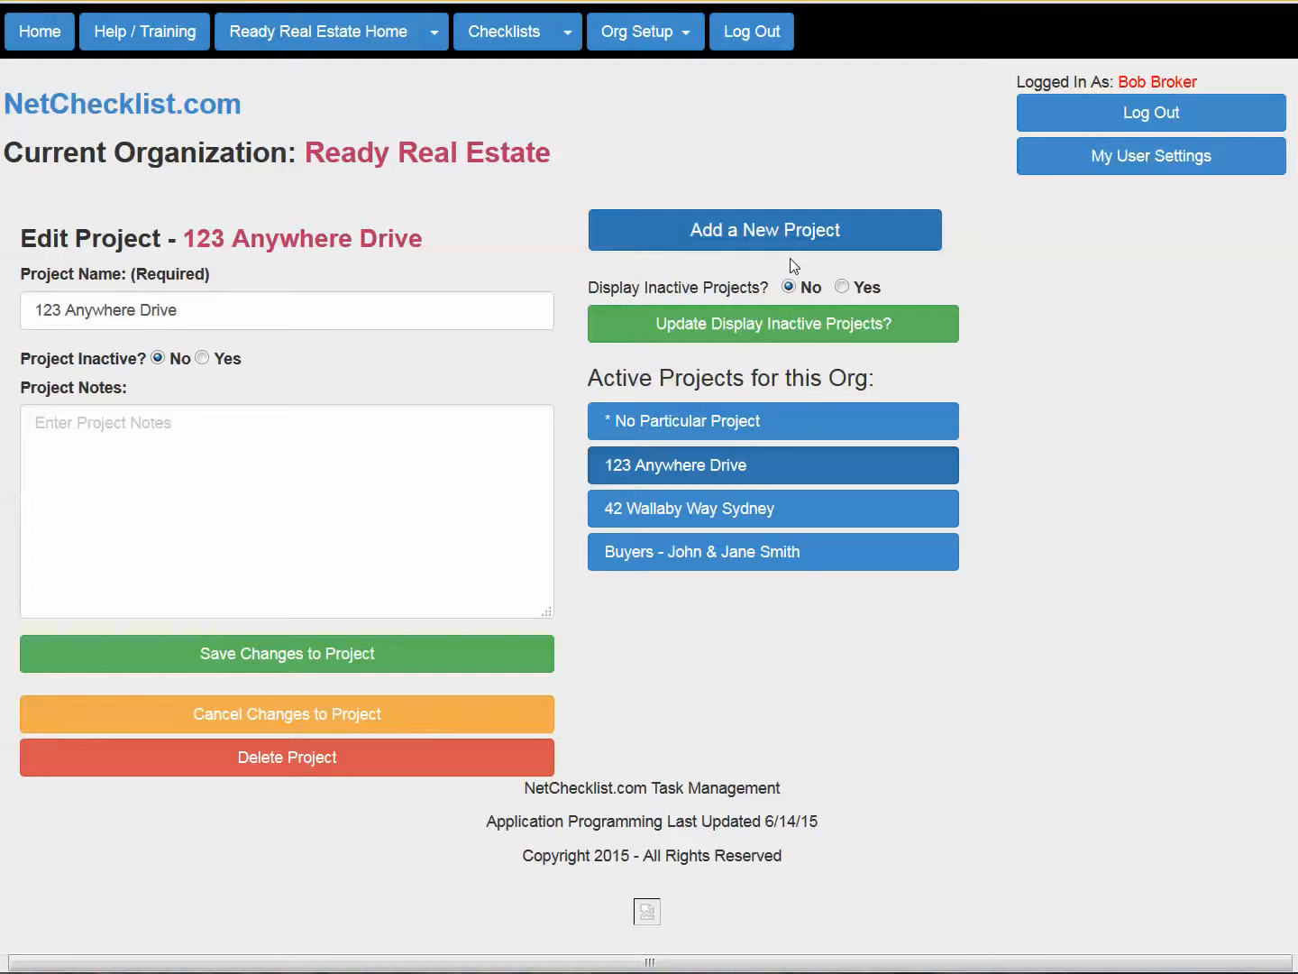
{"action": "left_click", "coordinate": [747, 436]}
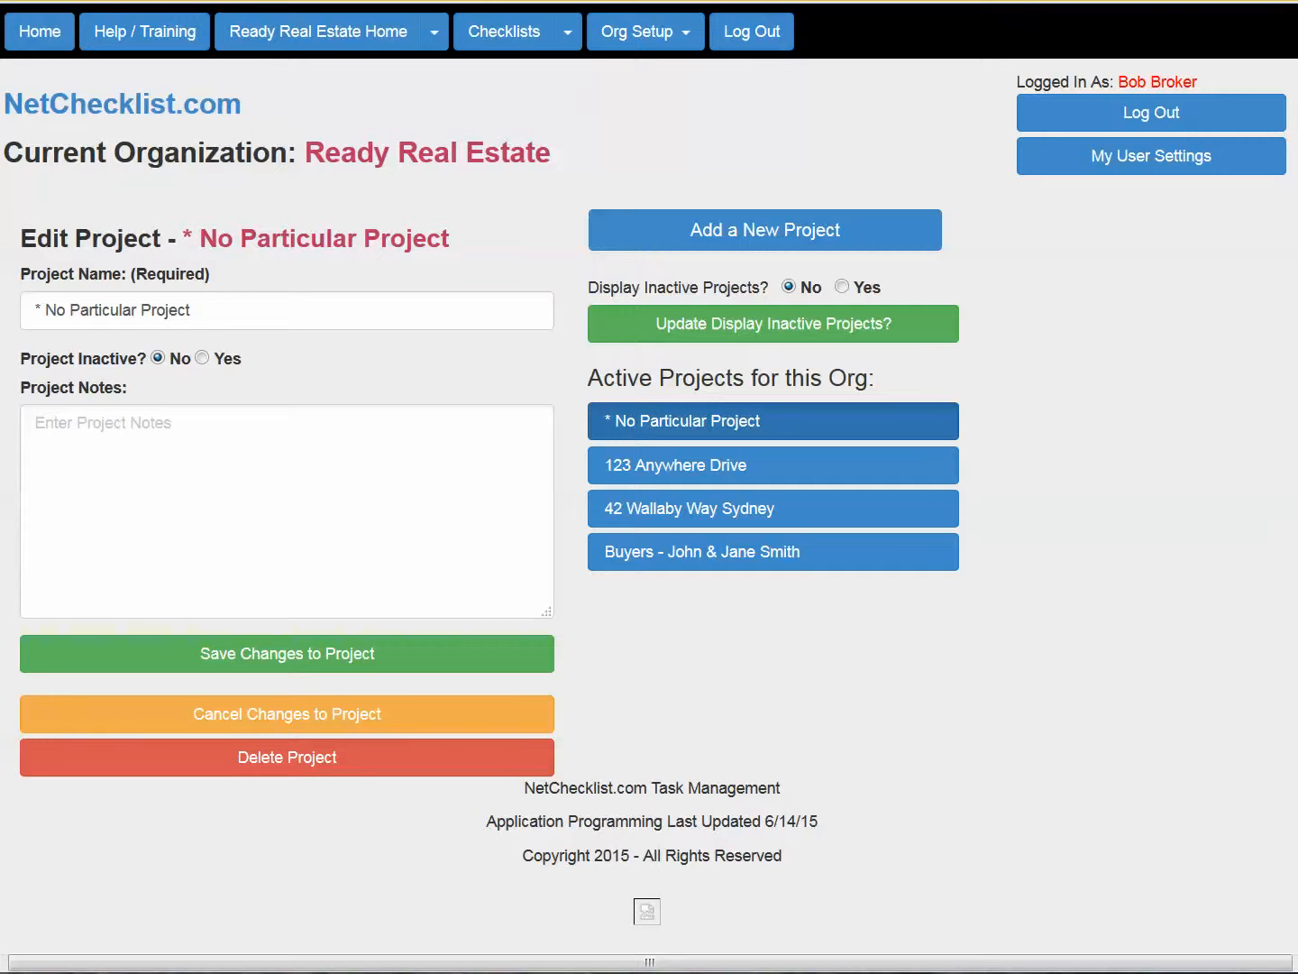
- Examine the edit form of the Prepare Listing Paperwork item in New Listing for Sale - Version 1, then cancel without changes
{"action": "left_click", "coordinate": [526, 38]}
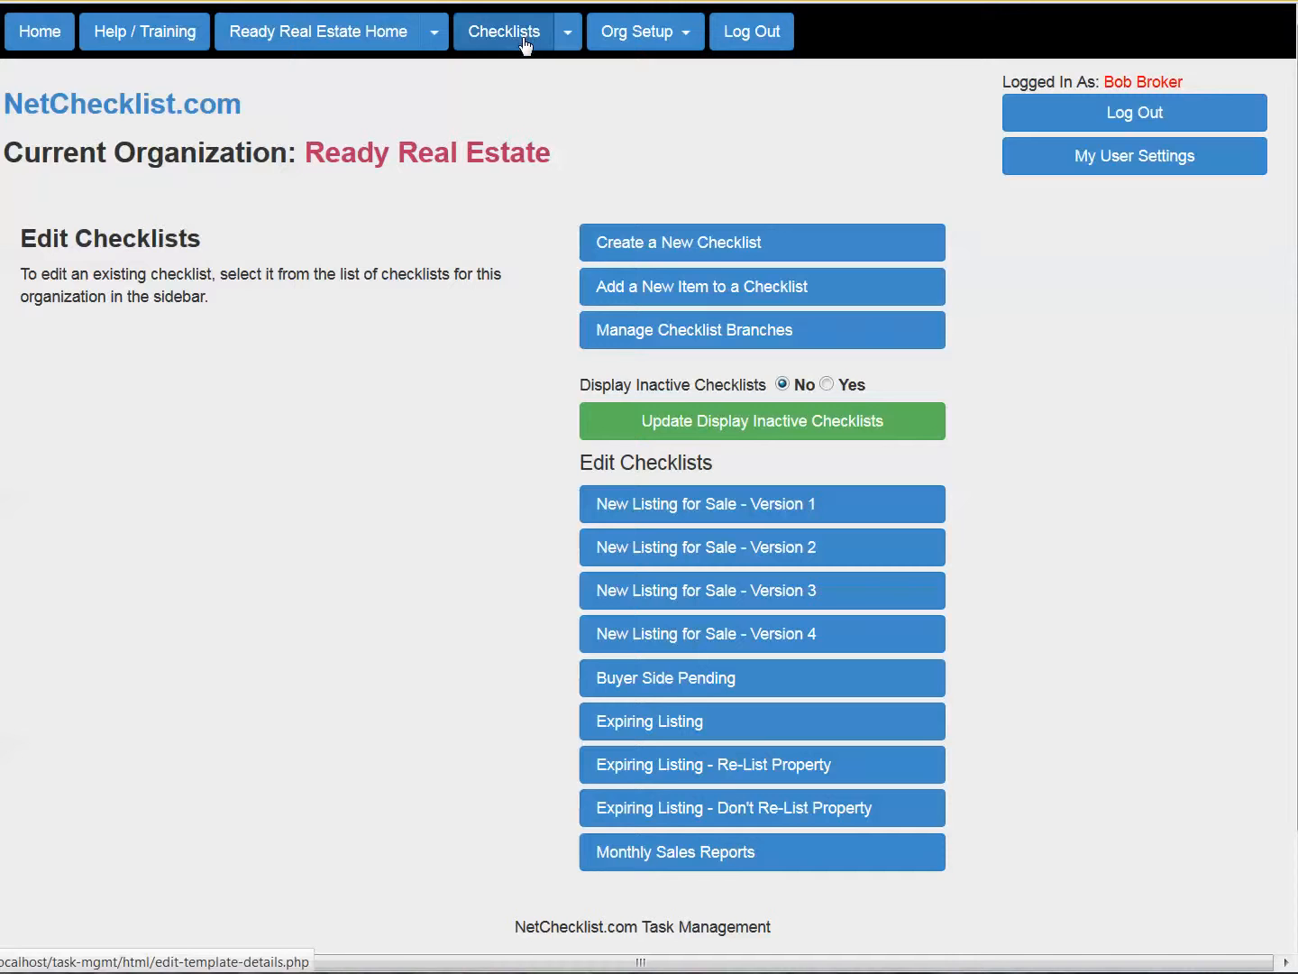
{"action": "left_click", "coordinate": [703, 510]}
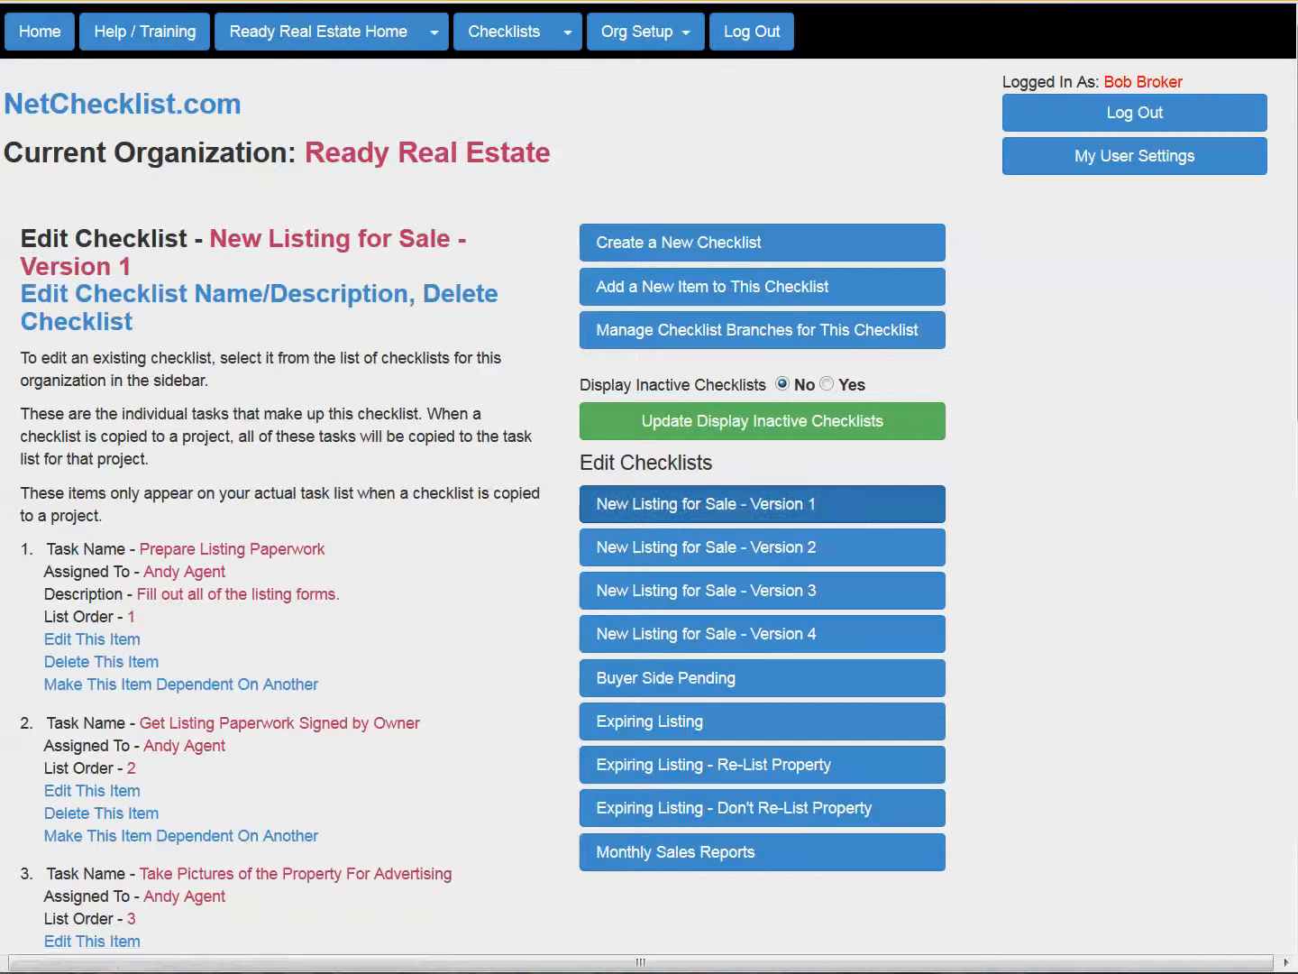
{"action": "left_click", "coordinate": [100, 651]}
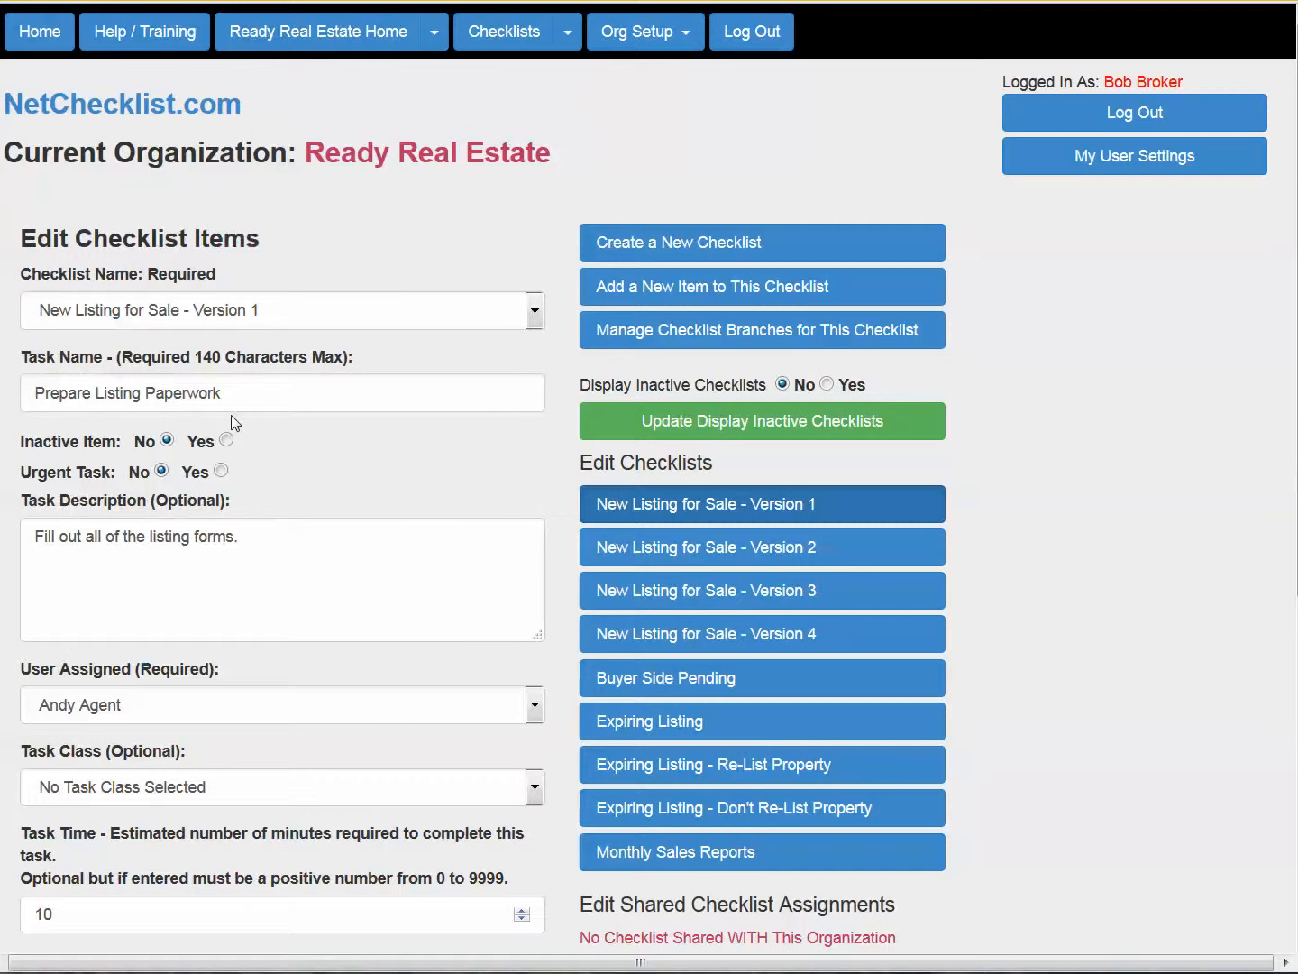
{"action": "scroll", "coordinate": [279, 438], "scroll_direction": "down", "scroll_amount": 4}
{"action": "scroll", "coordinate": [278, 439], "scroll_direction": "up", "scroll_amount": 3}
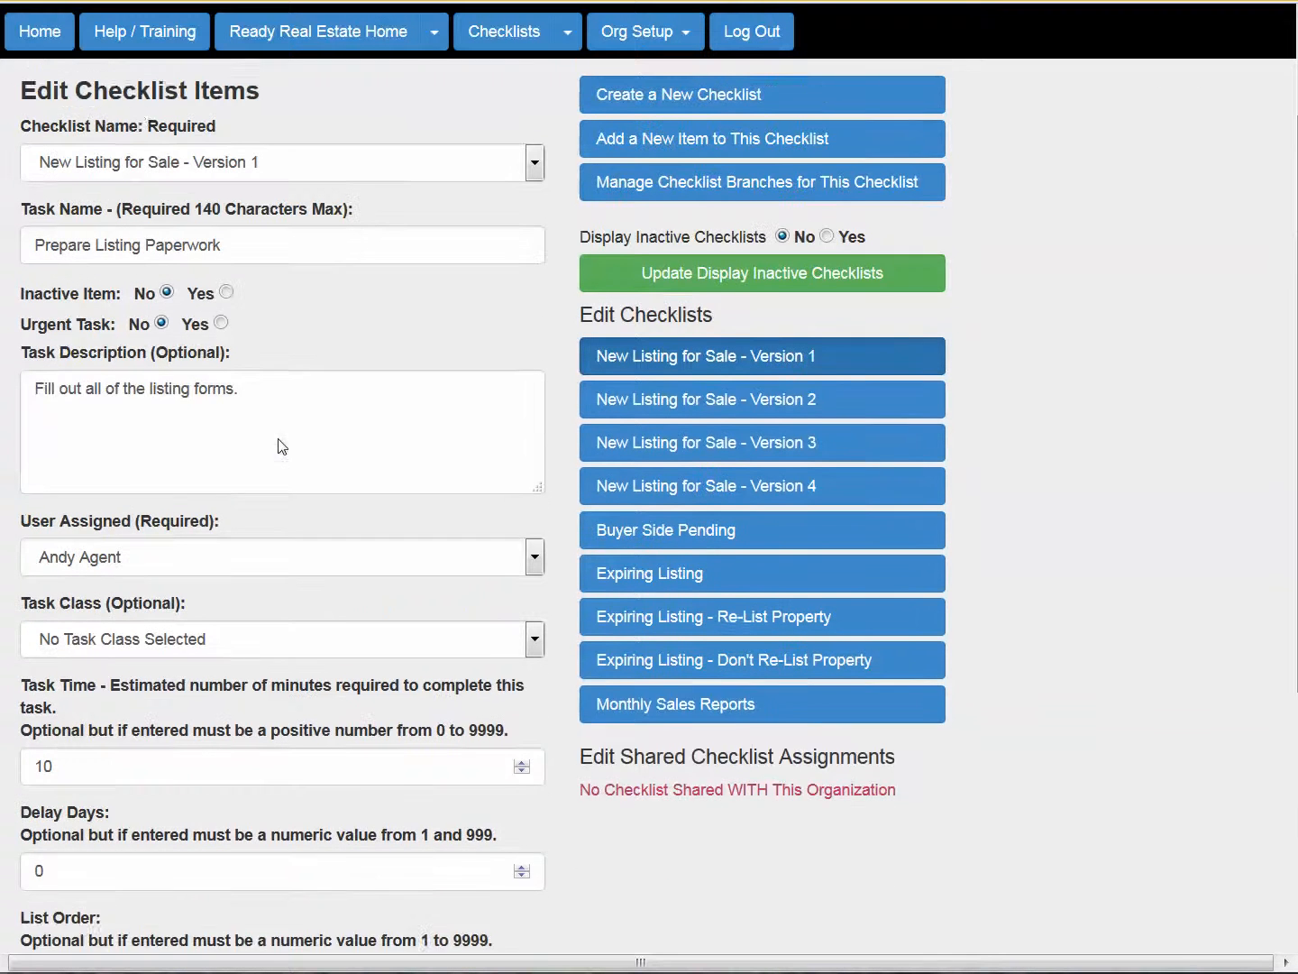
{"action": "scroll", "coordinate": [190, 651], "scroll_direction": "down", "scroll_amount": 1}
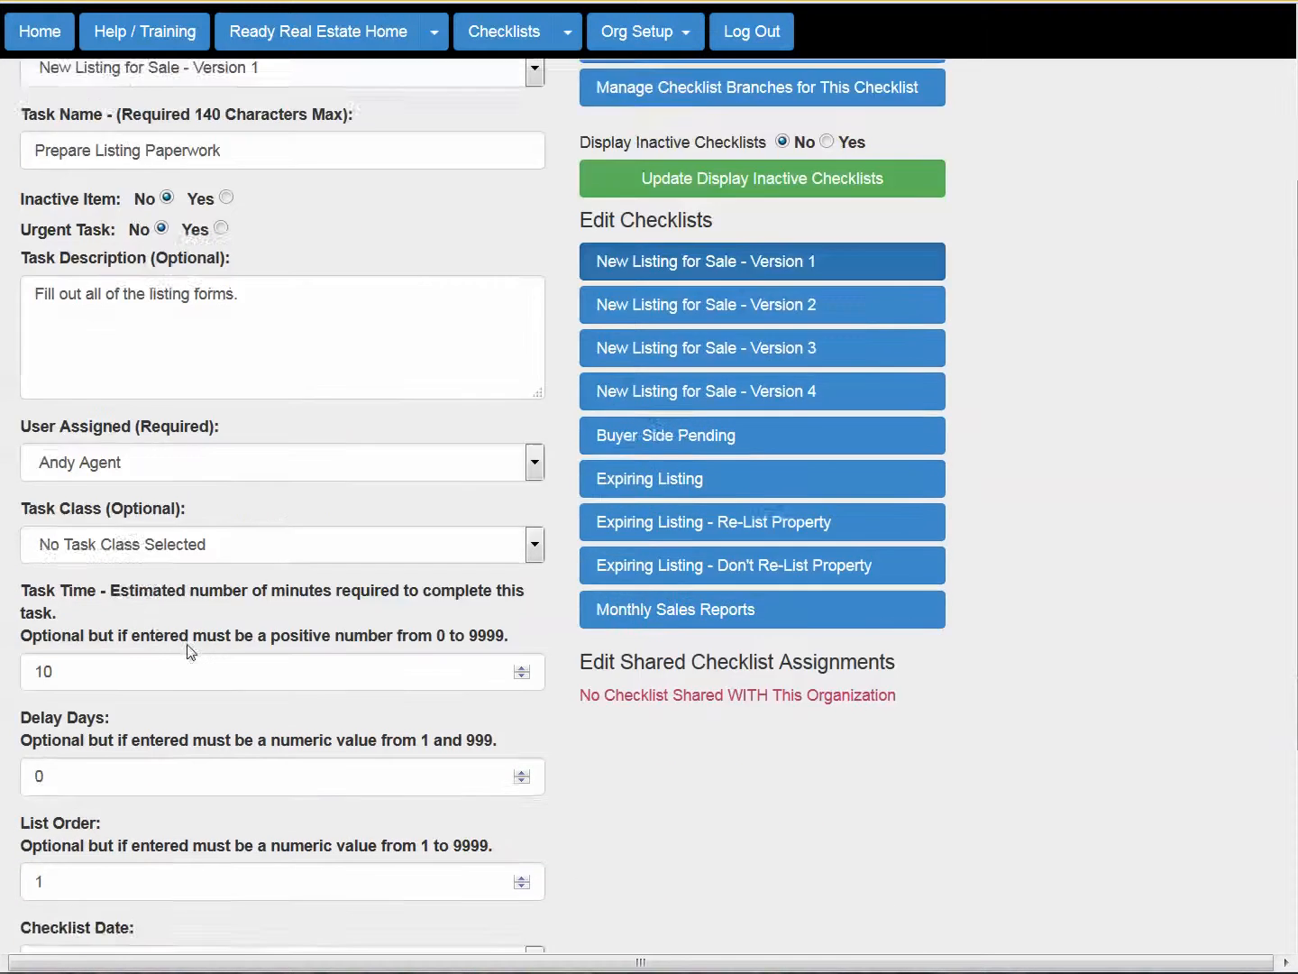
{"action": "scroll", "coordinate": [188, 649], "scroll_direction": "down", "scroll_amount": 3}
{"action": "scroll", "coordinate": [187, 647], "scroll_direction": "up", "scroll_amount": 3}
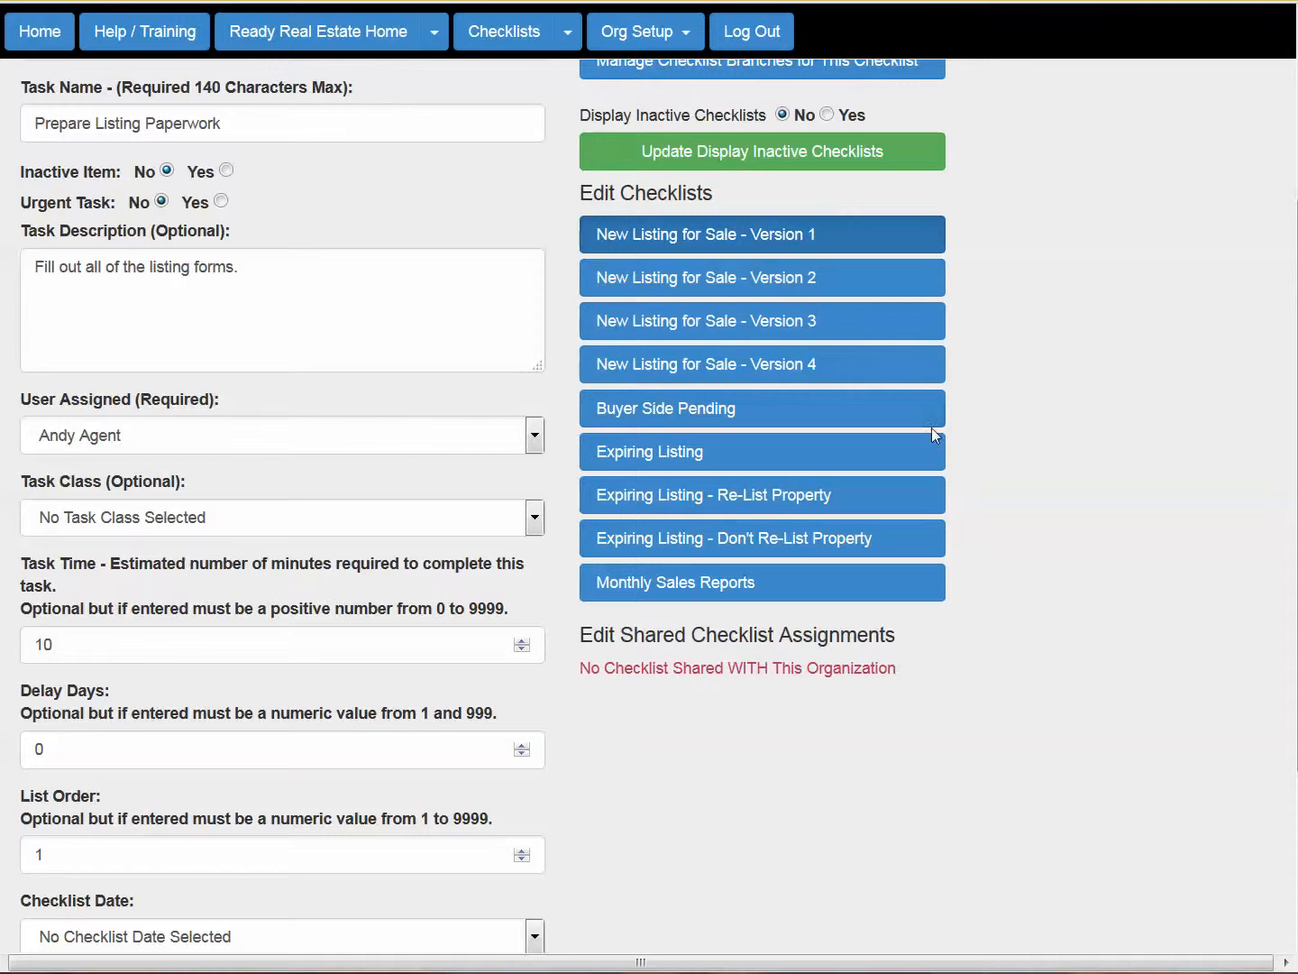
{"action": "scroll", "coordinate": [1028, 586], "scroll_direction": "down", "scroll_amount": 3}
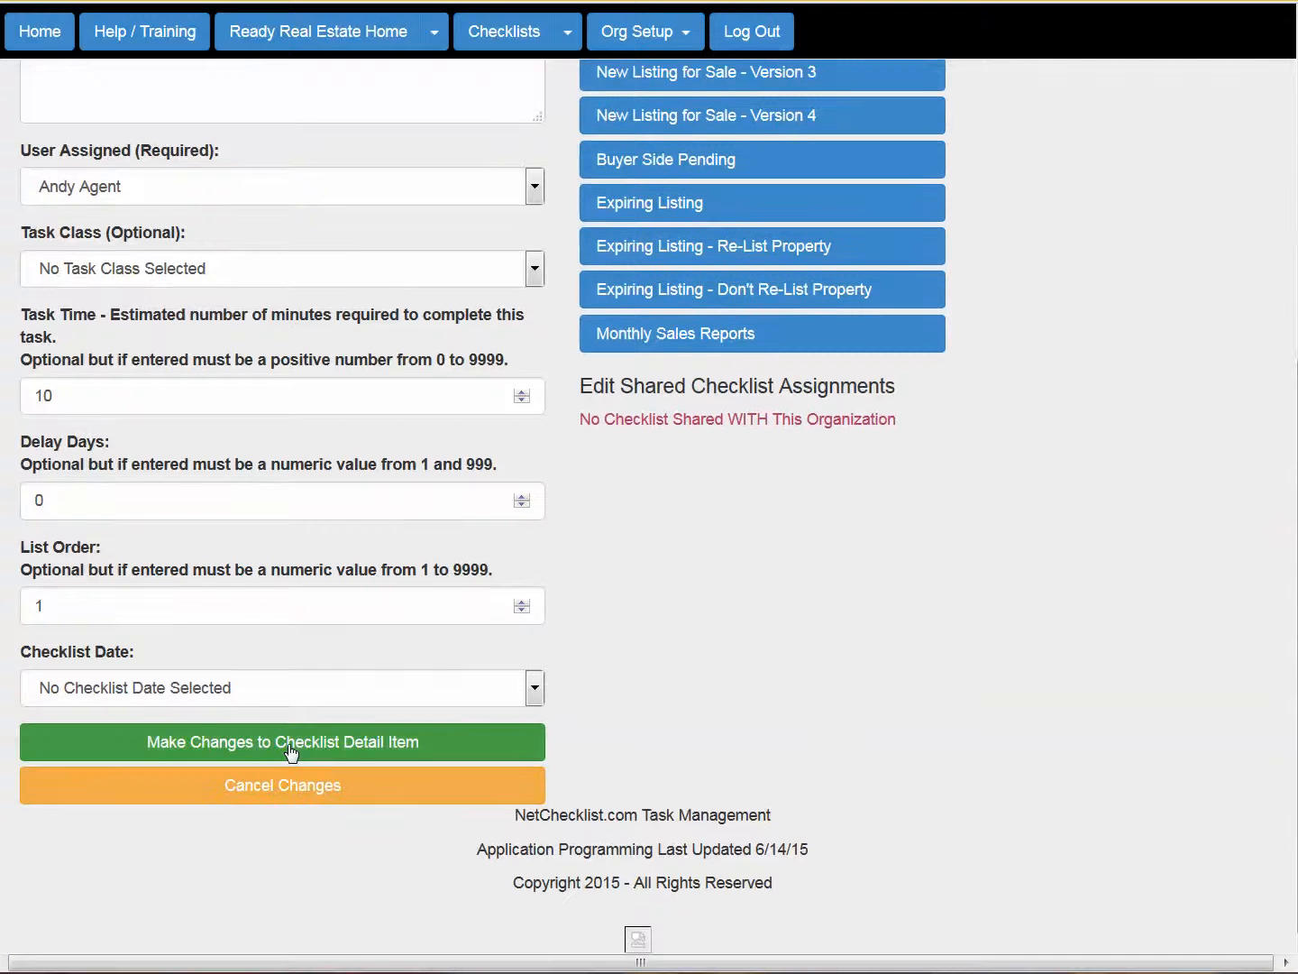
{"action": "left_click", "coordinate": [289, 795]}
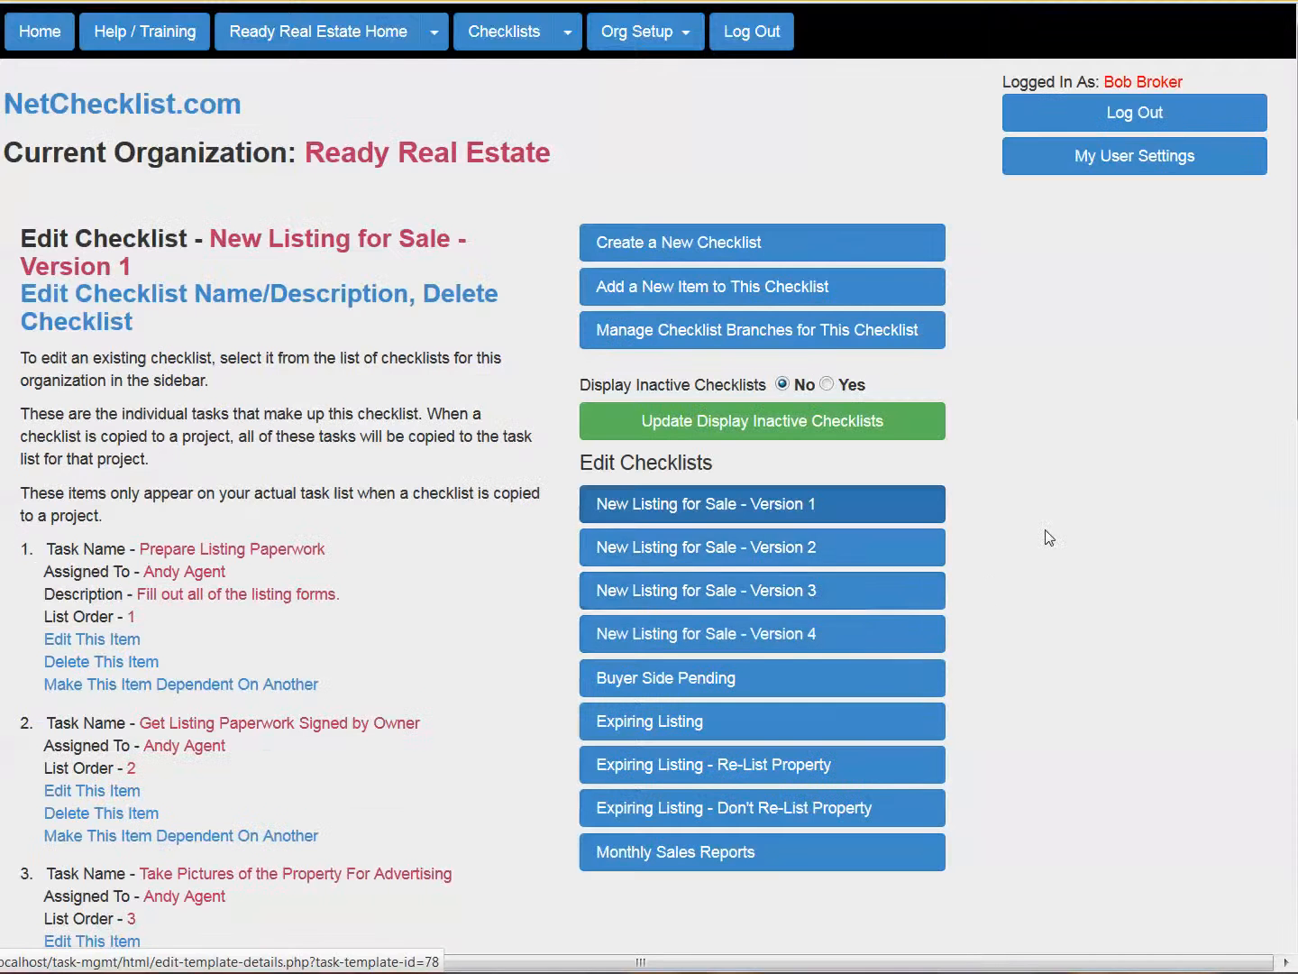
- Review the tasks in the New Listing for Sale - Version 1 checklist and the users assigned to them
{"action": "scroll", "coordinate": [1045, 532], "scroll_direction": "down", "scroll_amount": 5}
{"action": "scroll", "coordinate": [687, 414], "scroll_direction": "up", "scroll_amount": 4}
{"action": "left_click", "coordinate": [661, 396]}
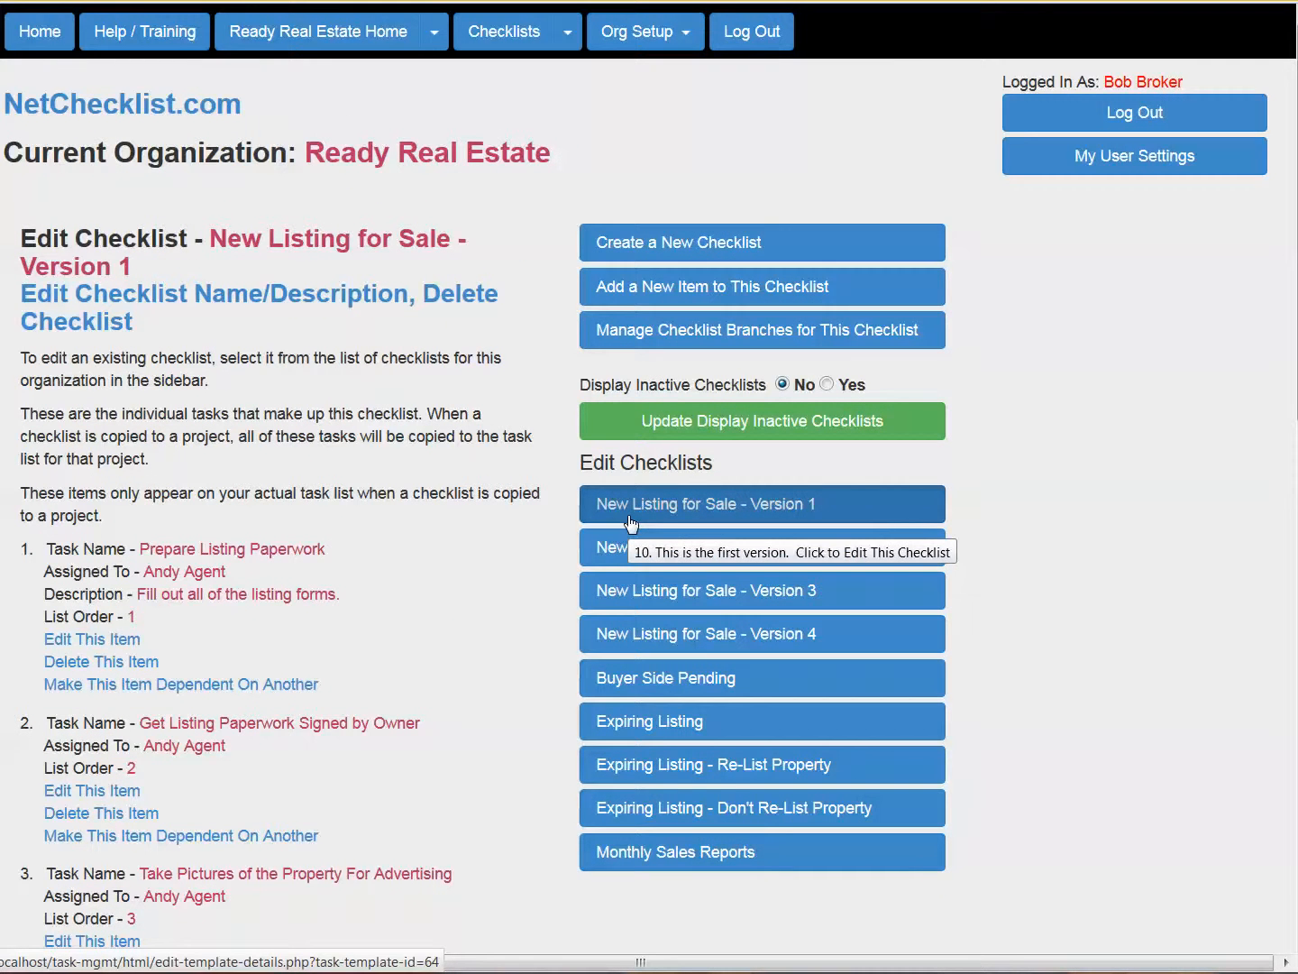
{"action": "scroll", "coordinate": [541, 531], "scroll_direction": "down", "scroll_amount": 5}
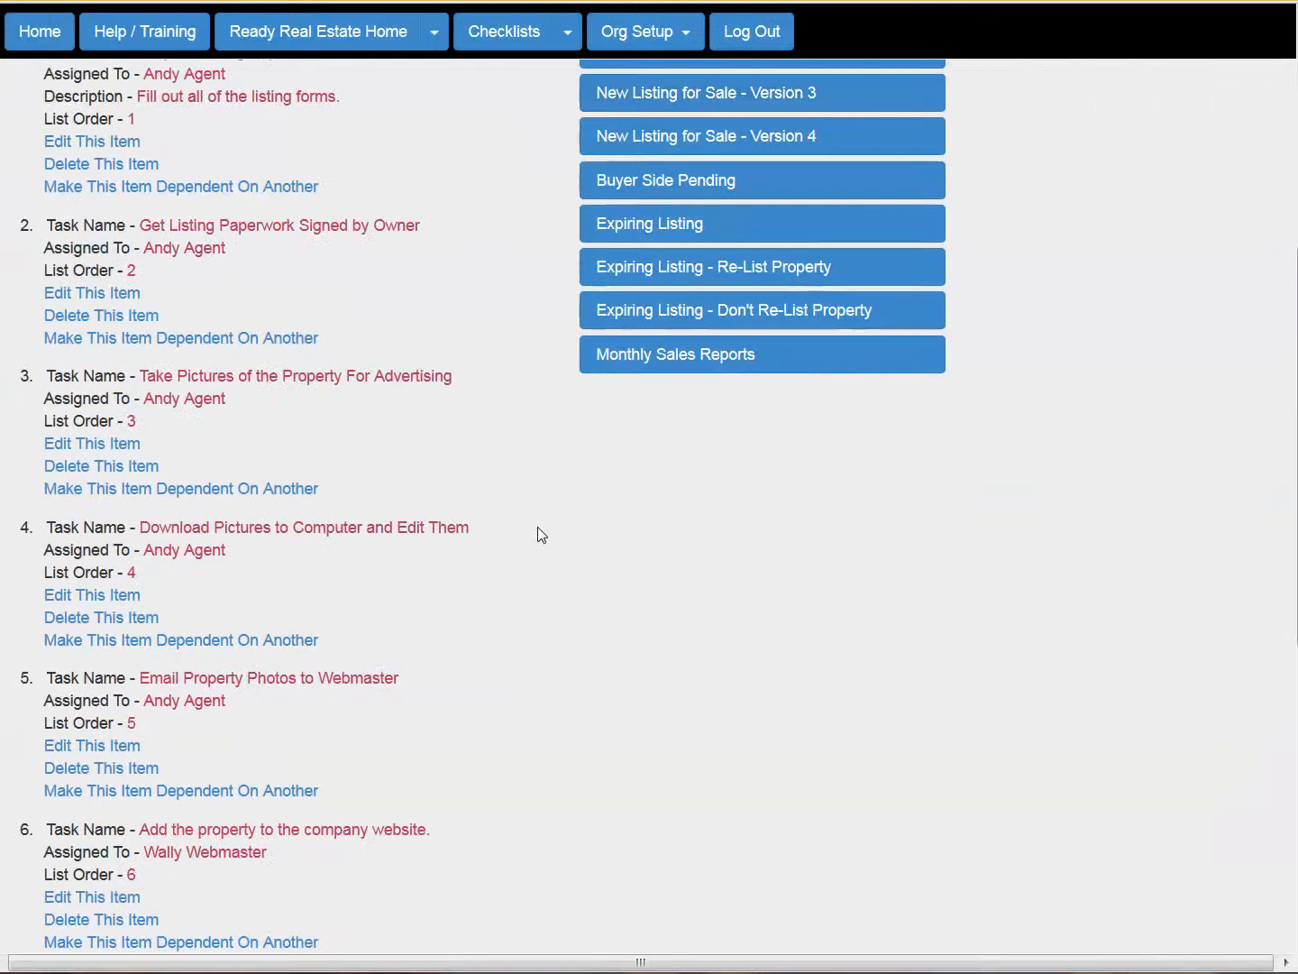
{"action": "scroll", "coordinate": [499, 456], "scroll_direction": "down", "scroll_amount": 3}
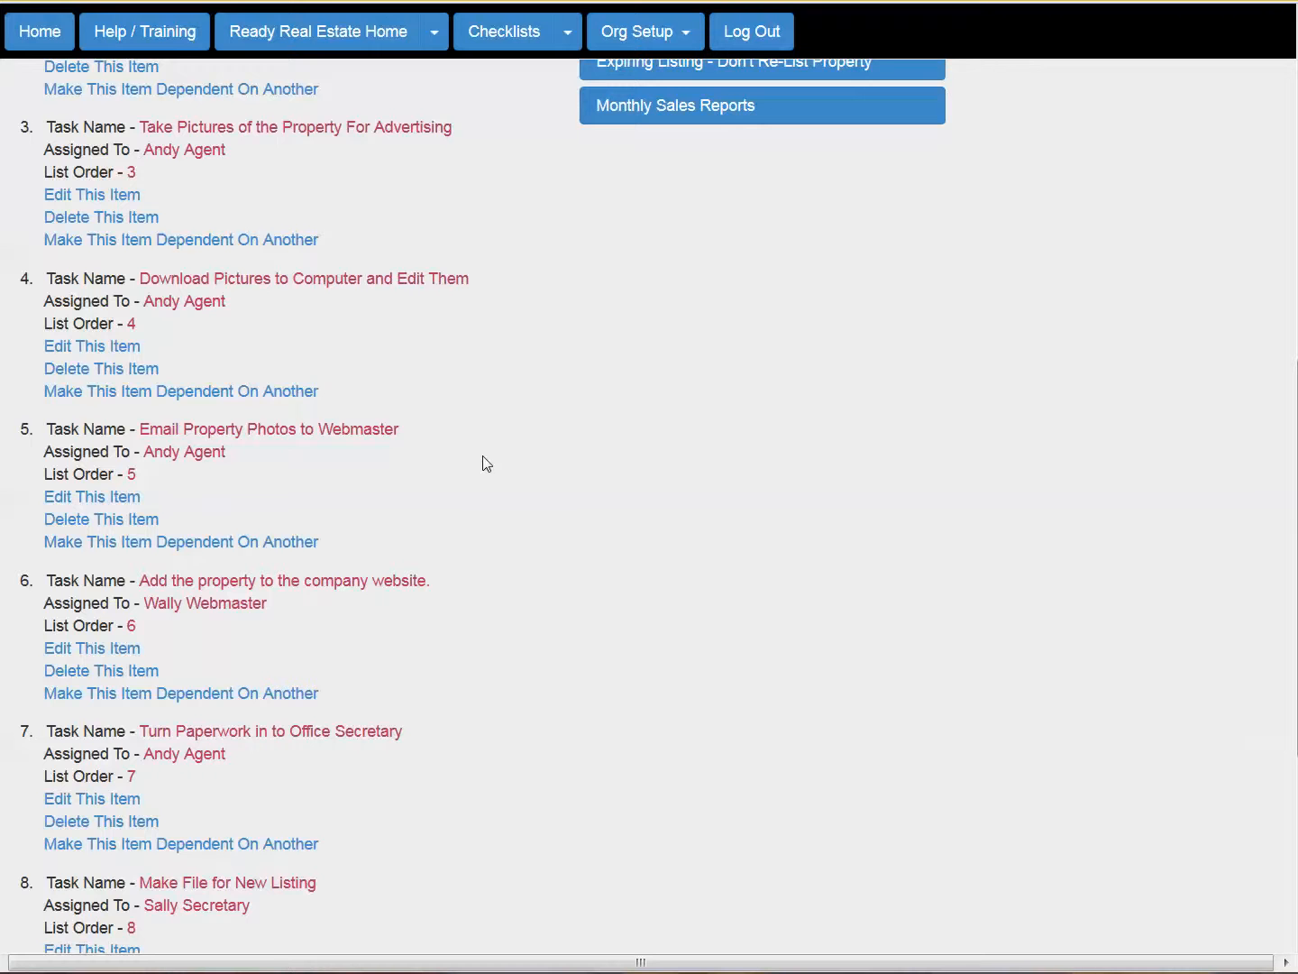
{"action": "scroll", "coordinate": [487, 463], "scroll_direction": "up", "scroll_amount": 6}
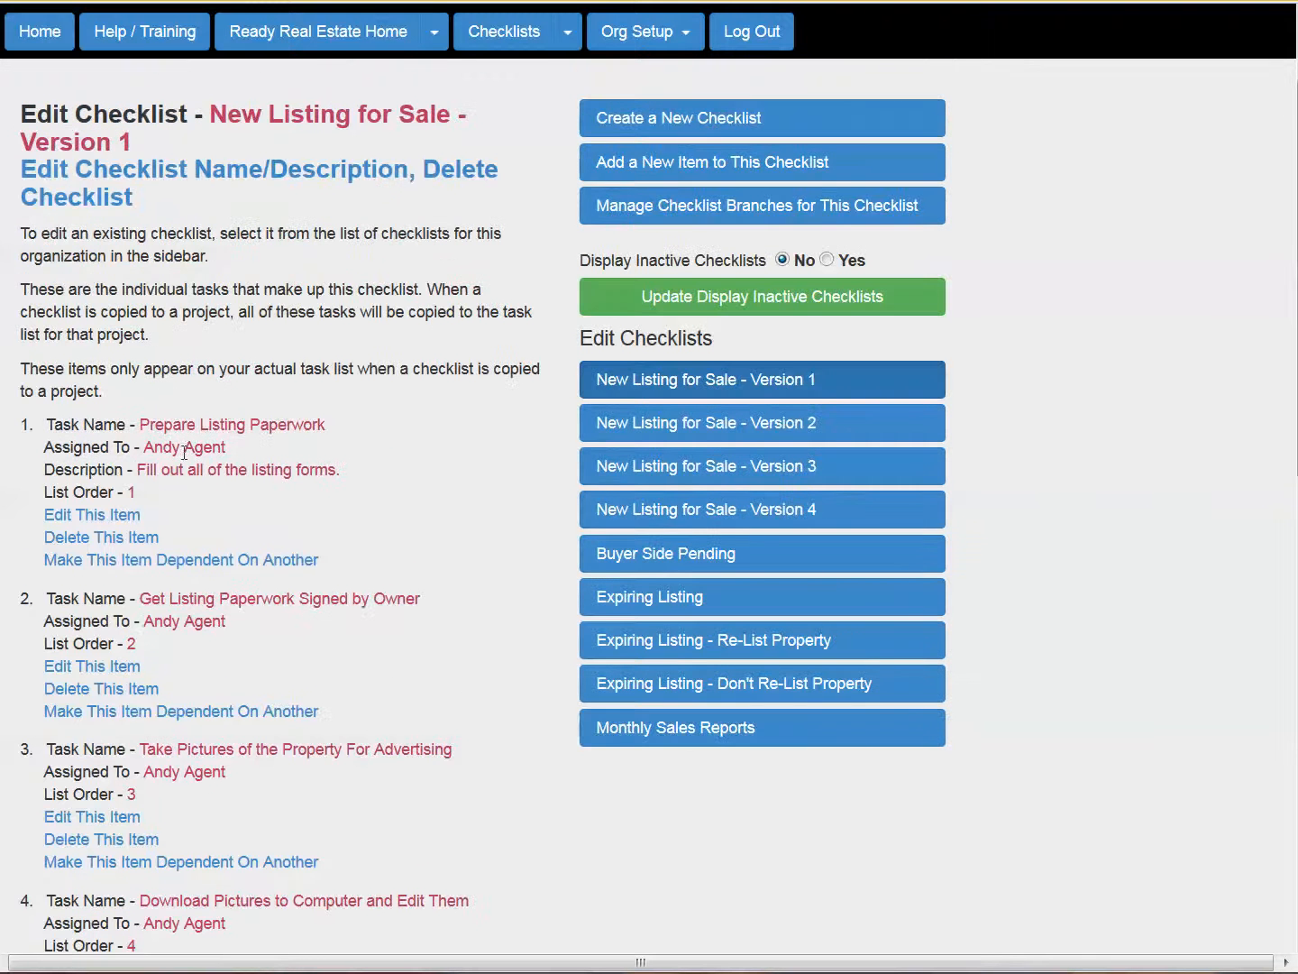
{"action": "left_click_drag", "start_coordinate": [154, 445], "coordinate": [240, 455]}
{"action": "left_click_drag", "start_coordinate": [164, 627], "coordinate": [240, 629]}
{"action": "scroll", "coordinate": [363, 637], "scroll_direction": "down", "scroll_amount": 4}
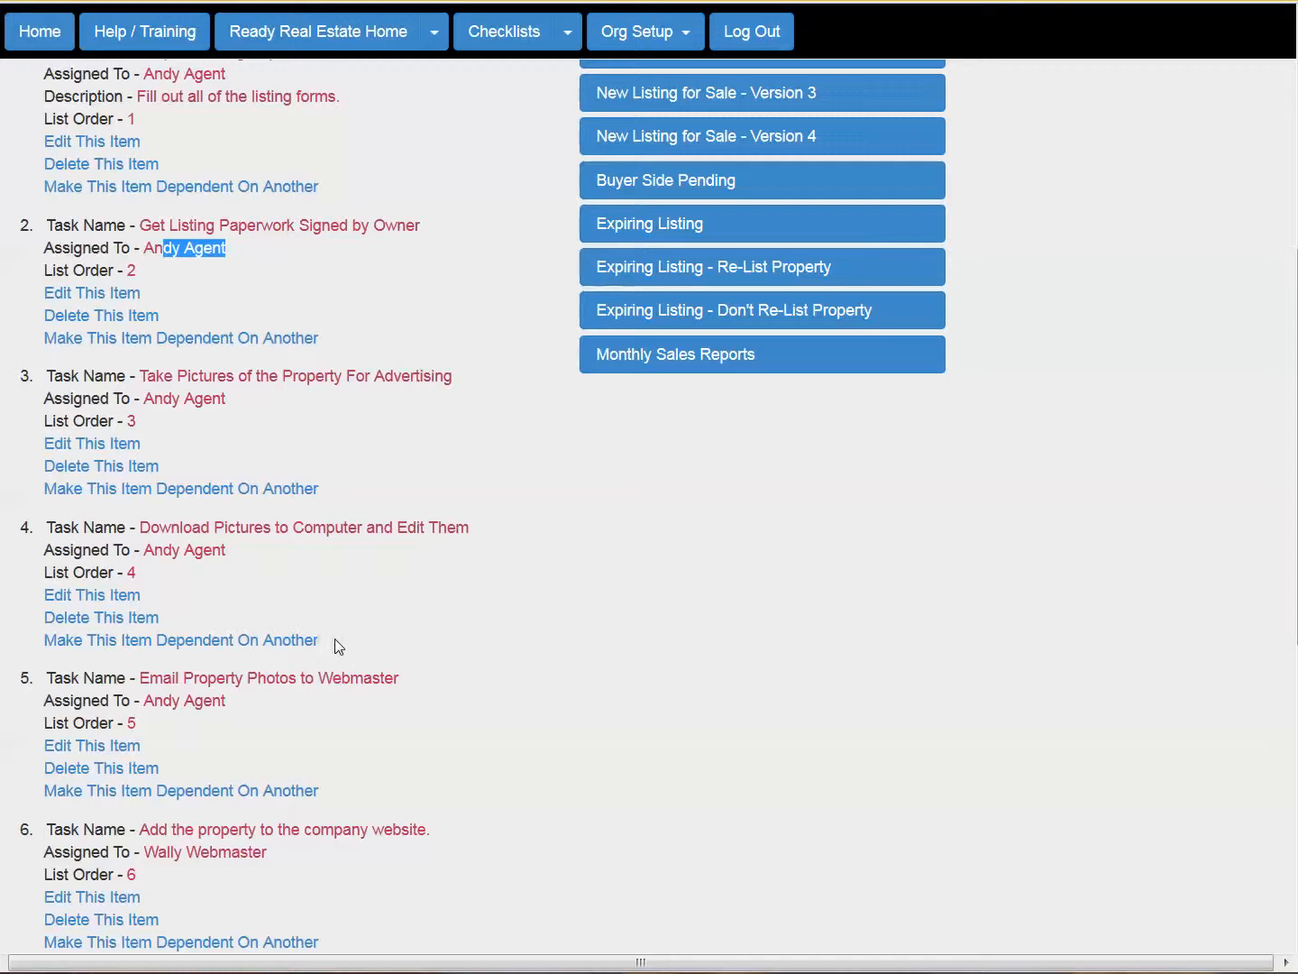
{"action": "scroll", "coordinate": [331, 641], "scroll_direction": "down", "scroll_amount": 7}
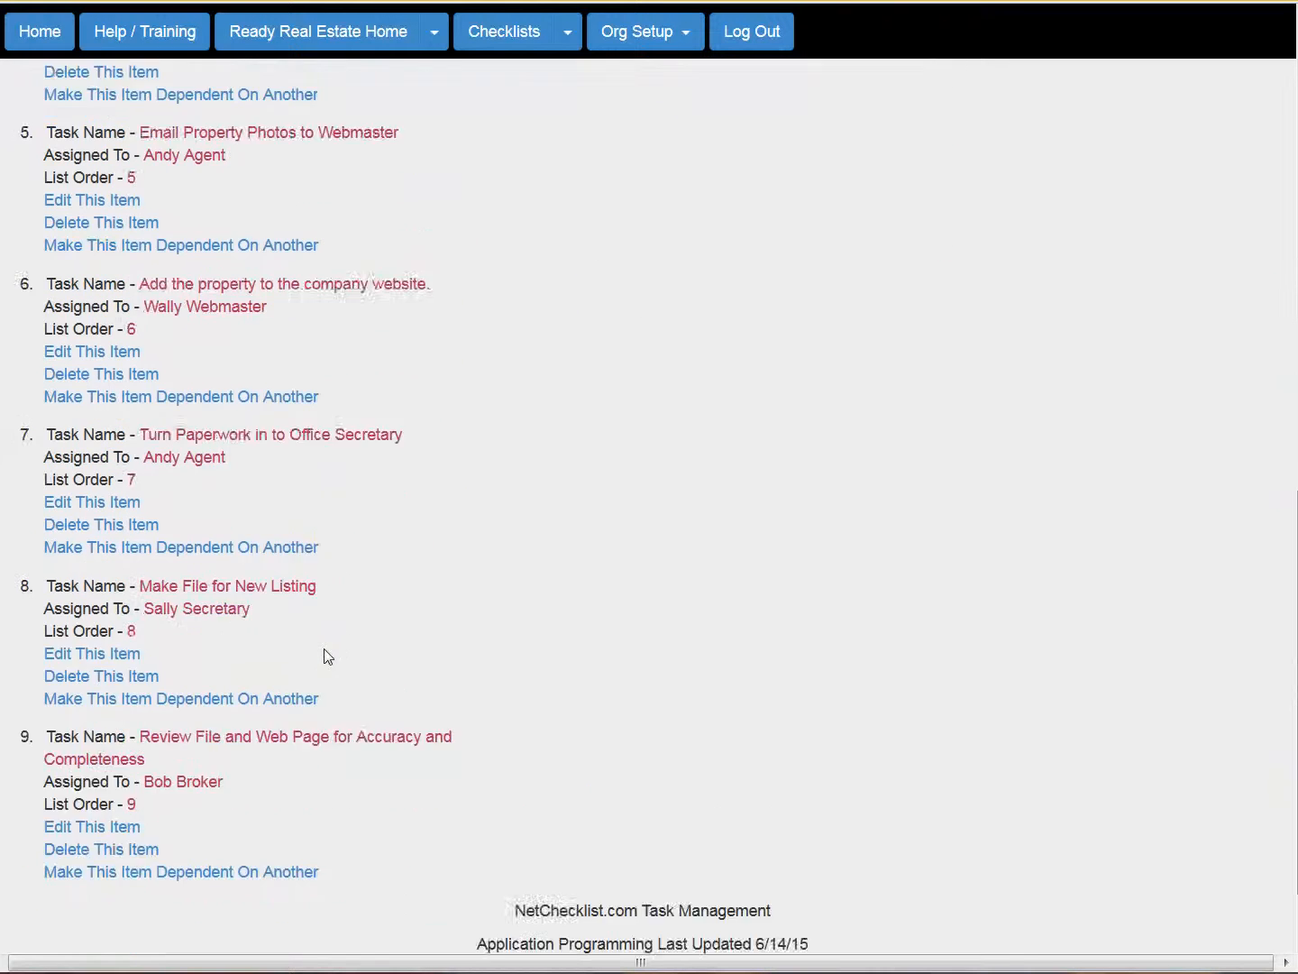
{"action": "left_click_drag", "start_coordinate": [144, 687], "coordinate": [251, 701]}
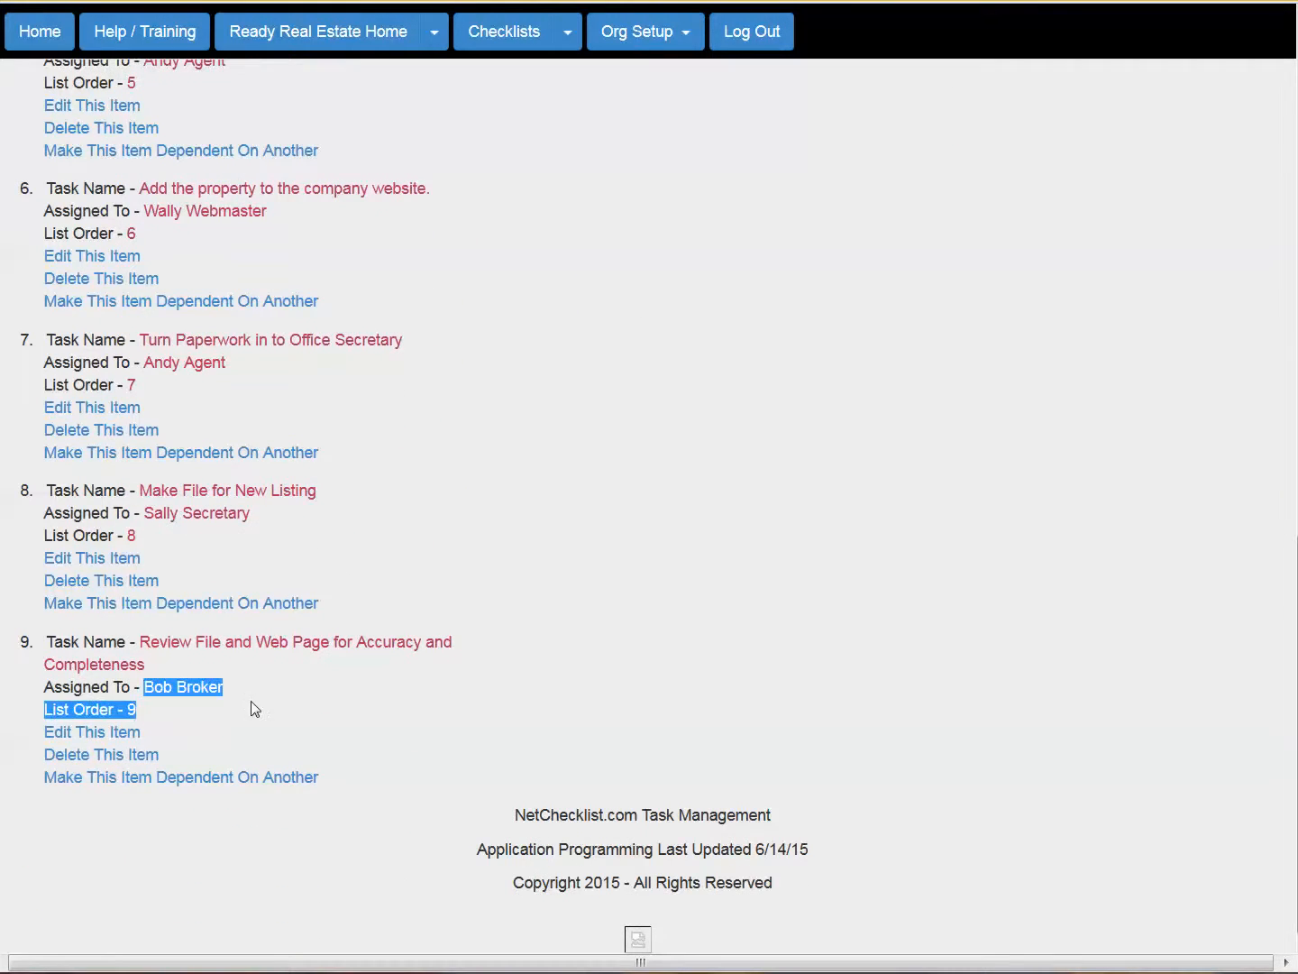
{"action": "left_click", "coordinate": [193, 705]}
{"action": "scroll", "coordinate": [1059, 663], "scroll_direction": "up", "scroll_amount": 12}
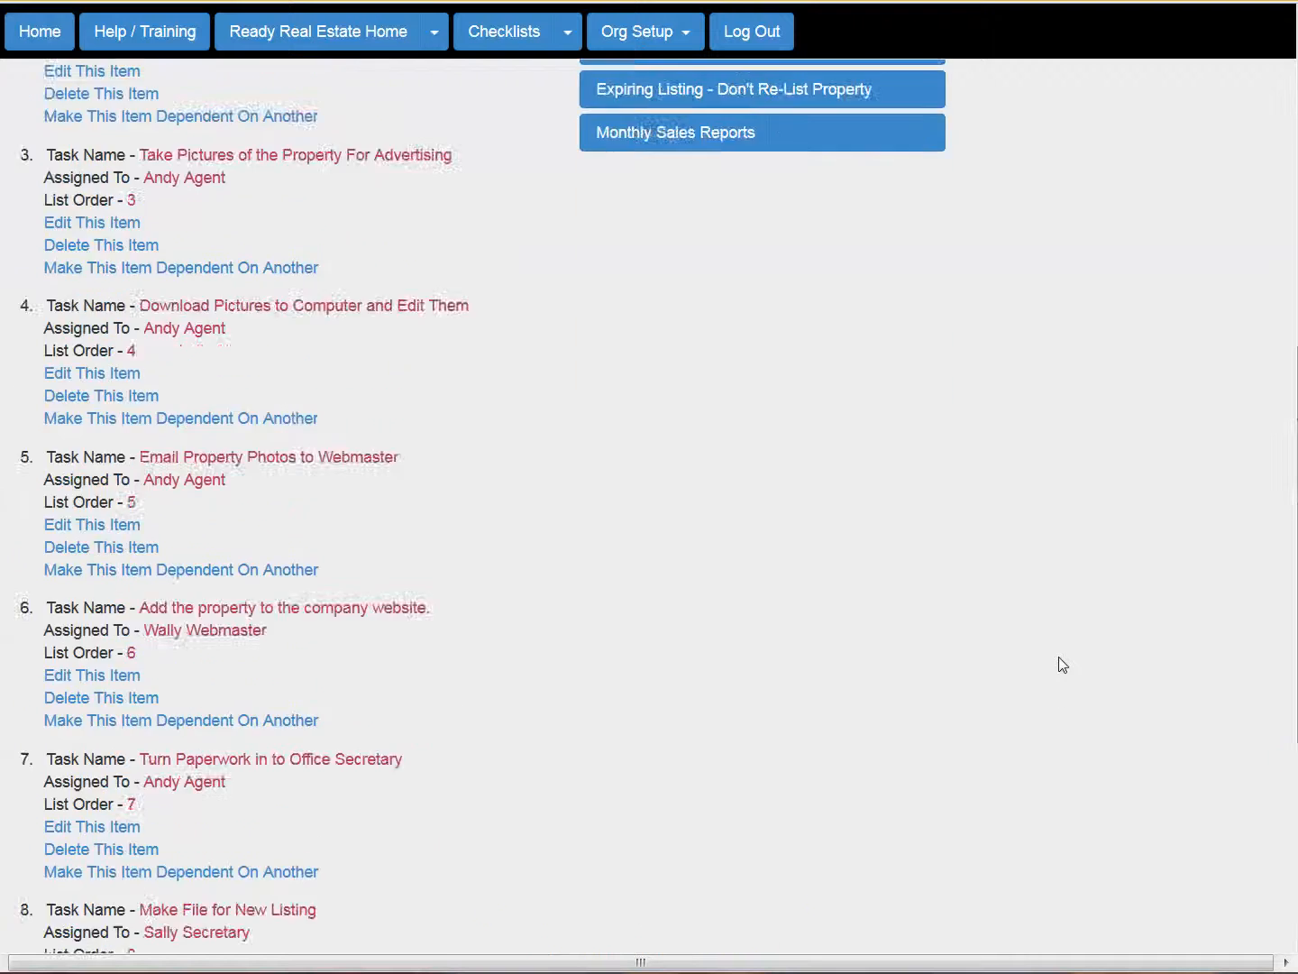
{"action": "scroll", "coordinate": [1067, 656], "scroll_direction": "up", "scroll_amount": 1}
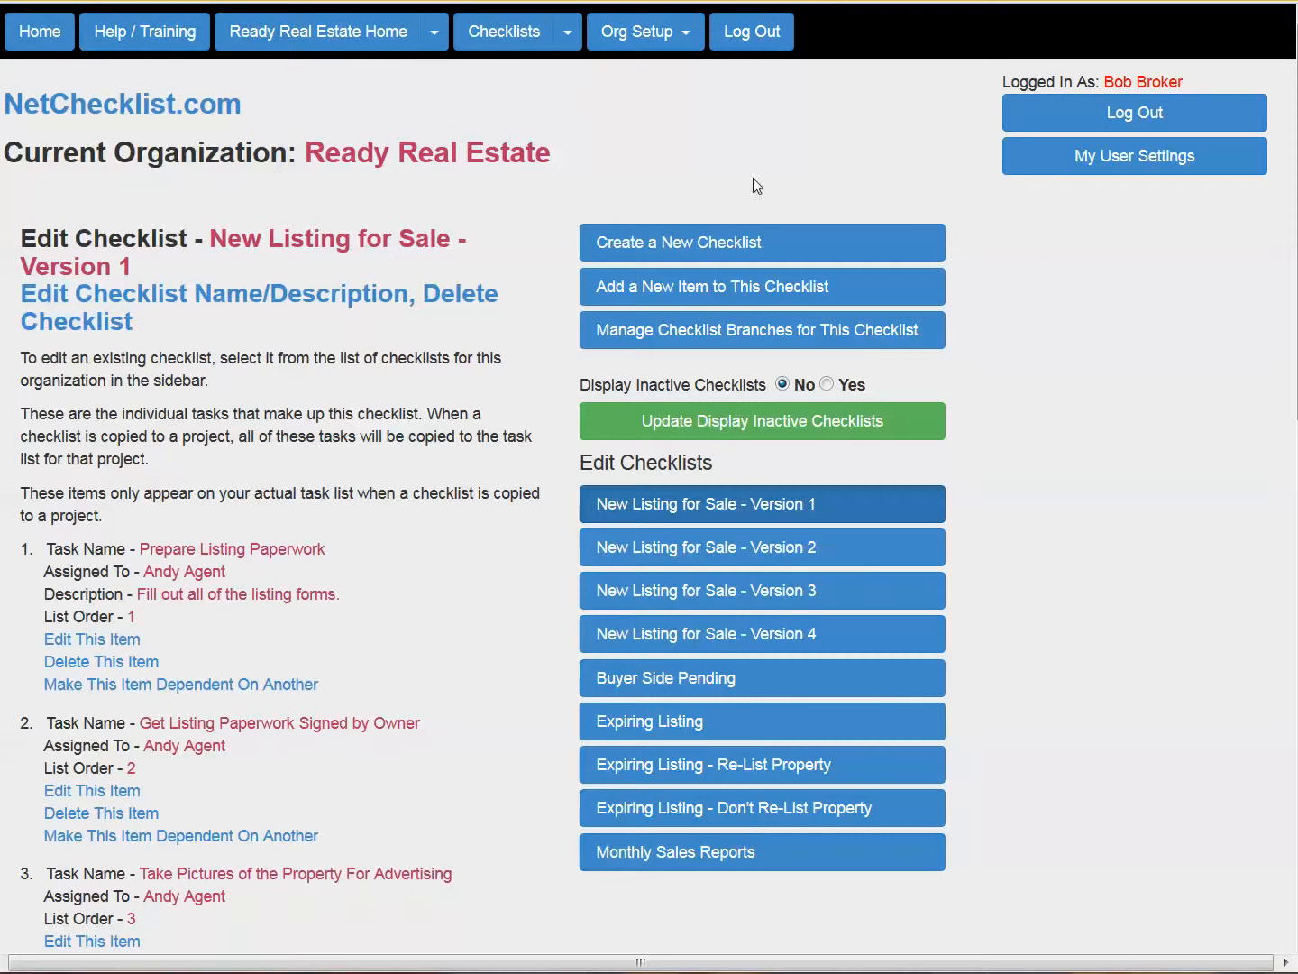
- Set up a checklist copy to the task list, choosing New Listing for Sale - Version 1 and the first address-named project
{"action": "left_click", "coordinate": [570, 44]}
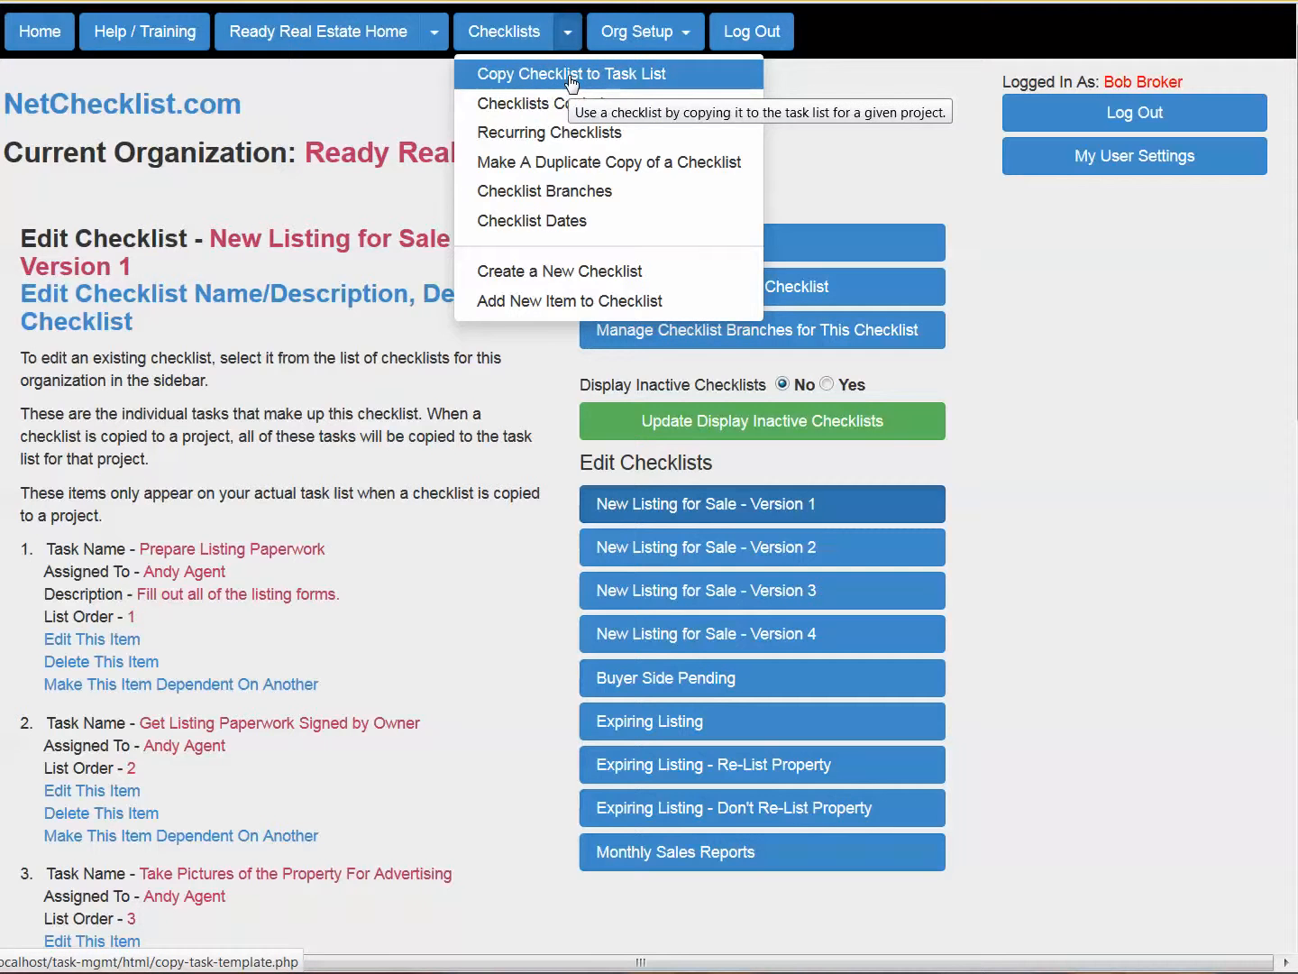
{"action": "left_click", "coordinate": [570, 79]}
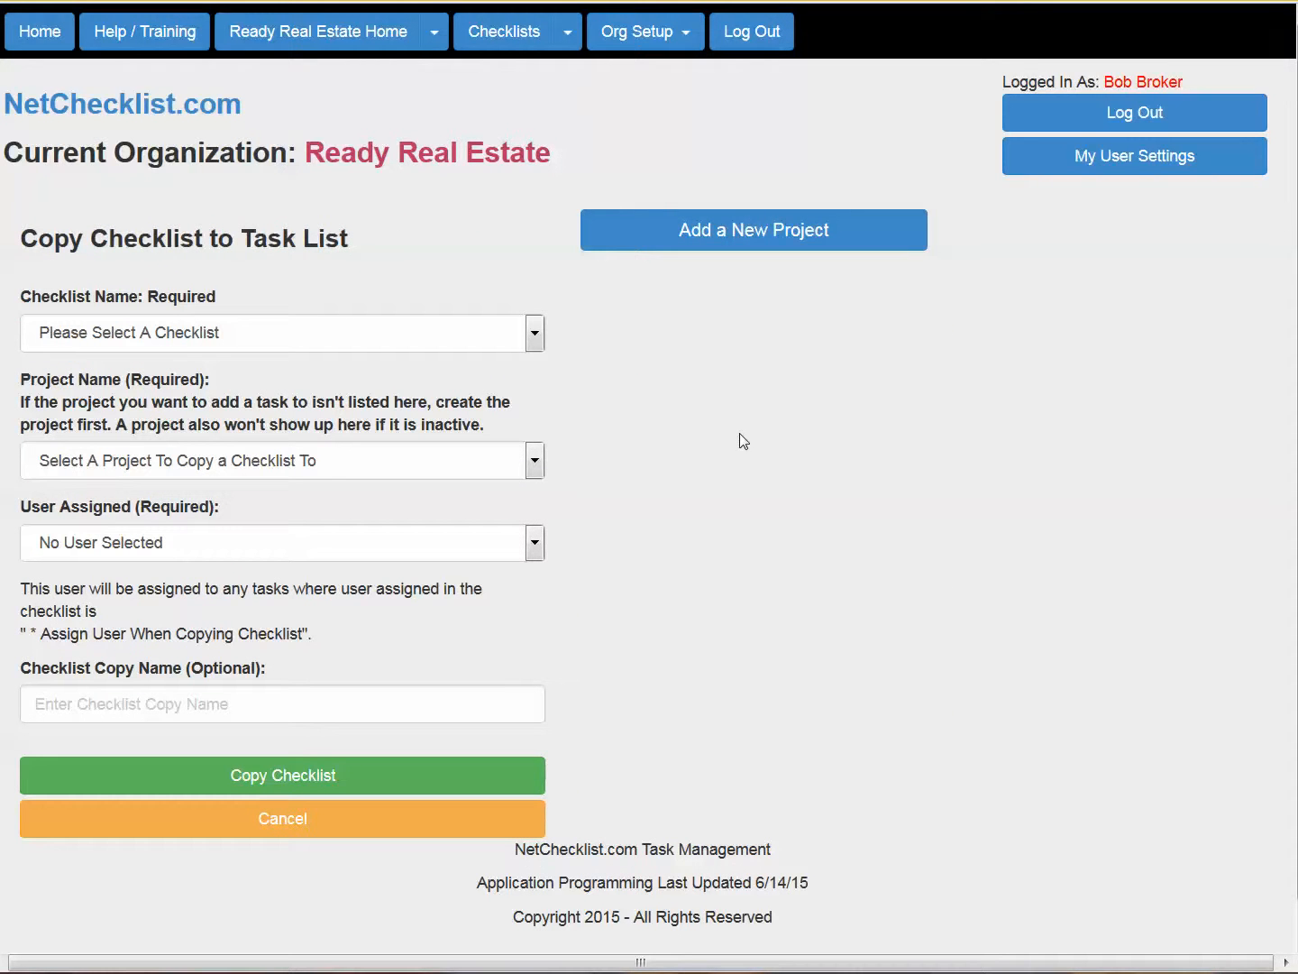
{"action": "left_click", "coordinate": [295, 334]}
{"action": "left_click", "coordinate": [311, 382]}
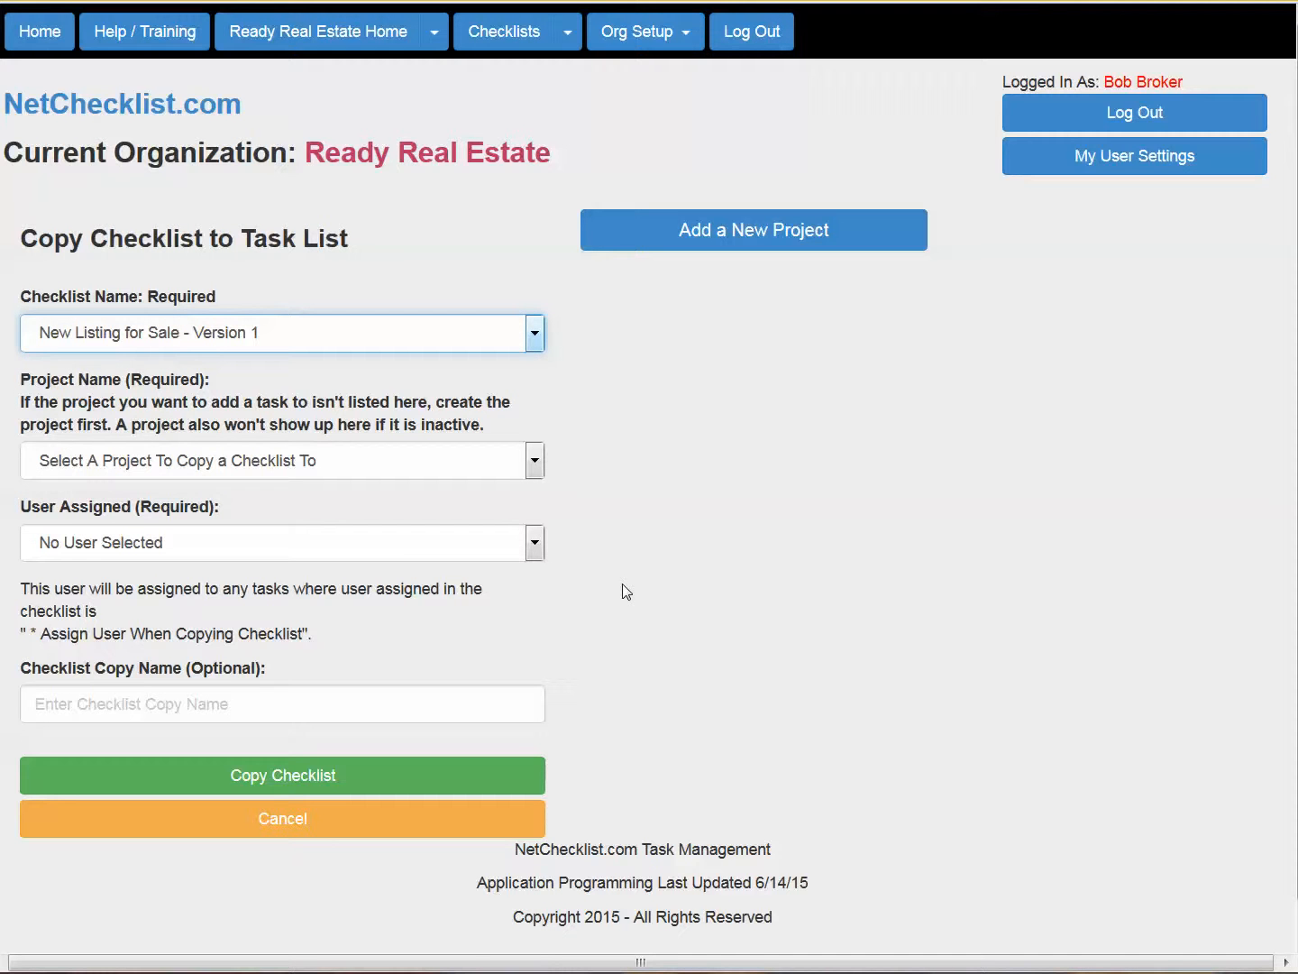
{"action": "left_click", "coordinate": [294, 462]}
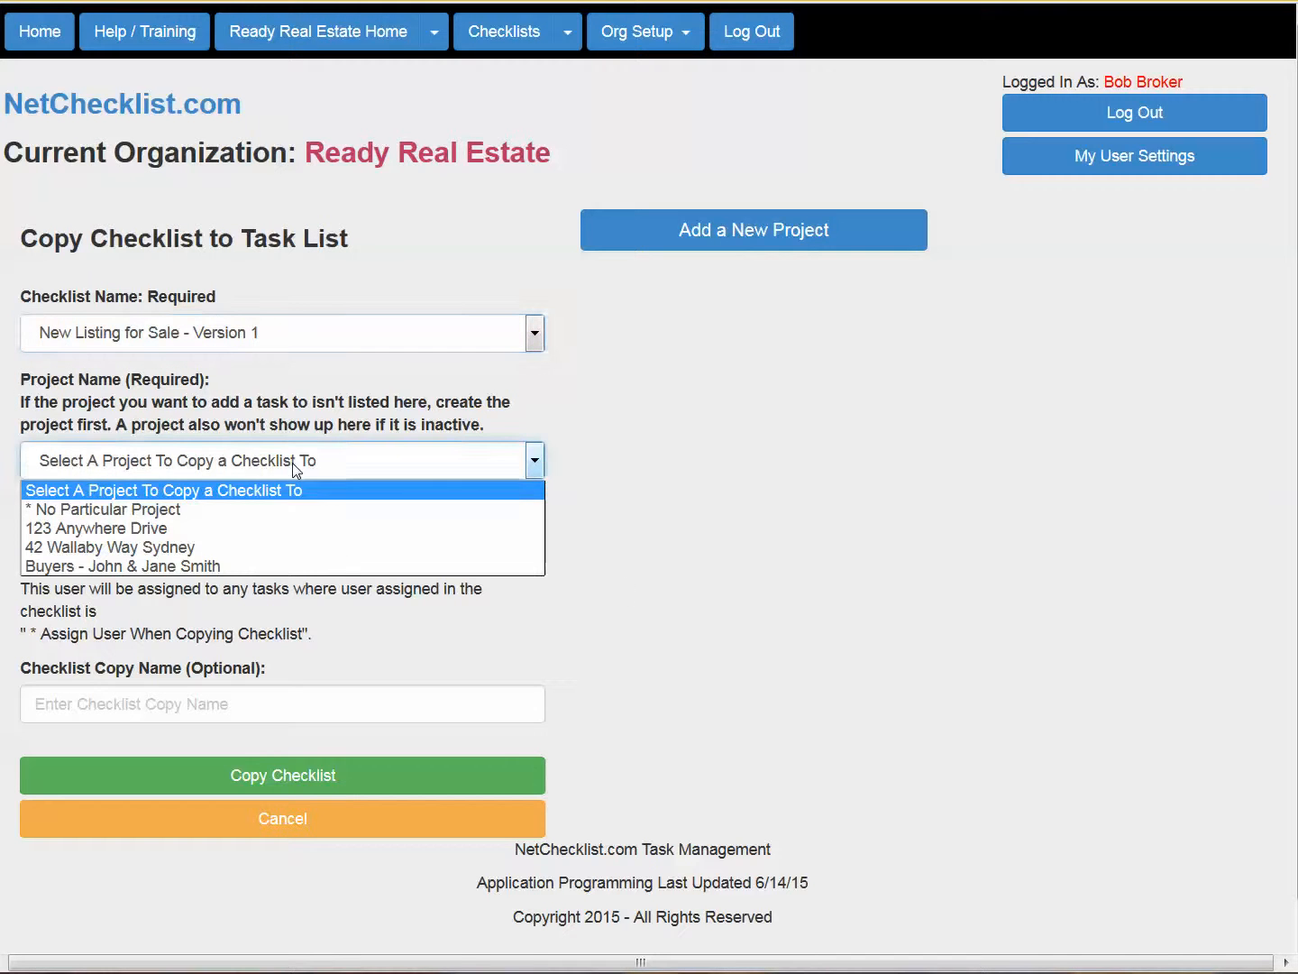
{"action": "left_click", "coordinate": [194, 528]}
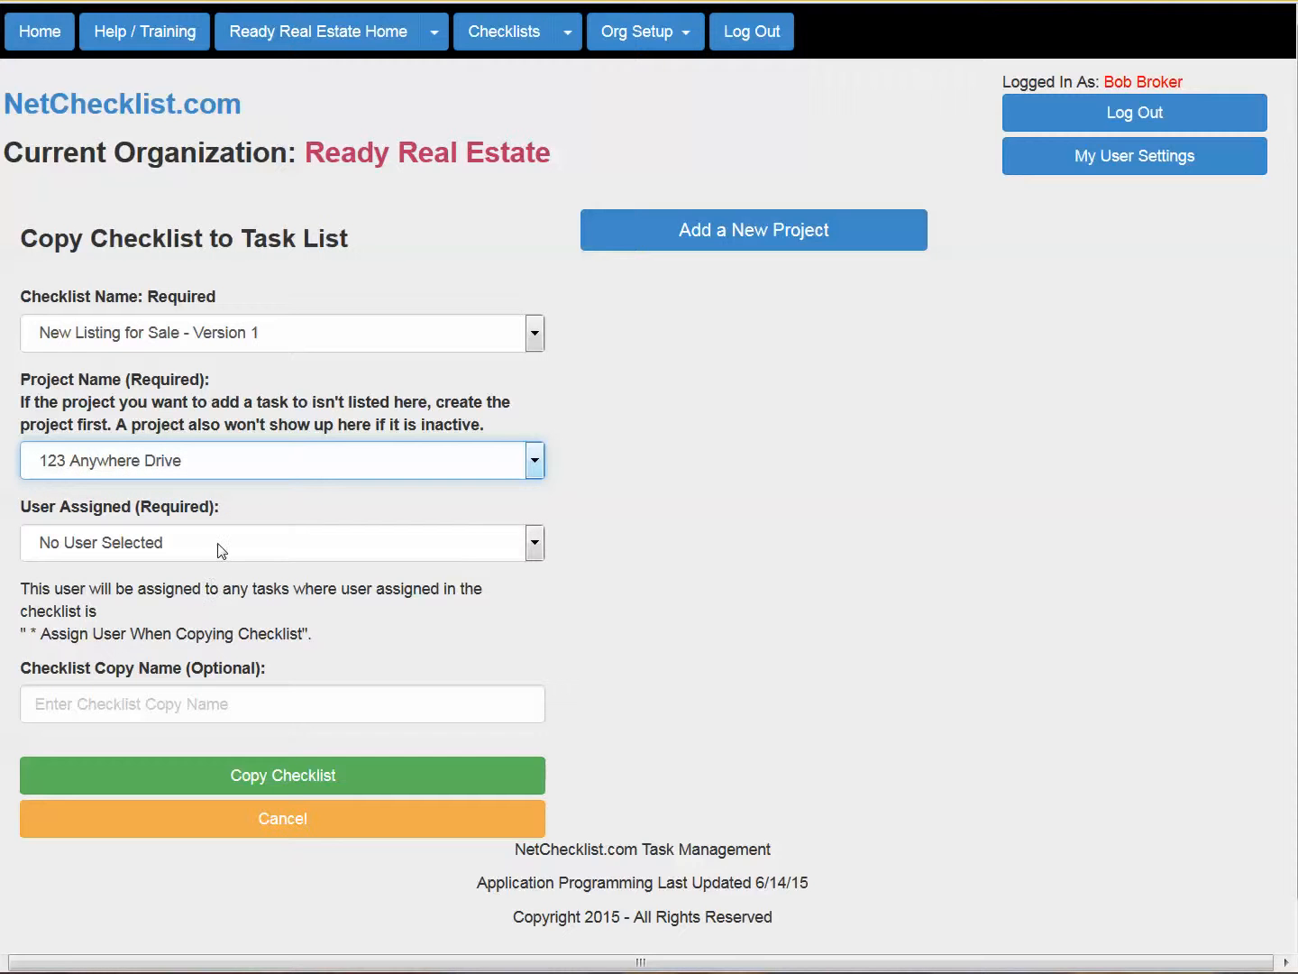
- Copy the checklist with the first of the two agent users assigned, and view the tasks on the Ready Real Estate home page
{"action": "left_click", "coordinate": [222, 555]}
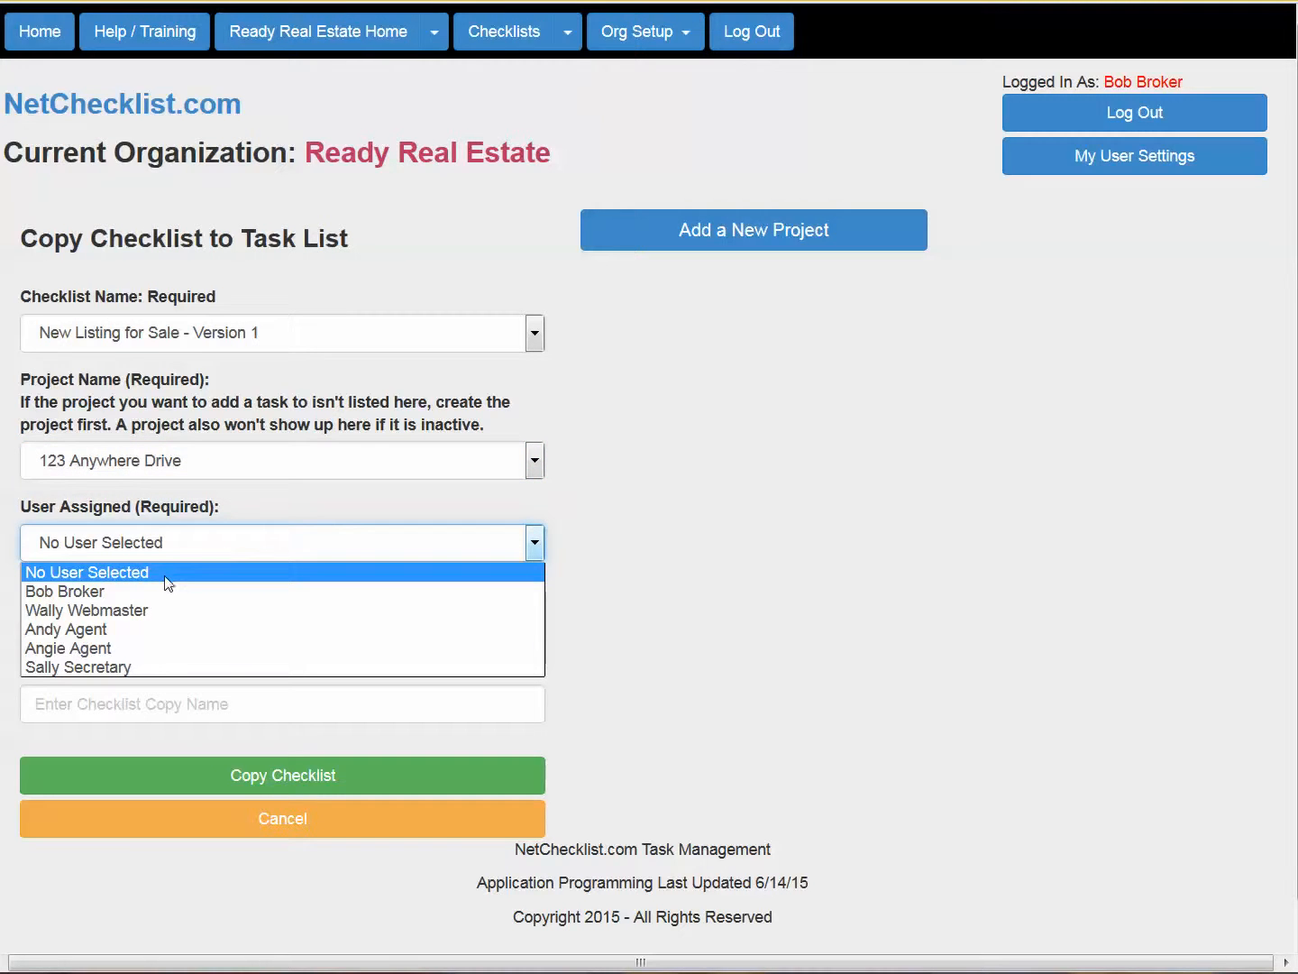
{"action": "left_click", "coordinate": [159, 631]}
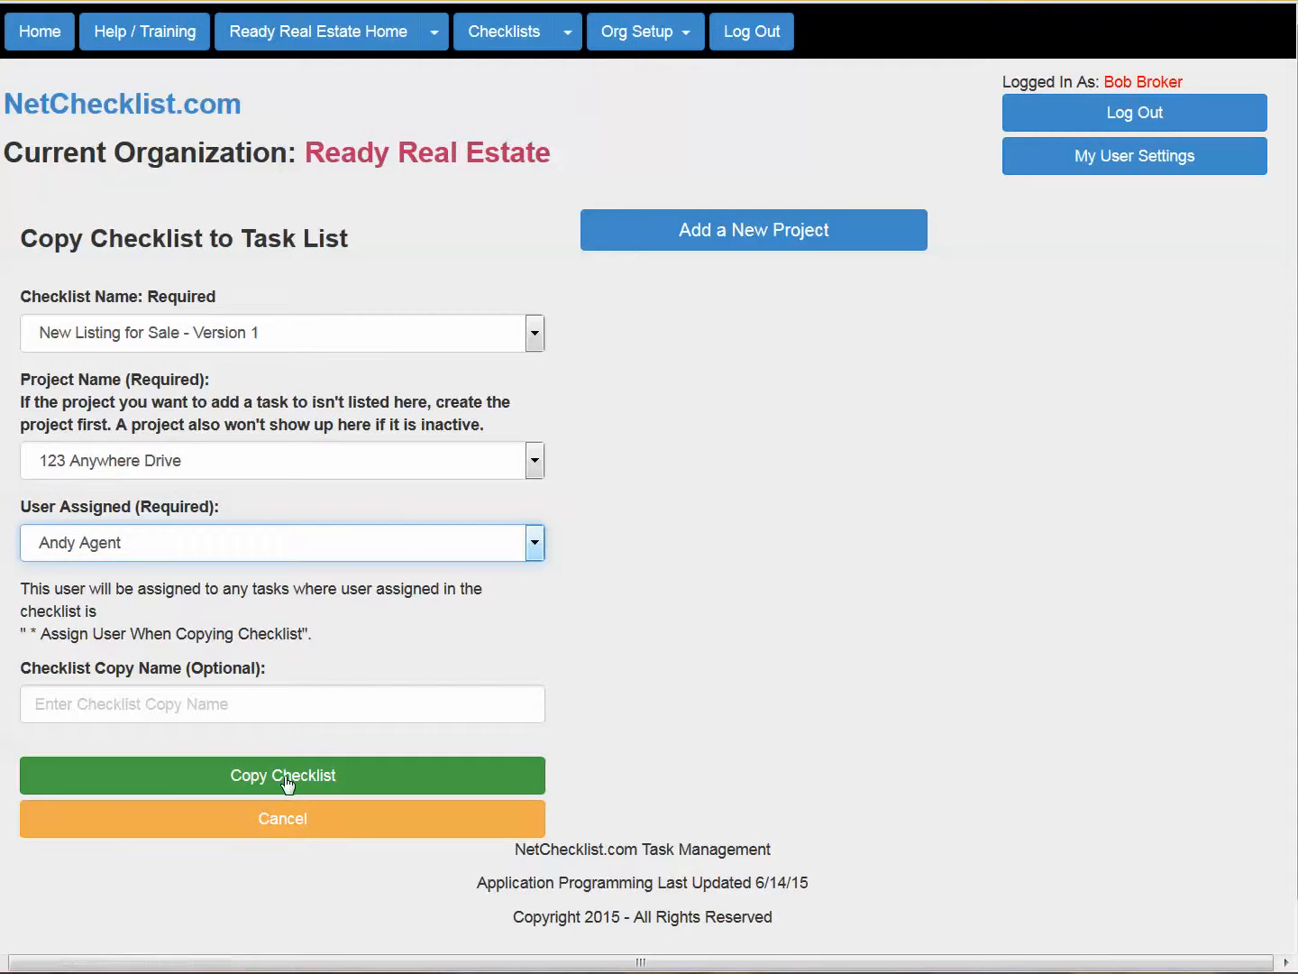
{"action": "left_click", "coordinate": [328, 784]}
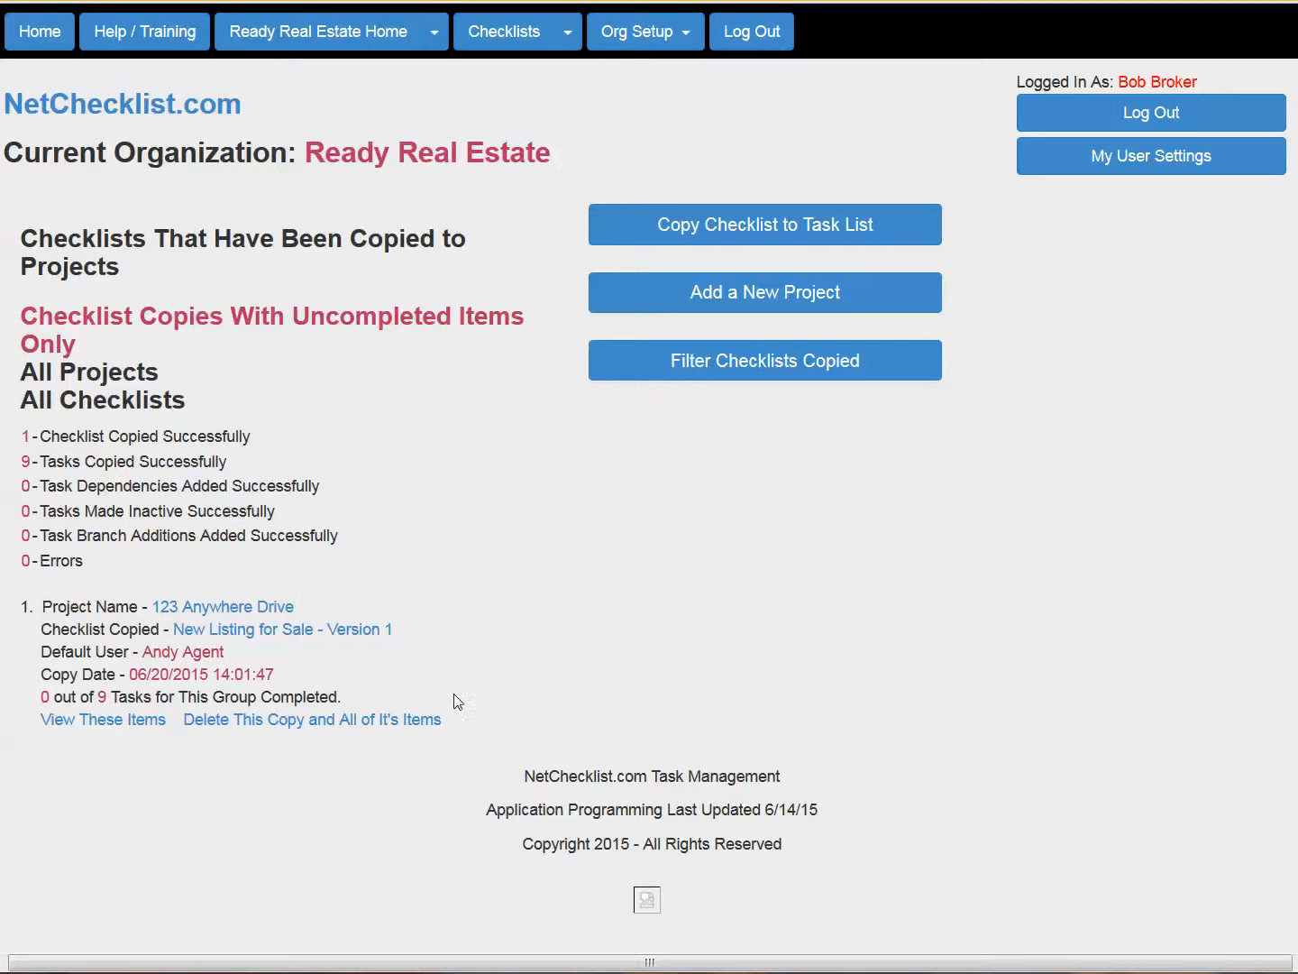
{"action": "left_click", "coordinate": [334, 43]}
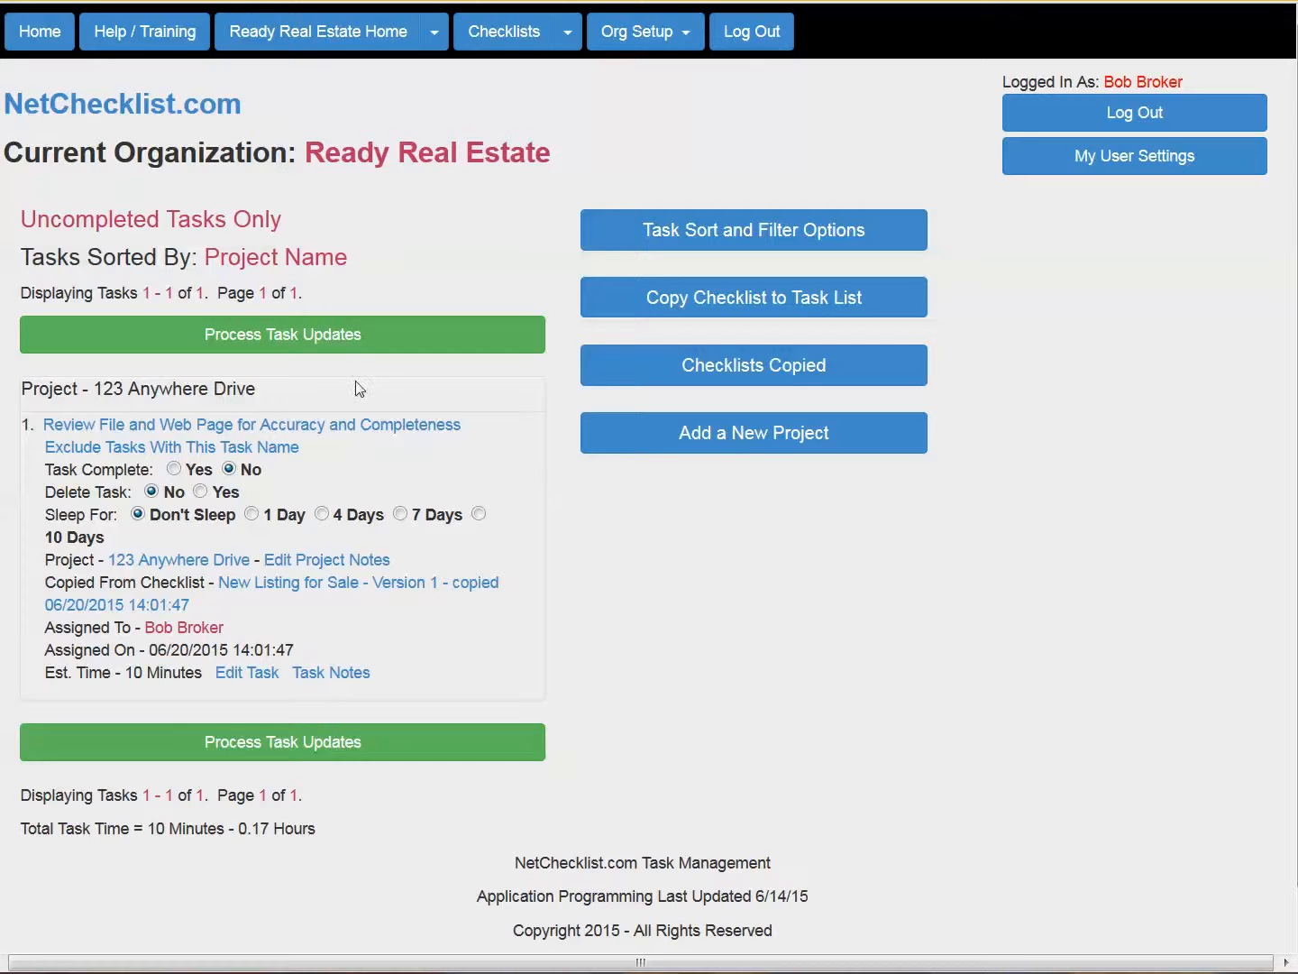
- Examine the assignee, completion filter and sort order of the Ready Real Estate task list, and look at its sort and filter options
{"action": "left_click_drag", "start_coordinate": [224, 630], "coordinate": [144, 630]}
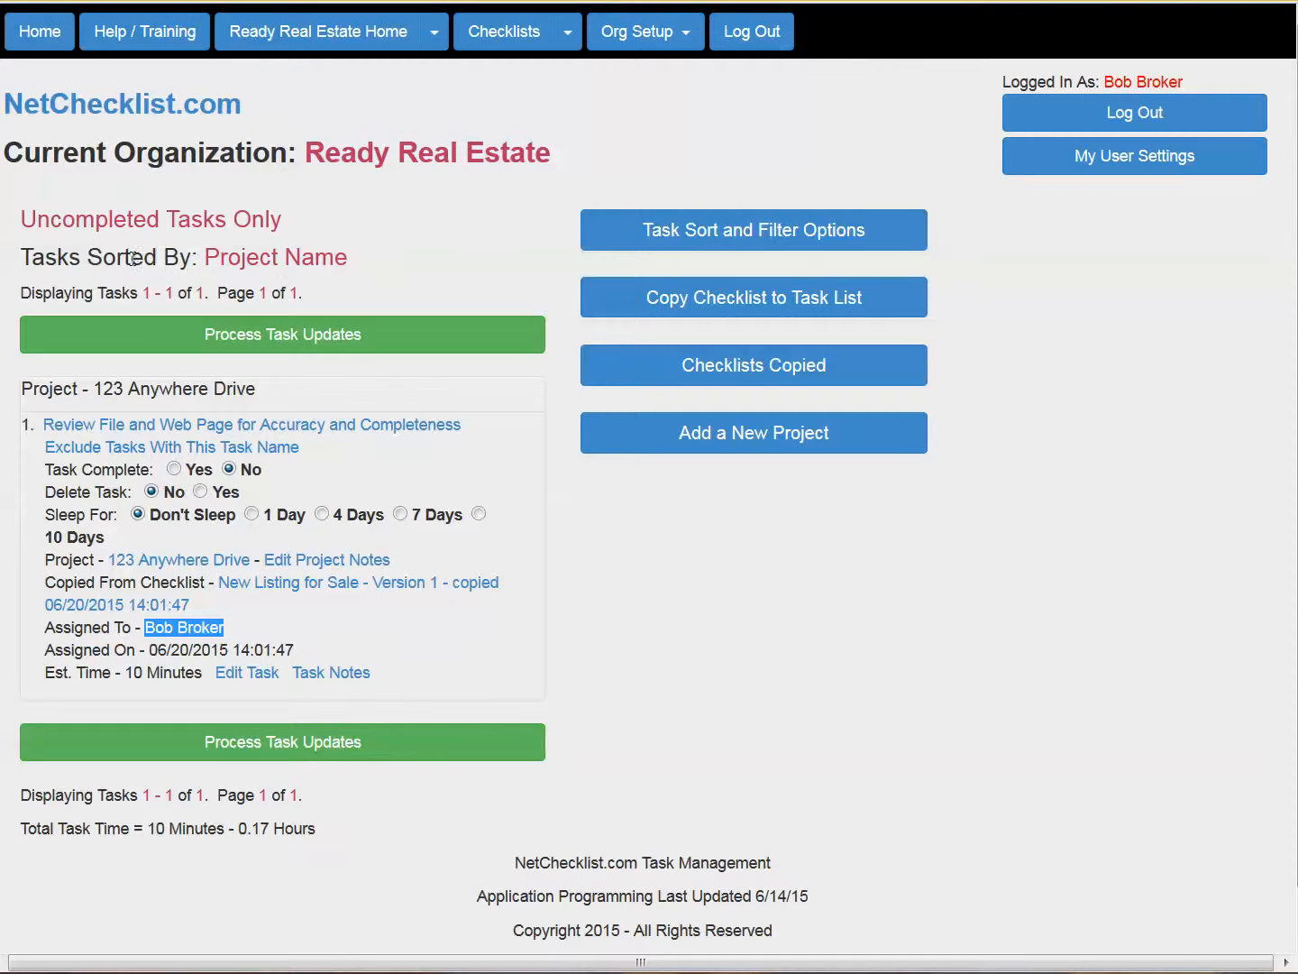
{"action": "left_click_drag", "start_coordinate": [22, 219], "coordinate": [317, 221]}
{"action": "left_click", "coordinate": [400, 220]}
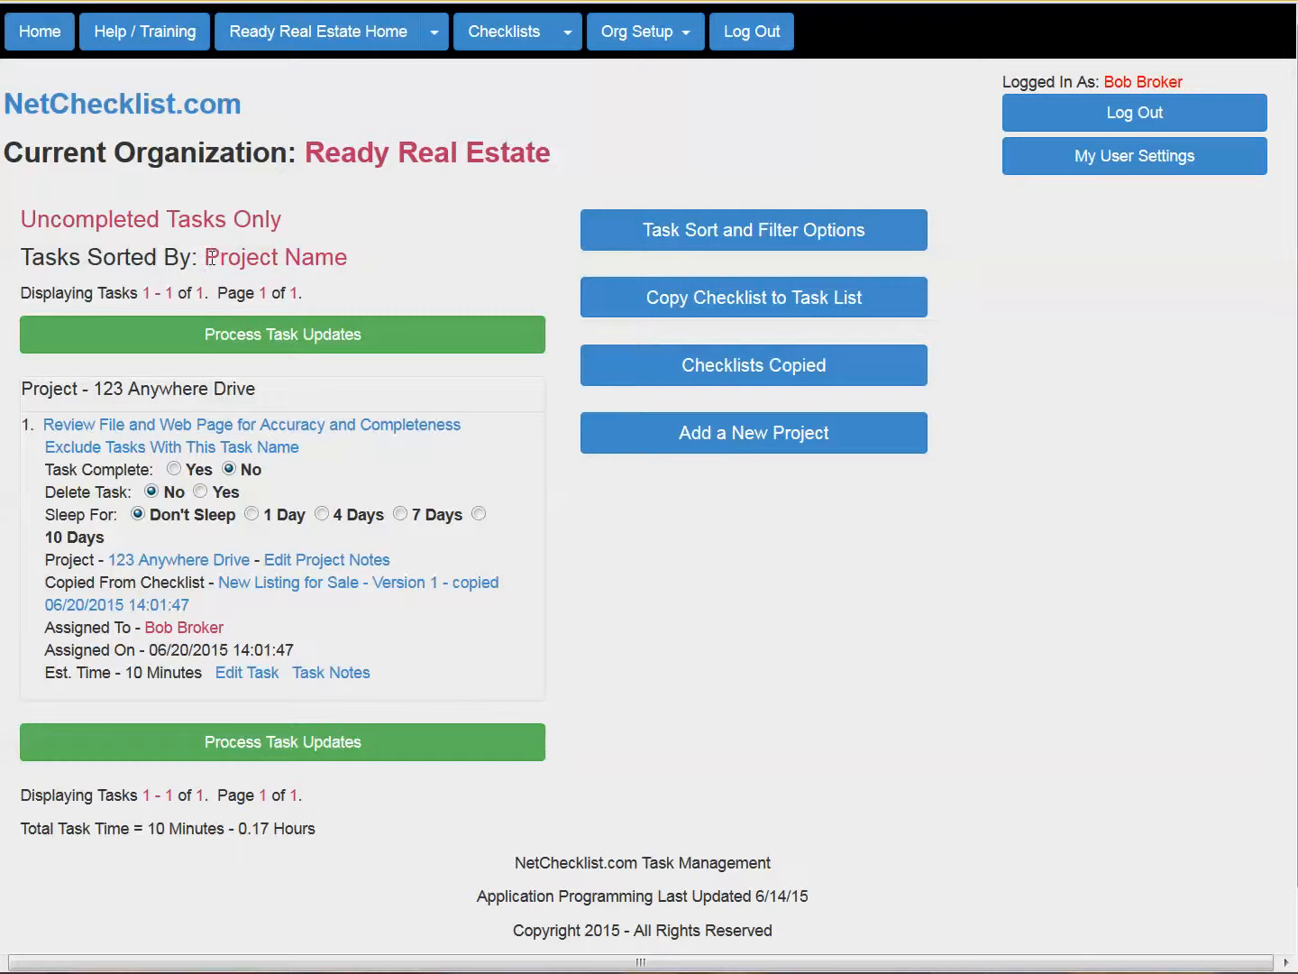
{"action": "left_click_drag", "start_coordinate": [208, 256], "coordinate": [405, 262]}
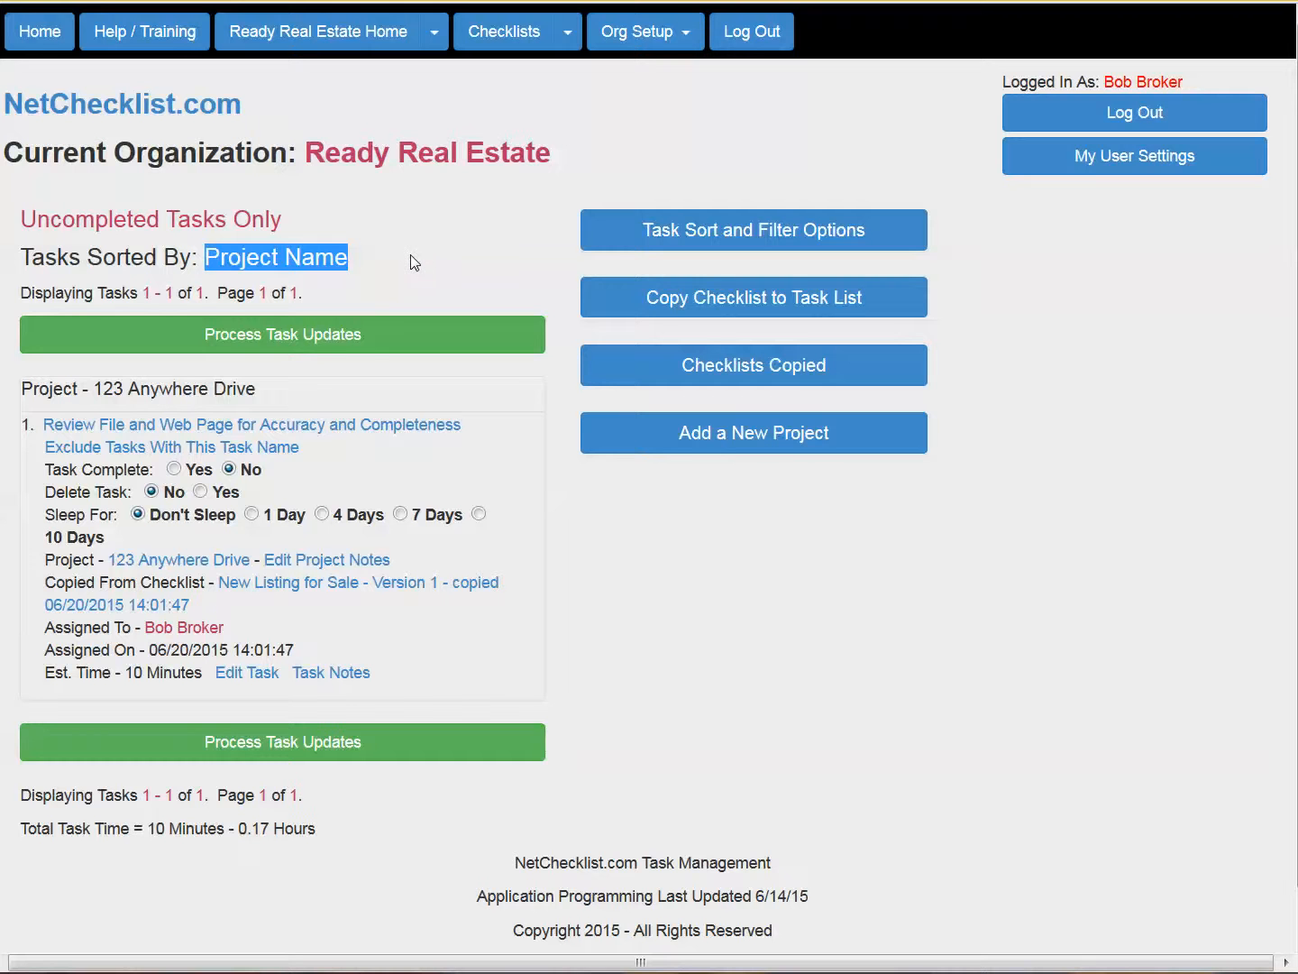
{"action": "left_click", "coordinate": [758, 232]}
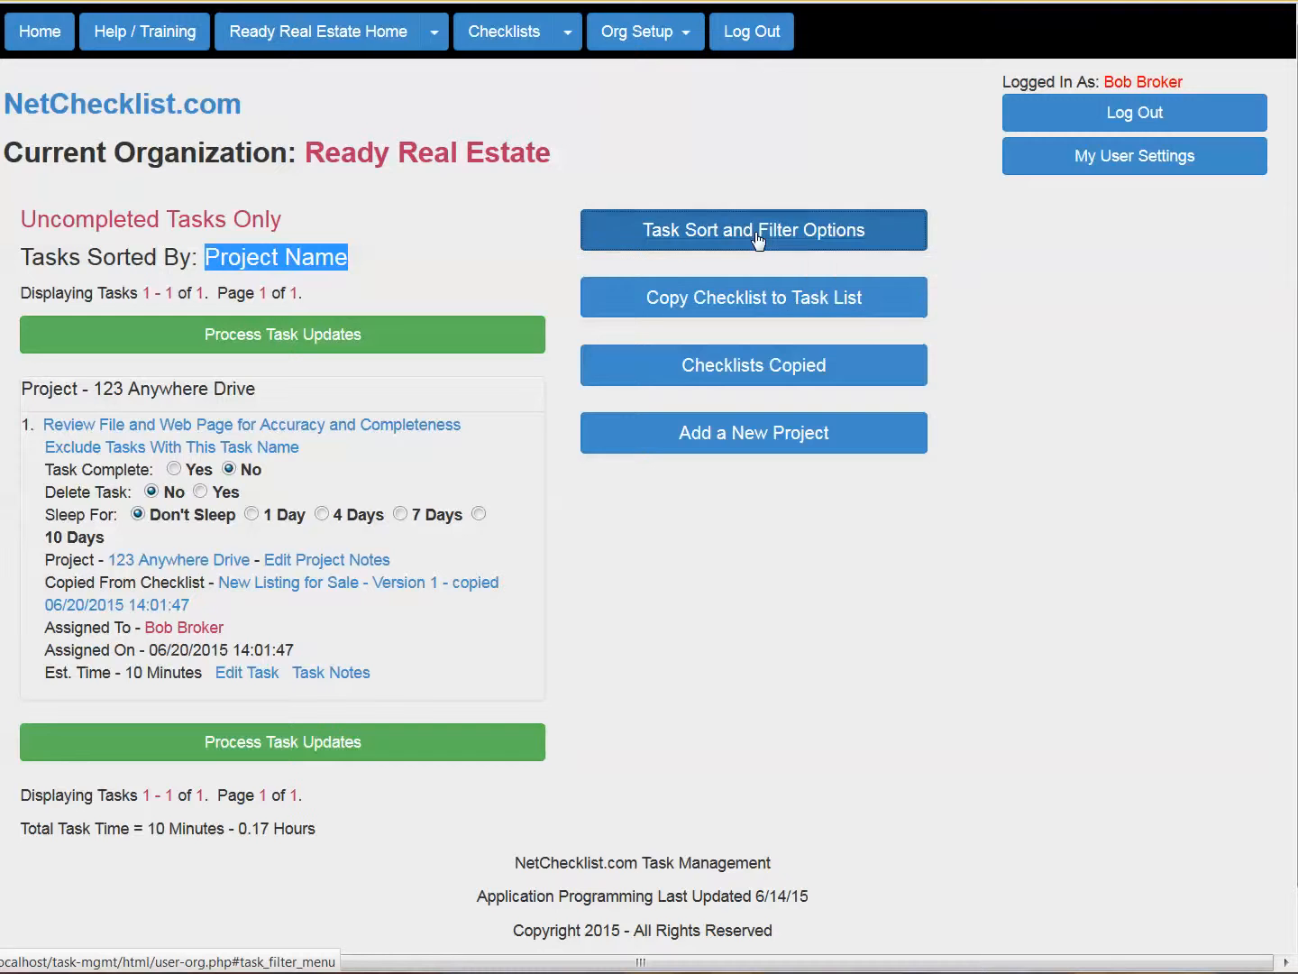
{"action": "left_click", "coordinate": [758, 232]}
{"action": "left_click", "coordinate": [758, 232]}
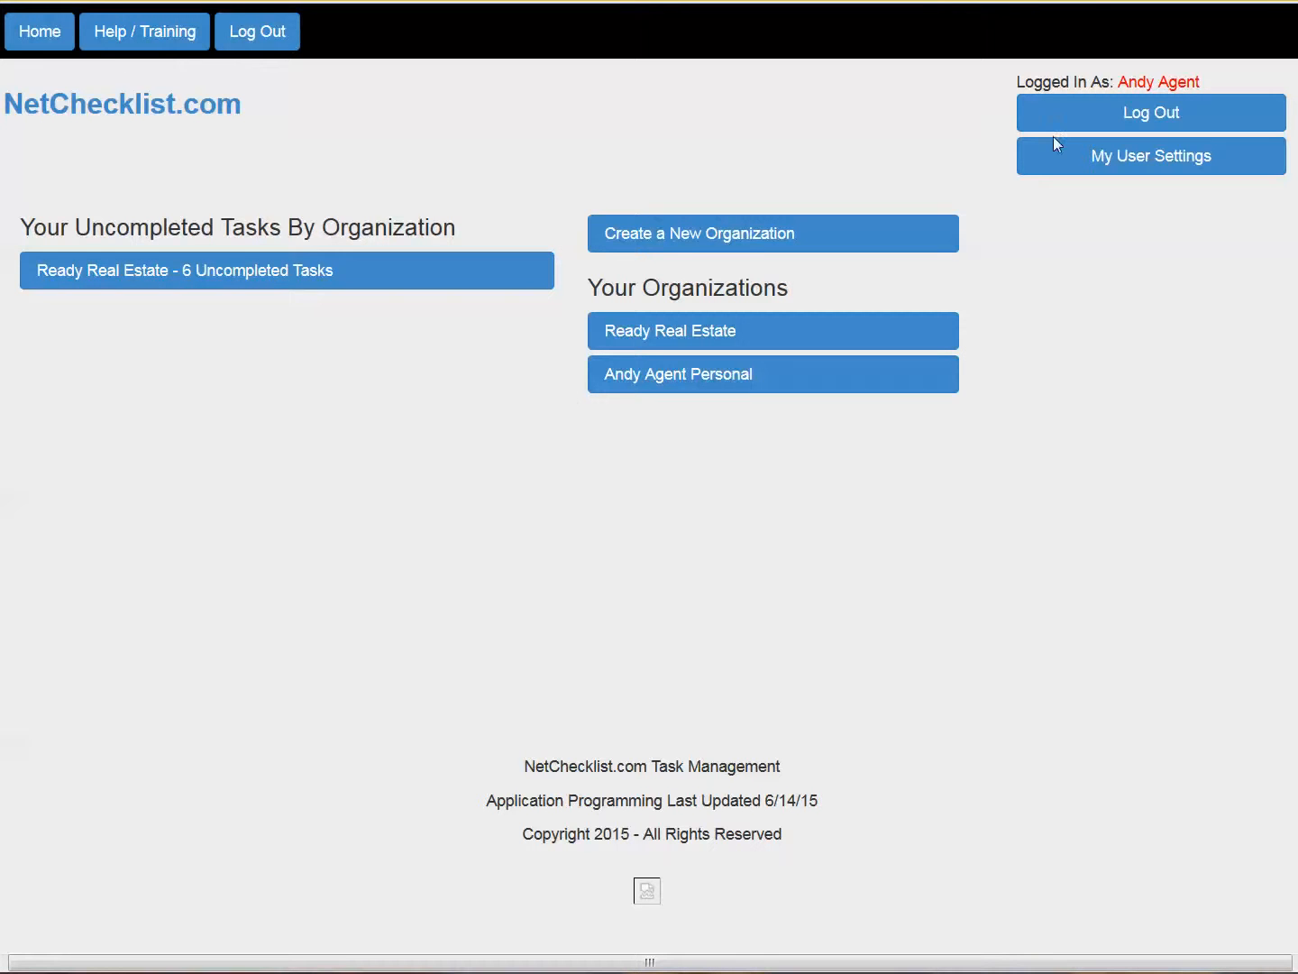
- From the agent's account, open the Ready Real Estate organization and review all uncompleted tasks assigned to that agent
{"action": "left_click", "coordinate": [707, 339]}
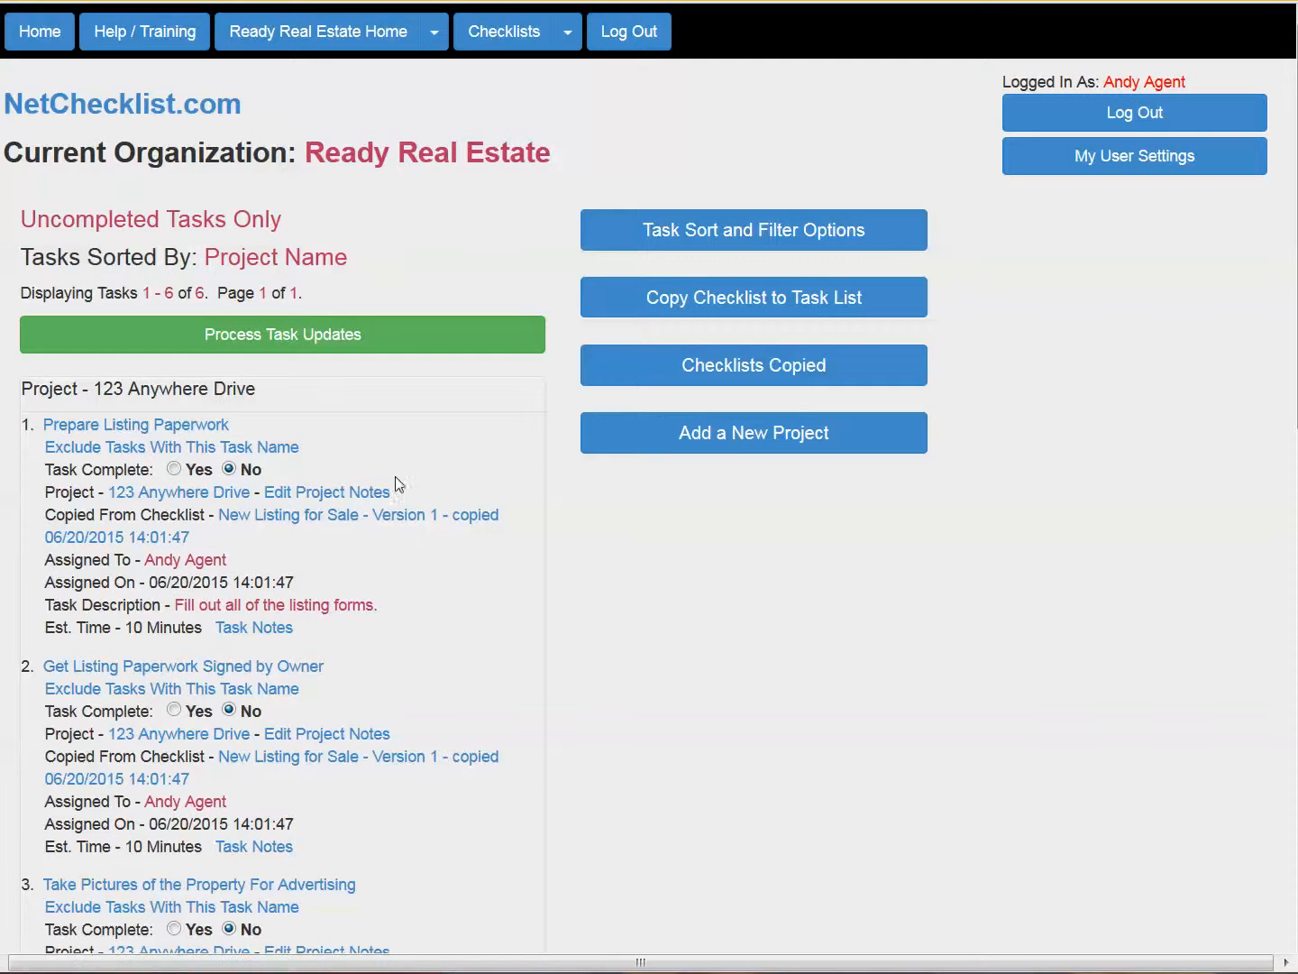
{"action": "left_click_drag", "start_coordinate": [134, 287], "coordinate": [324, 293]}
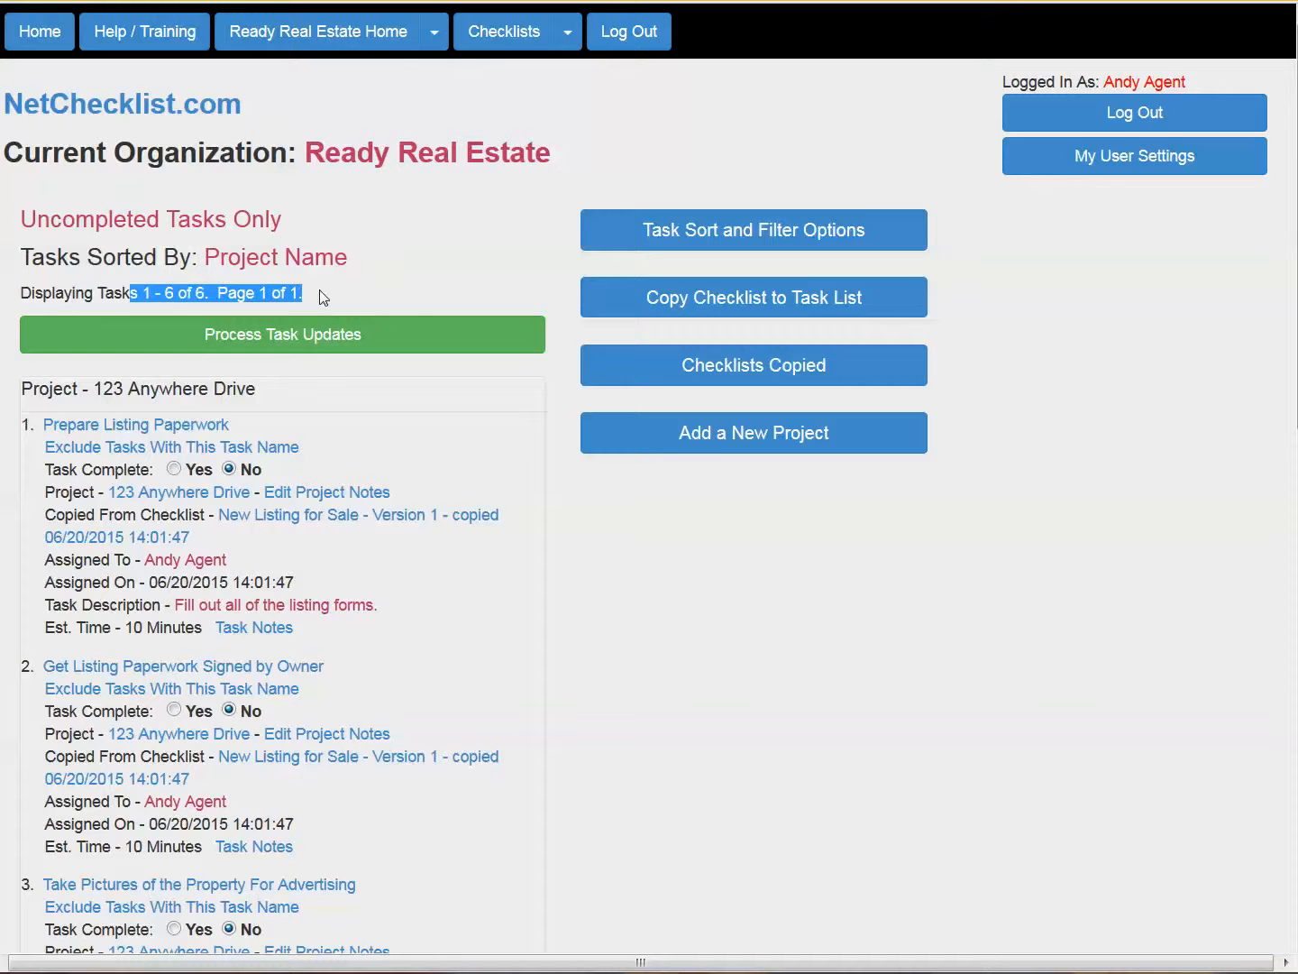
{"action": "left_click", "coordinate": [503, 481]}
{"action": "scroll", "coordinate": [291, 571], "scroll_direction": "down", "scroll_amount": 10}
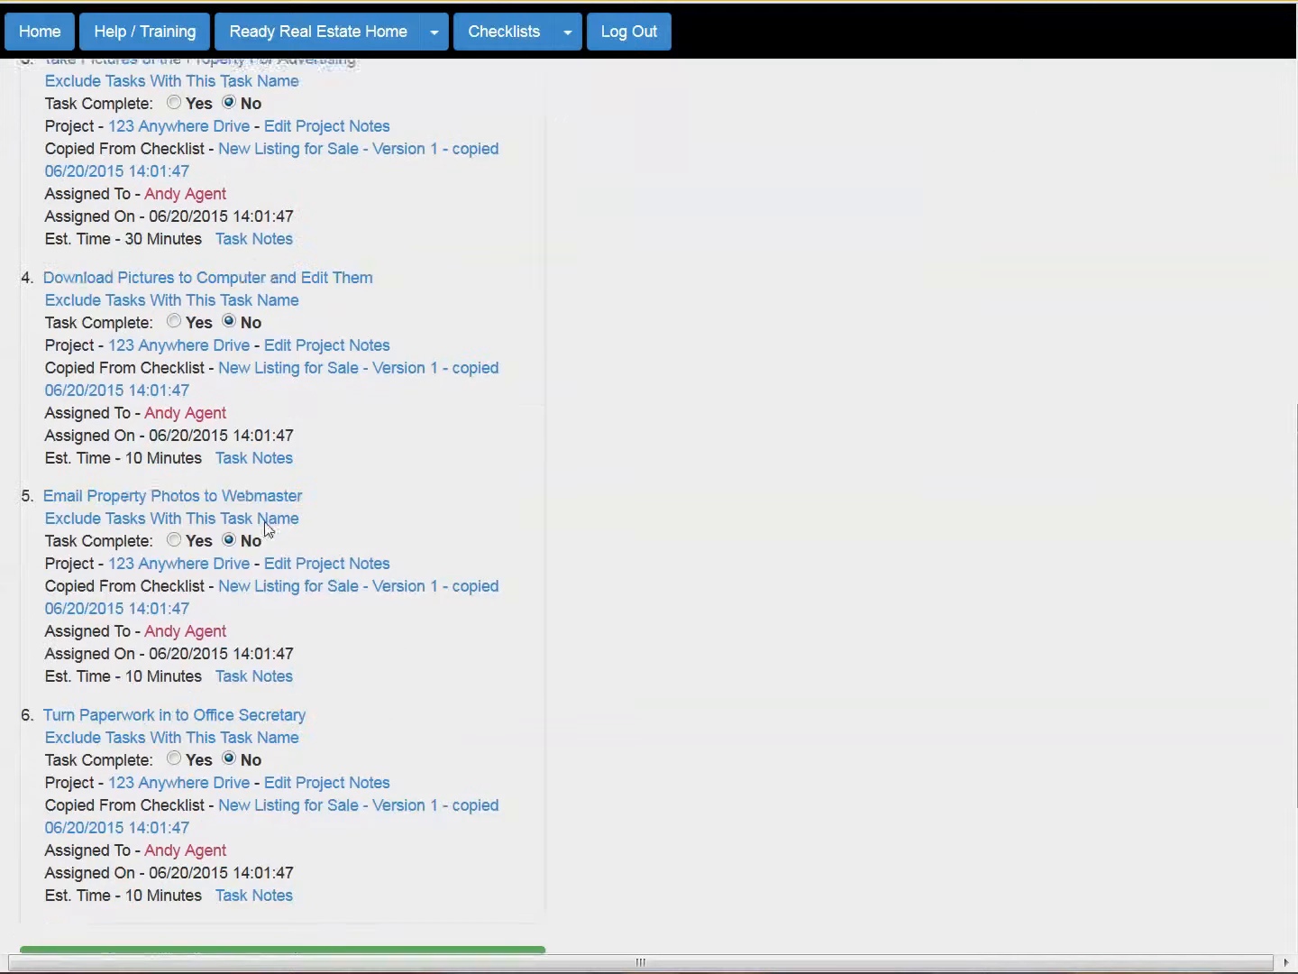
{"action": "scroll", "coordinate": [473, 493], "scroll_direction": "up", "scroll_amount": 10}
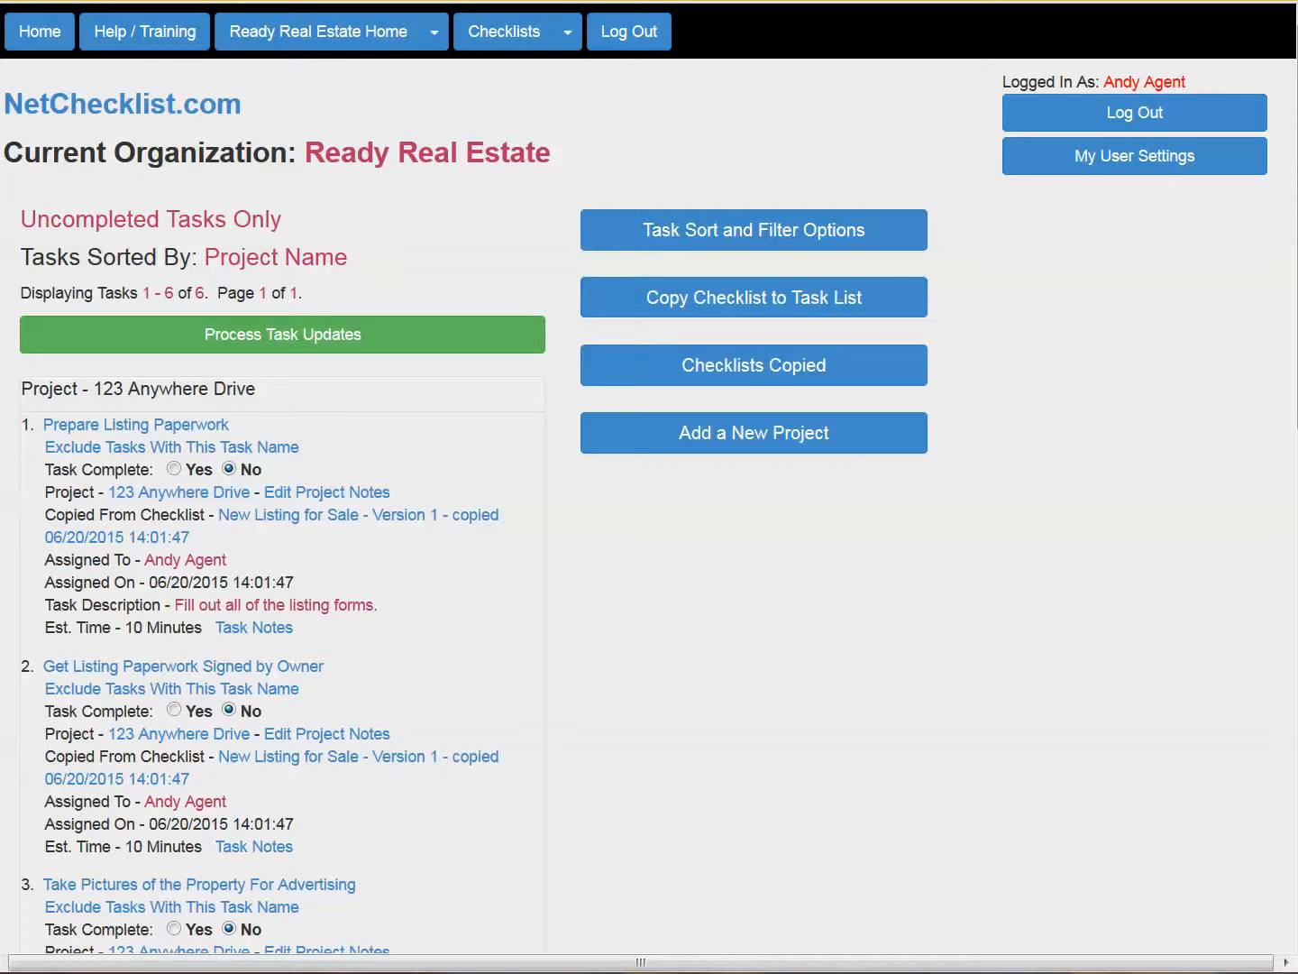
- Examine the task sort and filter options and the checklist commands available to the agent in Ready Real Estate
{"action": "left_click", "coordinate": [714, 237]}
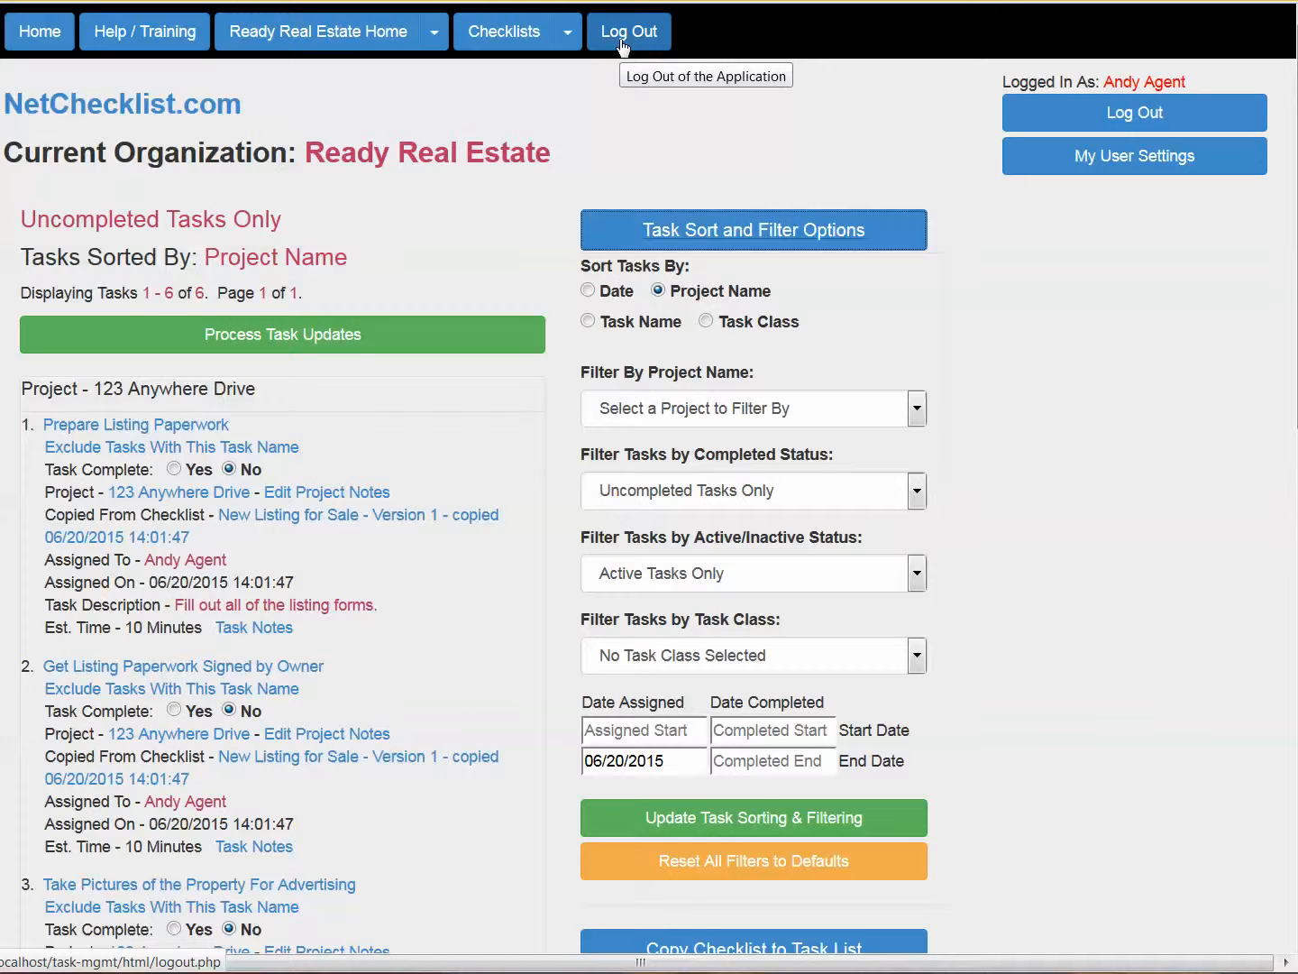
{"action": "left_click", "coordinate": [569, 40]}
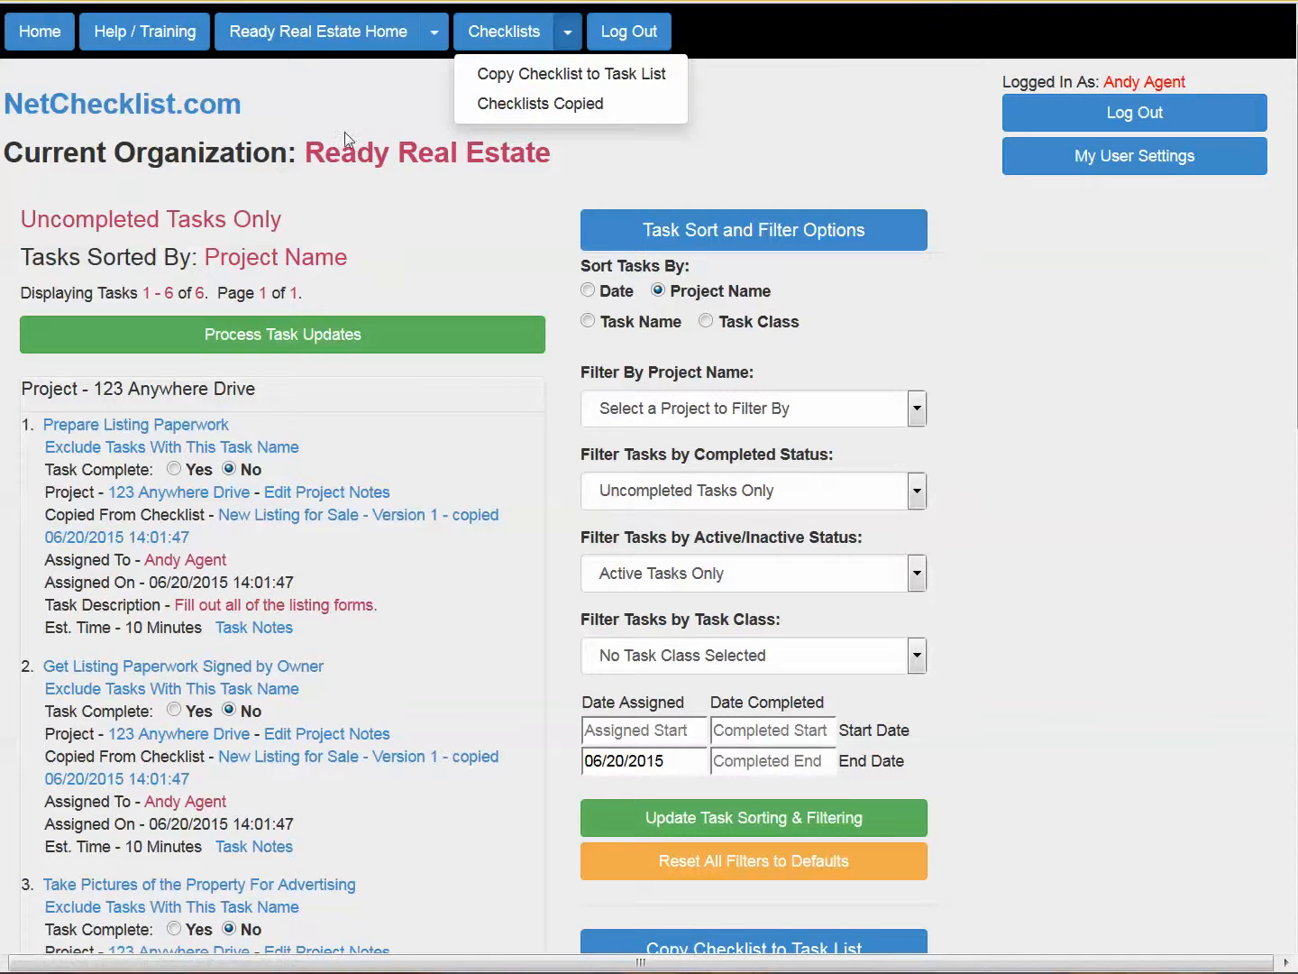
- Open the agent's personal organization and view the agent's user role there
{"action": "left_click", "coordinate": [39, 34]}
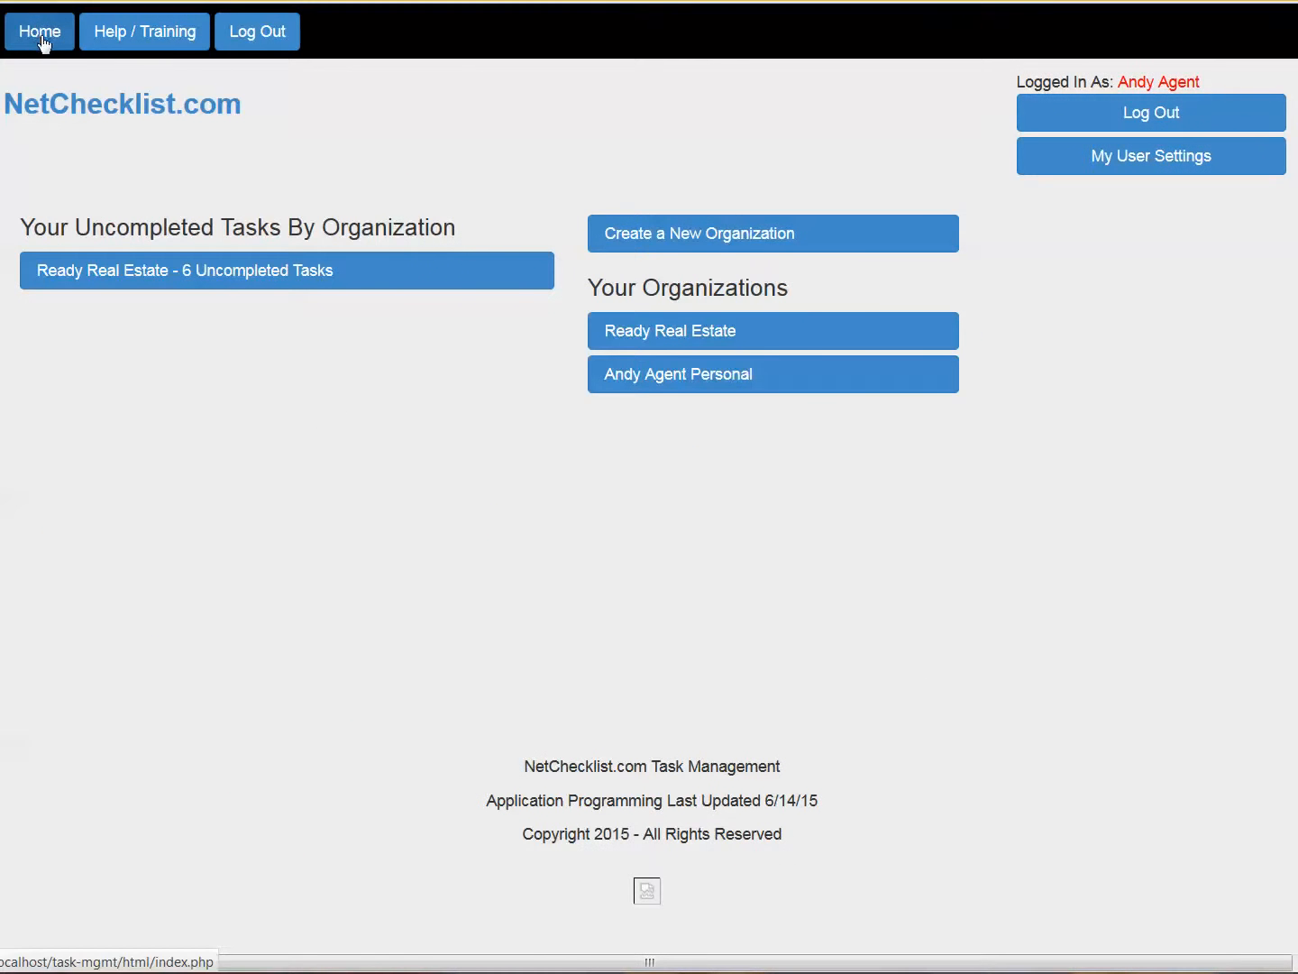
{"action": "left_click", "coordinate": [681, 383]}
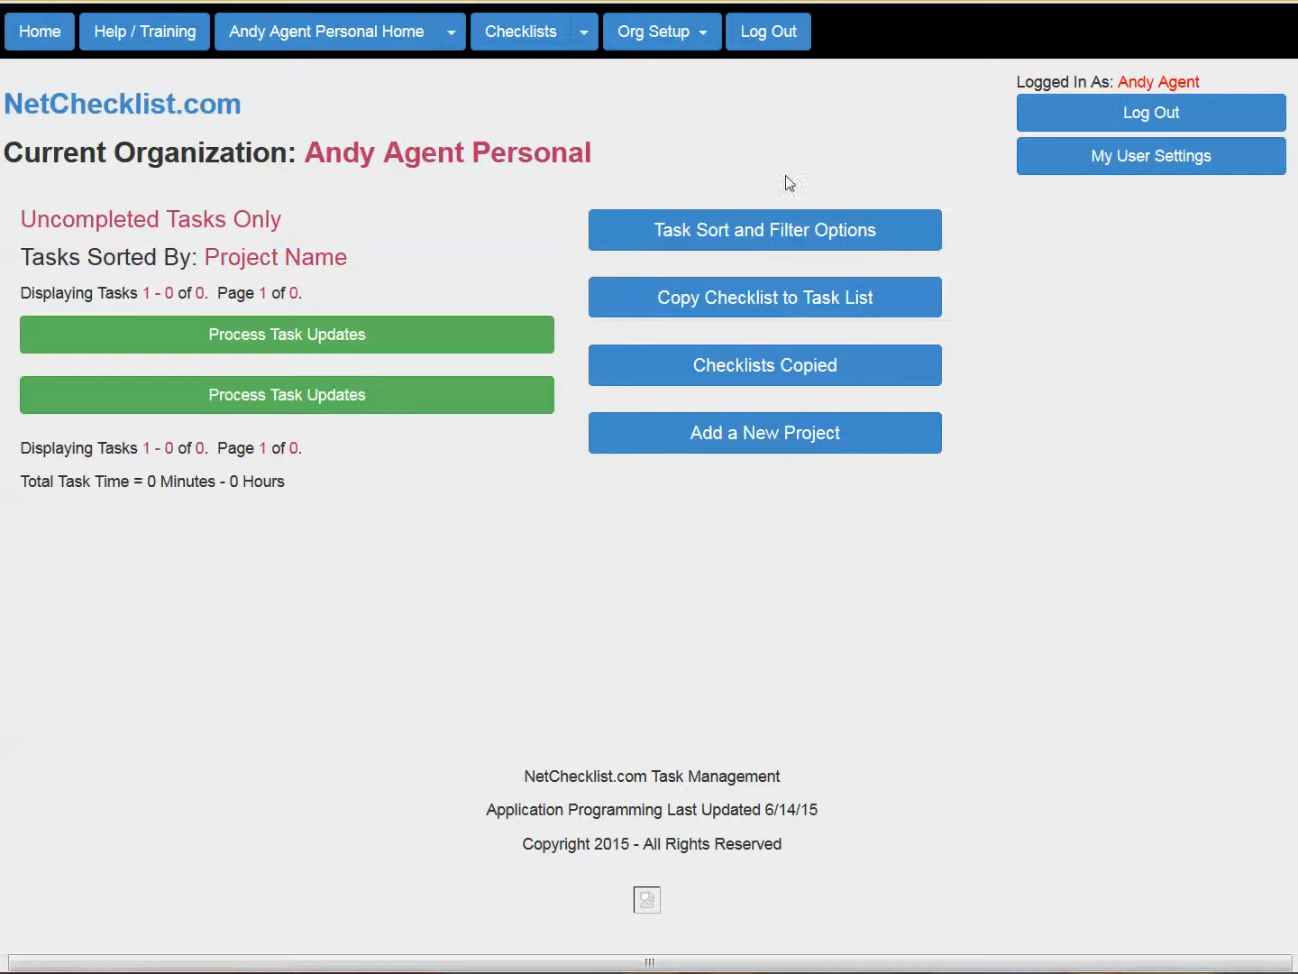
{"action": "left_click", "coordinate": [649, 37]}
{"action": "left_click", "coordinate": [658, 109]}
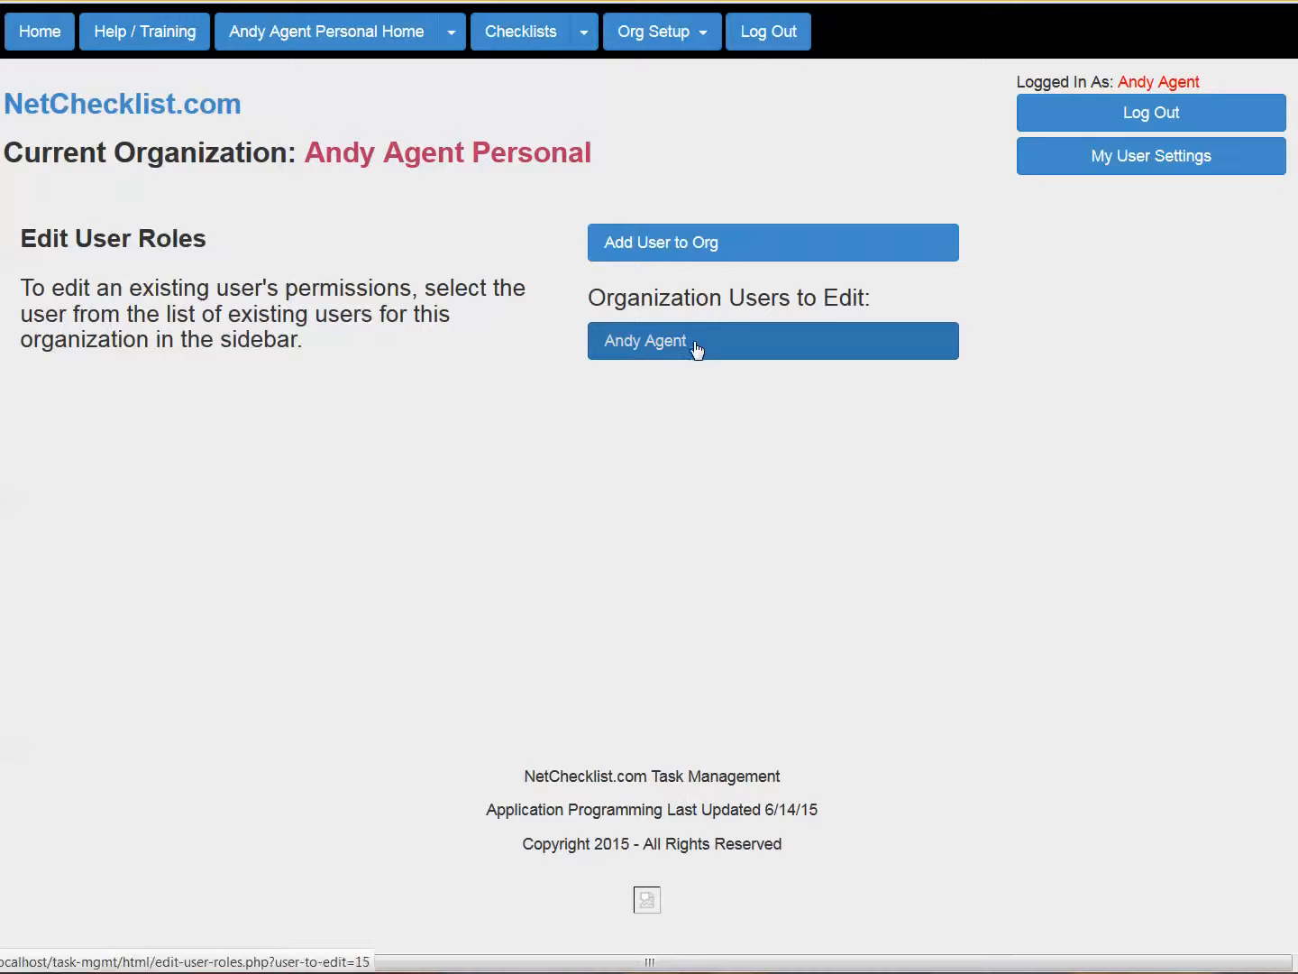
{"action": "left_click", "coordinate": [696, 350]}
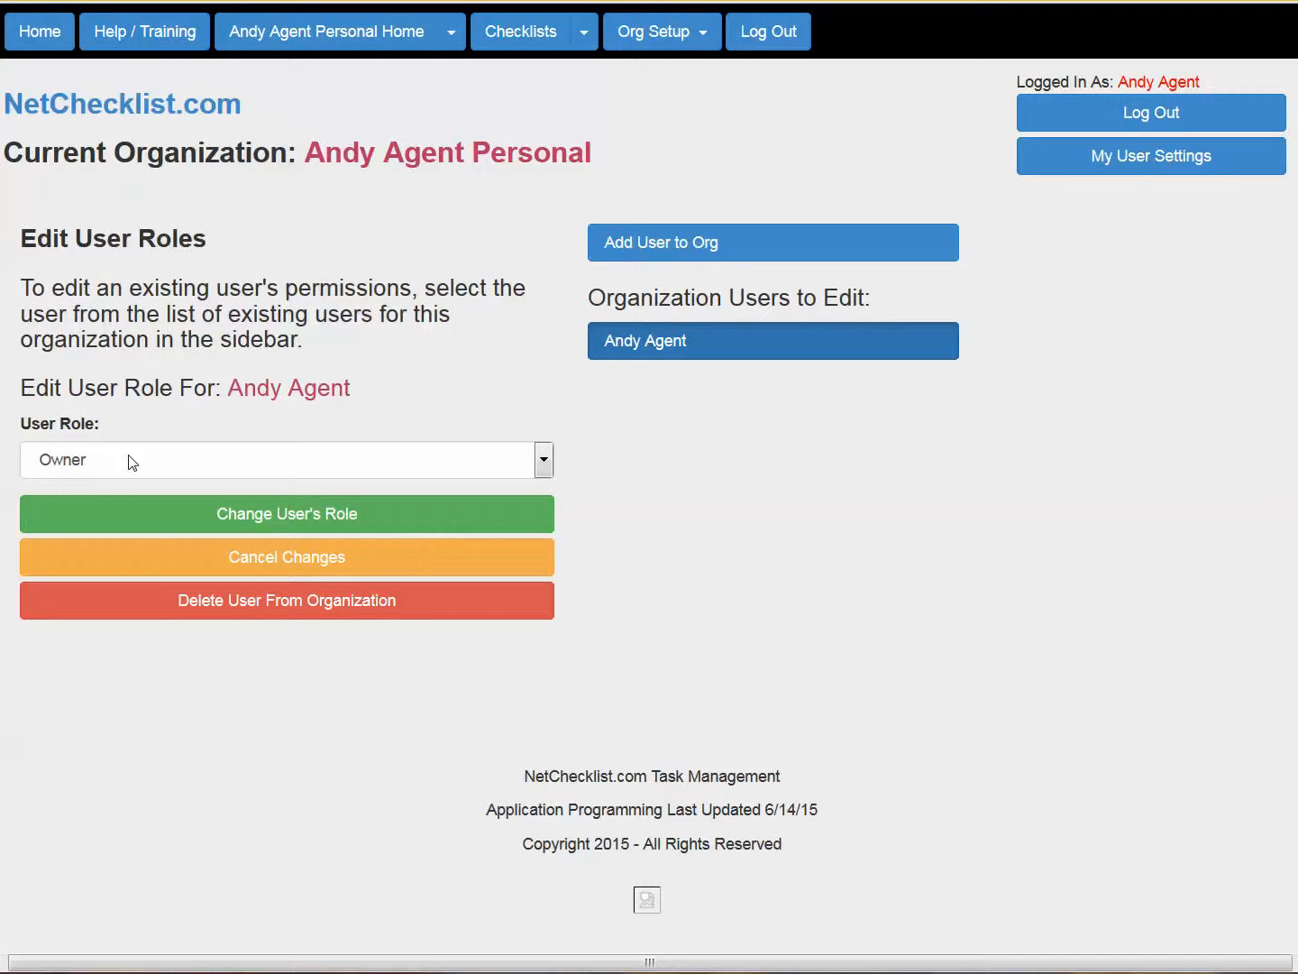
- Return to the personal organization's home page and examine the user filter in the task sort and filter options
{"action": "left_click", "coordinate": [351, 34]}
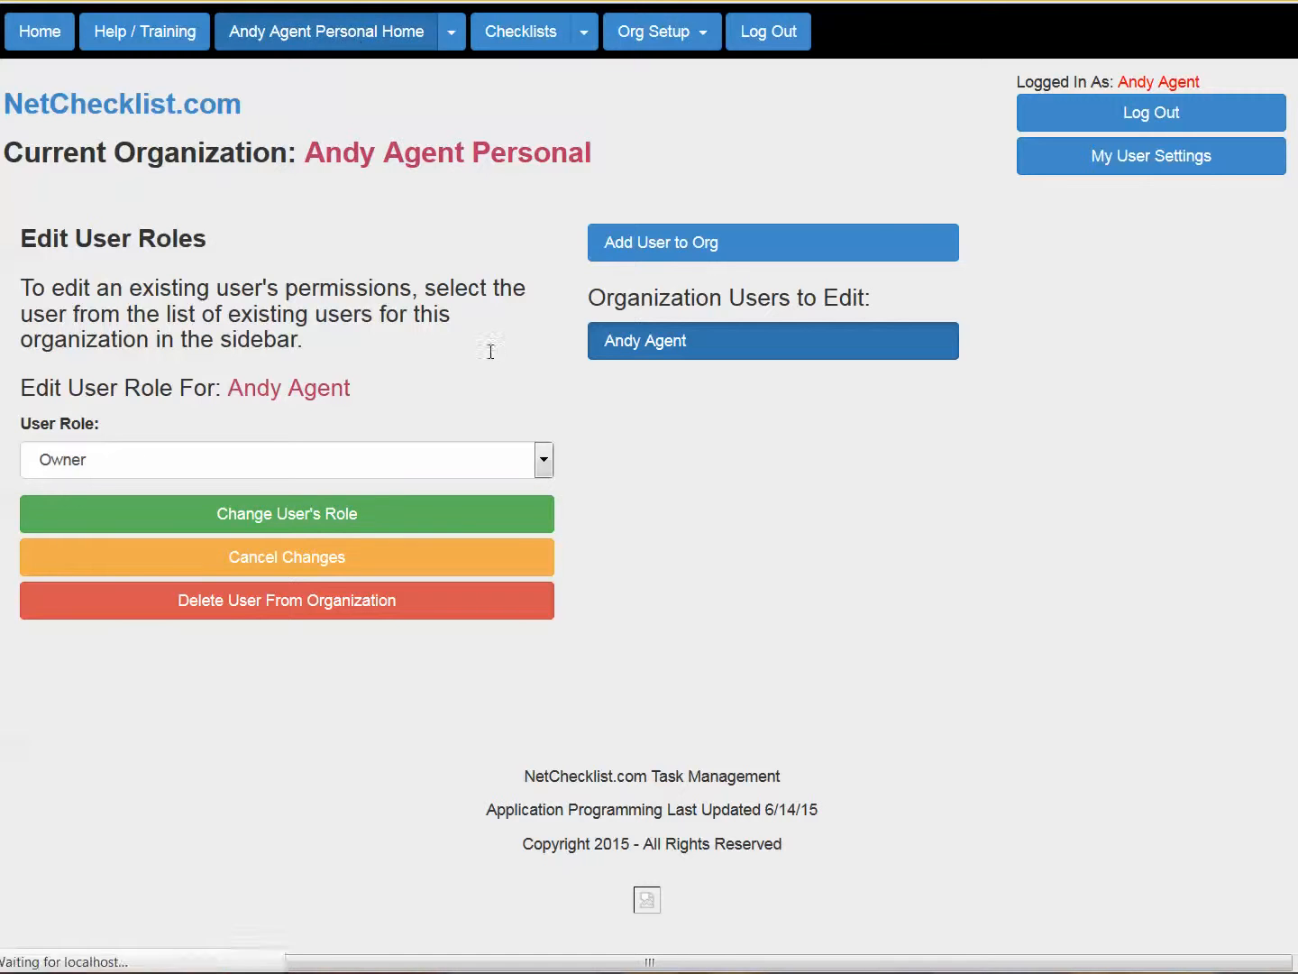
{"action": "left_click", "coordinate": [733, 250]}
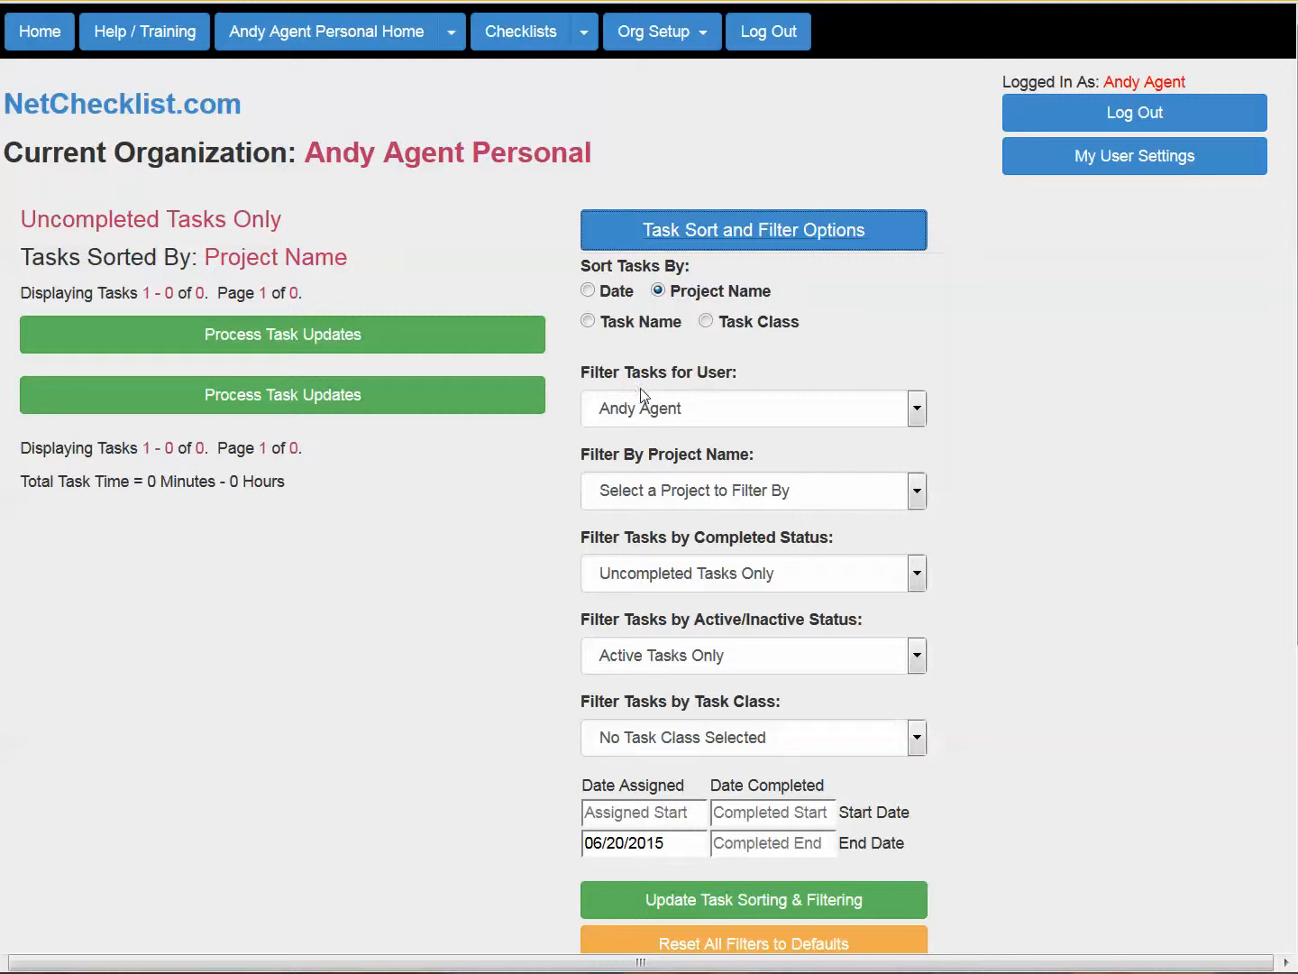
{"action": "left_click", "coordinate": [690, 415]}
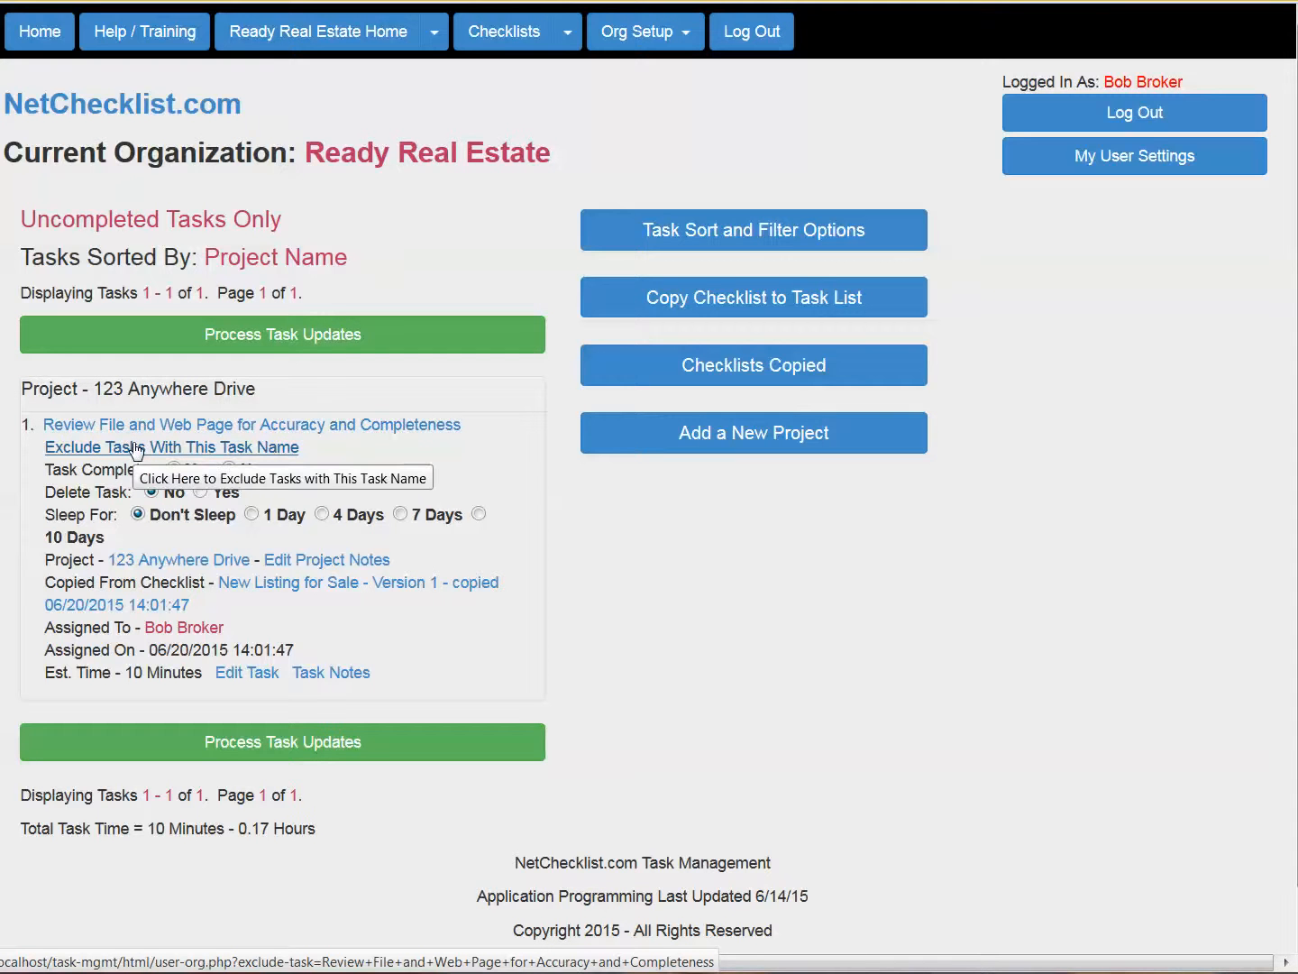
- In the broker's account, filter the Ready Real Estate task list to the first of the two agent users
{"action": "left_click", "coordinate": [686, 237]}
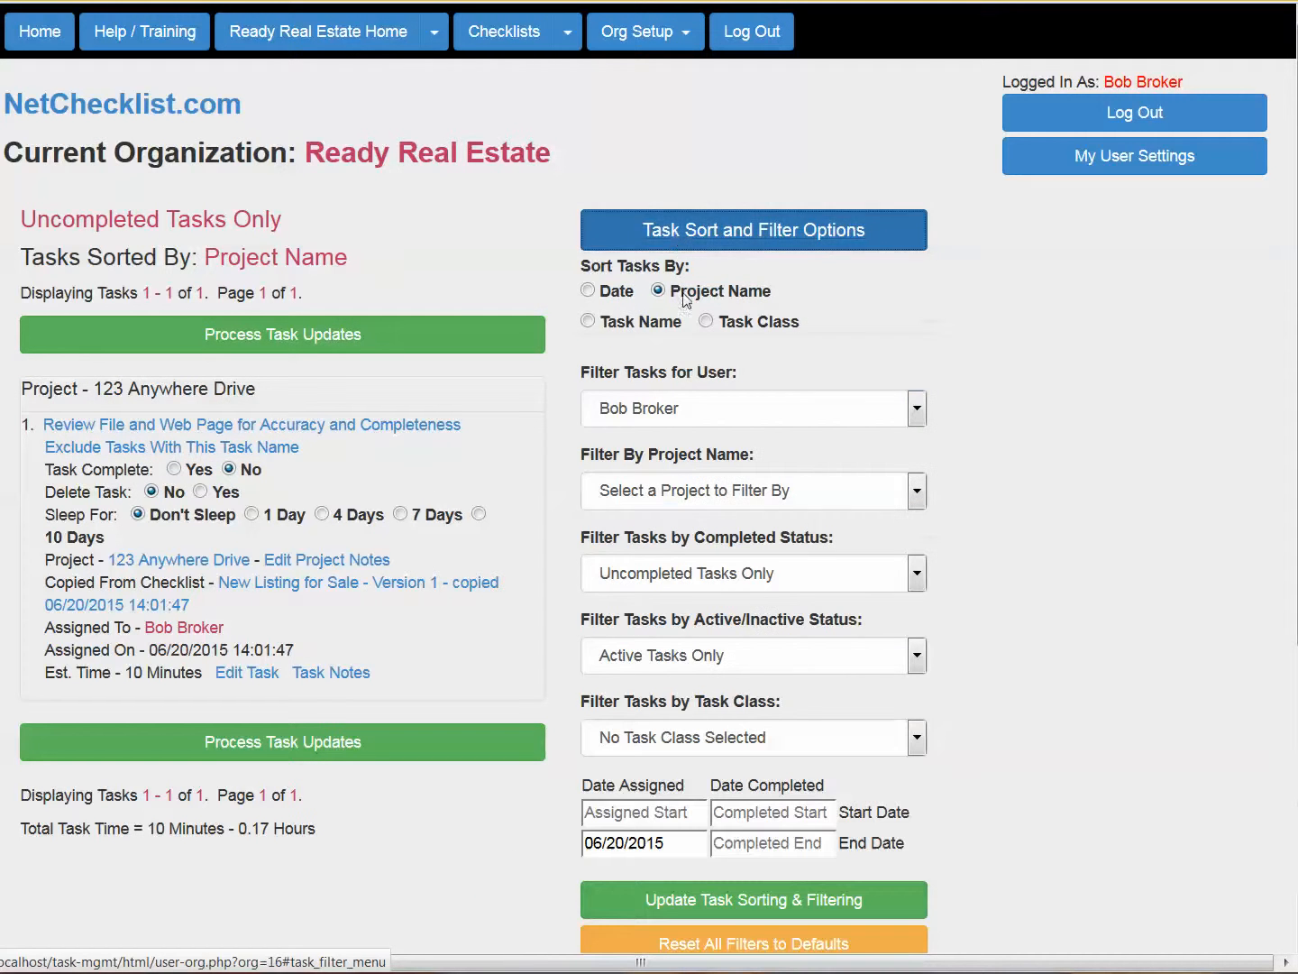
{"action": "left_click", "coordinate": [691, 411]}
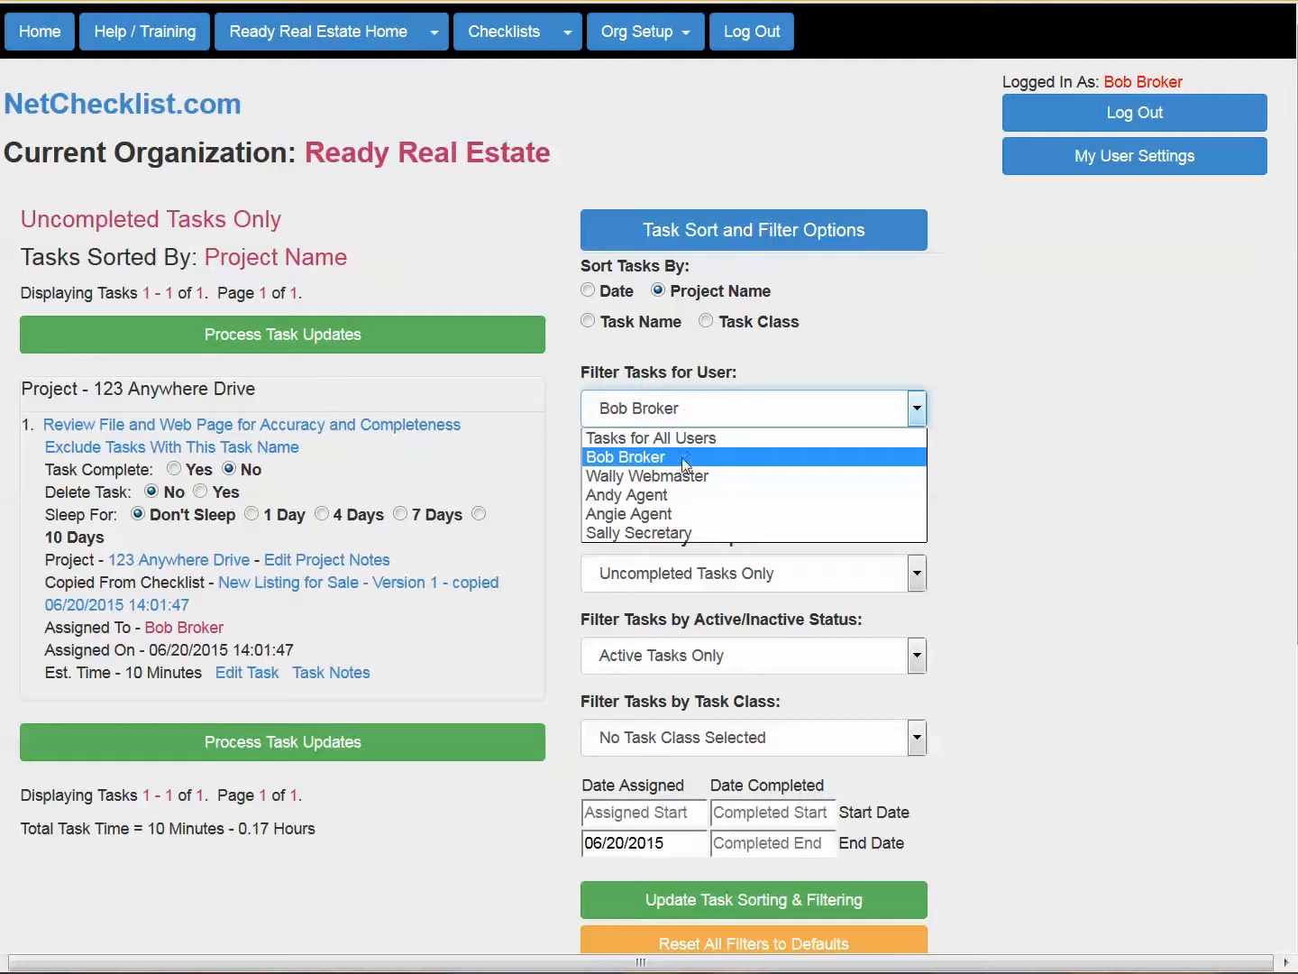
{"action": "left_click", "coordinate": [678, 495]}
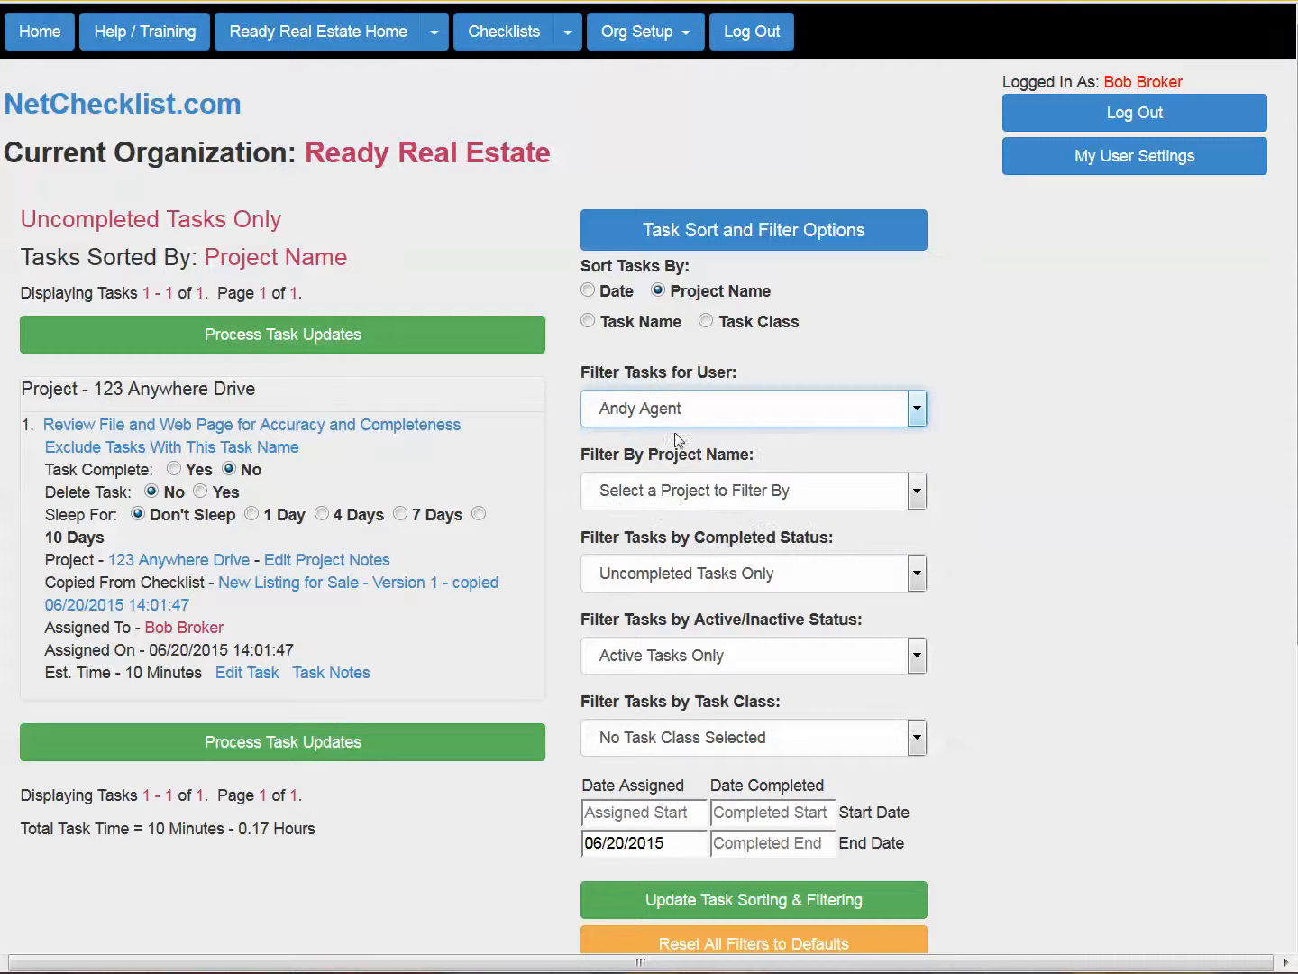
{"action": "left_click", "coordinate": [716, 906]}
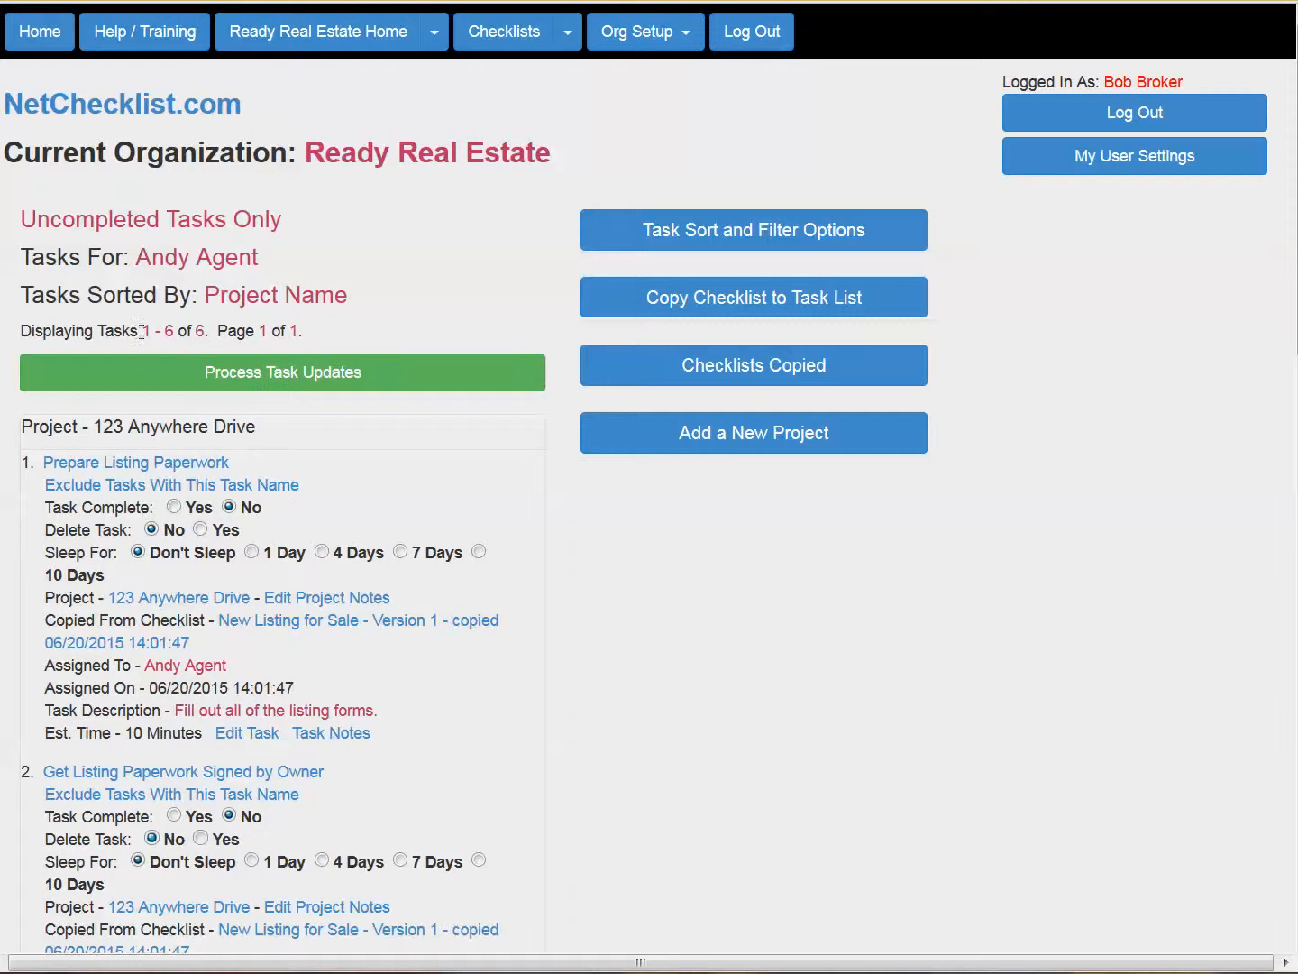
- Review the filtered agent's uncompleted tasks and the options offered for each task
{"action": "left_click_drag", "start_coordinate": [141, 331], "coordinate": [227, 332]}
{"action": "scroll", "coordinate": [435, 489], "scroll_direction": "down", "scroll_amount": 3}
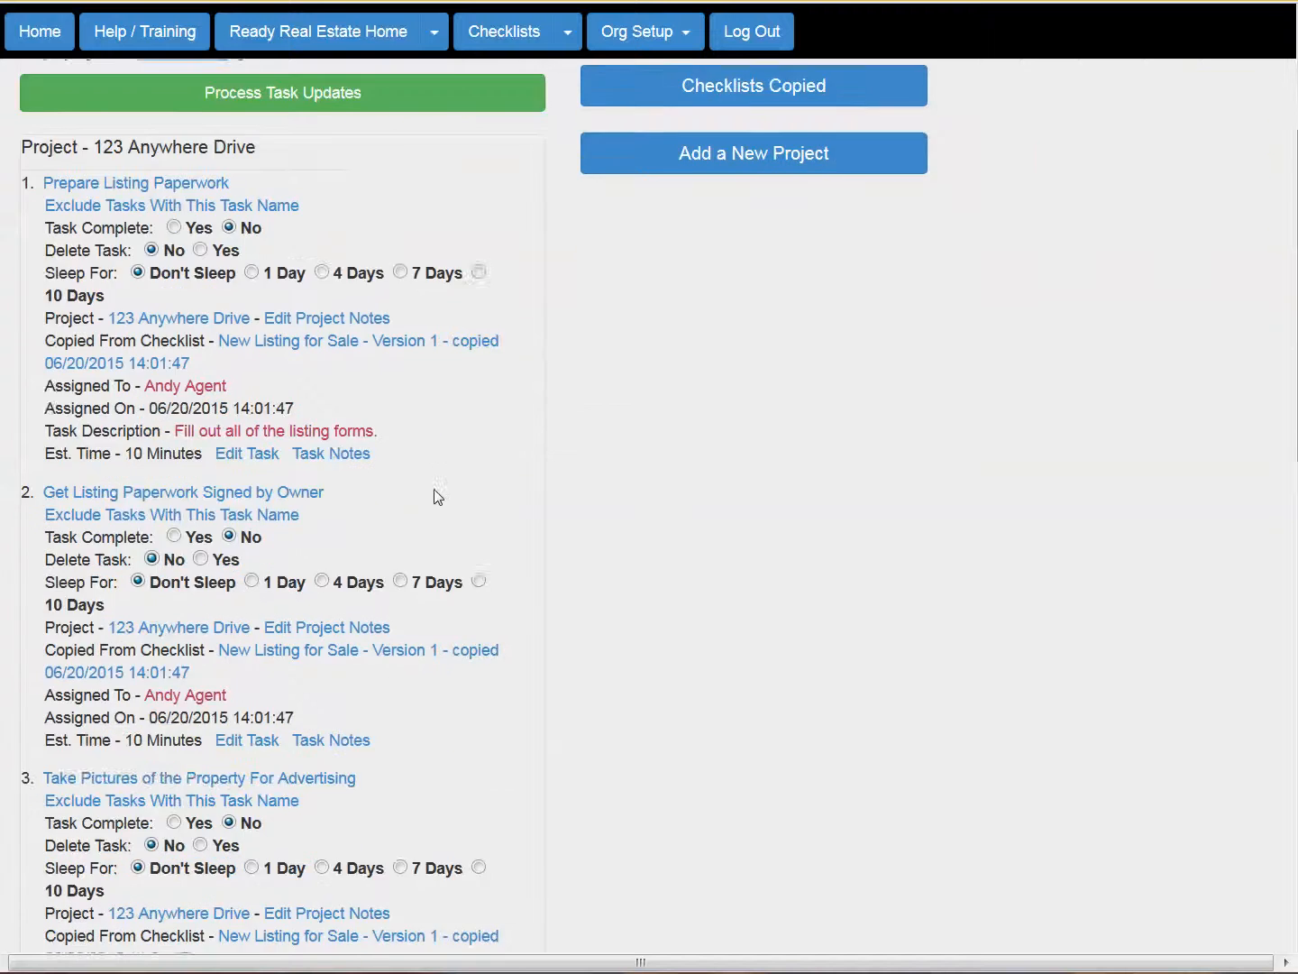
{"action": "scroll", "coordinate": [434, 490], "scroll_direction": "down", "scroll_amount": 1}
{"action": "scroll", "coordinate": [225, 577], "scroll_direction": "down", "scroll_amount": 1}
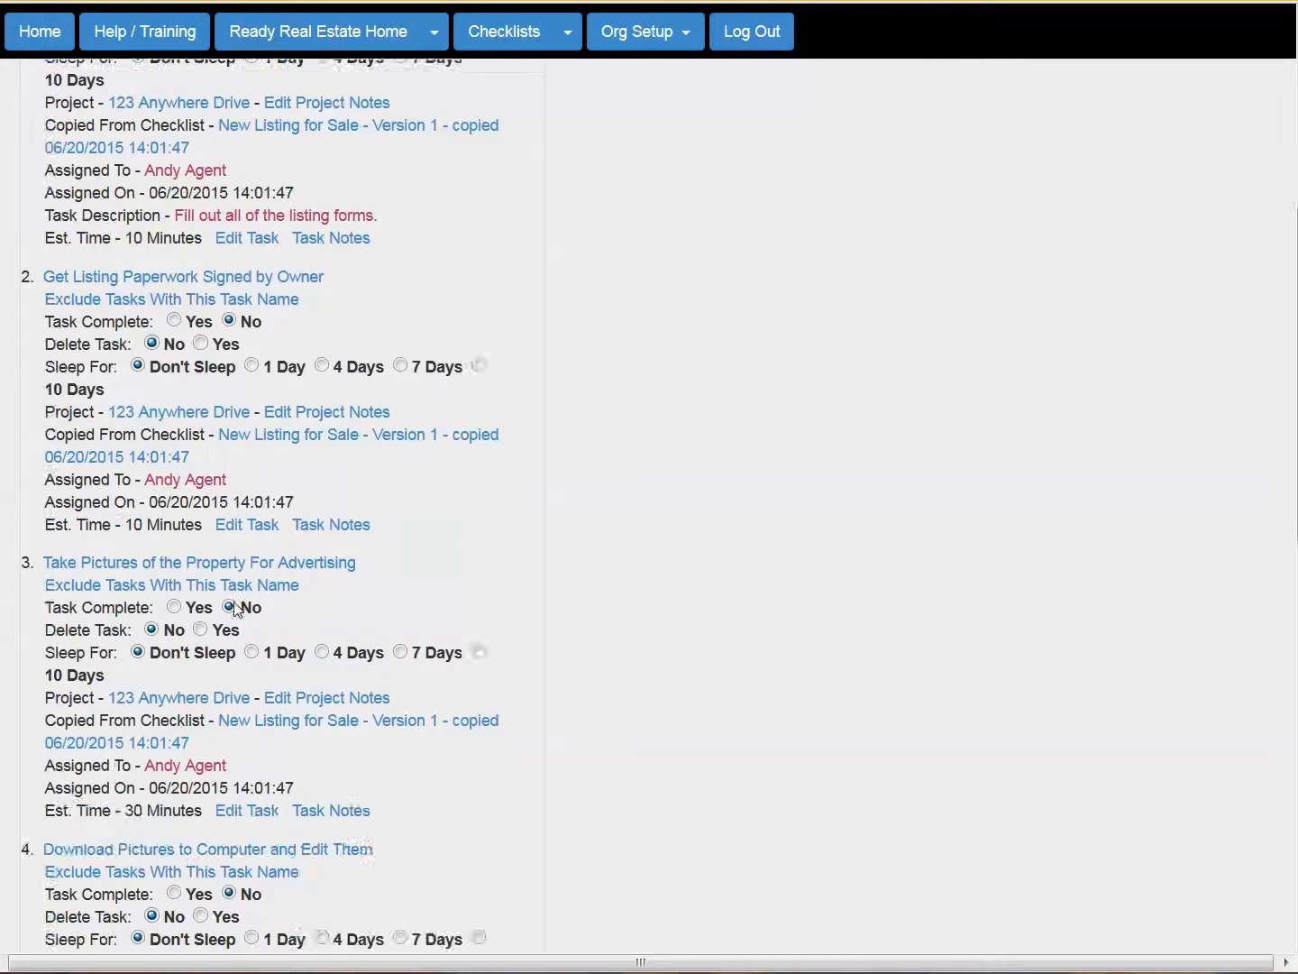
{"action": "scroll", "coordinate": [234, 604], "scroll_direction": "down", "scroll_amount": 5}
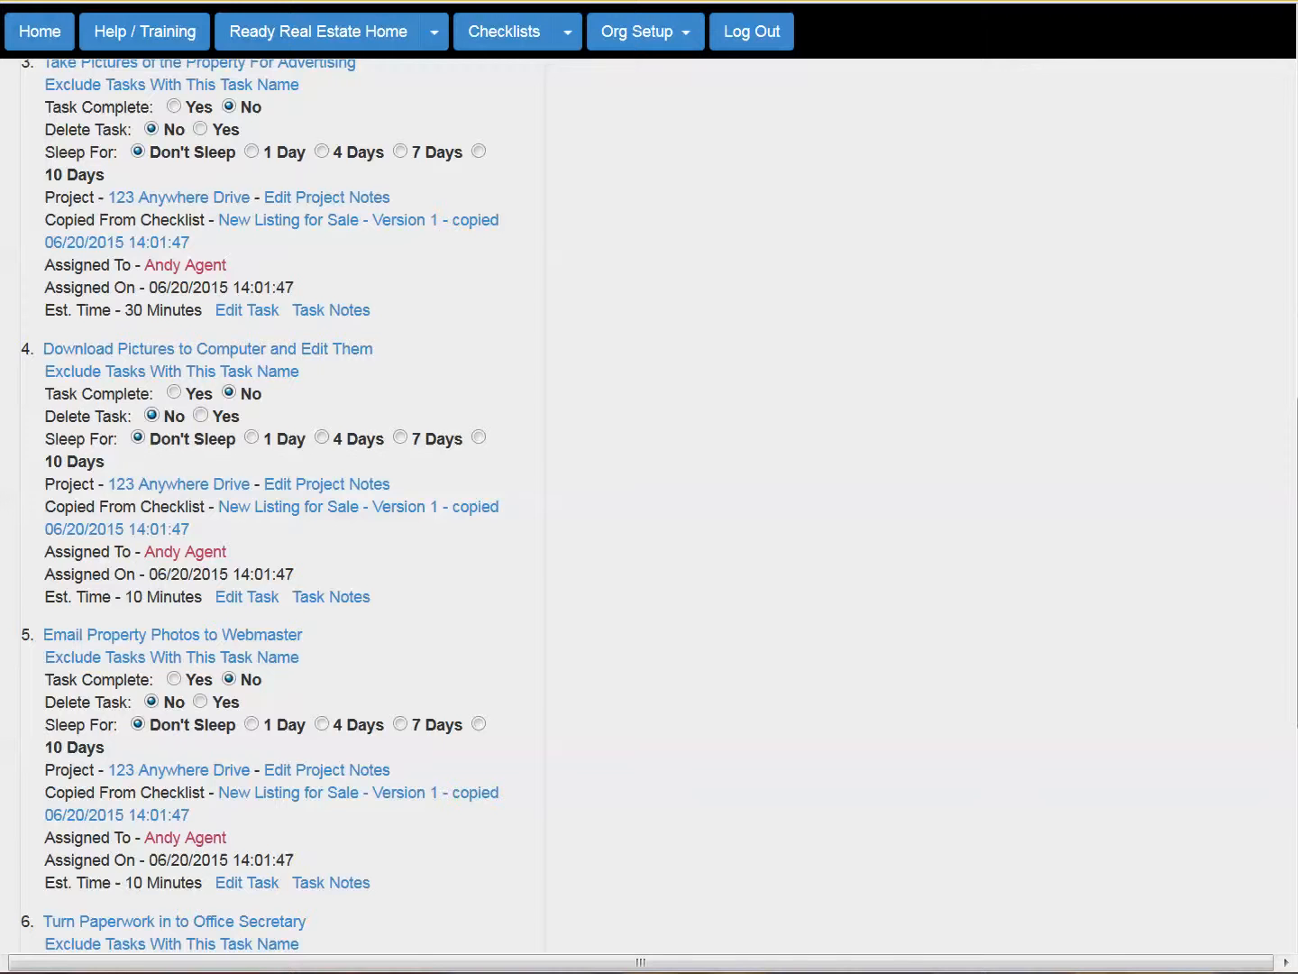
{"action": "scroll", "coordinate": [817, 257], "scroll_direction": "up", "scroll_amount": 10}
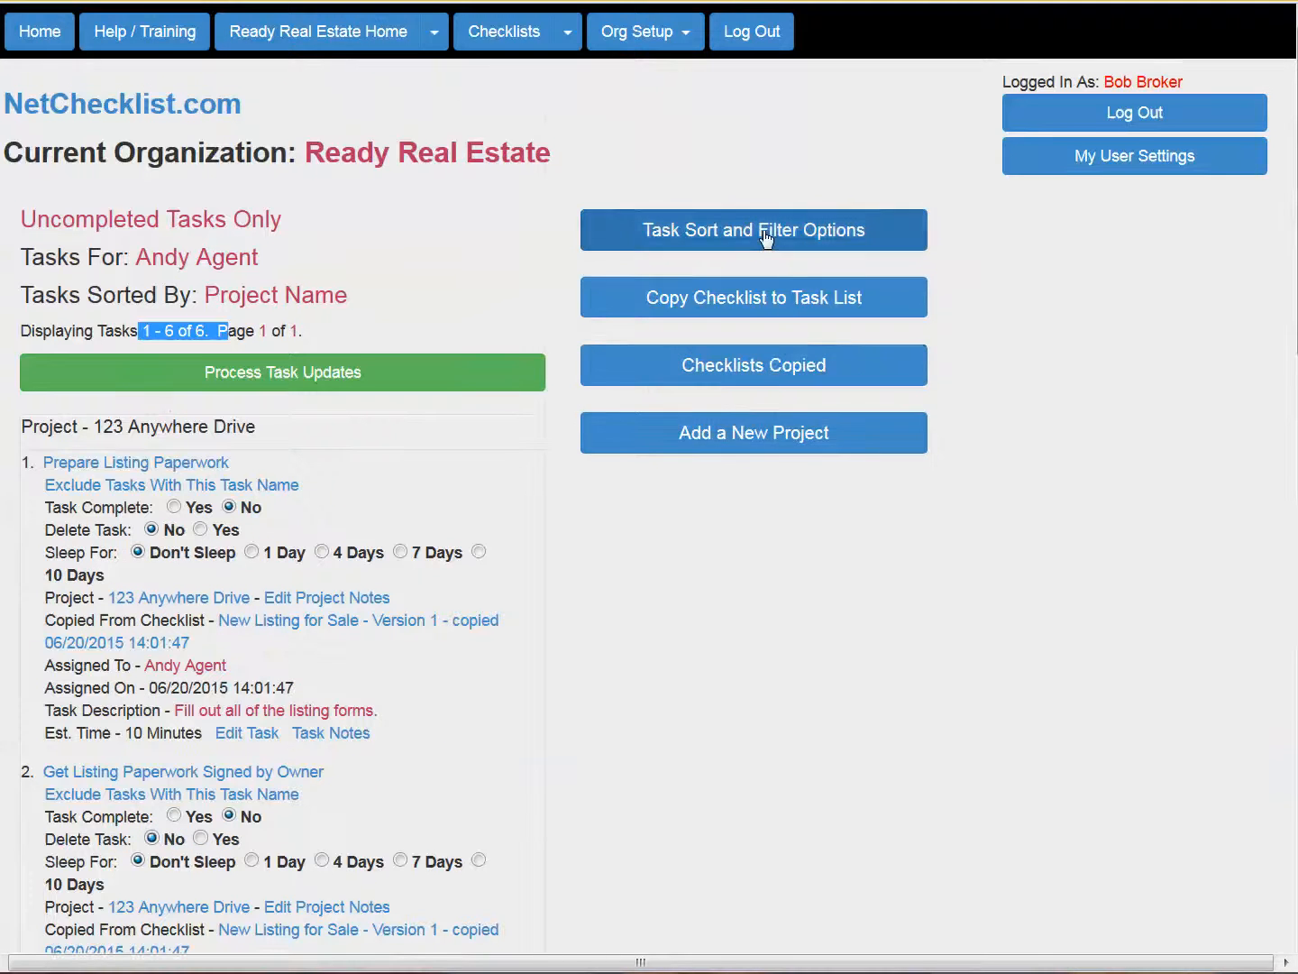
- Change the task list's user filter to Tasks for All Users and update the list
{"action": "left_click", "coordinate": [765, 238]}
{"action": "left_click", "coordinate": [739, 410]}
{"action": "left_click", "coordinate": [716, 435]}
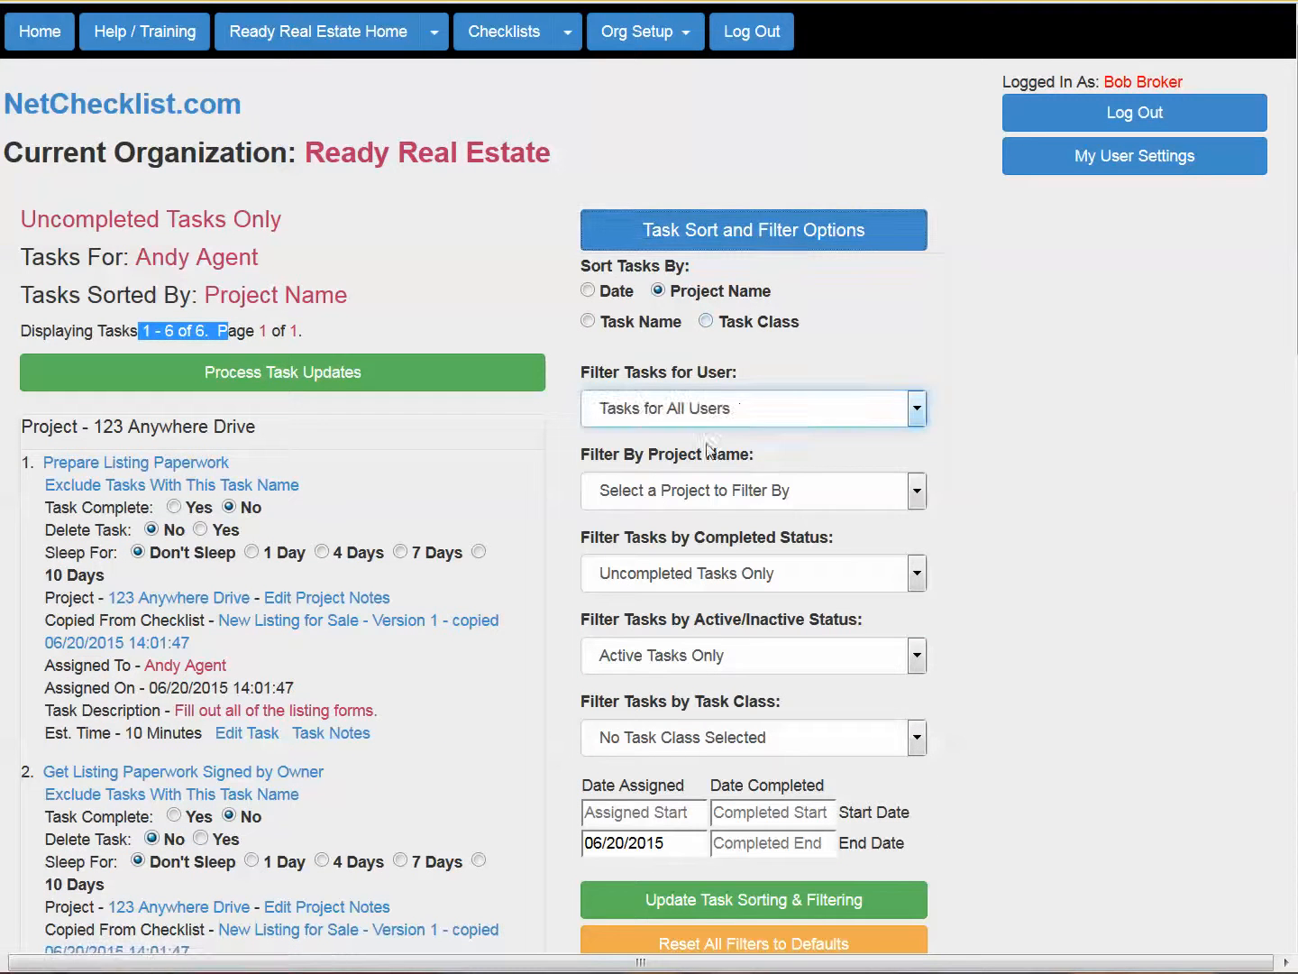
{"action": "left_click", "coordinate": [774, 899]}
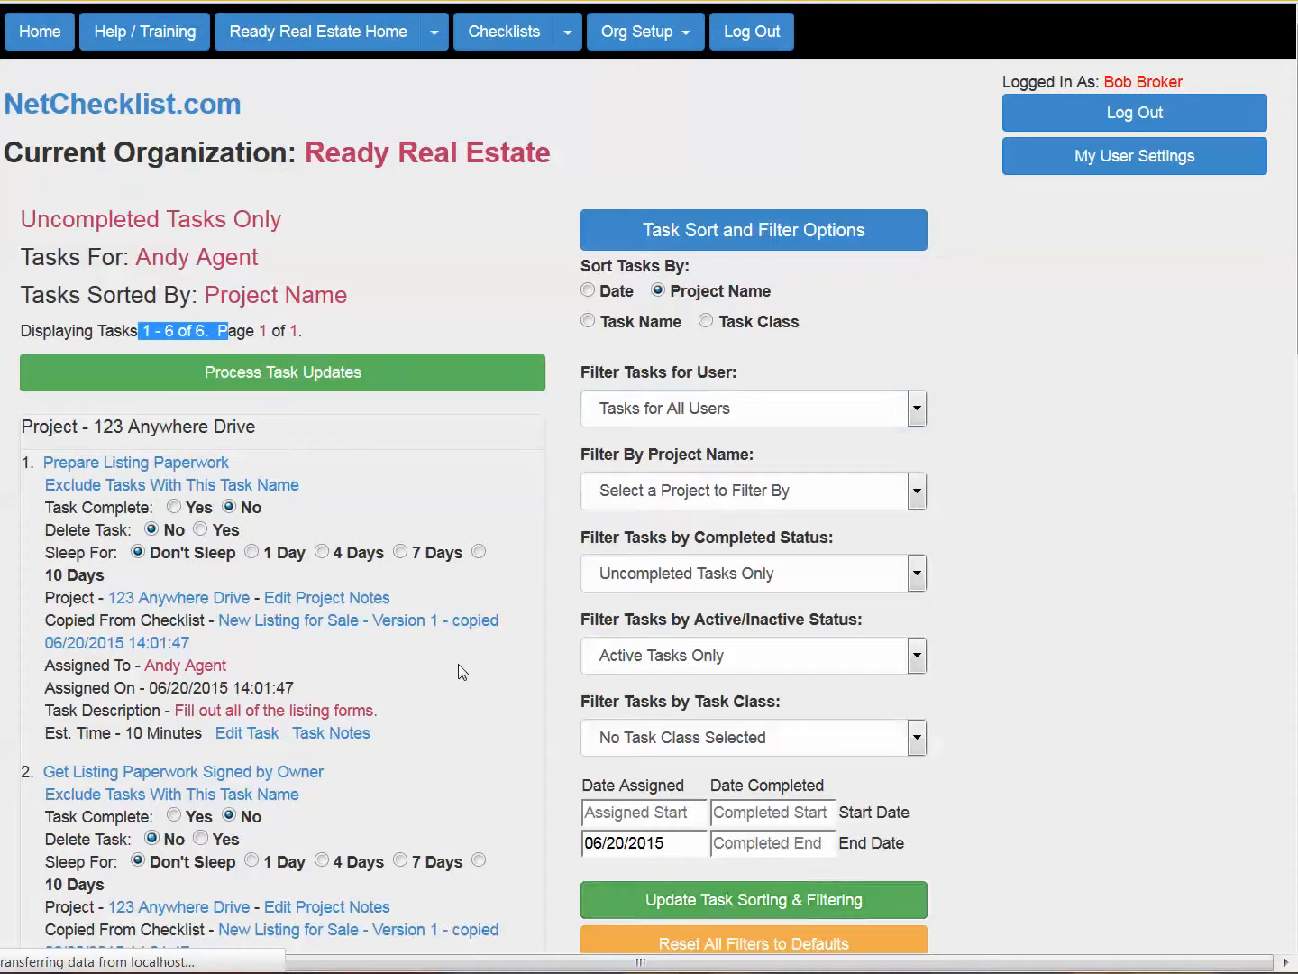
- Review the complete task list for all users, checking which user each task is assigned to
{"action": "left_click_drag", "start_coordinate": [140, 331], "coordinate": [275, 331]}
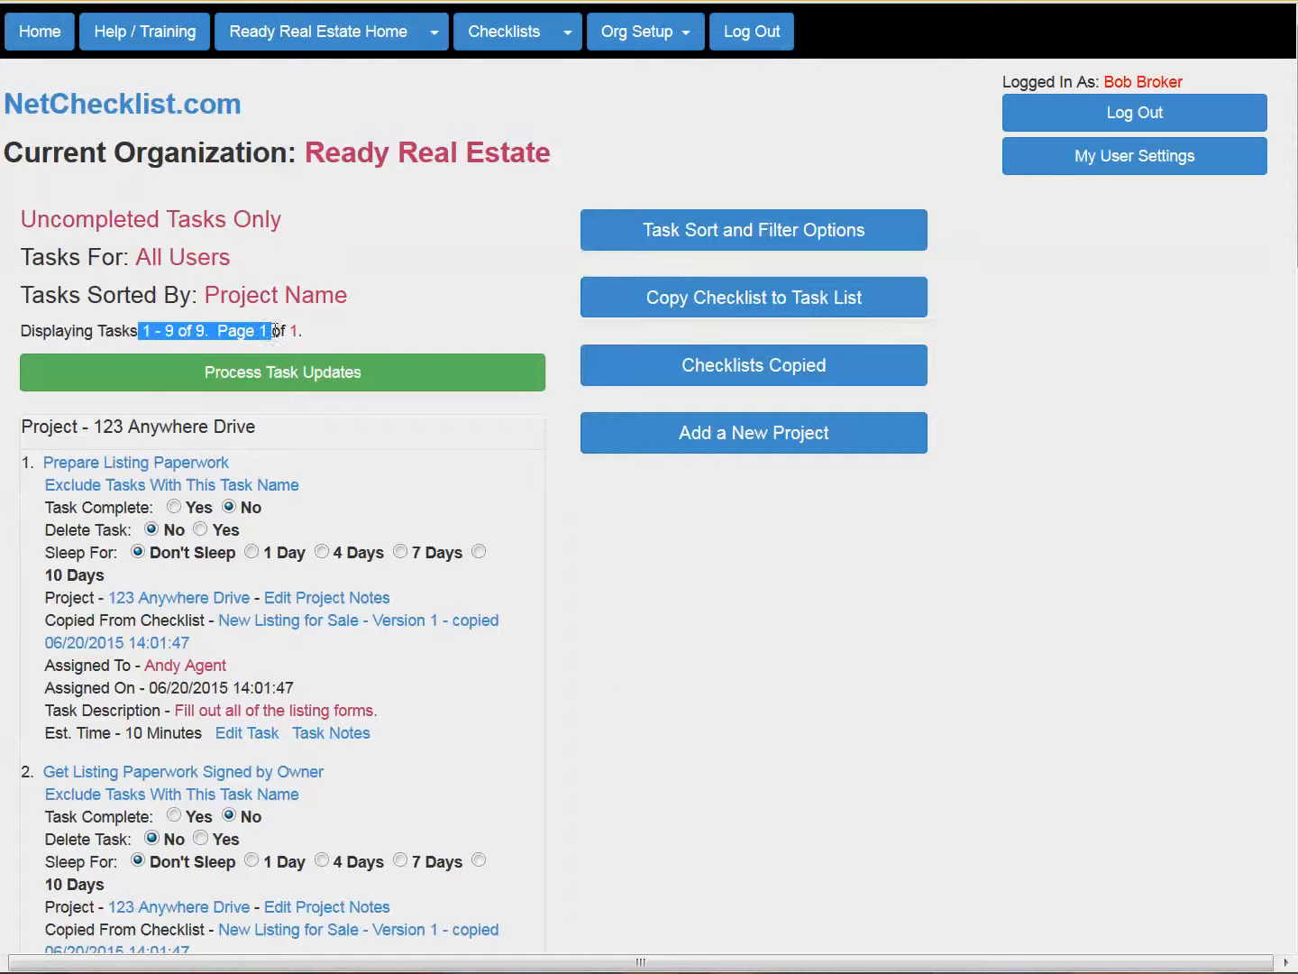
{"action": "scroll", "coordinate": [415, 496], "scroll_direction": "down", "scroll_amount": 5}
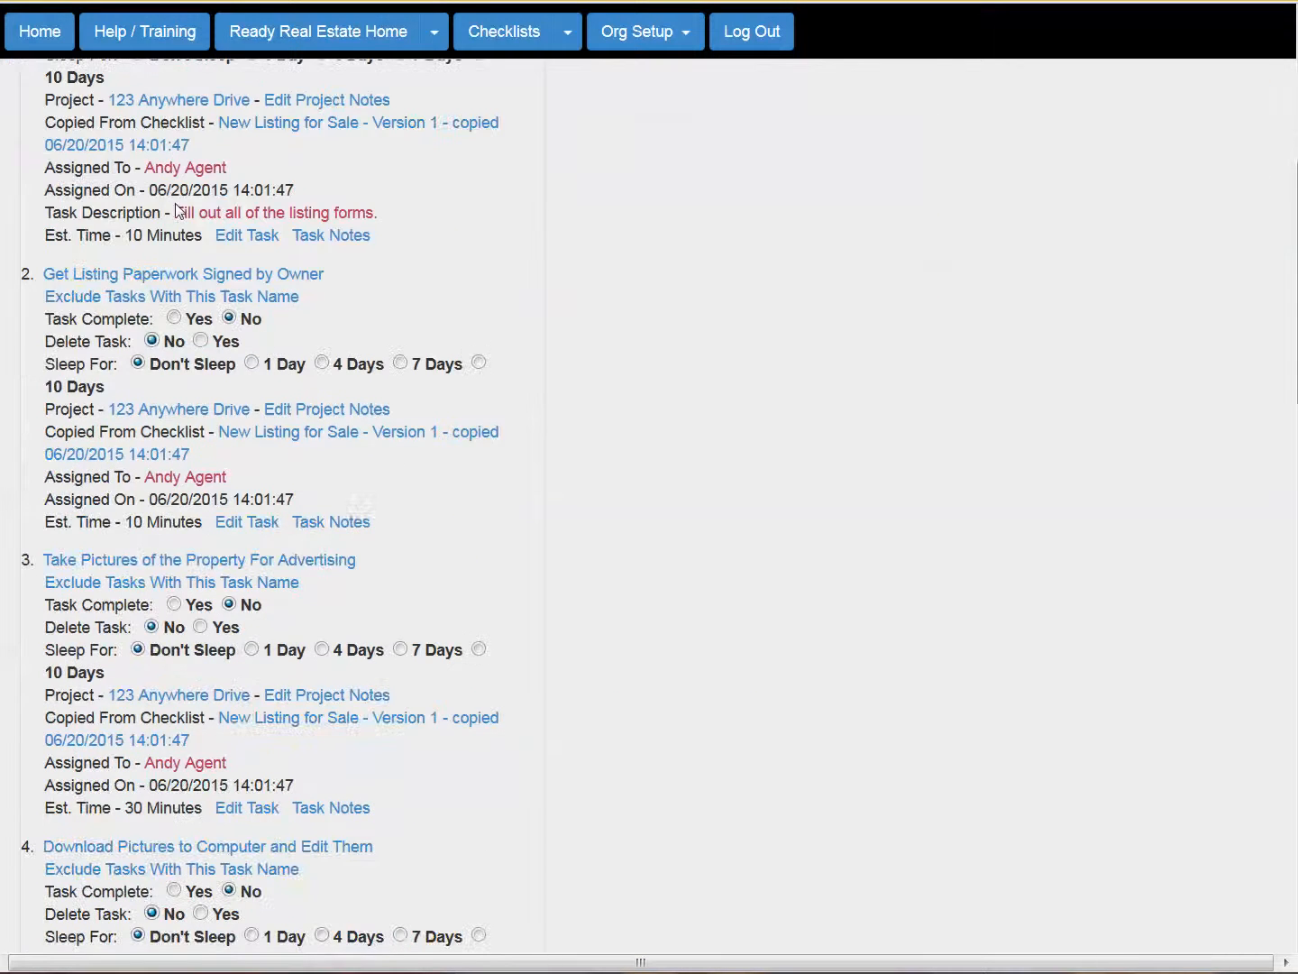
{"action": "scroll", "coordinate": [392, 563], "scroll_direction": "down", "scroll_amount": 15}
{"action": "scroll", "coordinate": [387, 568], "scroll_direction": "up", "scroll_amount": 5}
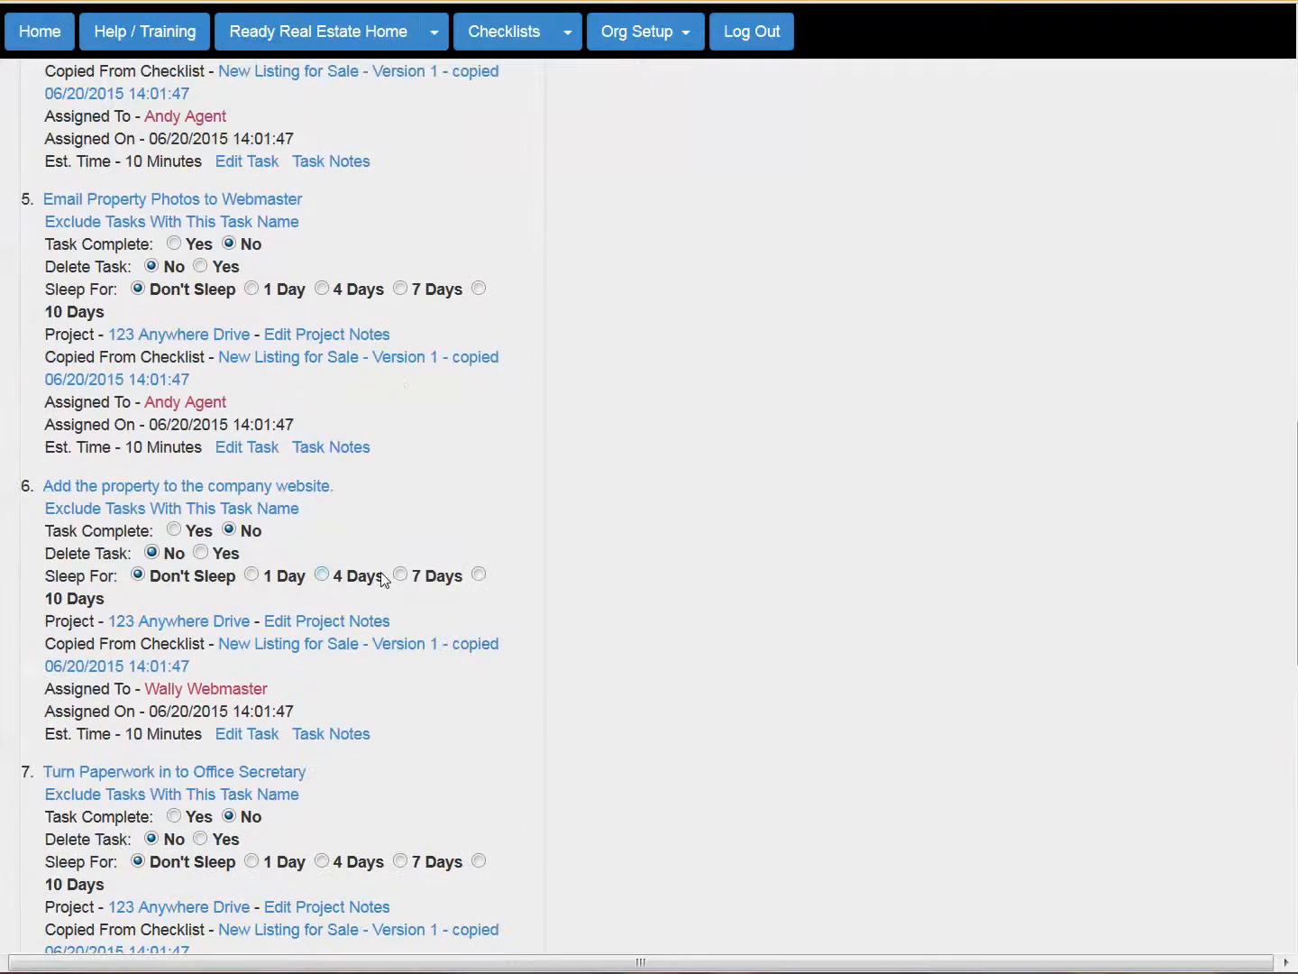
{"action": "scroll", "coordinate": [365, 676], "scroll_direction": "down", "scroll_amount": 3}
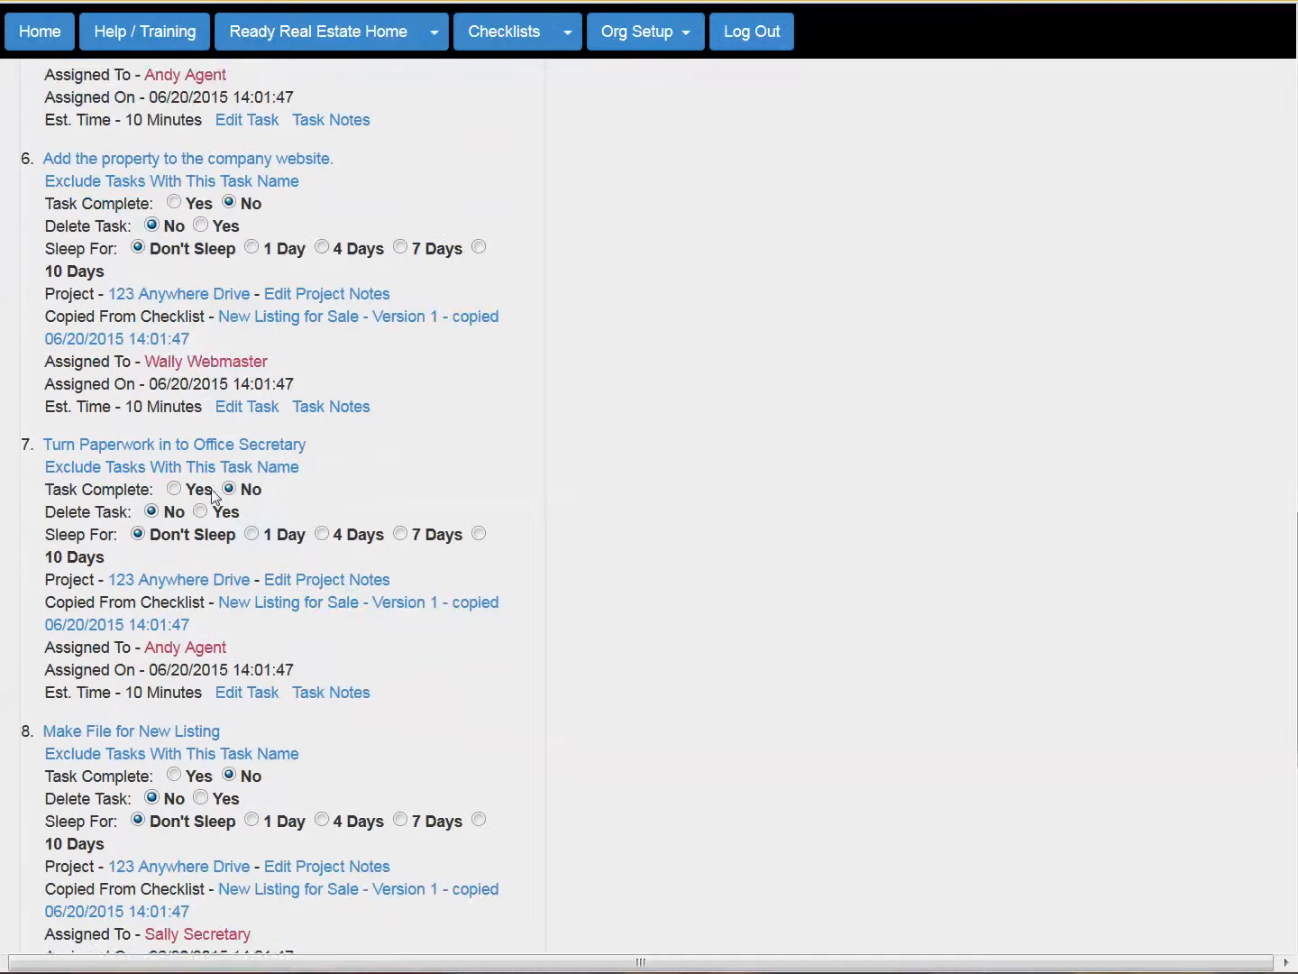
{"action": "scroll", "coordinate": [215, 497], "scroll_direction": "down", "scroll_amount": 1}
{"action": "left_click_drag", "start_coordinate": [143, 315], "coordinate": [220, 315]}
{"action": "scroll", "coordinate": [312, 637], "scroll_direction": "down", "scroll_amount": 5}
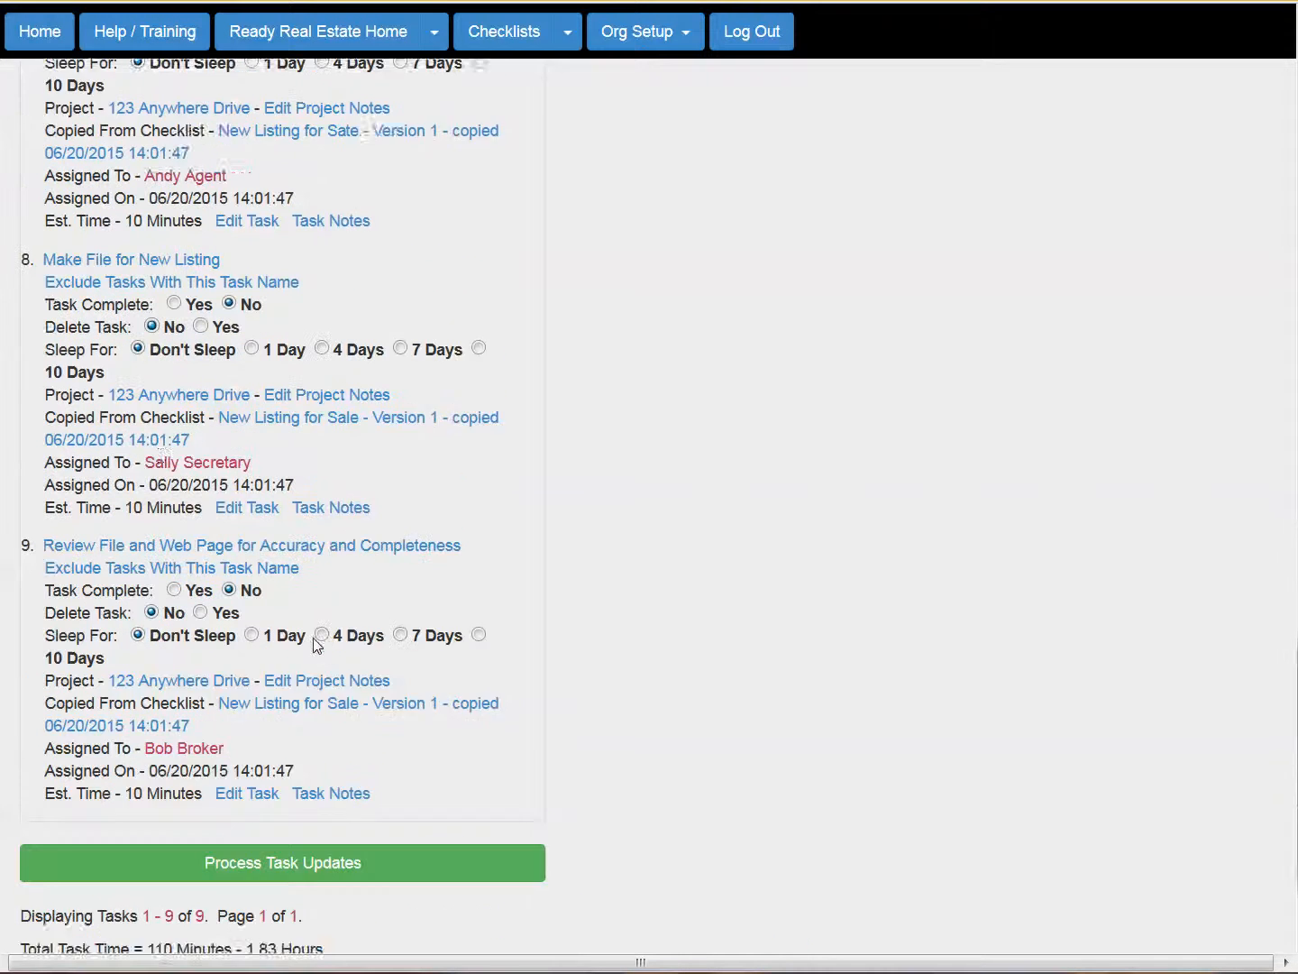
{"action": "left_click_drag", "start_coordinate": [164, 388], "coordinate": [225, 392]}
{"action": "left_click_drag", "start_coordinate": [137, 676], "coordinate": [272, 675]}
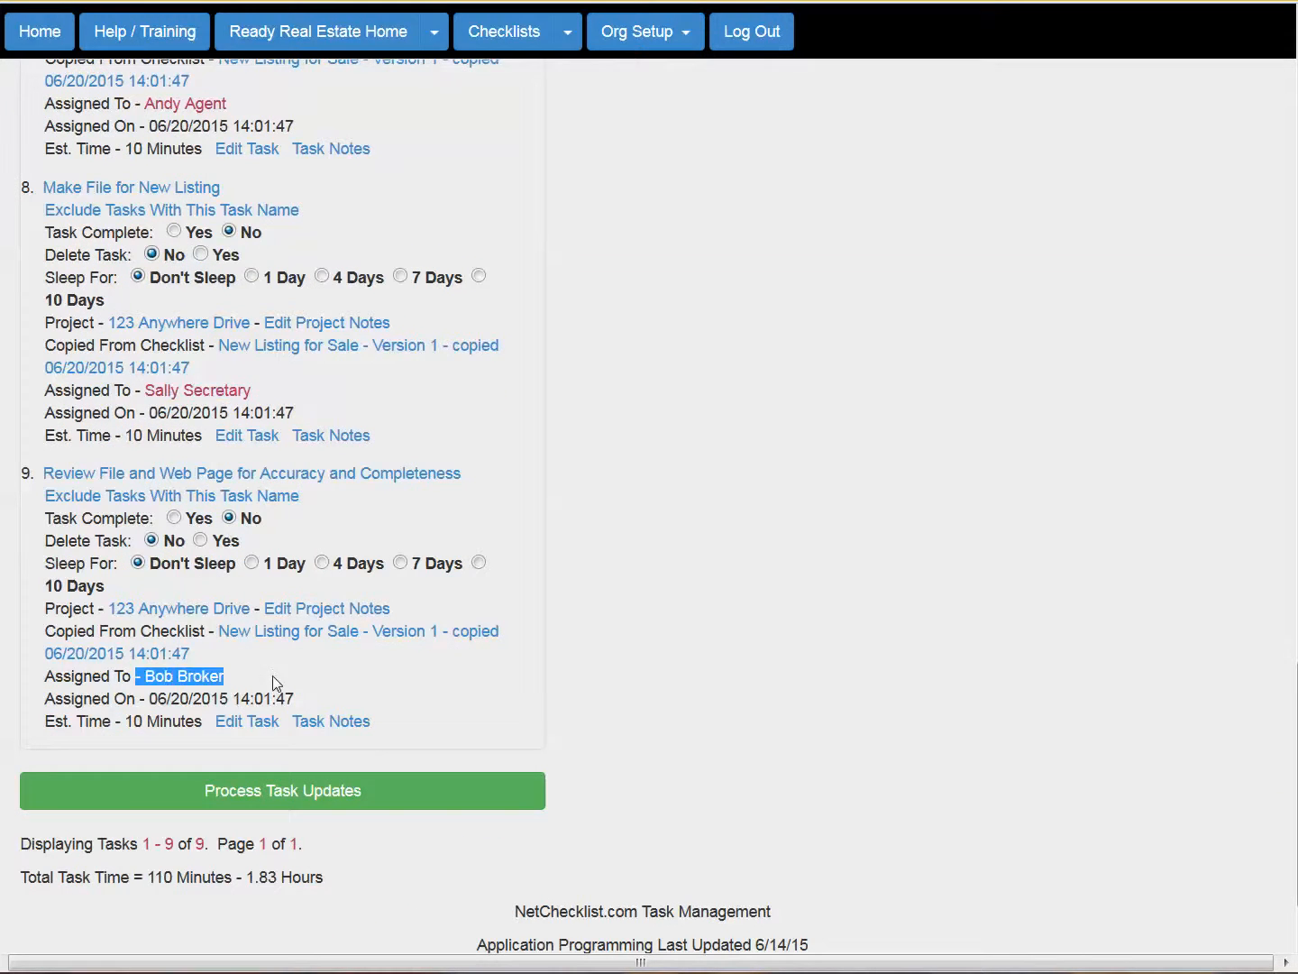
{"action": "scroll", "coordinate": [458, 672], "scroll_direction": "up", "scroll_amount": 20}
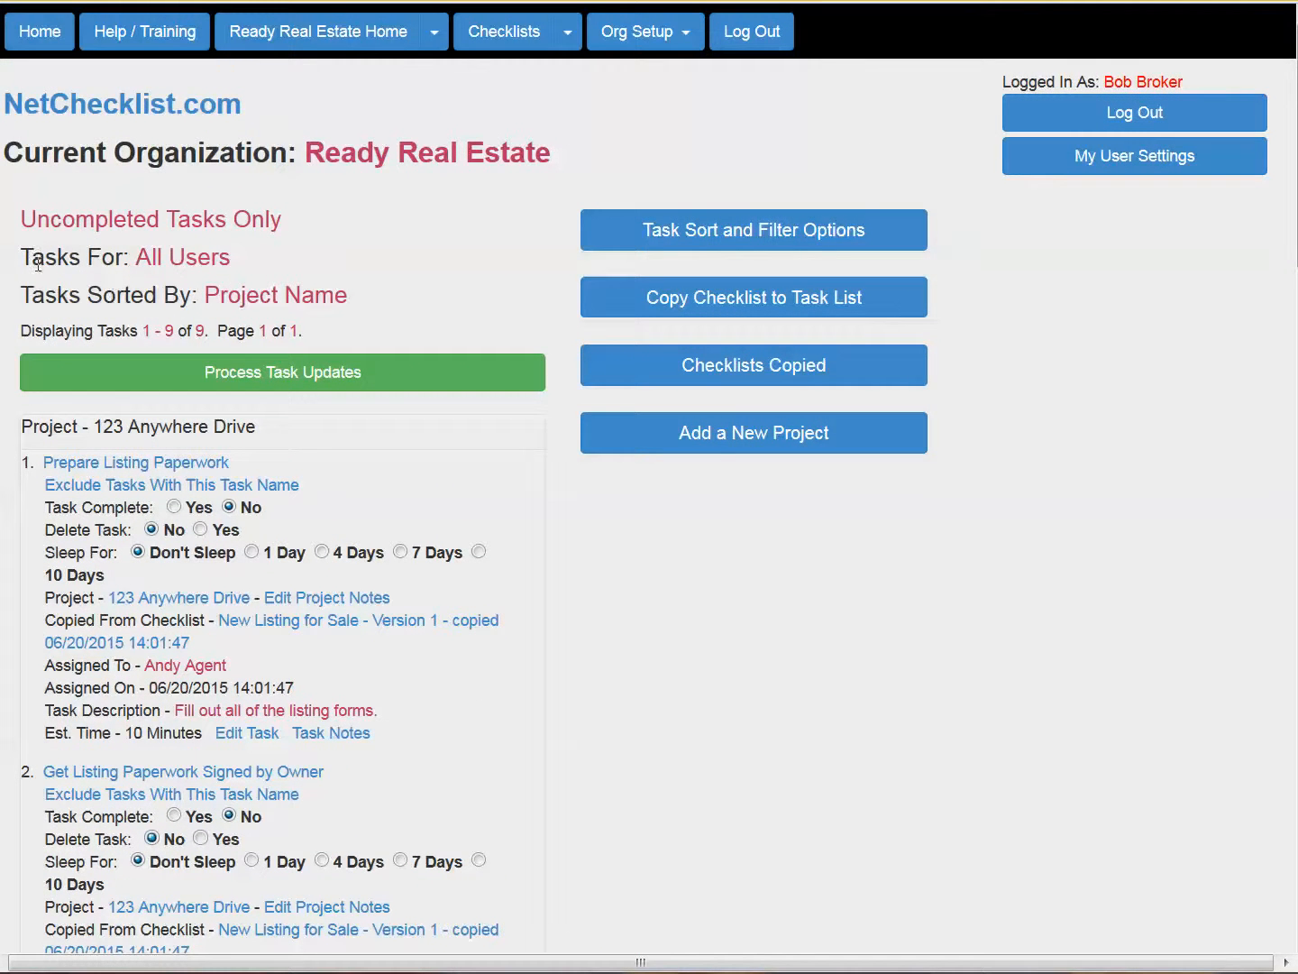
- Filter the Ready Real Estate task list to the broker's own tasks and update the list
{"action": "left_click_drag", "start_coordinate": [20, 256], "coordinate": [258, 255]}
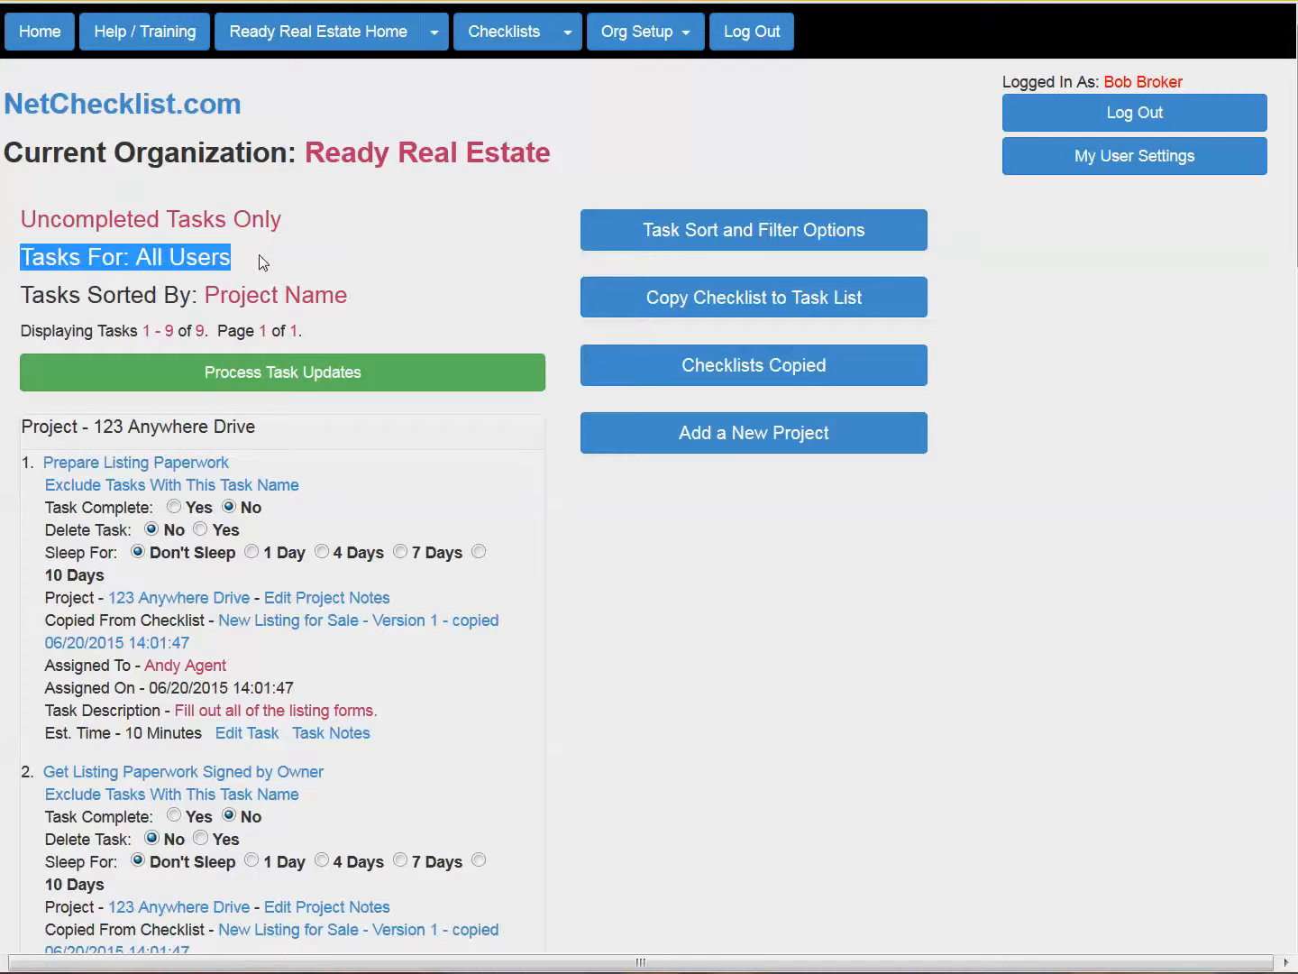
{"action": "left_click", "coordinate": [783, 237]}
{"action": "left_click", "coordinate": [693, 416]}
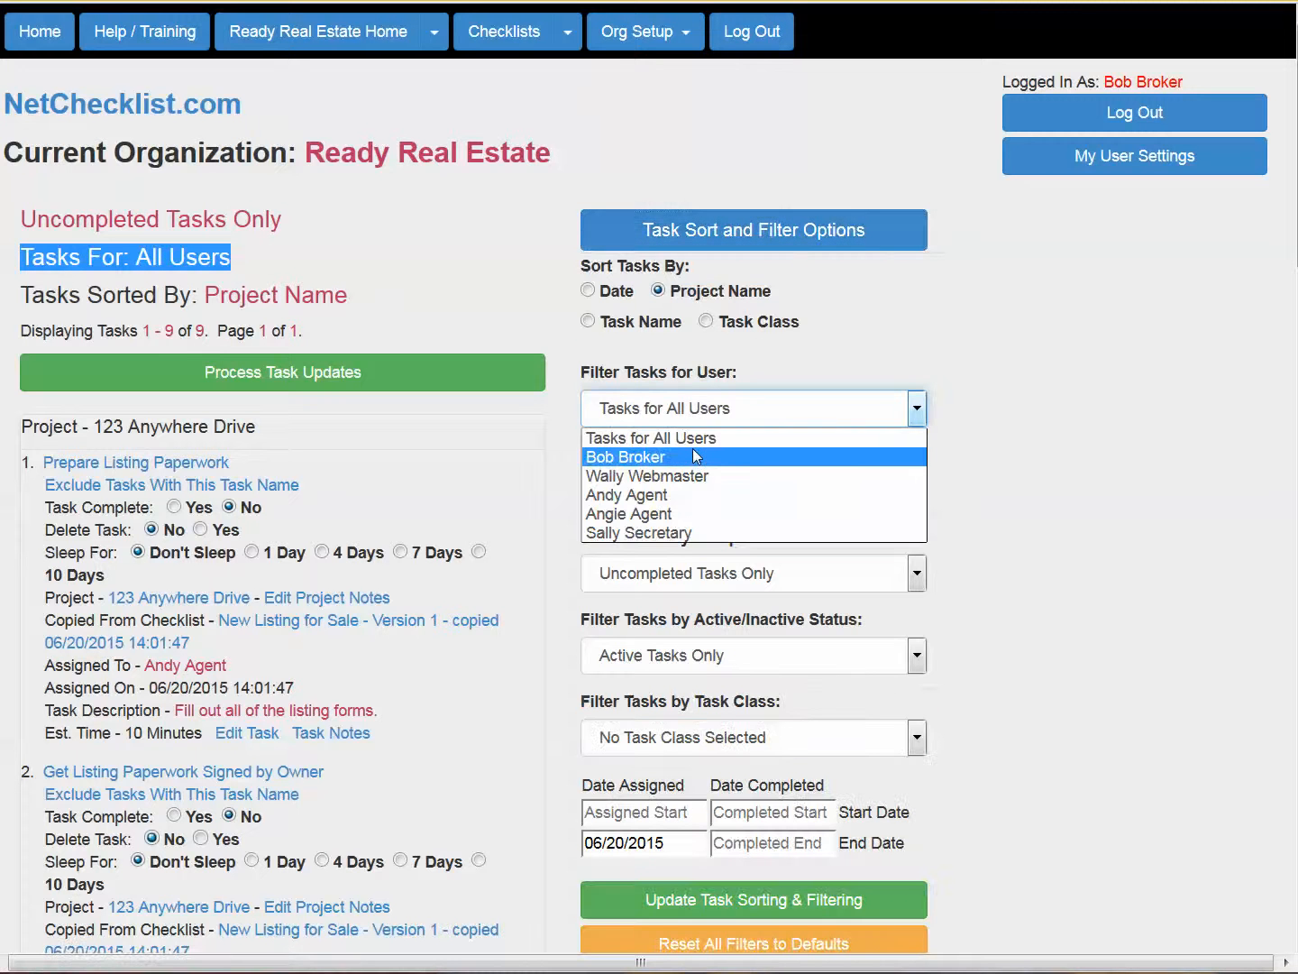
{"action": "left_click", "coordinate": [693, 450]}
{"action": "left_click", "coordinate": [721, 899]}
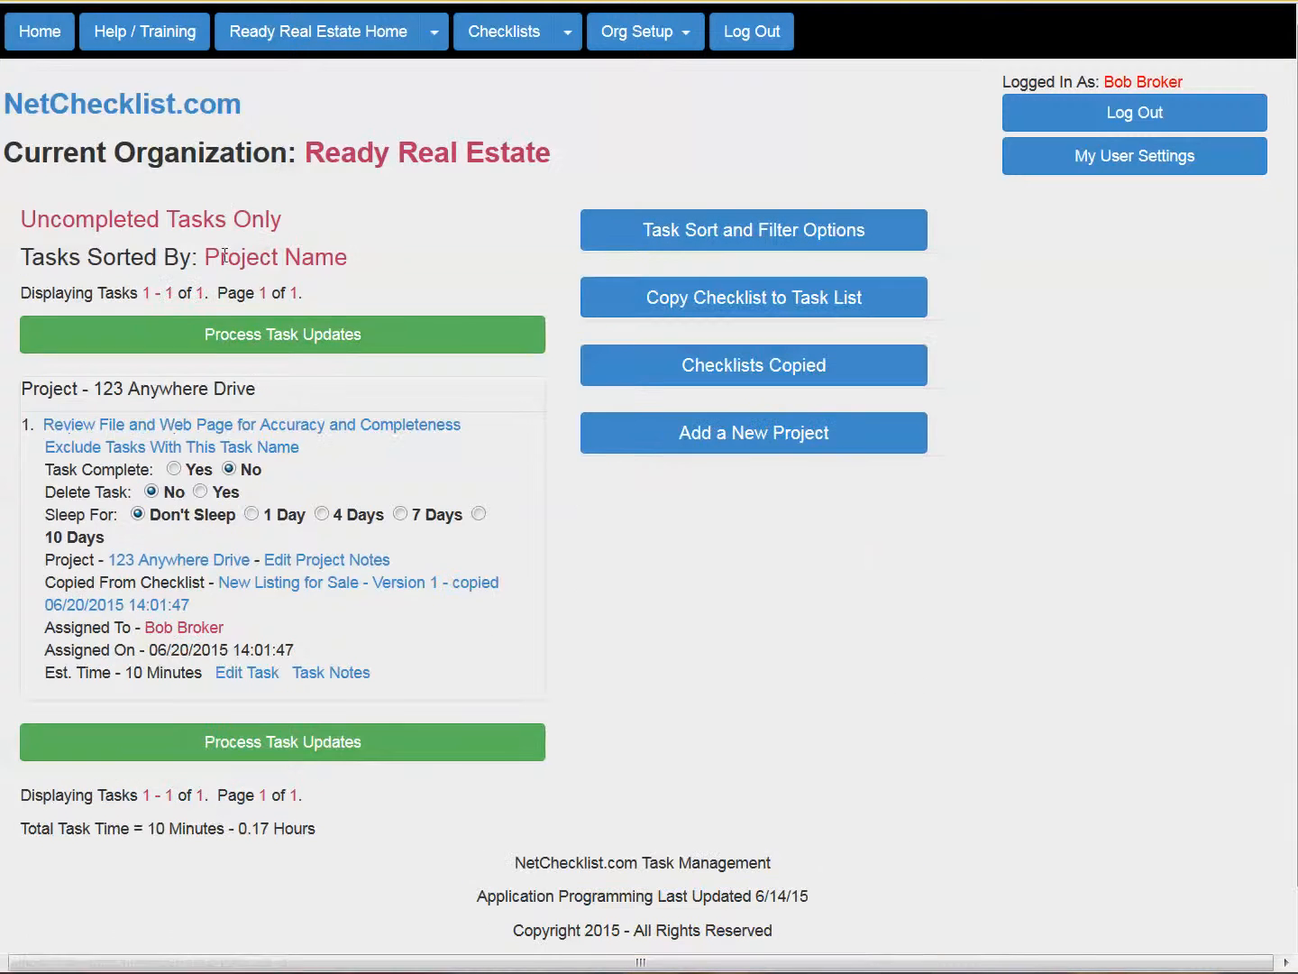
- Switch the task list's user filter to the first of the two agent users and check whose tasks are displayed
{"action": "left_click", "coordinate": [759, 232]}
{"action": "left_click", "coordinate": [669, 418]}
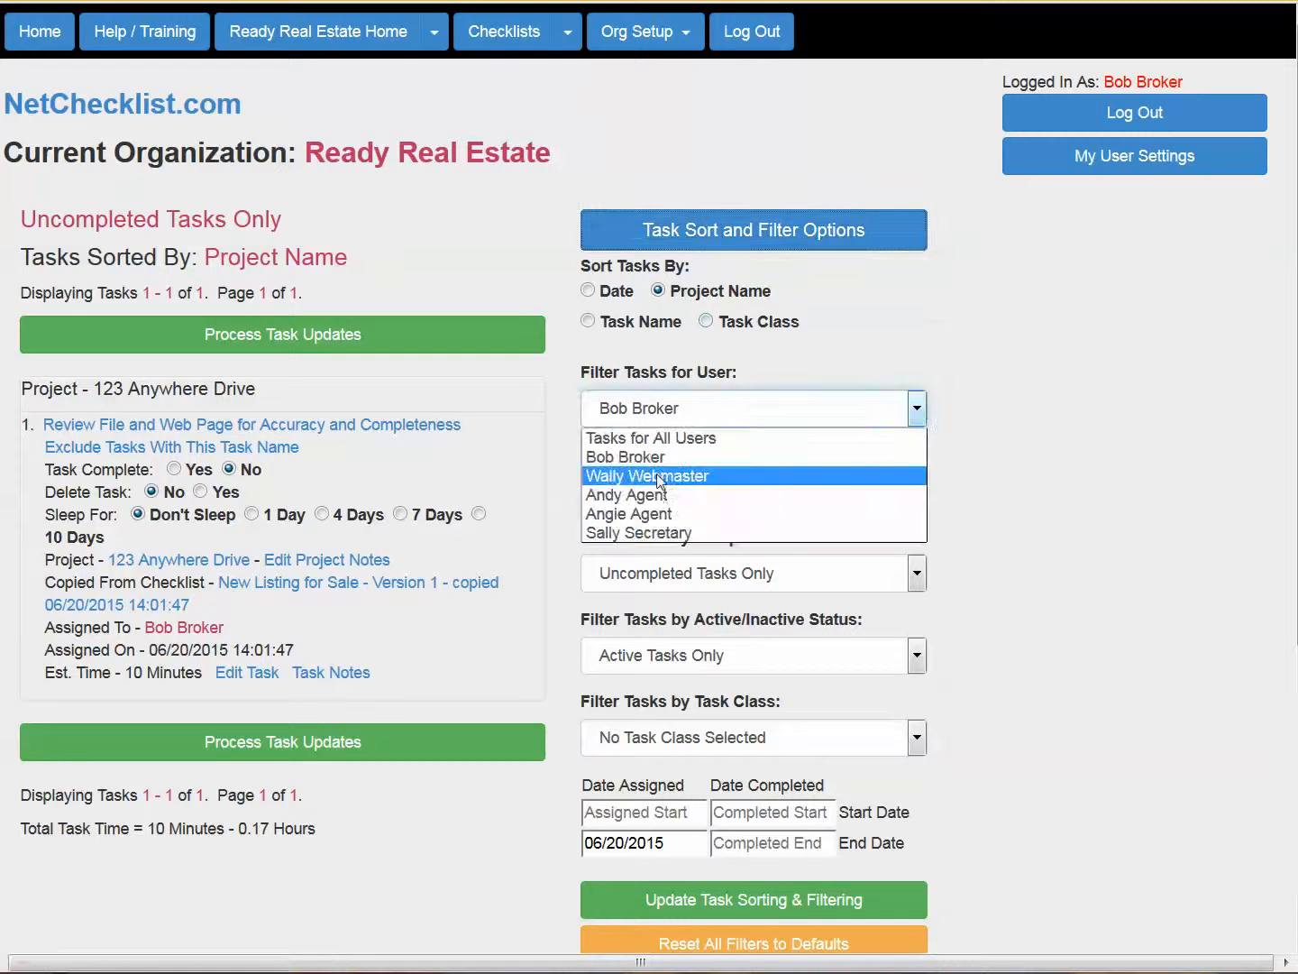
{"action": "left_click", "coordinate": [662, 496]}
{"action": "left_click", "coordinate": [788, 898]}
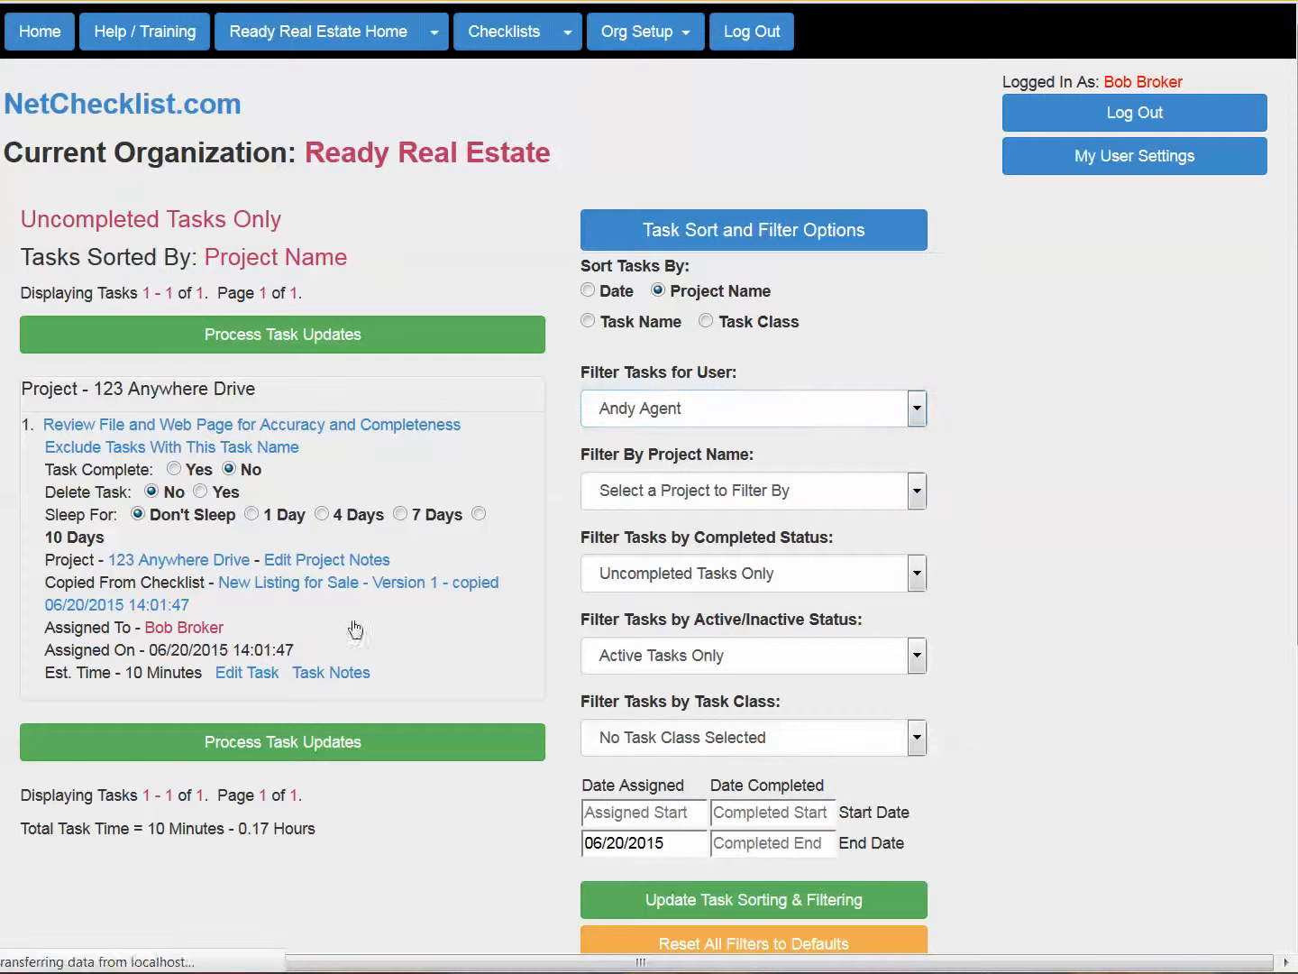
{"action": "left_click_drag", "start_coordinate": [101, 256], "coordinate": [304, 265]}
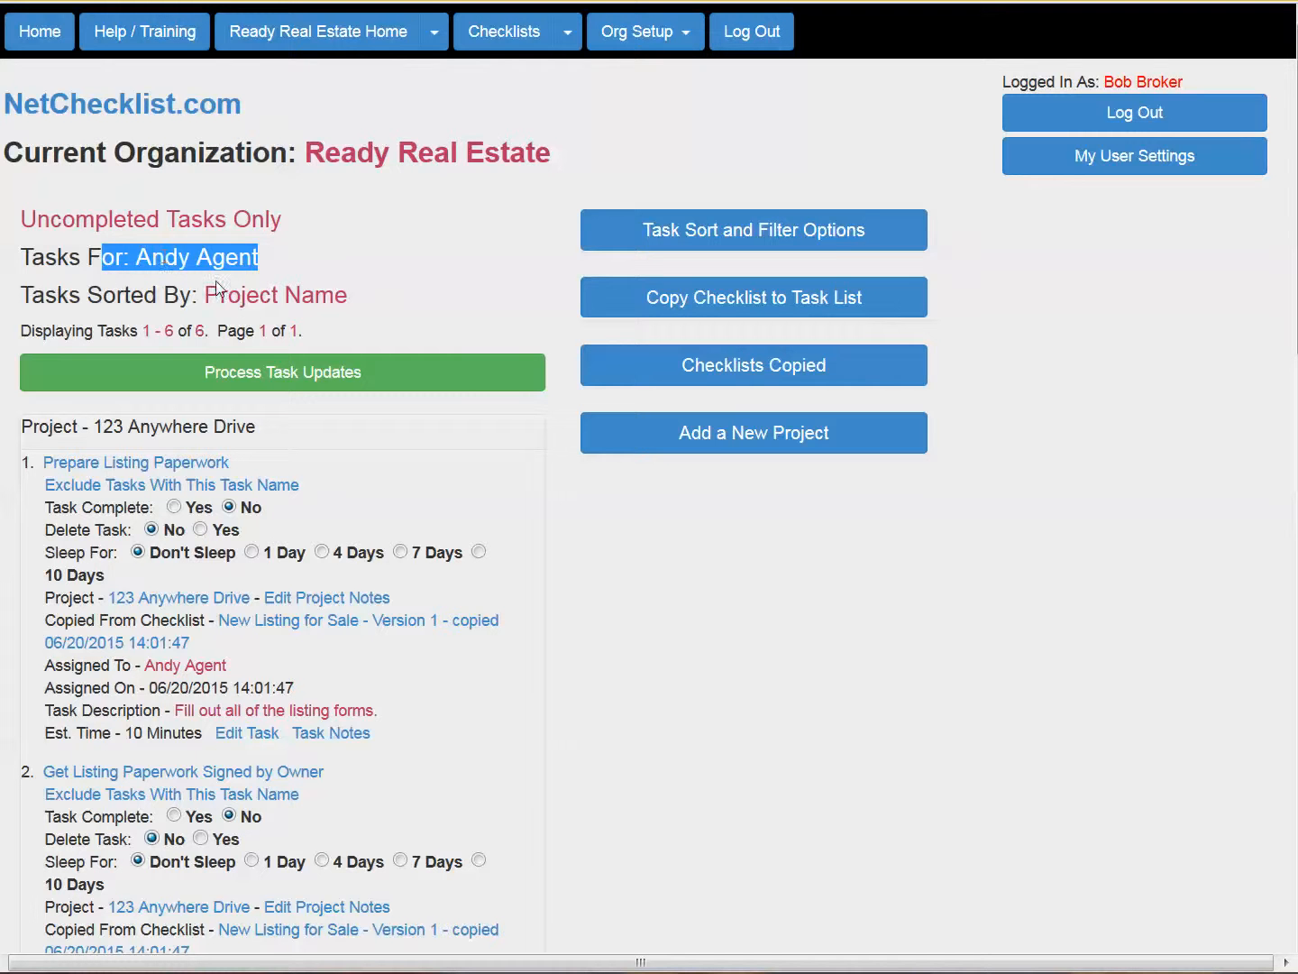
{"action": "left_click", "coordinate": [429, 281]}
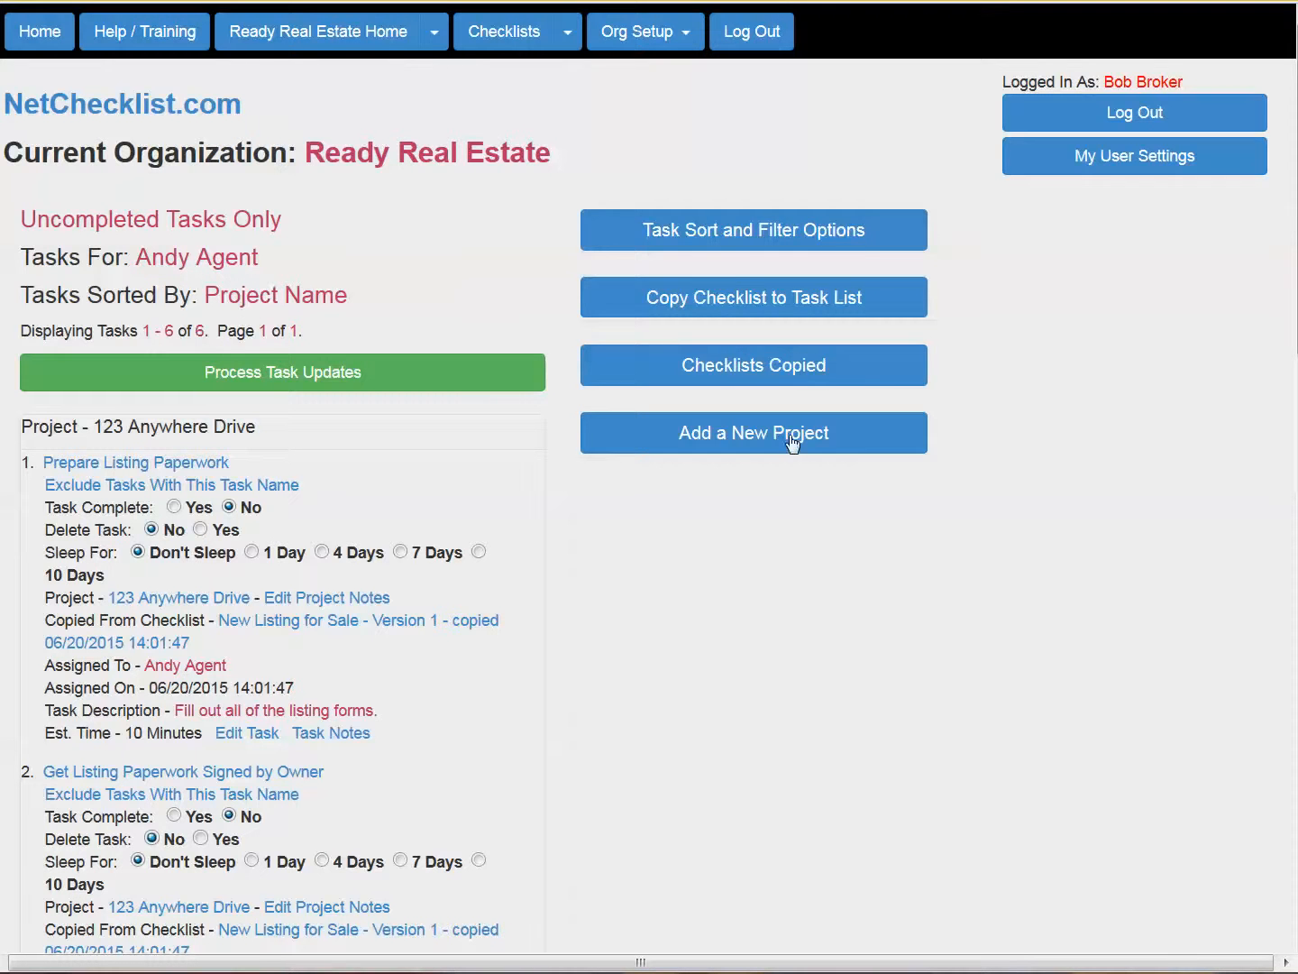
- Set the user filter back to Tasks for All Users and review the project's tasks and the user assigned to each
{"action": "left_click", "coordinate": [730, 246]}
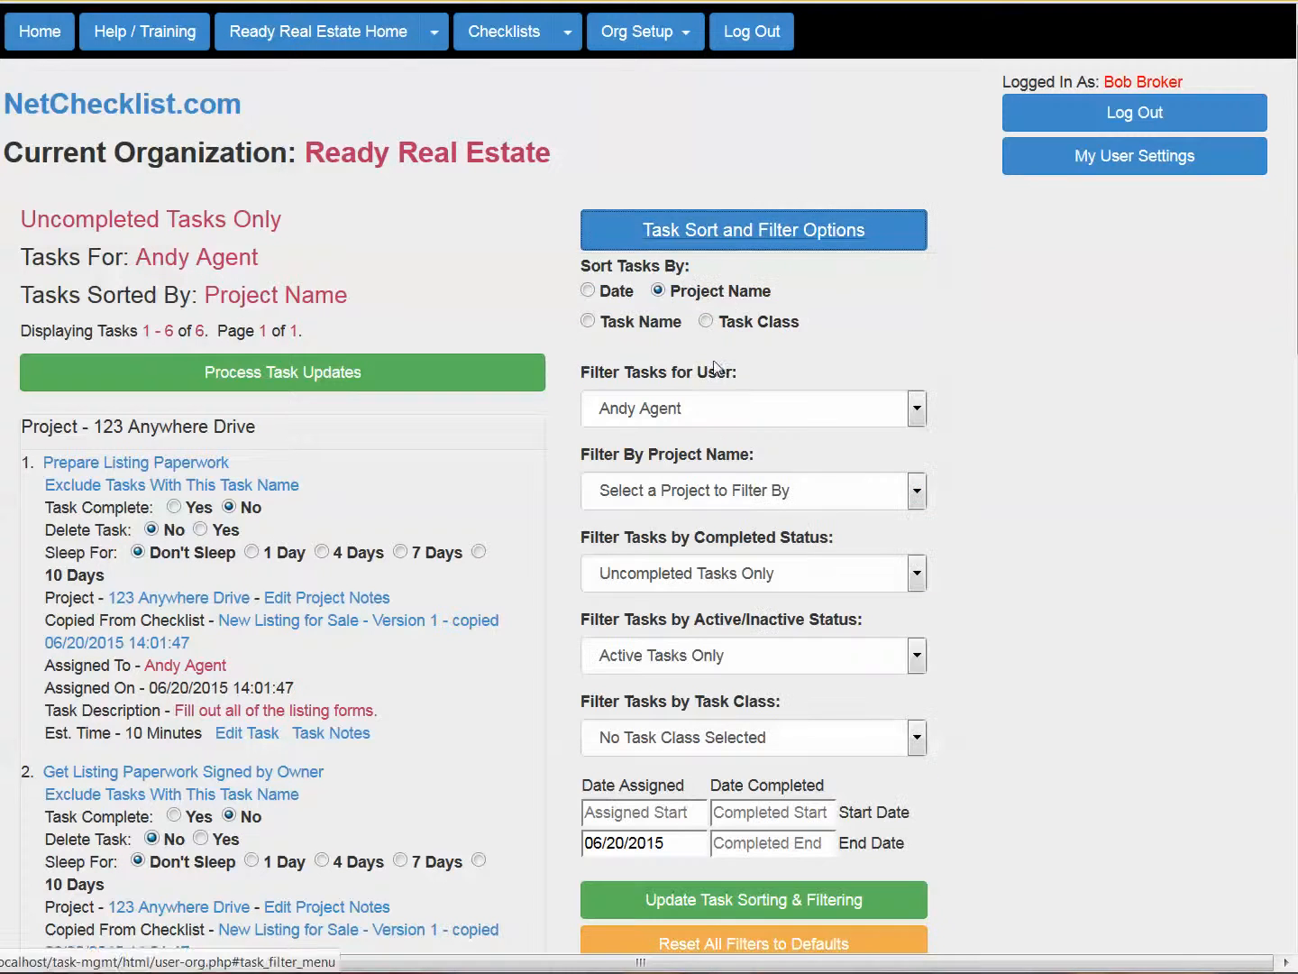
{"action": "left_click", "coordinate": [703, 417]}
{"action": "left_click", "coordinate": [689, 439]}
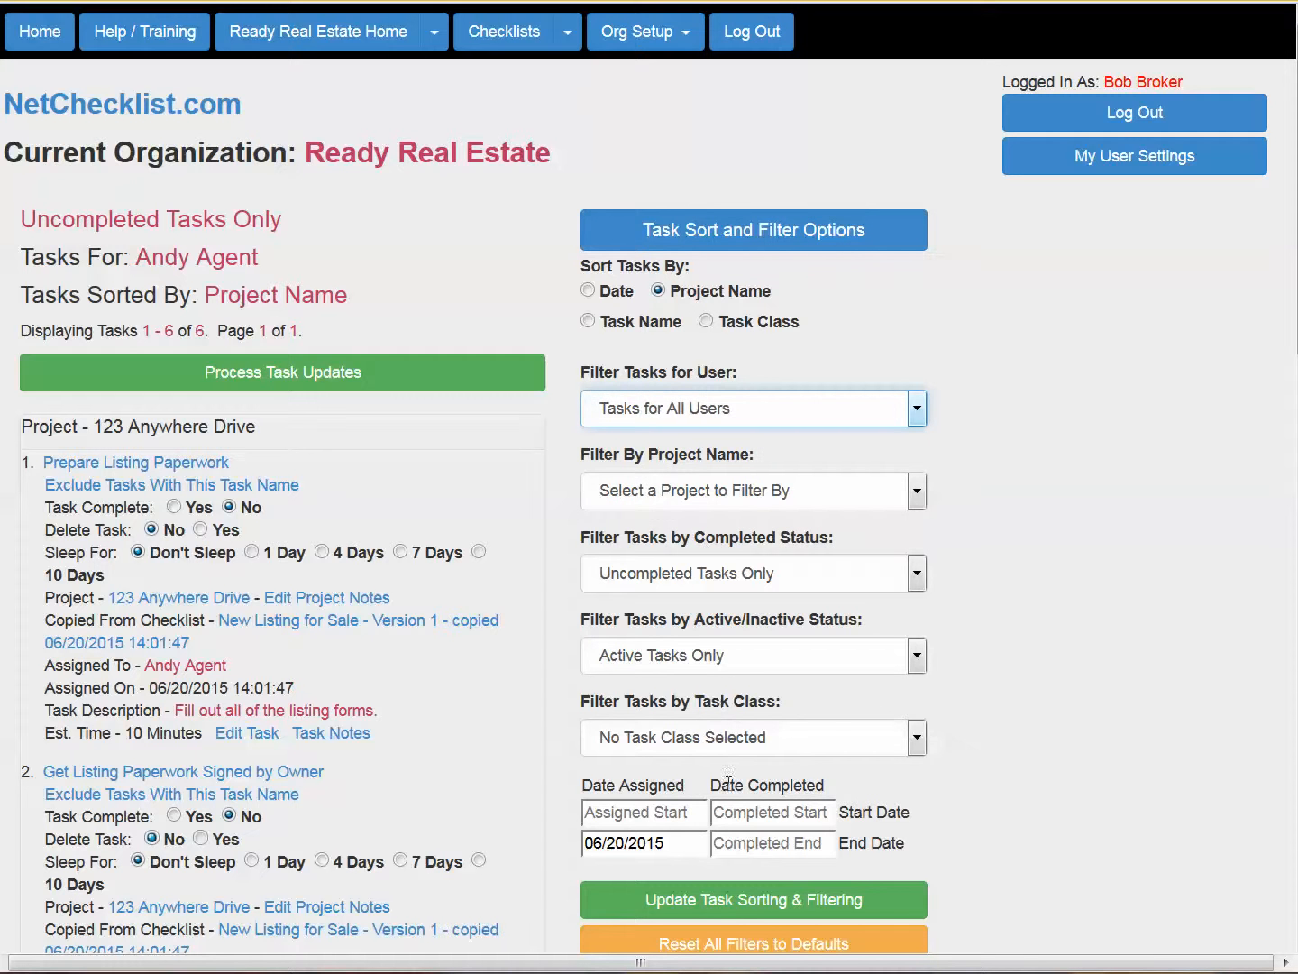
{"action": "left_click", "coordinate": [753, 899]}
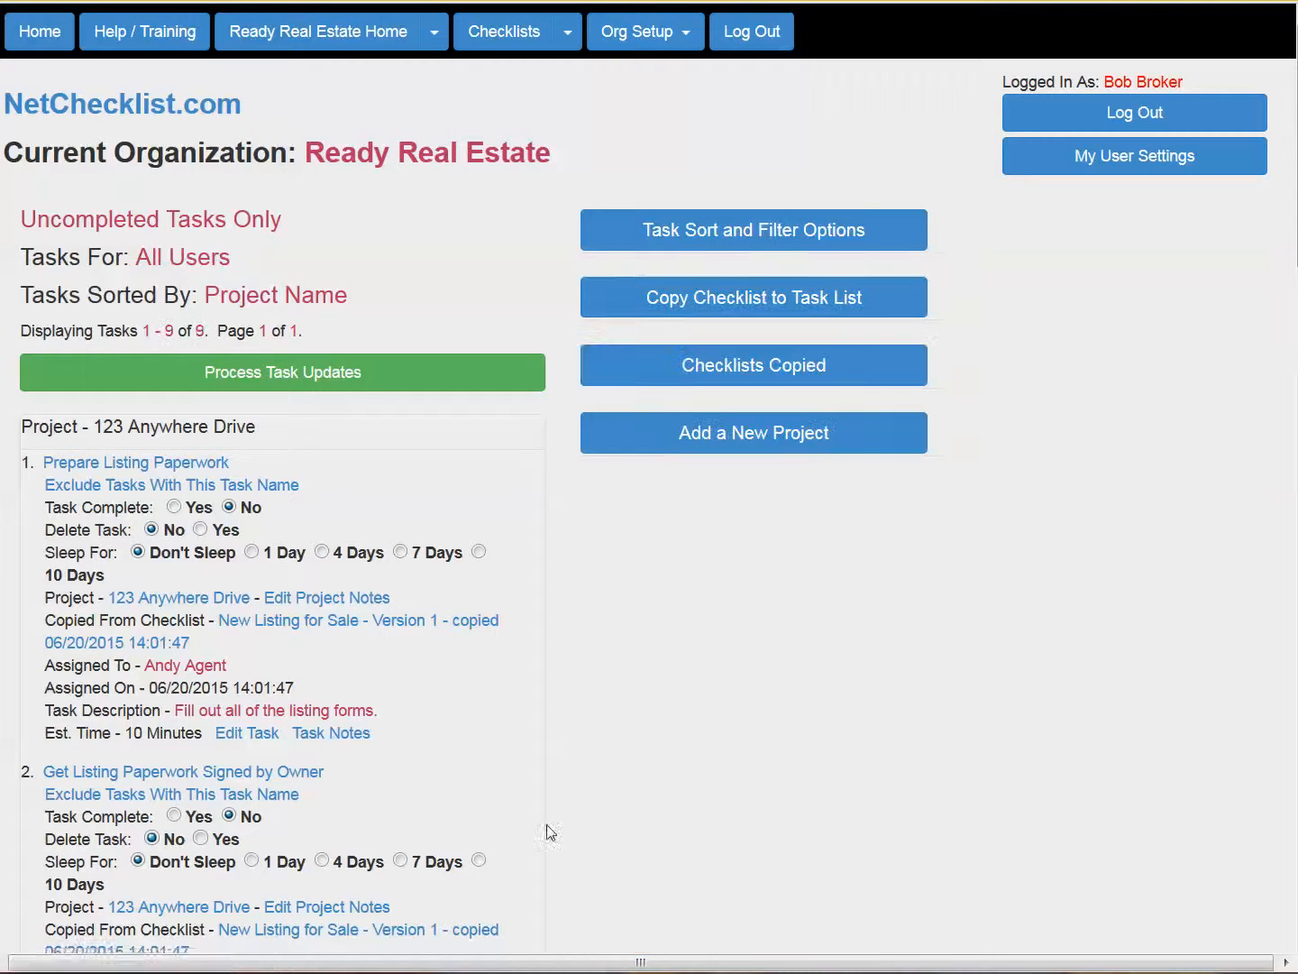
{"action": "left_click_drag", "start_coordinate": [131, 330], "coordinate": [297, 332]}
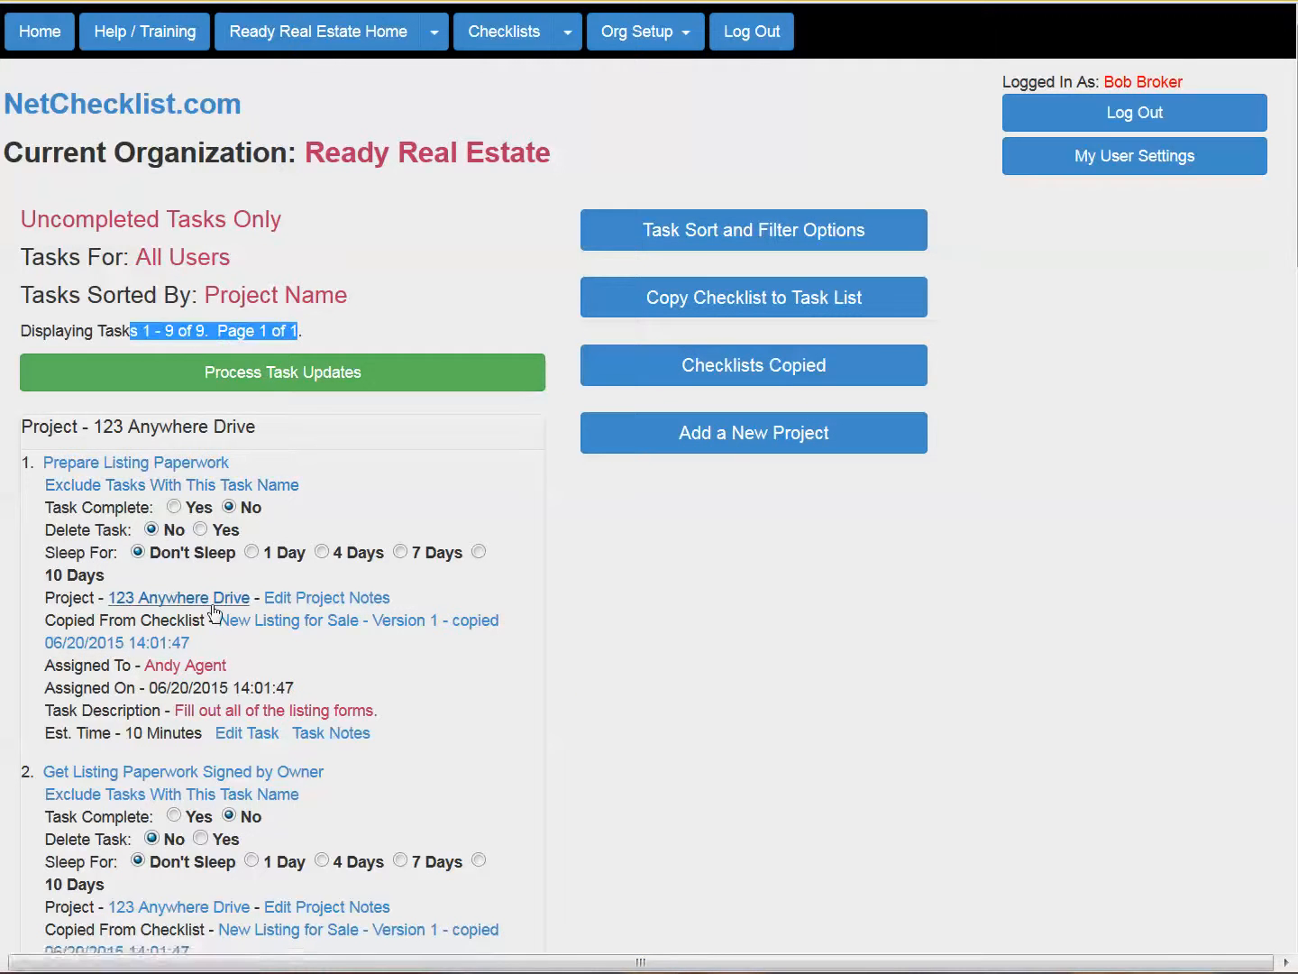
{"action": "scroll", "coordinate": [270, 626], "scroll_direction": "down", "scroll_amount": 8}
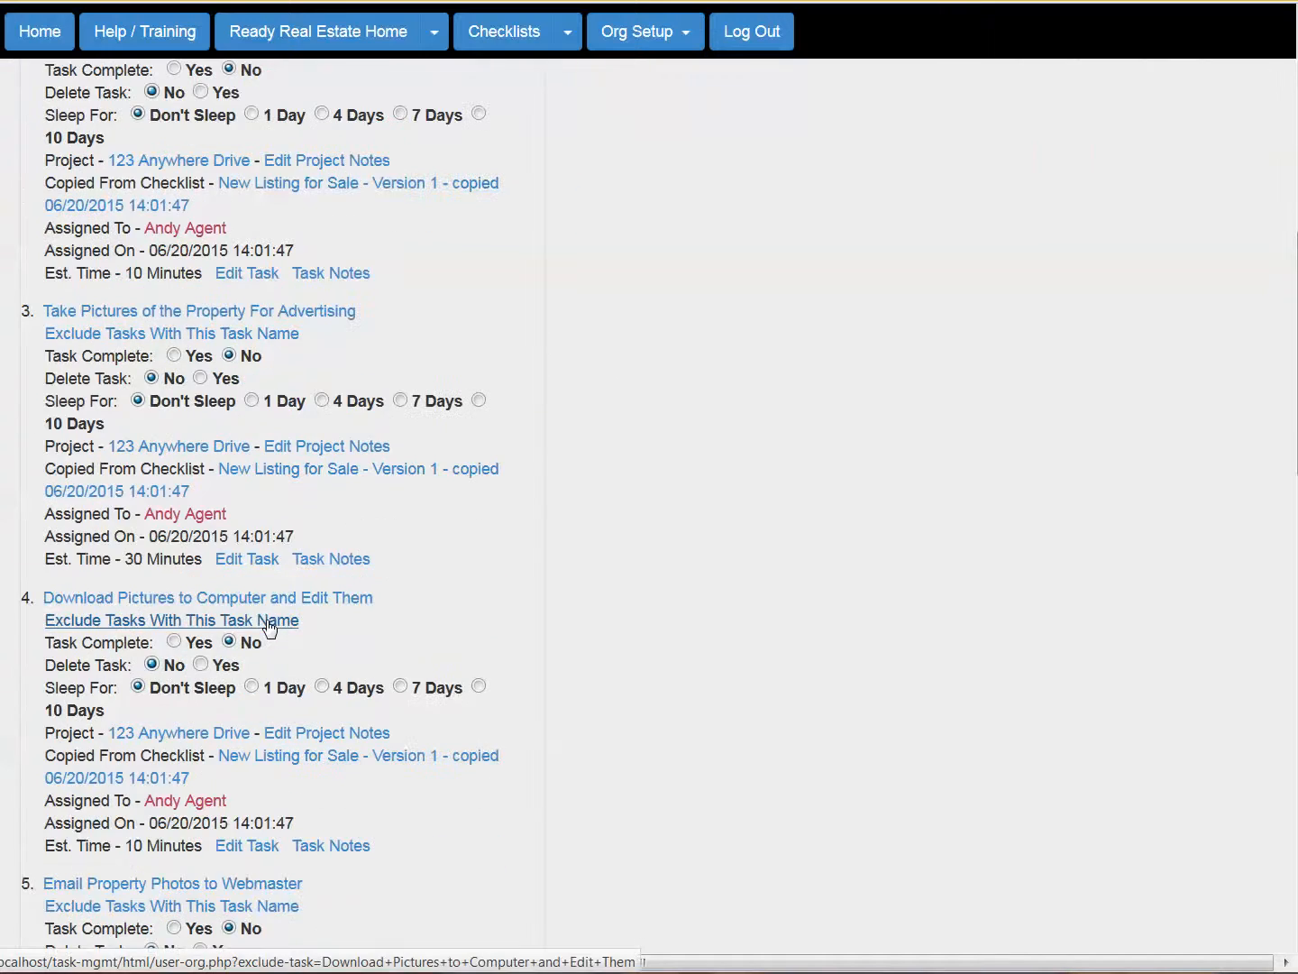
{"action": "scroll", "coordinate": [200, 779], "scroll_direction": "down", "scroll_amount": 7}
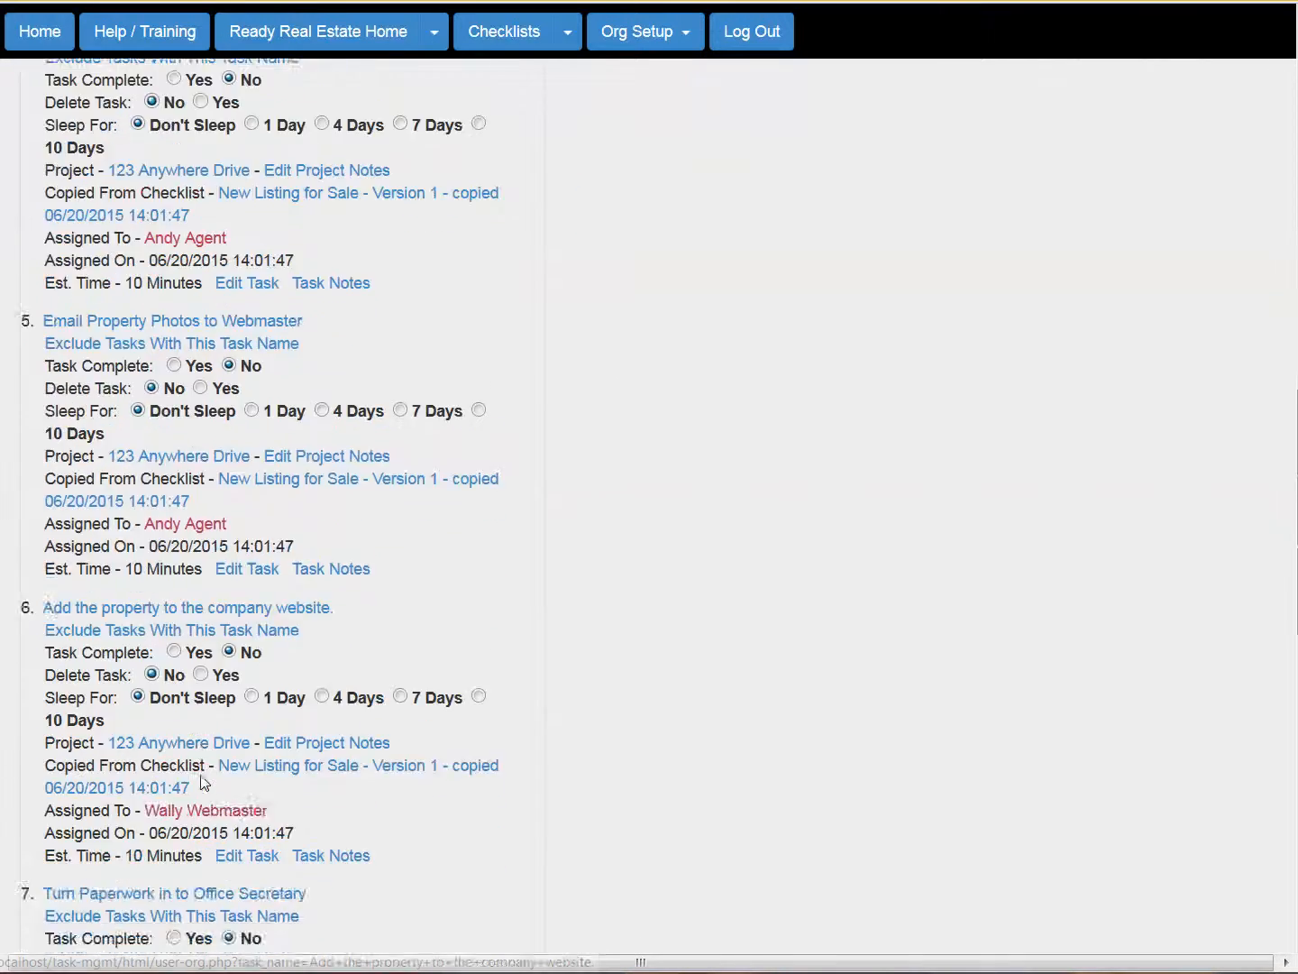
{"action": "scroll", "coordinate": [210, 577], "scroll_direction": "down", "scroll_amount": 8}
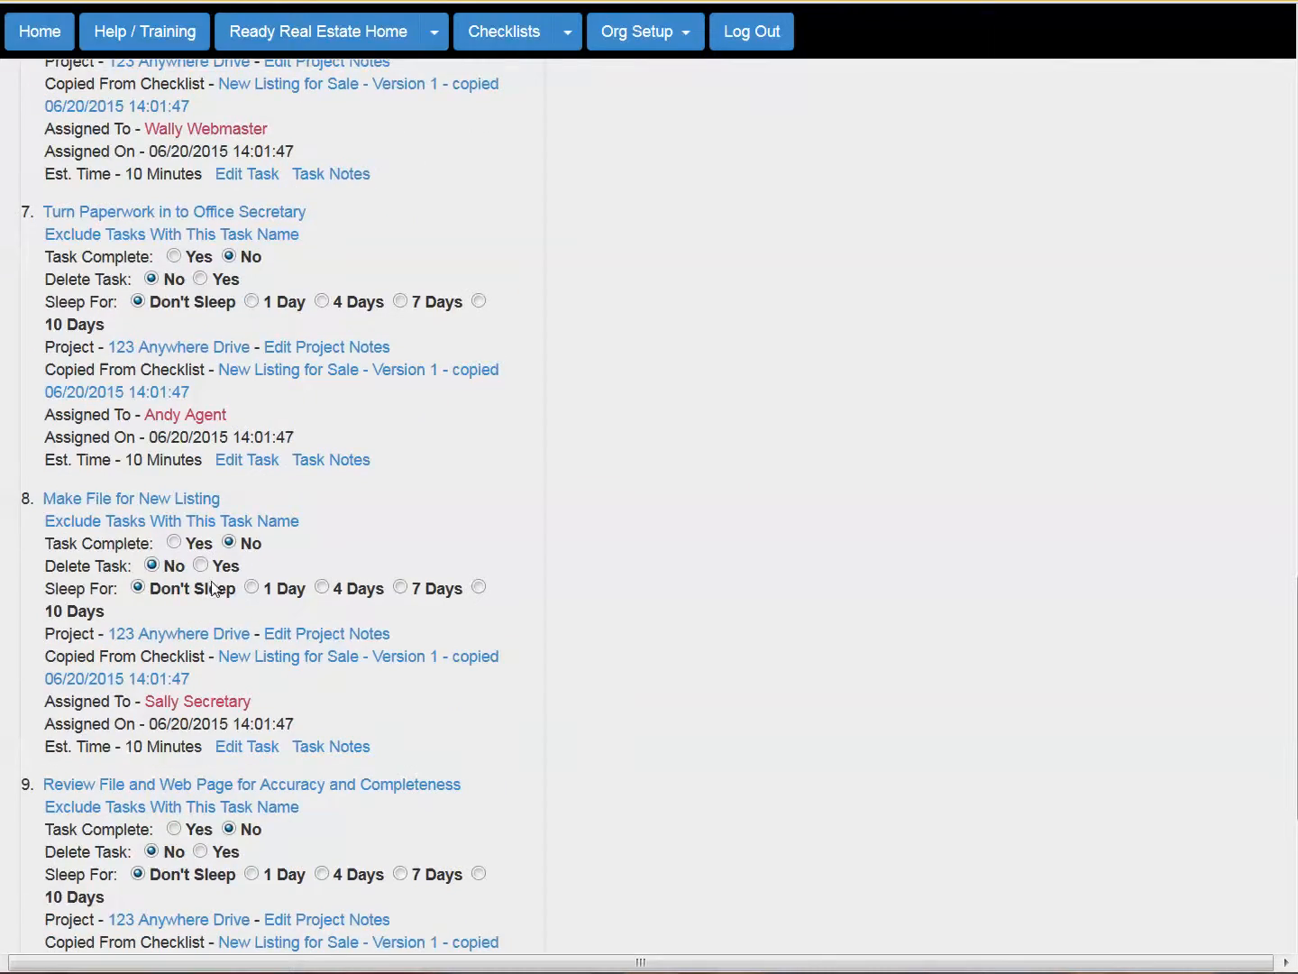
{"action": "scroll", "coordinate": [216, 586], "scroll_direction": "up", "scroll_amount": 9}
{"action": "scroll", "coordinate": [225, 596], "scroll_direction": "up", "scroll_amount": 11}
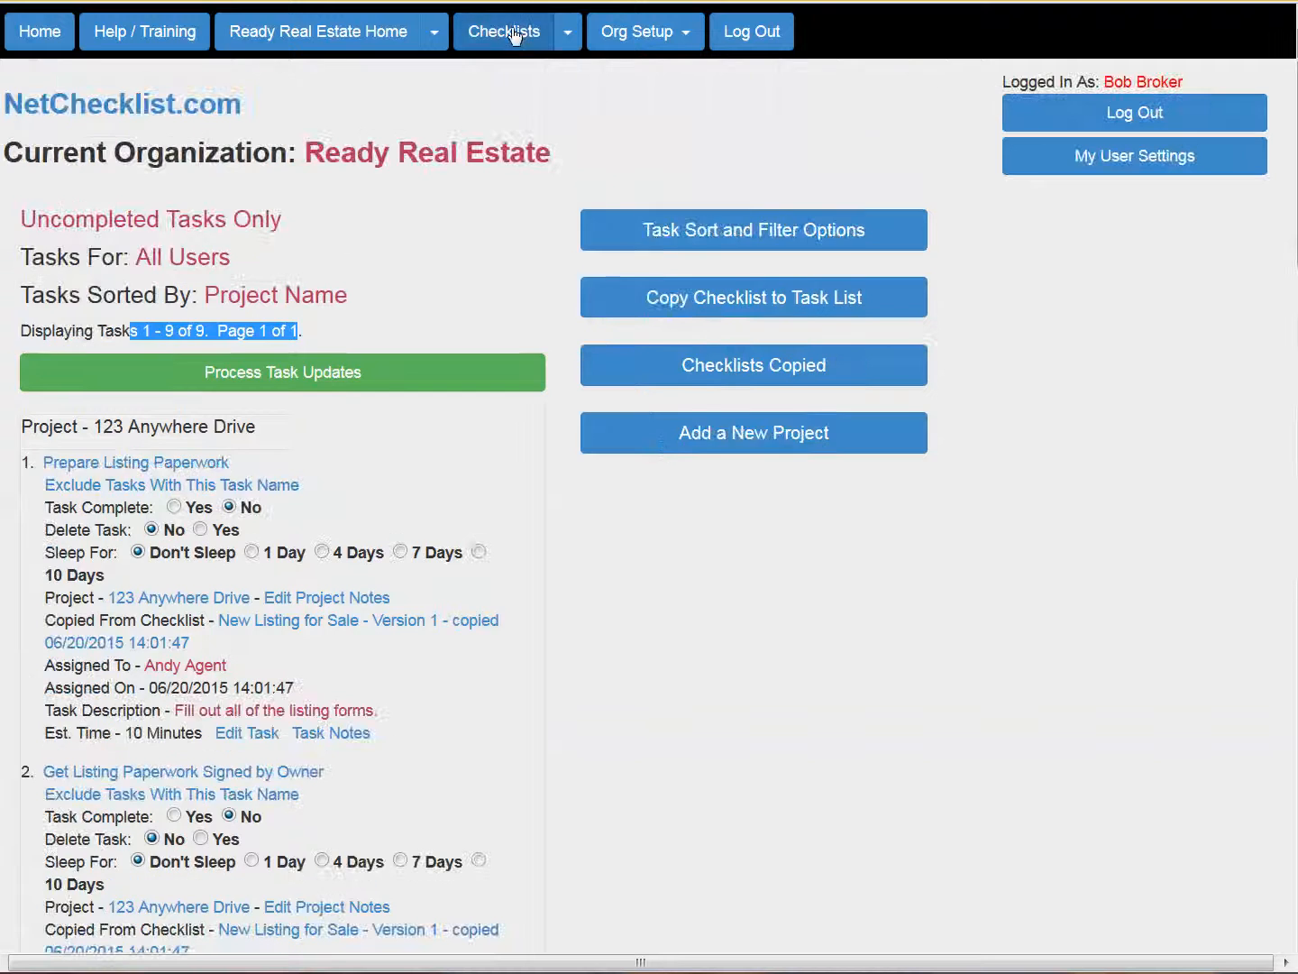
- Open the New Listing for Sale - Version 1 checklist and examine which user its items are assigned to
{"action": "left_click", "coordinate": [504, 32]}
{"action": "left_click", "coordinate": [681, 504]}
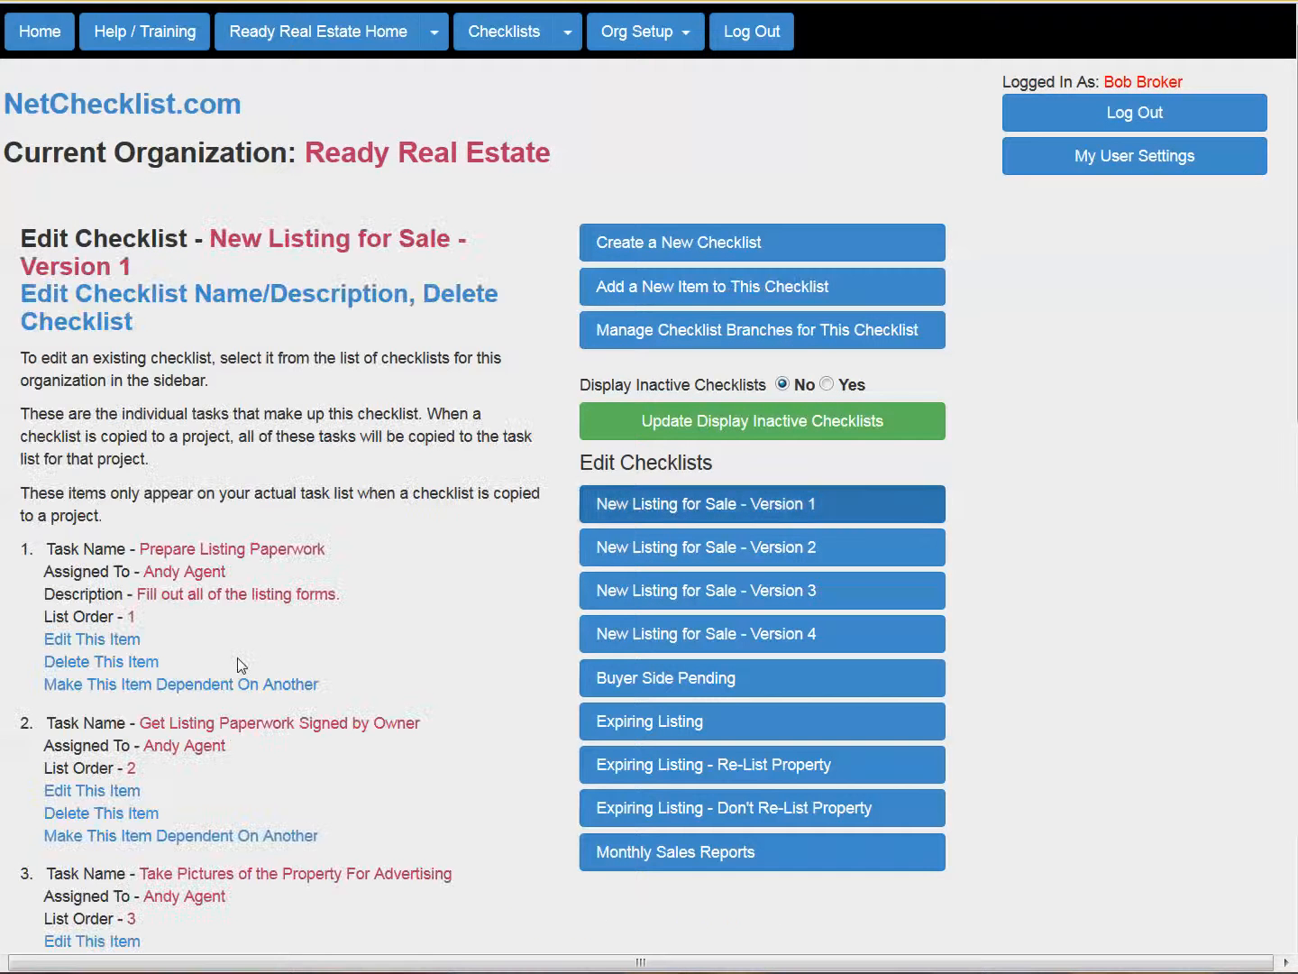
{"action": "scroll", "coordinate": [241, 666], "scroll_direction": "down", "scroll_amount": 4}
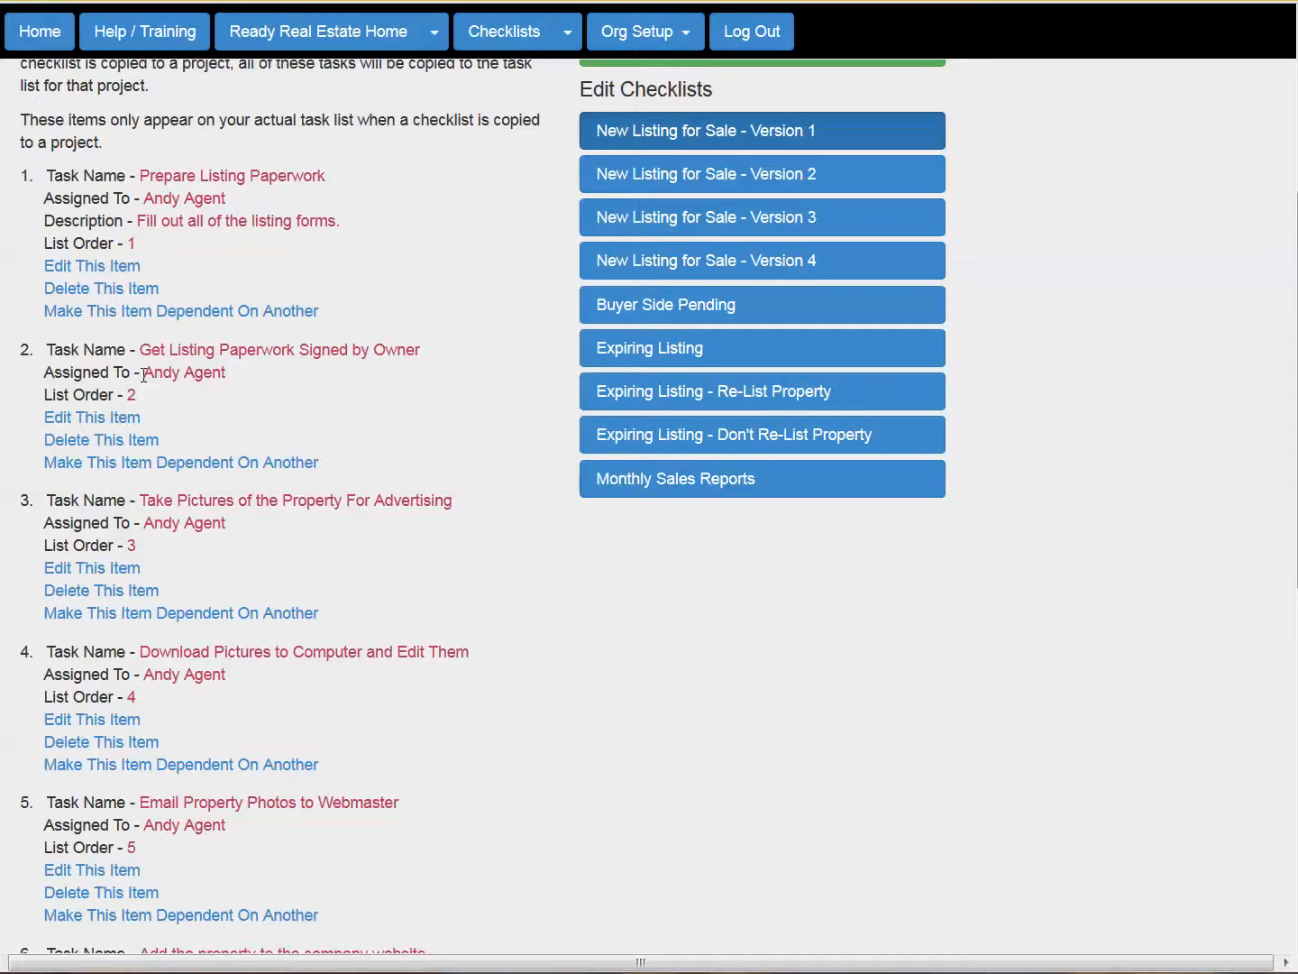
{"action": "left_click_drag", "start_coordinate": [142, 372], "coordinate": [266, 379]}
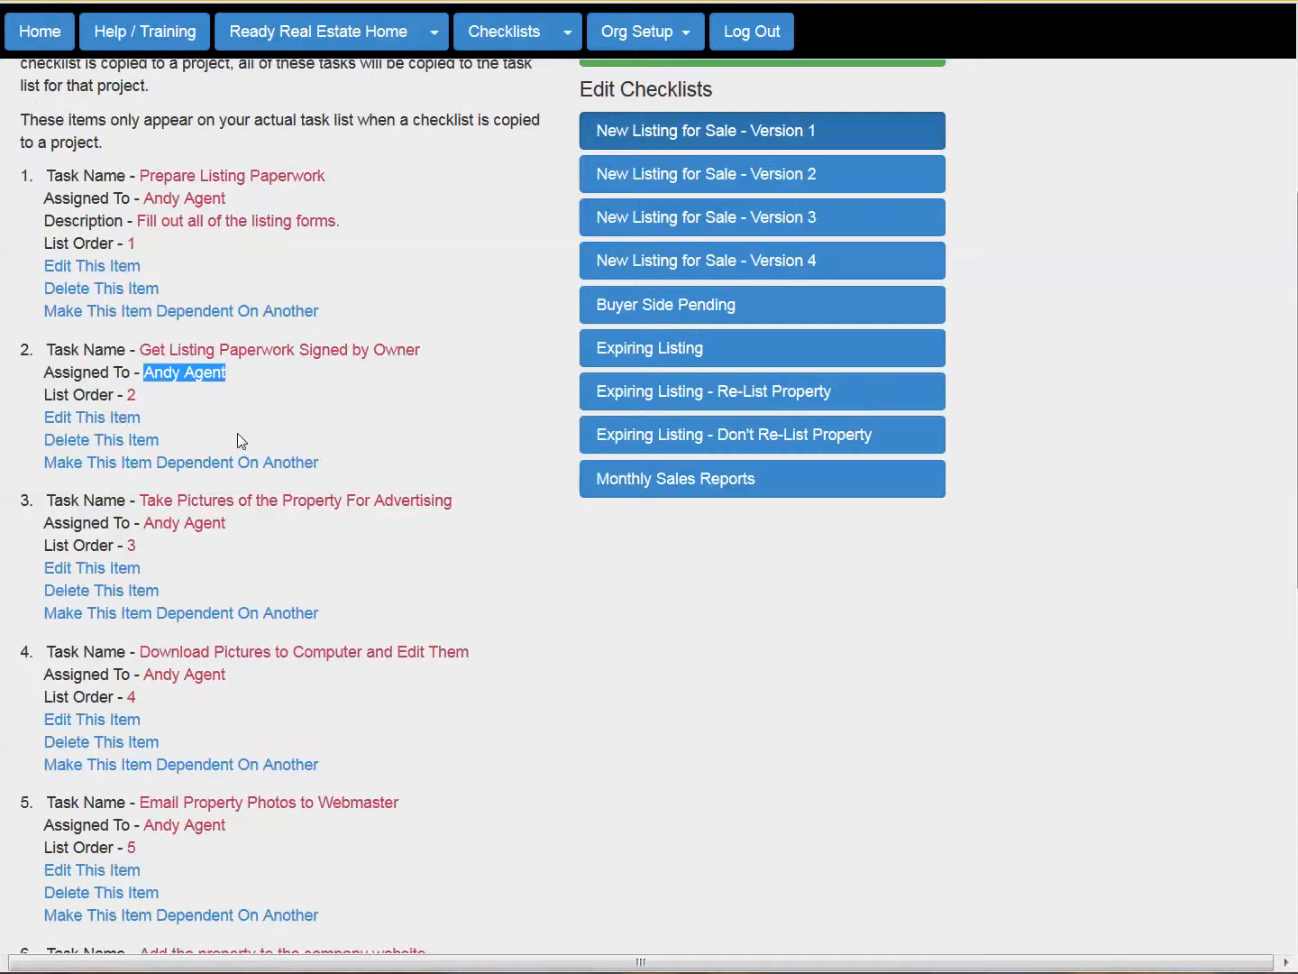
{"action": "scroll", "coordinate": [241, 441], "scroll_direction": "up", "scroll_amount": 5}
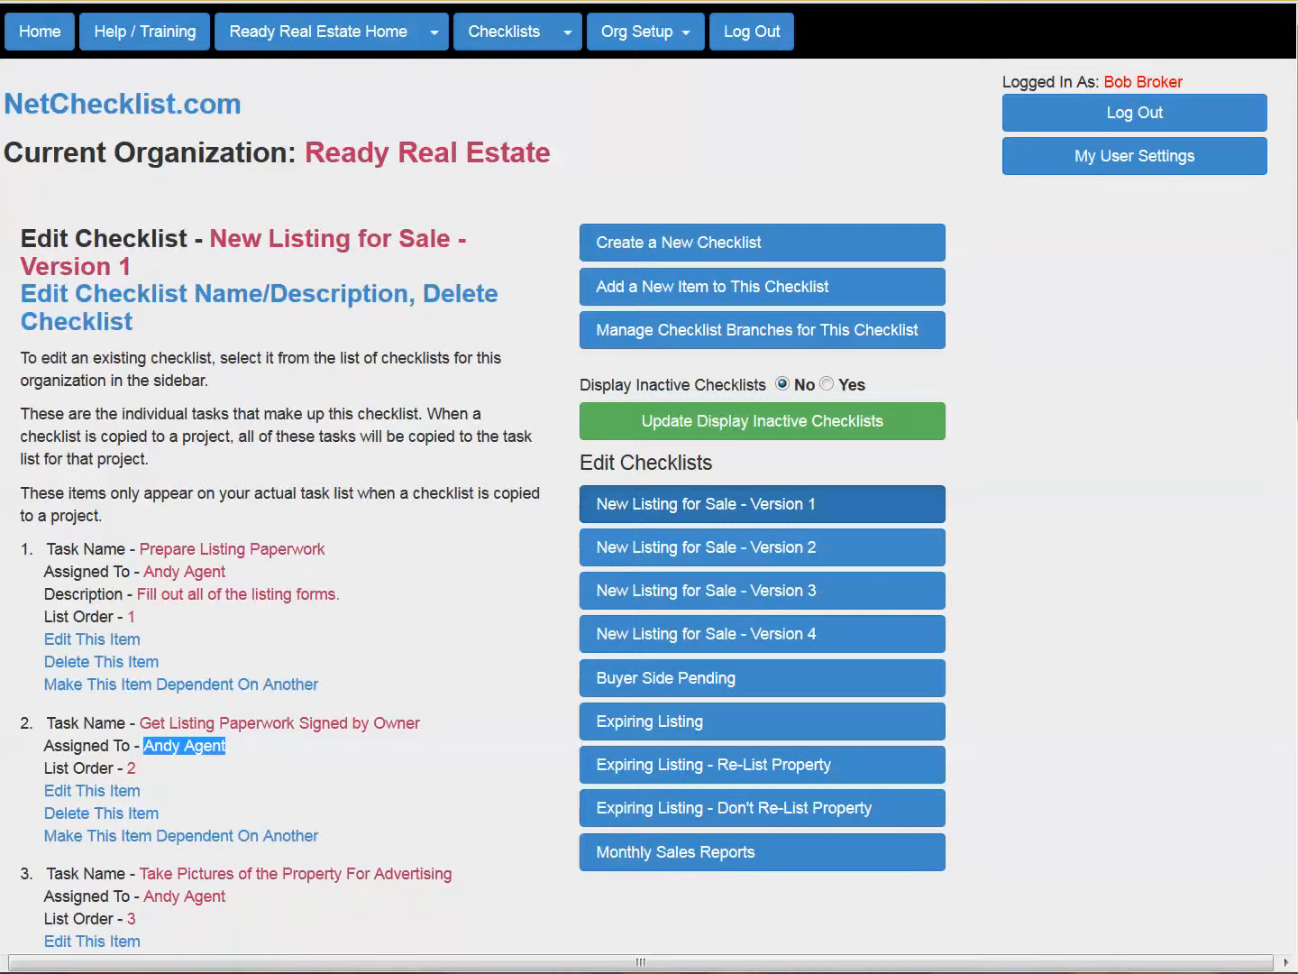
- Delete the New Listing for Sale - Version 1 copy made for 123 Anywhere Drive together with all of its tasks
{"action": "left_click", "coordinate": [568, 31]}
{"action": "left_click", "coordinate": [533, 104]}
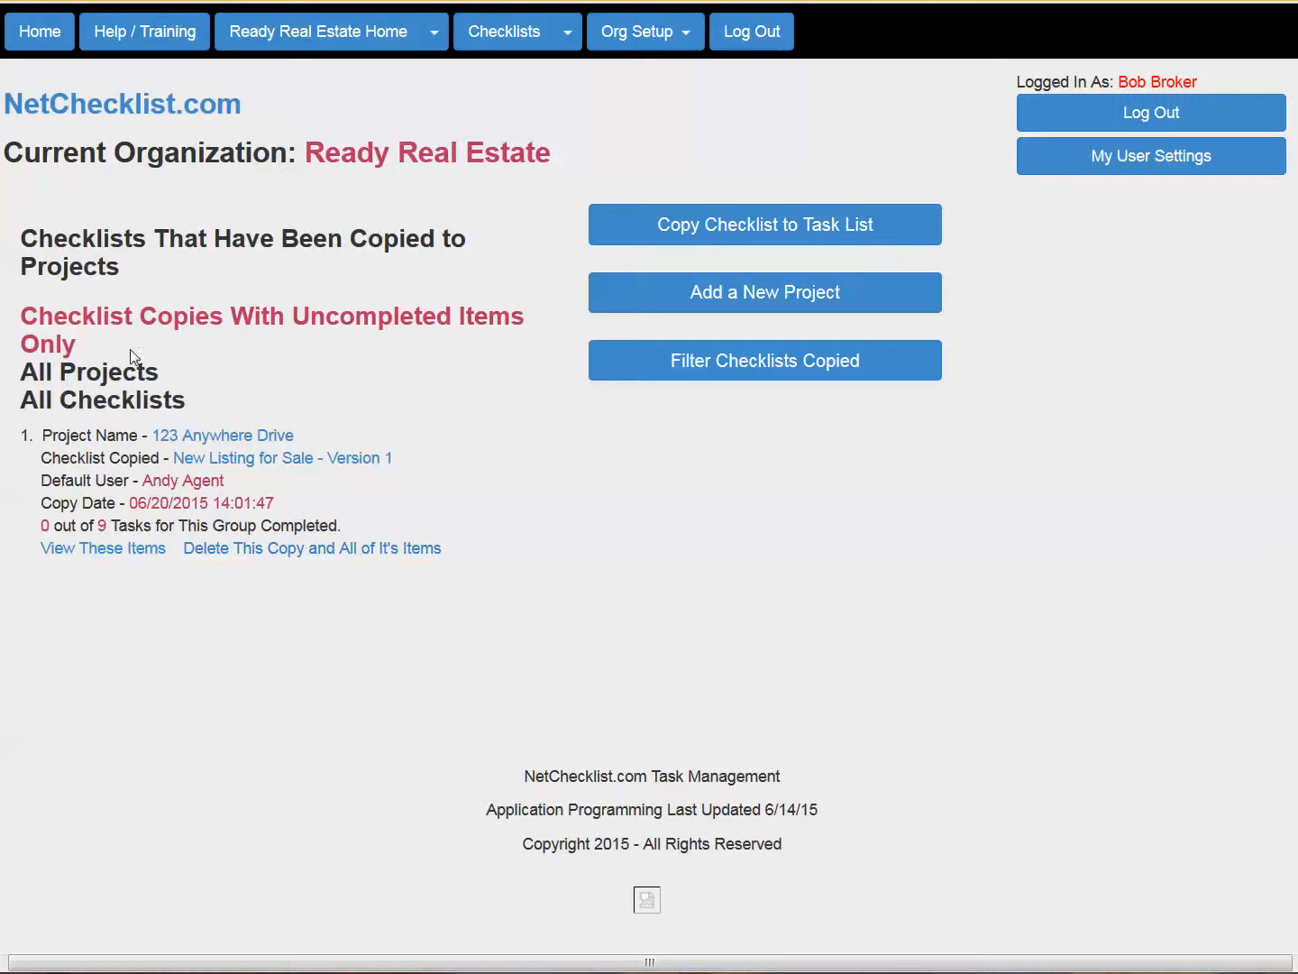
{"action": "left_click", "coordinate": [334, 552]}
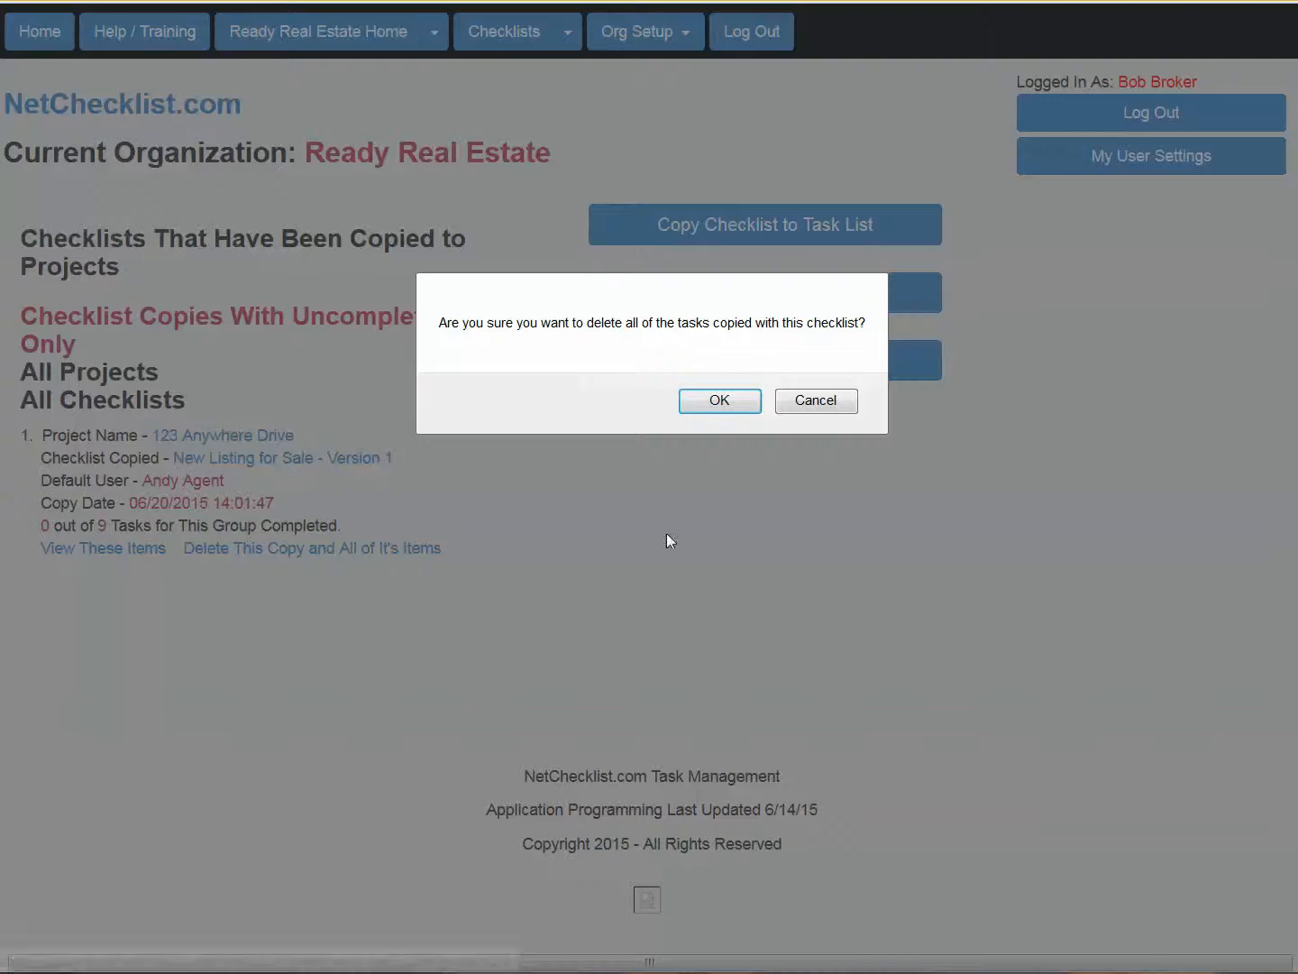
{"action": "left_click", "coordinate": [717, 403]}
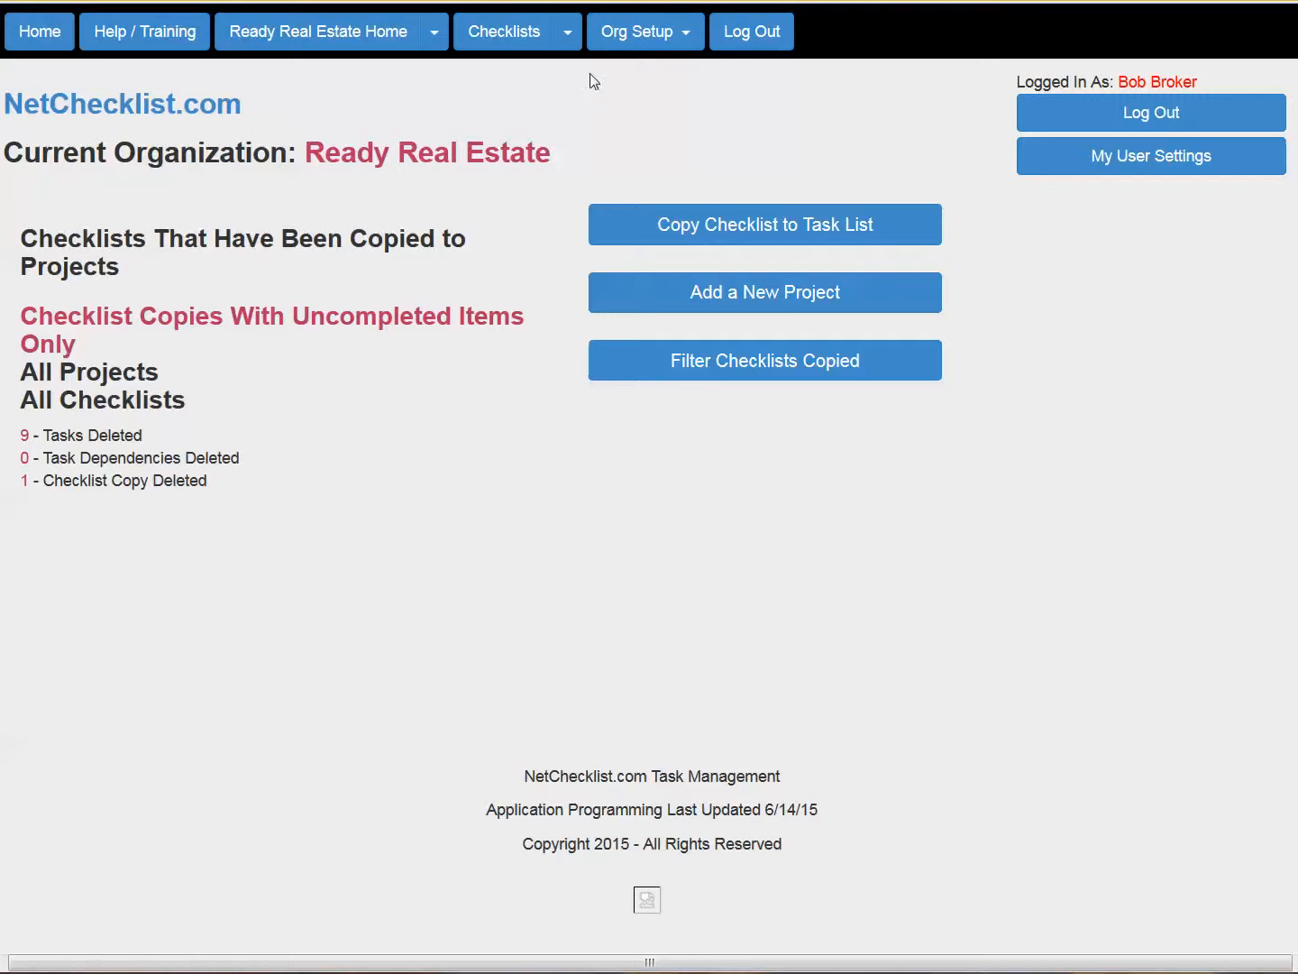
- Open the New Listing for Sale - Version 2 checklist and examine the user assignment of its first items
{"action": "left_click", "coordinate": [497, 37]}
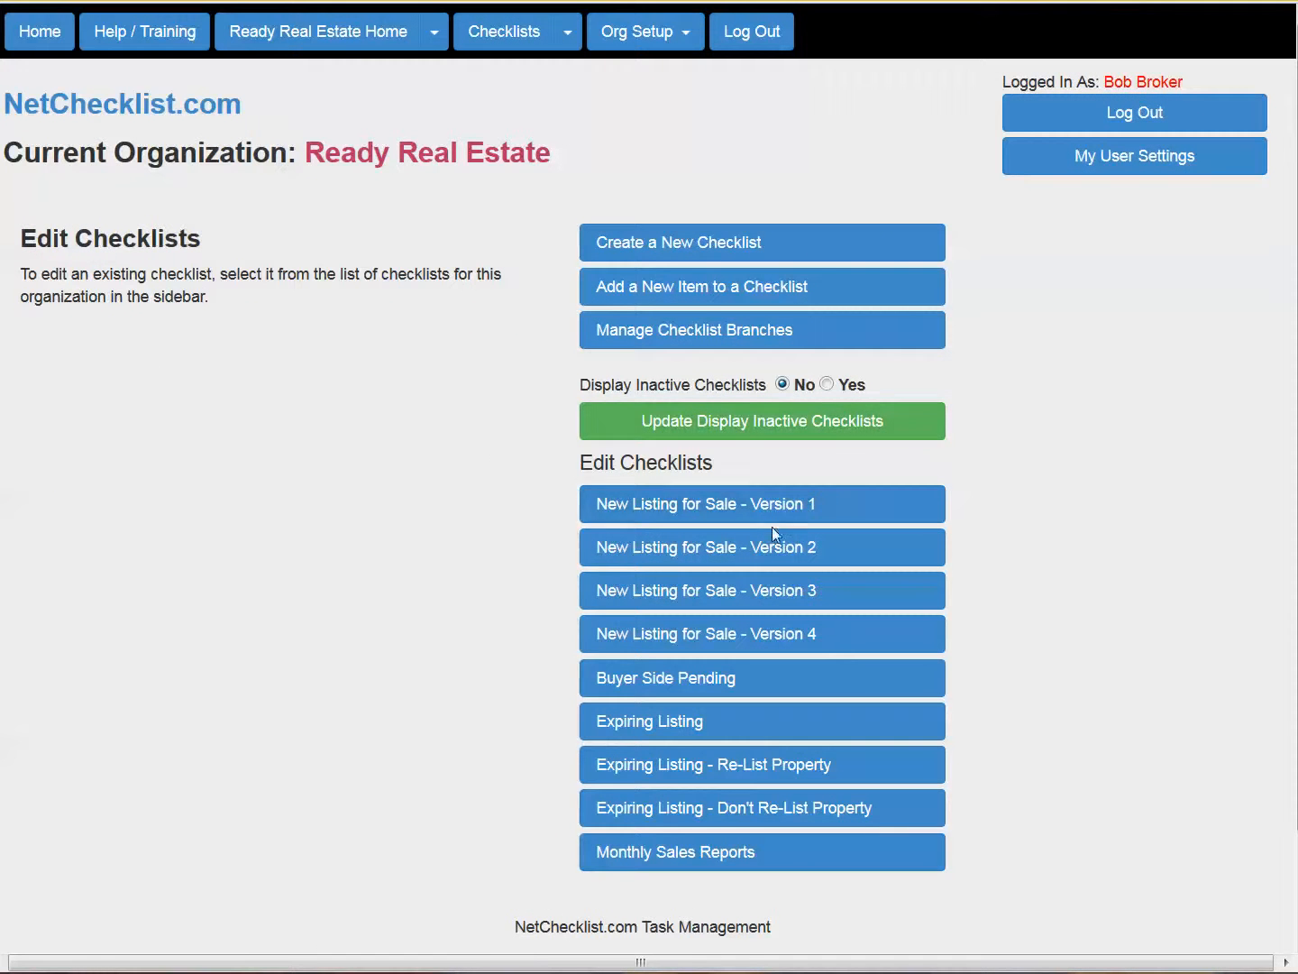
{"action": "left_click", "coordinate": [711, 548]}
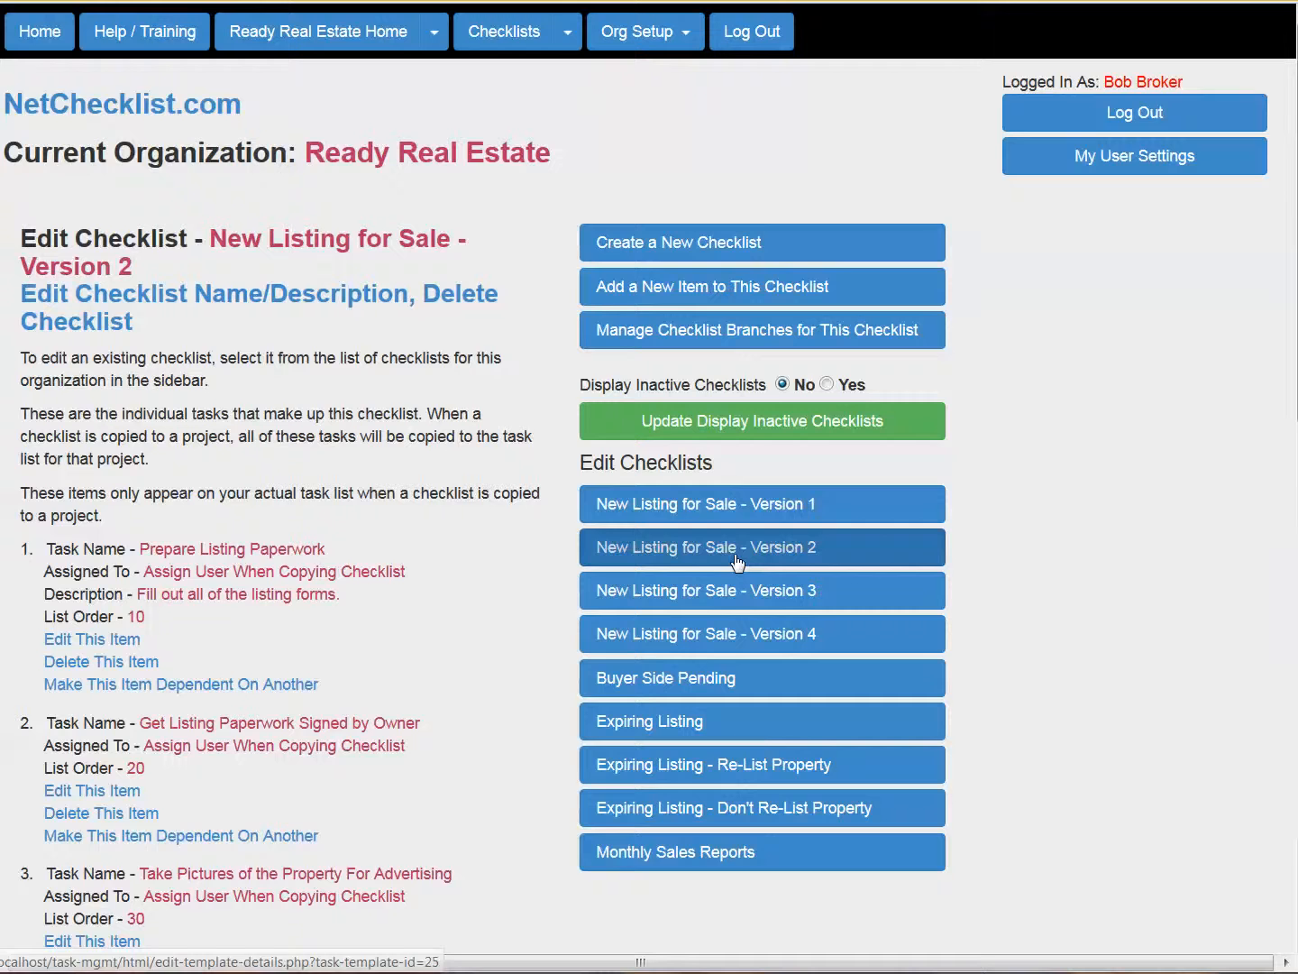
{"action": "scroll", "coordinate": [379, 650], "scroll_direction": "down", "scroll_amount": 1}
{"action": "scroll", "coordinate": [380, 650], "scroll_direction": "down", "scroll_amount": 4}
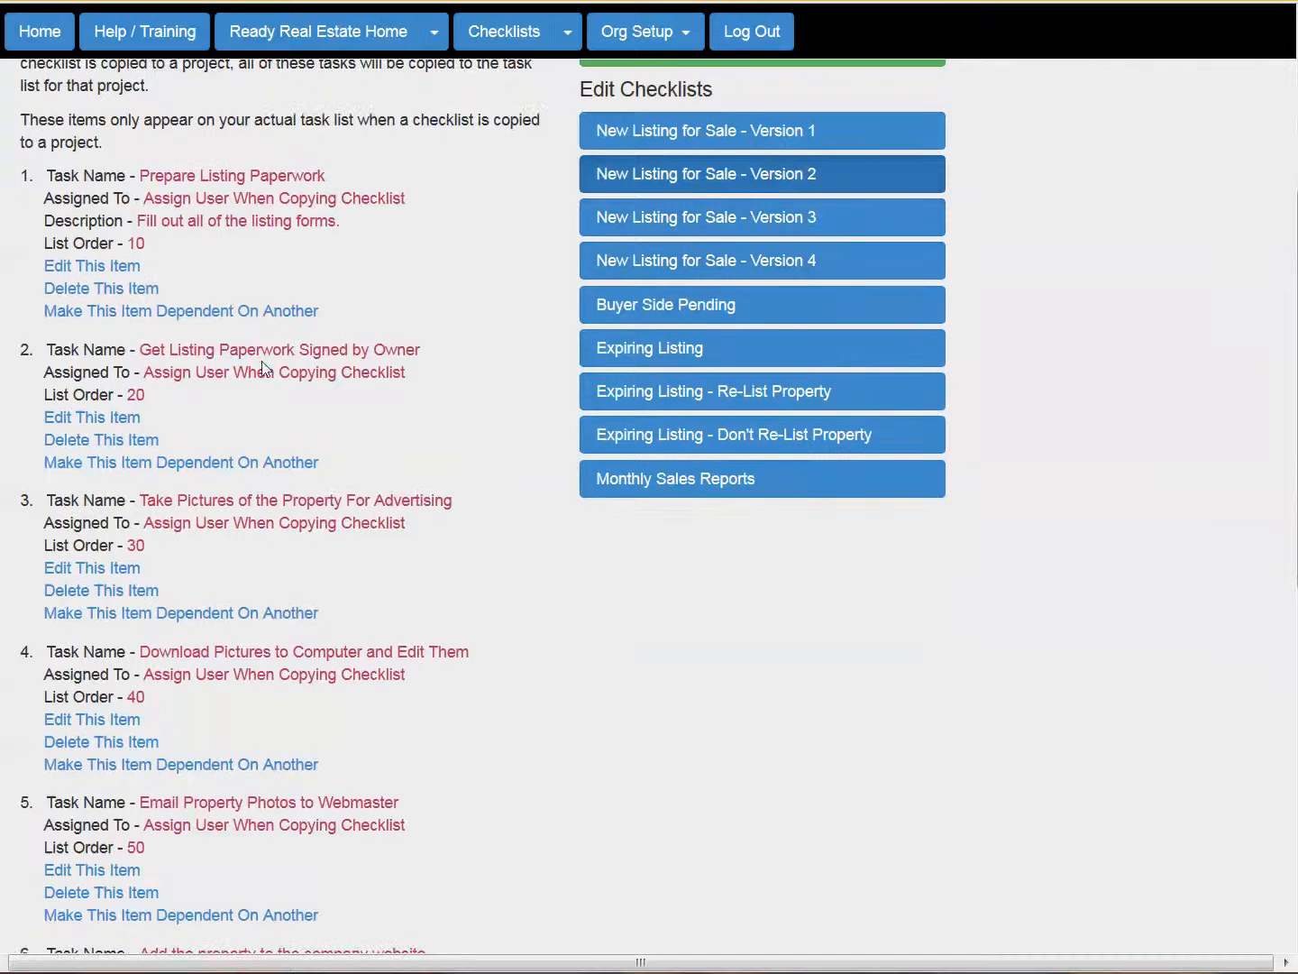
{"action": "left_click_drag", "start_coordinate": [144, 195], "coordinate": [443, 202]}
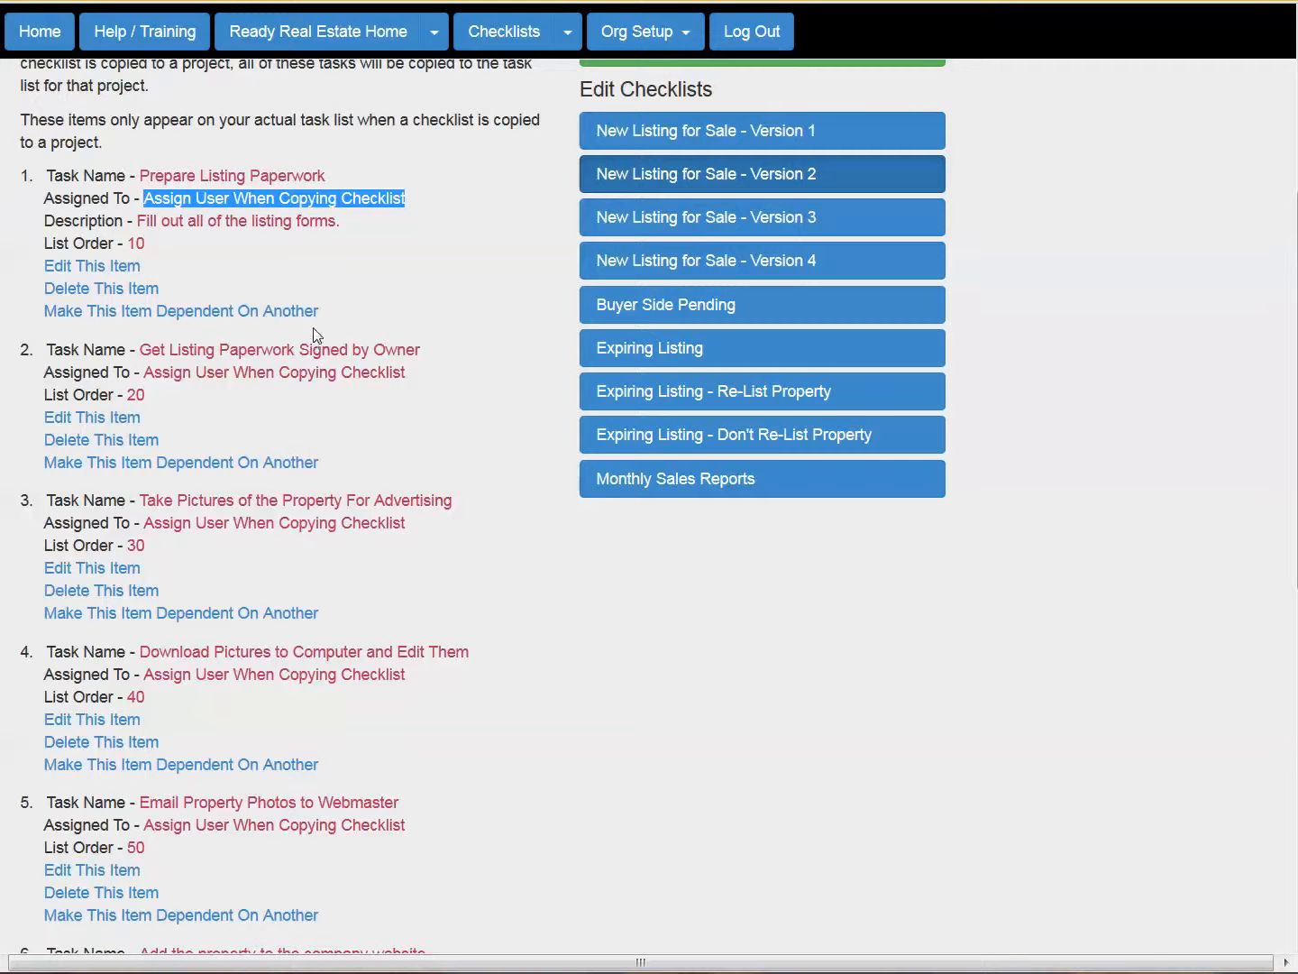
- In the Version 2 checklist, check who is assigned to the company website, Make File for New Listing and final review items
{"action": "scroll", "coordinate": [275, 303], "scroll_direction": "down", "scroll_amount": 8}
{"action": "scroll", "coordinate": [280, 301], "scroll_direction": "up", "scroll_amount": 3}
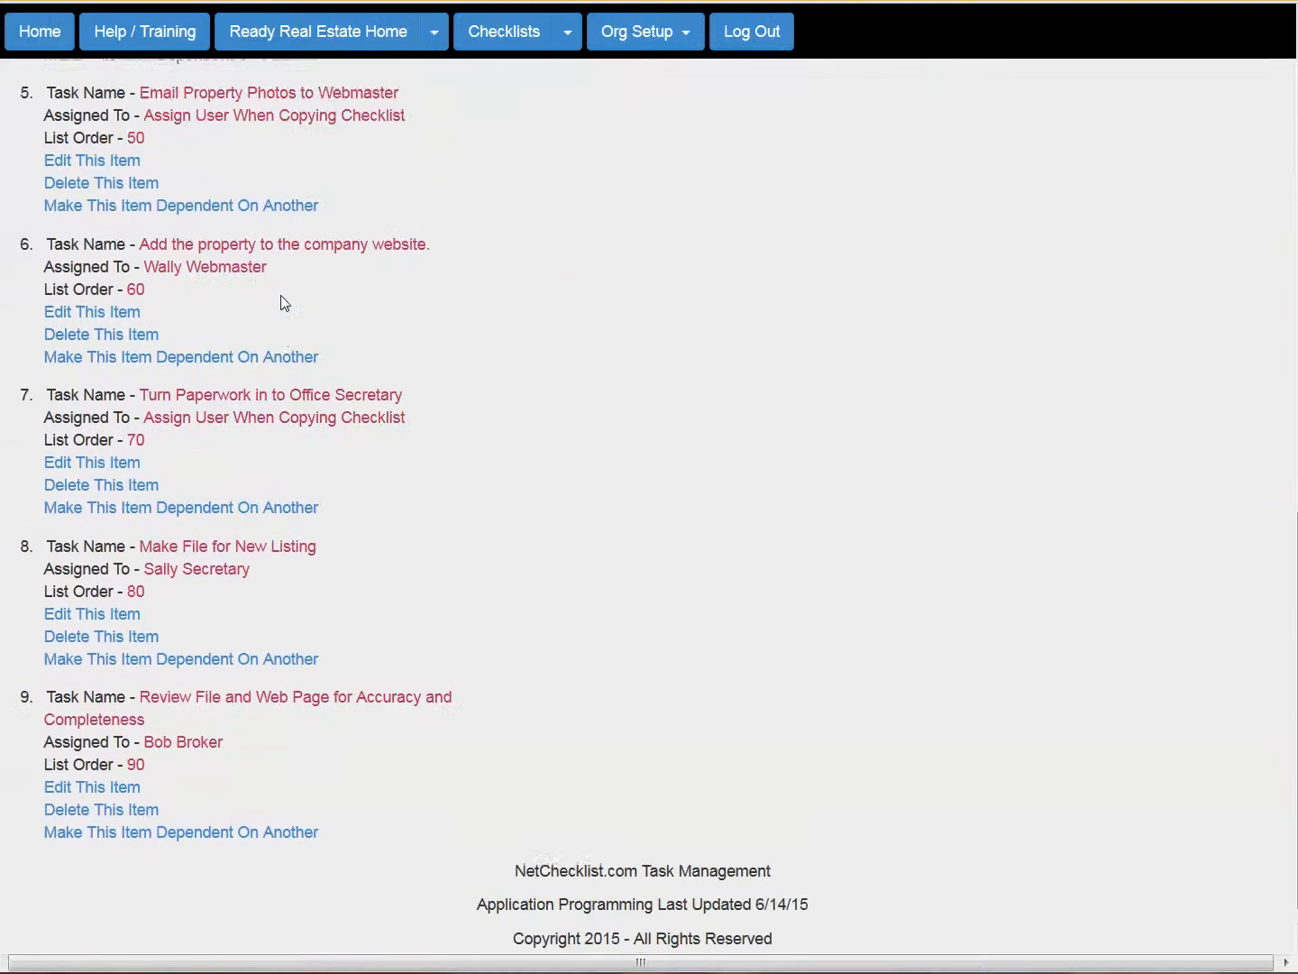
{"action": "left_click_drag", "start_coordinate": [141, 330], "coordinate": [423, 331]}
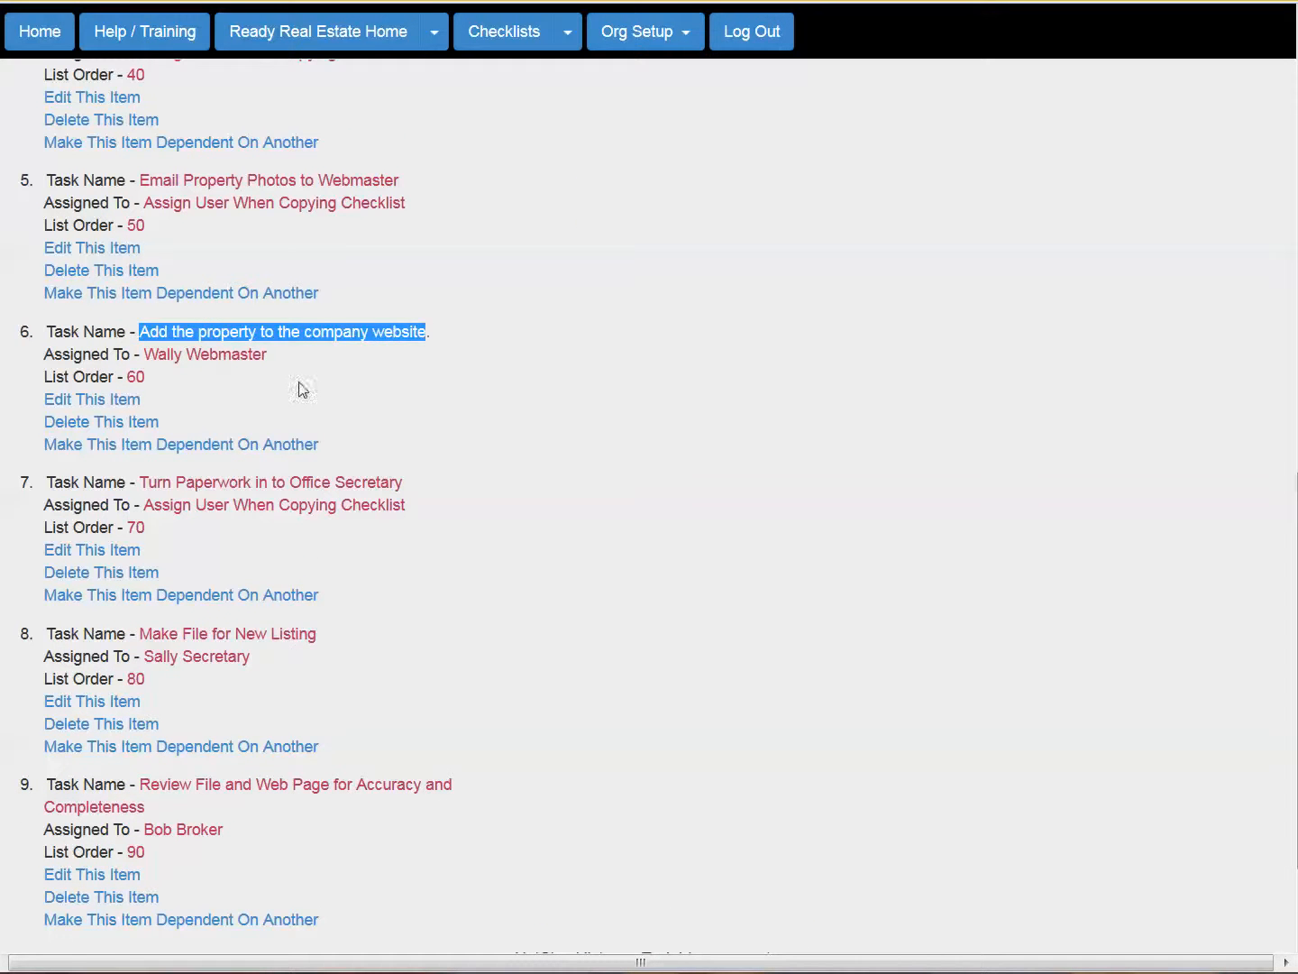
{"action": "left_click", "coordinate": [266, 369]}
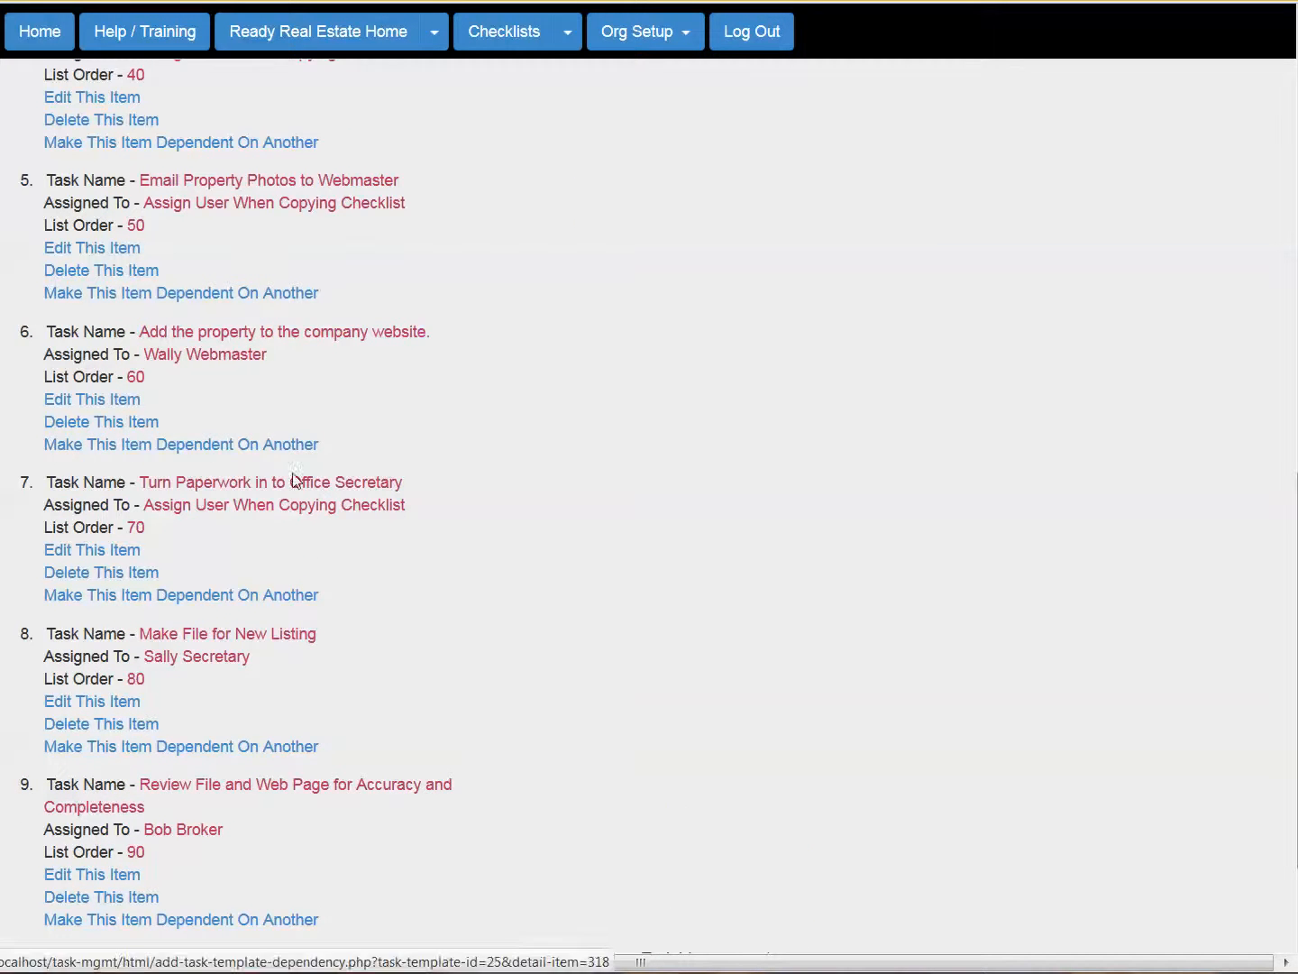
{"action": "scroll", "coordinate": [288, 448], "scroll_direction": "down", "scroll_amount": 3}
{"action": "left_click_drag", "start_coordinate": [151, 489], "coordinate": [320, 489]}
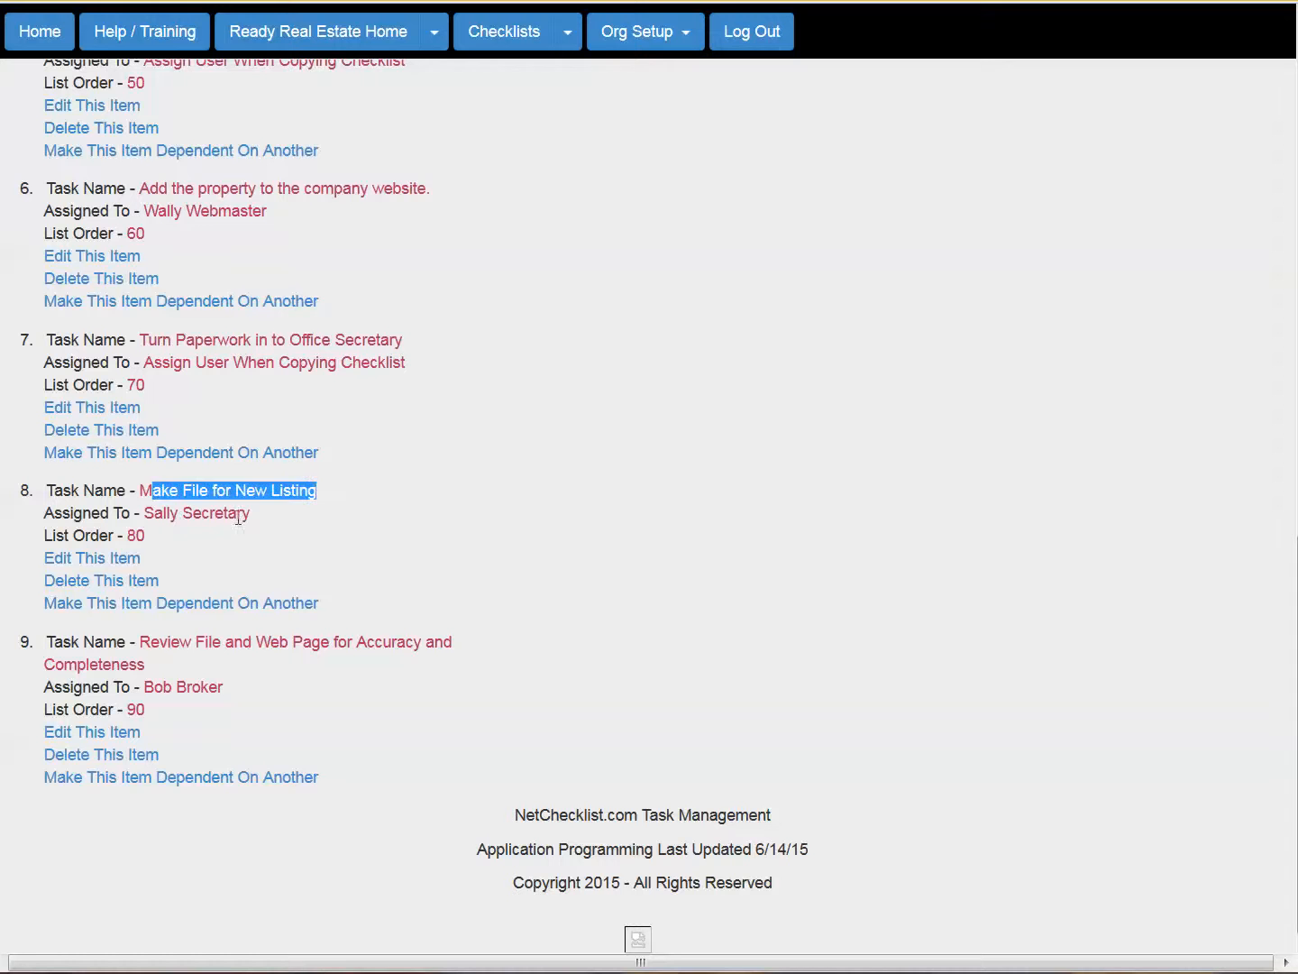
{"action": "left_click_drag", "start_coordinate": [141, 514], "coordinate": [311, 515]}
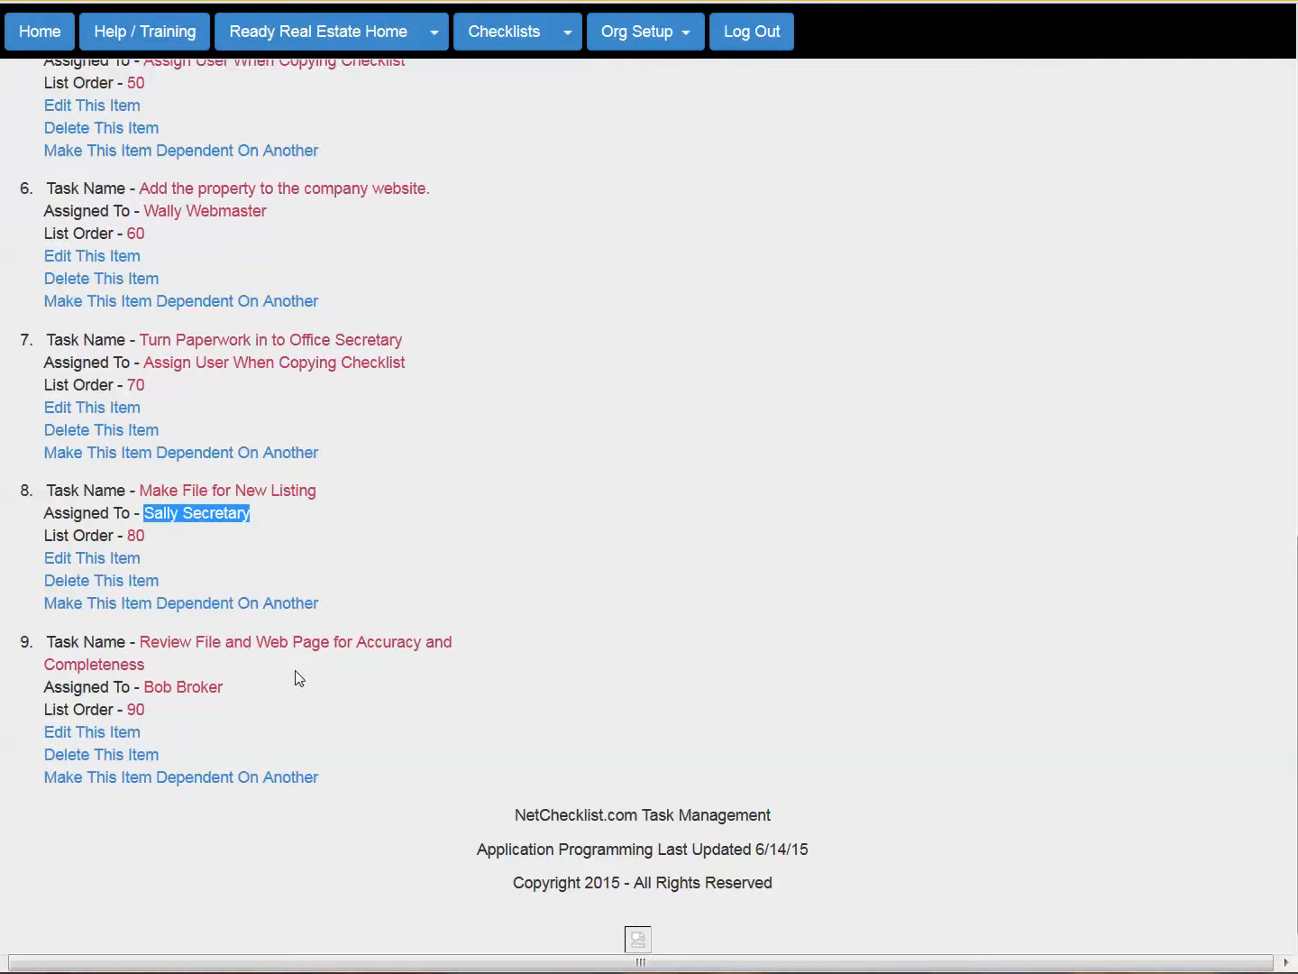
{"action": "left_click_drag", "start_coordinate": [143, 642], "coordinate": [216, 662]}
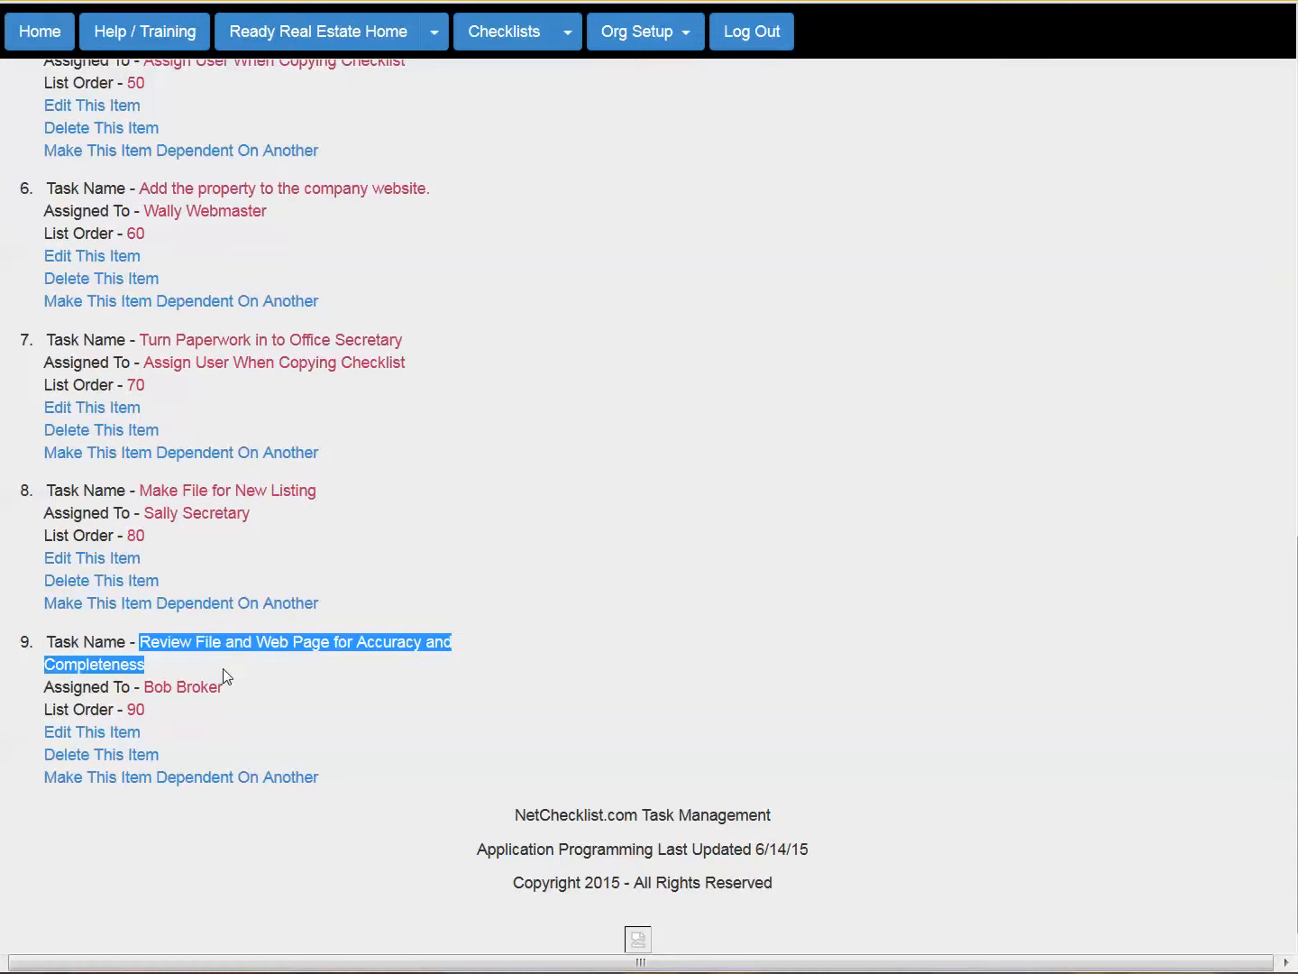
{"action": "left_click", "coordinate": [161, 694]}
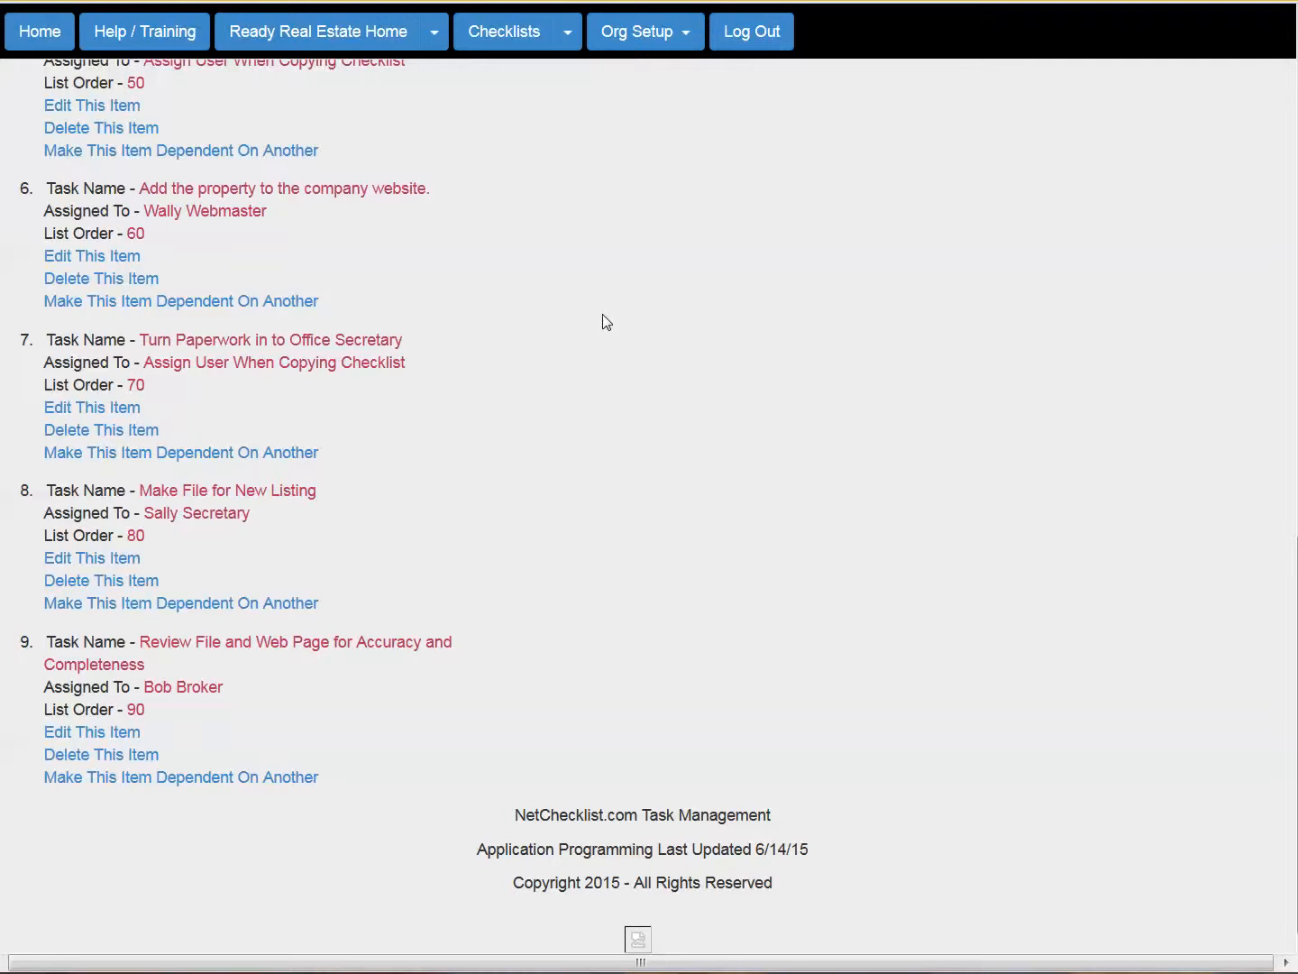
{"action": "scroll", "coordinate": [605, 324], "scroll_direction": "up", "scroll_amount": 15}
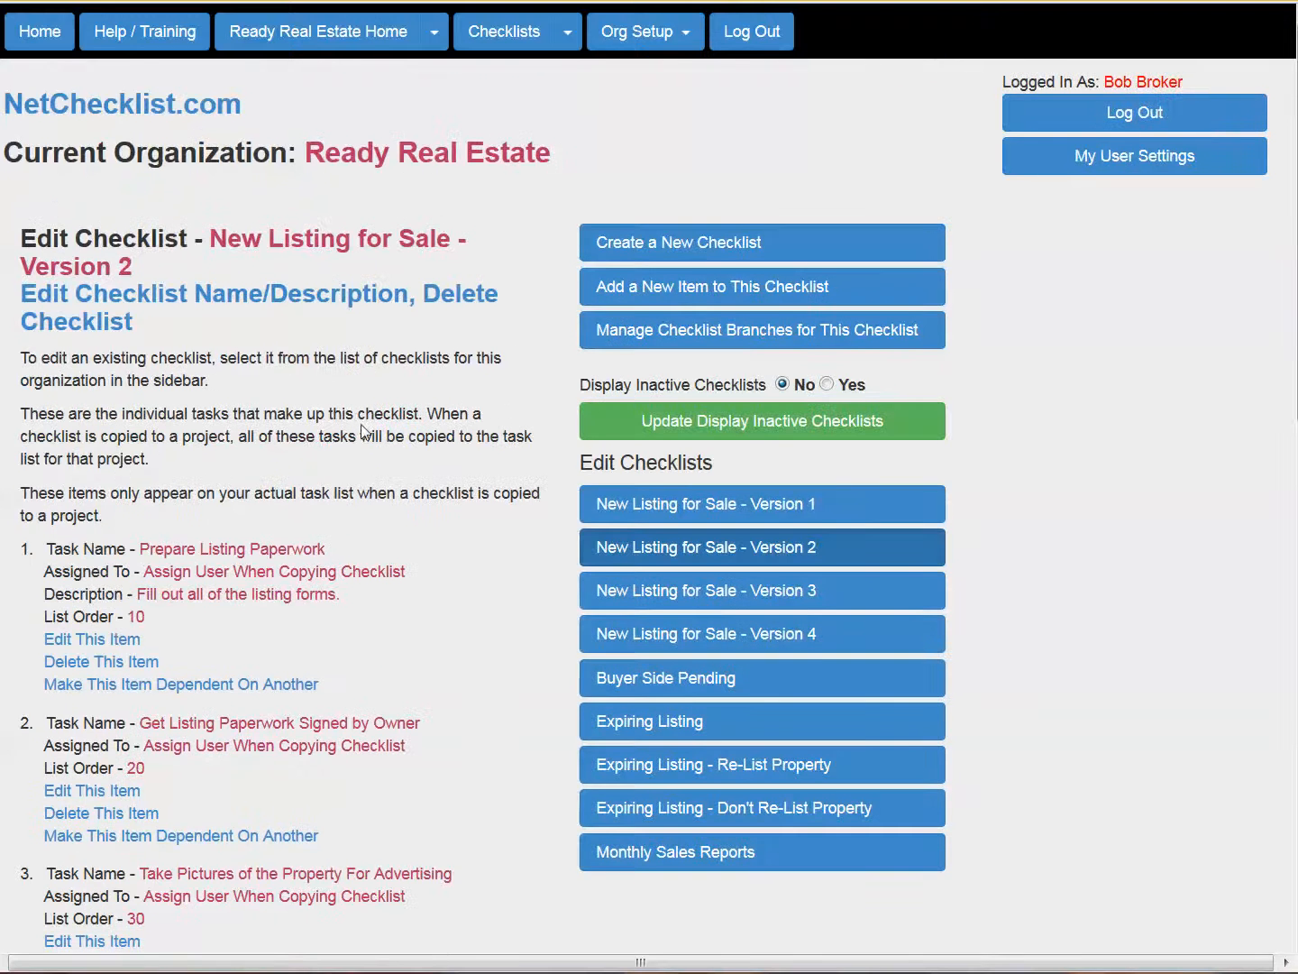
{"action": "left_click", "coordinate": [567, 35]}
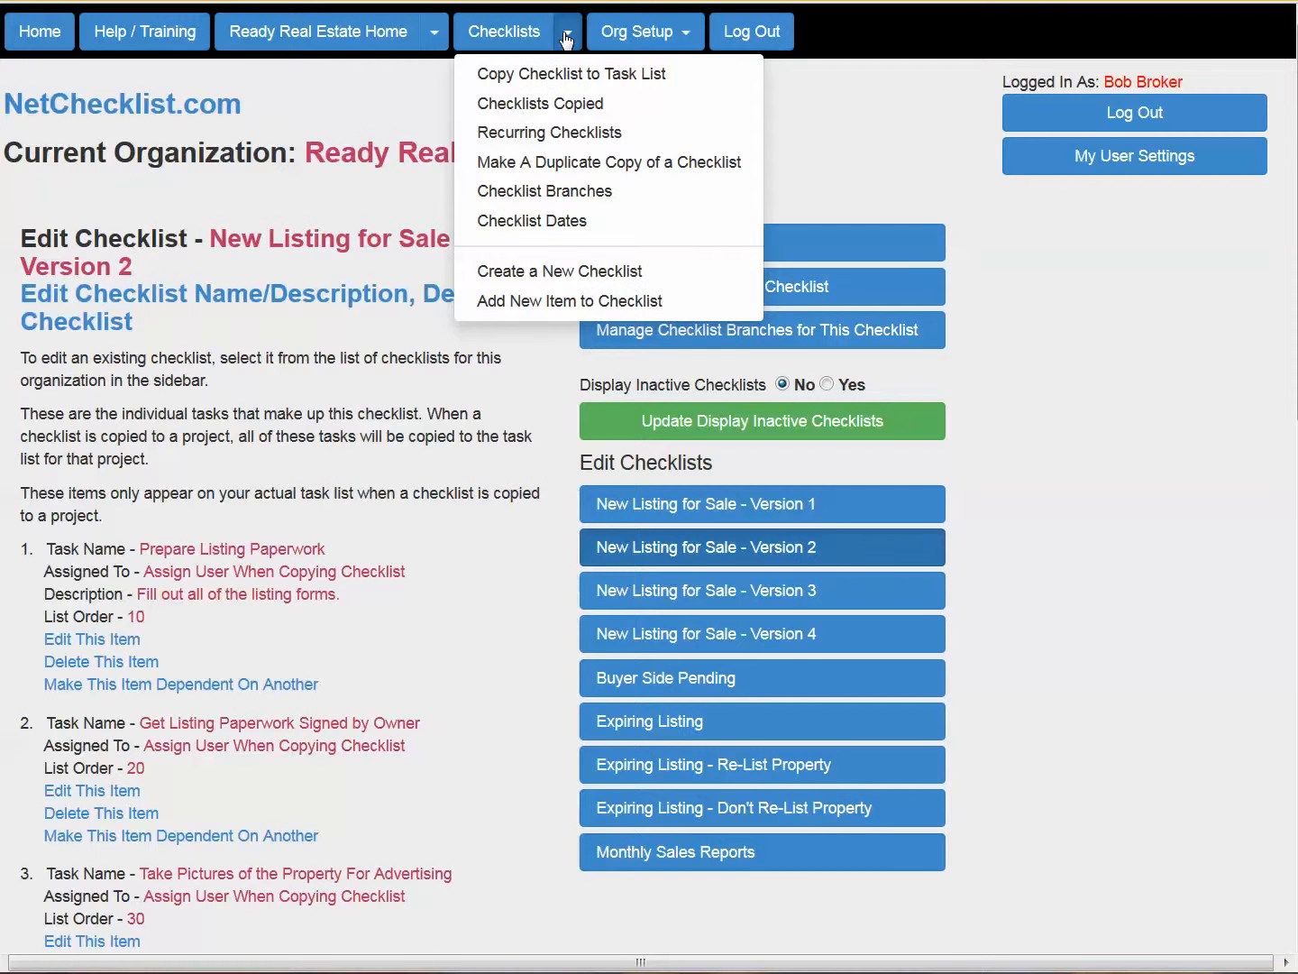
{"action": "left_click", "coordinate": [572, 73]}
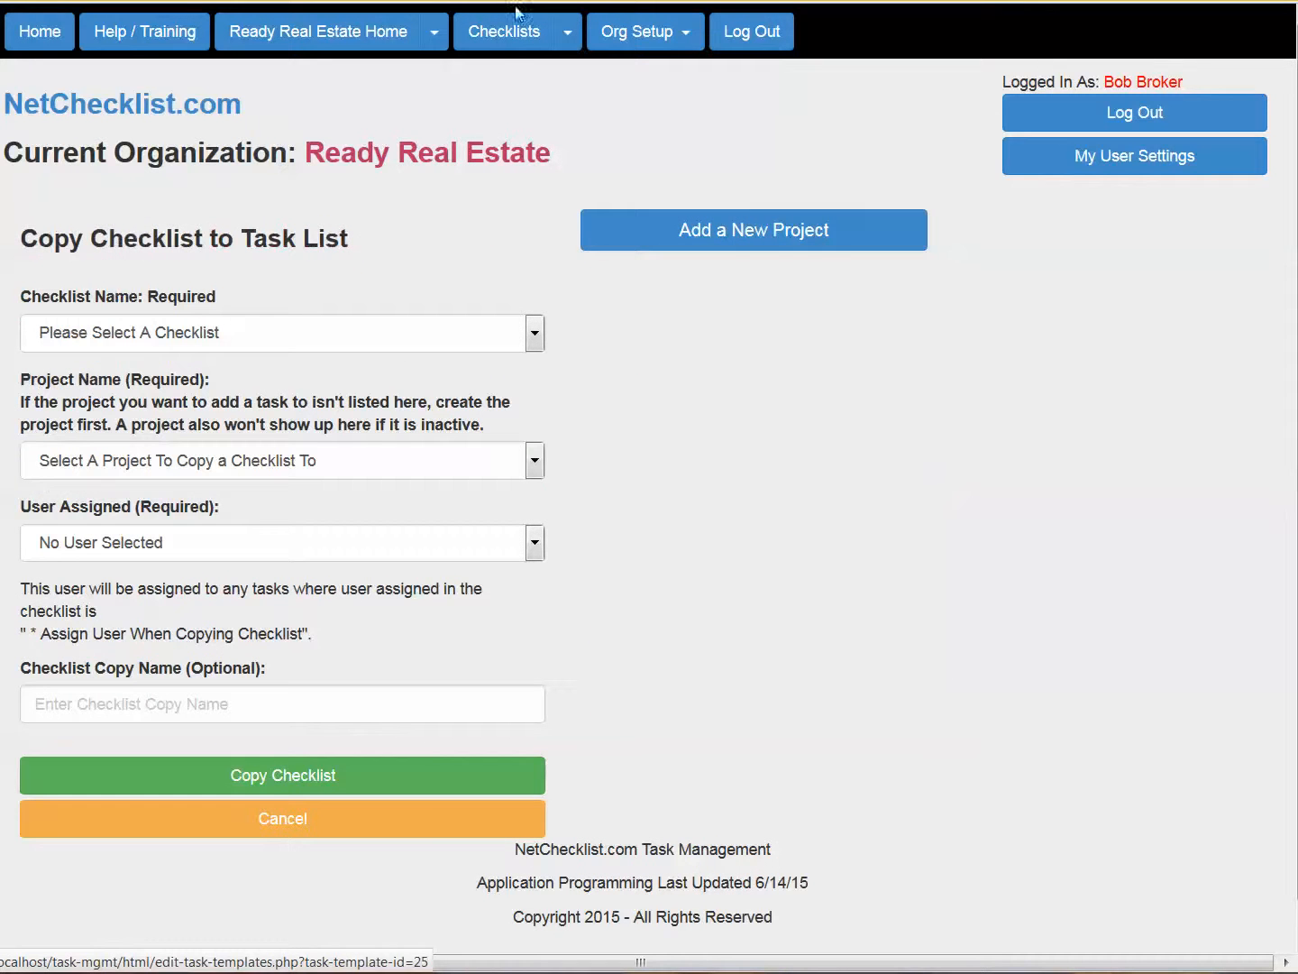
- On the Ready Real Estate home page, expand and collapse the checklist copying and task filter options to see how they behave
{"action": "left_click", "coordinate": [302, 32]}
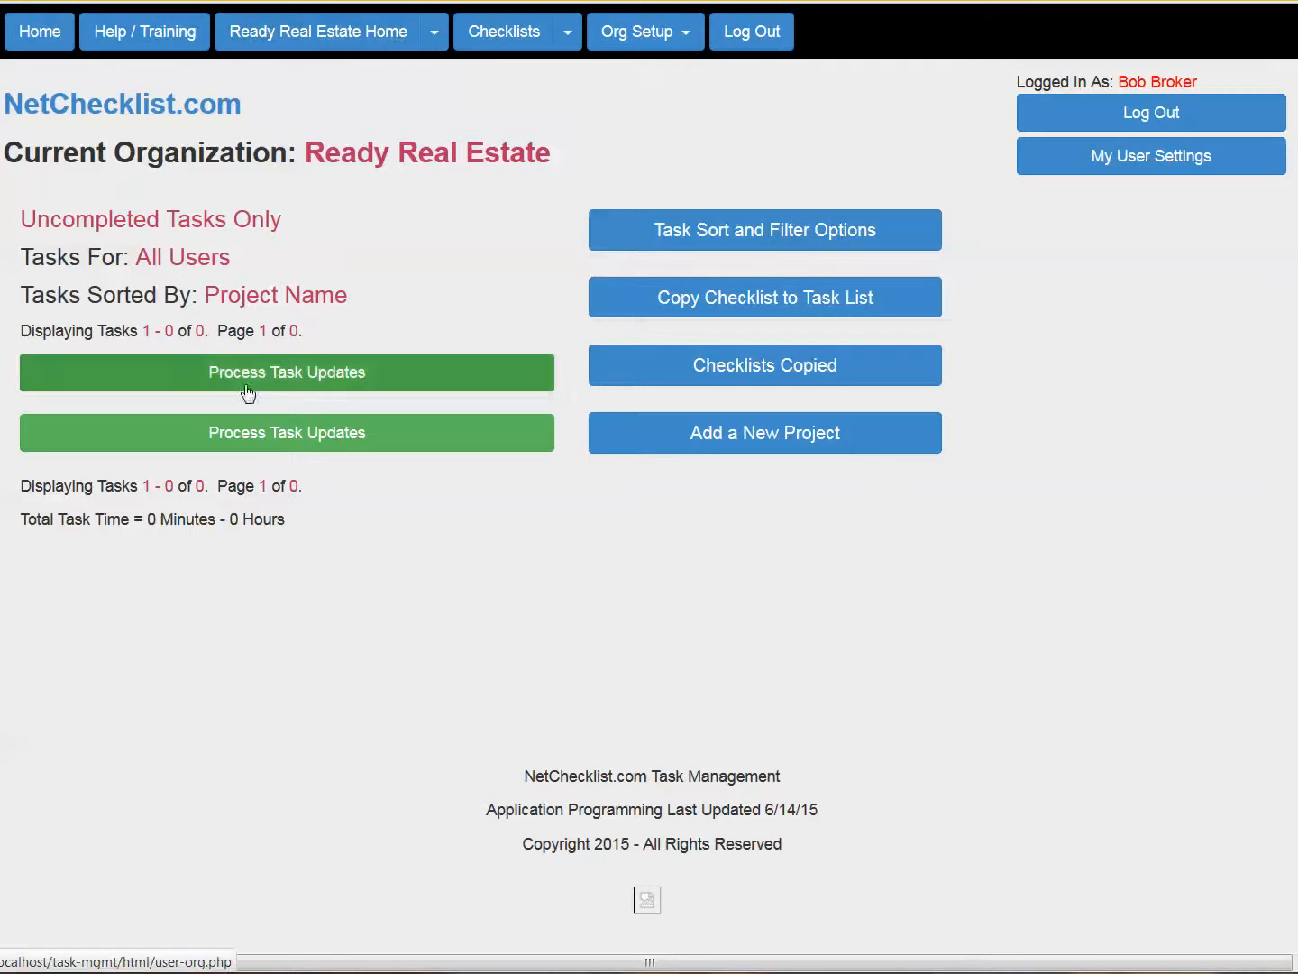
{"action": "left_click", "coordinate": [718, 303]}
{"action": "left_click", "coordinate": [718, 301]}
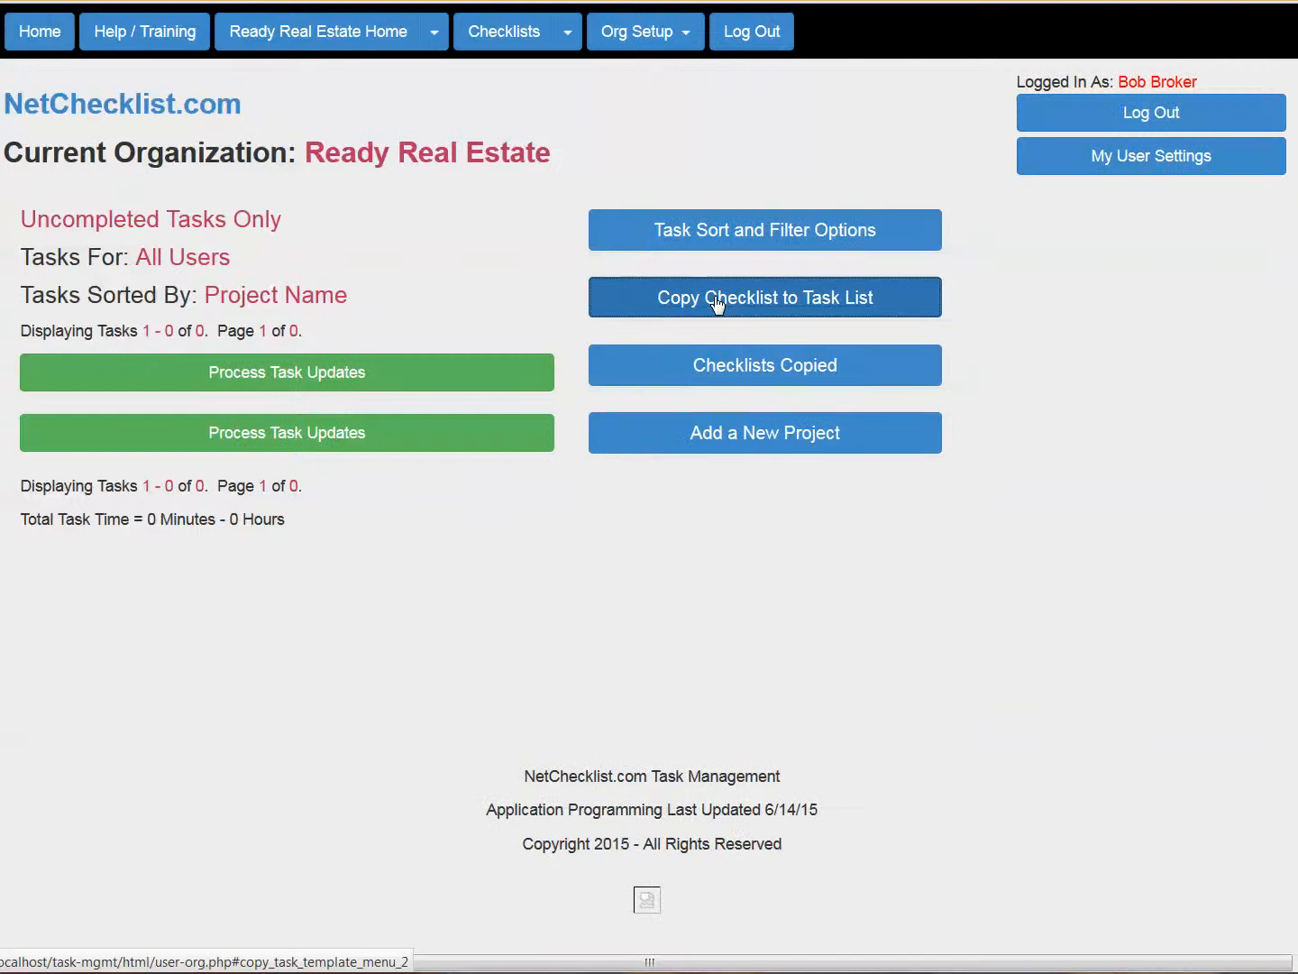
{"action": "left_click", "coordinate": [717, 298]}
{"action": "left_click", "coordinate": [717, 301]}
{"action": "left_click", "coordinate": [721, 249]}
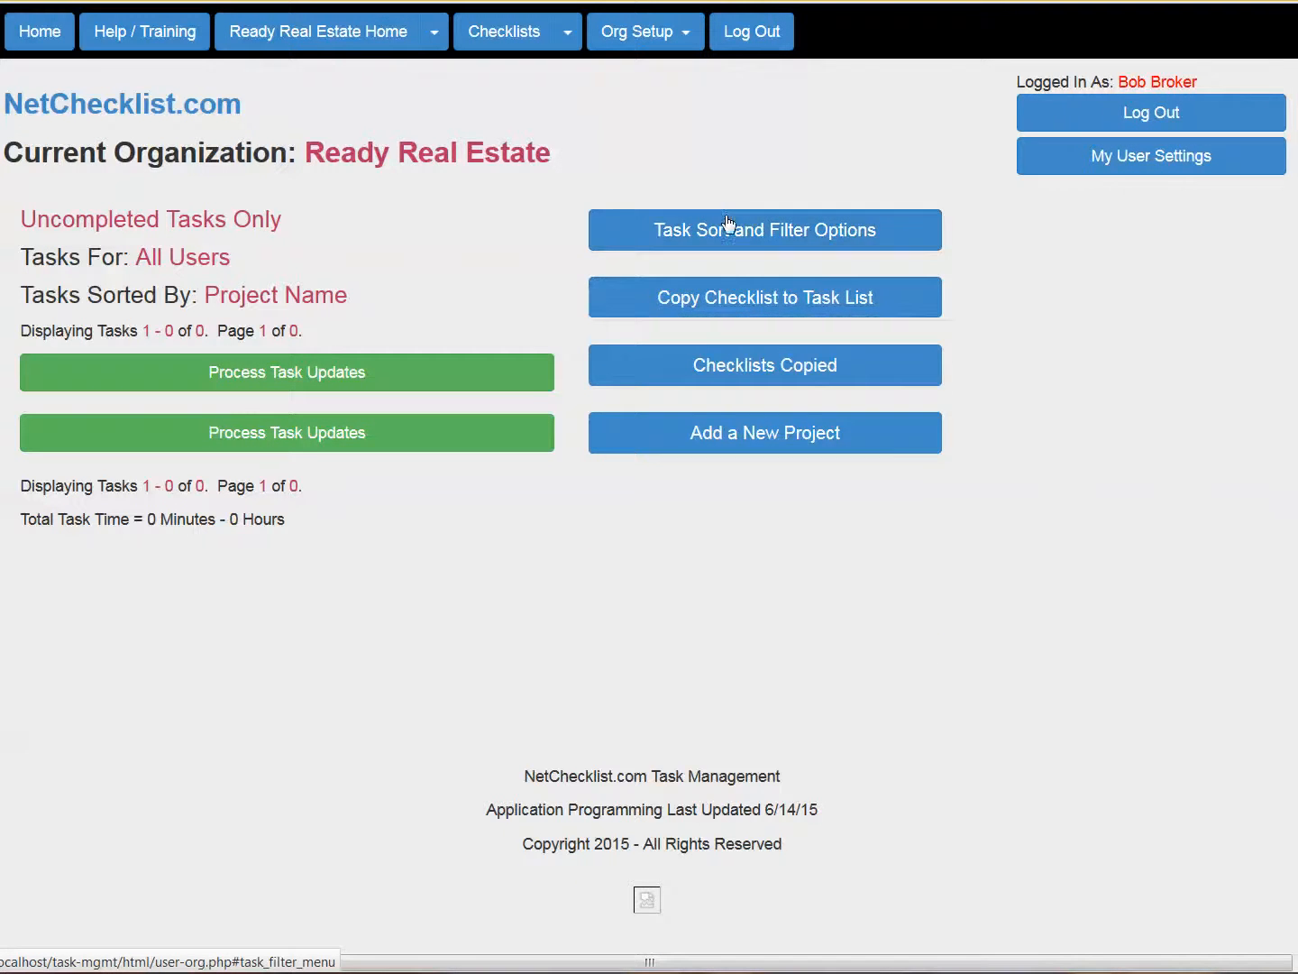
{"action": "left_click", "coordinate": [723, 250]}
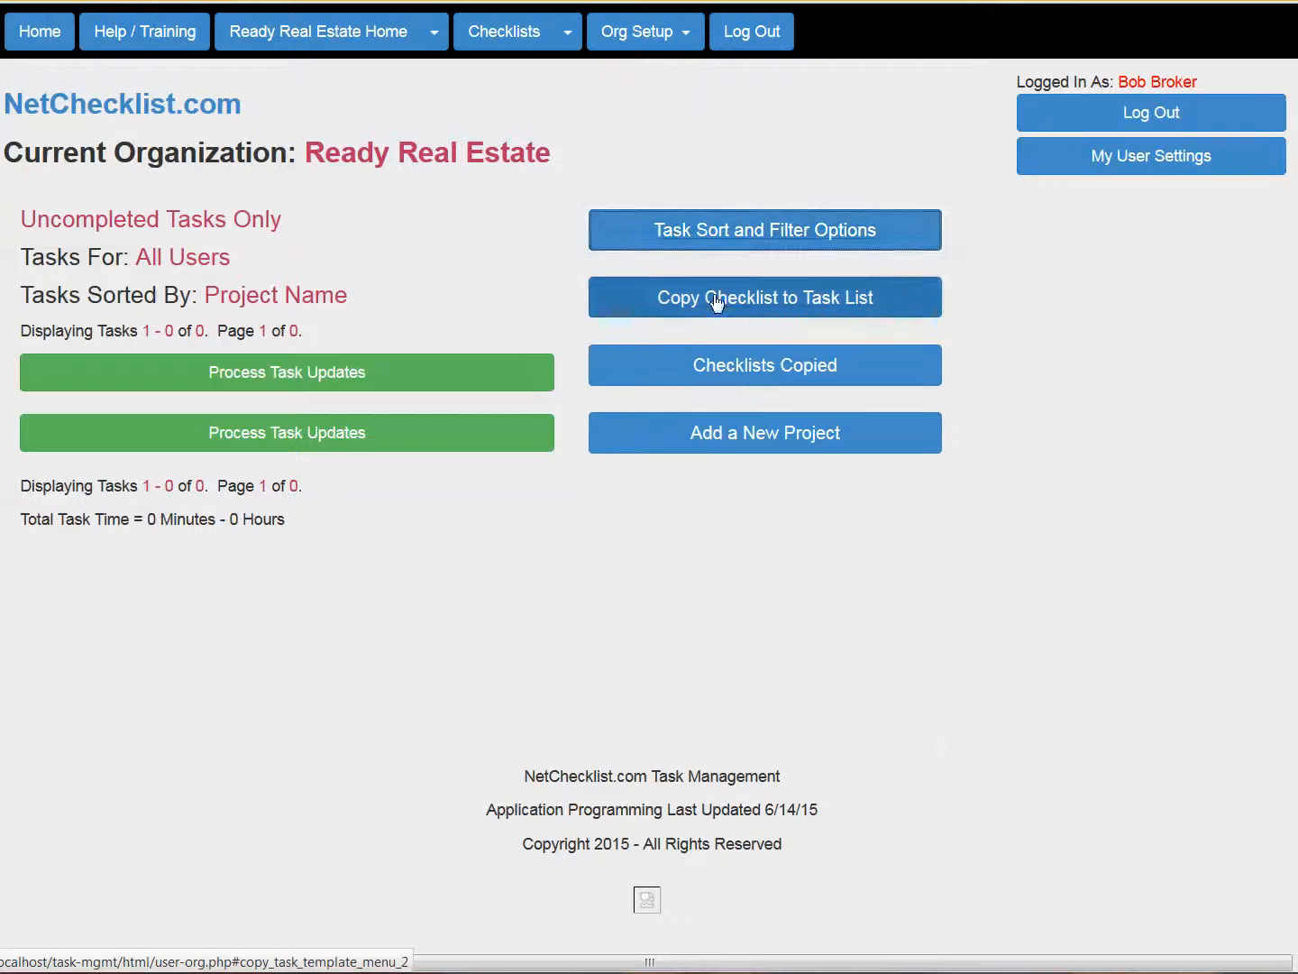
- Copy the New Listing for Sale - Version 2 checklist to the 123 Anywhere Drive project, assigning the first listed agent as user
{"action": "left_click", "coordinate": [714, 300]}
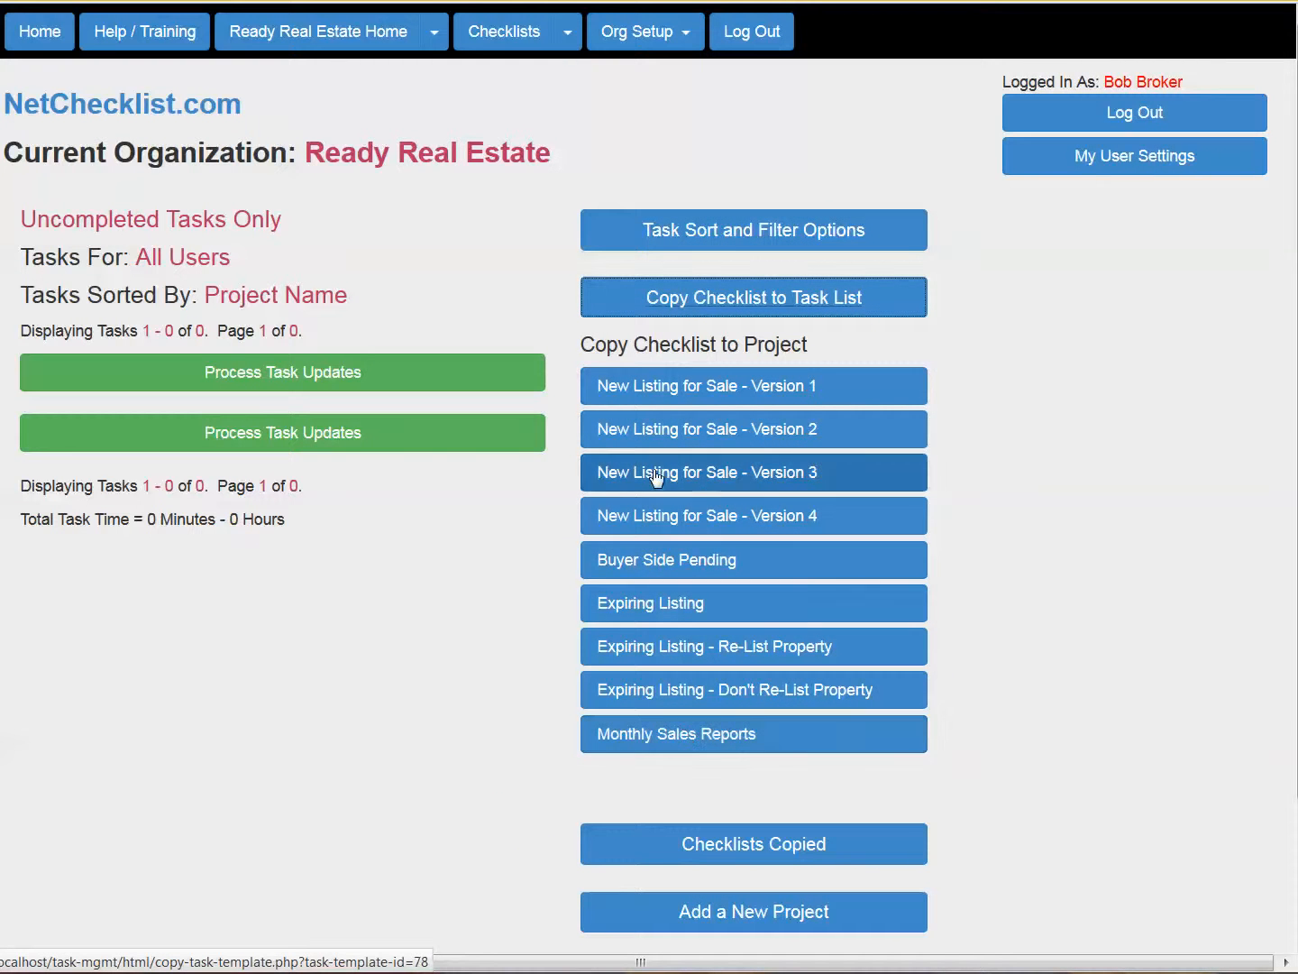
{"action": "left_click", "coordinate": [718, 435]}
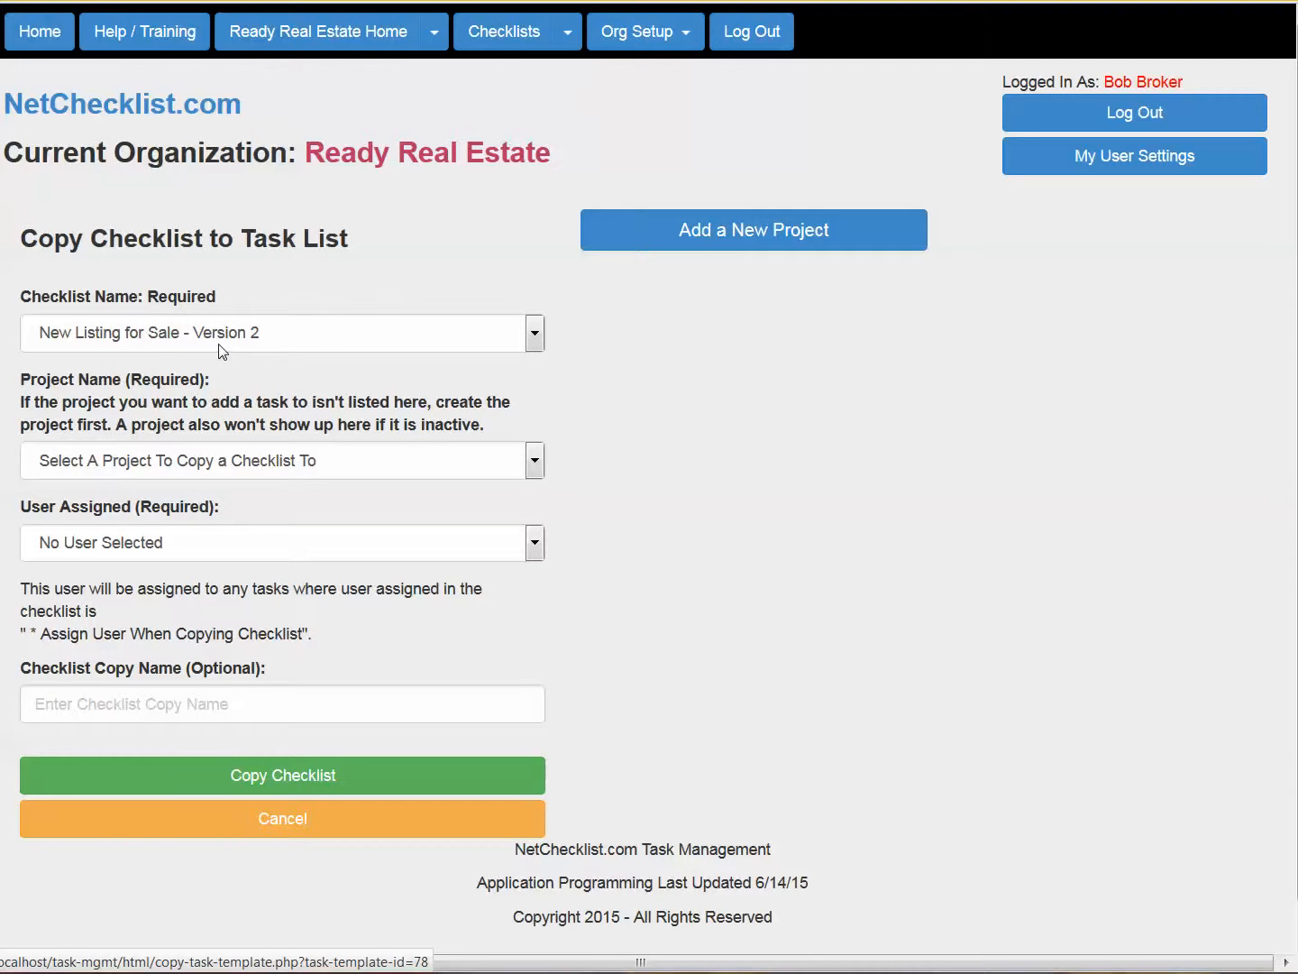
{"action": "left_click", "coordinate": [240, 461]}
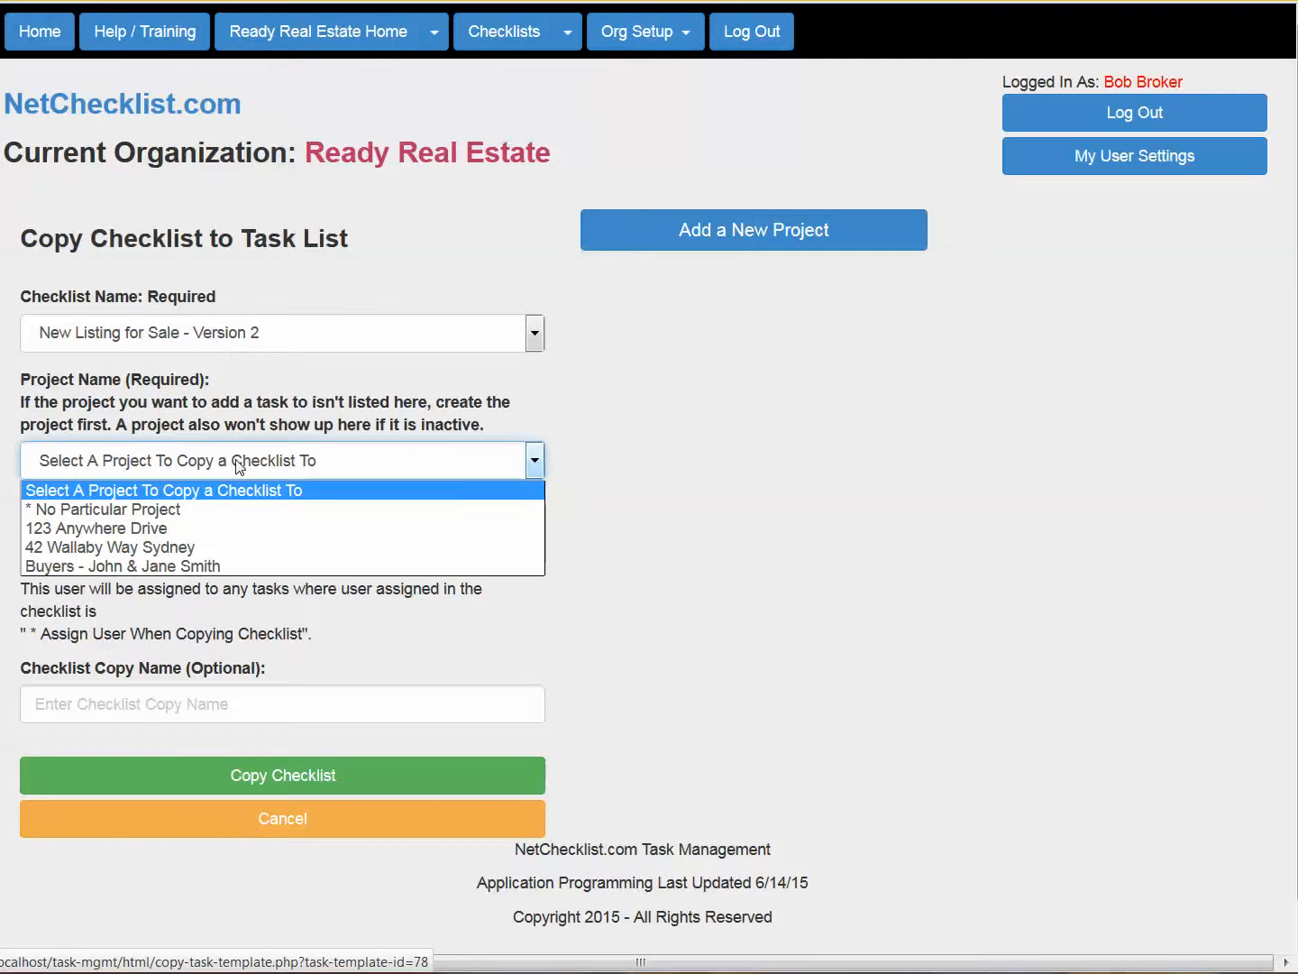
{"action": "left_click", "coordinate": [161, 526]}
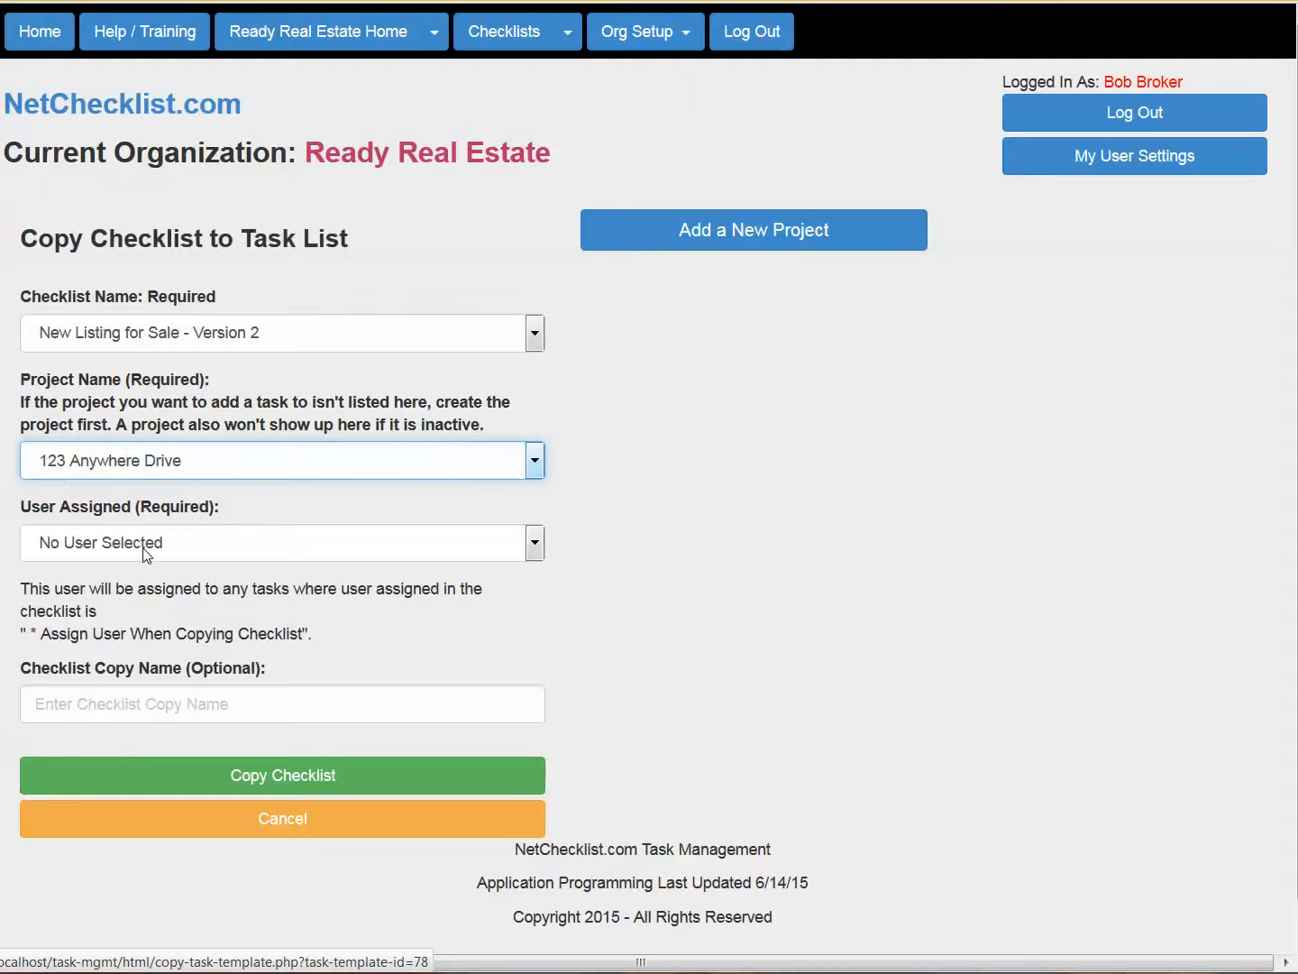
{"action": "left_click", "coordinate": [144, 546]}
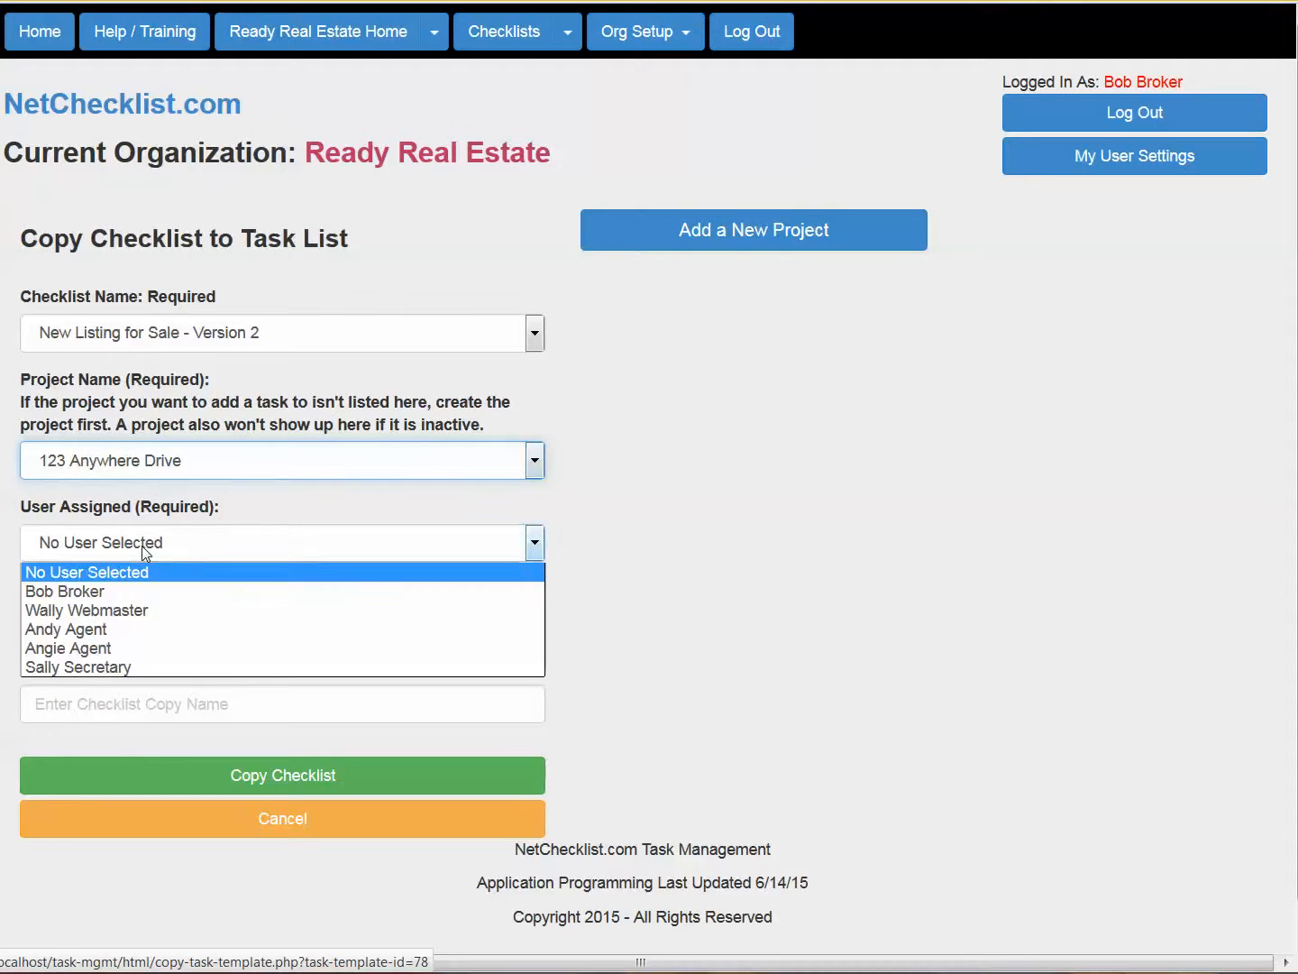
{"action": "left_click", "coordinate": [123, 629]}
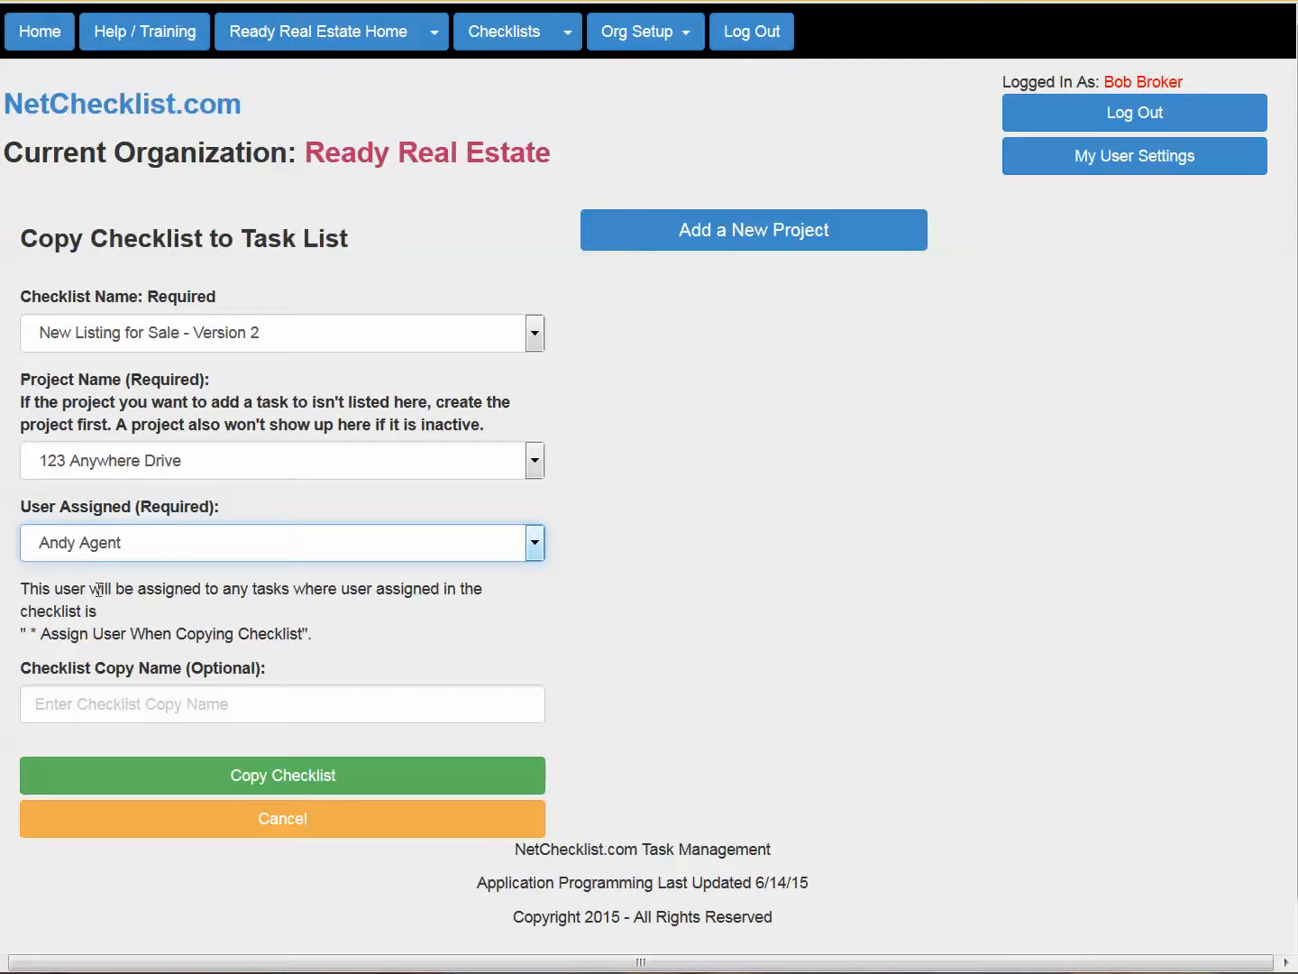
{"action": "left_click_drag", "start_coordinate": [32, 591], "coordinate": [496, 628]}
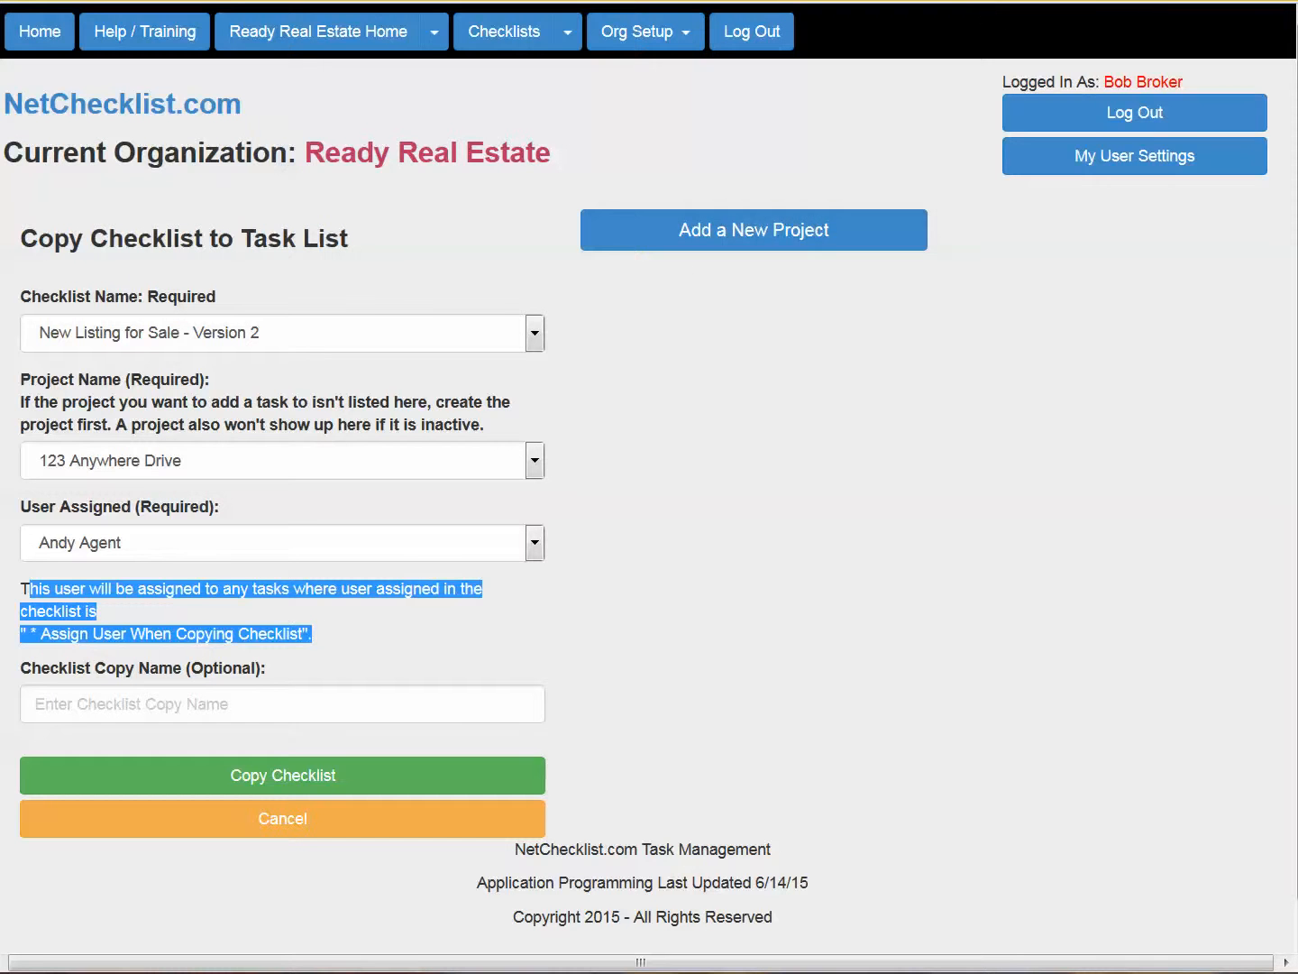
{"action": "left_click", "coordinate": [254, 787]}
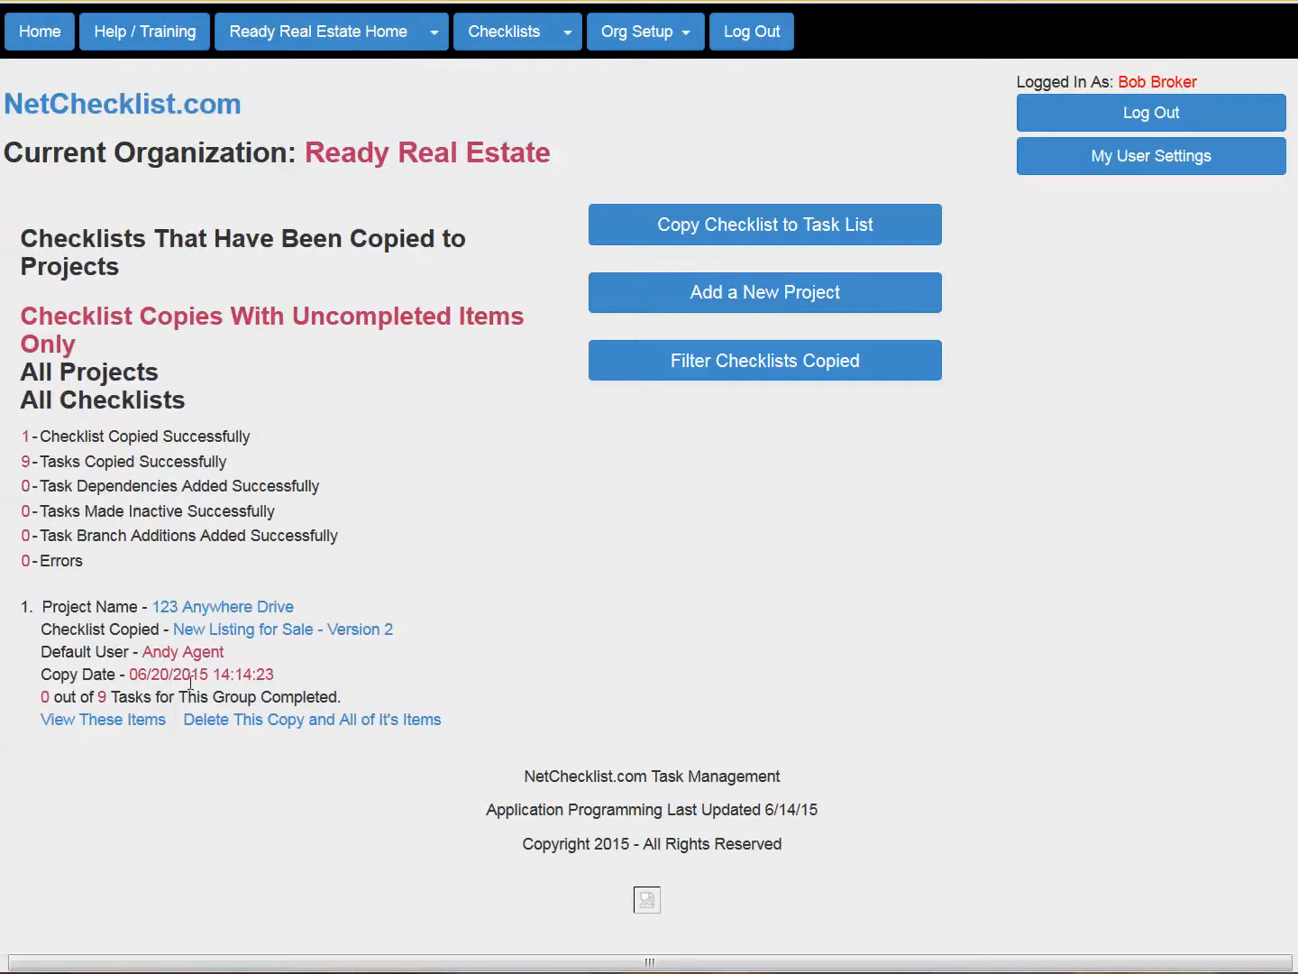
- Copy the New Listing for Sale - Version 2 checklist to the 42 Wallaby Way Sydney project, assigning the second listed agent as user
{"action": "left_click", "coordinate": [760, 237]}
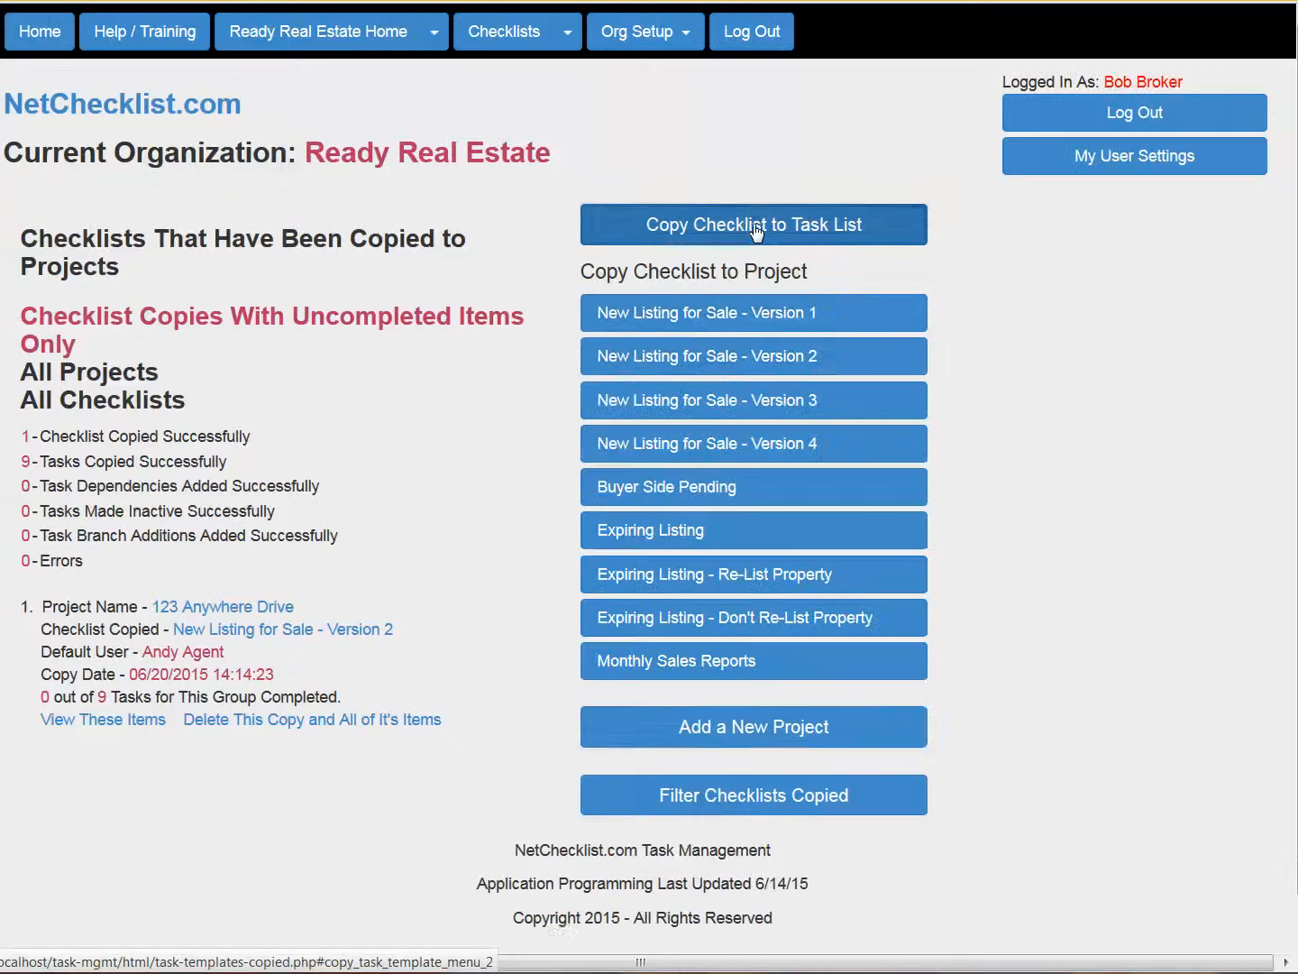
{"action": "left_click", "coordinate": [695, 360]}
{"action": "left_click", "coordinate": [160, 461]}
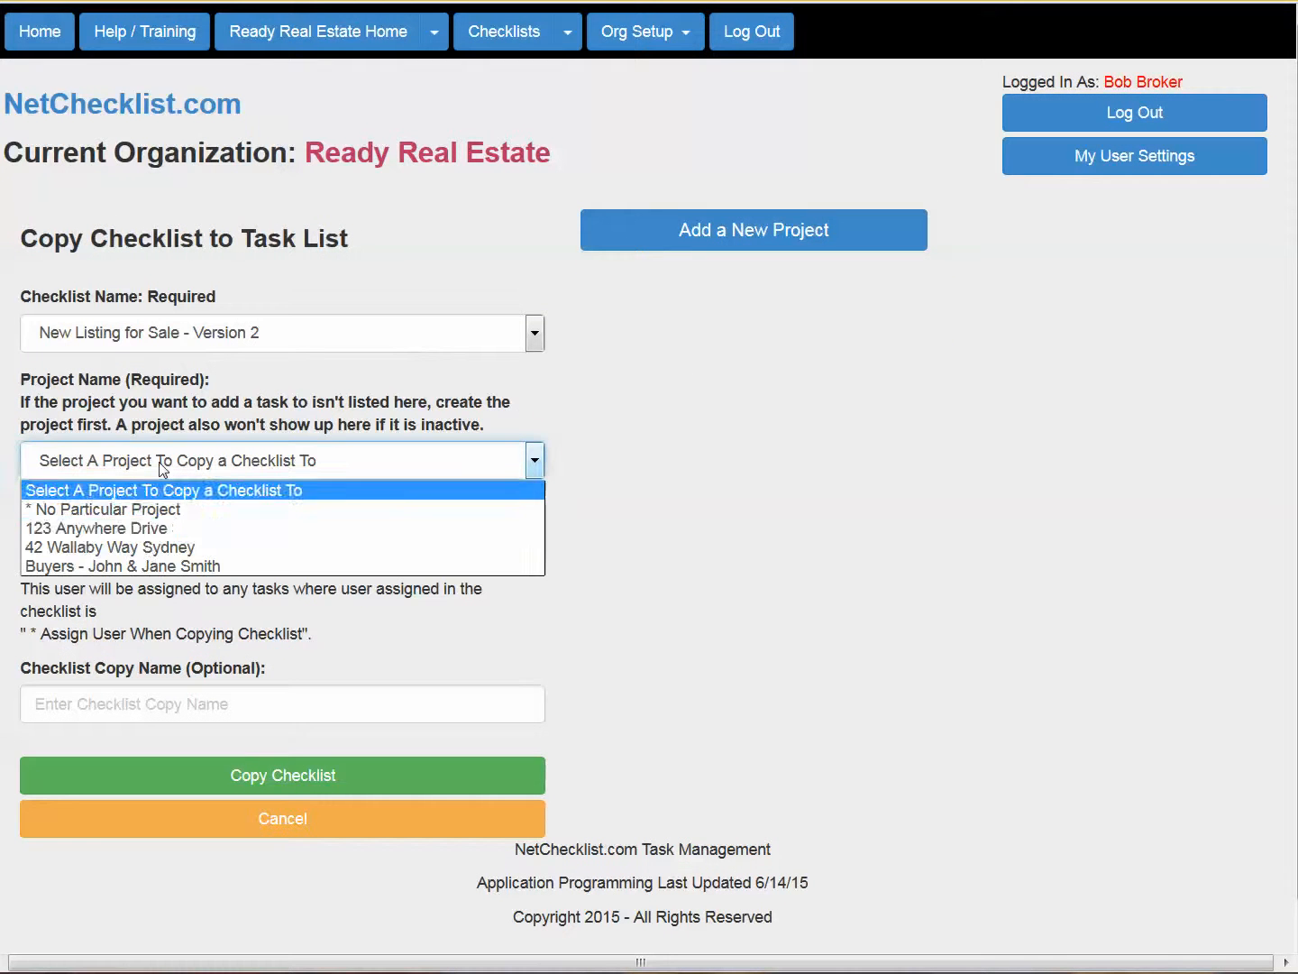
{"action": "left_click", "coordinate": [147, 546]}
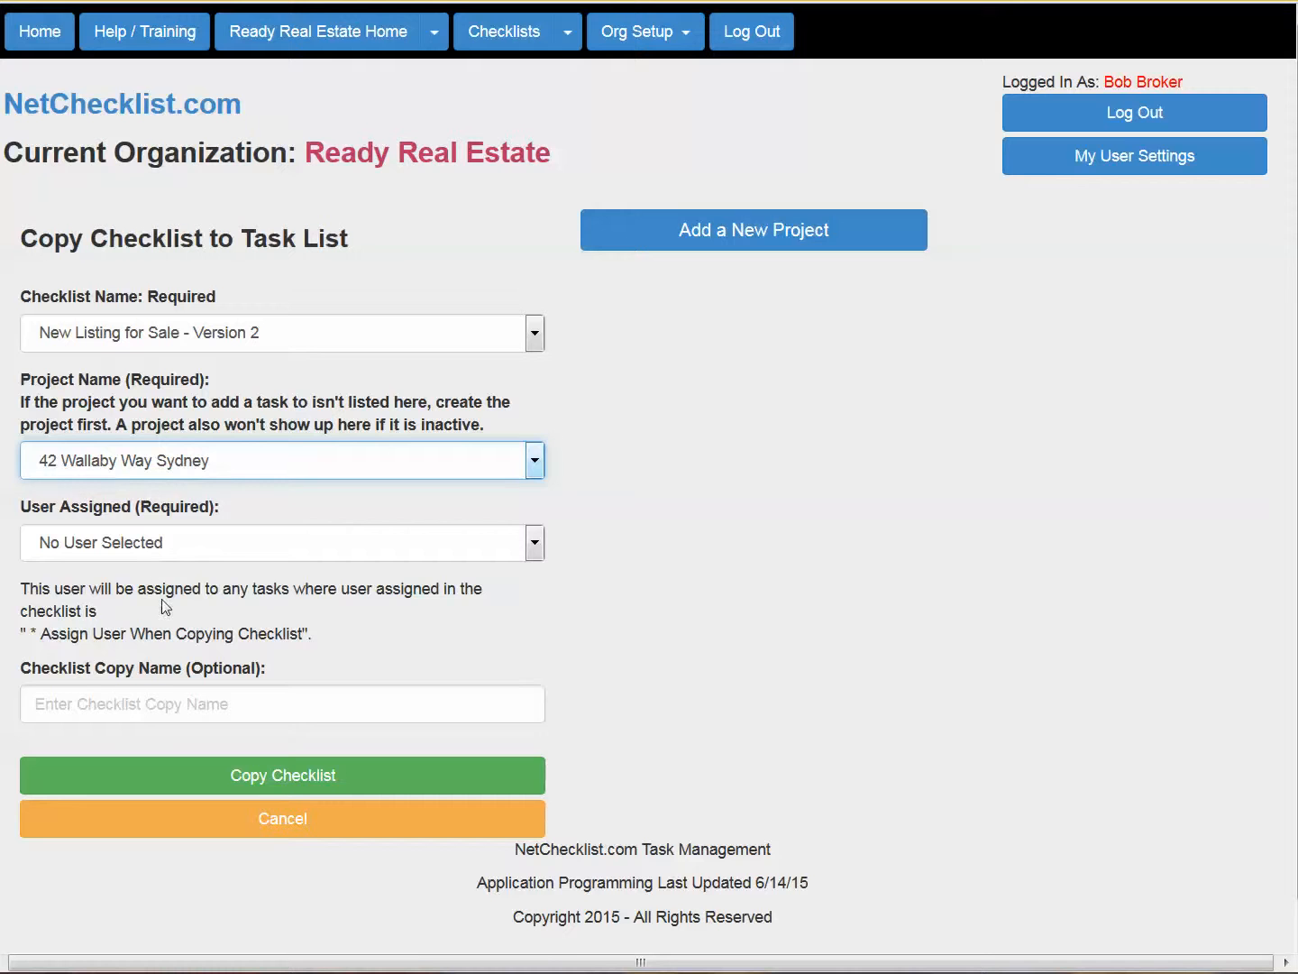
{"action": "left_click", "coordinate": [166, 548]}
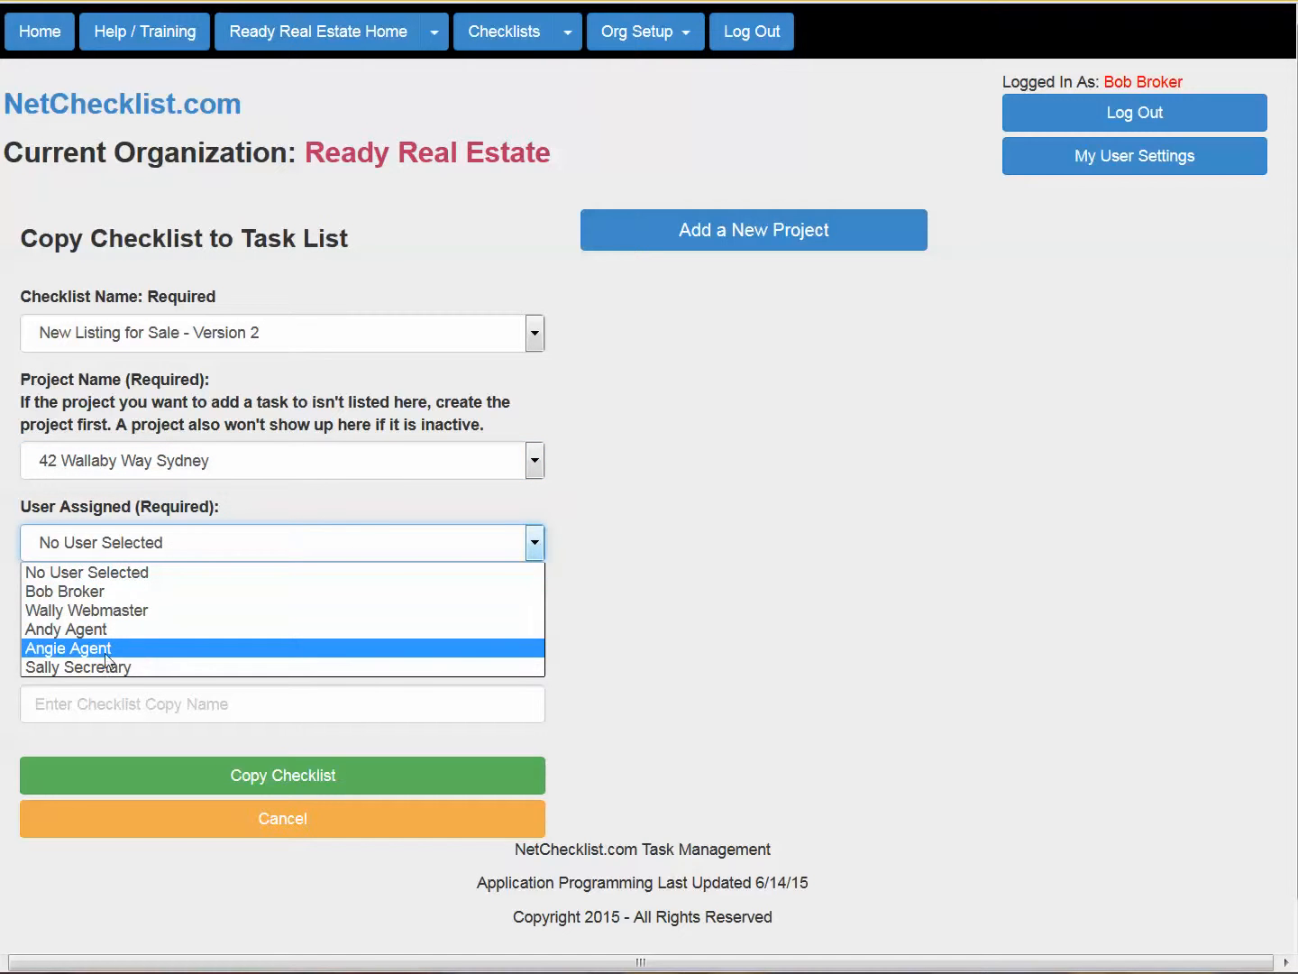
{"action": "left_click", "coordinate": [148, 647]}
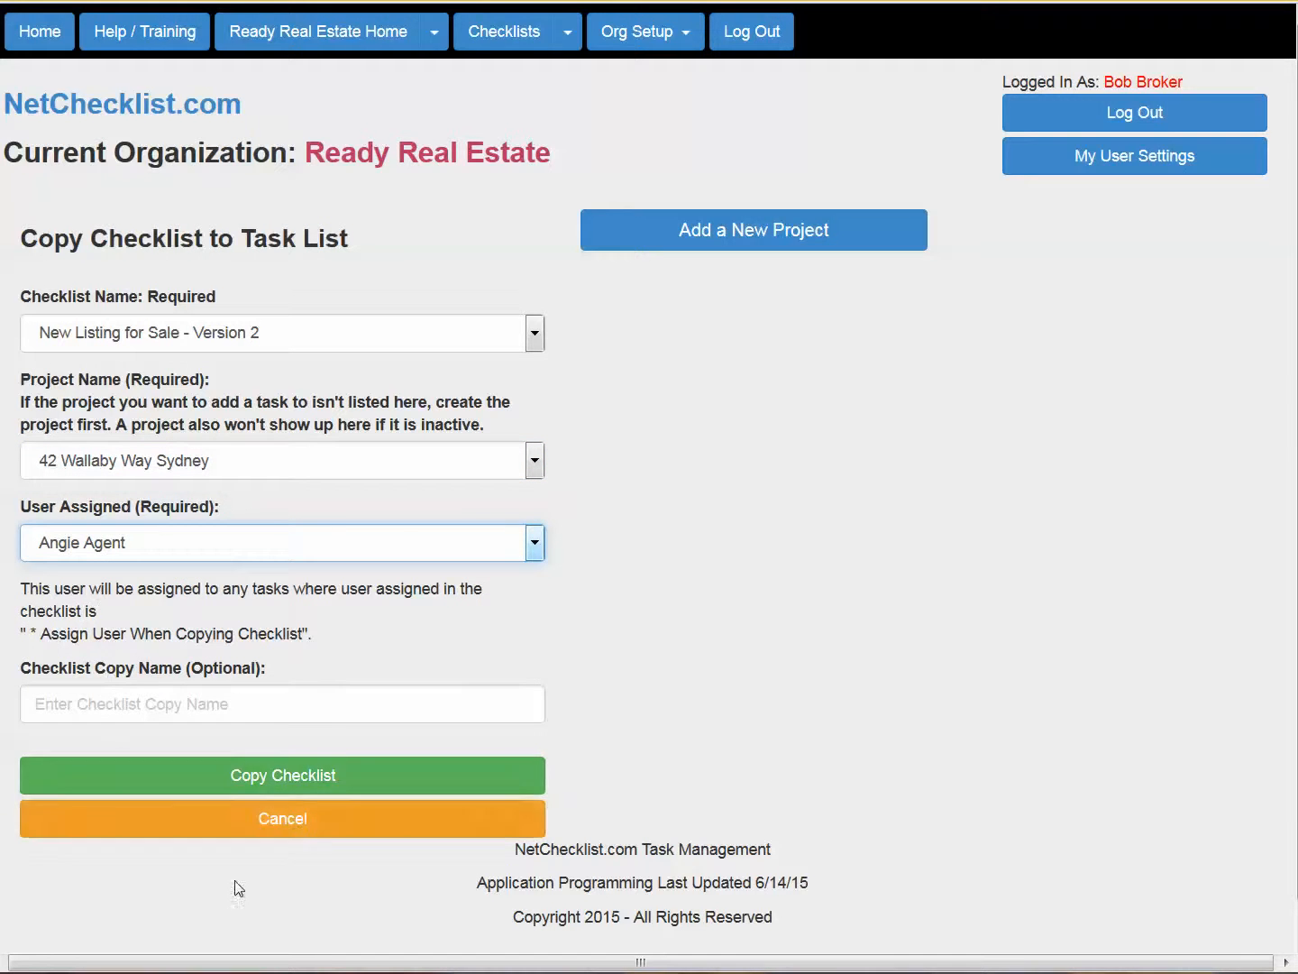
{"action": "left_click", "coordinate": [290, 777]}
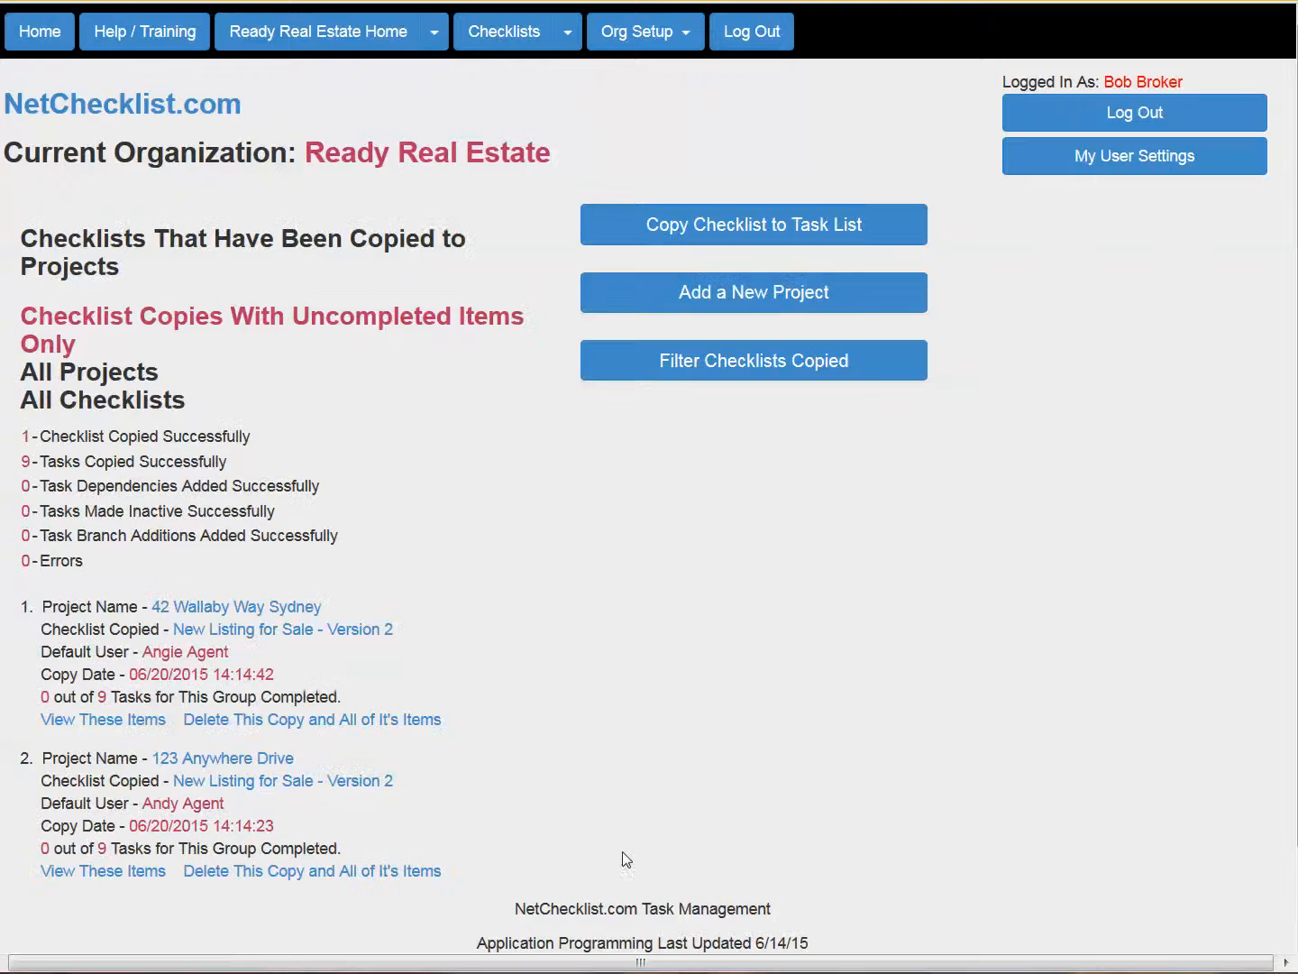
- Open the Ready Real Estate task list and check its user filter, displayed task range and sort order
{"action": "left_click", "coordinate": [310, 34]}
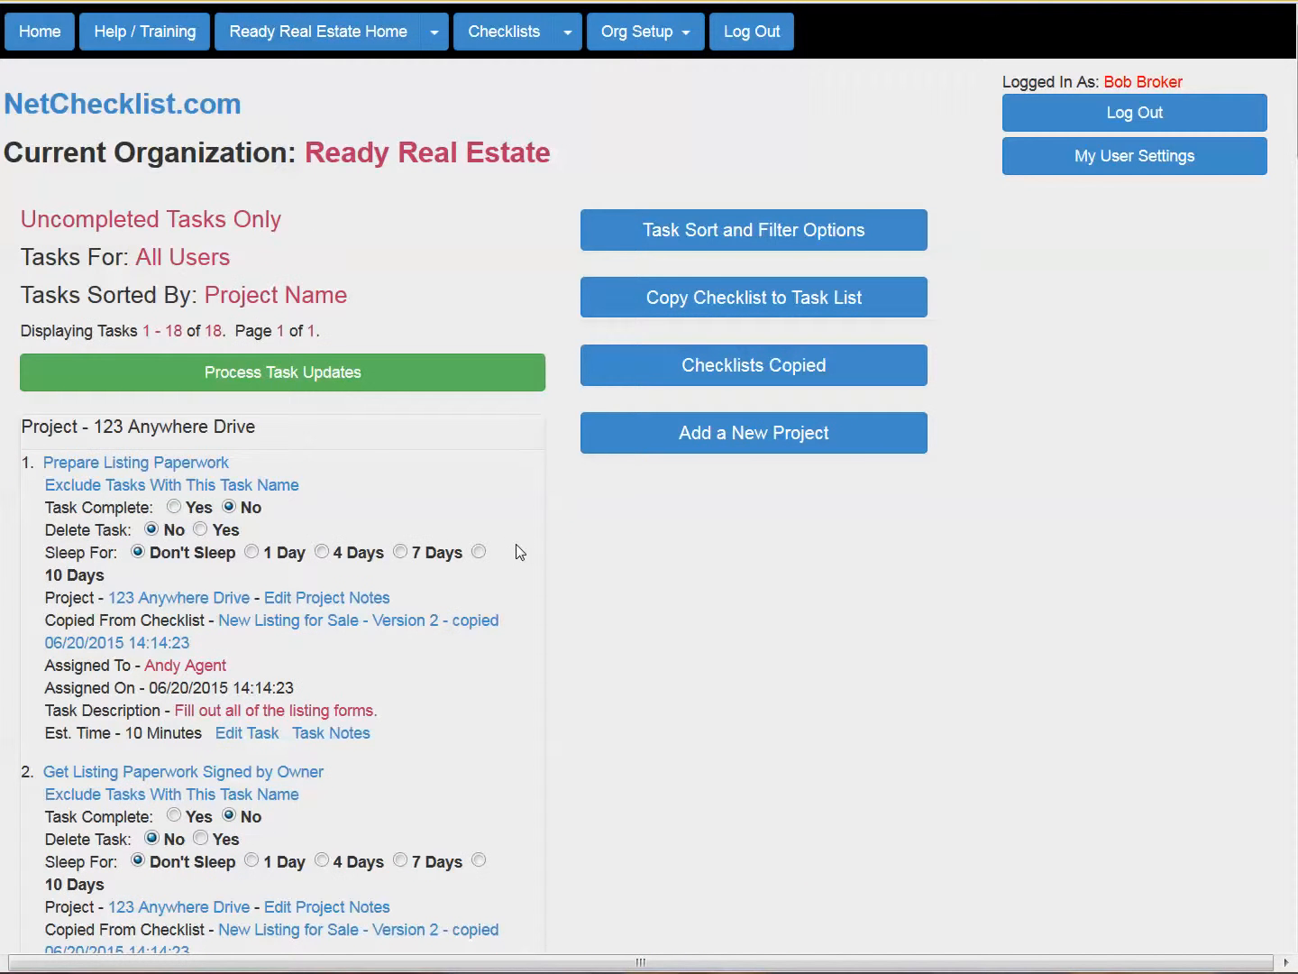
{"action": "left_click_drag", "start_coordinate": [131, 252], "coordinate": [283, 262]}
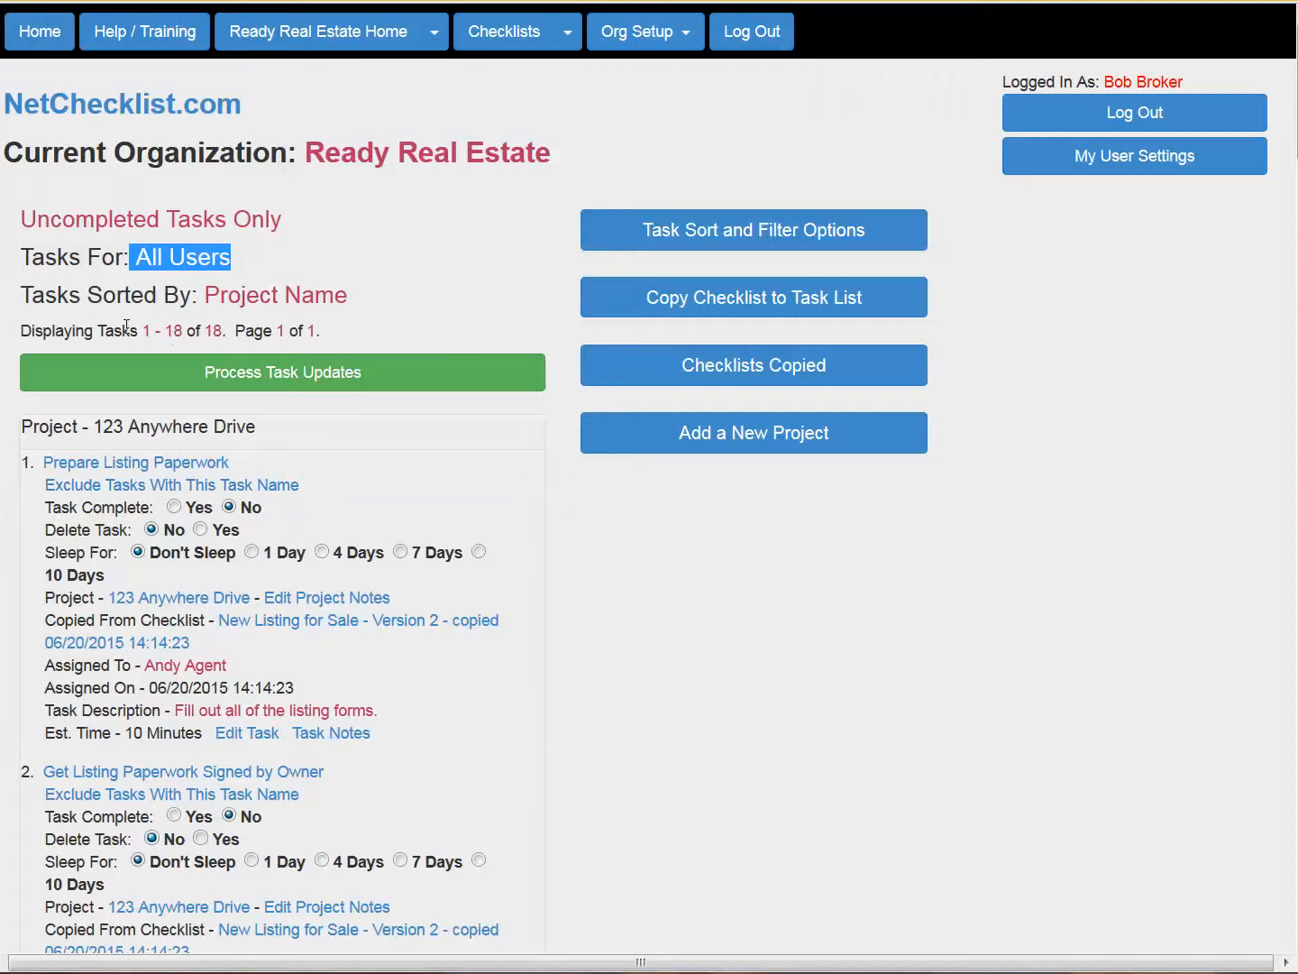
{"action": "left_click_drag", "start_coordinate": [122, 330], "coordinate": [442, 343]}
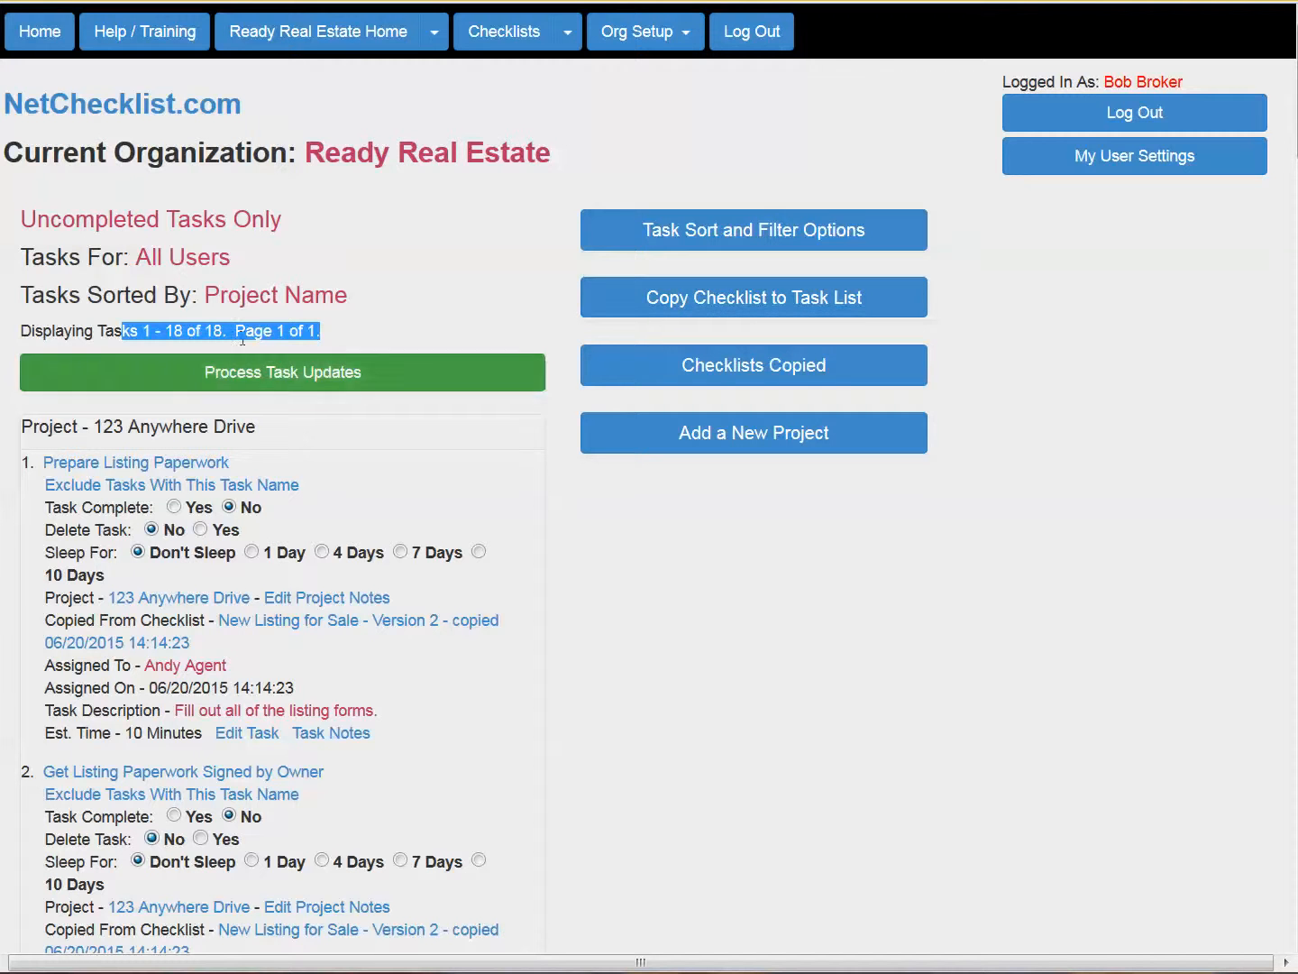
{"action": "left_click_drag", "start_coordinate": [198, 294], "coordinate": [428, 297]}
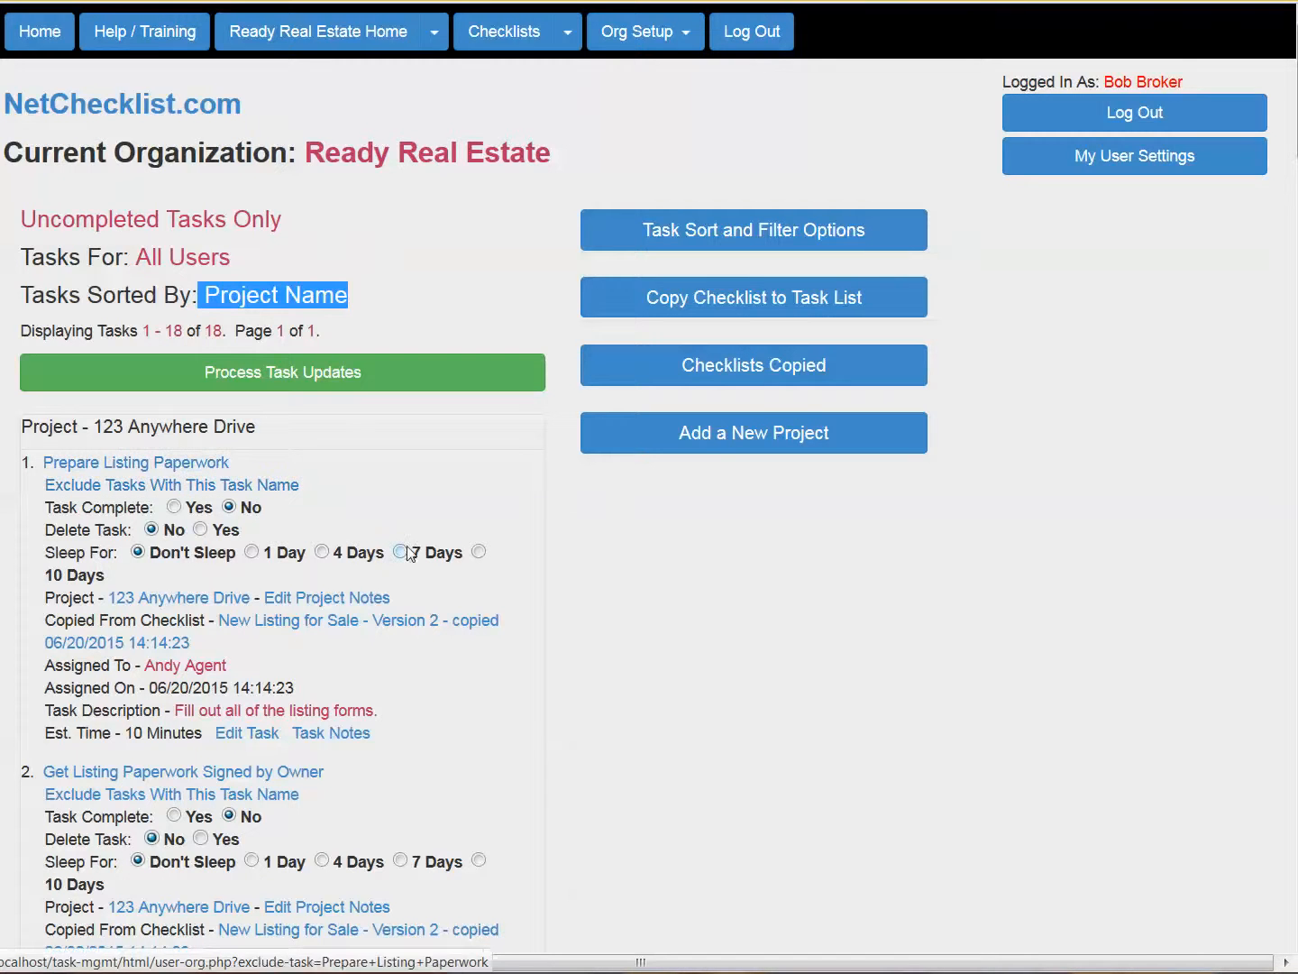
- Check who is assigned to the first three tasks of the 123 Anywhere Drive project
{"action": "scroll", "coordinate": [420, 552], "scroll_direction": "down", "scroll_amount": 4}
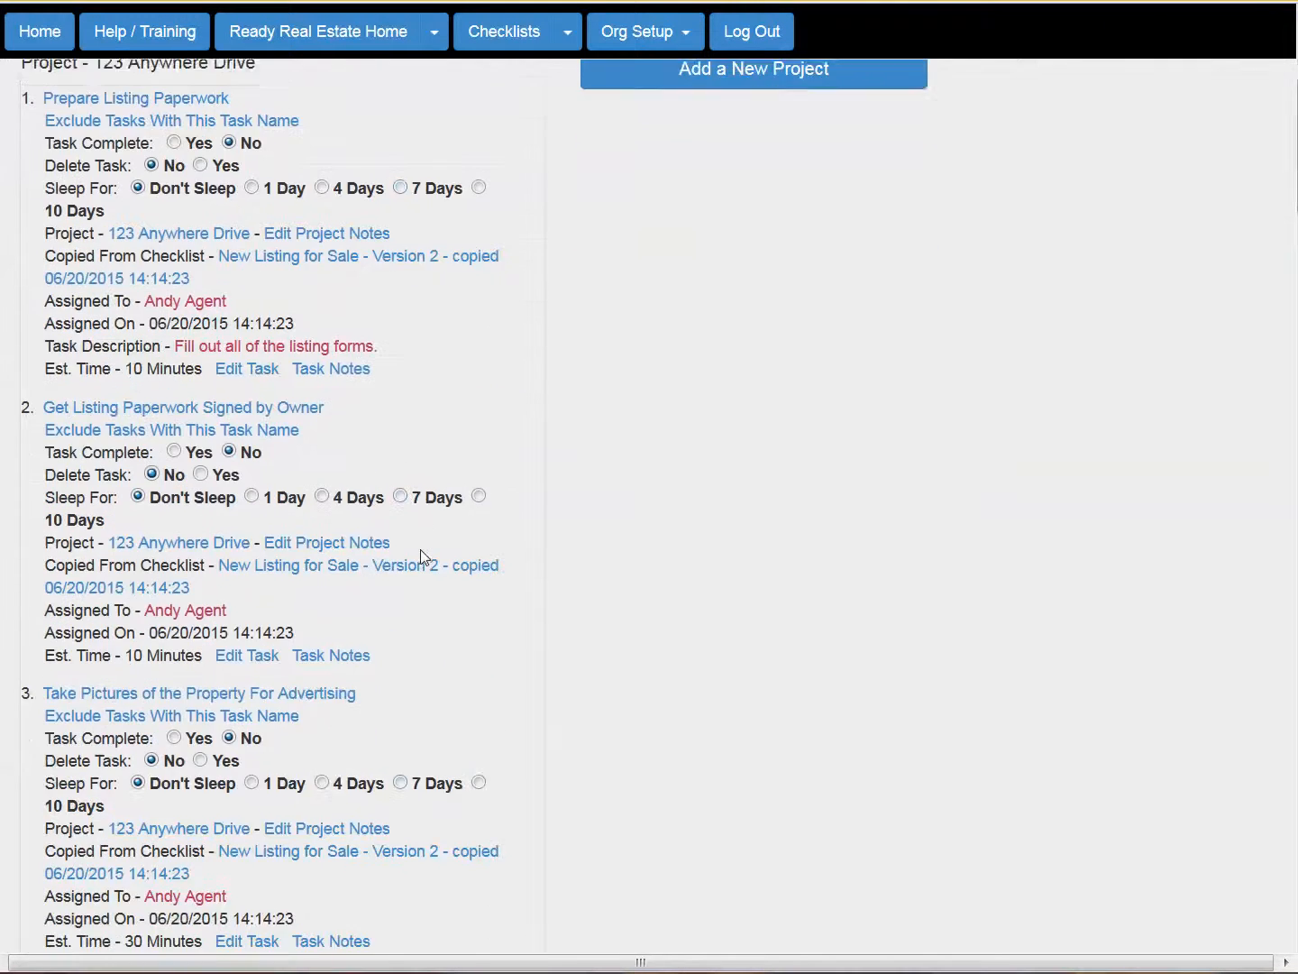
{"action": "left_click_drag", "start_coordinate": [147, 292], "coordinate": [228, 294]}
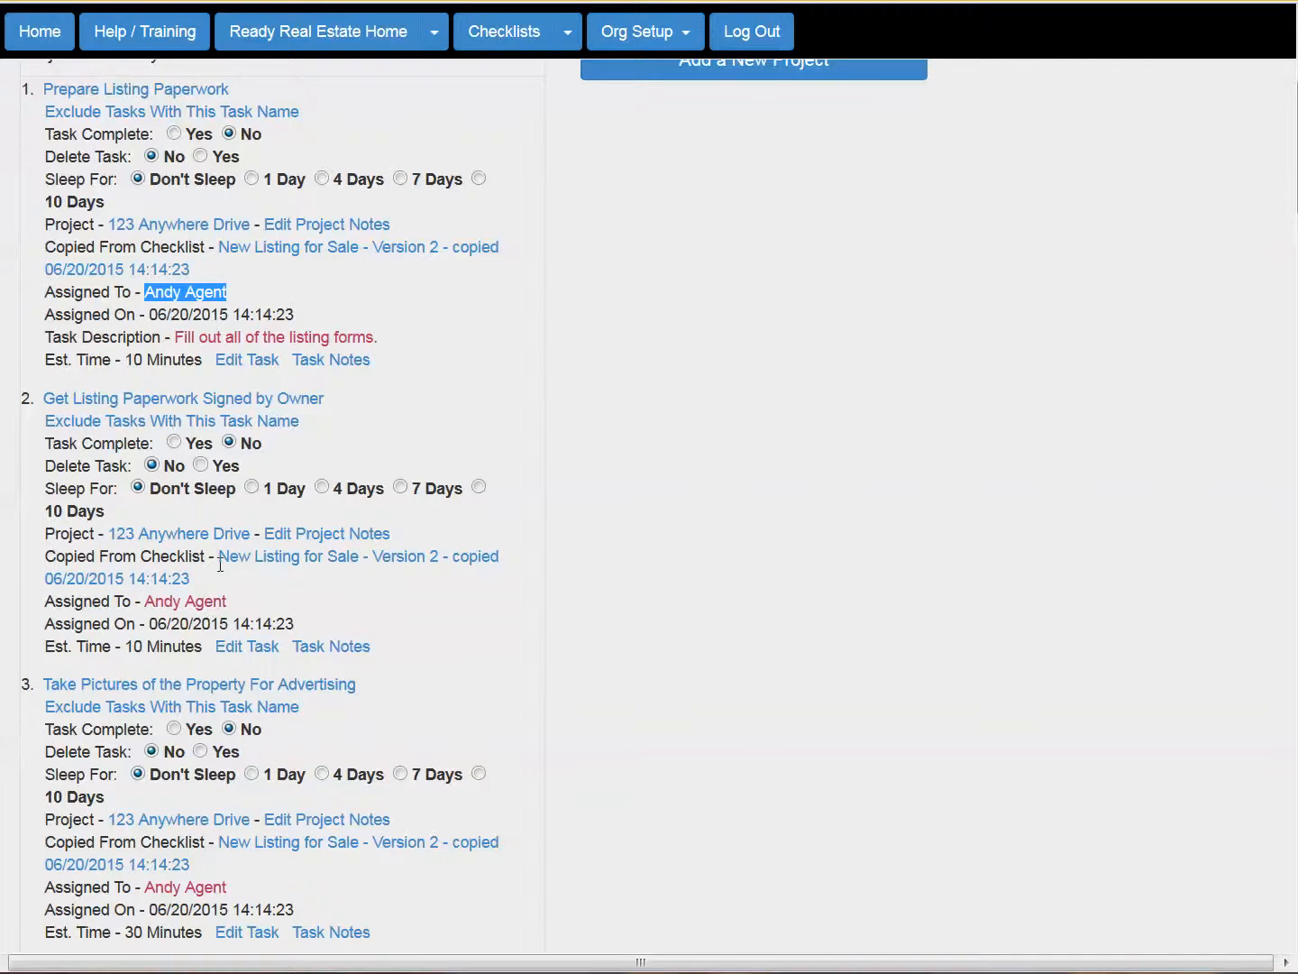
{"action": "scroll", "coordinate": [343, 568], "scroll_direction": "down", "scroll_amount": 3}
{"action": "left_click_drag", "start_coordinate": [135, 352], "coordinate": [239, 356]}
{"action": "left_click_drag", "start_coordinate": [156, 637], "coordinate": [296, 663]}
{"action": "scroll", "coordinate": [337, 687], "scroll_direction": "down", "scroll_amount": 5}
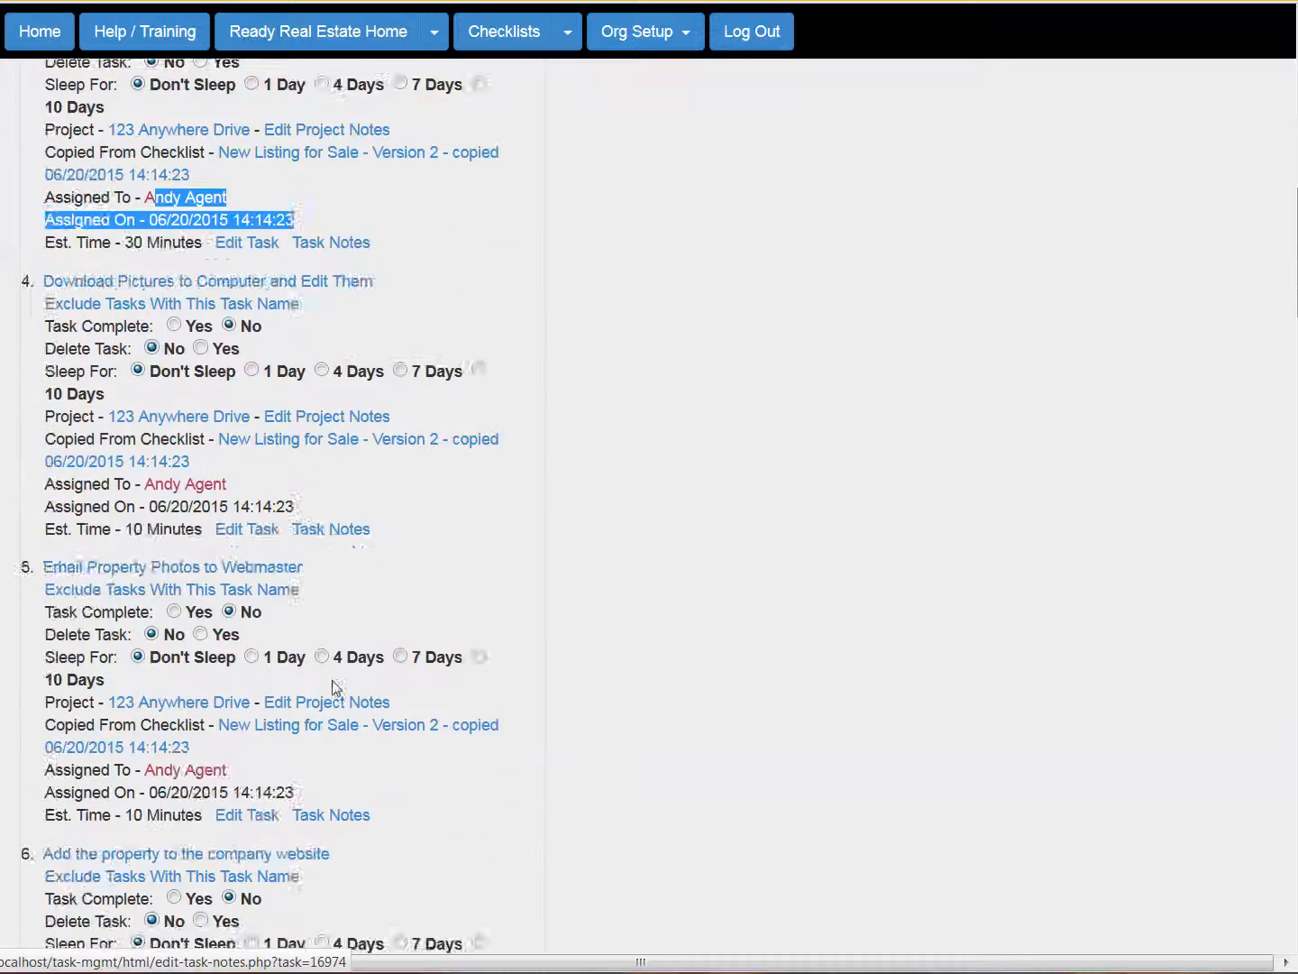
- In the 123 Anywhere Drive tasks, check who is assigned to the company website, Make File for New Listing and final review tasks
{"action": "scroll", "coordinate": [335, 686], "scroll_direction": "down", "scroll_amount": 8}
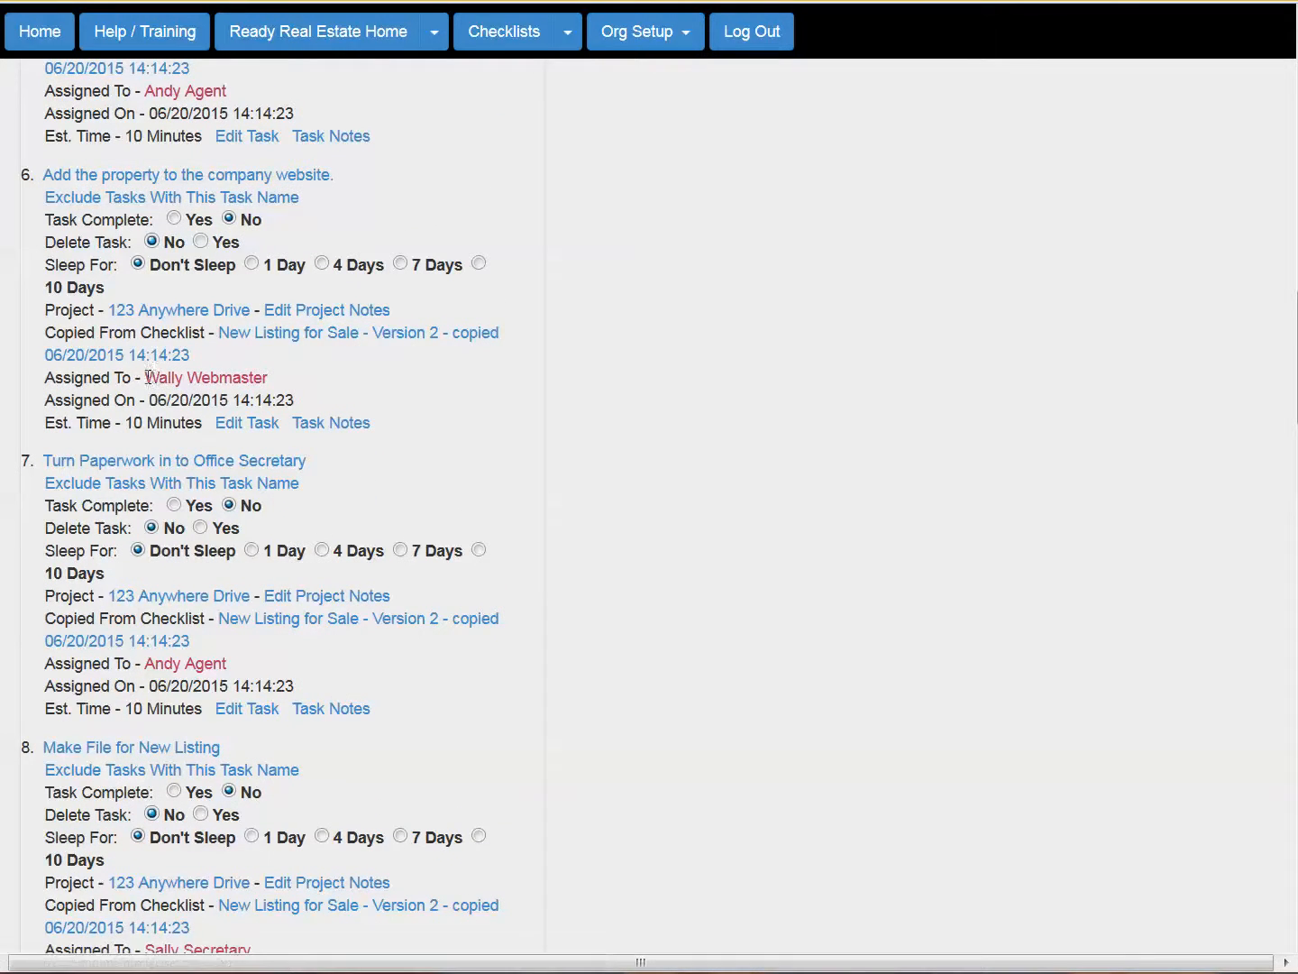
{"action": "left_click_drag", "start_coordinate": [147, 378], "coordinate": [292, 390]}
{"action": "scroll", "coordinate": [301, 653], "scroll_direction": "down", "scroll_amount": 5}
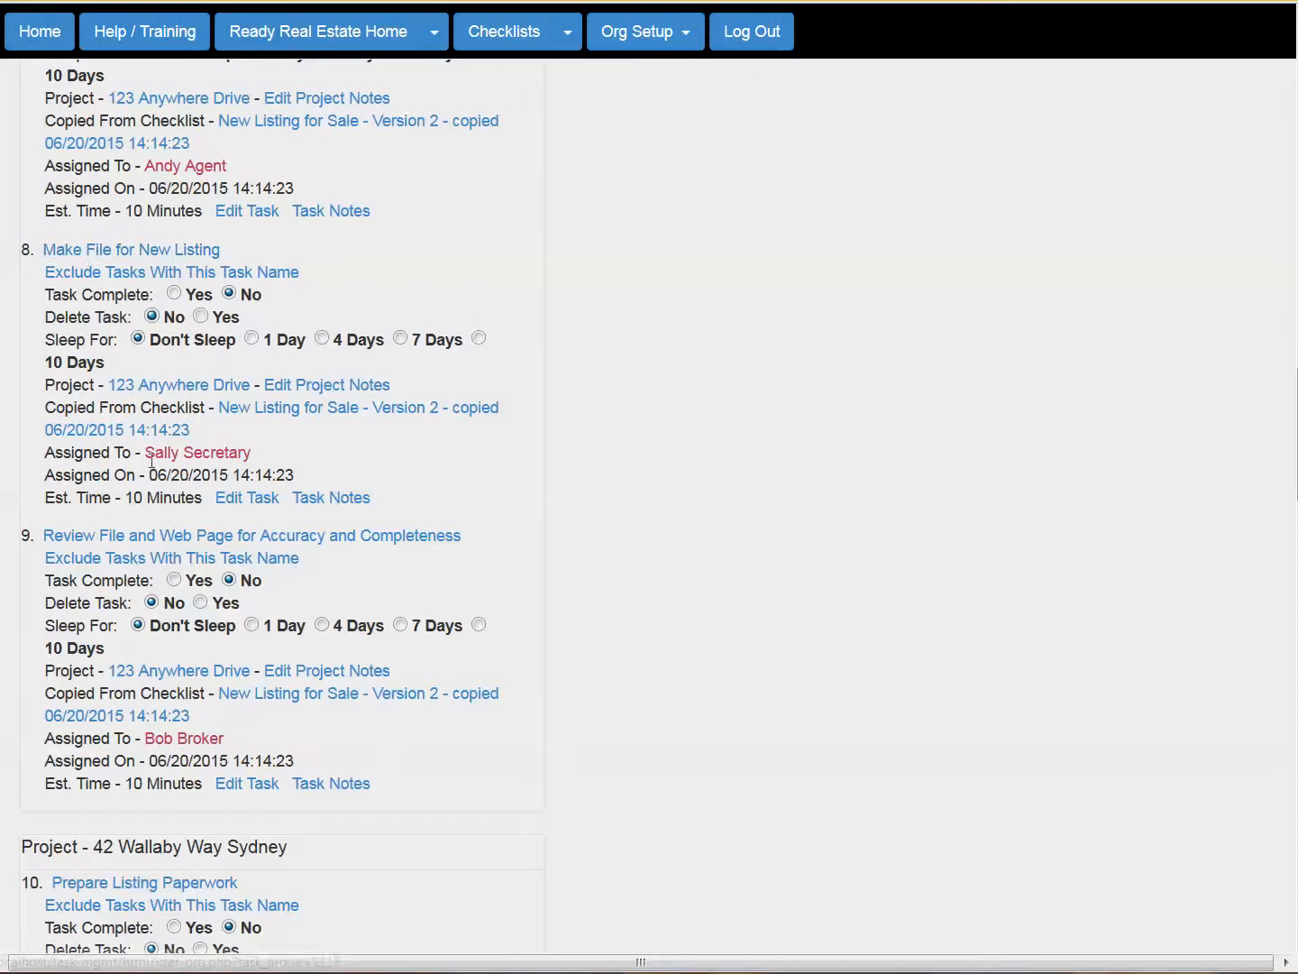
{"action": "left_click_drag", "start_coordinate": [146, 454], "coordinate": [294, 476]}
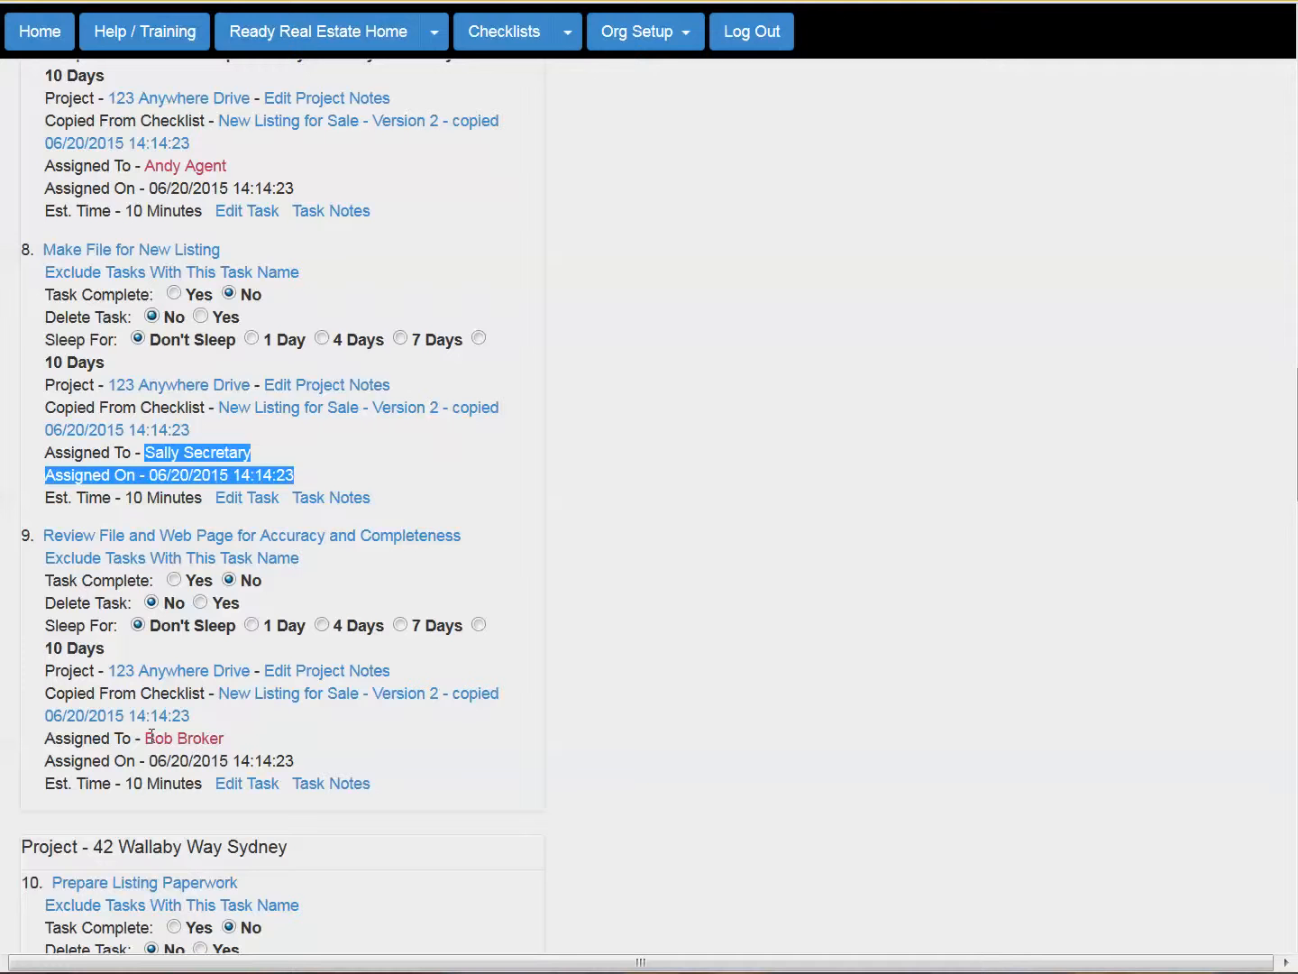
{"action": "left_click_drag", "start_coordinate": [146, 738], "coordinate": [246, 740]}
- Check who is assigned to the listing paperwork and picture tasks of the 42 Wallaby Way Sydney project
{"action": "scroll", "coordinate": [460, 754], "scroll_direction": "down", "scroll_amount": 6}
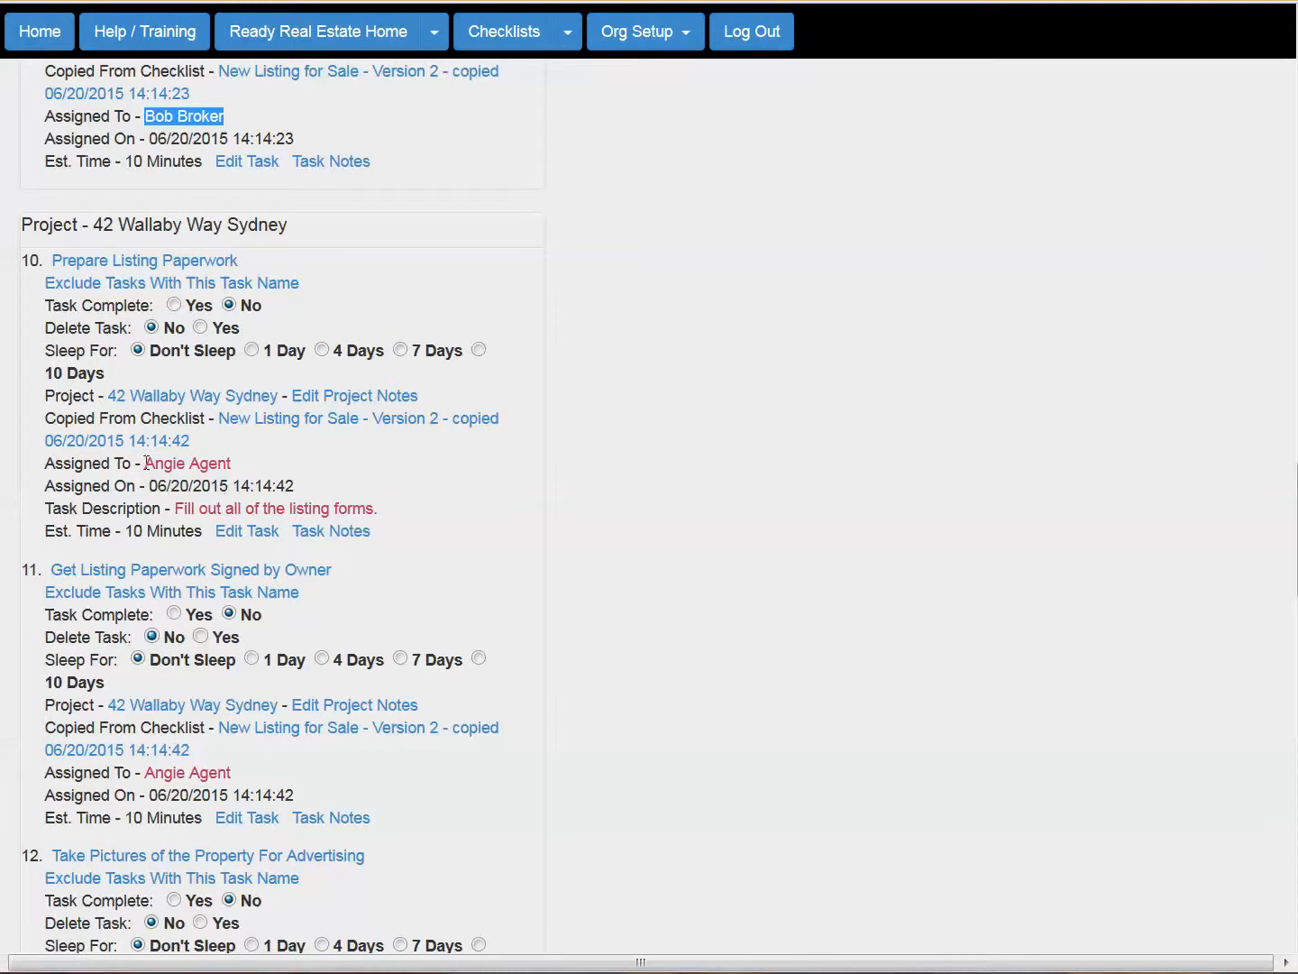
{"action": "left_click_drag", "start_coordinate": [148, 462], "coordinate": [236, 464]}
{"action": "scroll", "coordinate": [304, 618], "scroll_direction": "down", "scroll_amount": 4}
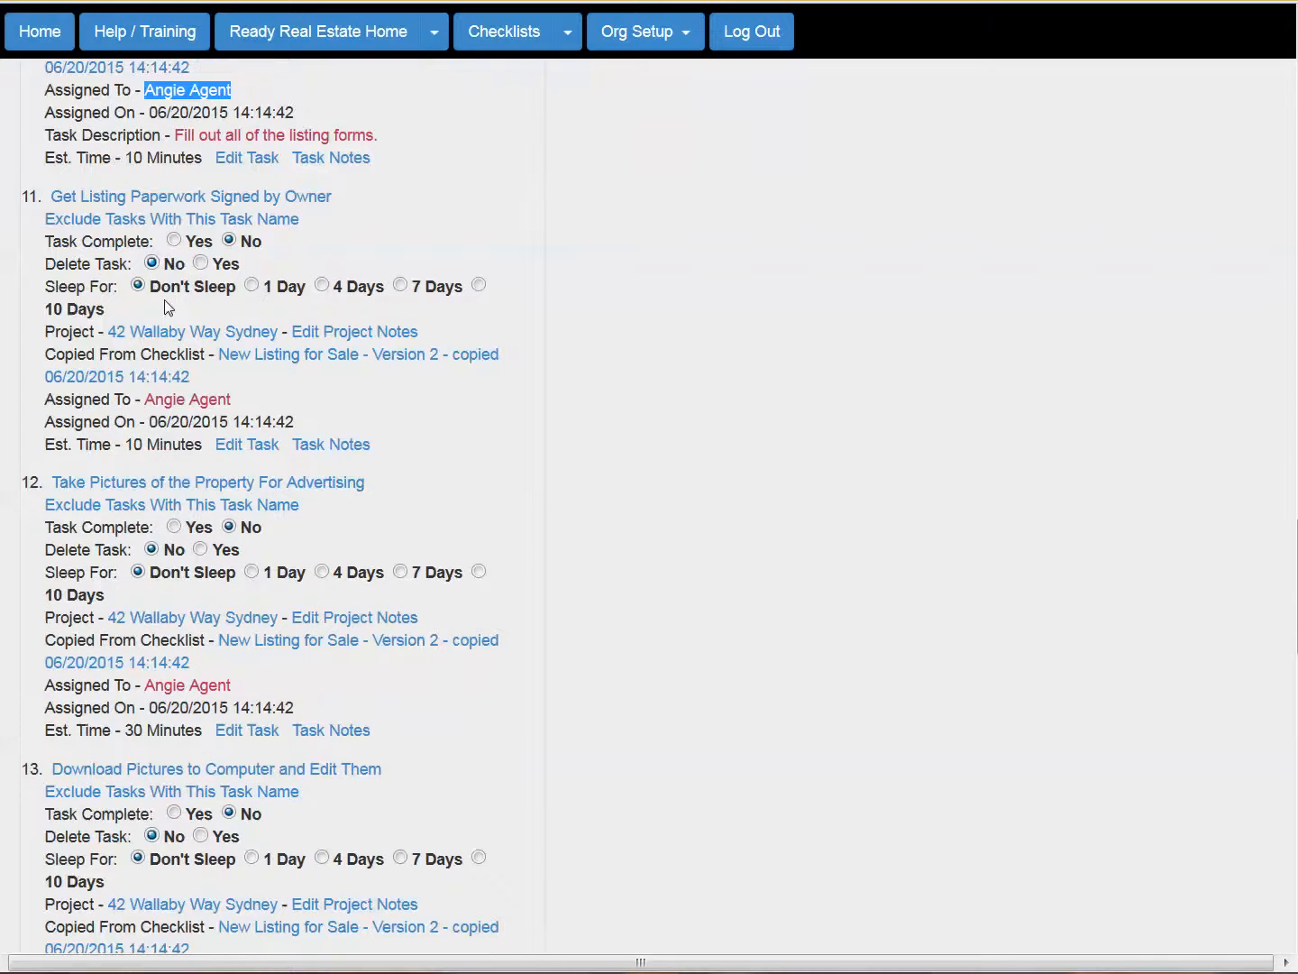
{"action": "scroll", "coordinate": [290, 473], "scroll_direction": "down", "scroll_amount": 8}
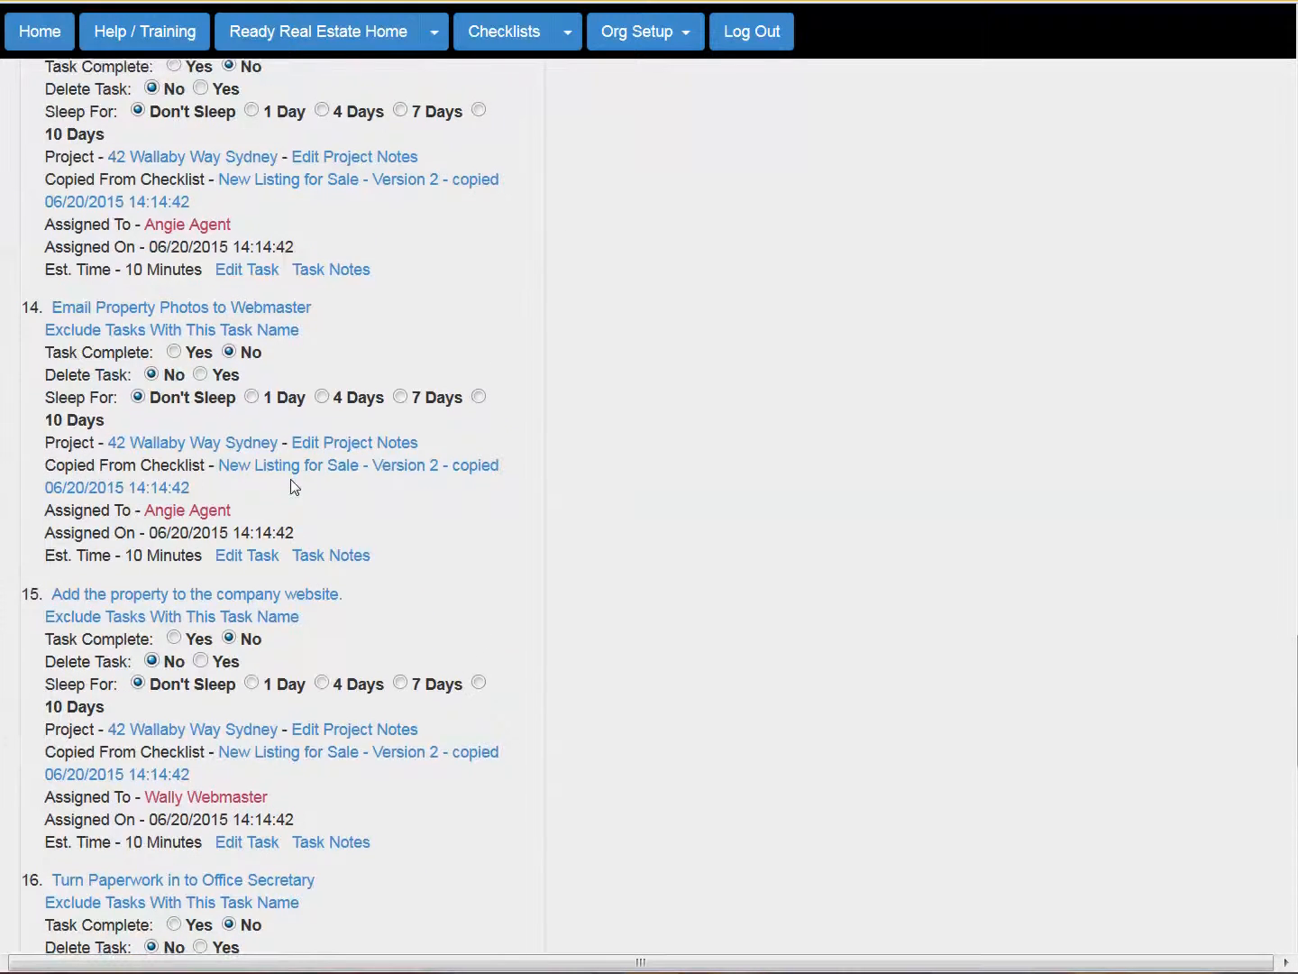
{"action": "scroll", "coordinate": [289, 478], "scroll_direction": "down", "scroll_amount": 3}
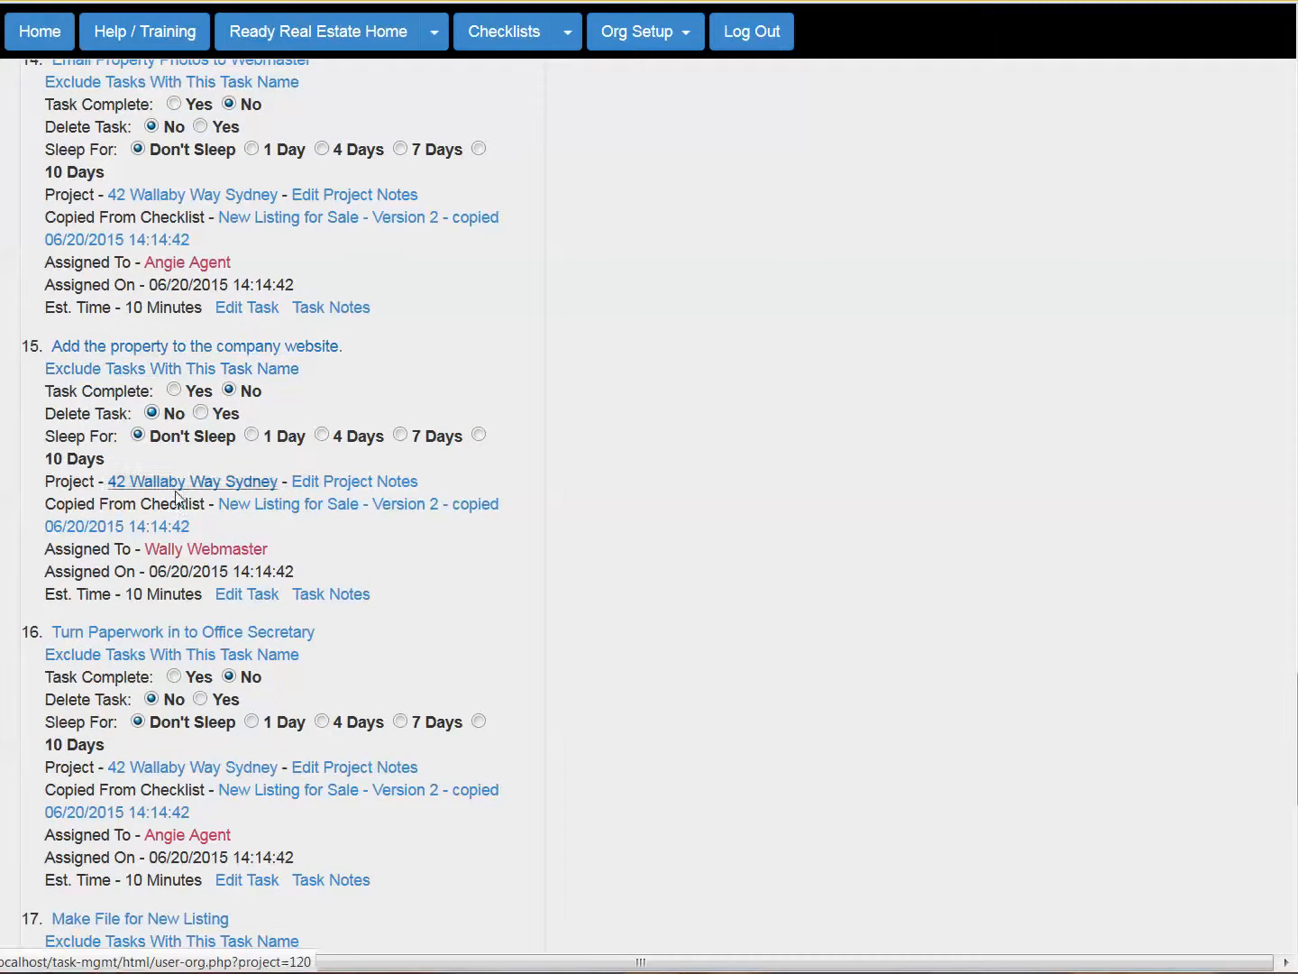
- In the 42 Wallaby Way Sydney tasks, check who is assigned to the company website, Make File for New Listing and final review tasks
{"action": "left_click_drag", "start_coordinate": [155, 549], "coordinate": [311, 562]}
{"action": "scroll", "coordinate": [506, 566], "scroll_direction": "down", "scroll_amount": 7}
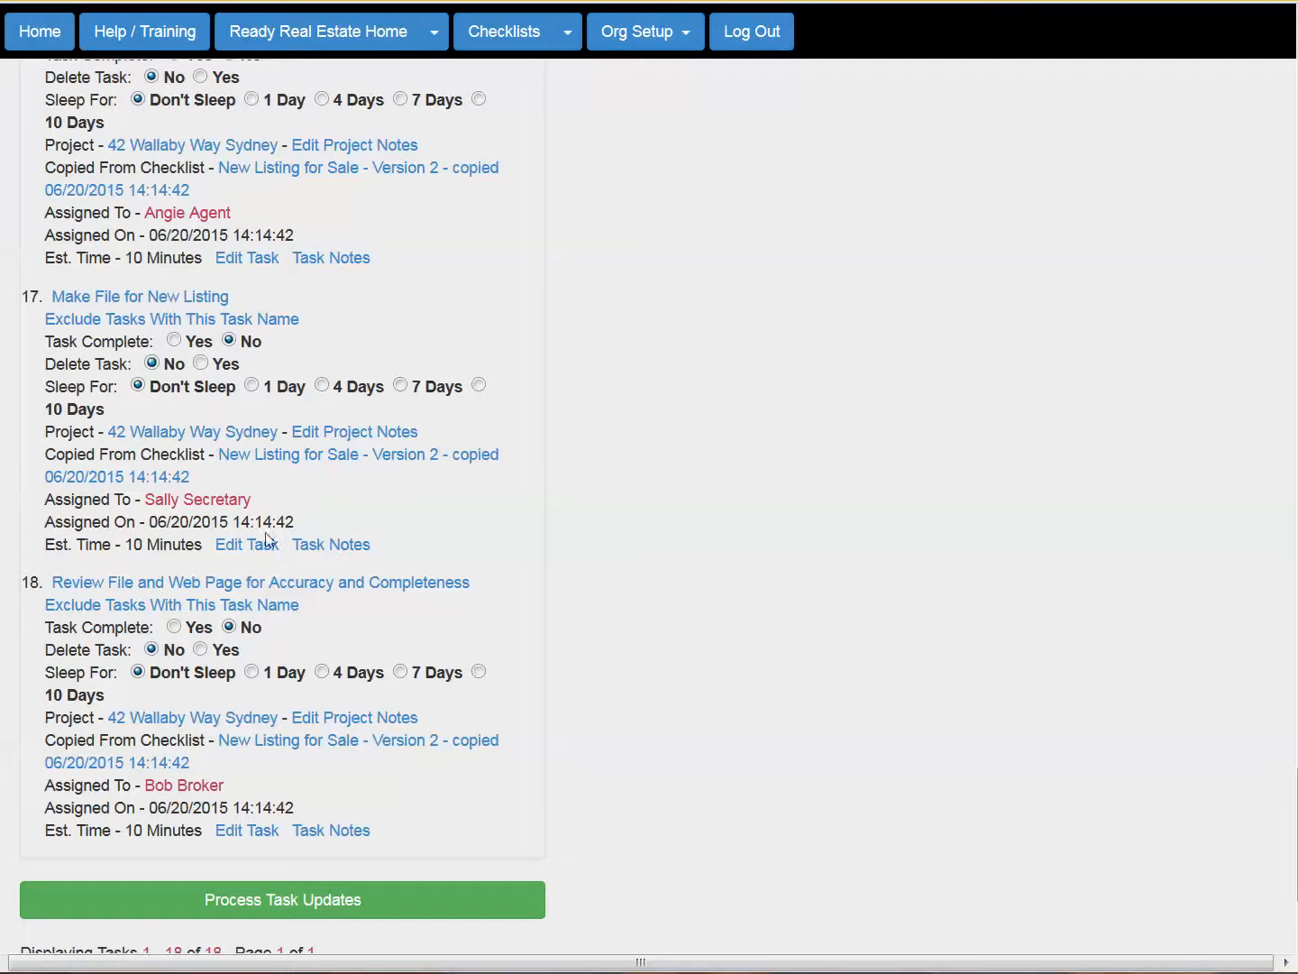
{"action": "left_click_drag", "start_coordinate": [150, 495], "coordinate": [278, 514]}
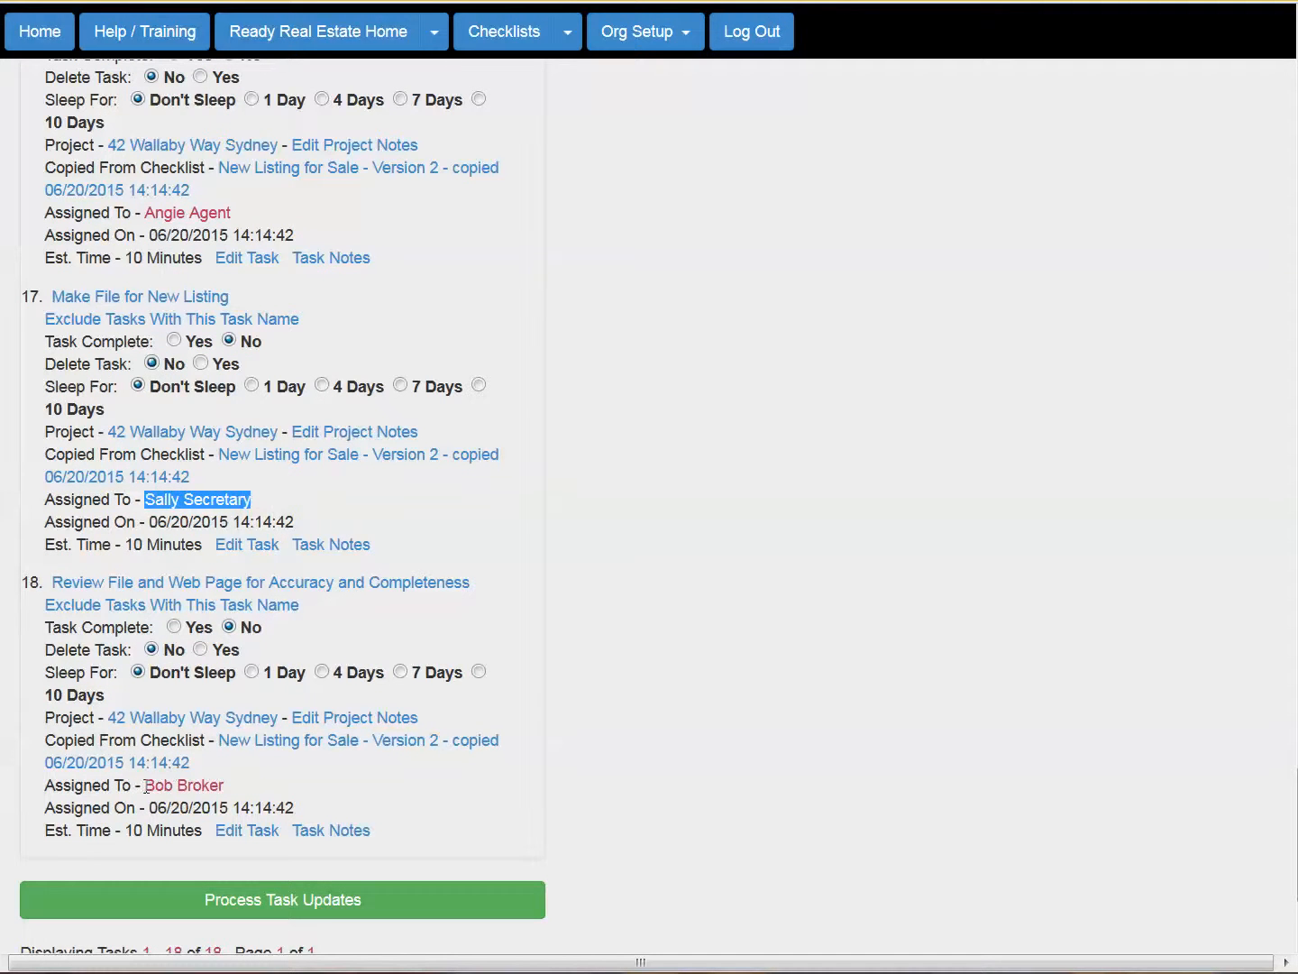
{"action": "left_click_drag", "start_coordinate": [143, 784], "coordinate": [289, 798]}
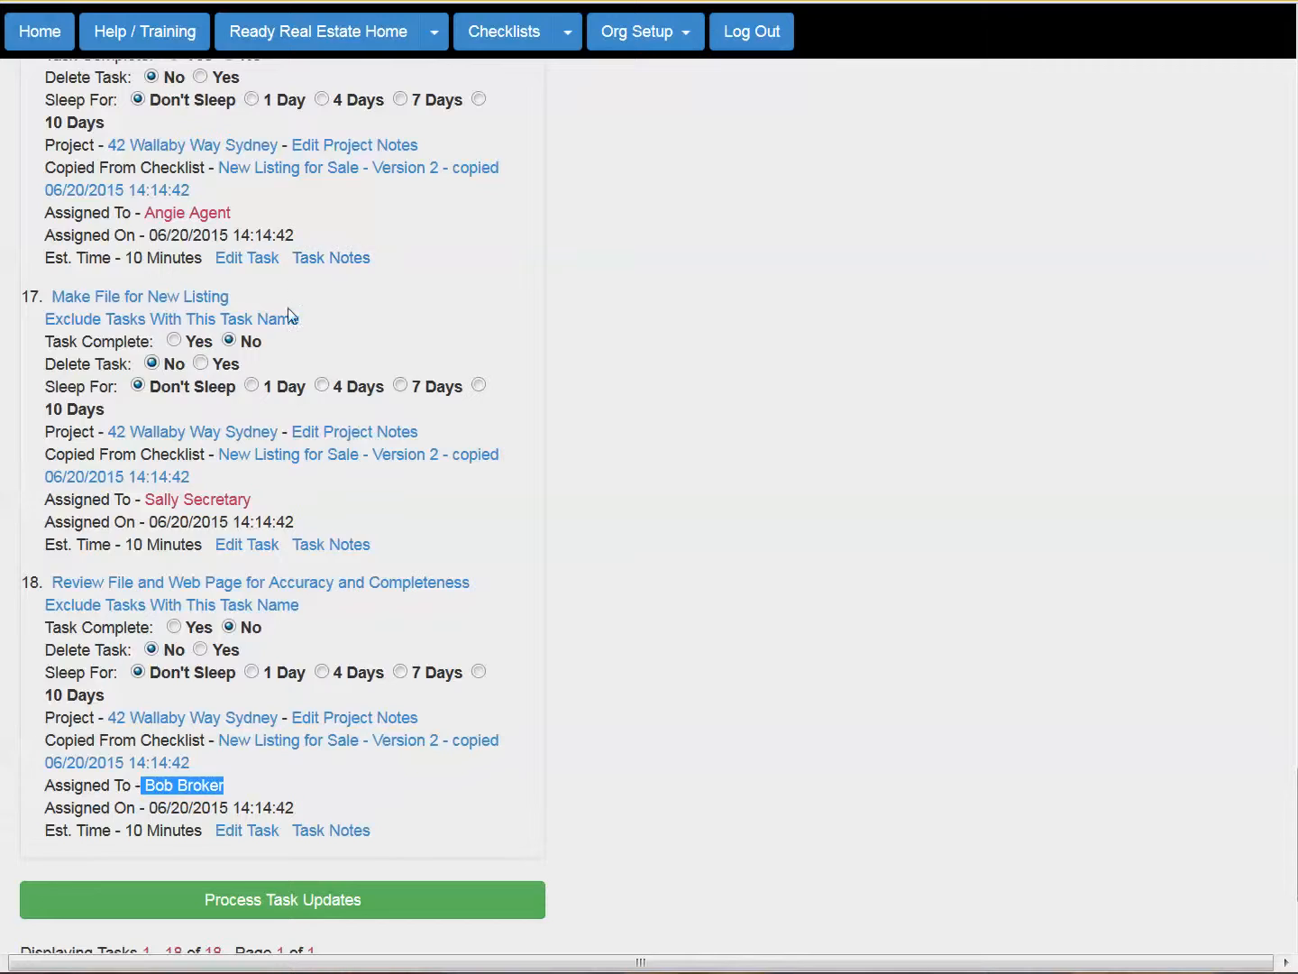
- Collapse the task groups of the 123 Anywhere Drive and 42 Wallaby Way Sydney projects
{"action": "scroll", "coordinate": [334, 646], "scroll_direction": "up", "scroll_amount": 20}
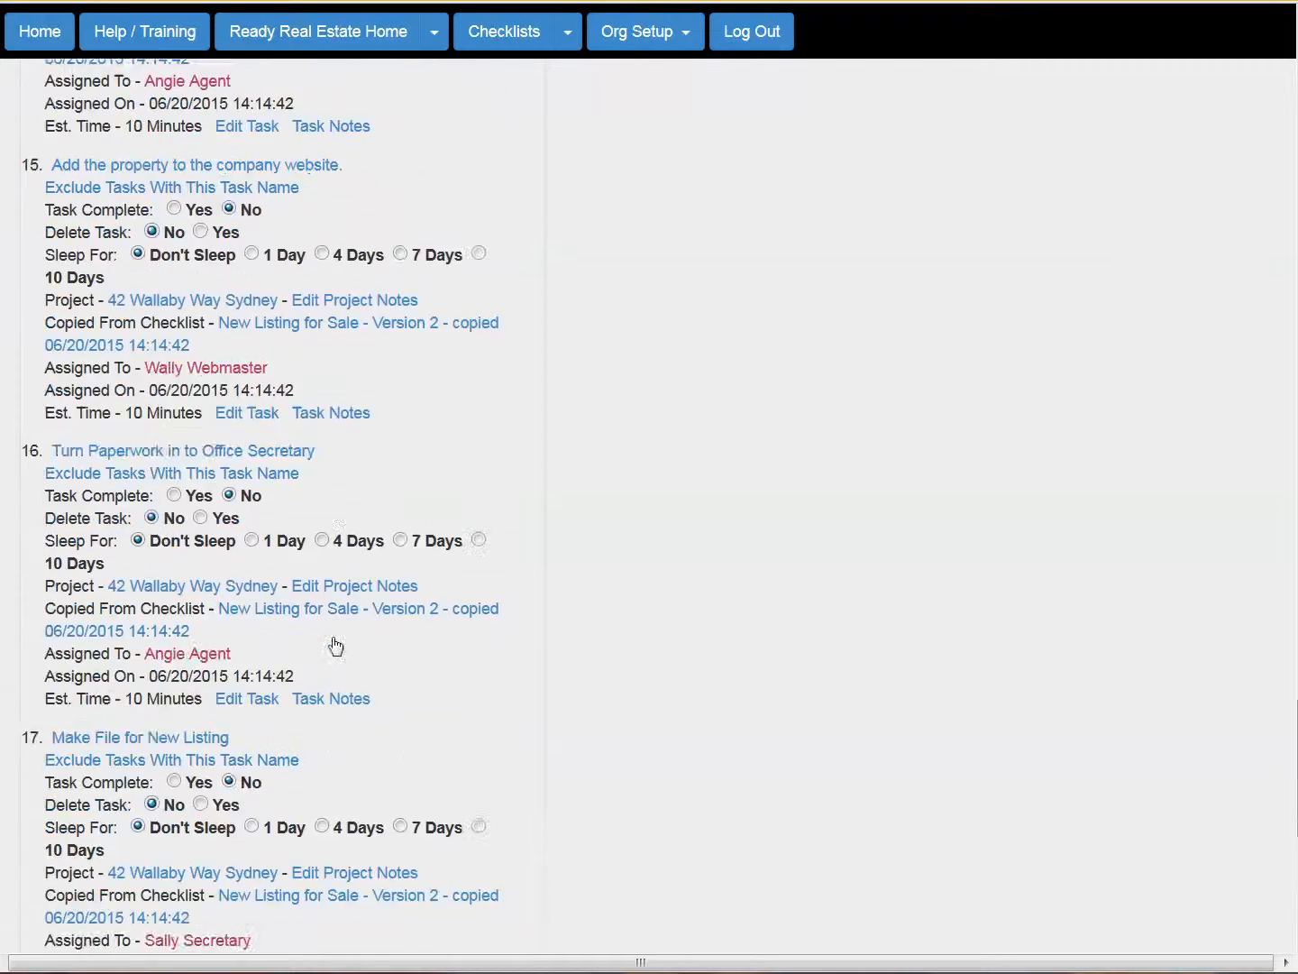
{"action": "scroll", "coordinate": [342, 671], "scroll_direction": "up", "scroll_amount": 20}
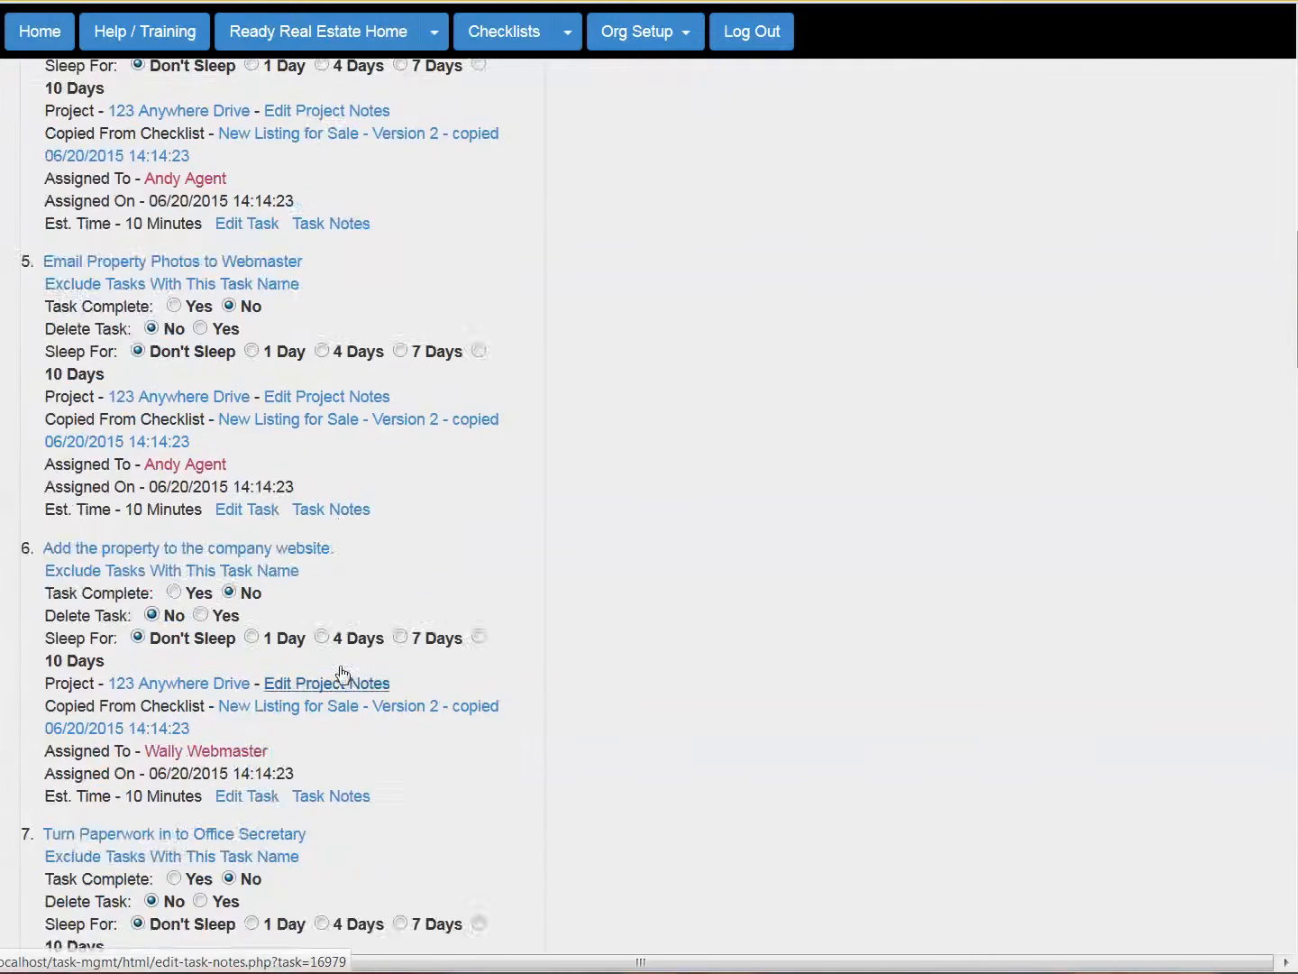
{"action": "scroll", "coordinate": [344, 674], "scroll_direction": "down", "scroll_amount": 3}
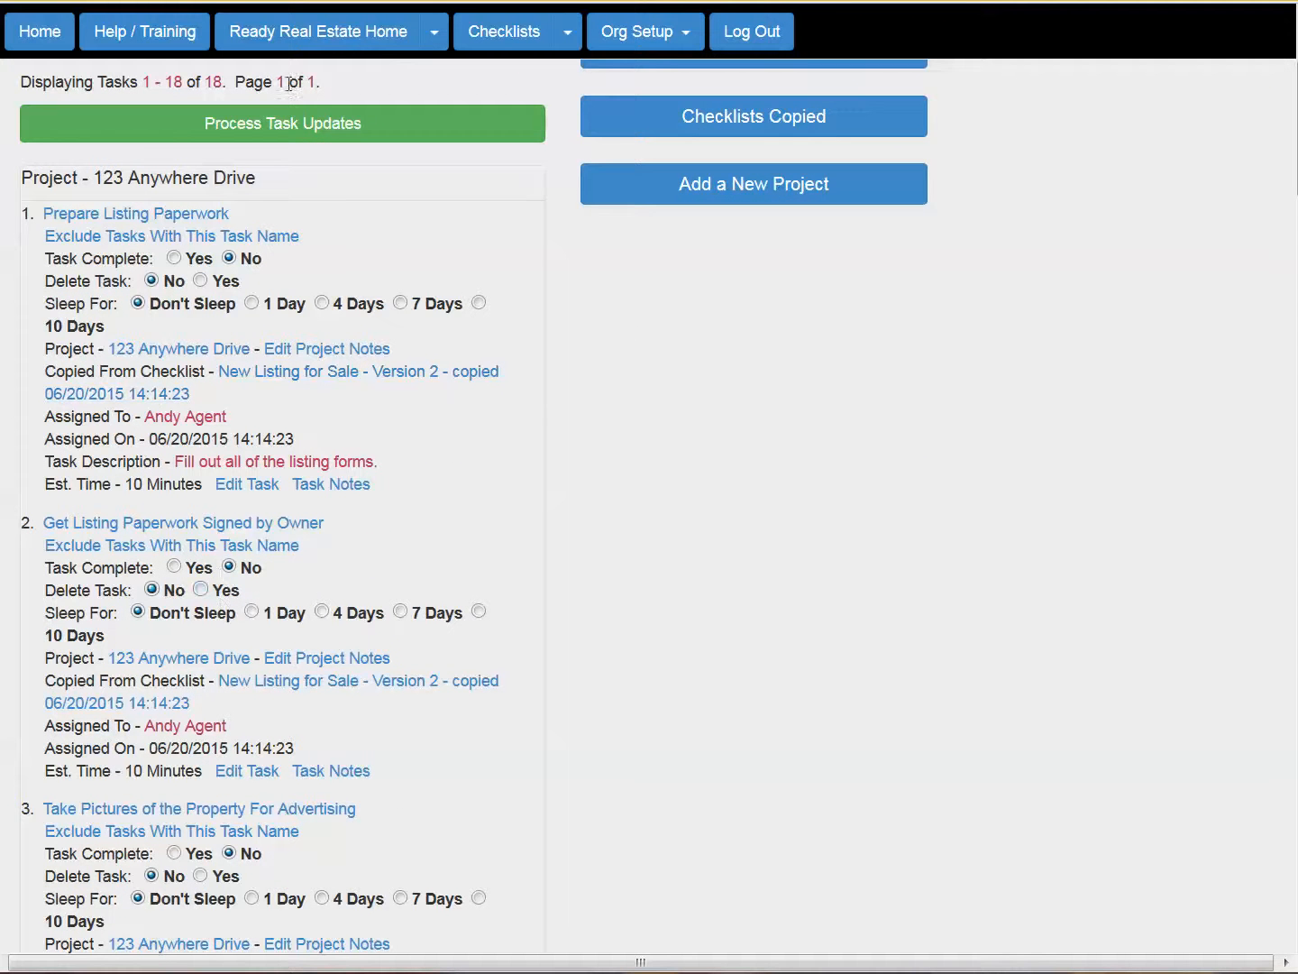
{"action": "left_click", "coordinate": [174, 183]}
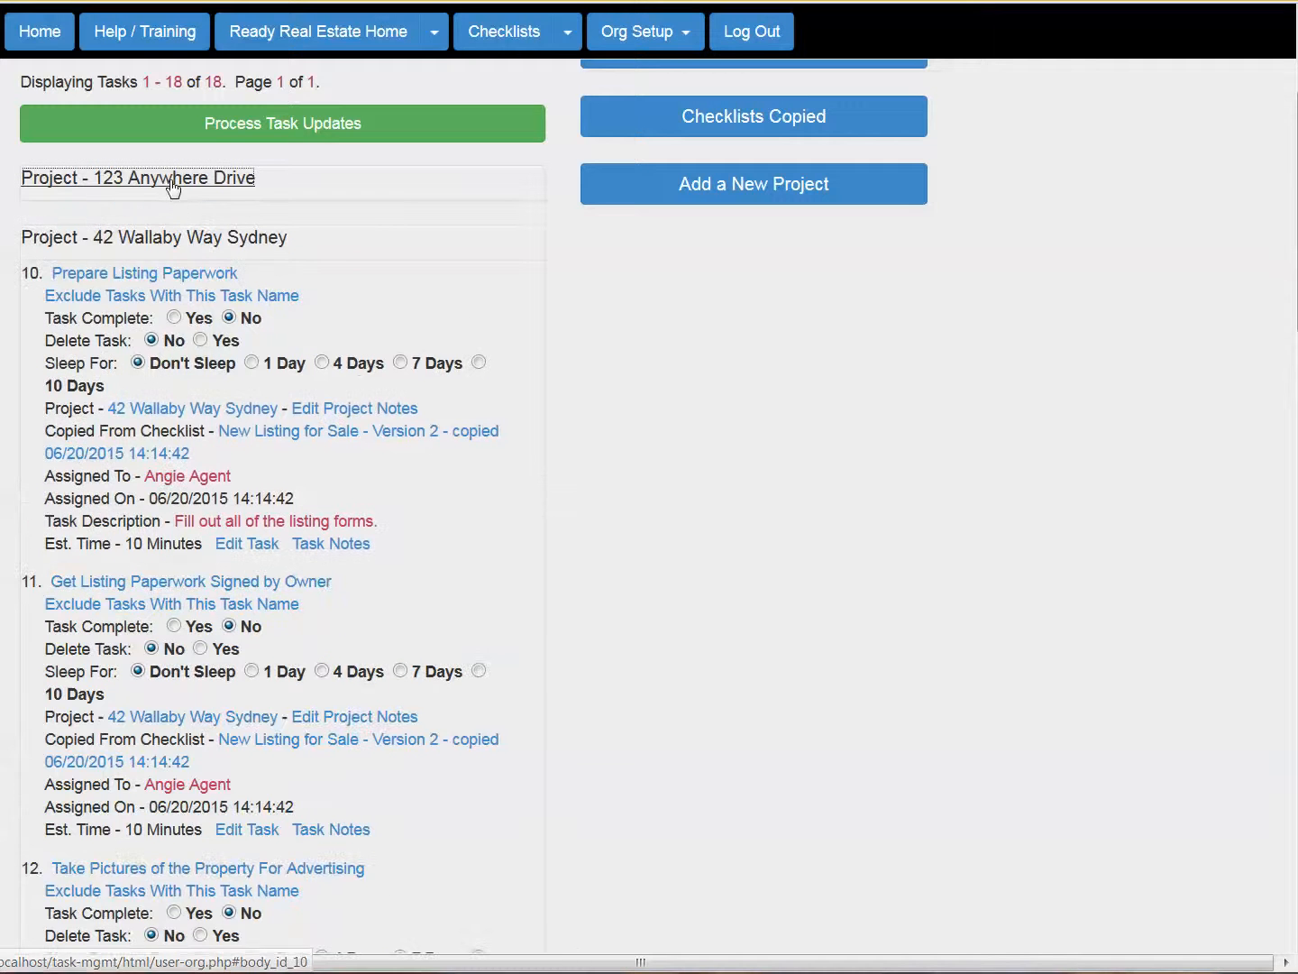
{"action": "left_click", "coordinate": [175, 183]}
{"action": "left_click", "coordinate": [174, 183]}
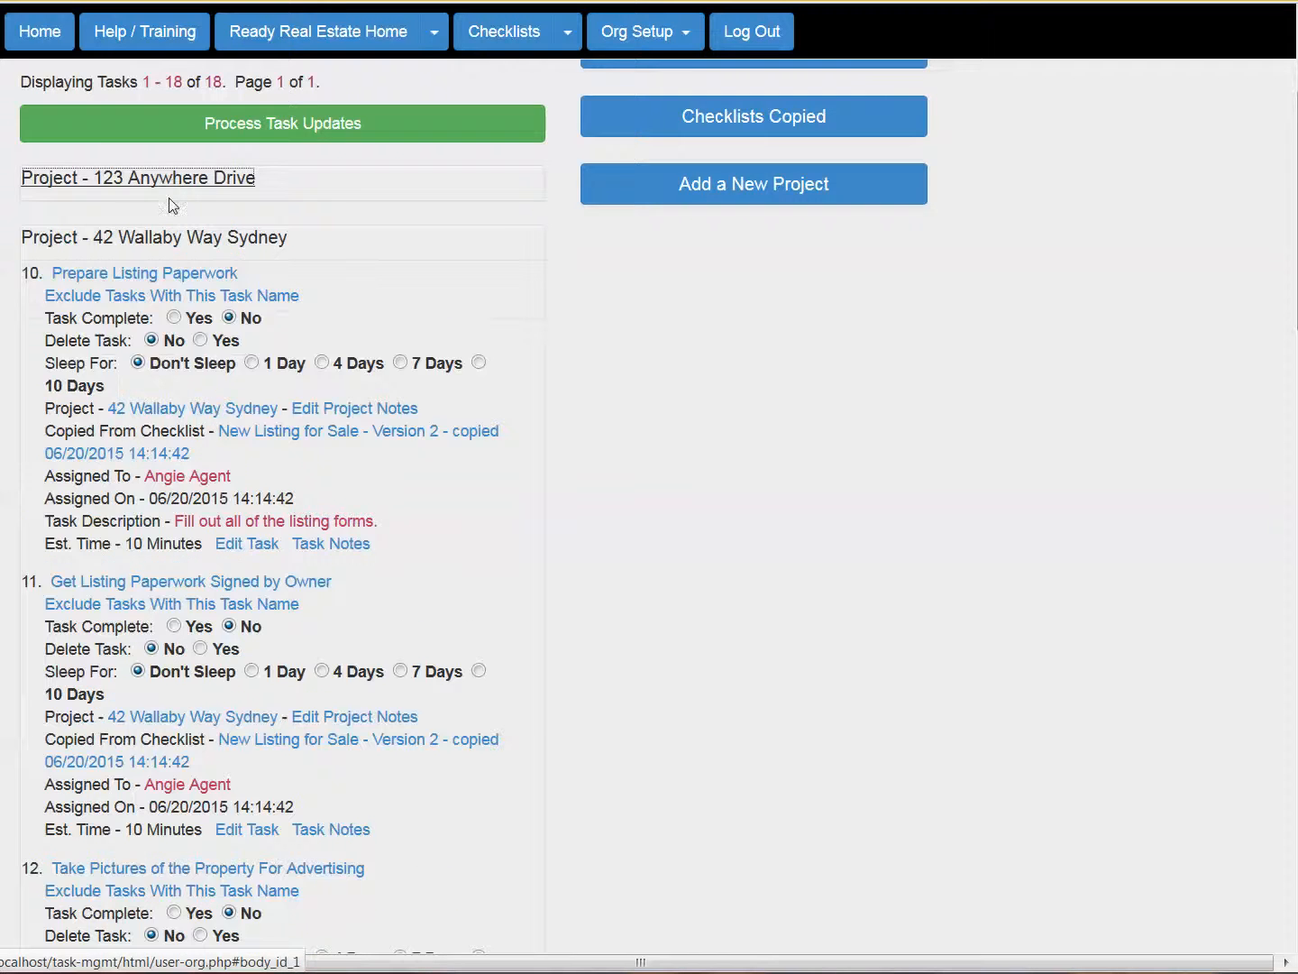
{"action": "left_click", "coordinate": [171, 237]}
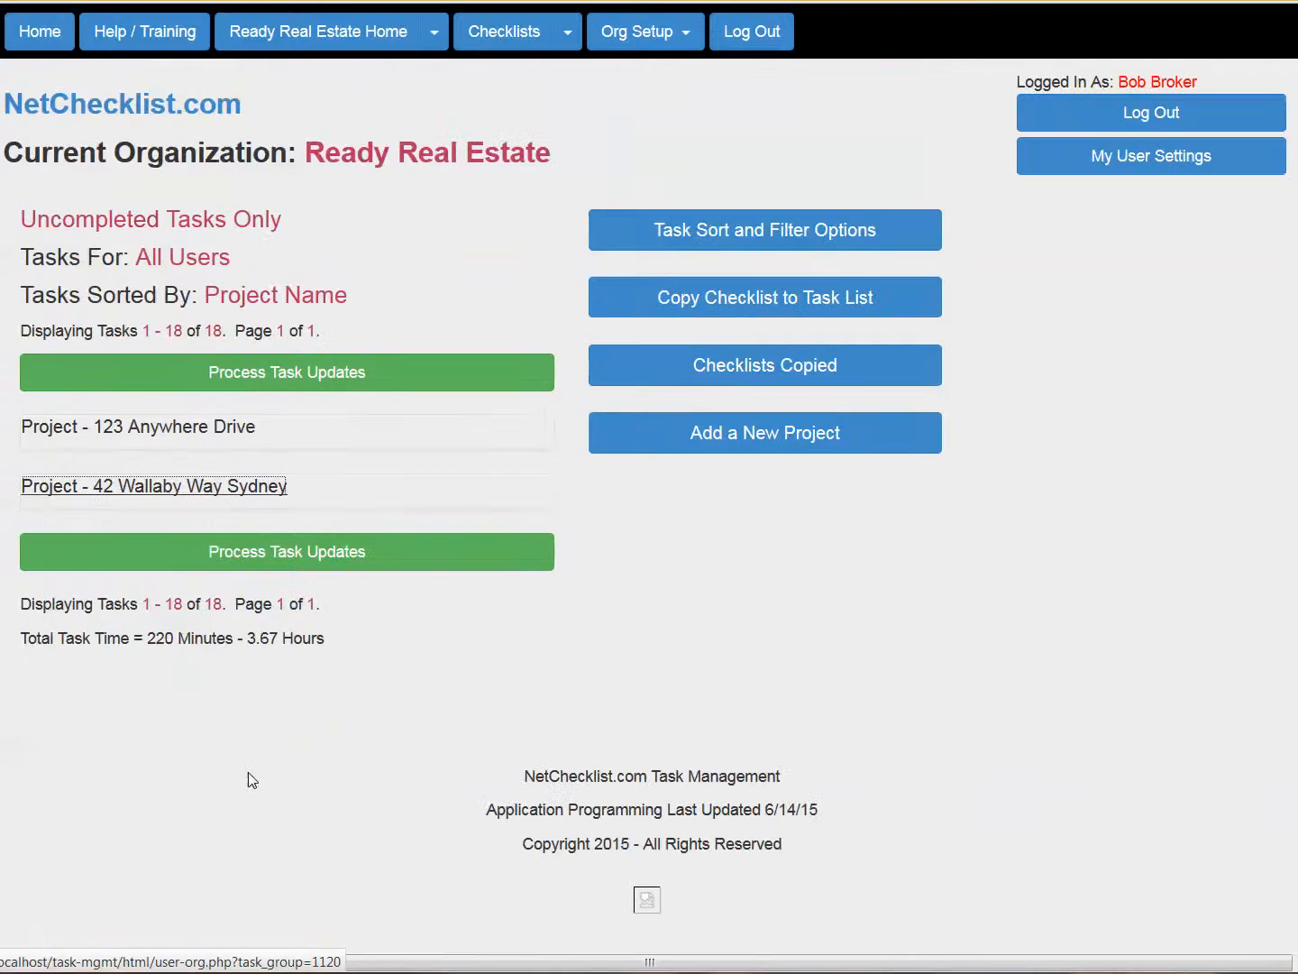
- Expand the 42 Wallaby Way Sydney task group, look through its tasks and collapse it again
{"action": "left_click", "coordinate": [162, 488]}
{"action": "scroll", "coordinate": [220, 578], "scroll_direction": "down", "scroll_amount": 2}
{"action": "scroll", "coordinate": [219, 577], "scroll_direction": "down", "scroll_amount": 10}
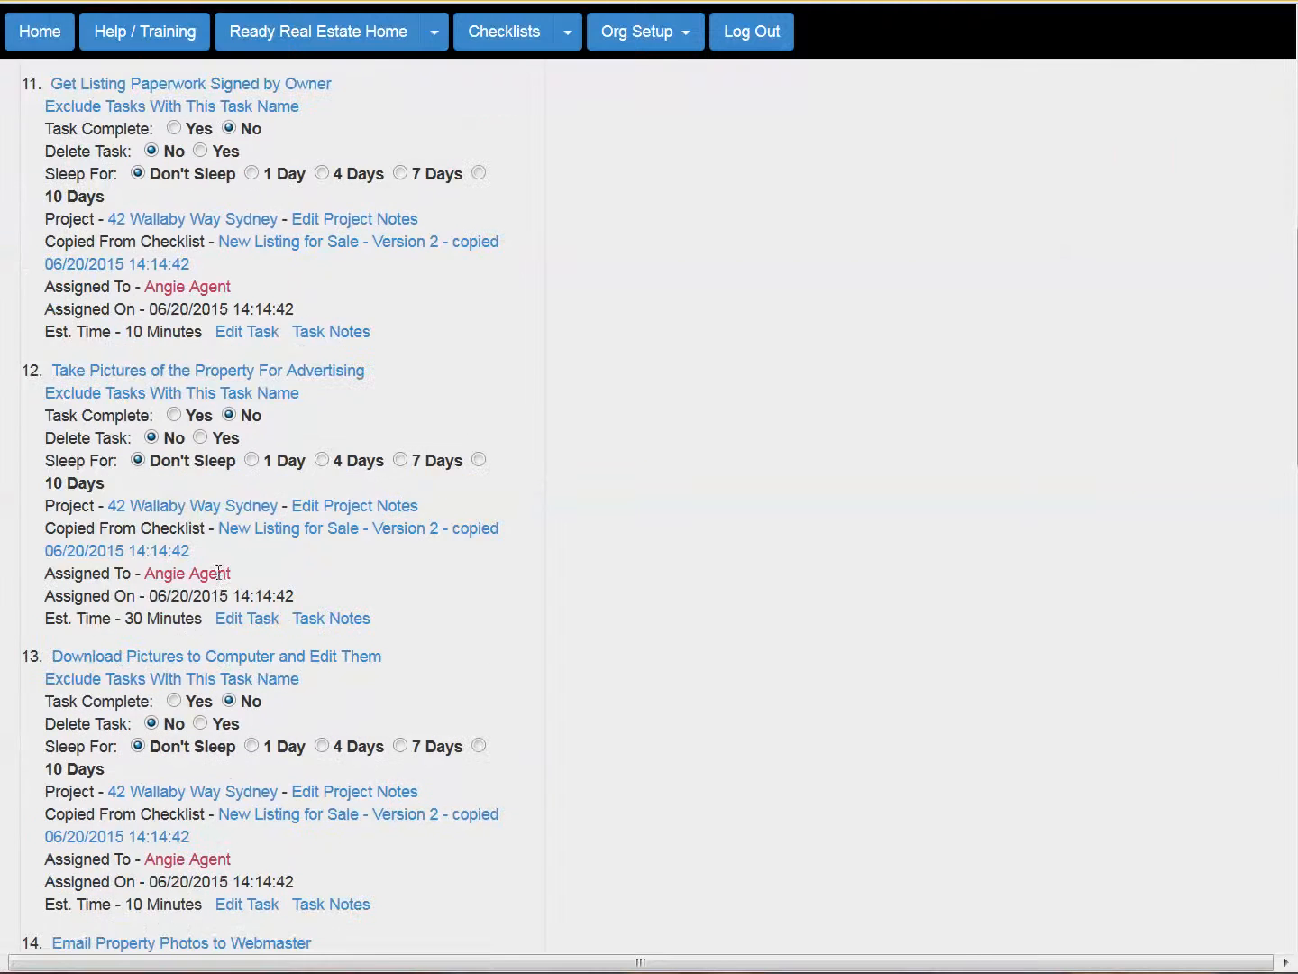
{"action": "scroll", "coordinate": [221, 599], "scroll_direction": "up", "scroll_amount": 12}
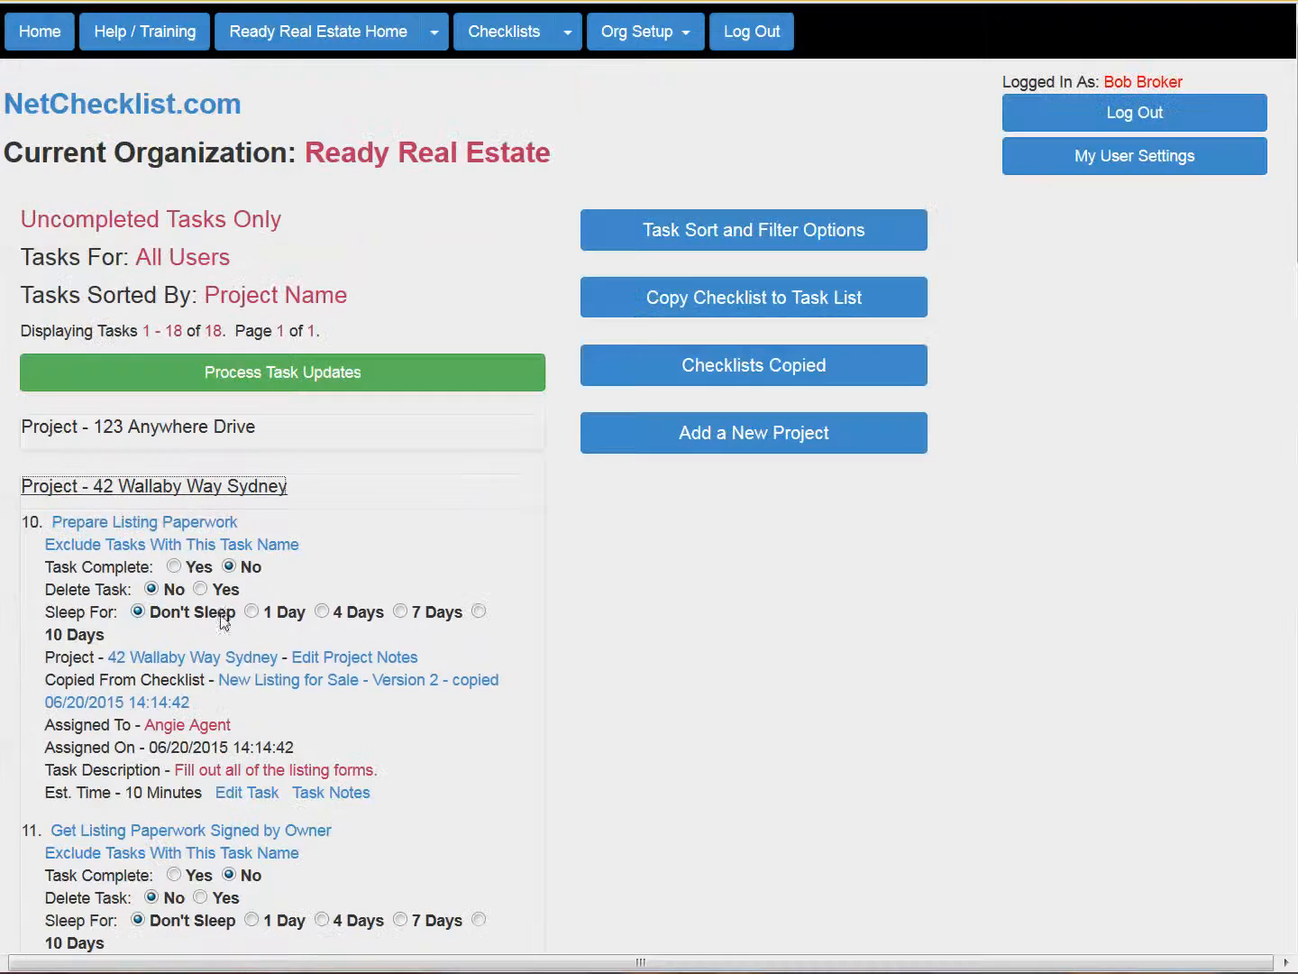
{"action": "left_click", "coordinate": [171, 496]}
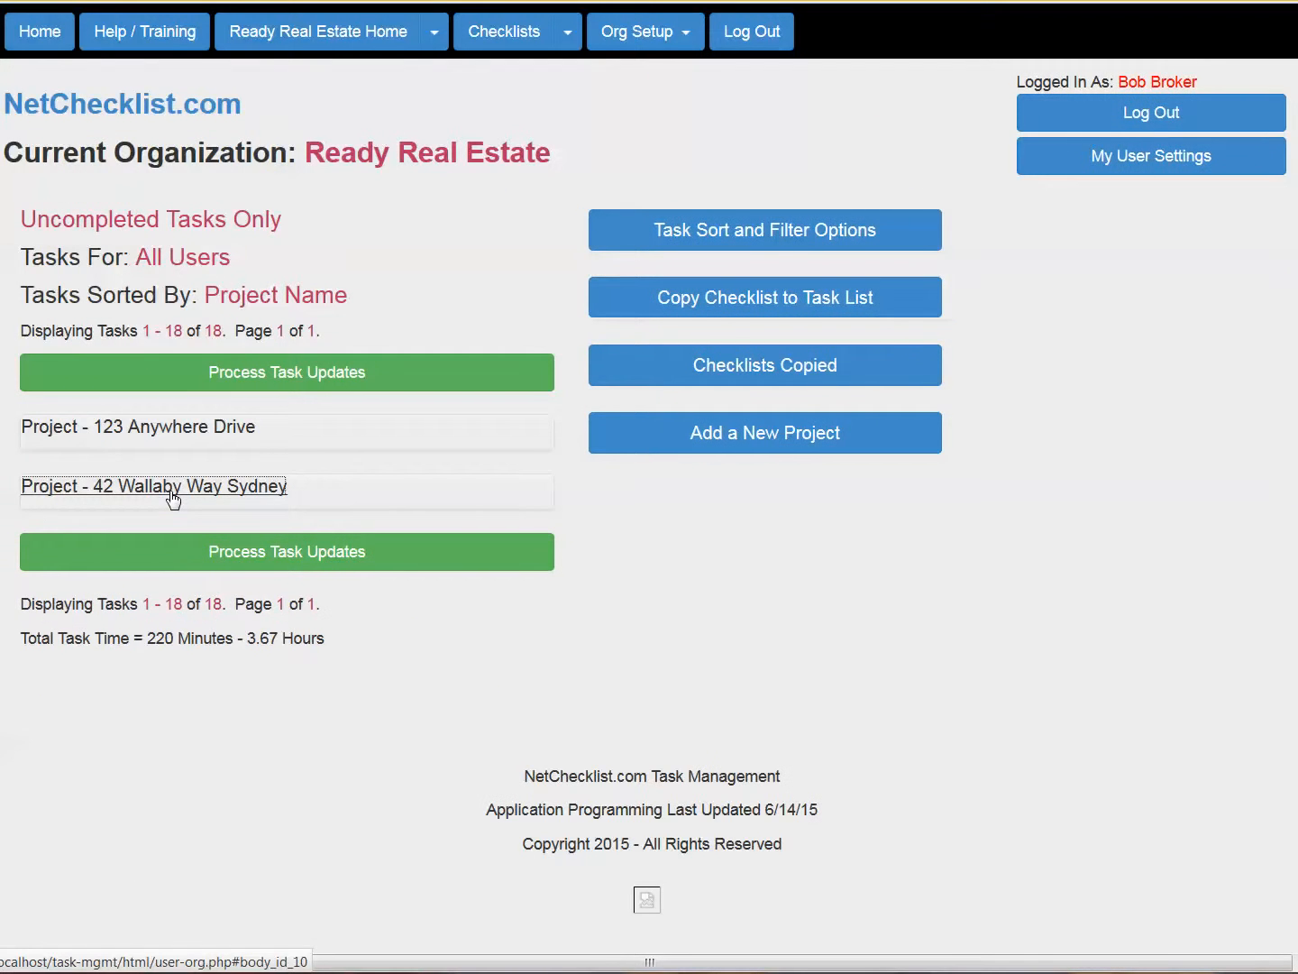
- Expand the 123 Anywhere Drive task group and look through its tasks
{"action": "left_click", "coordinate": [187, 432]}
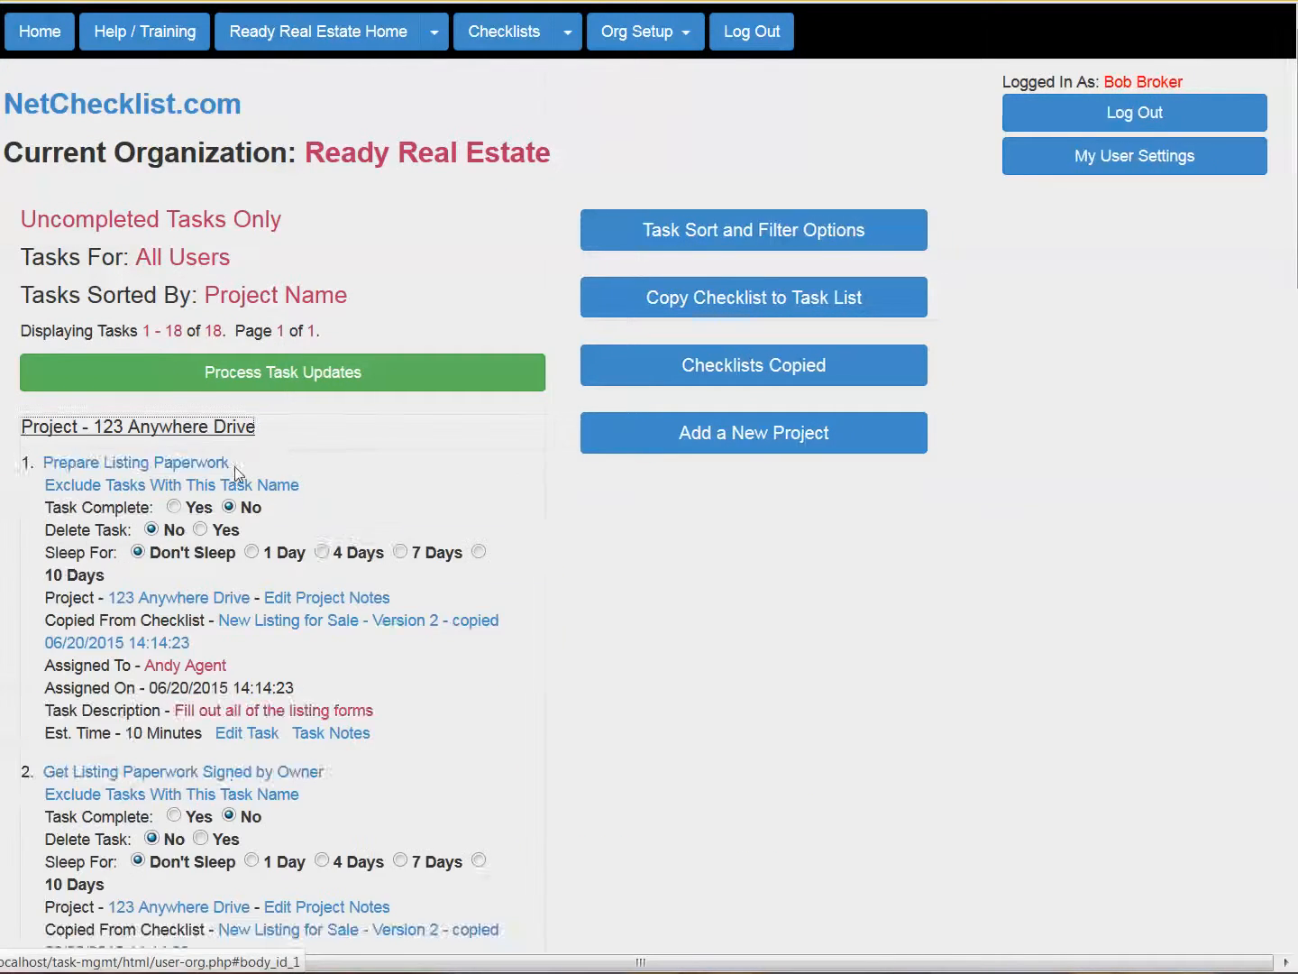
{"action": "scroll", "coordinate": [320, 577], "scroll_direction": "down", "scroll_amount": 7}
{"action": "scroll", "coordinate": [320, 582], "scroll_direction": "up", "scroll_amount": 7}
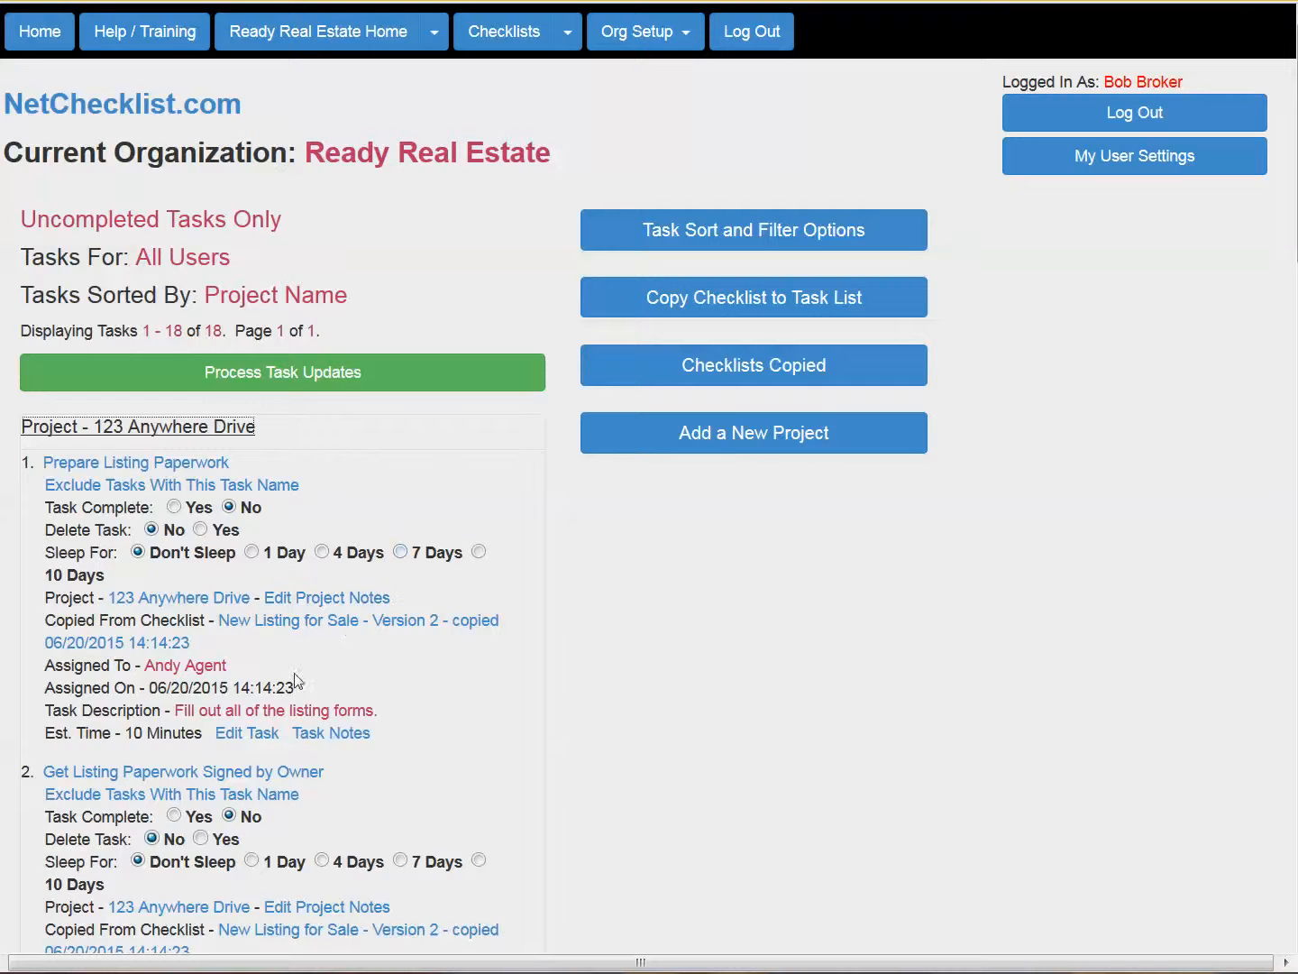
- Open the organization's Jobs setup page to view the form for adding a new job
{"action": "left_click", "coordinate": [646, 37]}
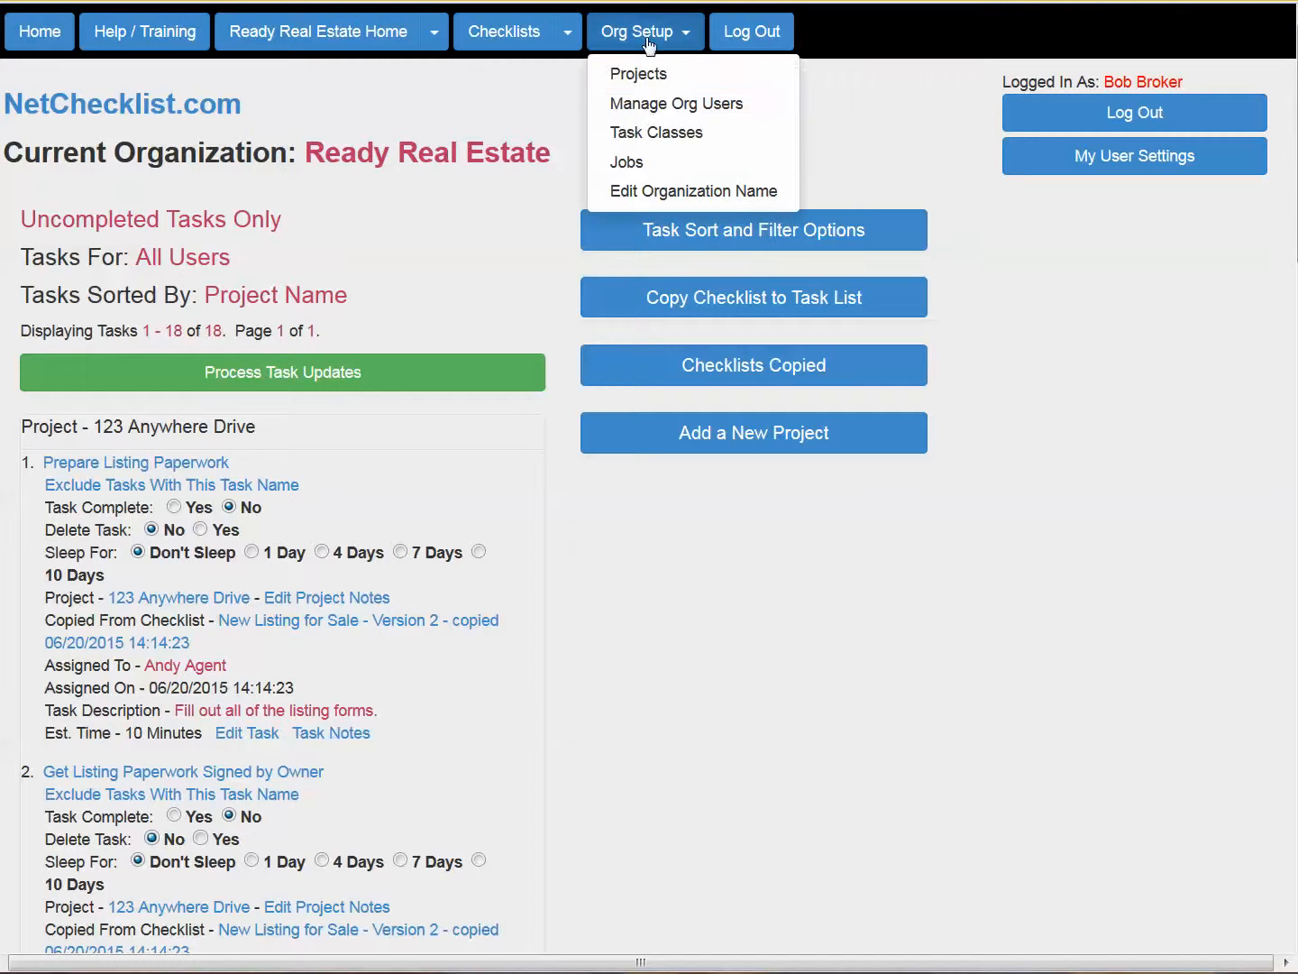
{"action": "left_click", "coordinate": [624, 162]}
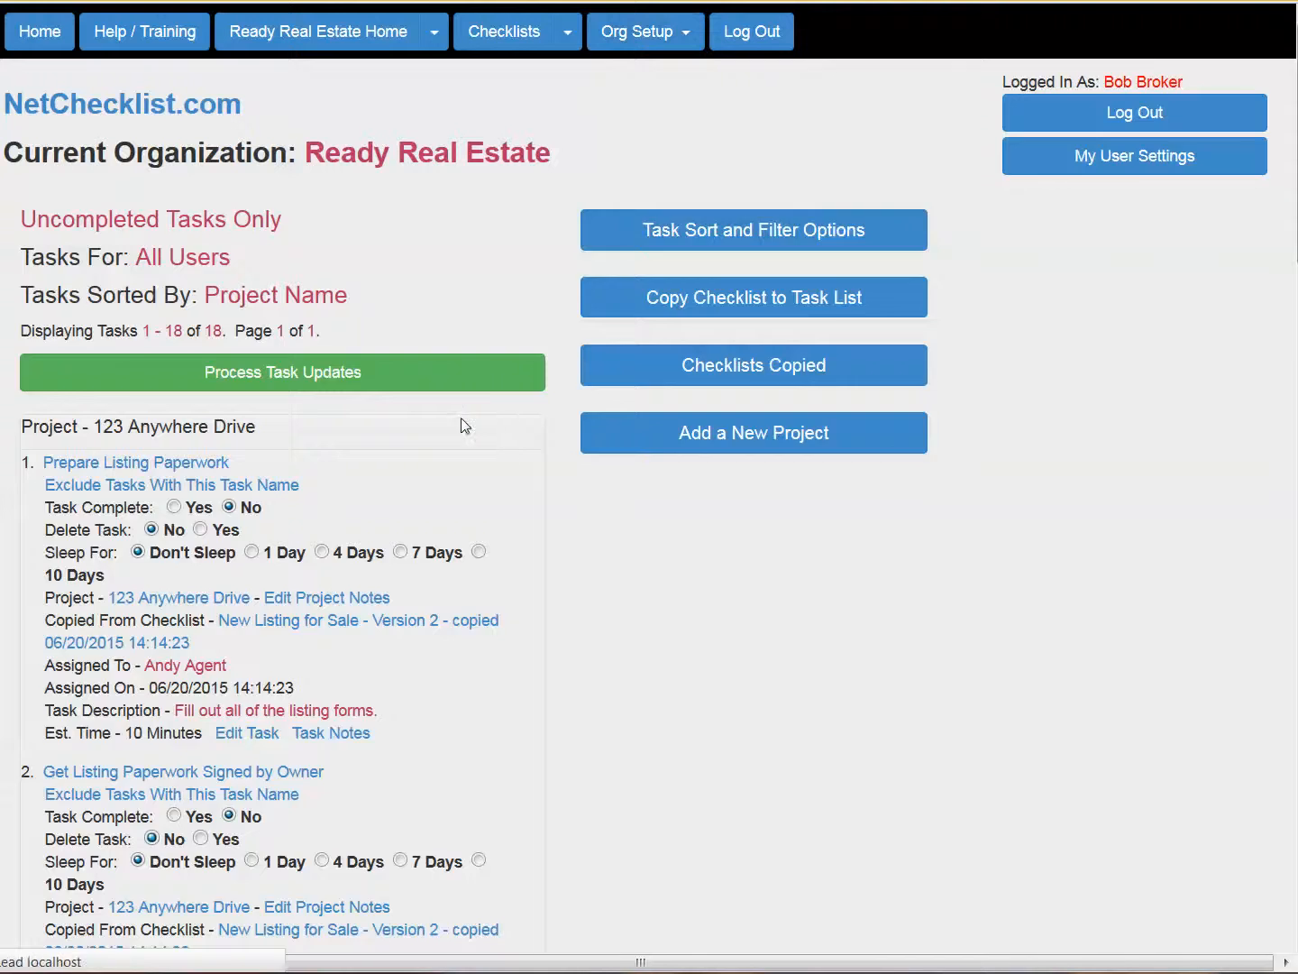
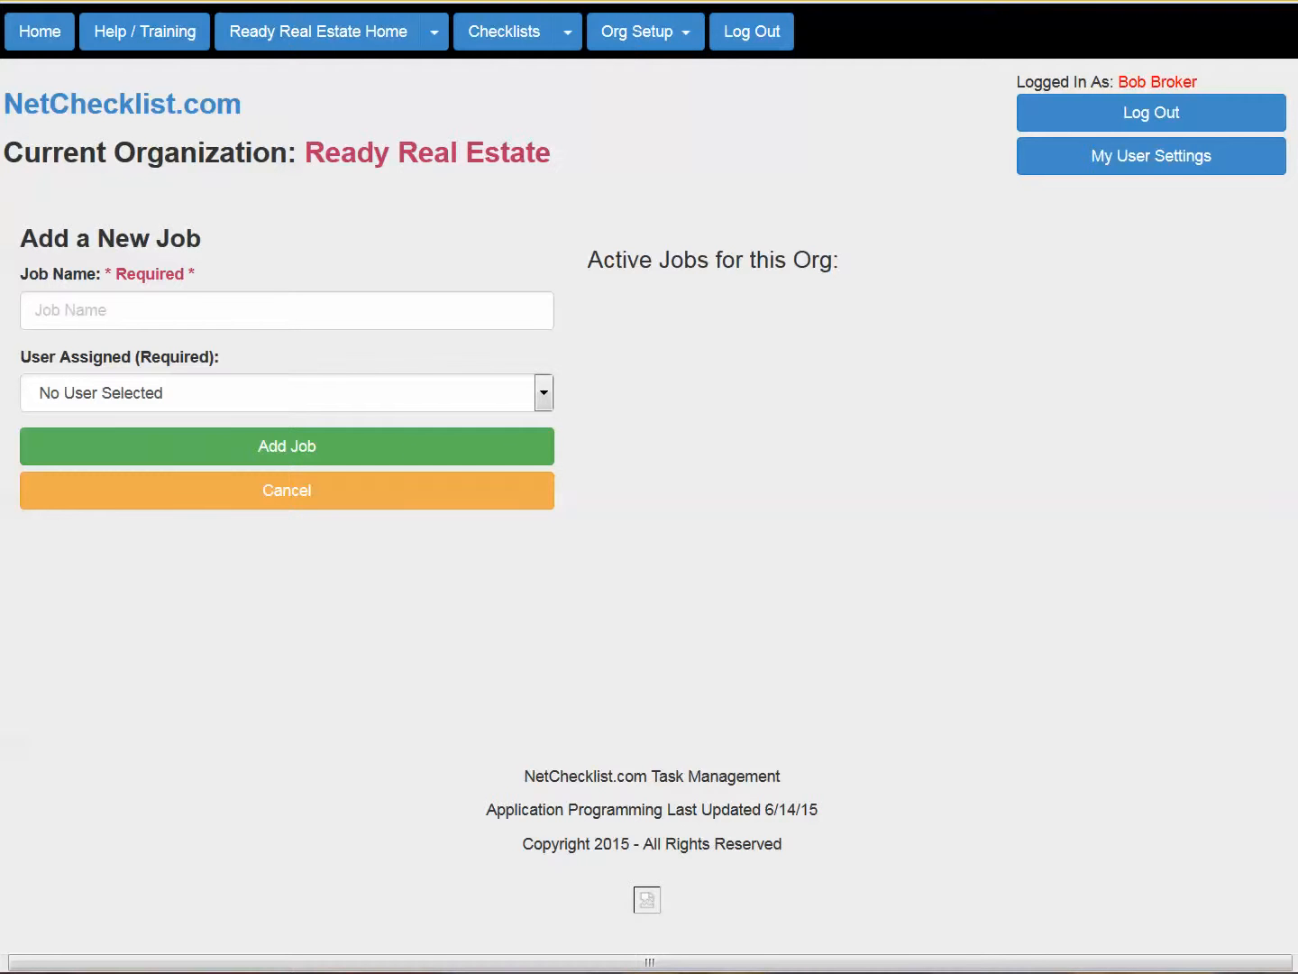
- Open the New Listing for Sale - Version 3 checklist for editing and look over its first items
{"action": "left_click", "coordinate": [516, 34]}
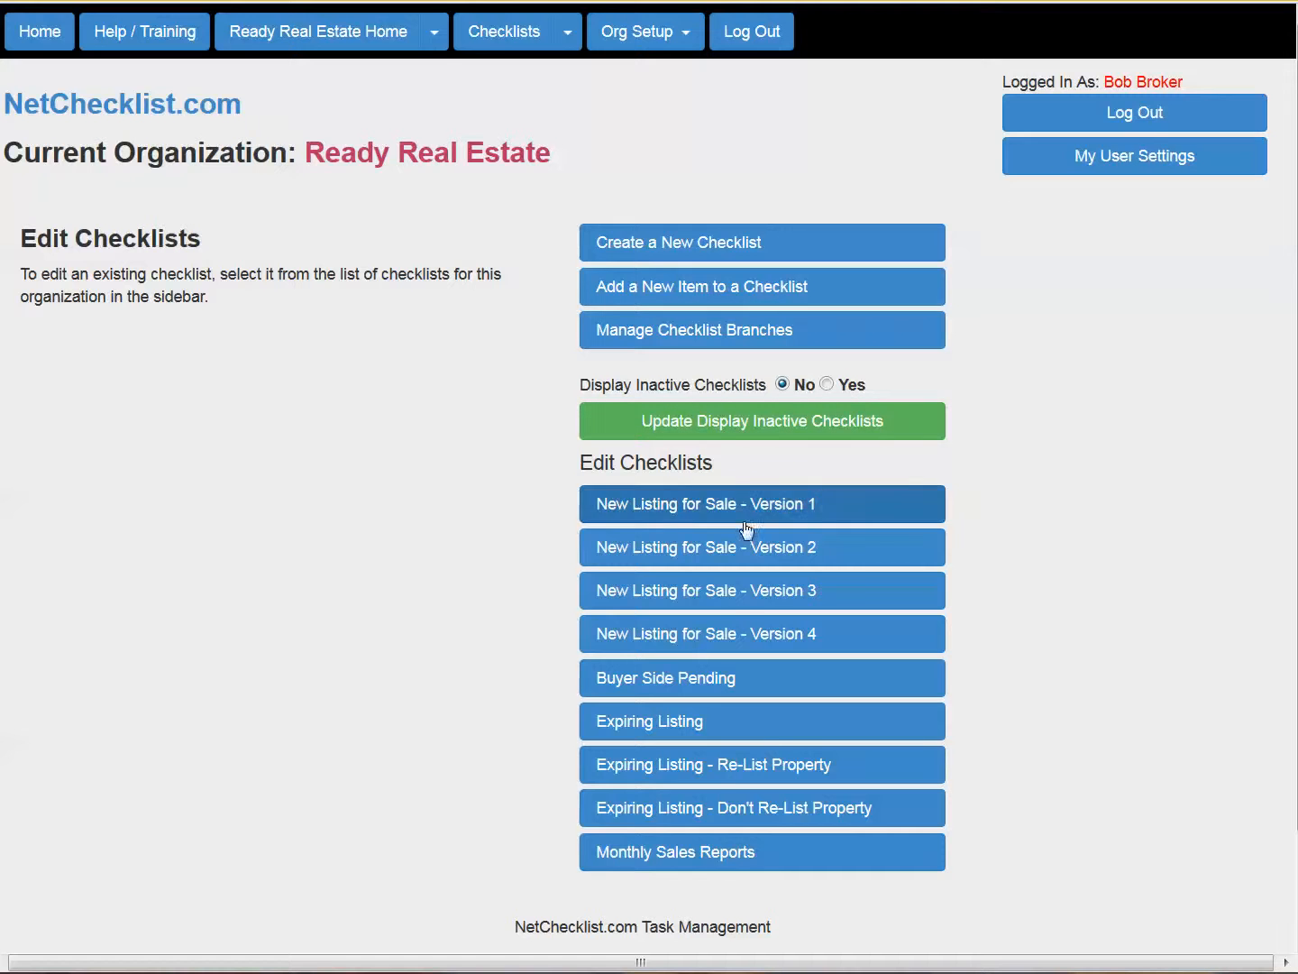
{"action": "left_click", "coordinate": [666, 595]}
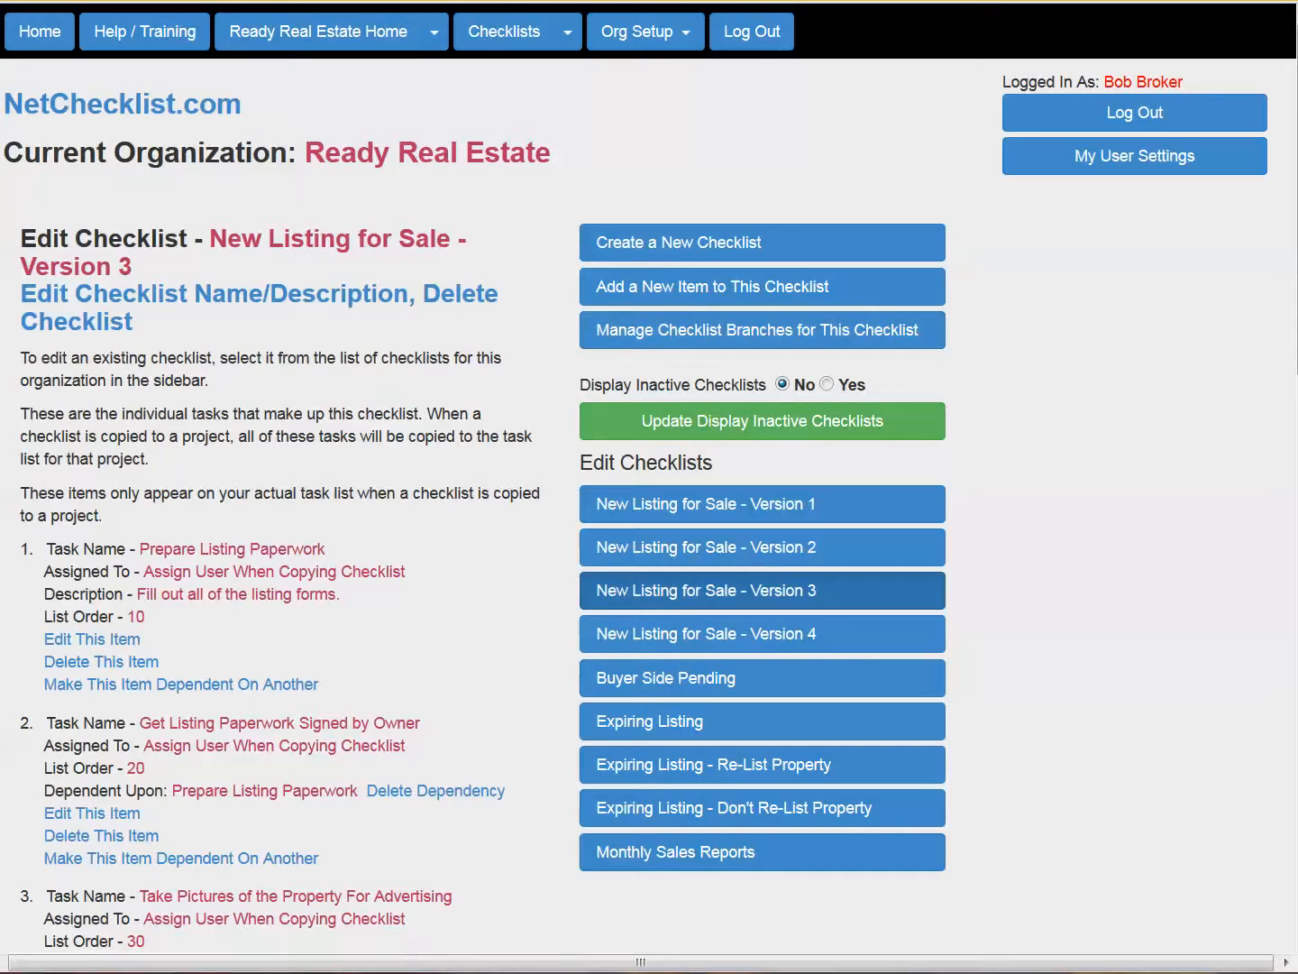
{"action": "scroll", "coordinate": [262, 405], "scroll_direction": "down", "scroll_amount": 15}
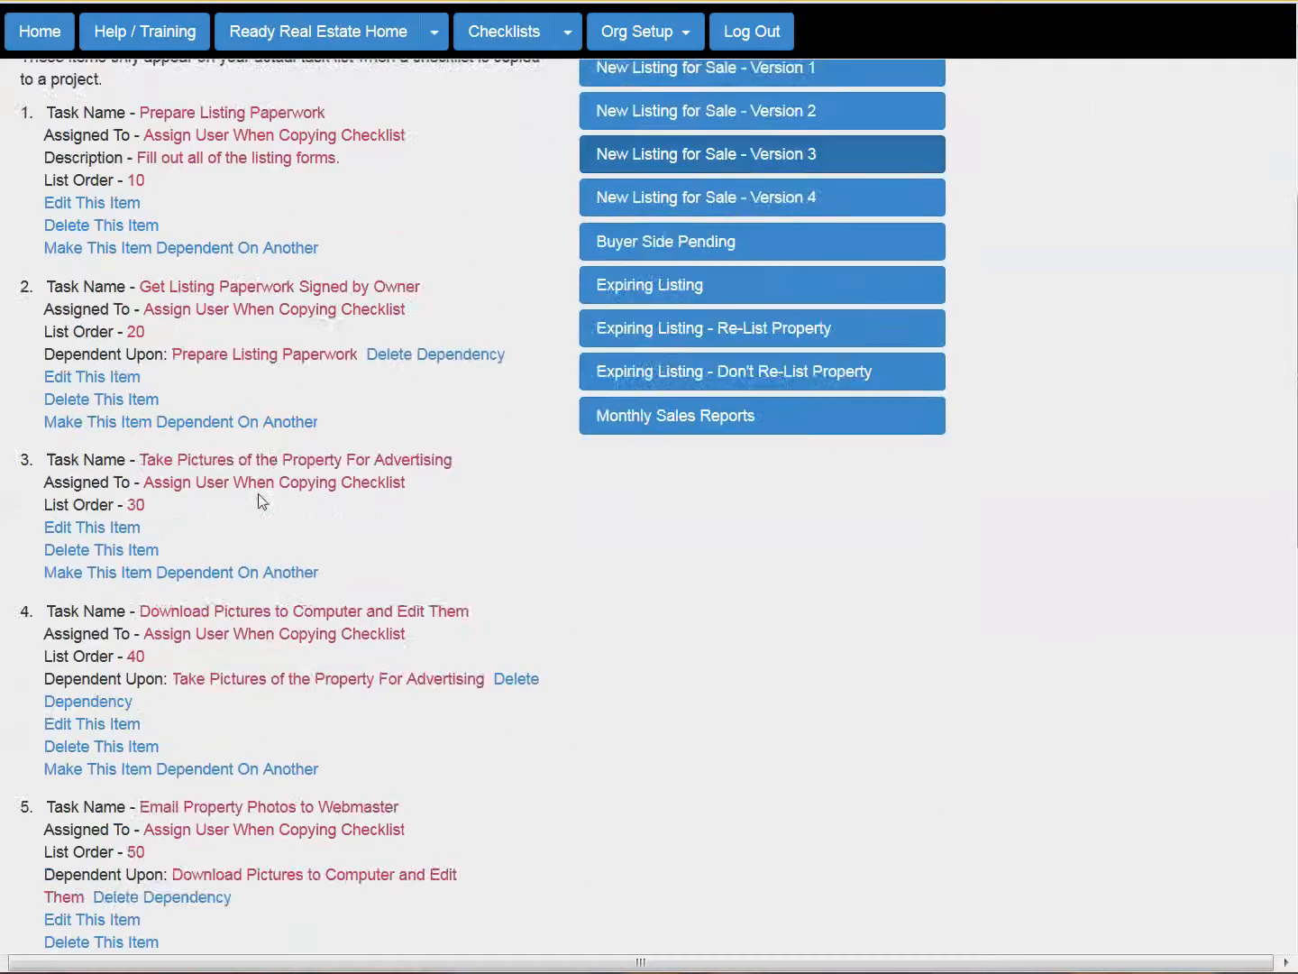
{"action": "scroll", "coordinate": [255, 530], "scroll_direction": "up", "scroll_amount": 15}
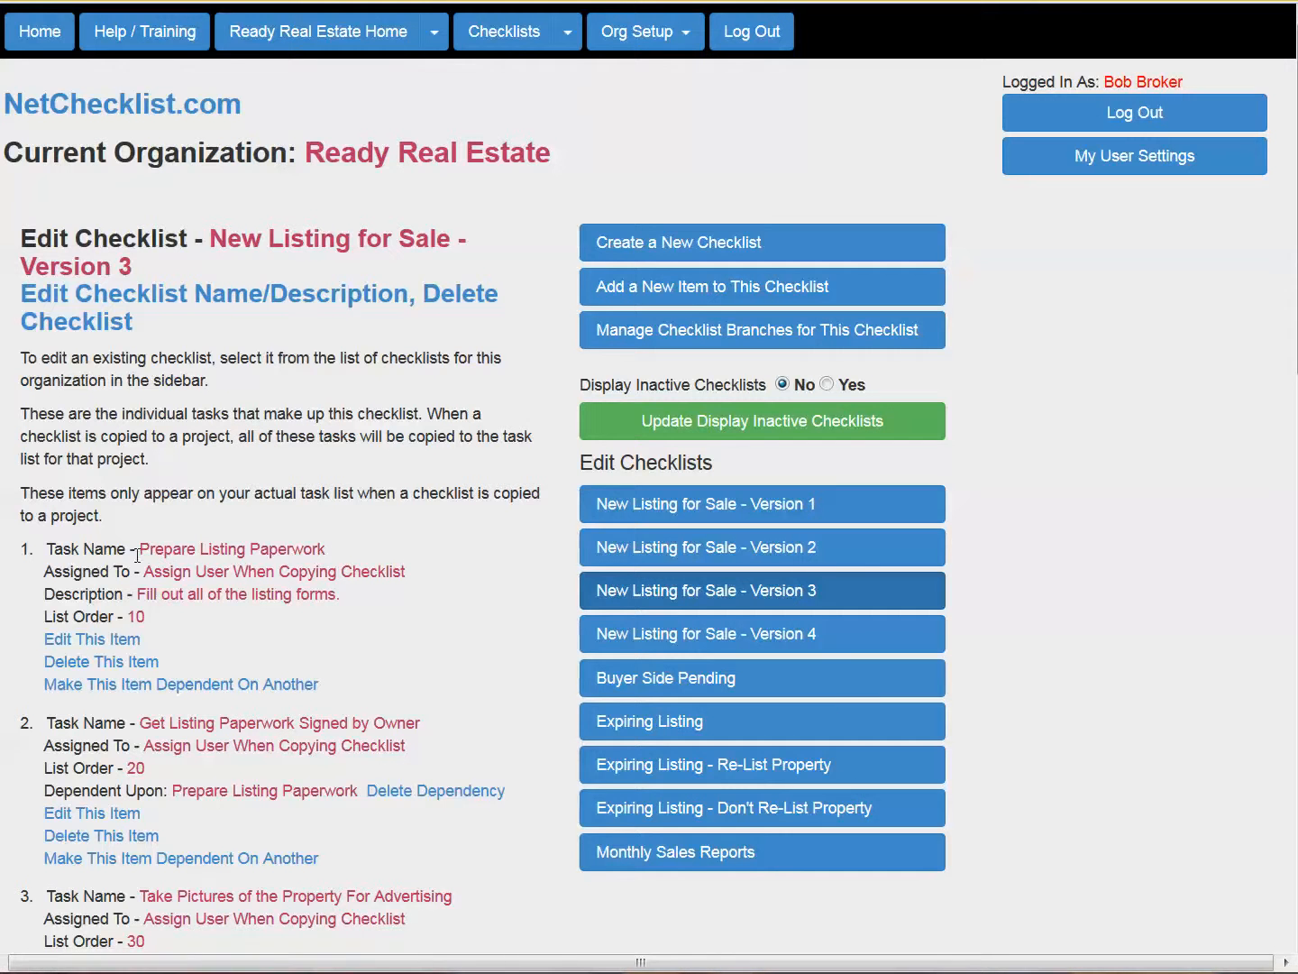
- In the Version 3 checklist, compare Prepare Listing Paperwork with Get Listing Paperwork Signed by Owner and check the second item's dependency
{"action": "left_click_drag", "start_coordinate": [138, 552], "coordinate": [377, 543]}
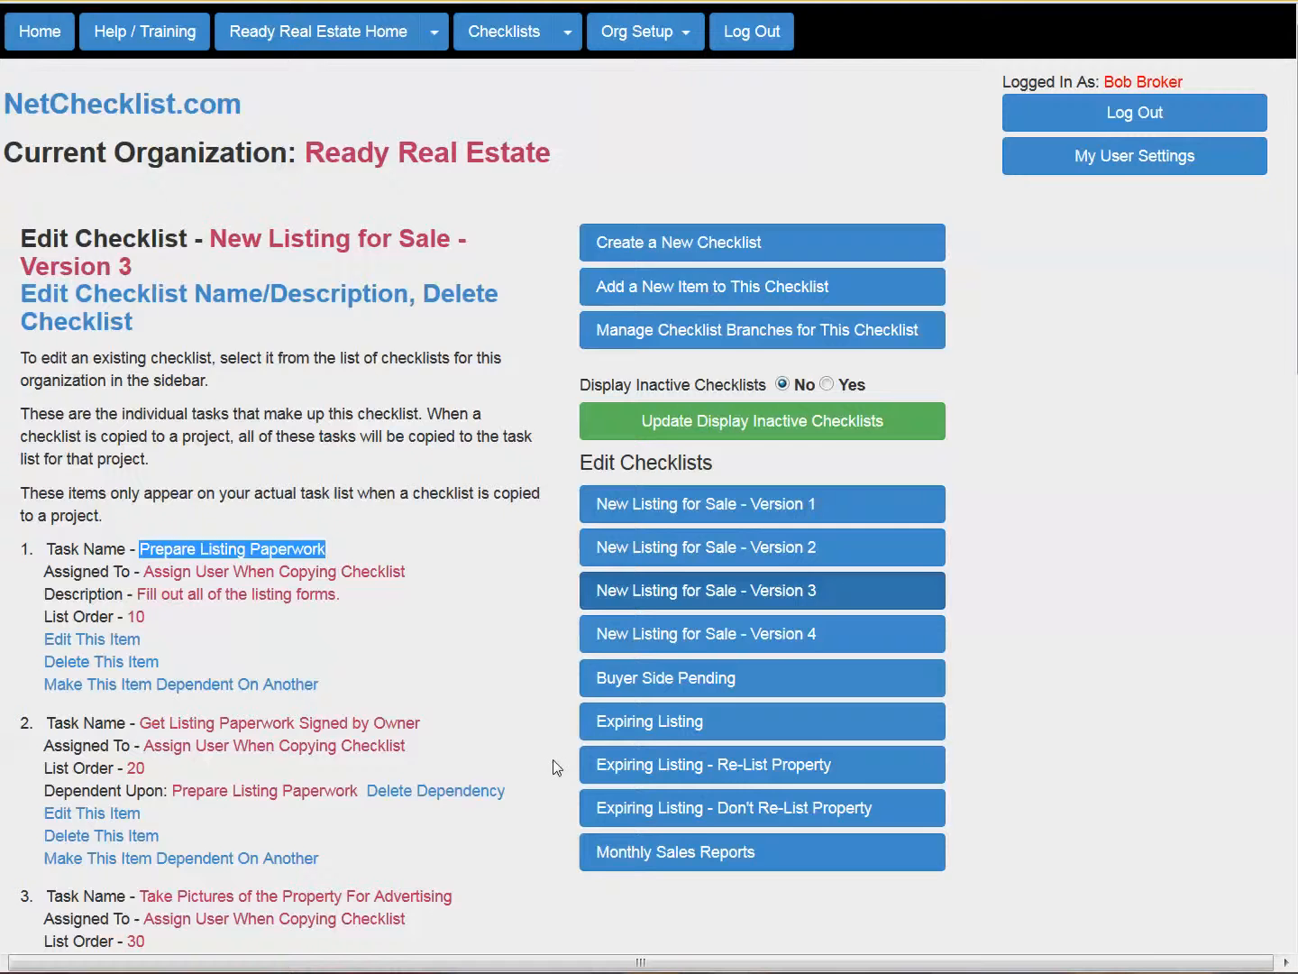
{"action": "scroll", "coordinate": [475, 580], "scroll_direction": "down", "scroll_amount": 5}
{"action": "scroll", "coordinate": [476, 580], "scroll_direction": "up", "scroll_amount": 2}
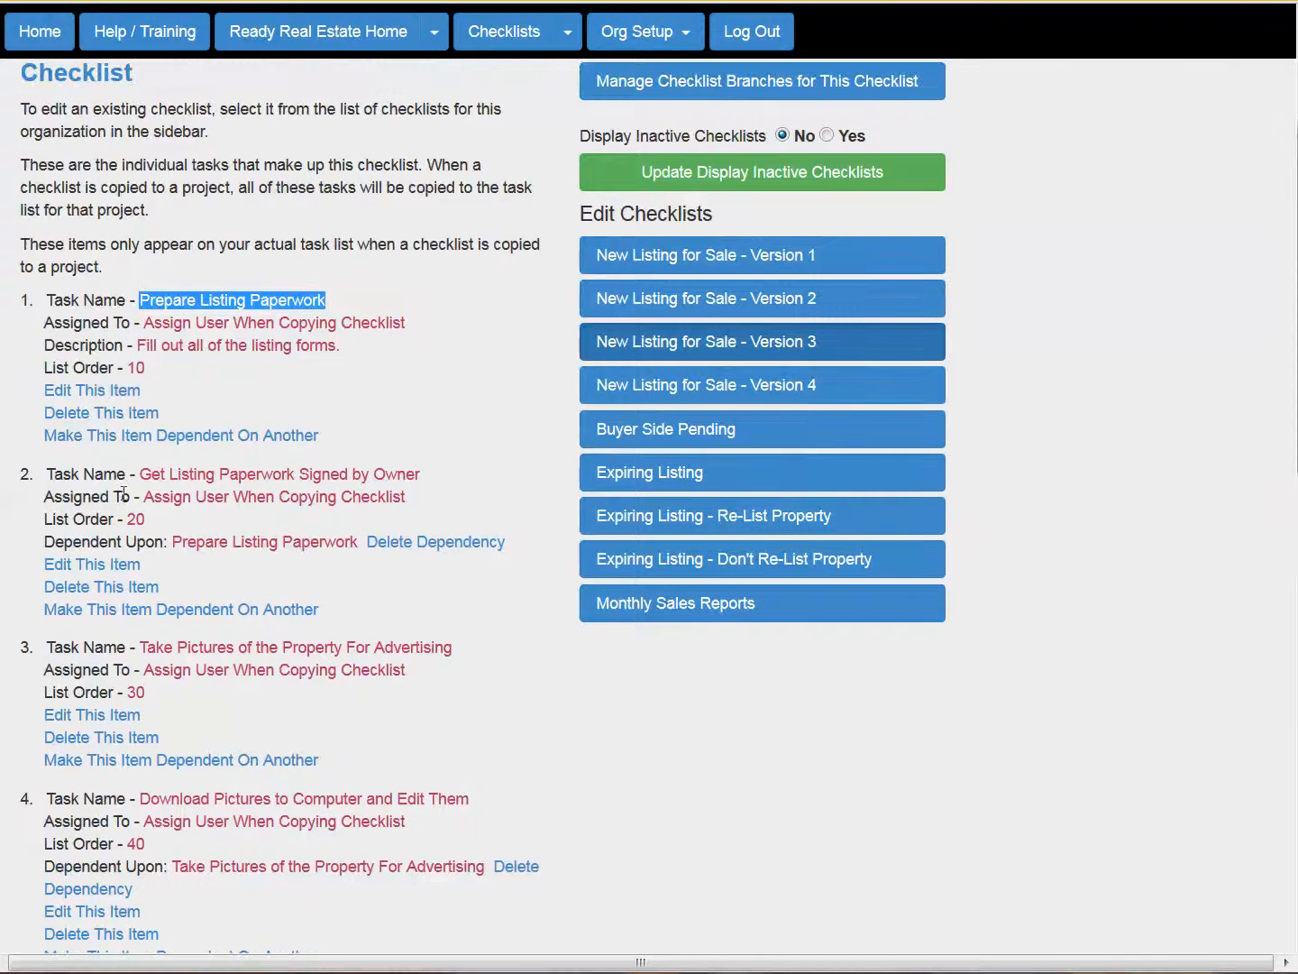
{"action": "left_click_drag", "start_coordinate": [139, 474], "coordinate": [429, 474]}
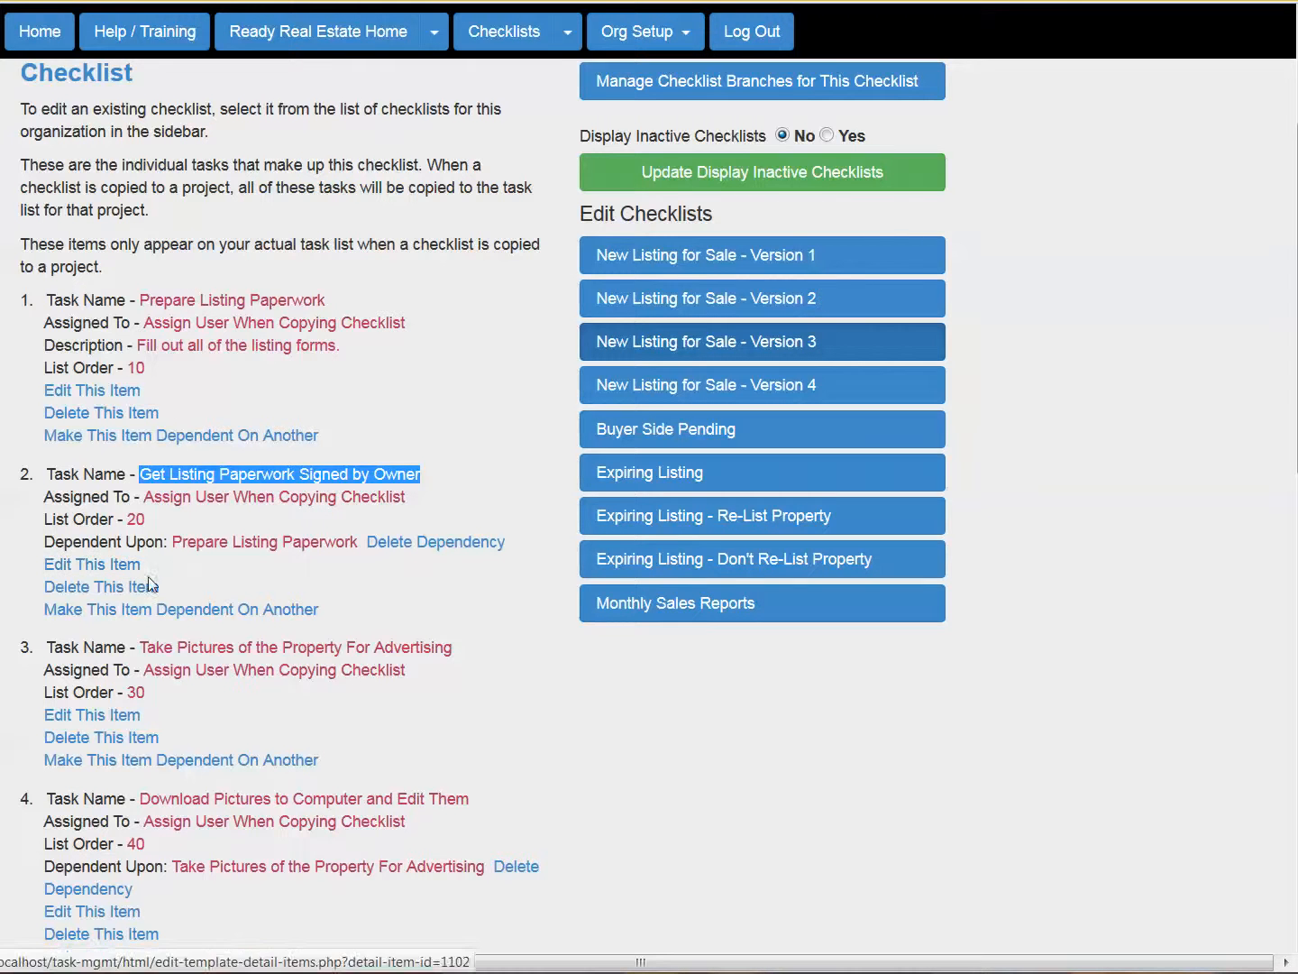
{"action": "left_click_drag", "start_coordinate": [173, 542], "coordinate": [345, 542]}
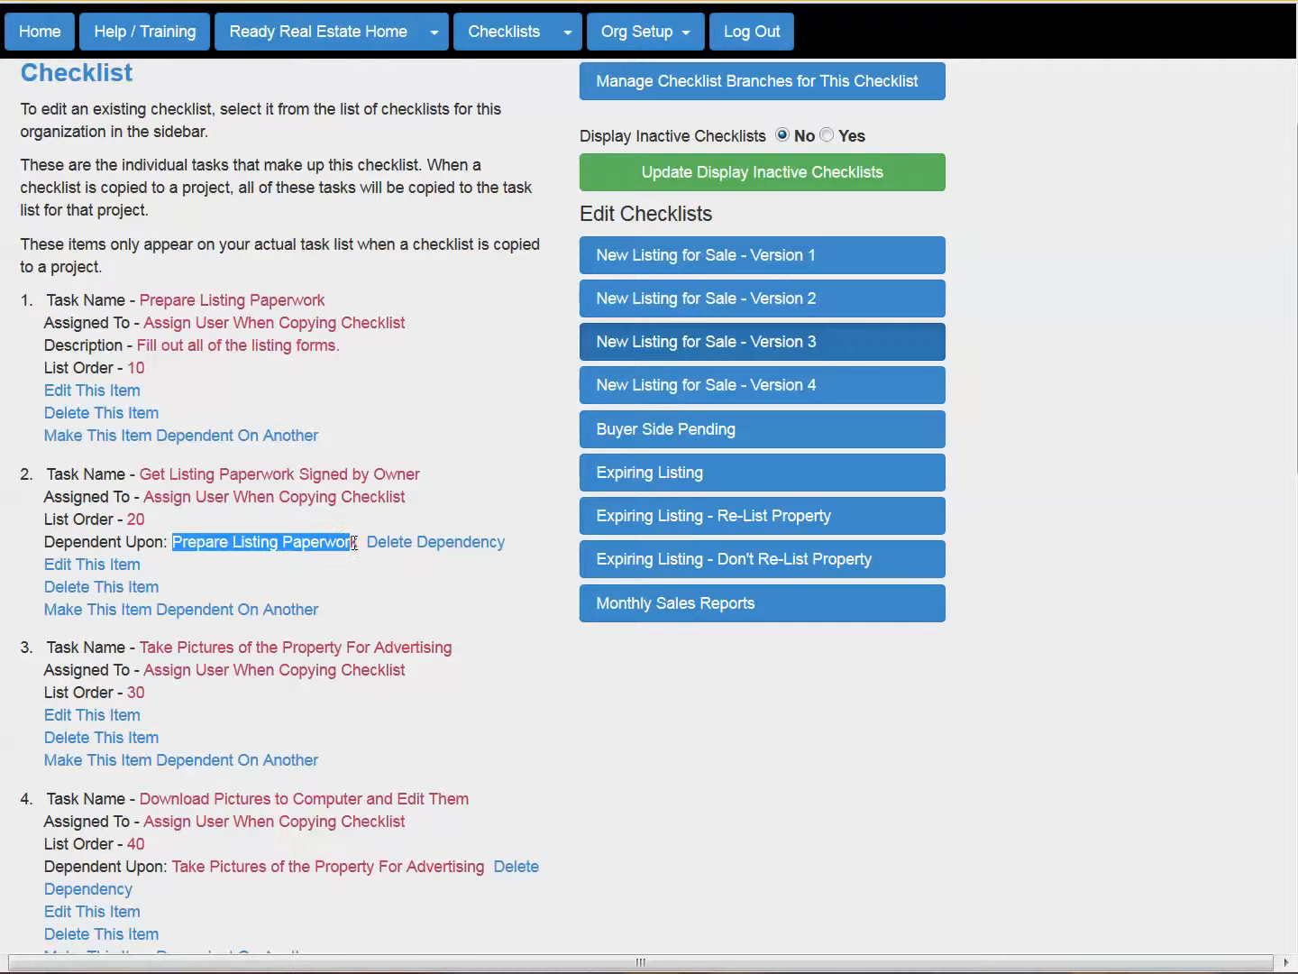
{"action": "scroll", "coordinate": [342, 664], "scroll_direction": "down", "scroll_amount": 3}
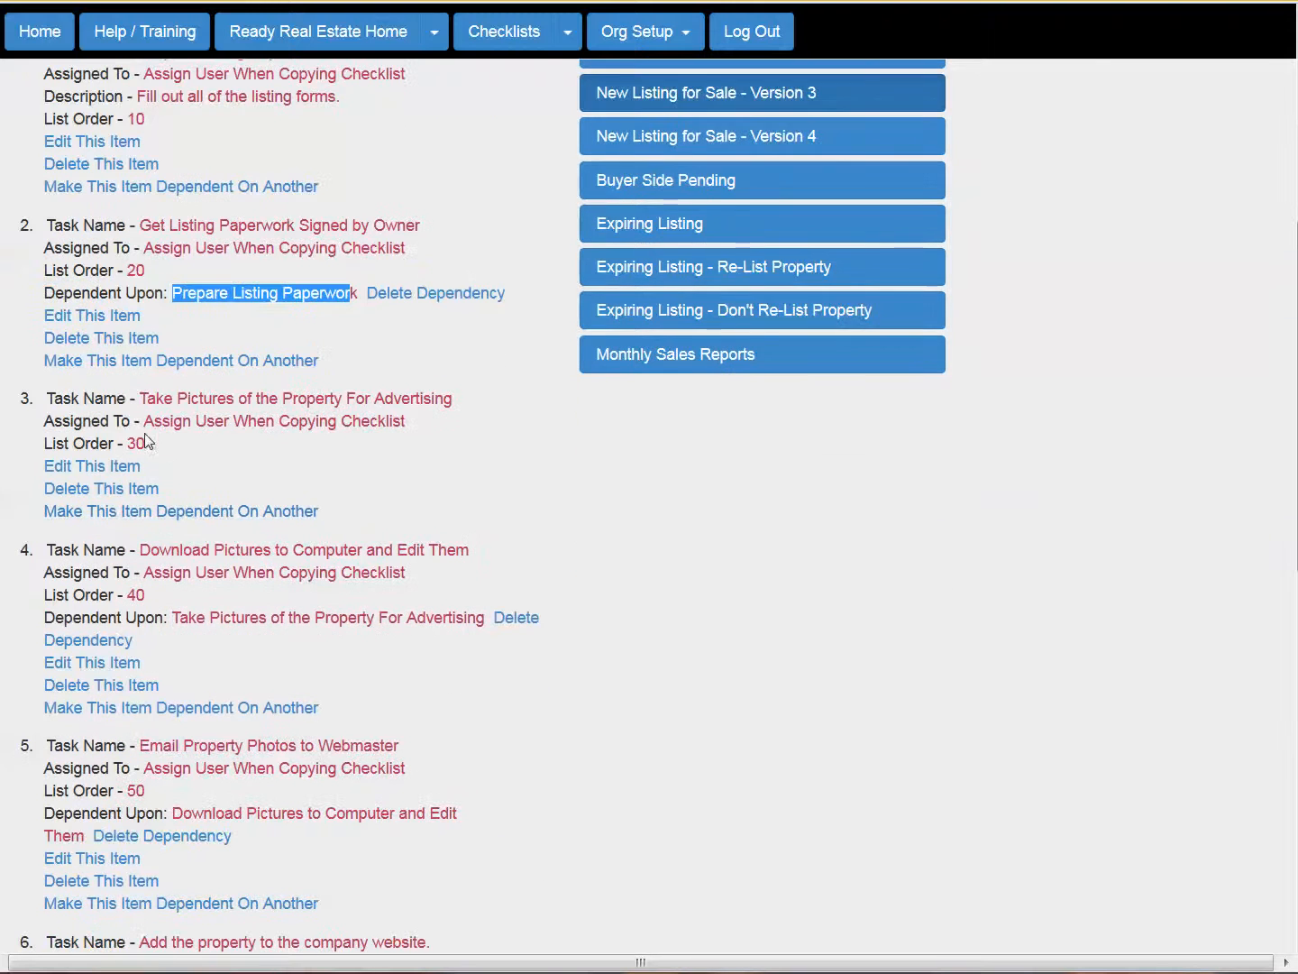
- Check the dependencies of the Version 3 checklist items from Take Pictures of the Property For Advertising through Make File for New Listing
{"action": "left_click_drag", "start_coordinate": [137, 398], "coordinate": [484, 408]}
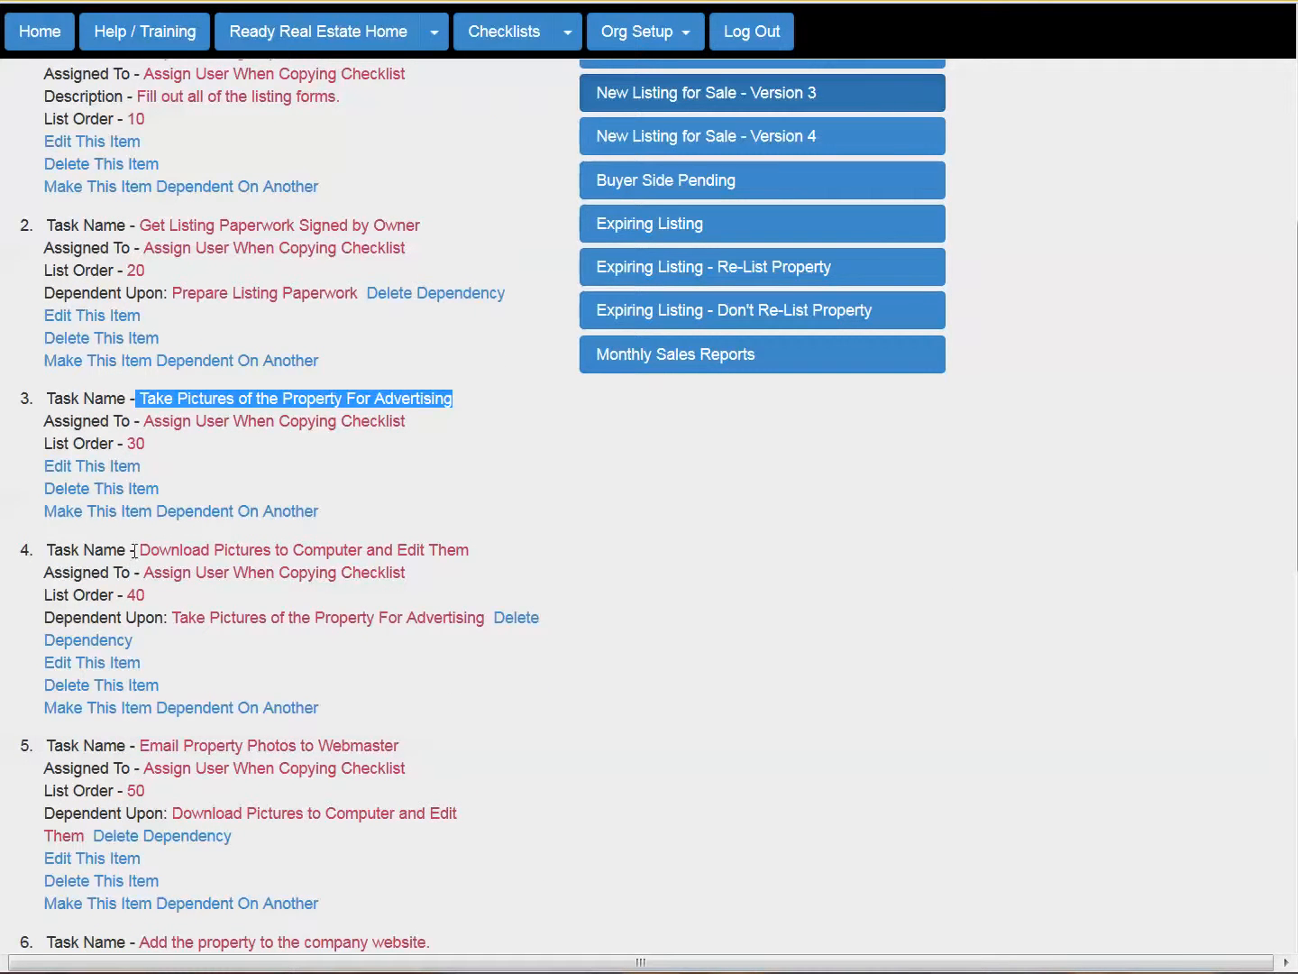
{"action": "left_click_drag", "start_coordinate": [137, 547], "coordinate": [536, 550]}
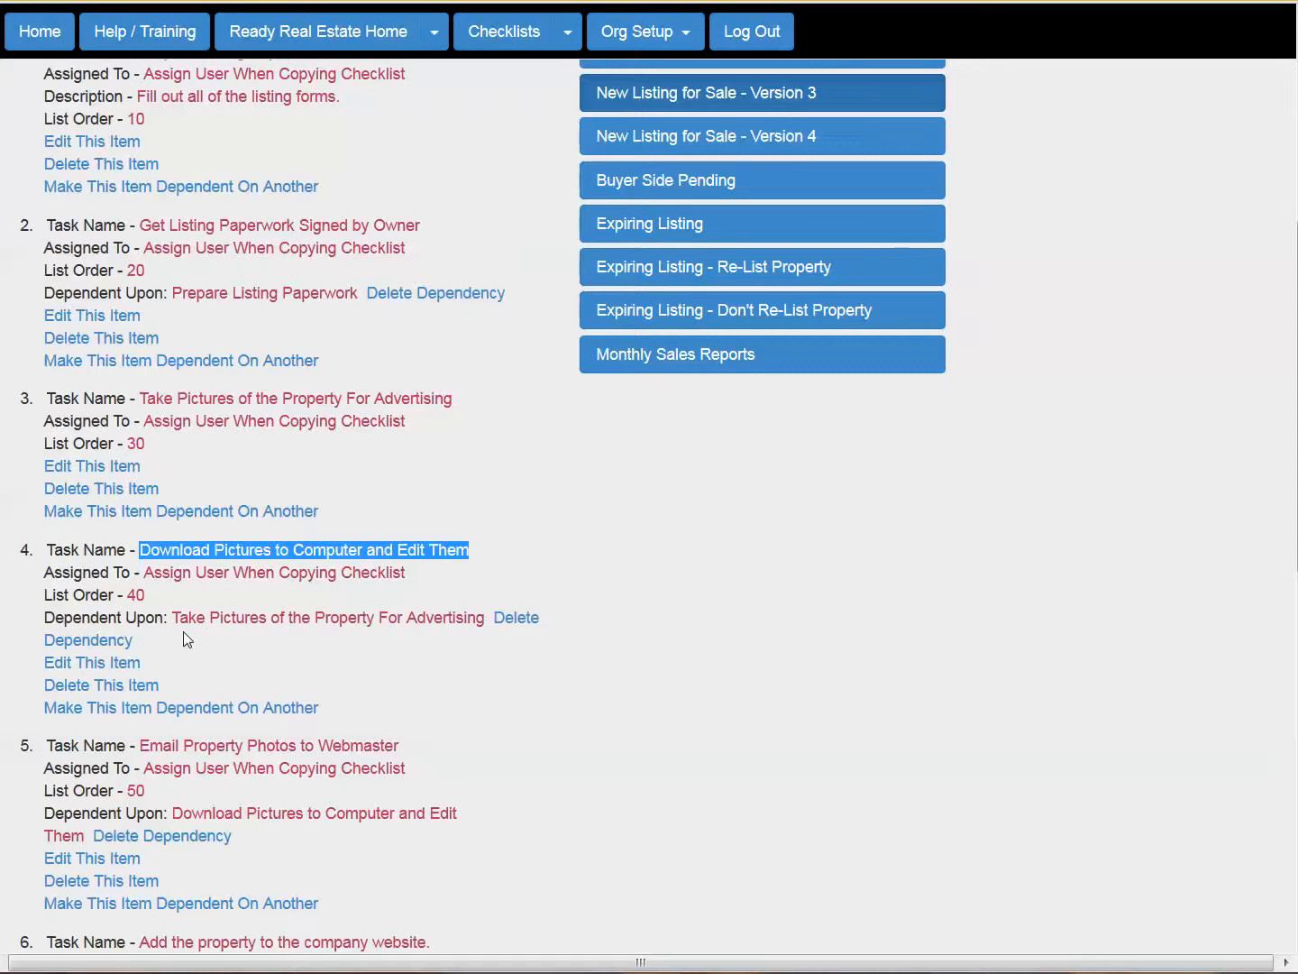
{"action": "scroll", "coordinate": [208, 637], "scroll_direction": "down", "scroll_amount": 3}
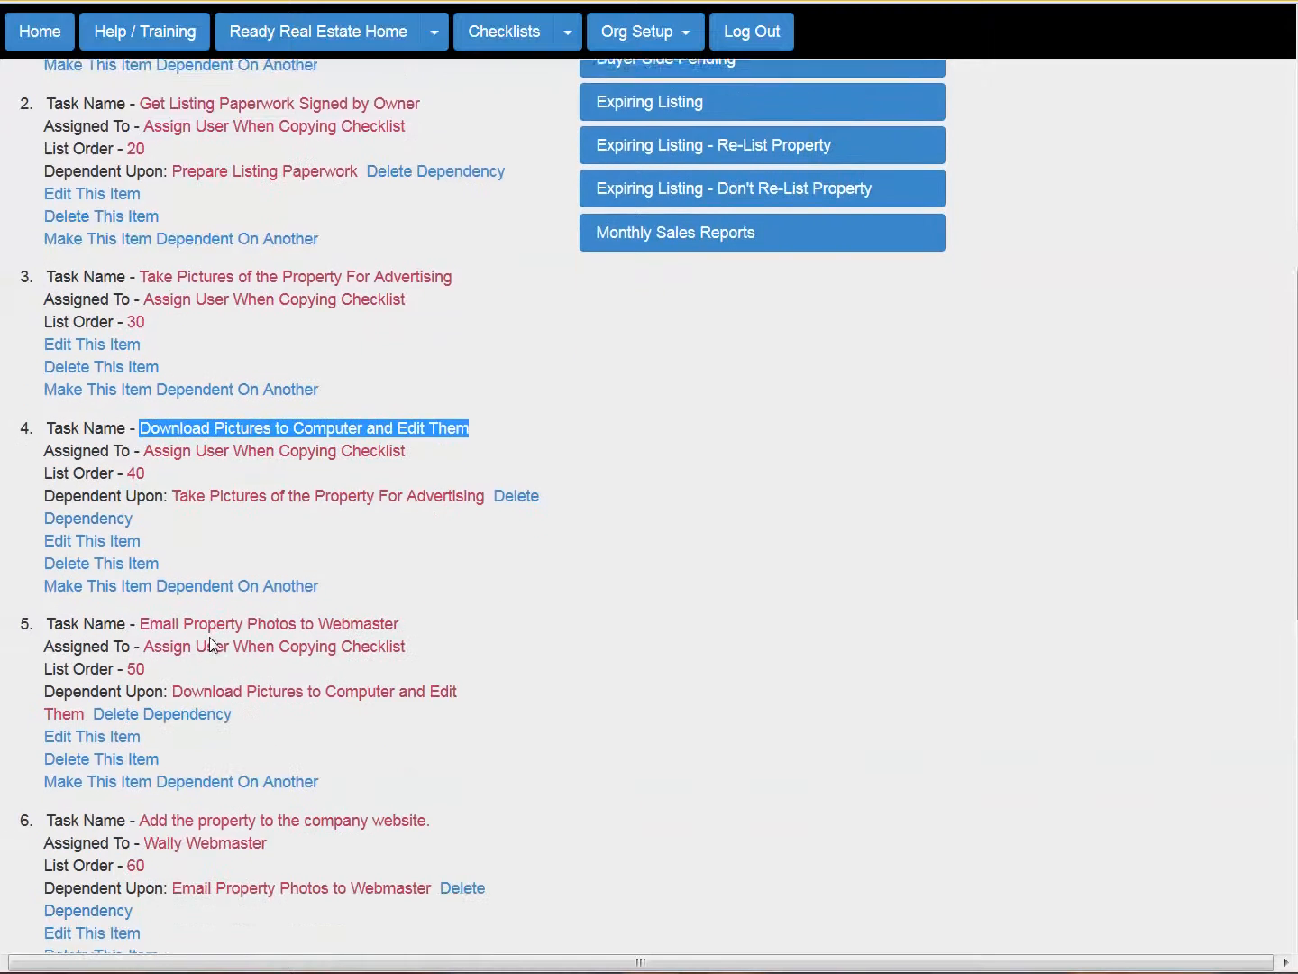
{"action": "scroll", "coordinate": [209, 636], "scroll_direction": "down", "scroll_amount": 6}
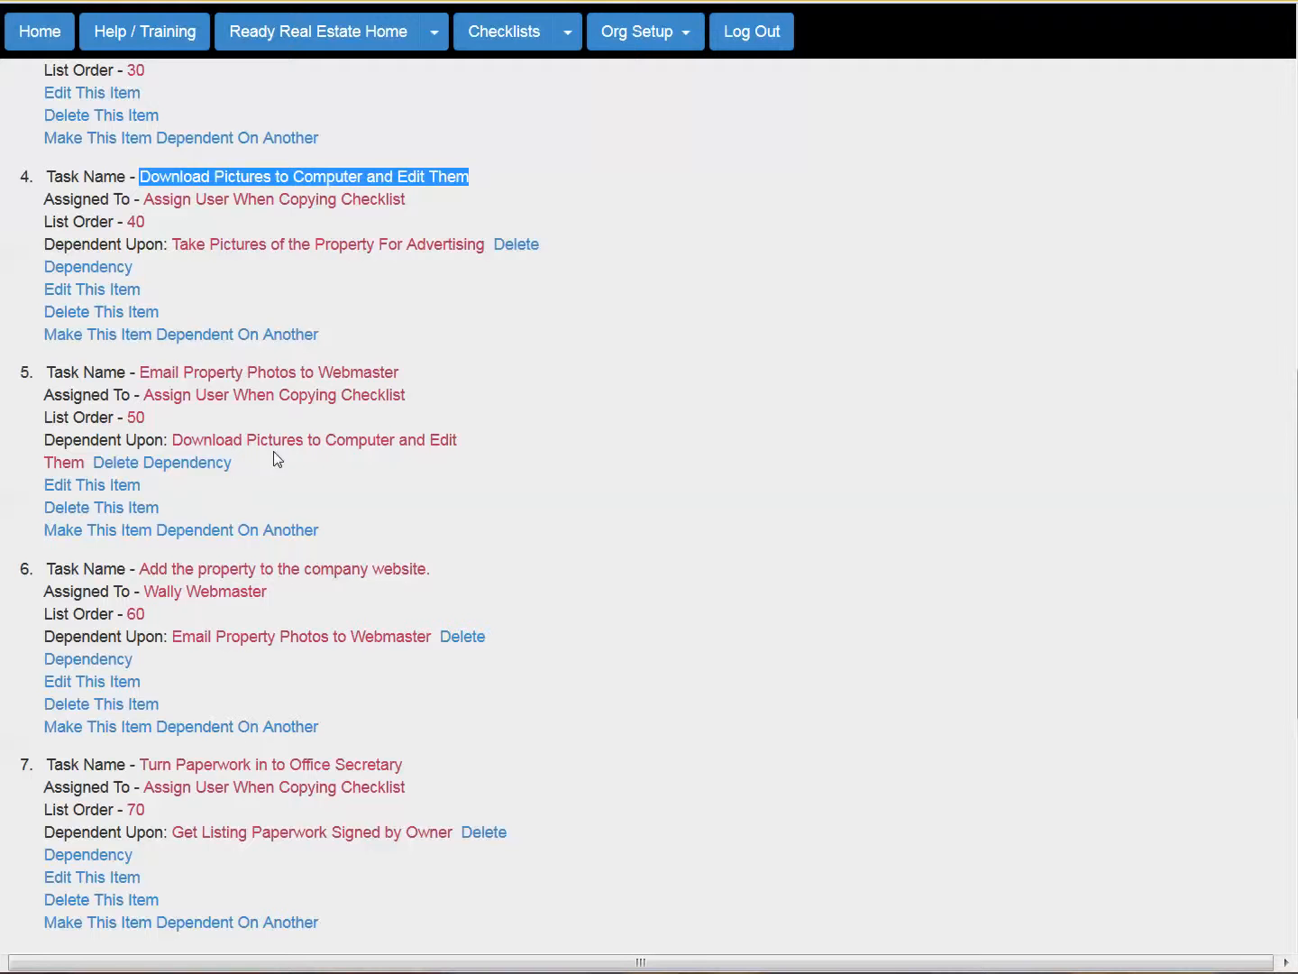
{"action": "scroll", "coordinate": [376, 543], "scroll_direction": "down", "scroll_amount": 2}
{"action": "scroll", "coordinate": [376, 546], "scroll_direction": "down", "scroll_amount": 1}
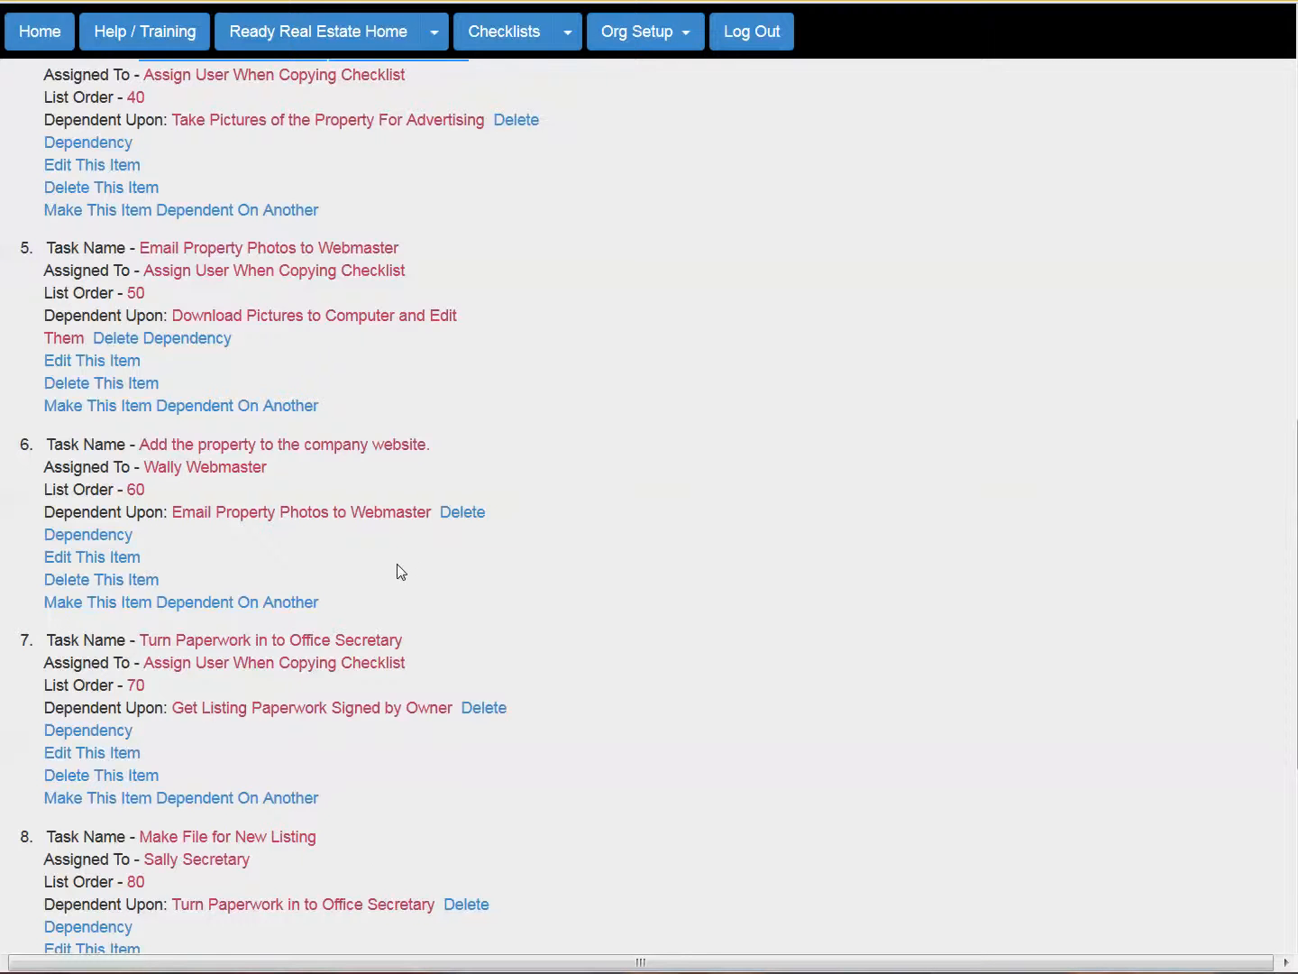
- Examine the dependencies and user assignments of tasks 6 to 9 in the New Listing for Sale - Version 3 checklist
{"action": "scroll", "coordinate": [401, 571], "scroll_direction": "down", "scroll_amount": 3}
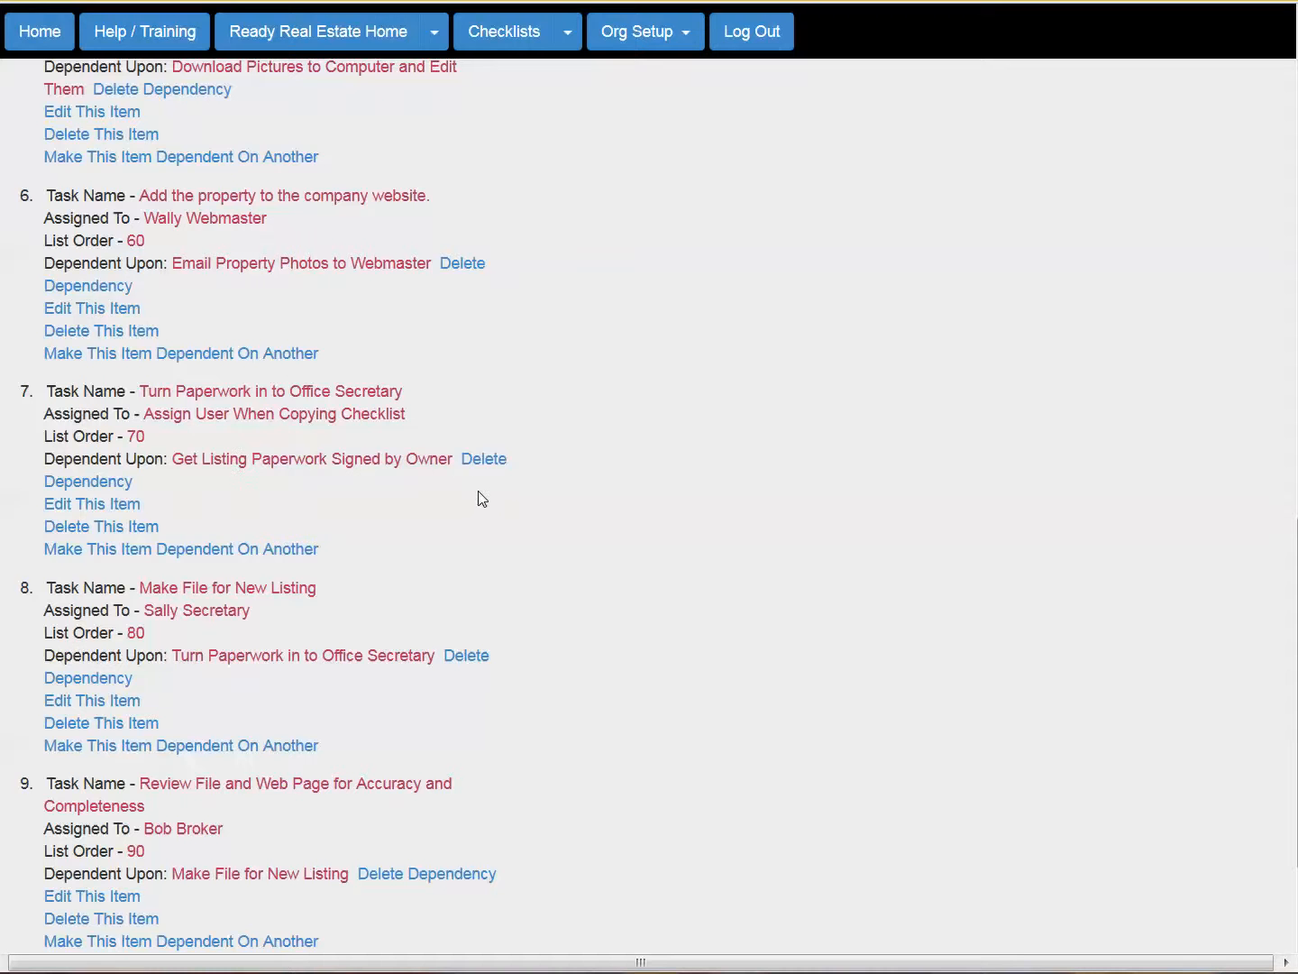
{"action": "scroll", "coordinate": [482, 501], "scroll_direction": "down", "scroll_amount": 3}
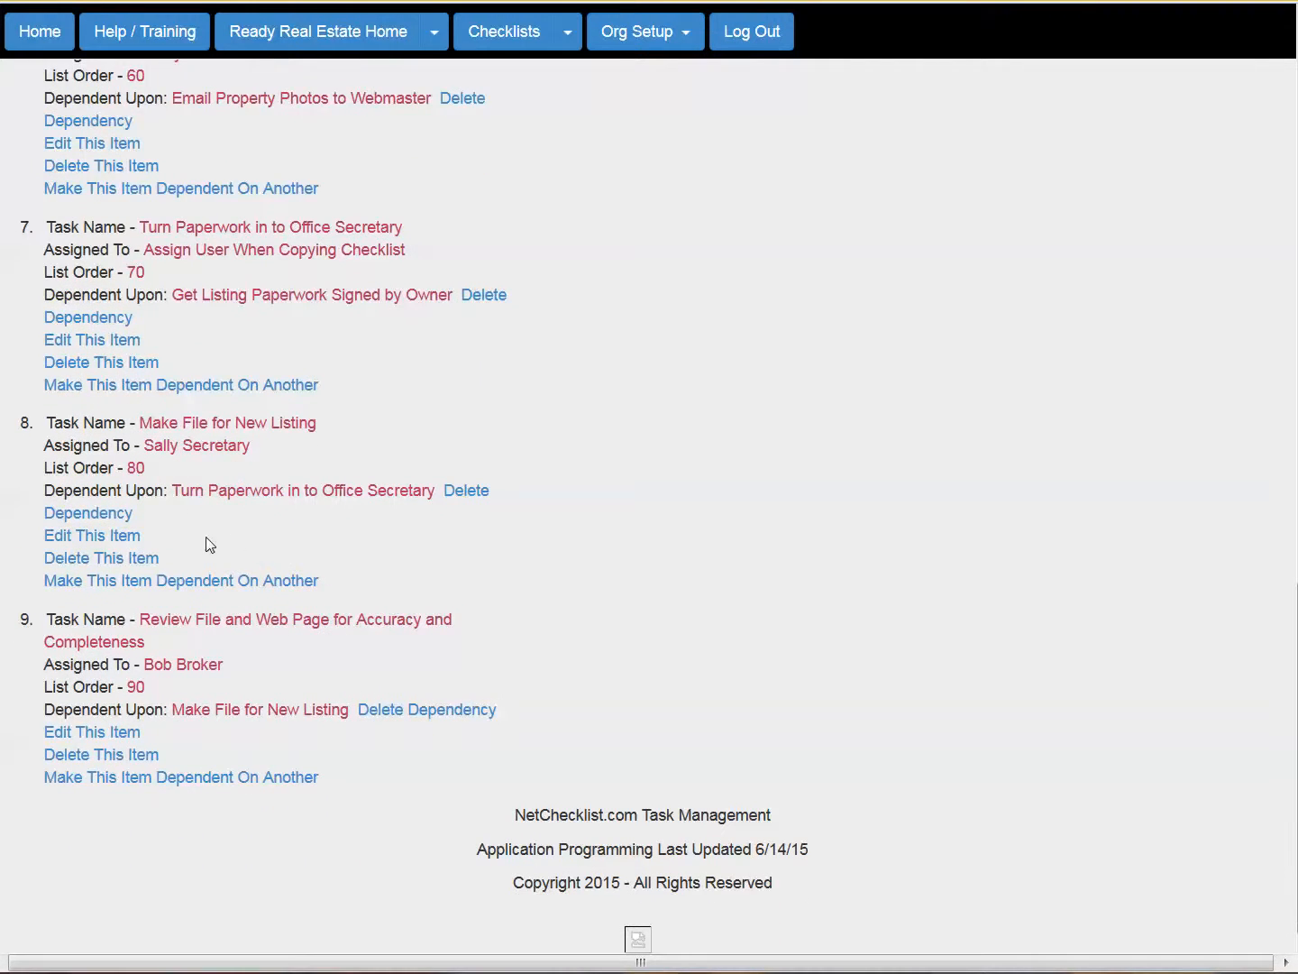
{"action": "left_click_drag", "start_coordinate": [173, 490], "coordinate": [436, 501]}
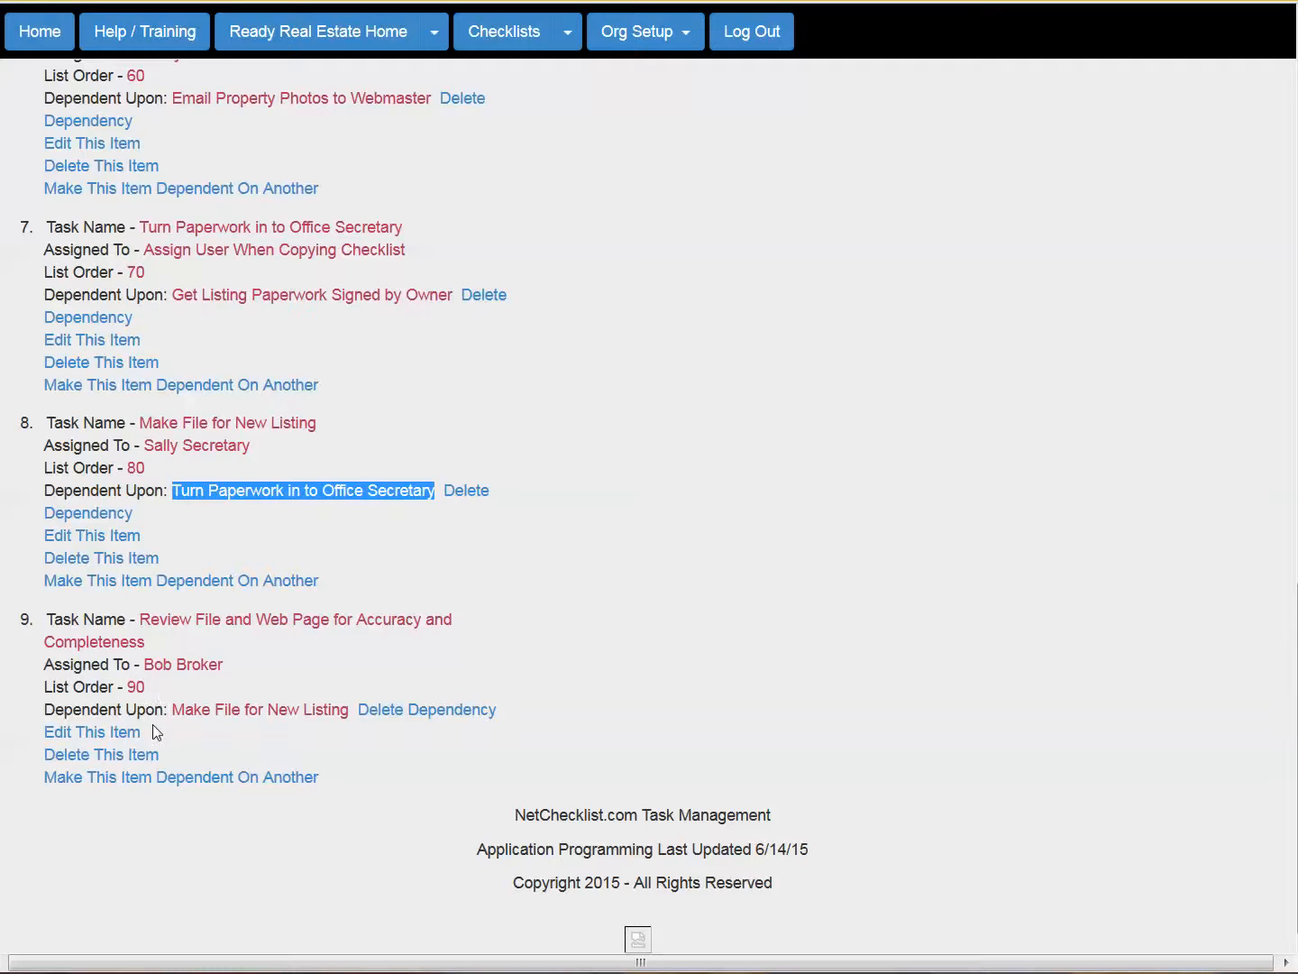
{"action": "left_click_drag", "start_coordinate": [172, 712], "coordinate": [356, 713]}
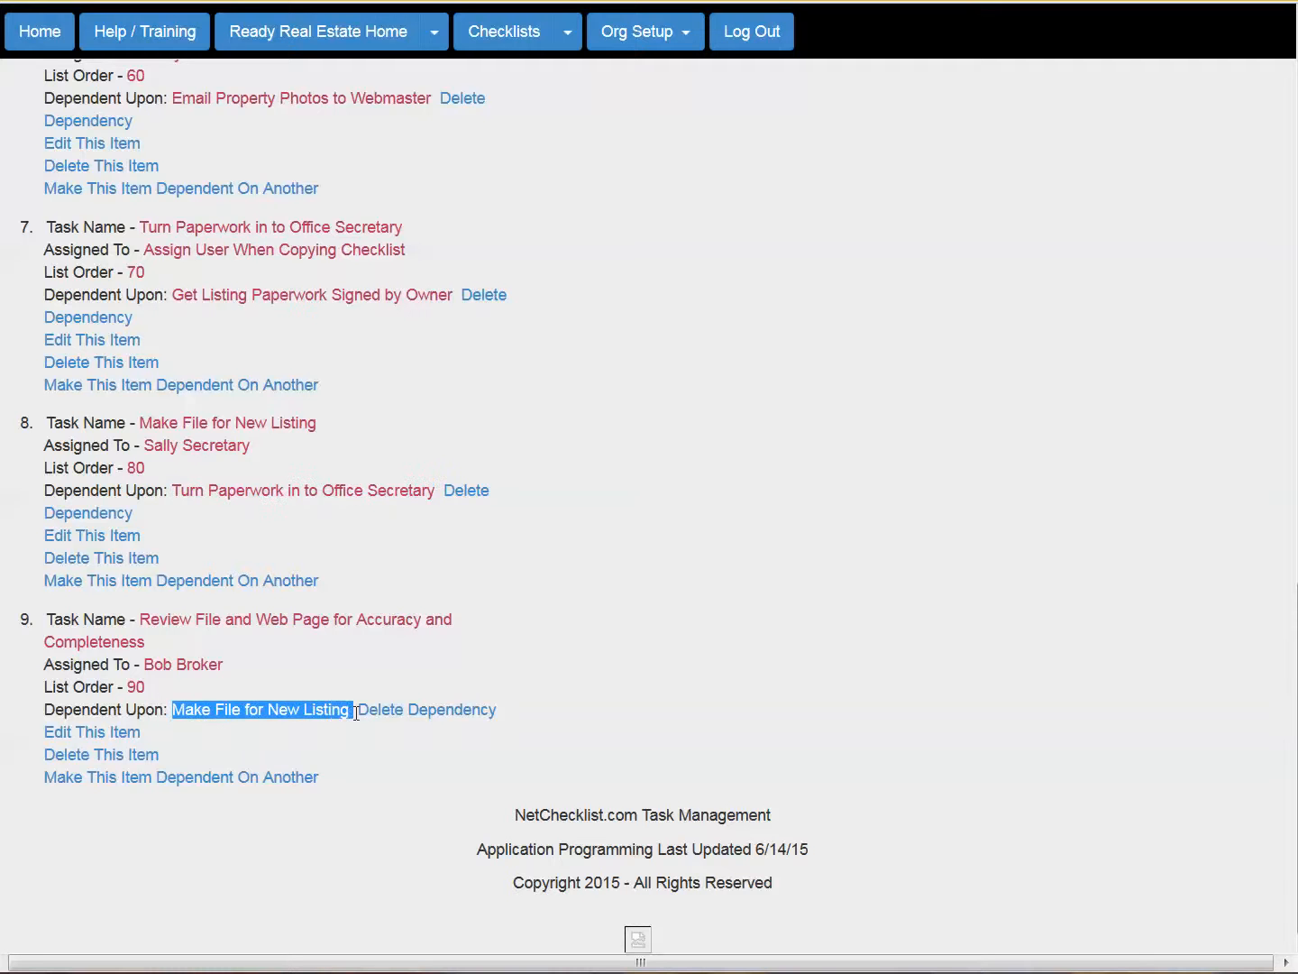
{"action": "left_click", "coordinate": [364, 739]}
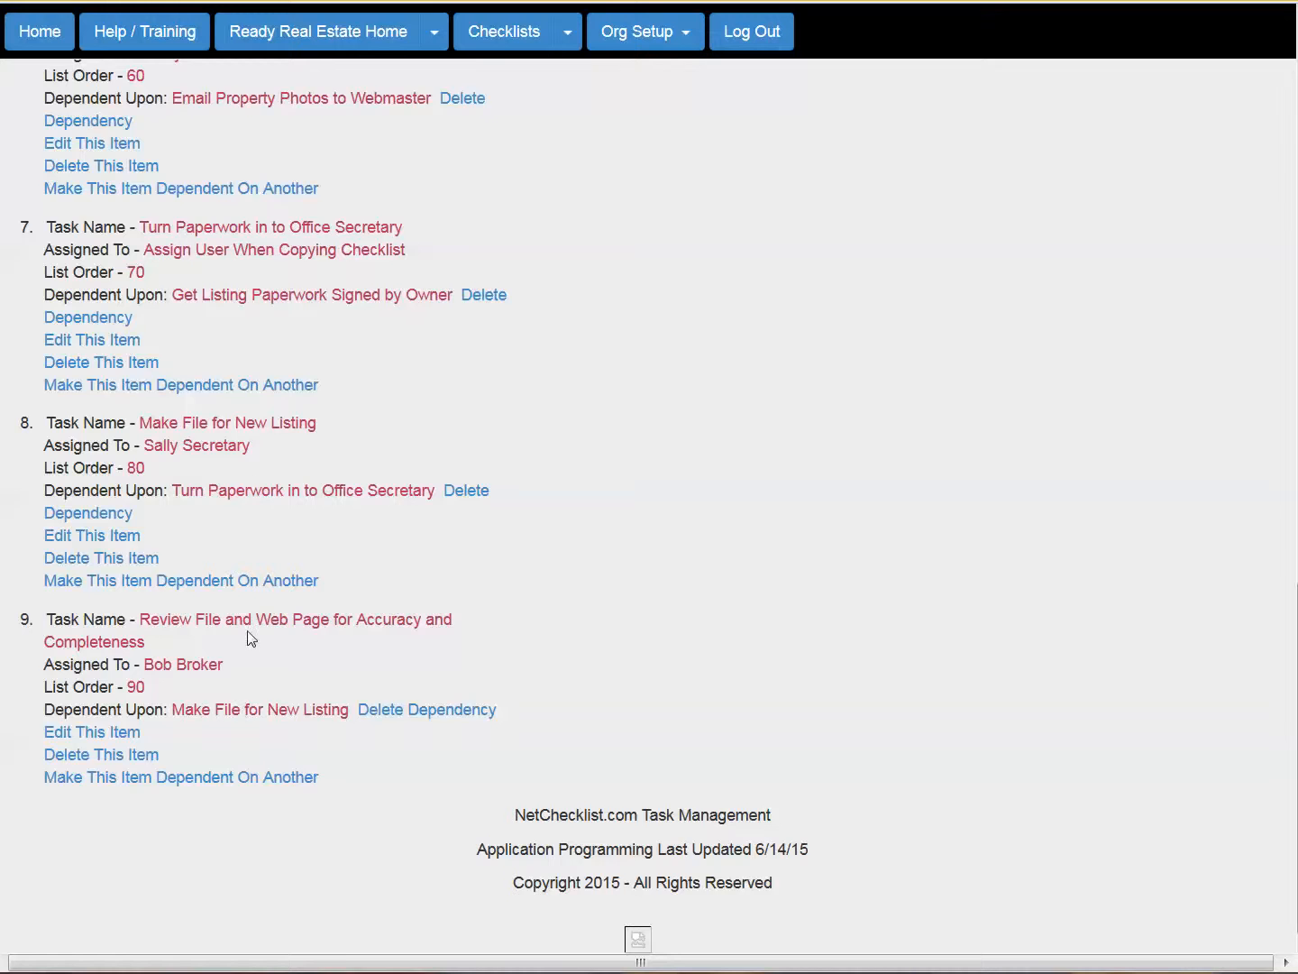
{"action": "scroll", "coordinate": [263, 440], "scroll_direction": "up", "scroll_amount": 3}
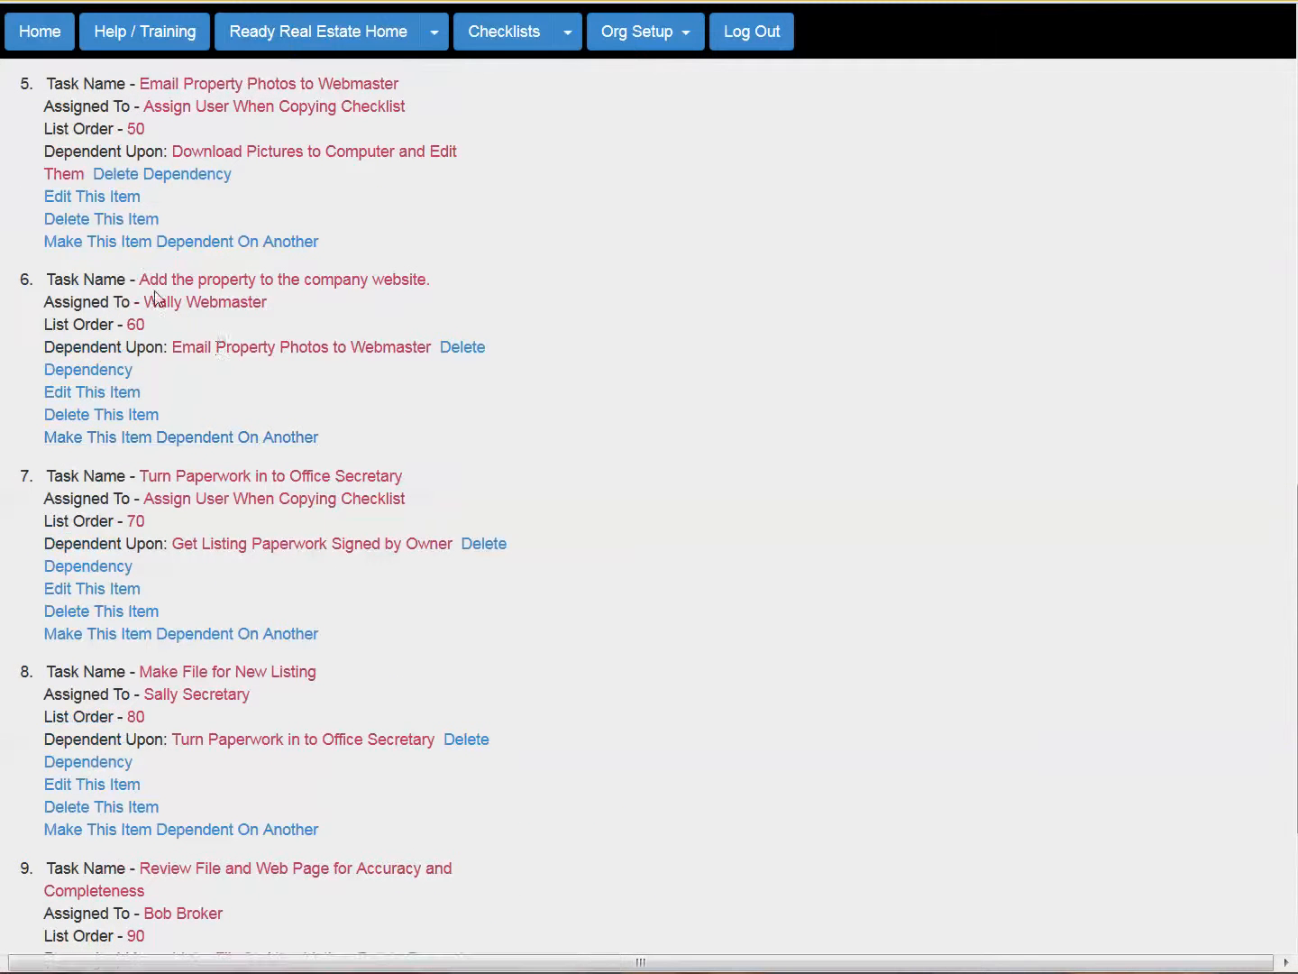
{"action": "left_click_drag", "start_coordinate": [140, 279], "coordinate": [434, 291]}
{"action": "scroll", "coordinate": [468, 483], "scroll_direction": "up", "scroll_amount": 2}
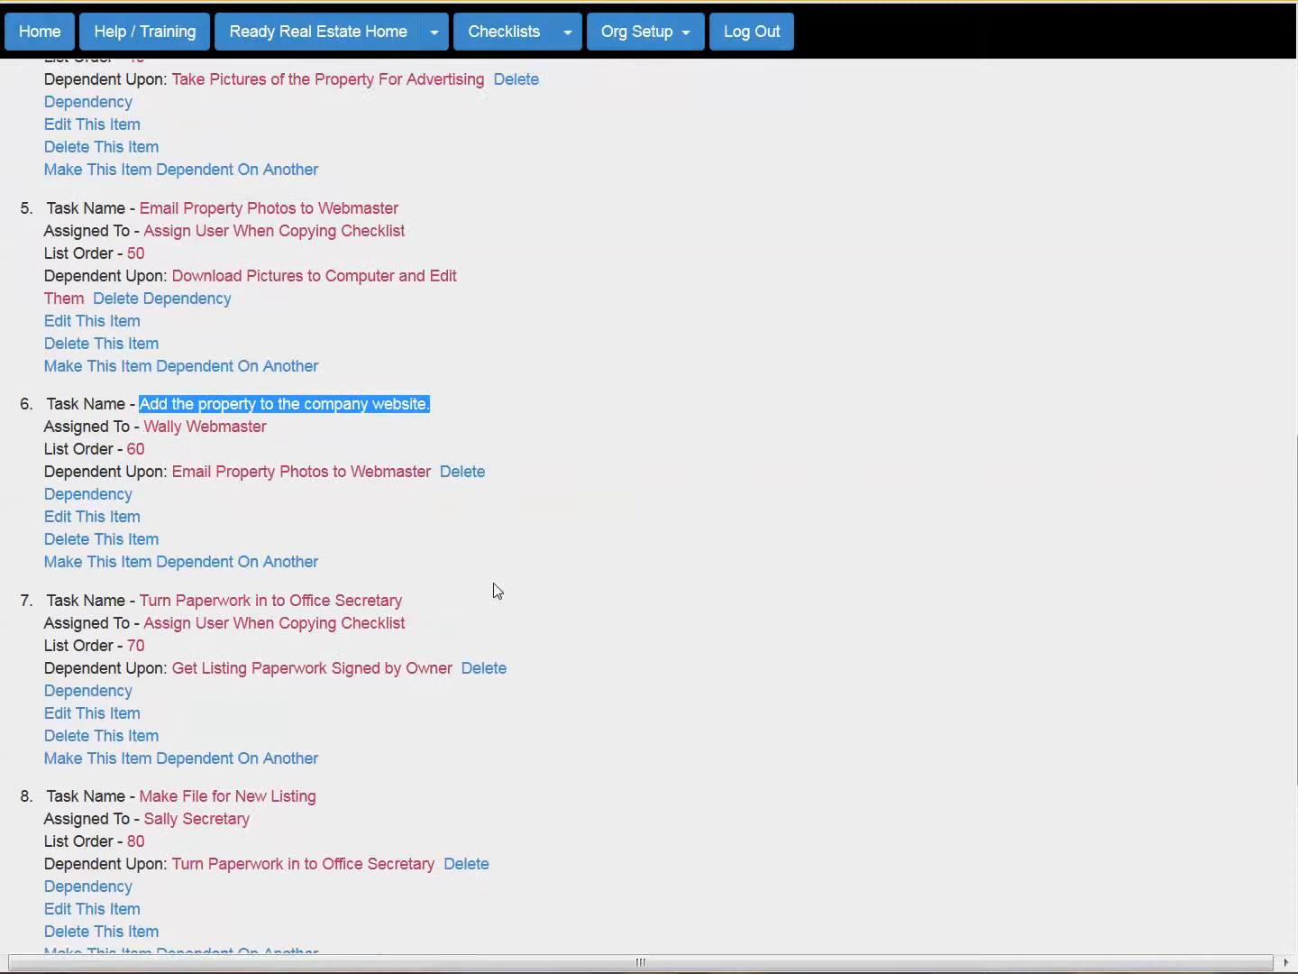
{"action": "scroll", "coordinate": [496, 590], "scroll_direction": "down", "scroll_amount": 4}
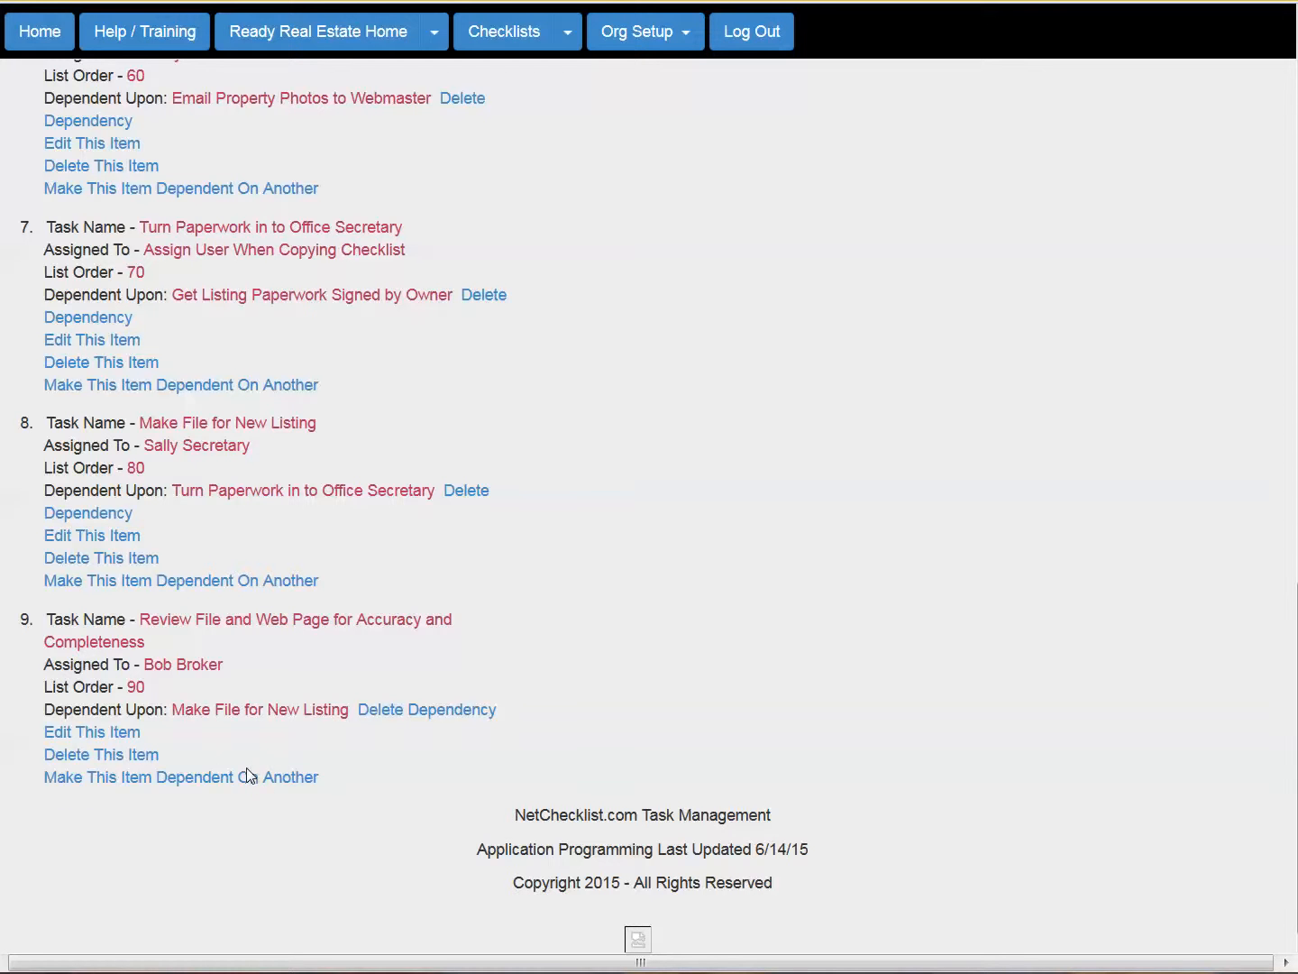
{"action": "mouse_move", "coordinate": [215, 779]}
{"action": "left_click_drag", "start_coordinate": [178, 488], "coordinate": [44, 489]}
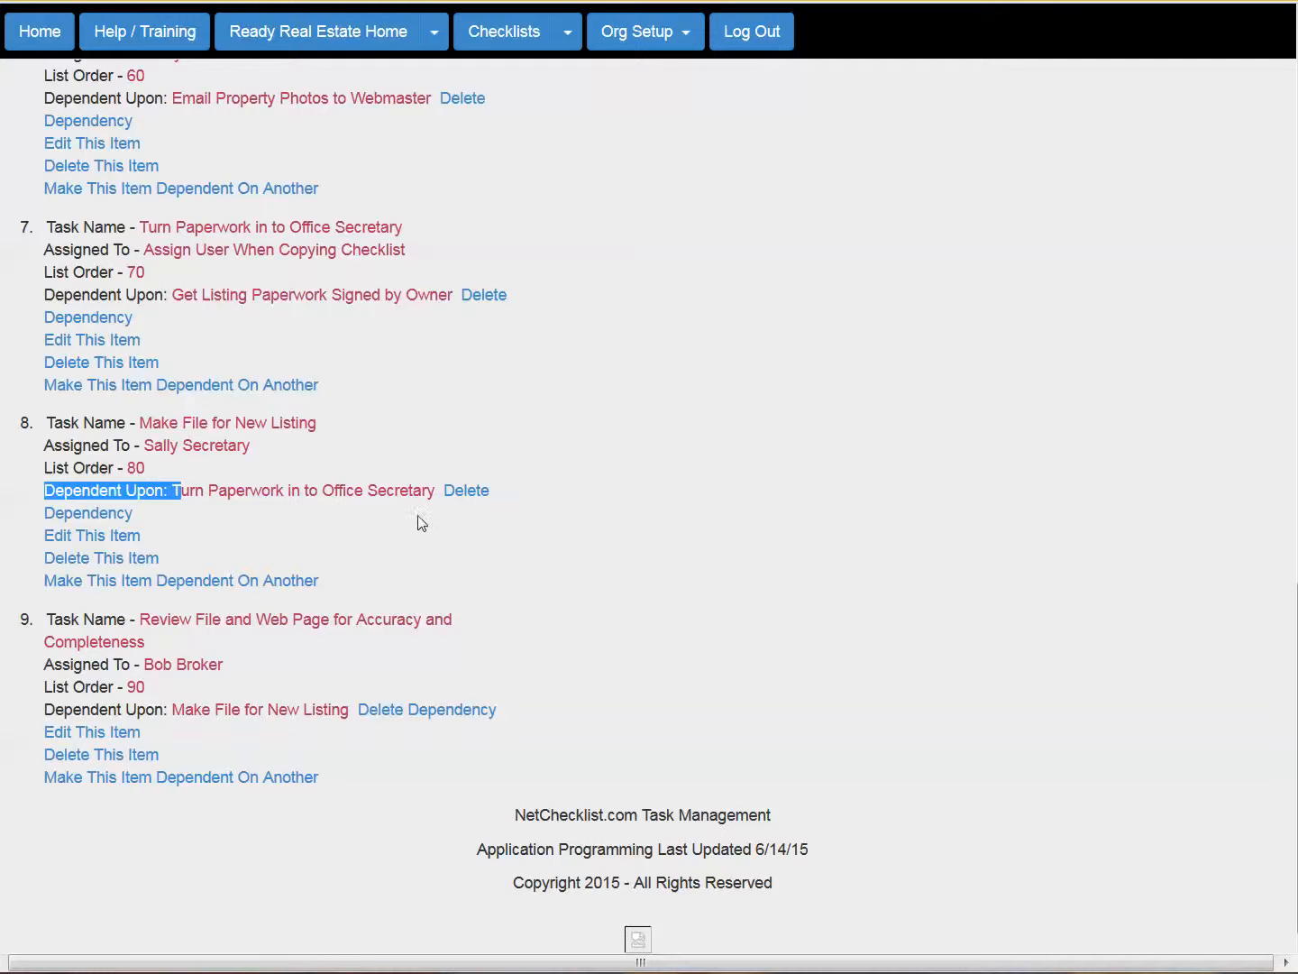
{"action": "left_click", "coordinate": [423, 528]}
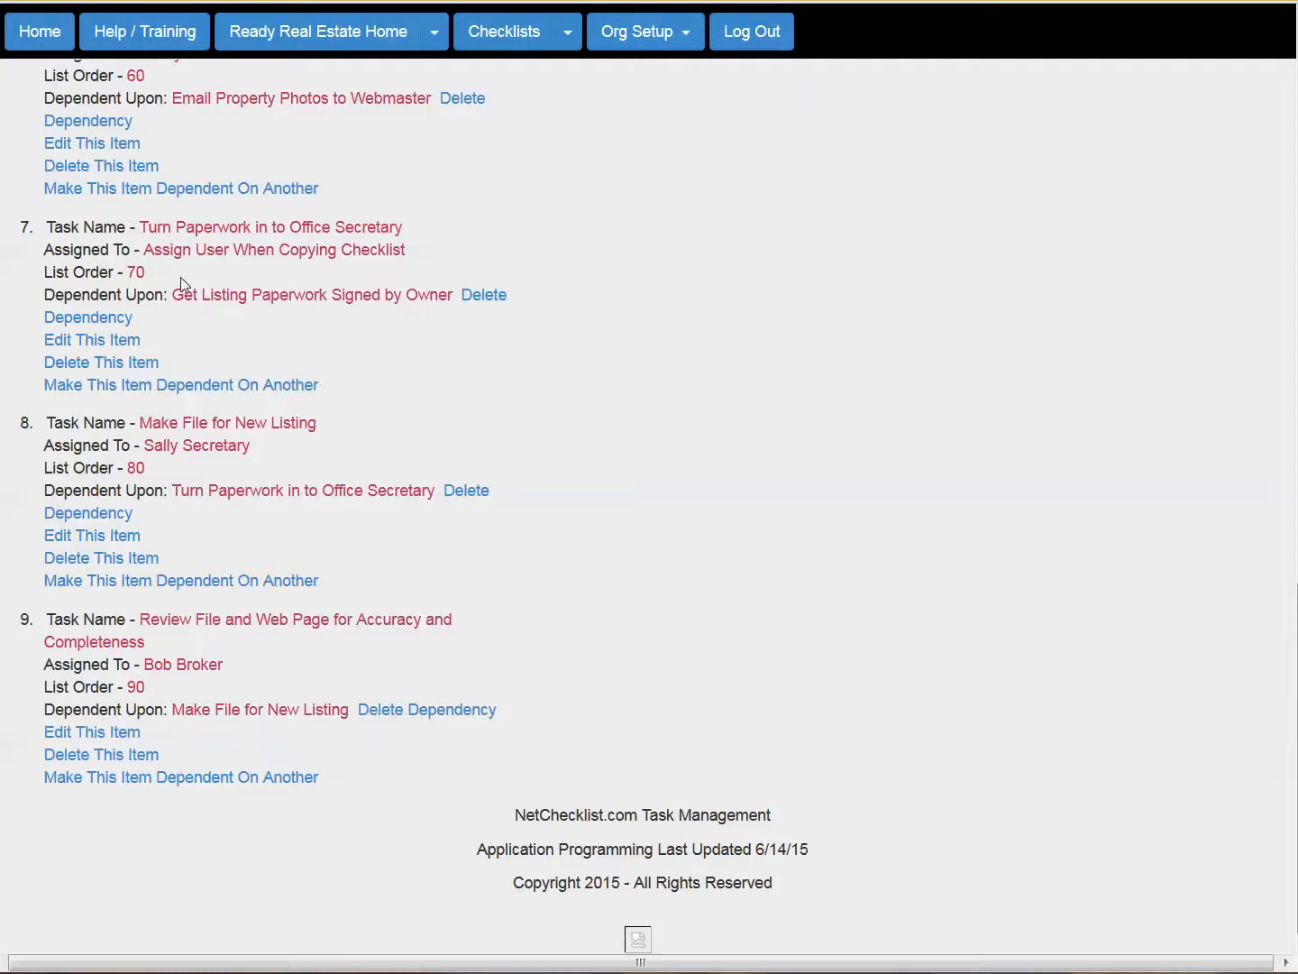
{"action": "left_click_drag", "start_coordinate": [146, 251], "coordinate": [389, 256]}
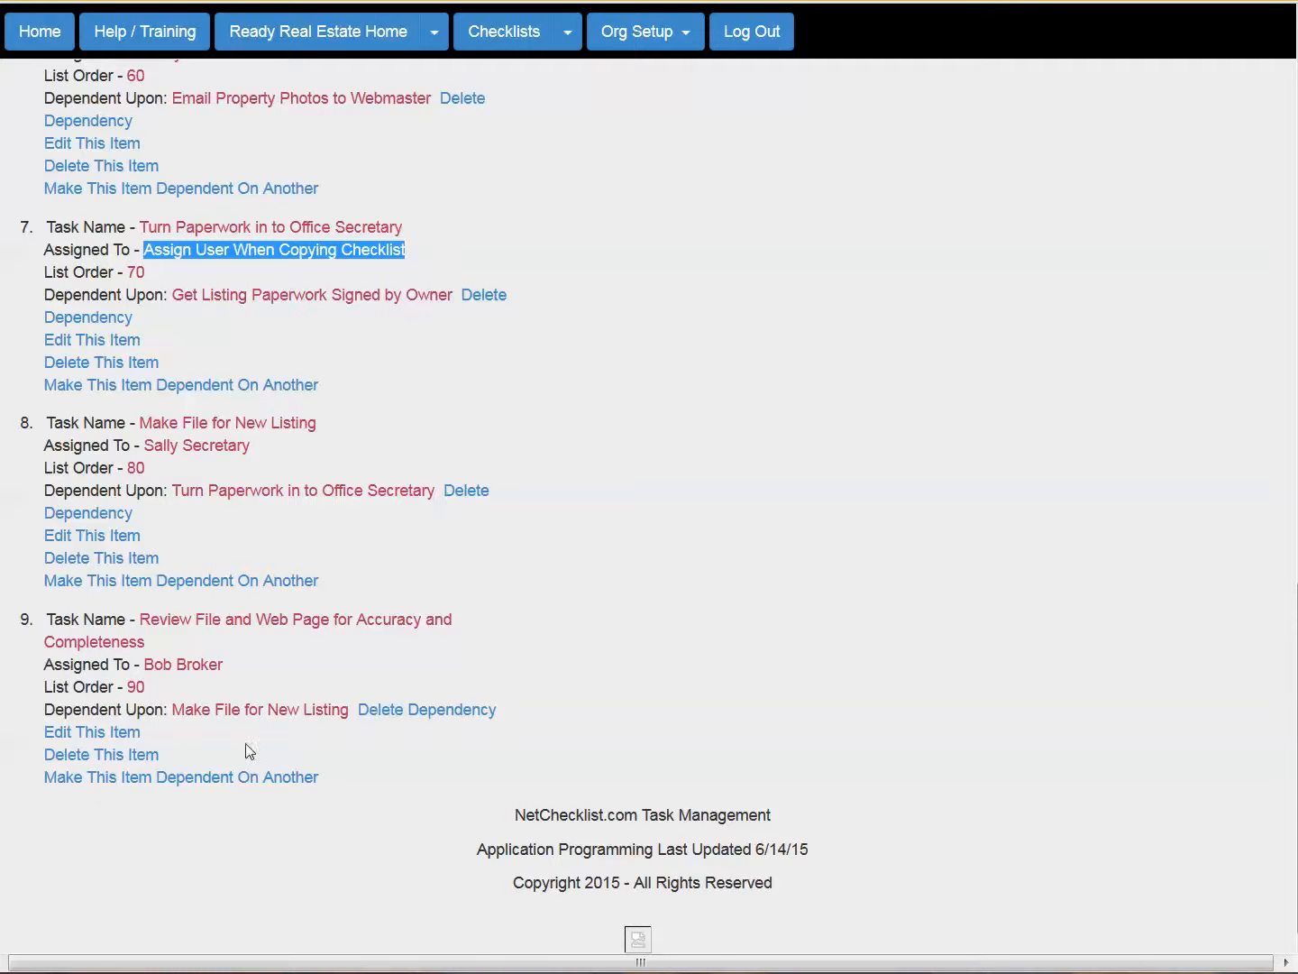
- Make the "Review File and Web Page for Accuracy and Completeness" task also dependent on "Add the property to the company website."
{"action": "left_click", "coordinate": [112, 783]}
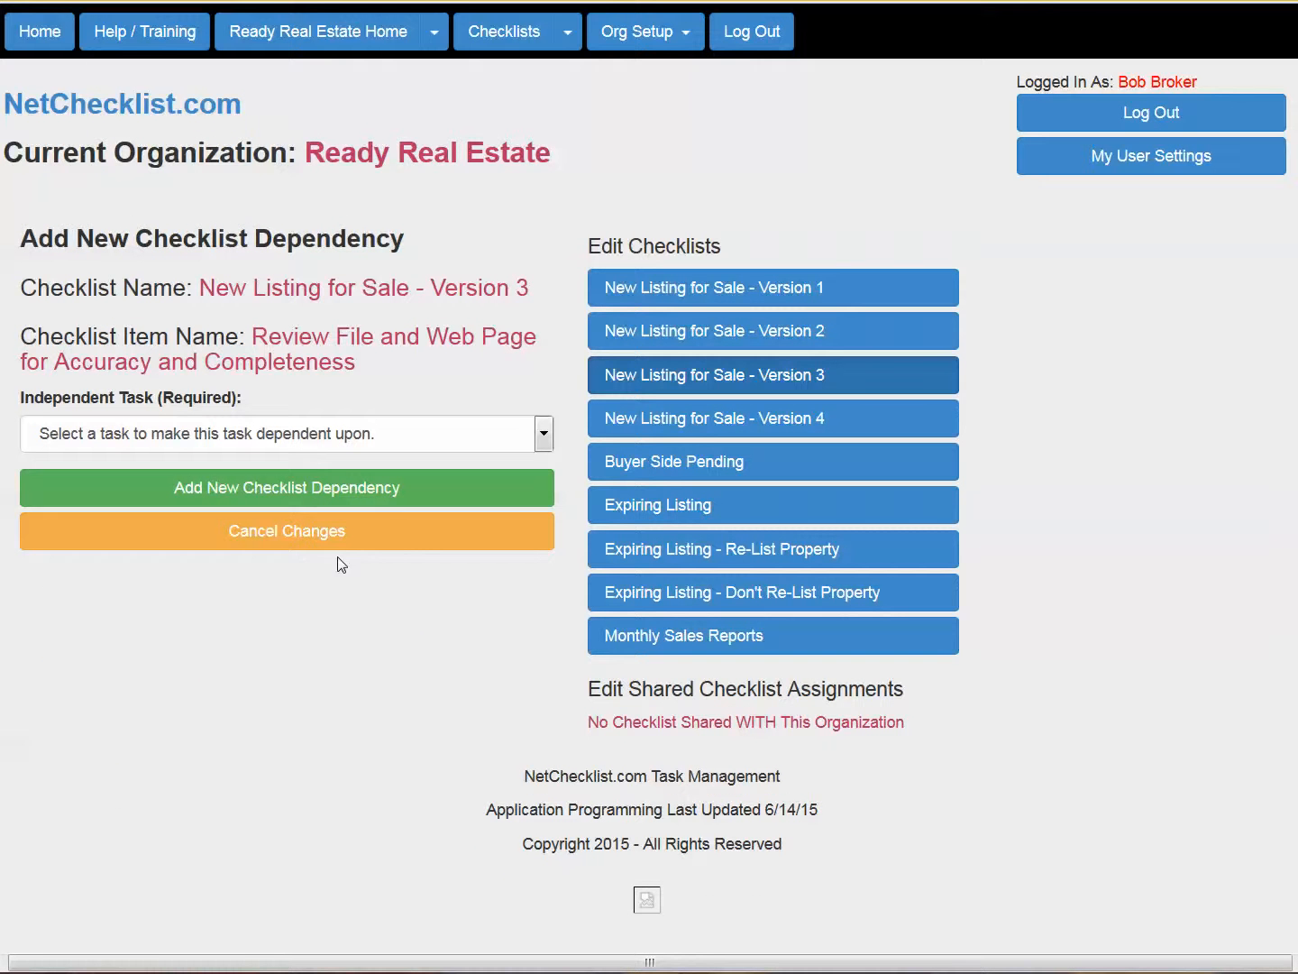
{"action": "left_click", "coordinate": [312, 437]}
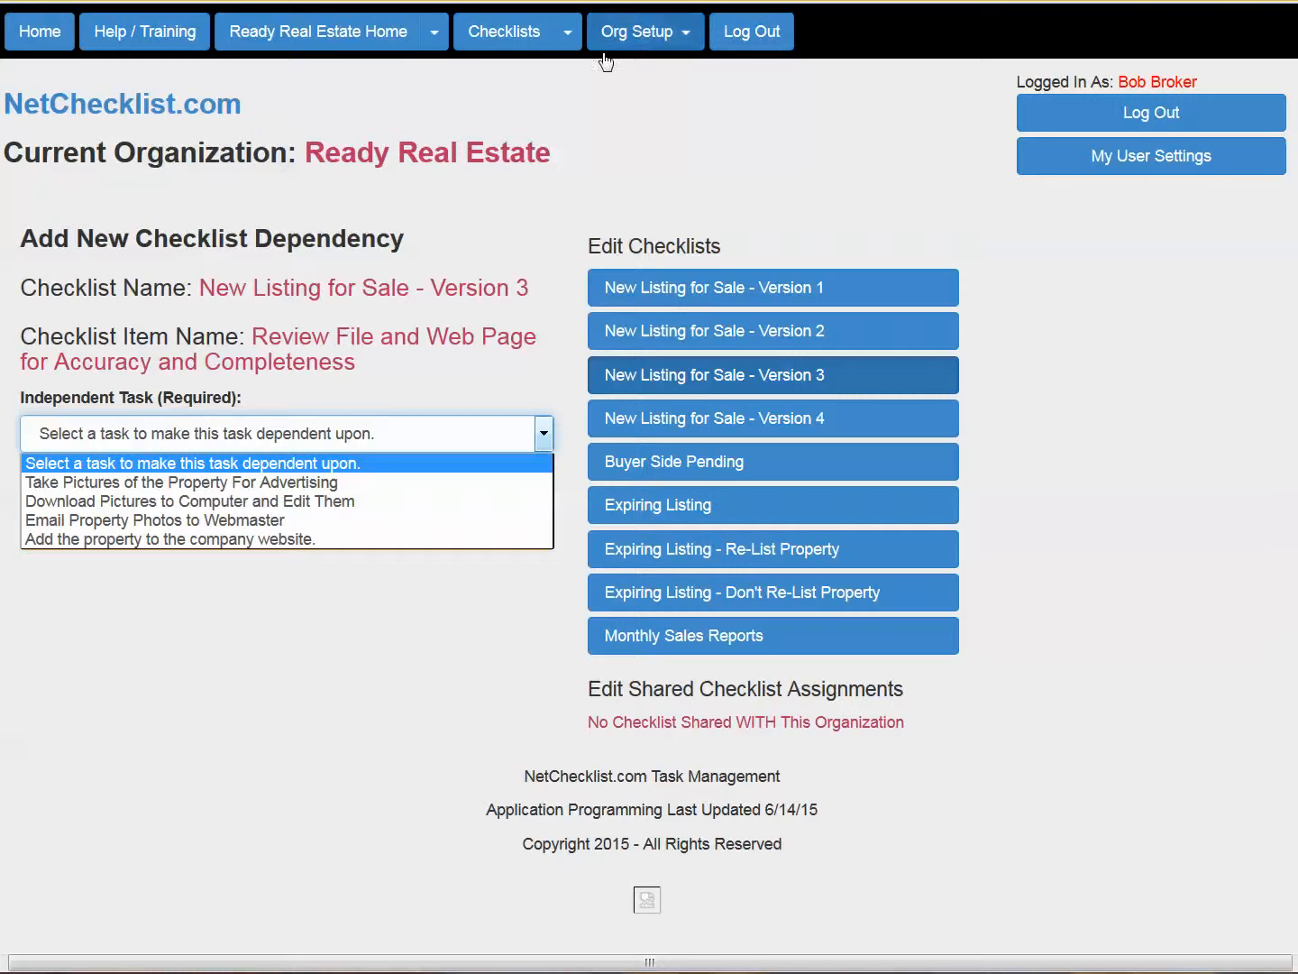
{"action": "left_click", "coordinate": [175, 538]}
{"action": "left_click", "coordinate": [285, 487]}
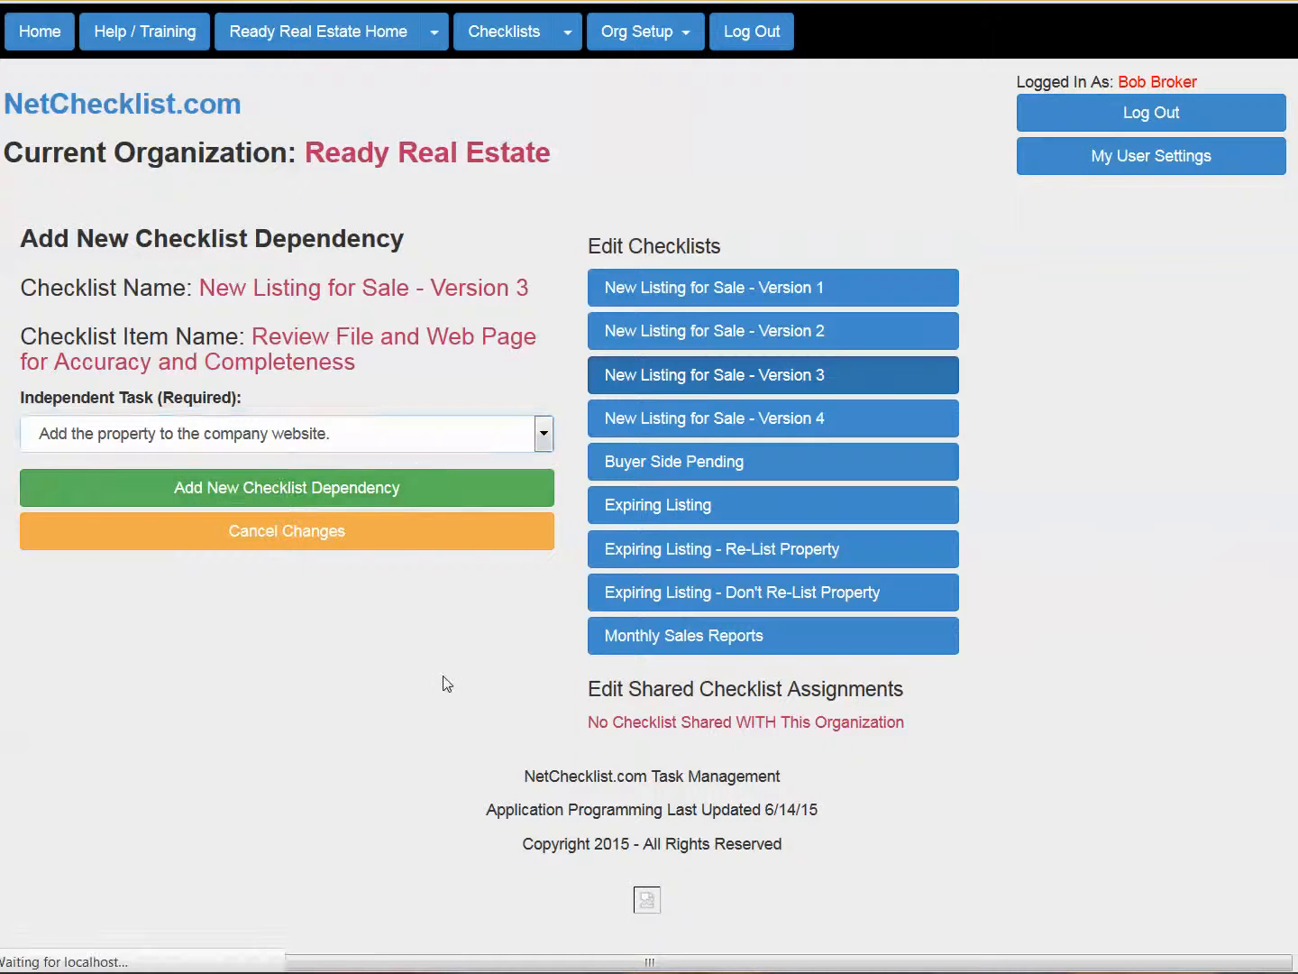
{"action": "left_click_drag", "start_coordinate": [71, 414], "coordinate": [331, 416]}
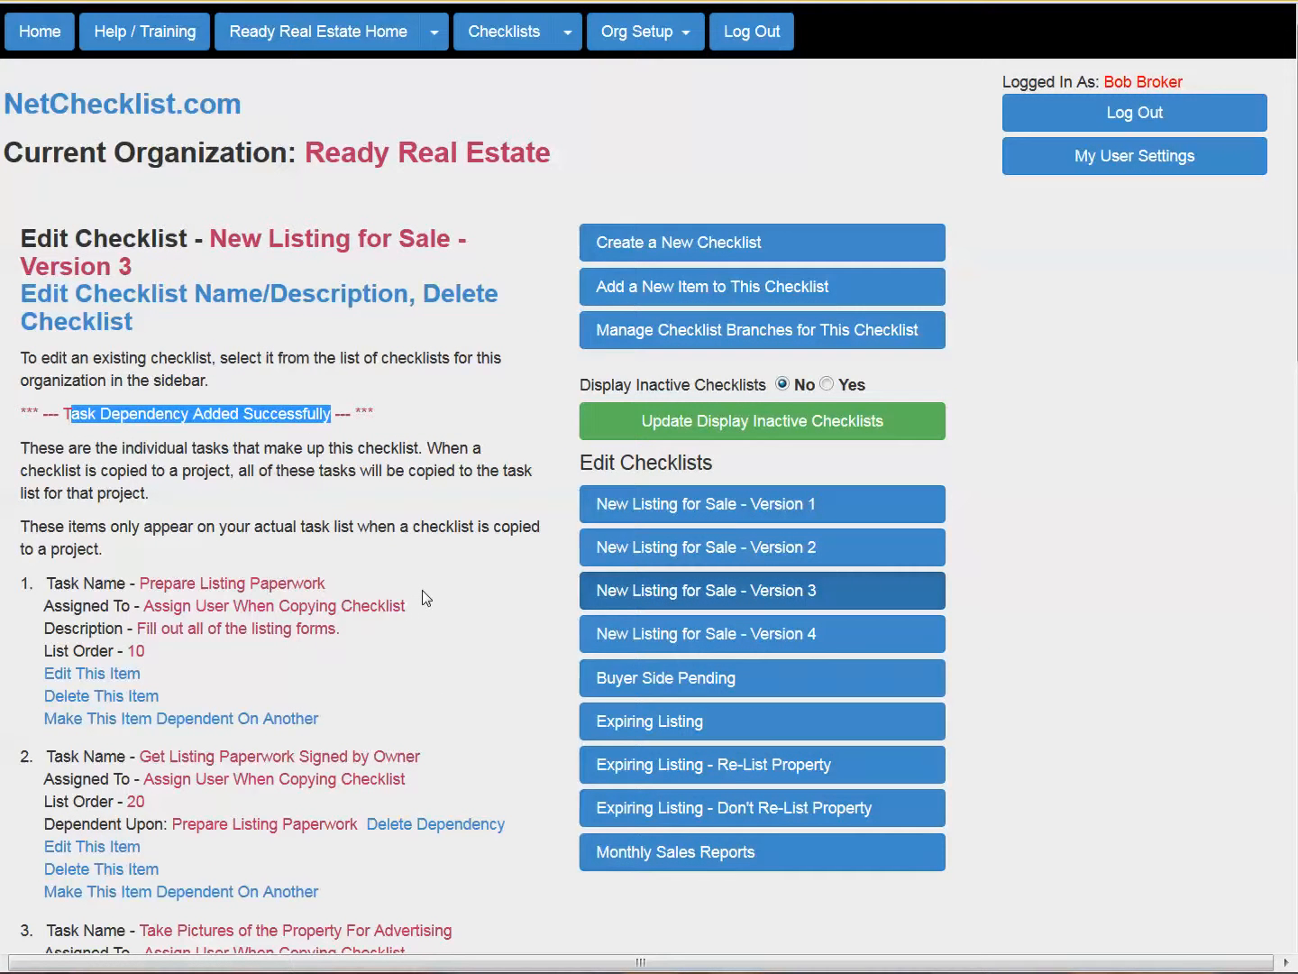
{"action": "scroll", "coordinate": [422, 589], "scroll_direction": "down", "scroll_amount": 15}
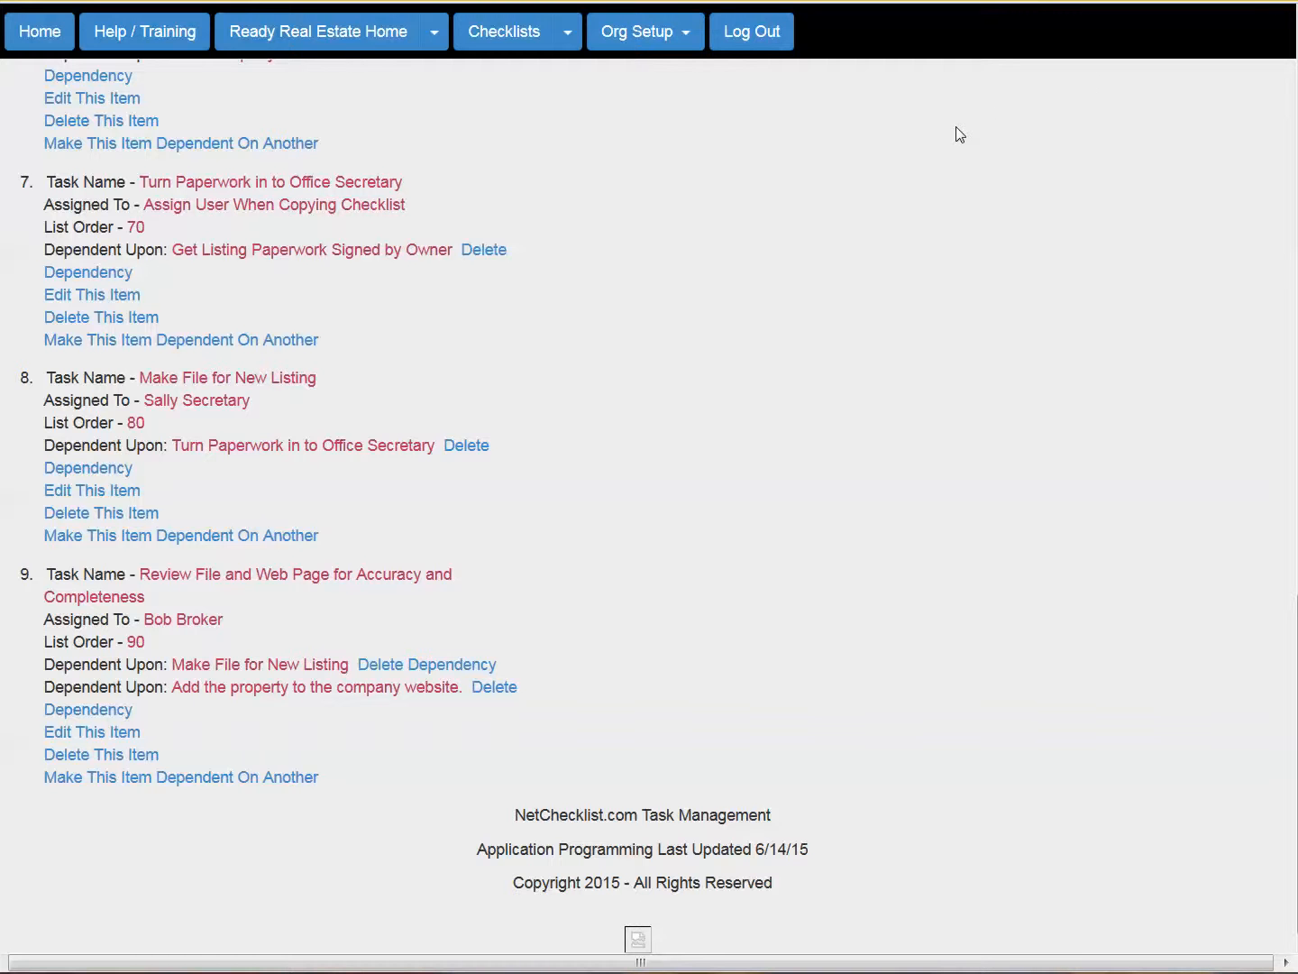
{"action": "scroll", "coordinate": [637, 538], "scroll_direction": "up", "scroll_amount": 15}
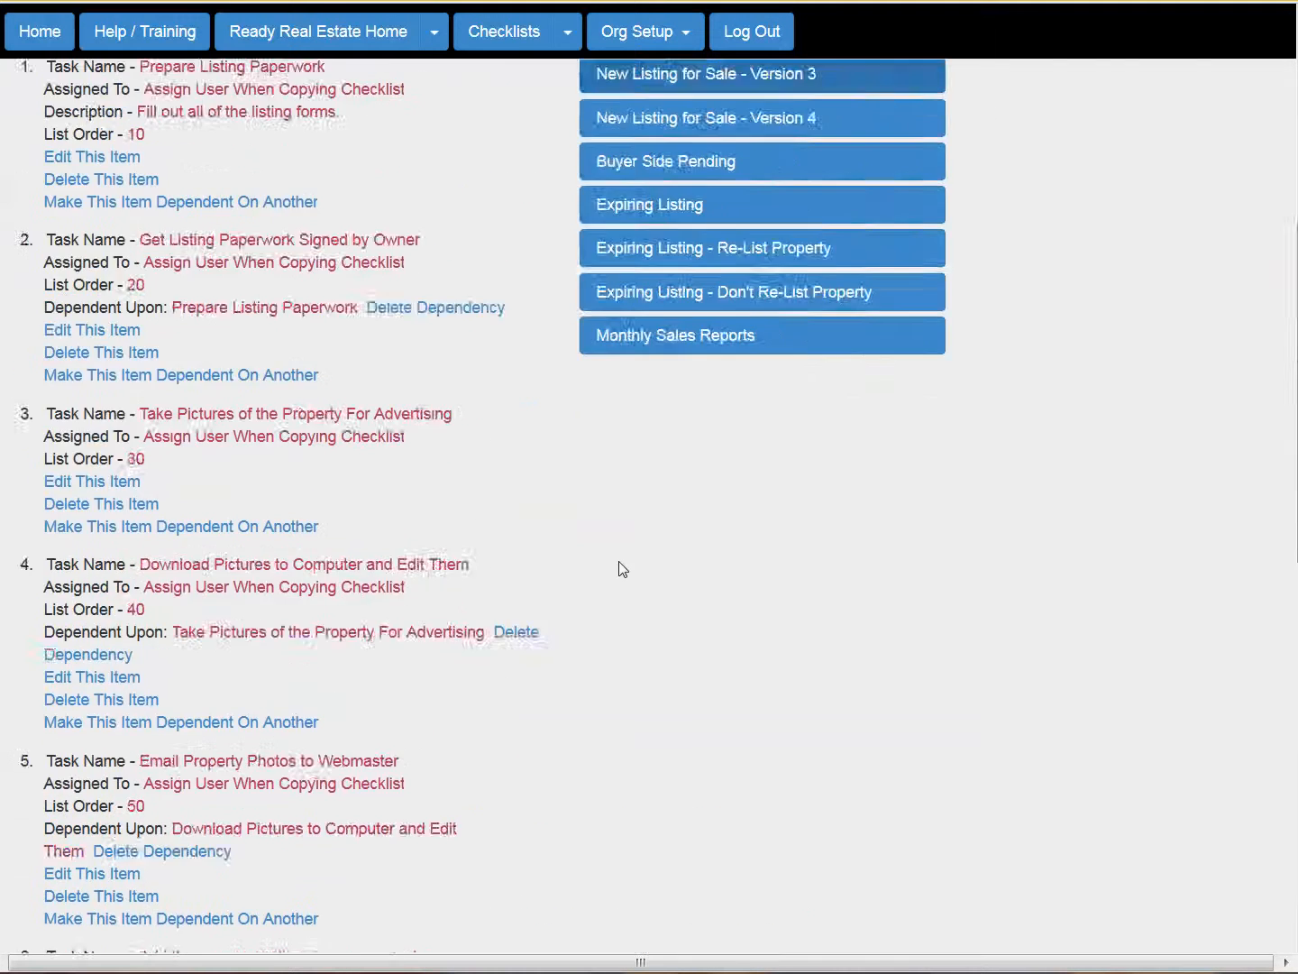
{"action": "left_click", "coordinate": [319, 32]}
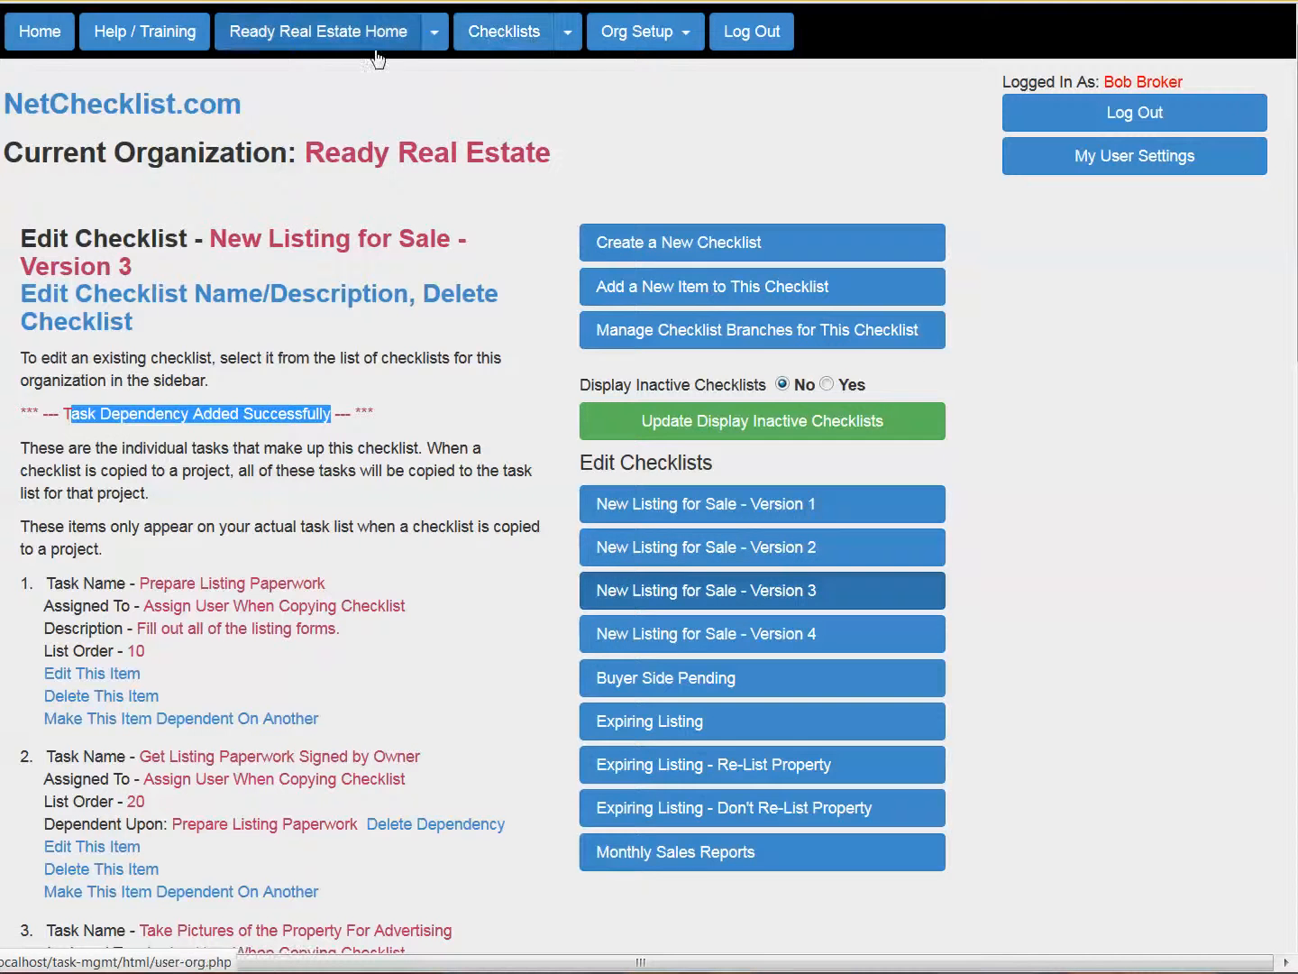
{"action": "left_click", "coordinate": [710, 308]}
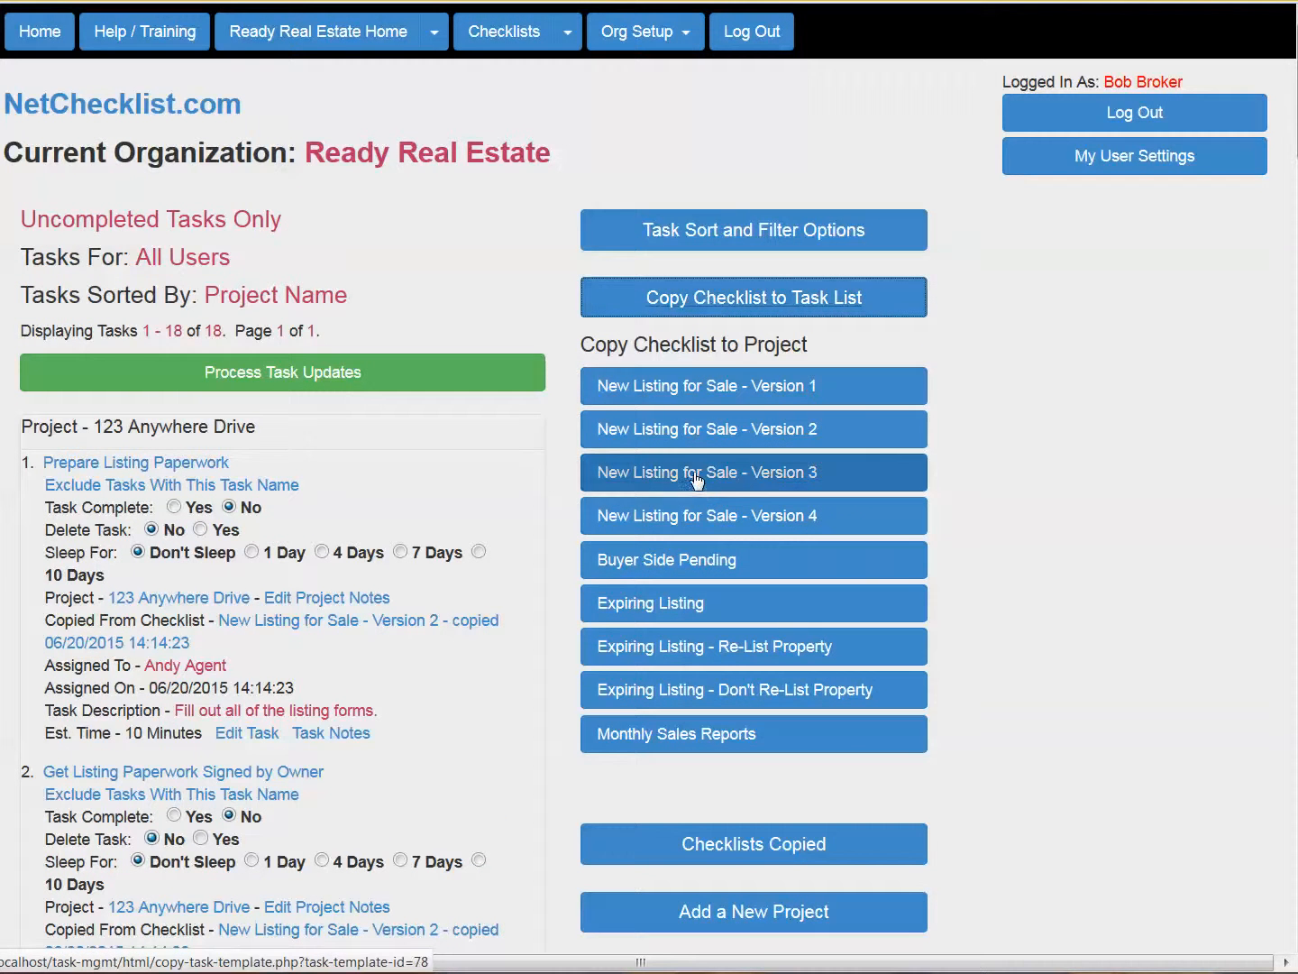
{"action": "left_click", "coordinate": [697, 484]}
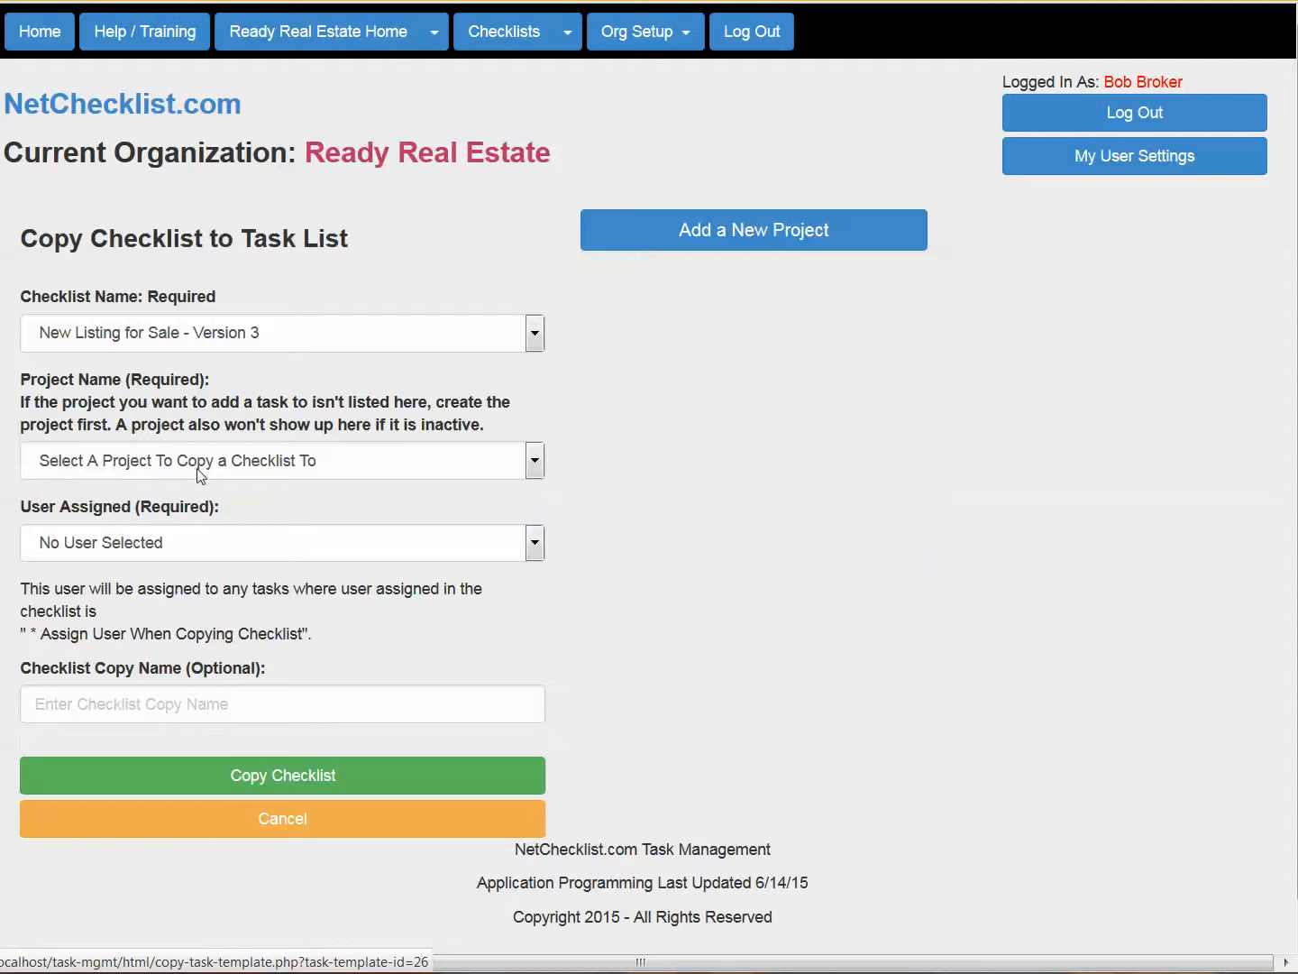
- Delete both copied New Listing for Sale - Version 2 checklists together with all of their items
{"action": "left_click", "coordinate": [568, 32]}
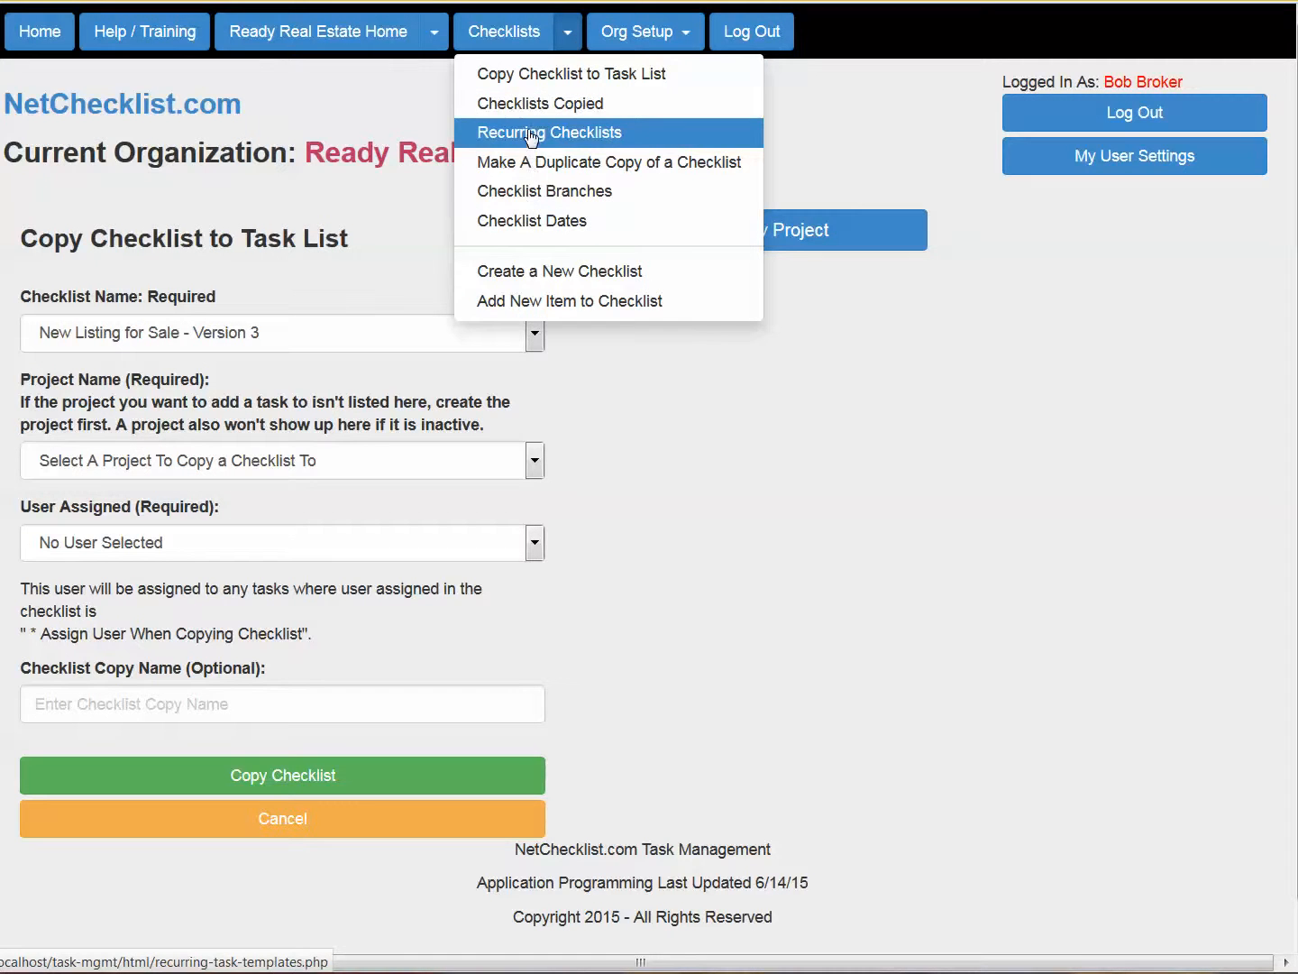
{"action": "left_click", "coordinate": [539, 104]}
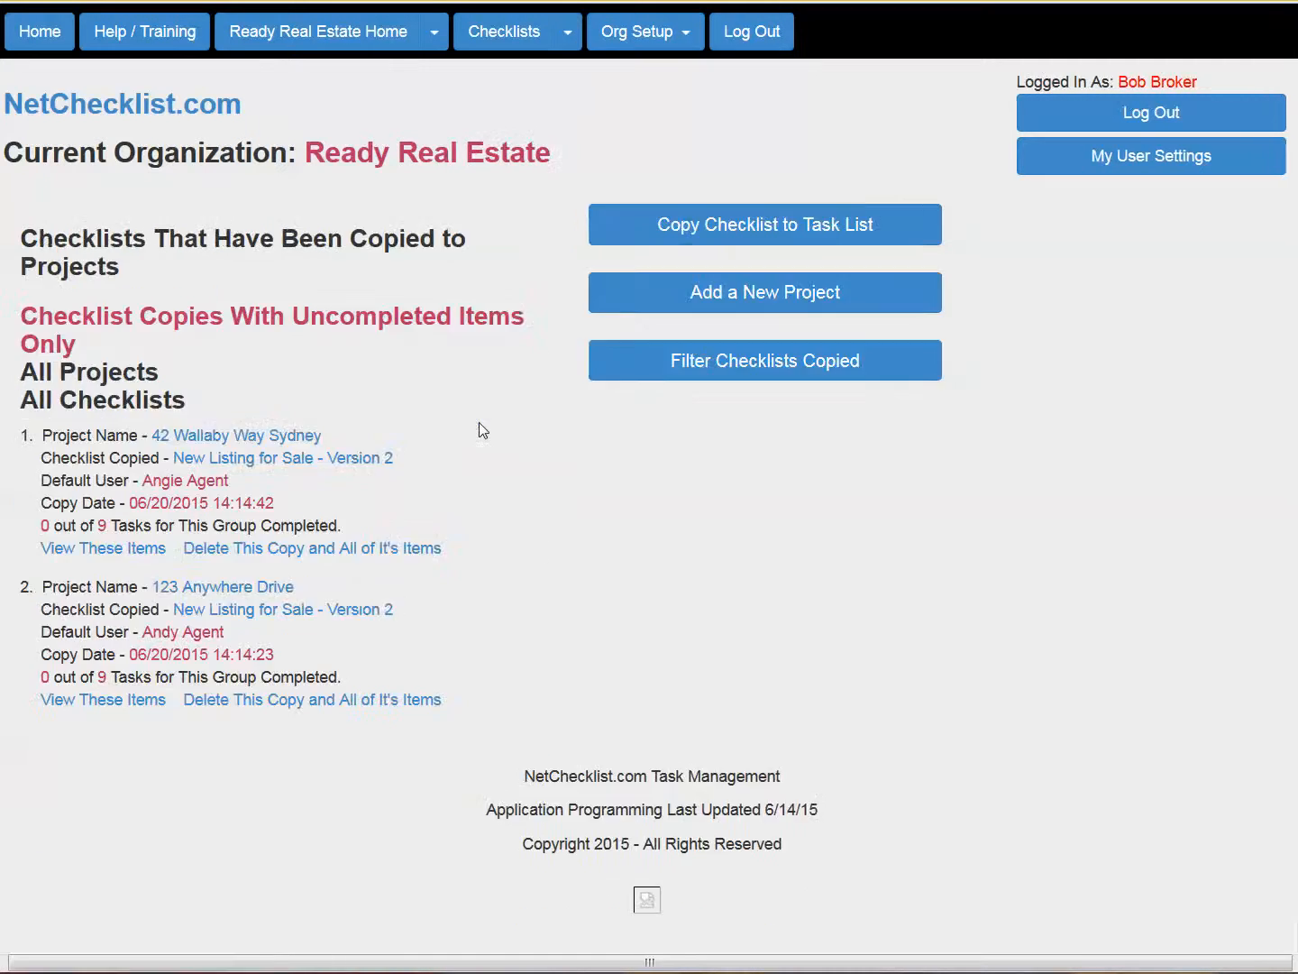
{"action": "left_click", "coordinate": [333, 548]}
{"action": "left_click", "coordinate": [725, 403]}
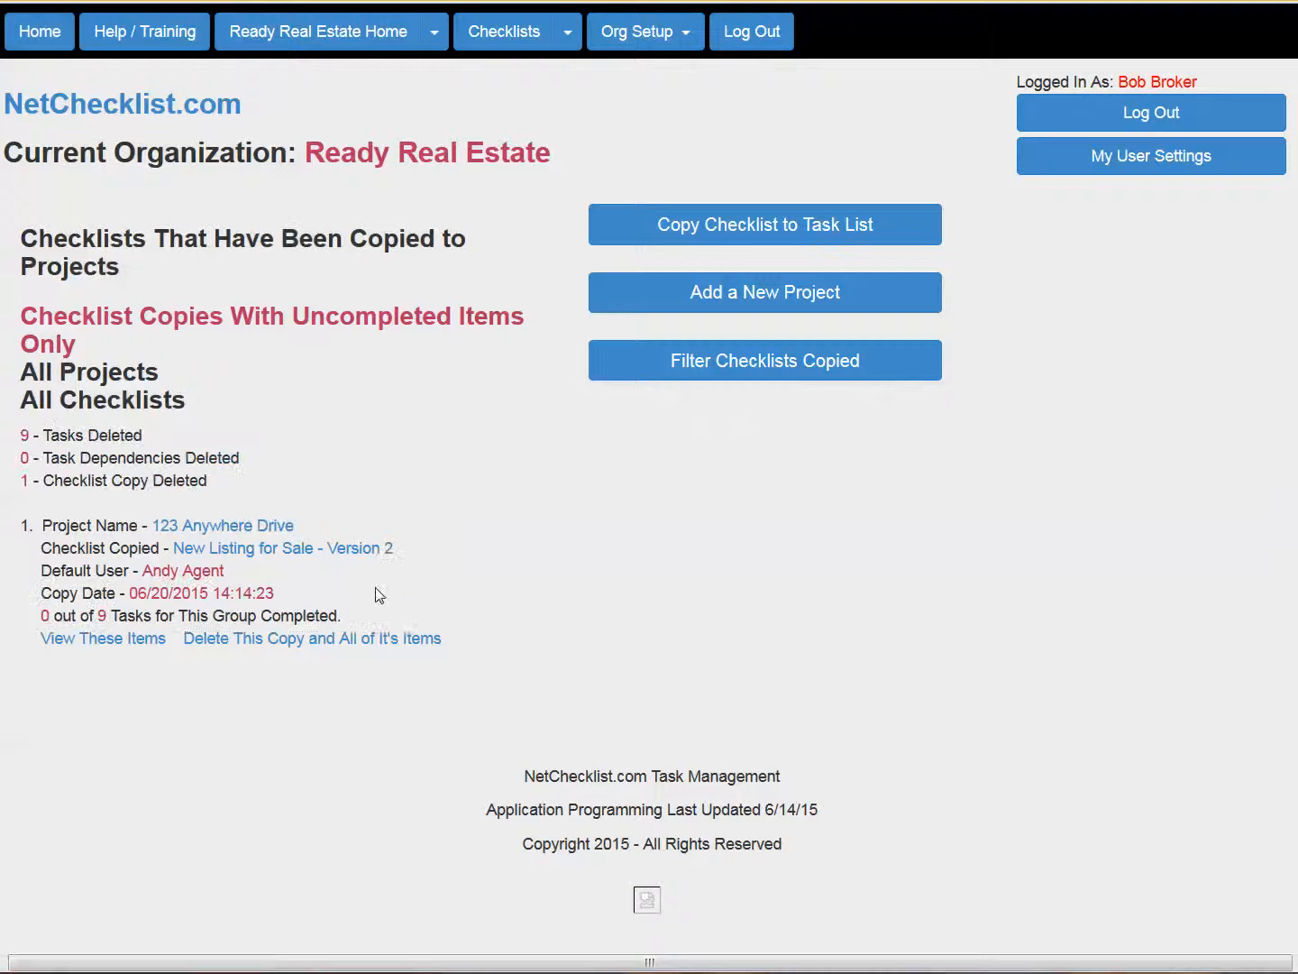
{"action": "left_click", "coordinate": [335, 639]}
{"action": "left_click", "coordinate": [721, 402]}
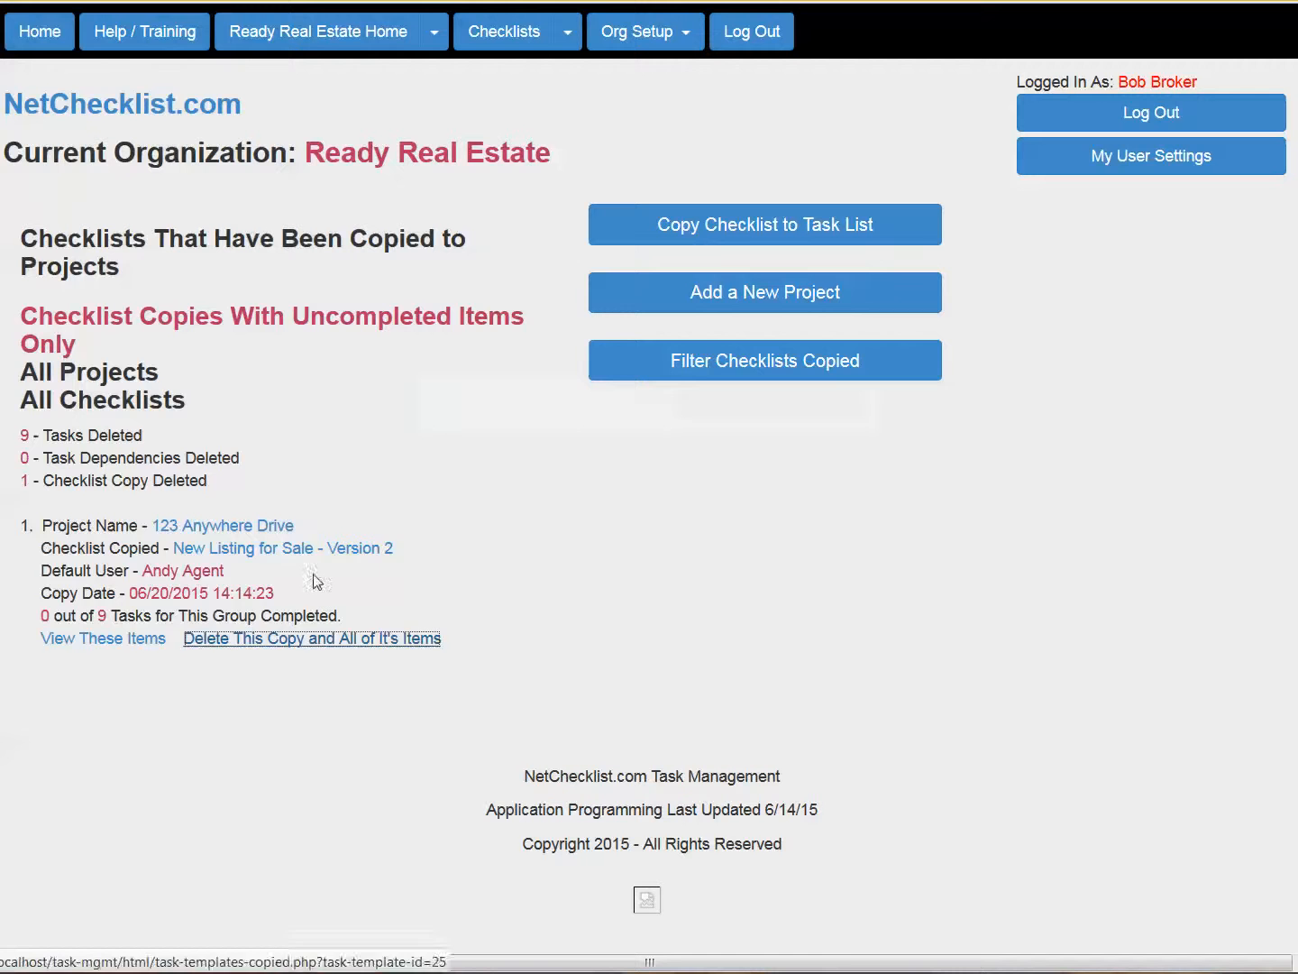
- Copy the New Listing for Sale - Version 3 checklist to the first property-address project, with the first listed agent as the assigned user
{"action": "left_click", "coordinate": [776, 222]}
{"action": "left_click", "coordinate": [735, 404]}
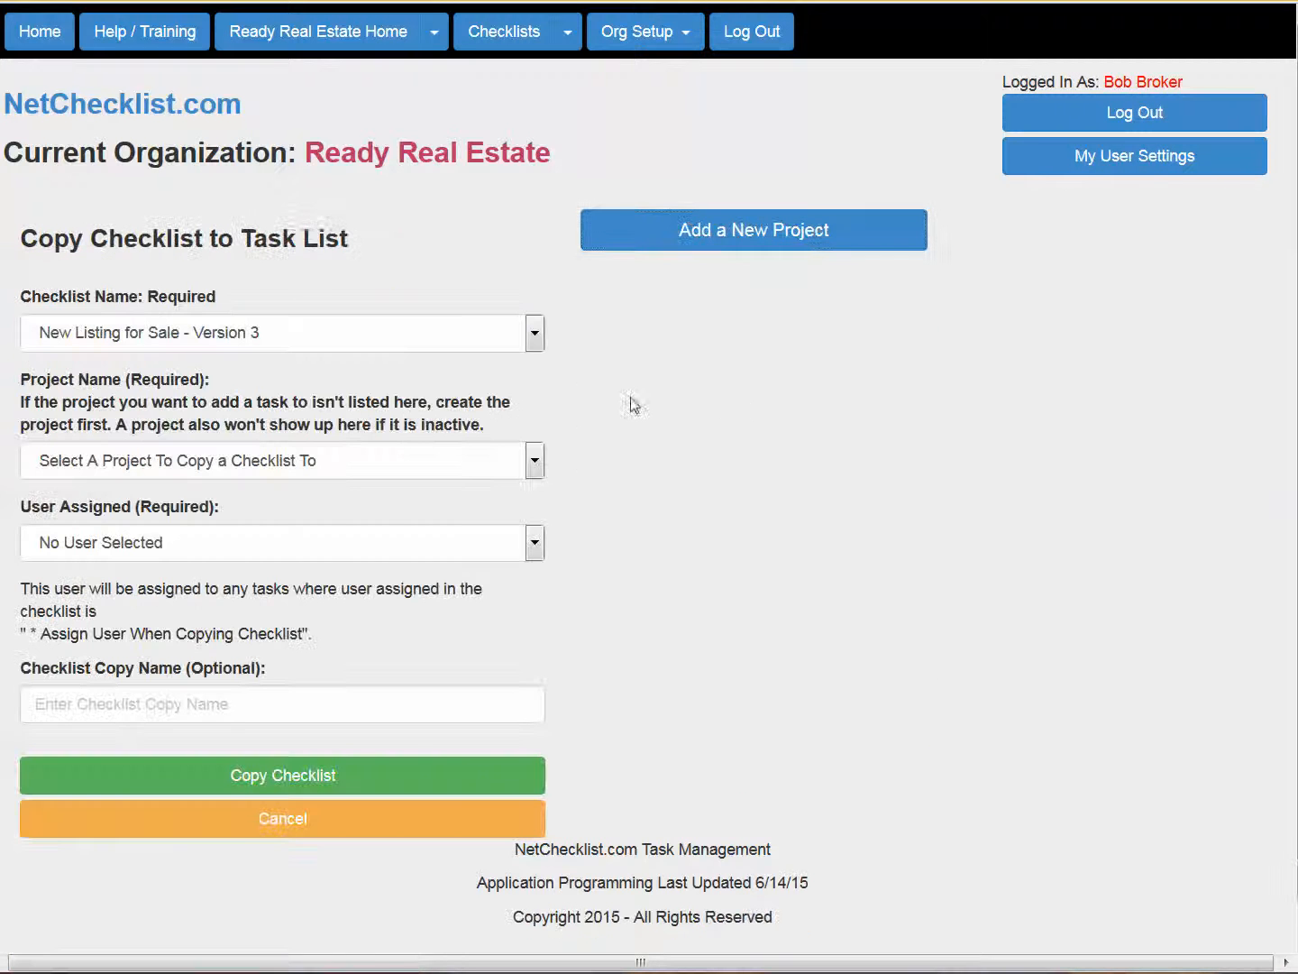
{"action": "left_click", "coordinate": [270, 469]}
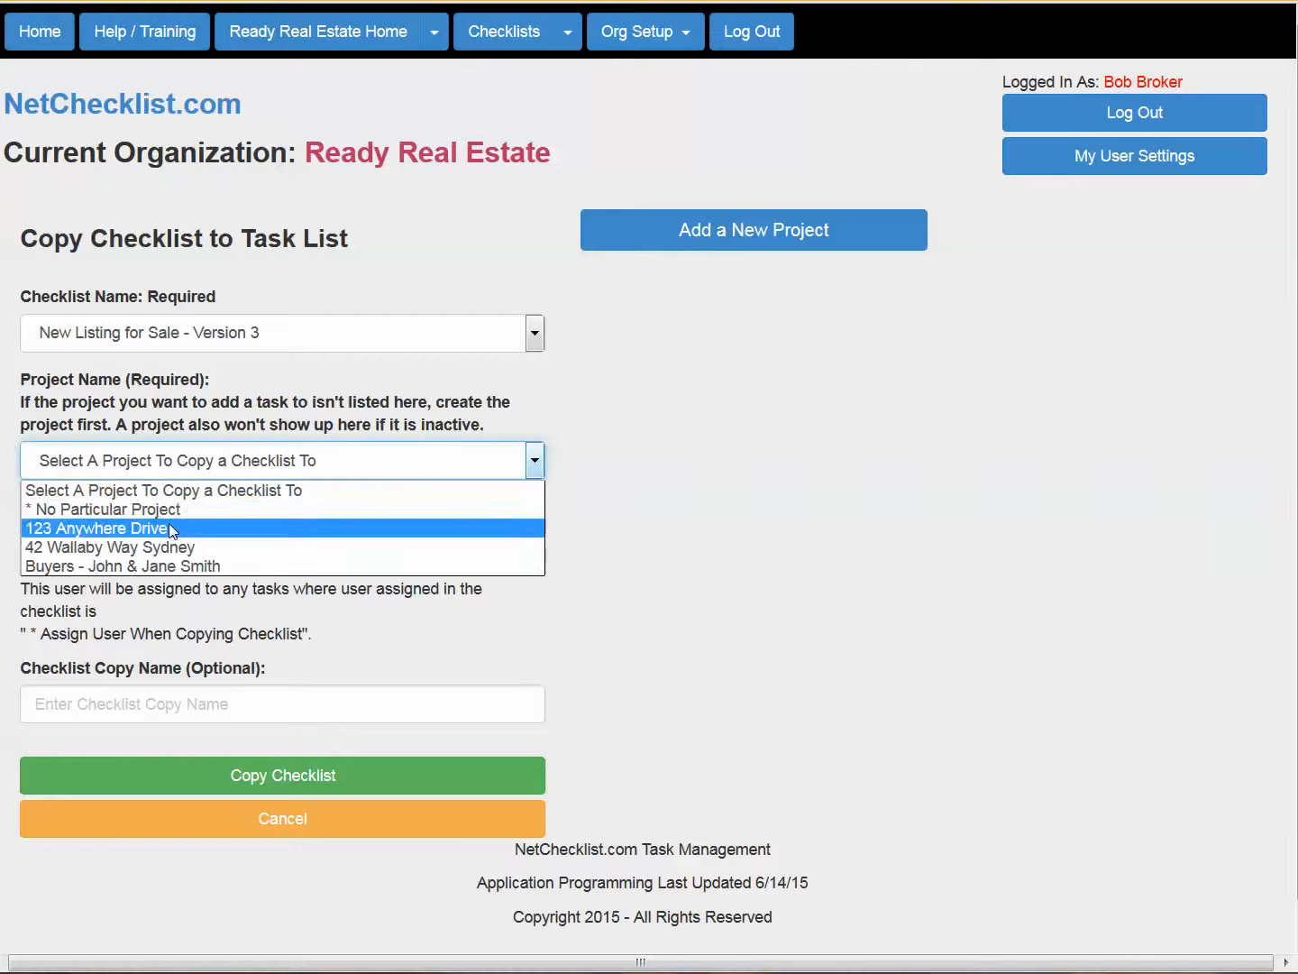
{"action": "left_click", "coordinate": [169, 528]}
{"action": "left_click", "coordinate": [202, 541]}
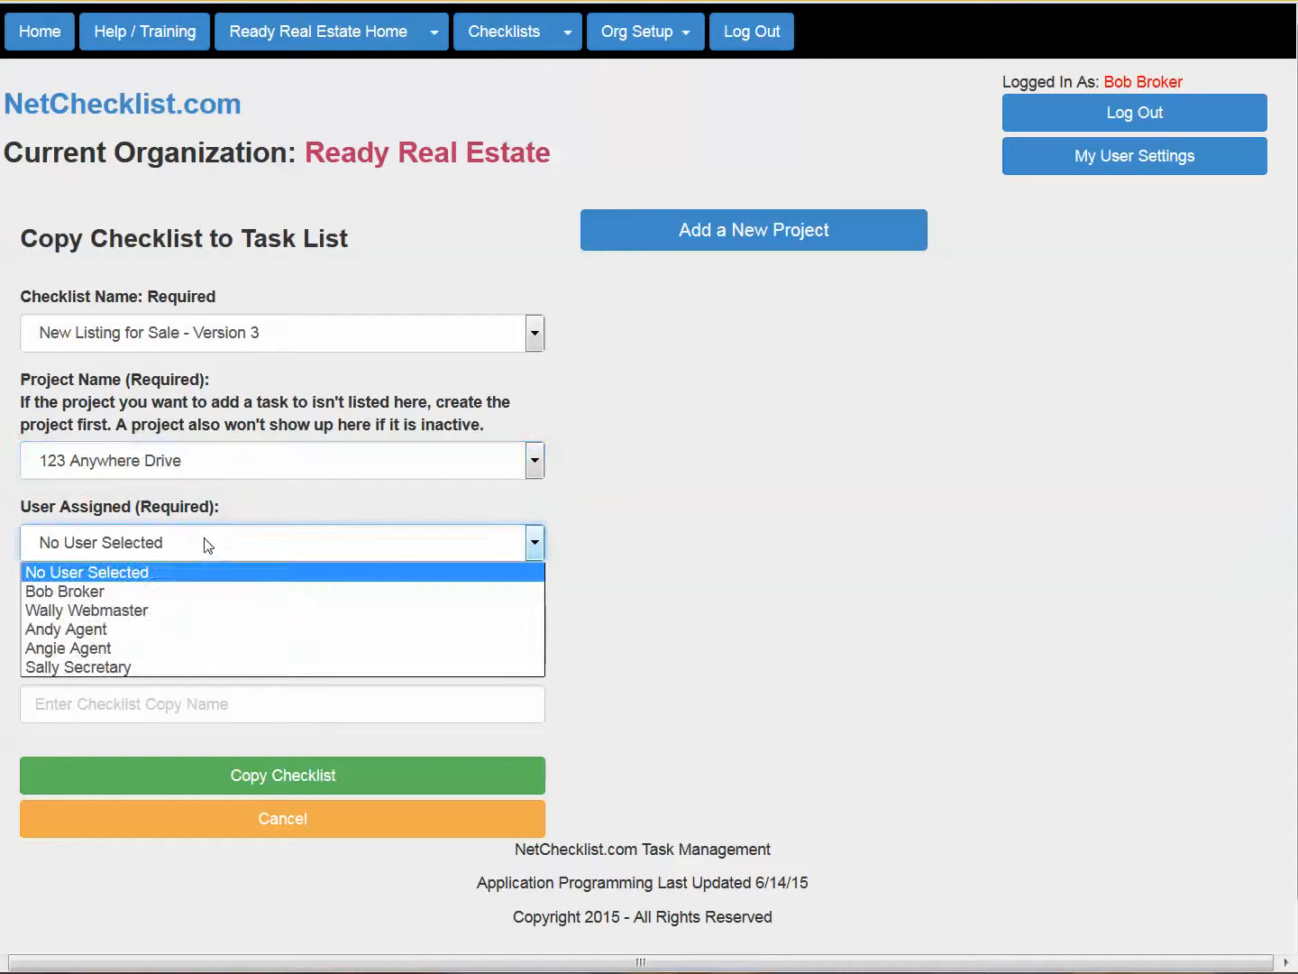
{"action": "left_click", "coordinate": [145, 629]}
{"action": "left_click", "coordinate": [295, 783]}
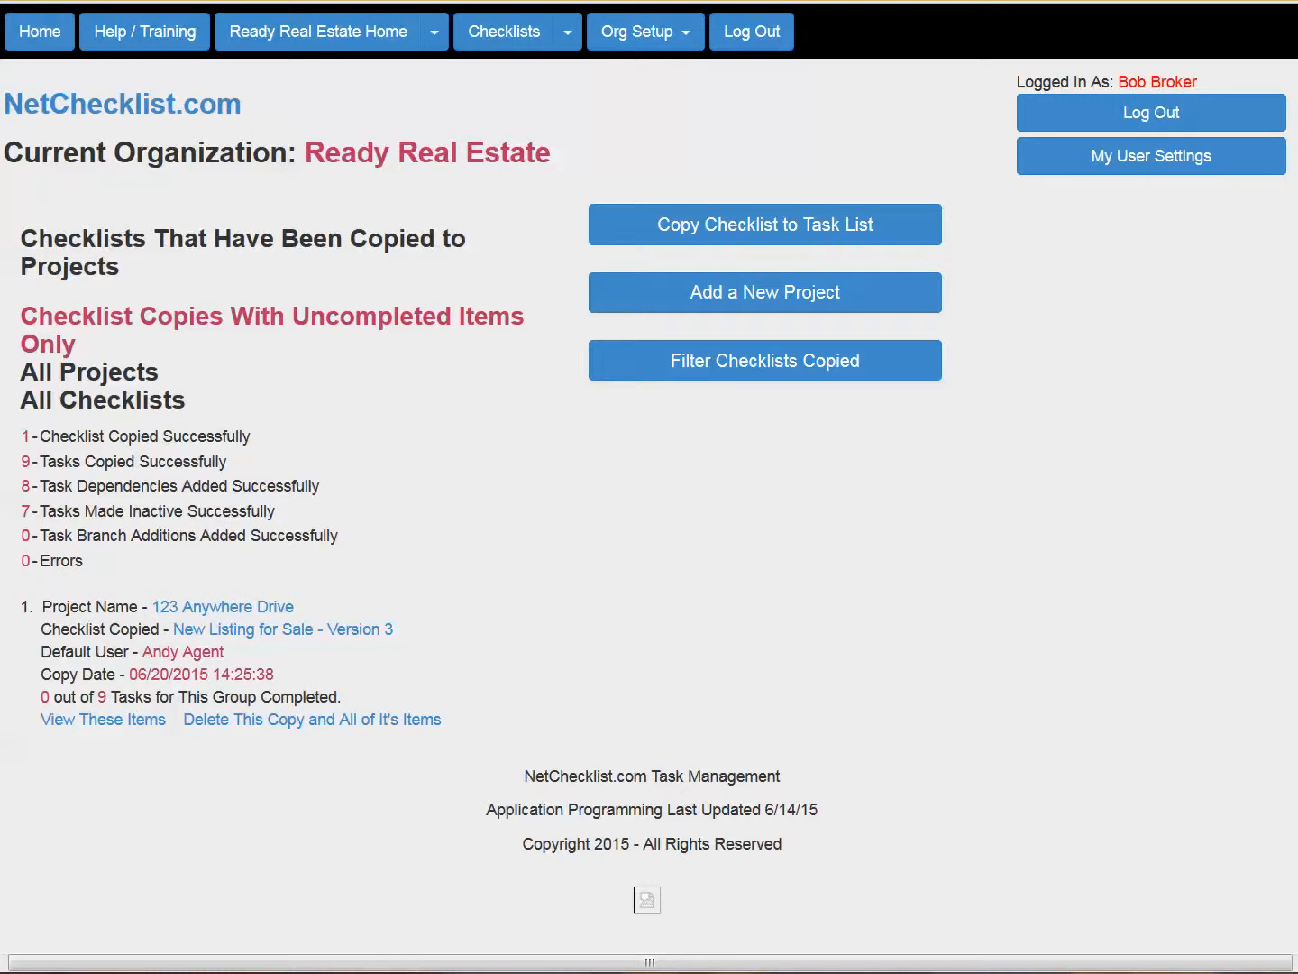
- Review the uncompleted tasks on the Ready Real Estate home page and the user assigned to each
{"action": "left_click", "coordinate": [348, 34]}
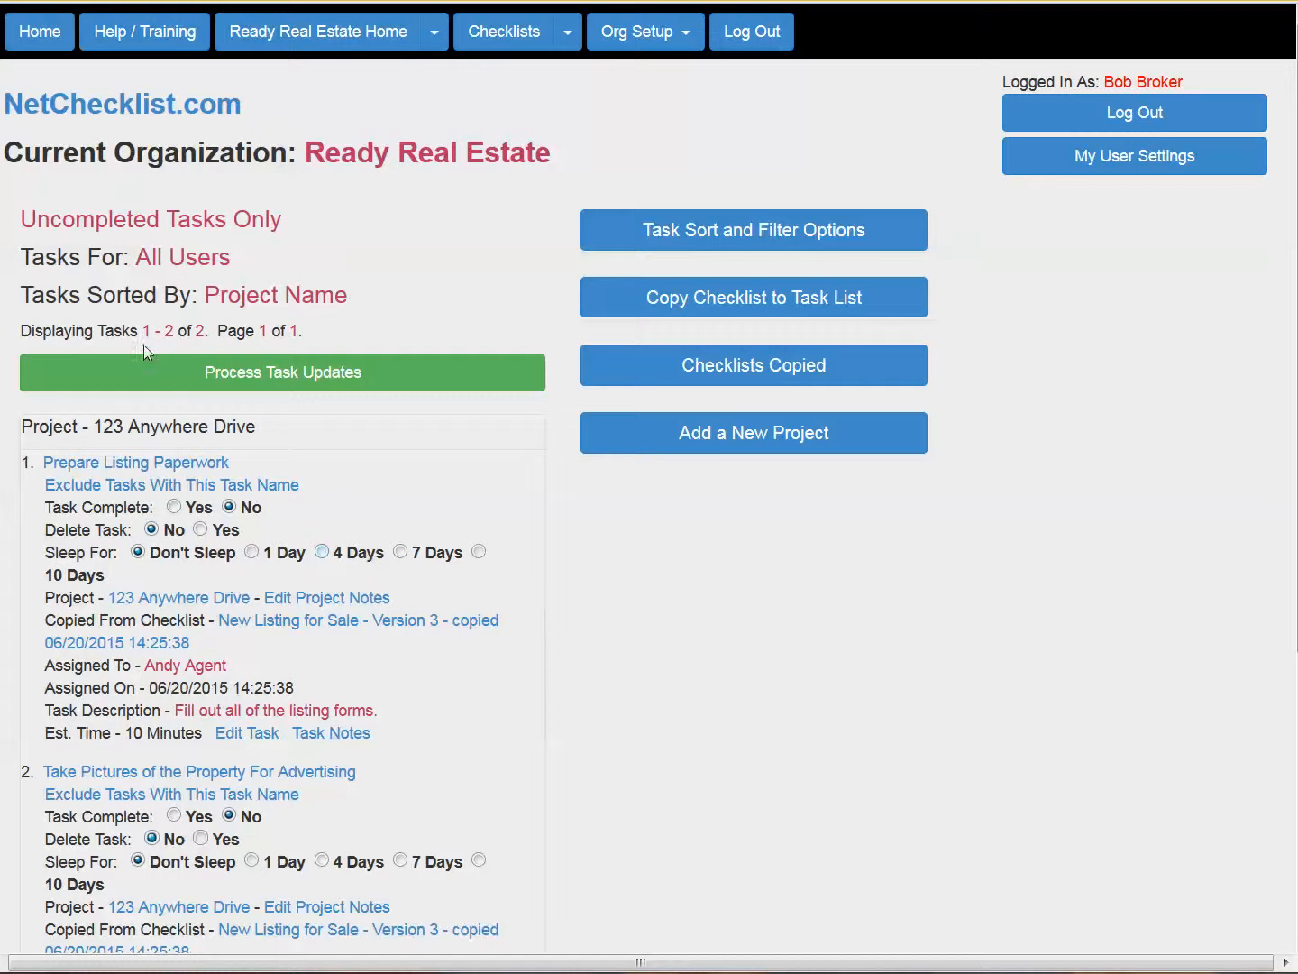
{"action": "scroll", "coordinate": [203, 440], "scroll_direction": "down", "scroll_amount": 5}
{"action": "scroll", "coordinate": [248, 439], "scroll_direction": "up", "scroll_amount": 1}
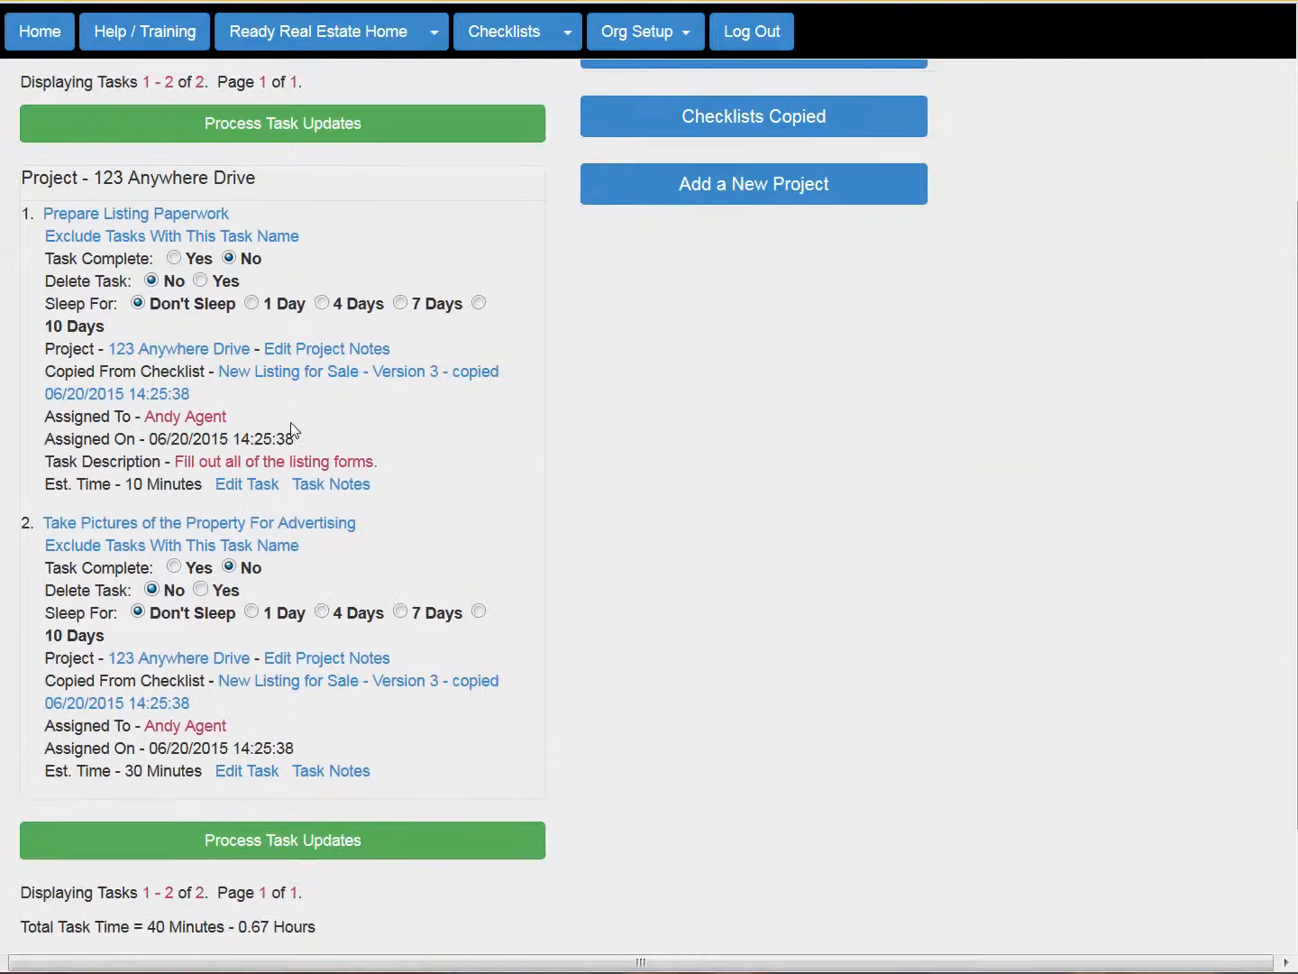
{"action": "left_click_drag", "start_coordinate": [146, 417], "coordinate": [257, 417]}
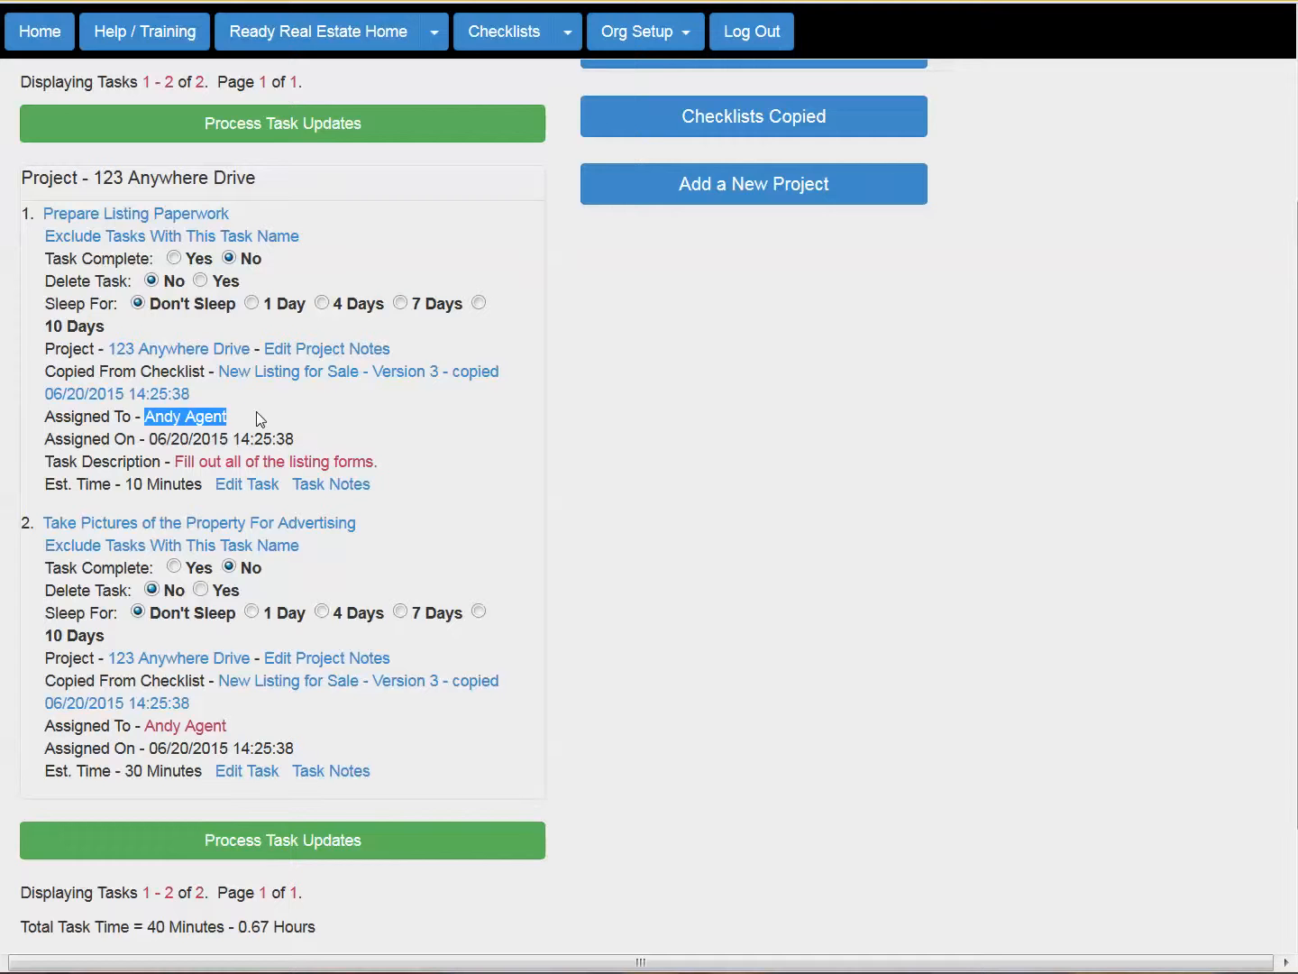
{"action": "left_click_drag", "start_coordinate": [146, 727], "coordinate": [255, 730]}
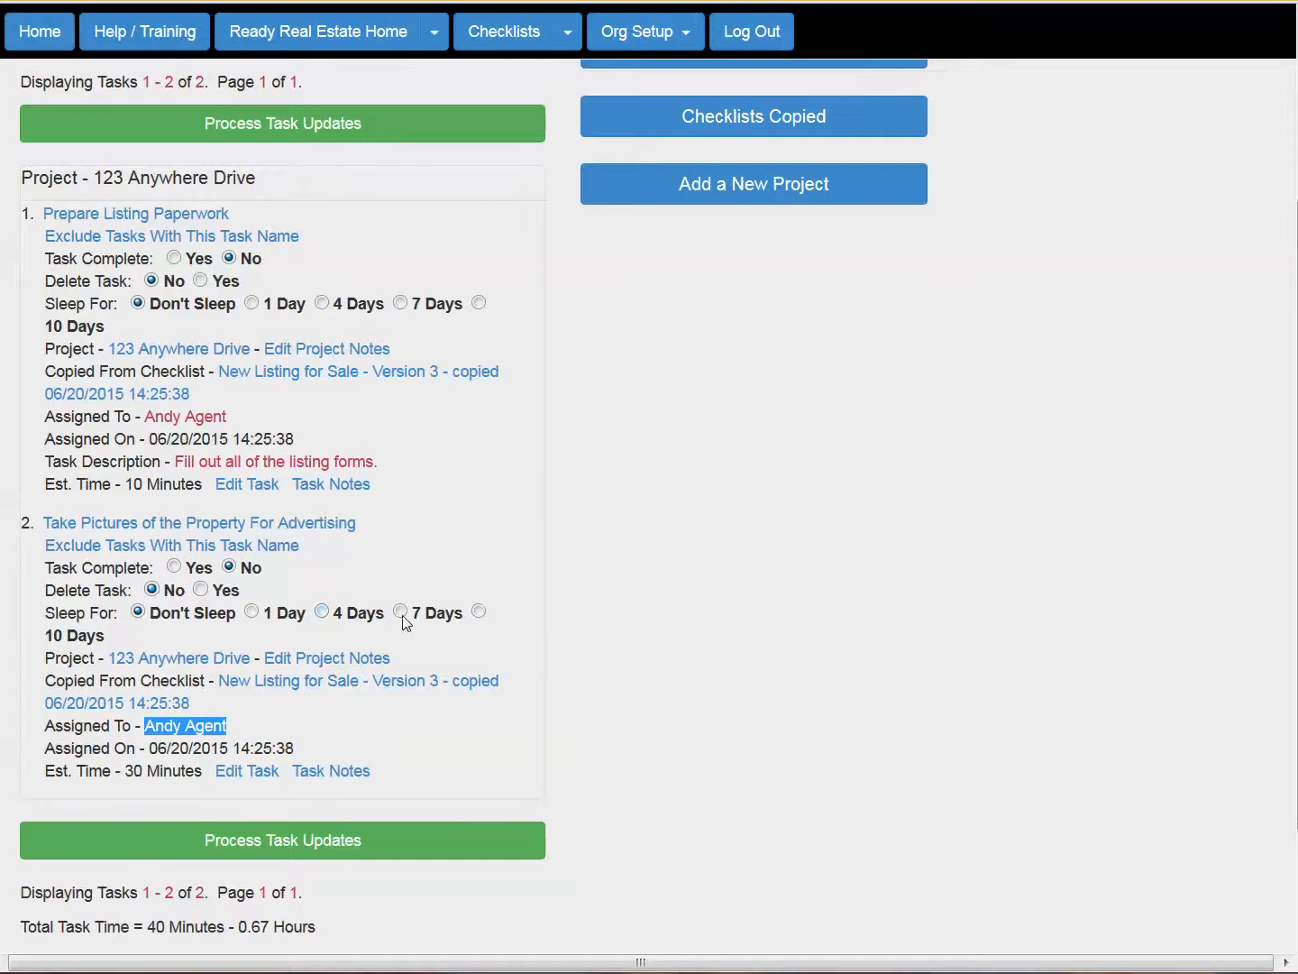
- Filter the task list by active/inactive status to display Both Active and Inactive Tasks
{"action": "scroll", "coordinate": [716, 628], "scroll_direction": "up", "scroll_amount": 3}
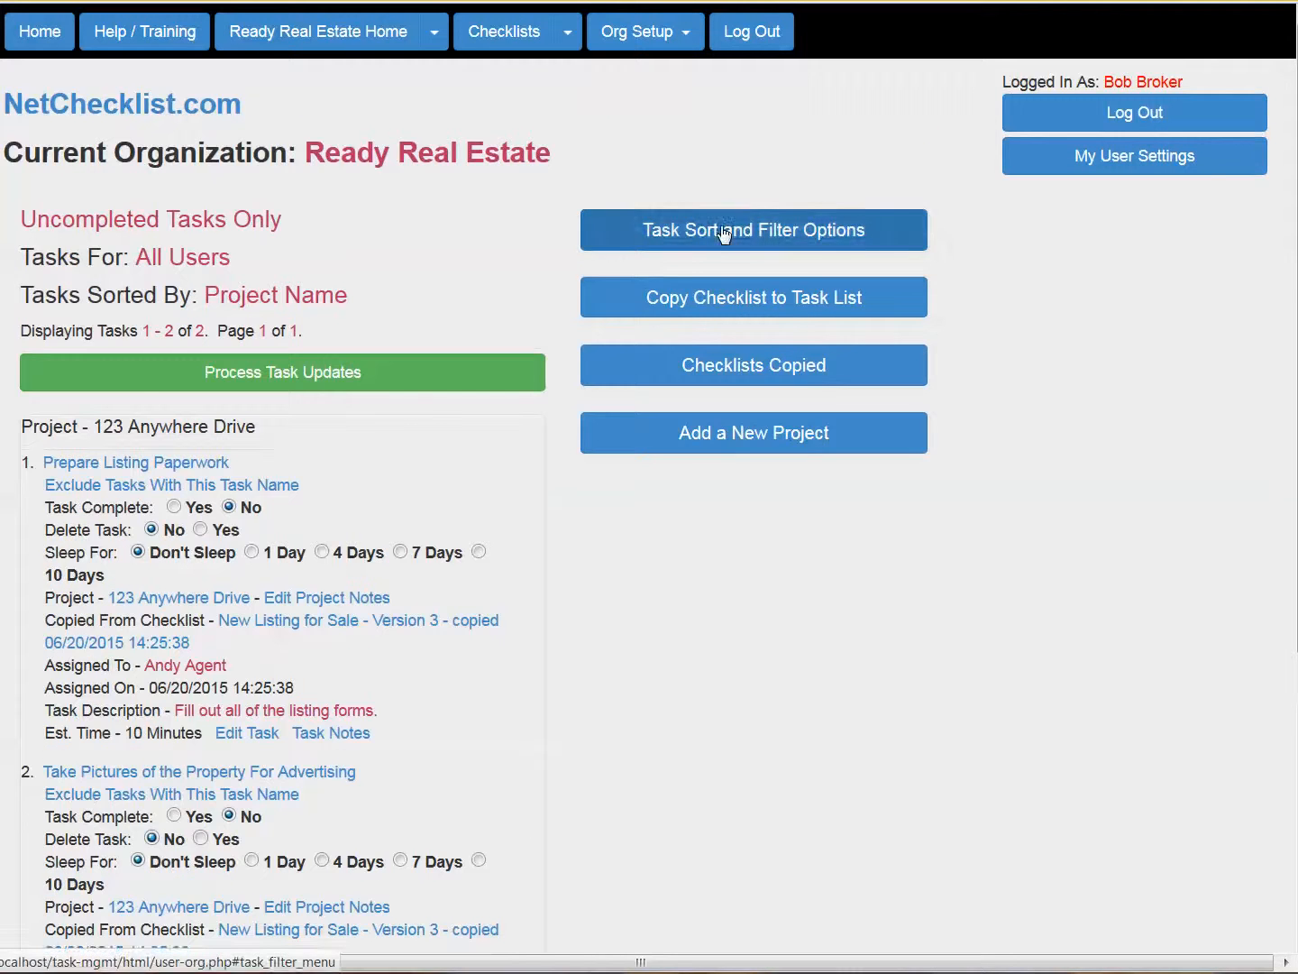
{"action": "left_click", "coordinate": [723, 233]}
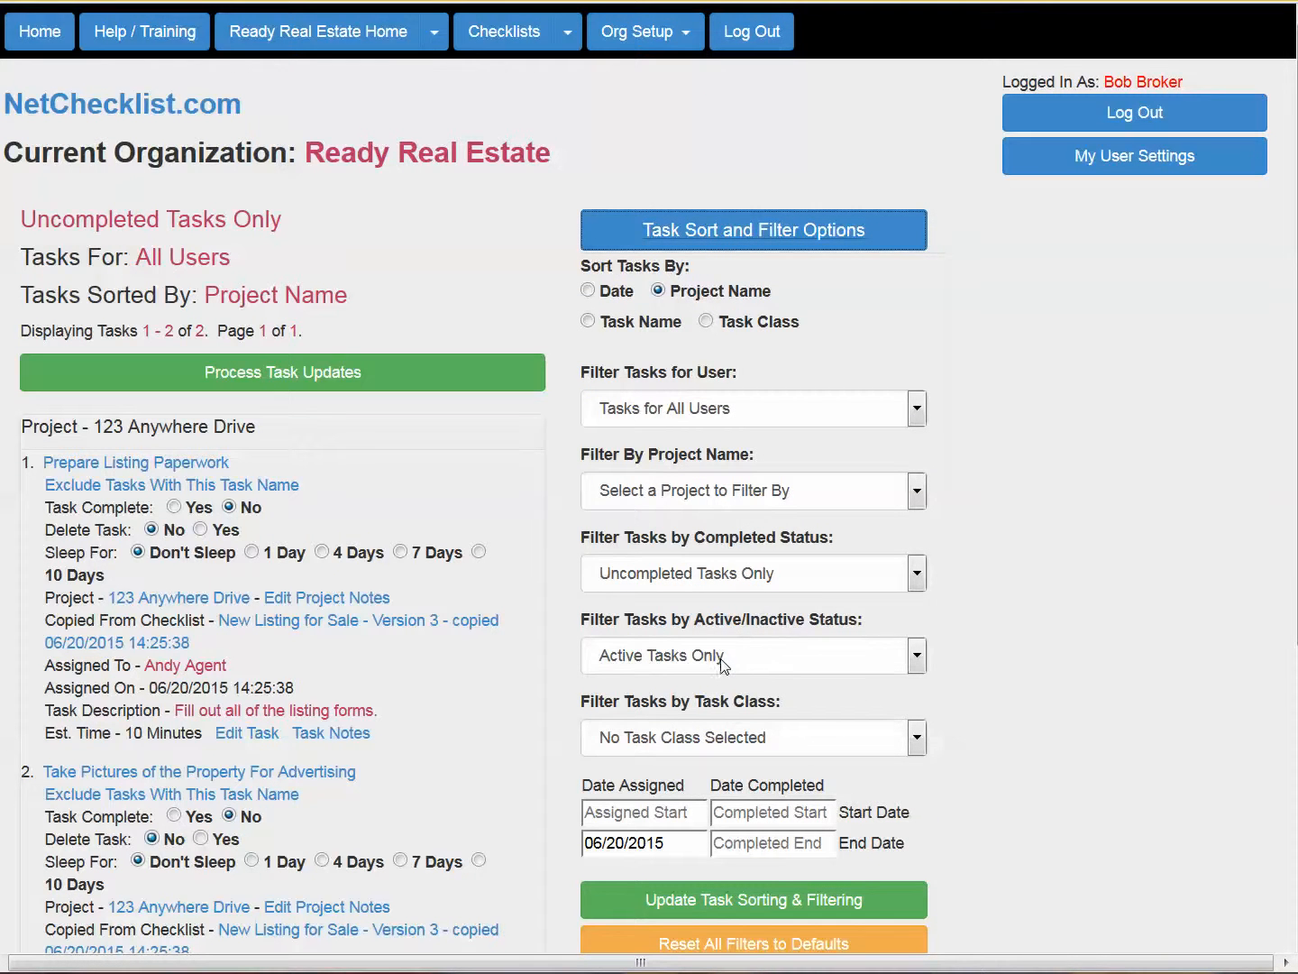
{"action": "left_click", "coordinate": [746, 666]}
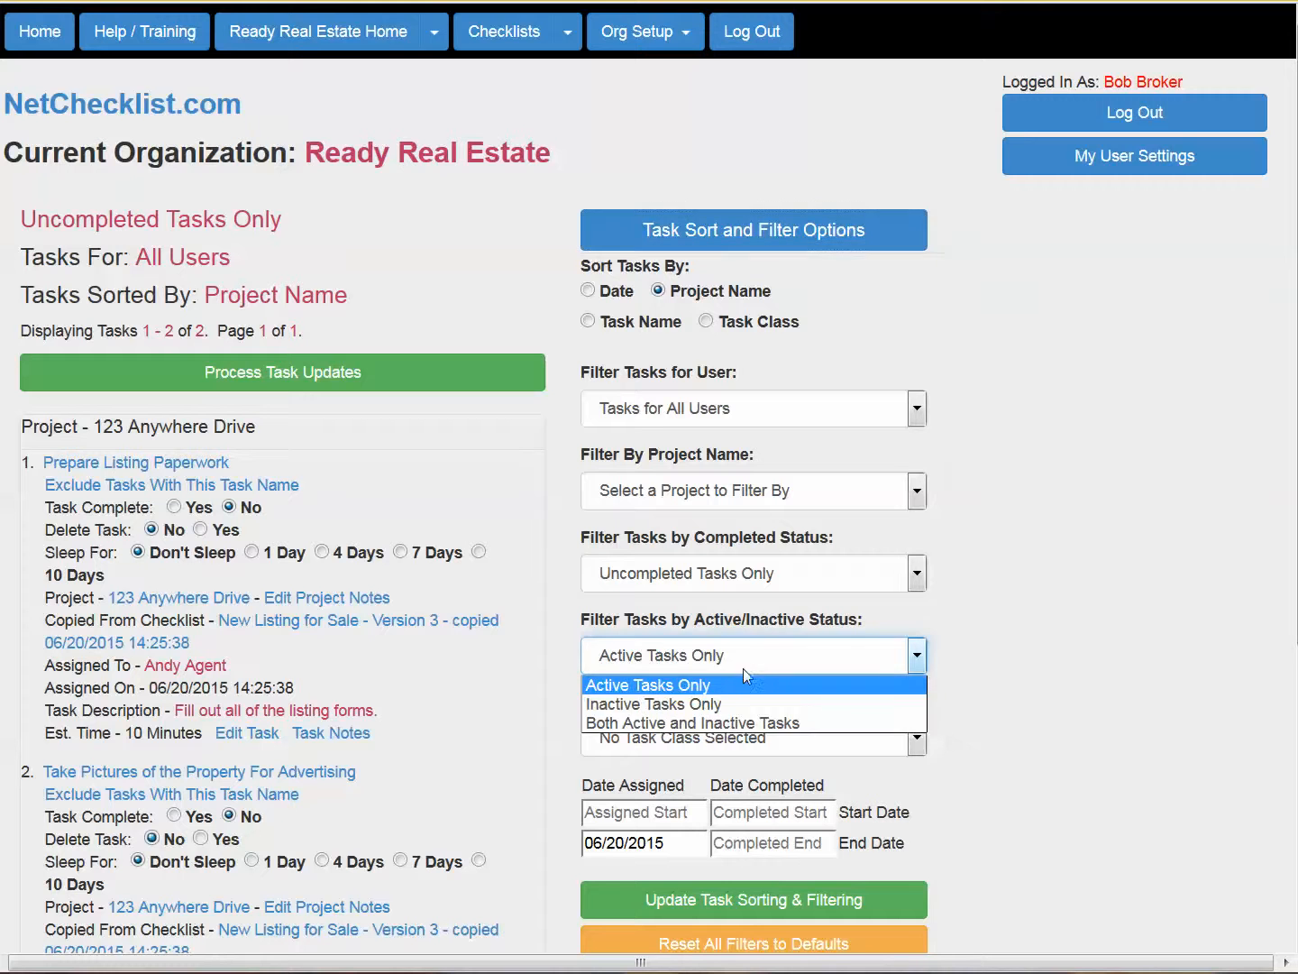
{"action": "left_click", "coordinate": [734, 724]}
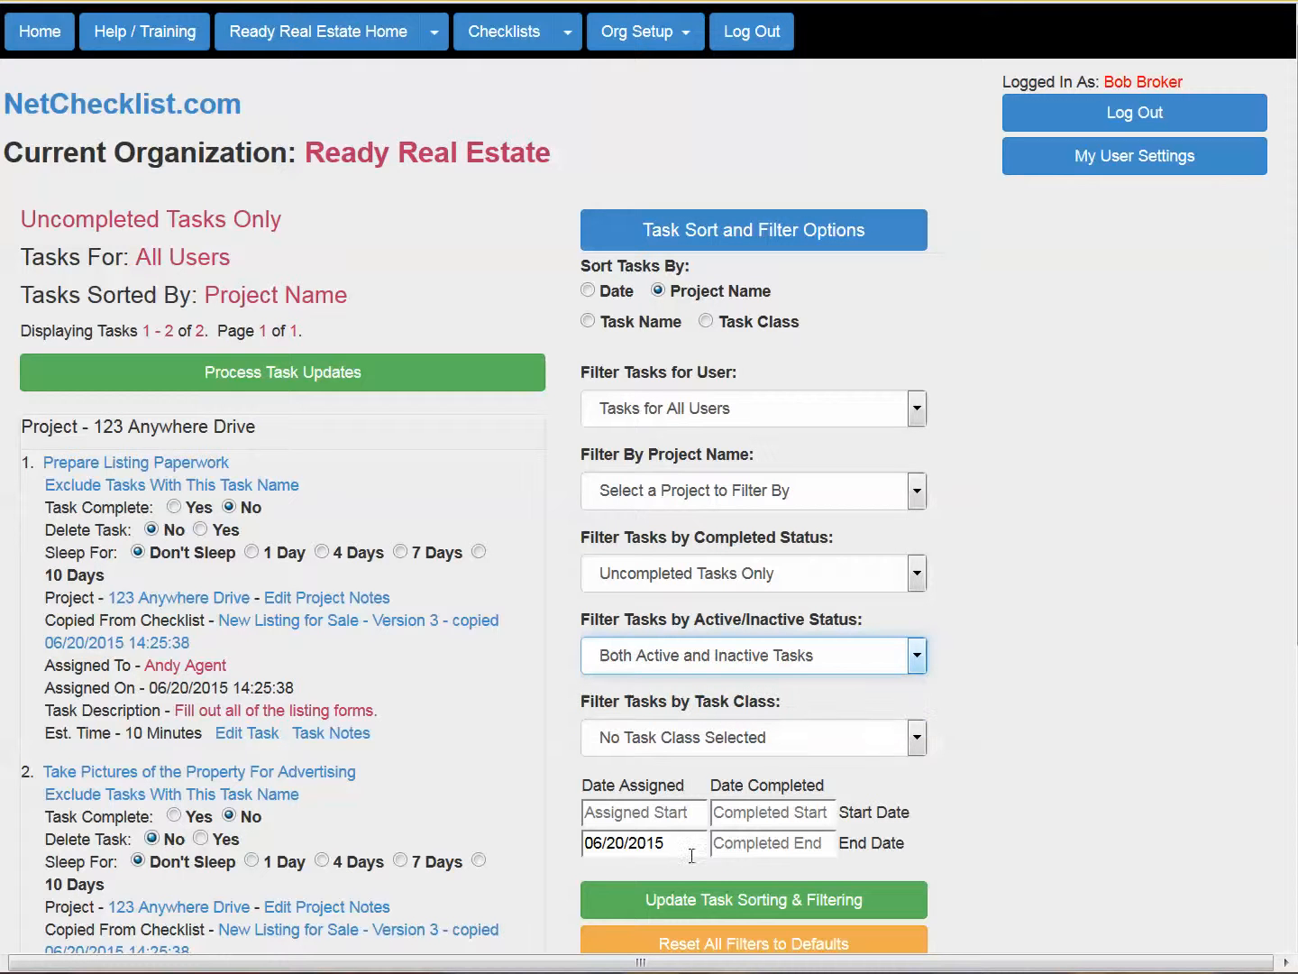
{"action": "left_click", "coordinate": [702, 902]}
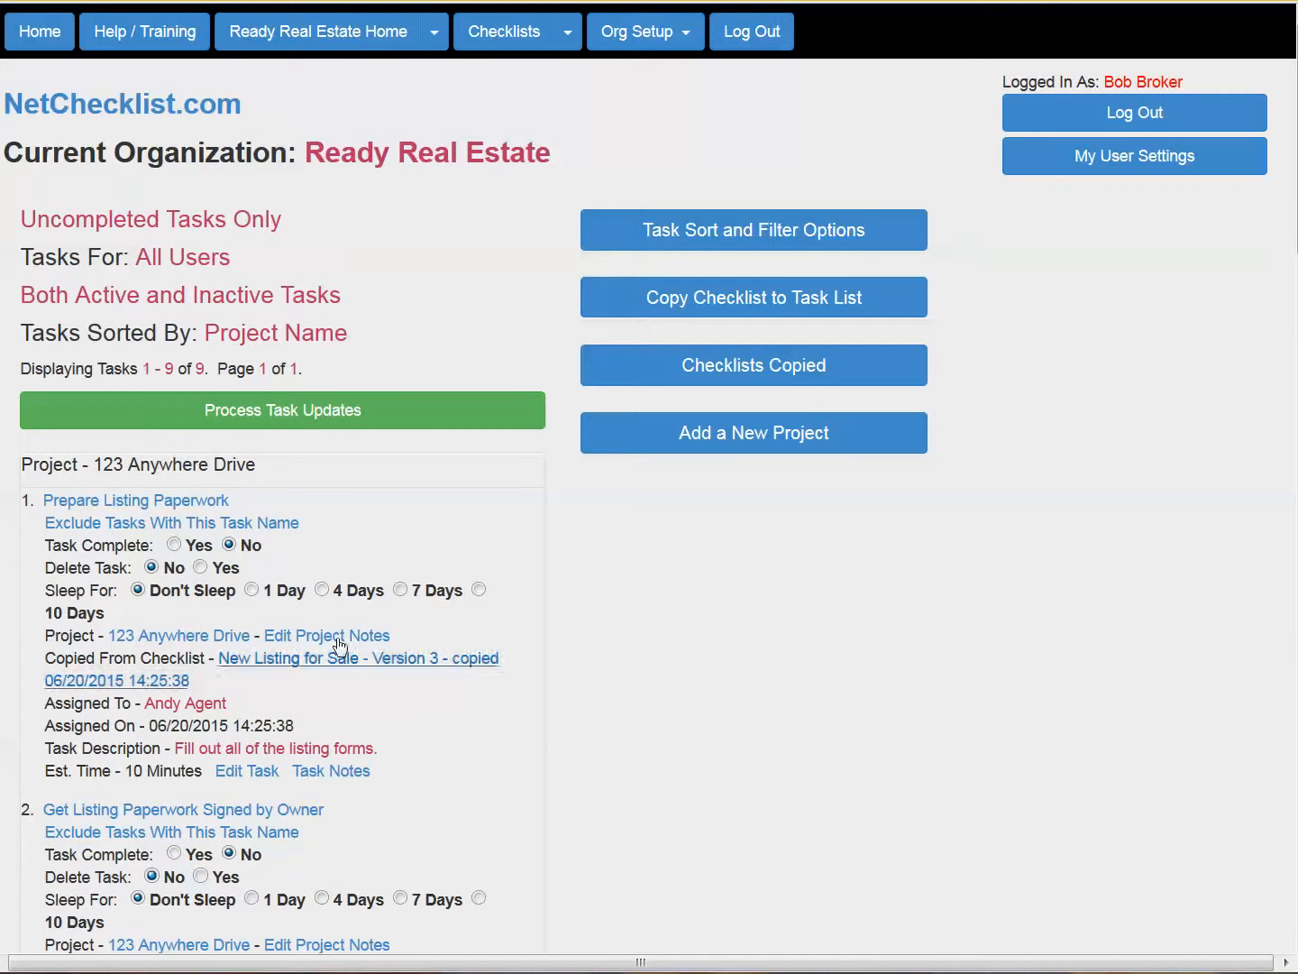
- Examine the full task list to see which of the project's tasks are marked as currently inactive
{"action": "scroll", "coordinate": [305, 665], "scroll_direction": "down", "scroll_amount": 5}
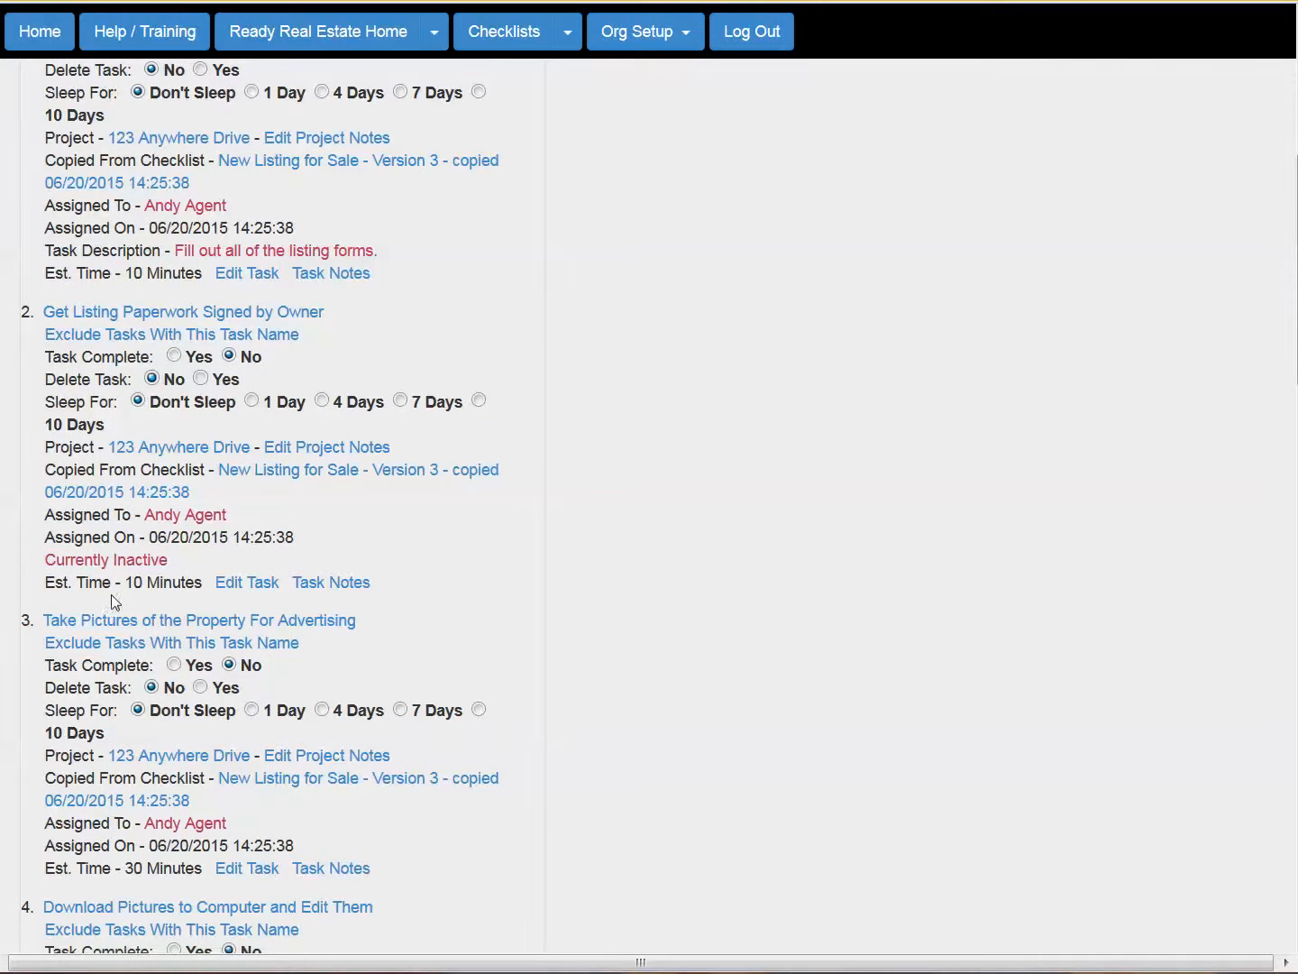
{"action": "left_click_drag", "start_coordinate": [42, 560], "coordinate": [214, 572]}
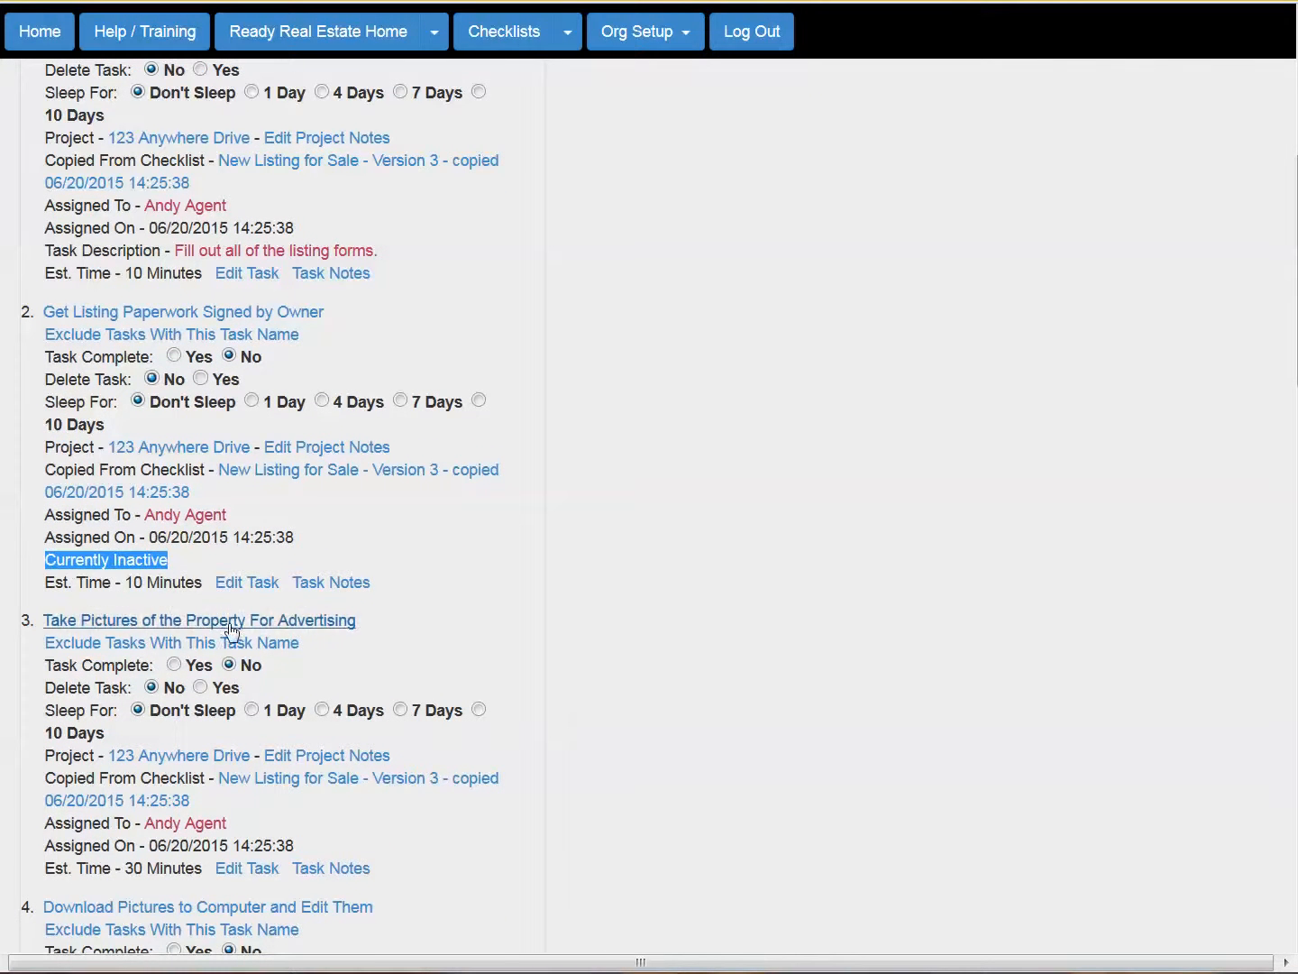
{"action": "scroll", "coordinate": [191, 631], "scroll_direction": "down", "scroll_amount": 6}
{"action": "left_click_drag", "start_coordinate": [56, 535], "coordinate": [191, 541]}
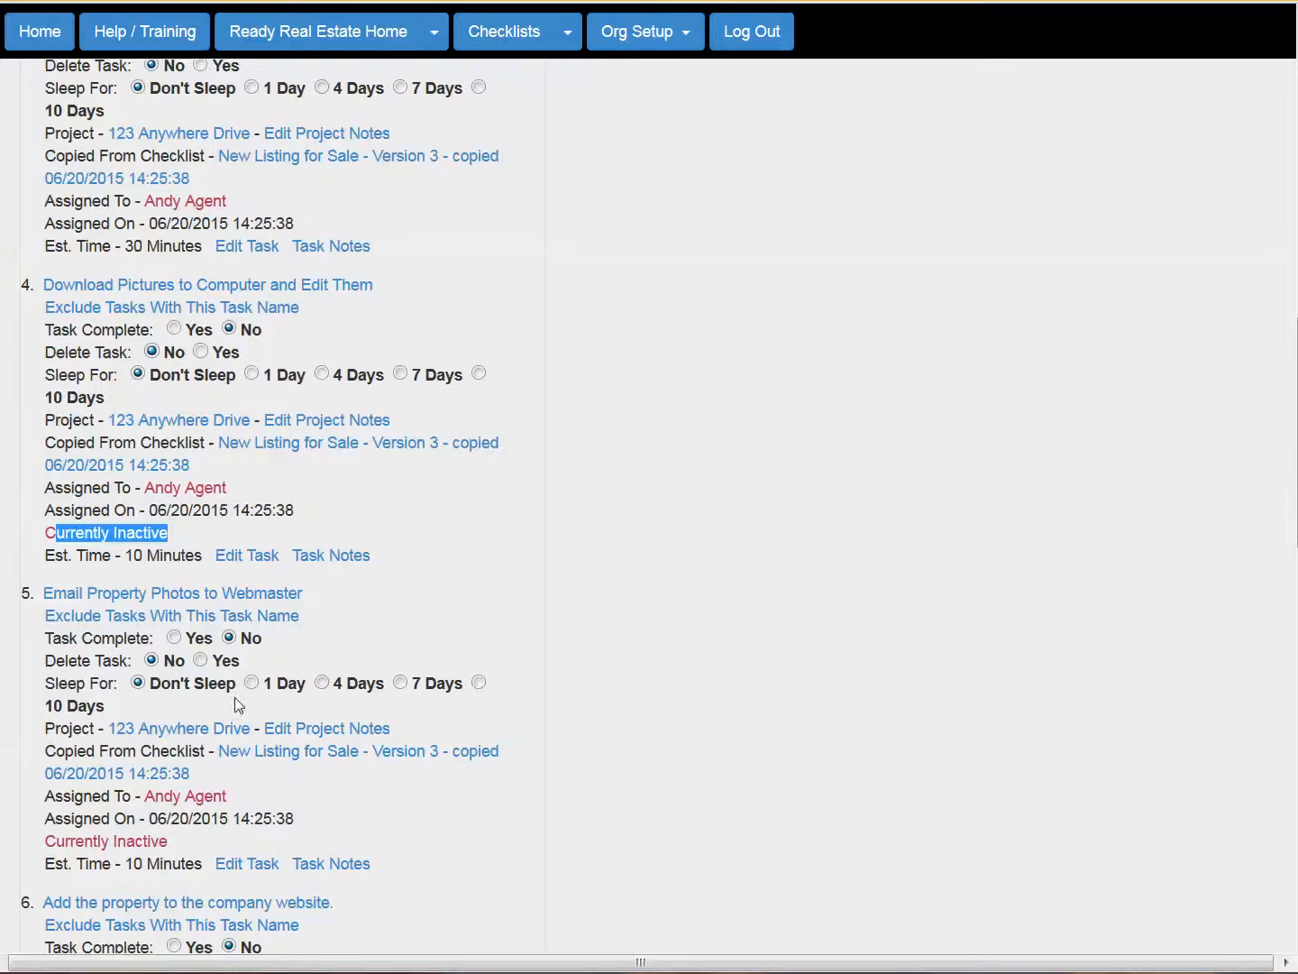
{"action": "scroll", "coordinate": [238, 704], "scroll_direction": "down", "scroll_amount": 3}
{"action": "left_click_drag", "start_coordinate": [71, 471], "coordinate": [187, 468]}
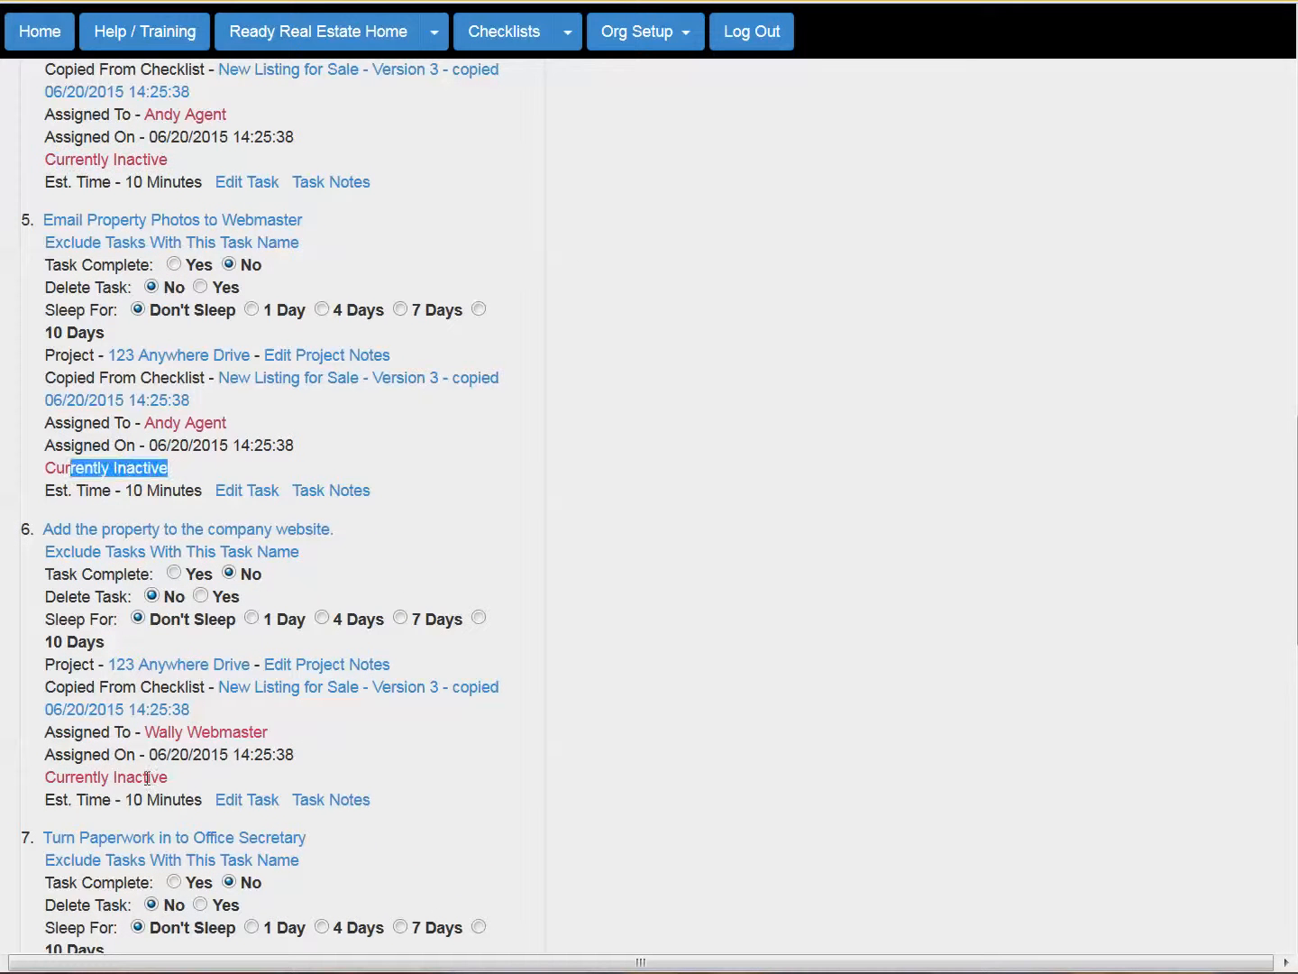
{"action": "left_click_drag", "start_coordinate": [67, 776], "coordinate": [187, 781]}
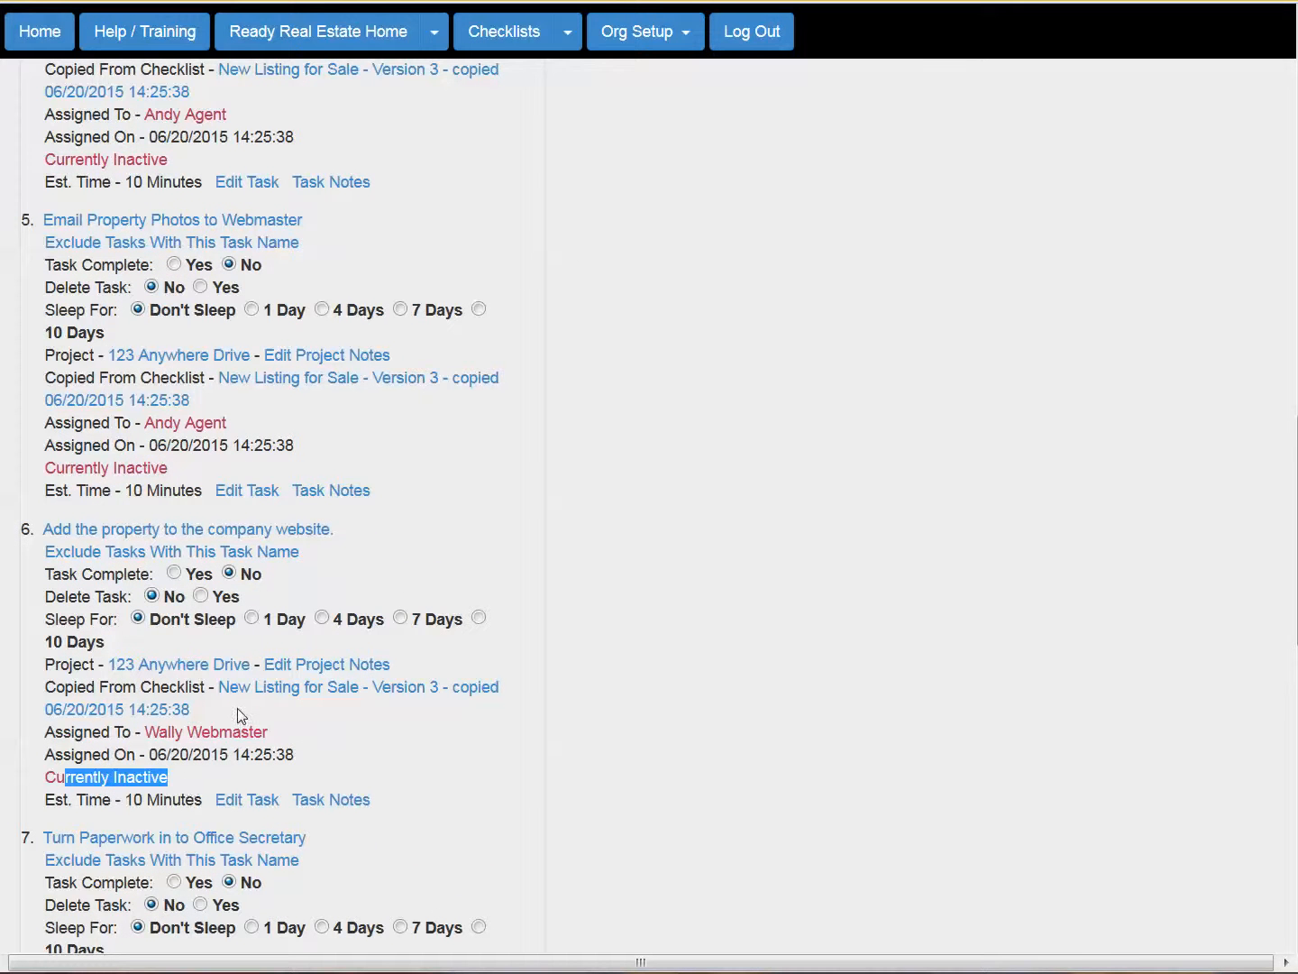
- Set the task list's active/inactive status filter back to Active Tasks Only
{"action": "scroll", "coordinate": [241, 708], "scroll_direction": "up", "scroll_amount": 13}
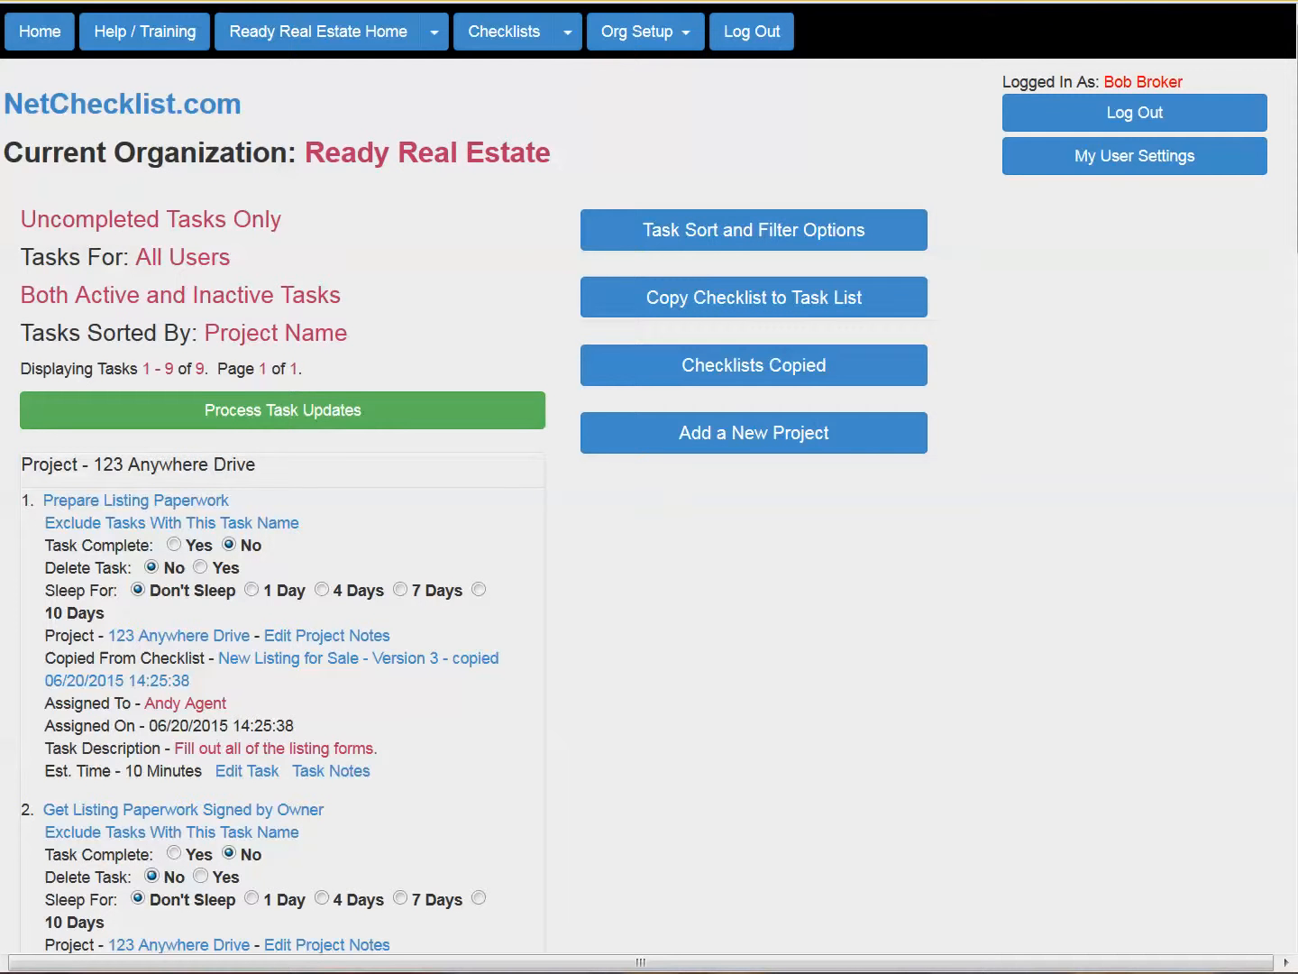
{"action": "left_click", "coordinate": [745, 236]}
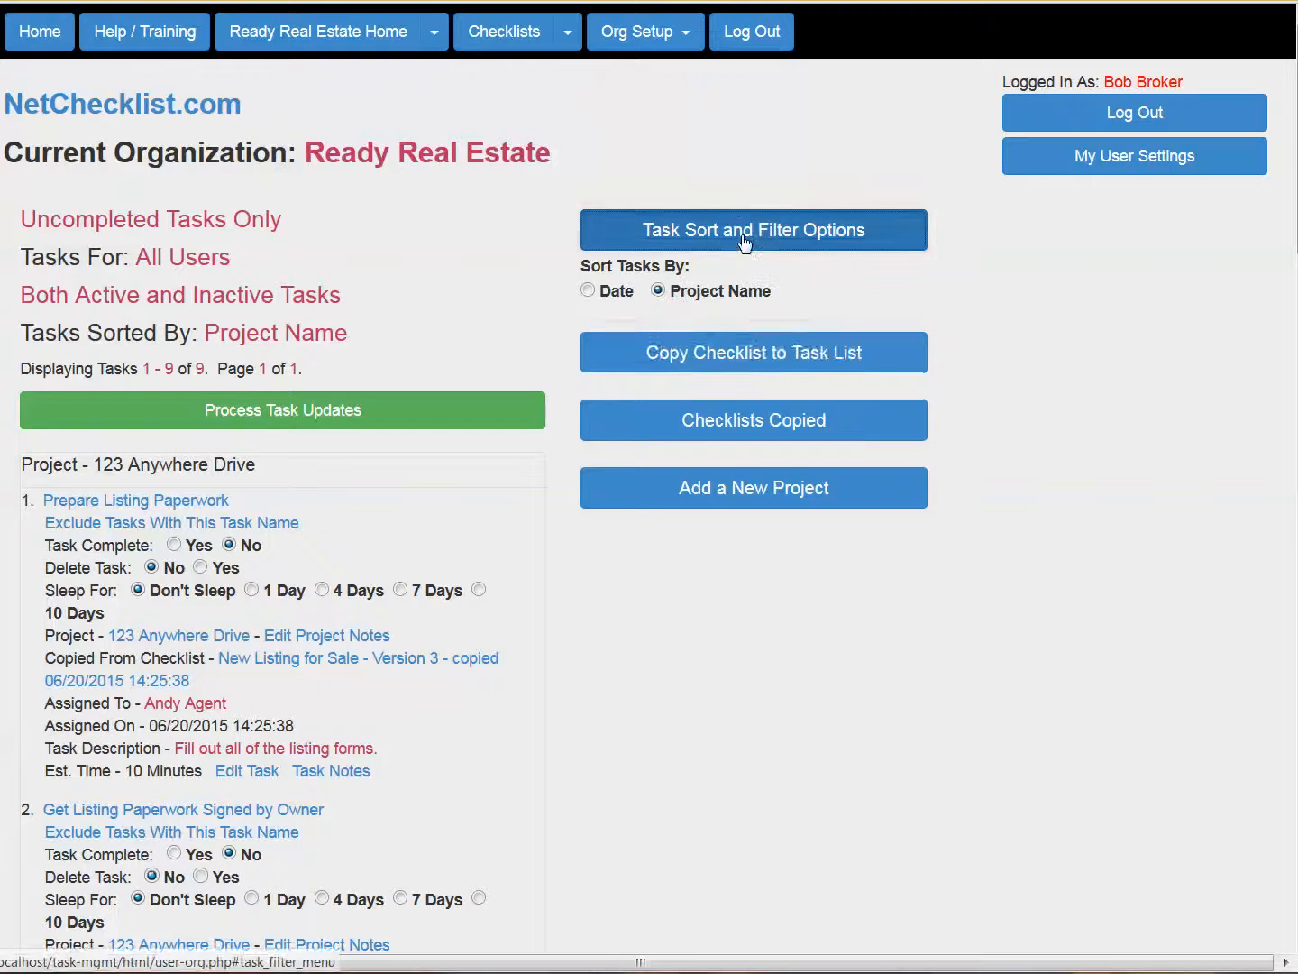
{"action": "left_click", "coordinate": [683, 665]}
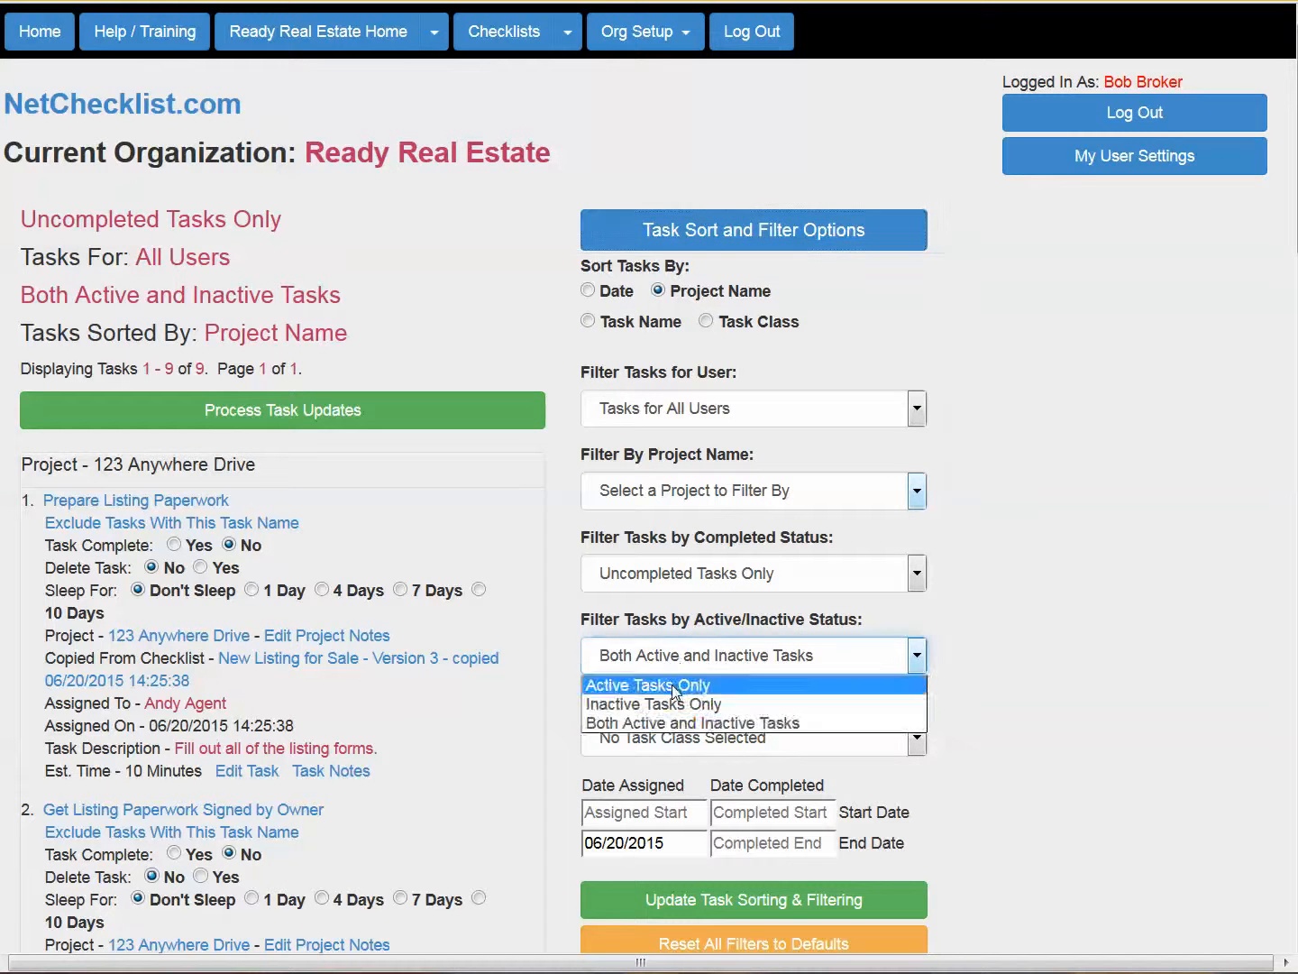
{"action": "left_click", "coordinate": [672, 684]}
{"action": "left_click", "coordinate": [721, 897]}
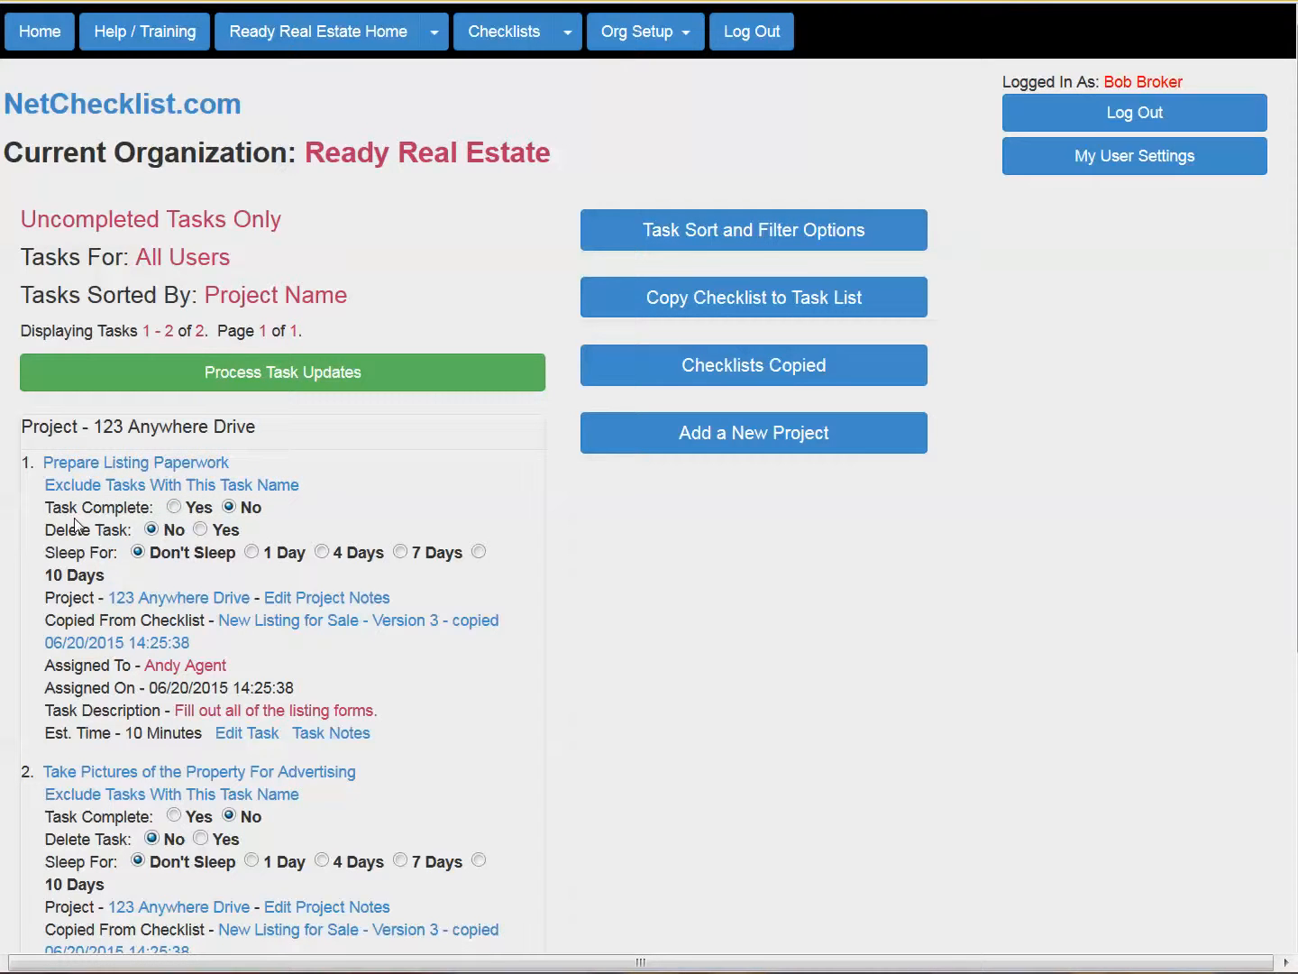
- Mark the "Prepare Listing Paperwork" task complete, process the update and check the summary of dependent tasks
{"action": "left_click", "coordinate": [174, 508]}
{"action": "left_click", "coordinate": [273, 375]}
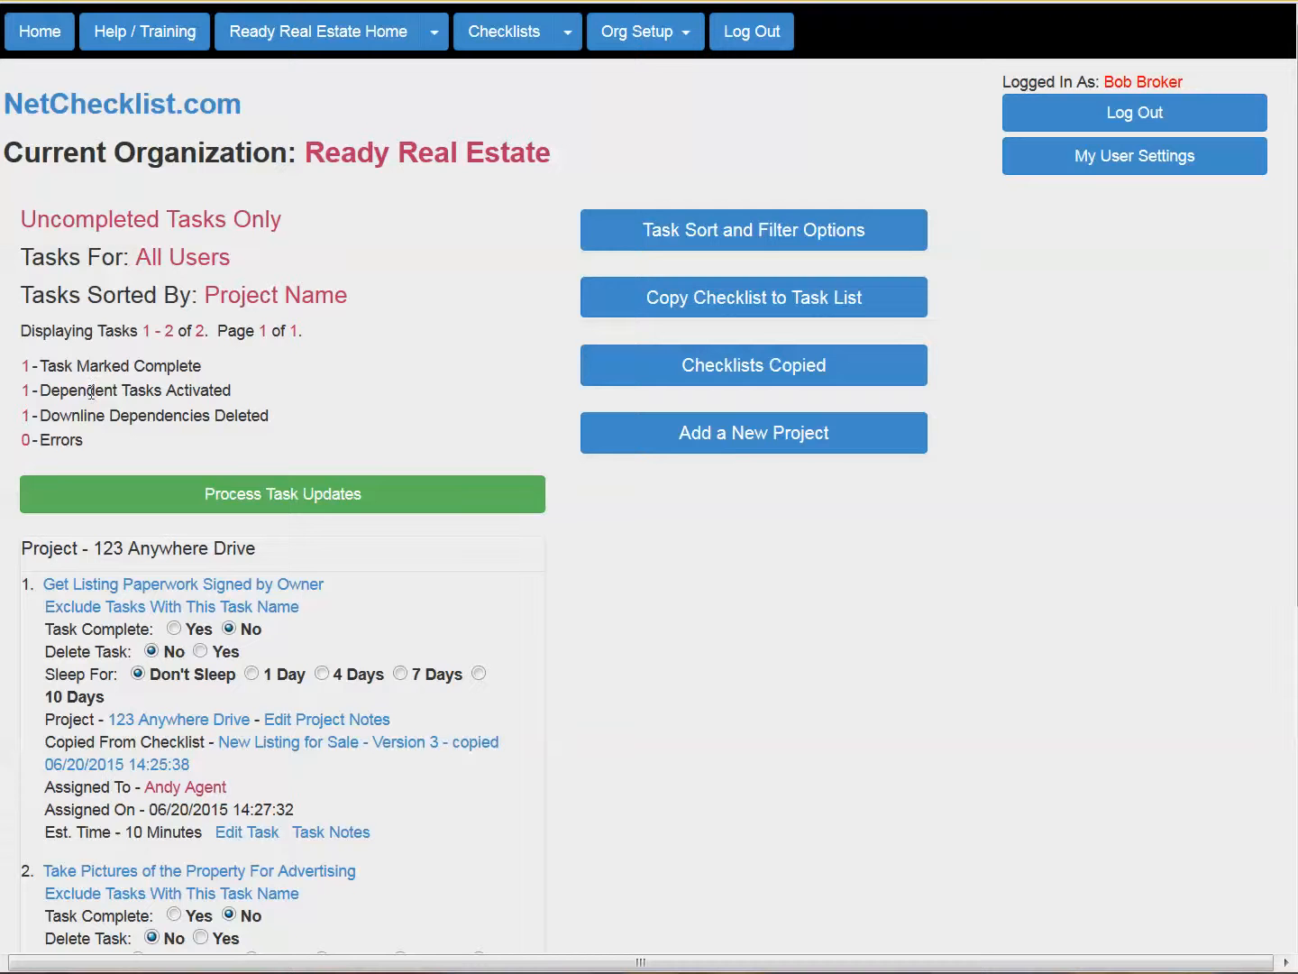
{"action": "left_click_drag", "start_coordinate": [80, 391], "coordinate": [211, 391]}
{"action": "left_click_drag", "start_coordinate": [95, 416], "coordinate": [214, 417]}
{"action": "scroll", "coordinate": [312, 599], "scroll_direction": "down", "scroll_amount": 2}
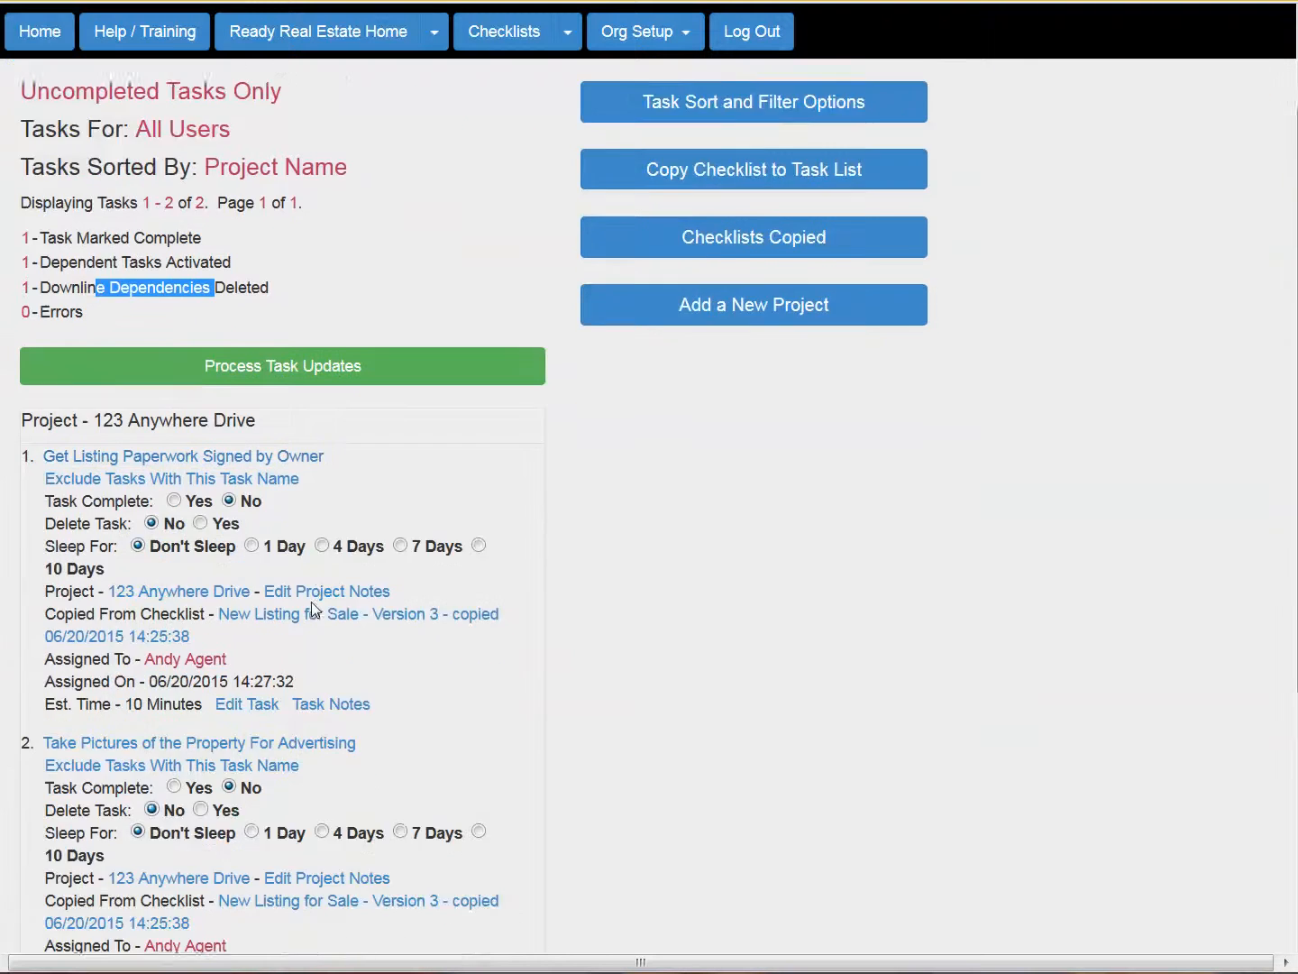
- Mark the "Take Pictures of the Property For Advertising" task complete and process the task update
{"action": "scroll", "coordinate": [311, 602], "scroll_direction": "down", "scroll_amount": 4}
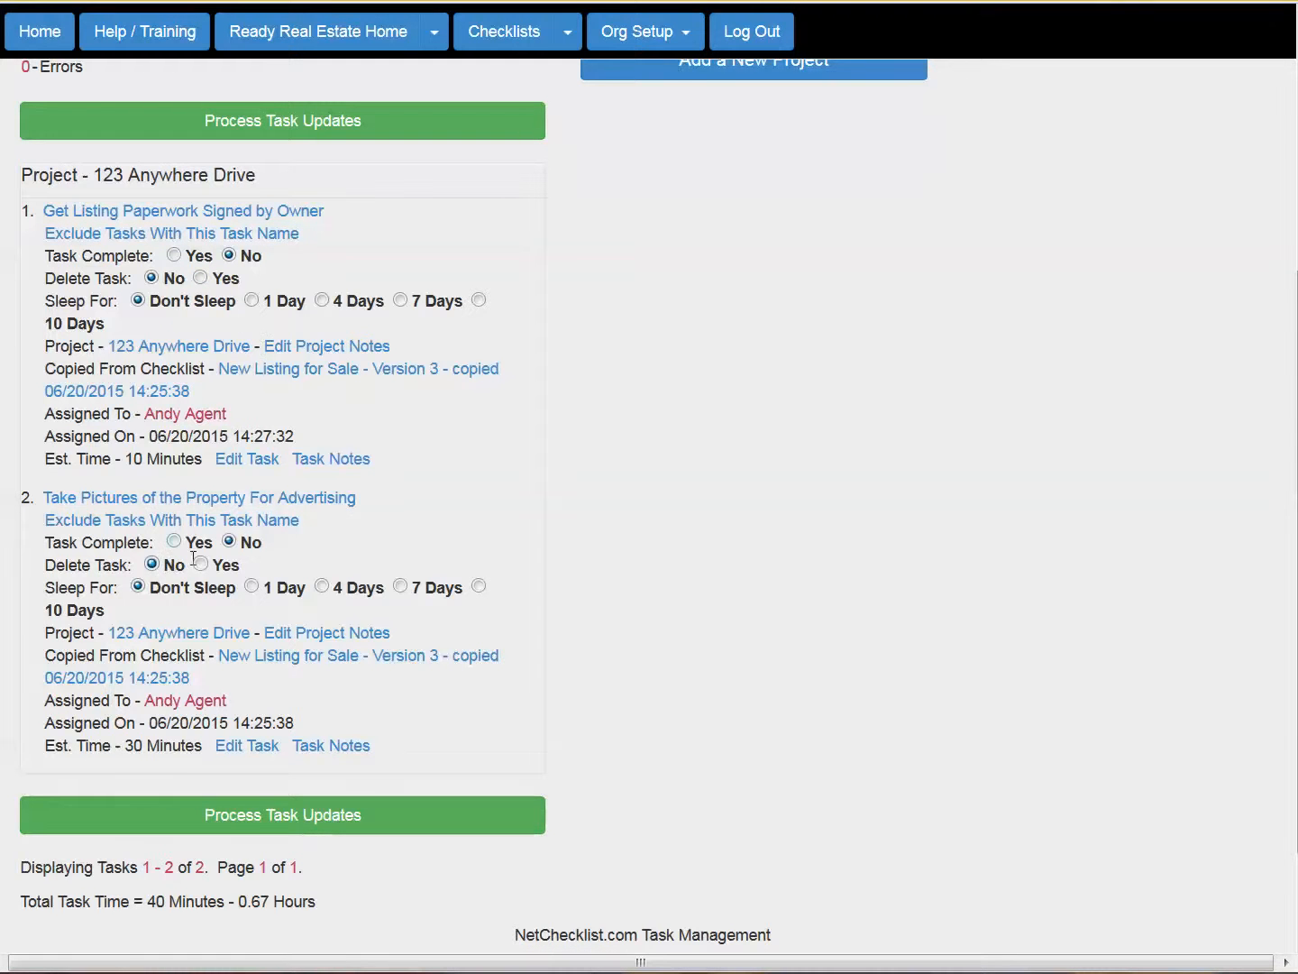
{"action": "left_click", "coordinate": [173, 541]}
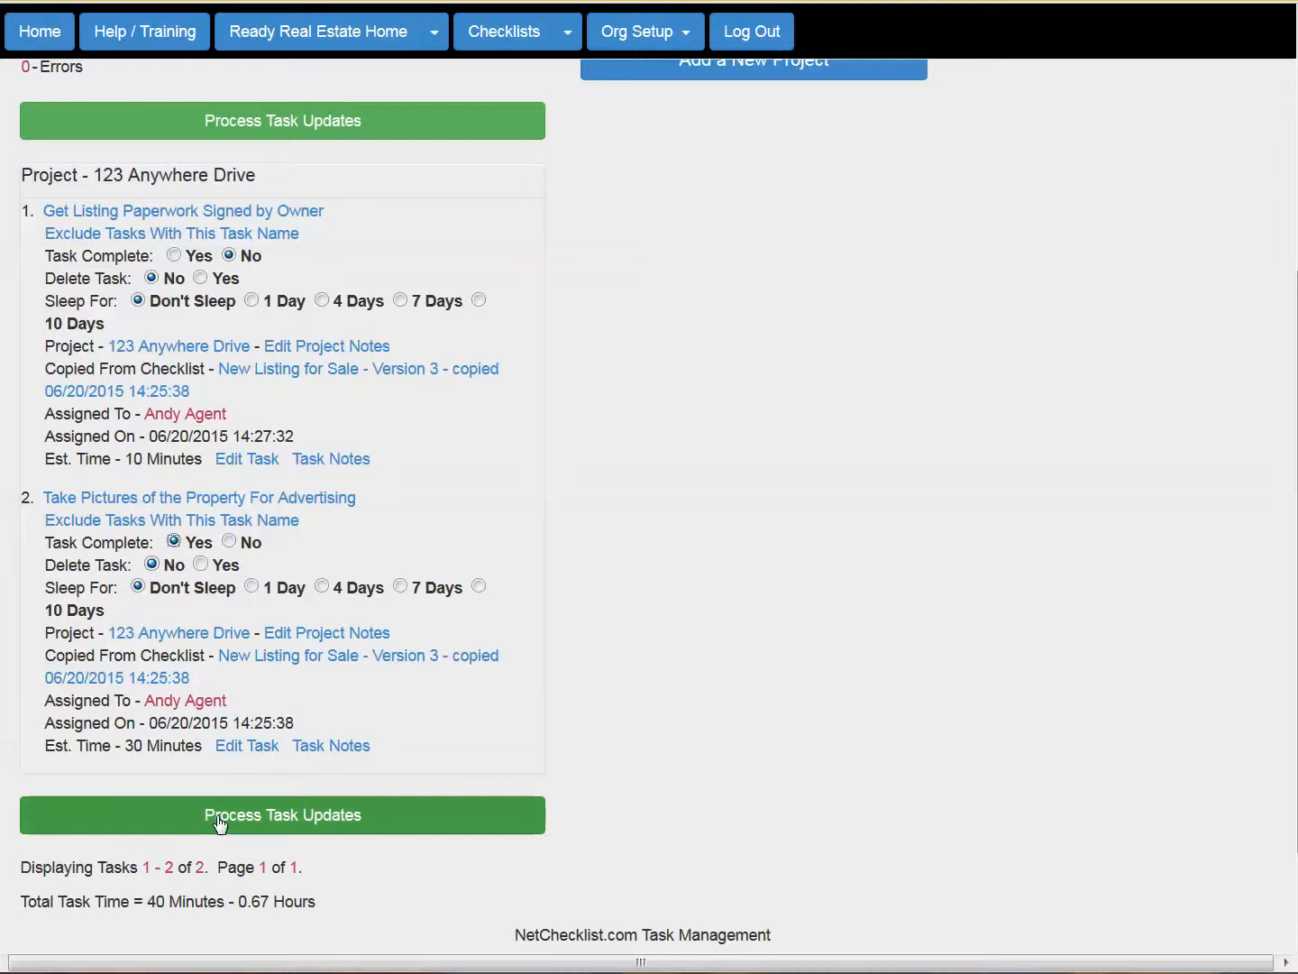
{"action": "left_click", "coordinate": [380, 831]}
{"action": "scroll", "coordinate": [401, 600], "scroll_direction": "down", "scroll_amount": 3}
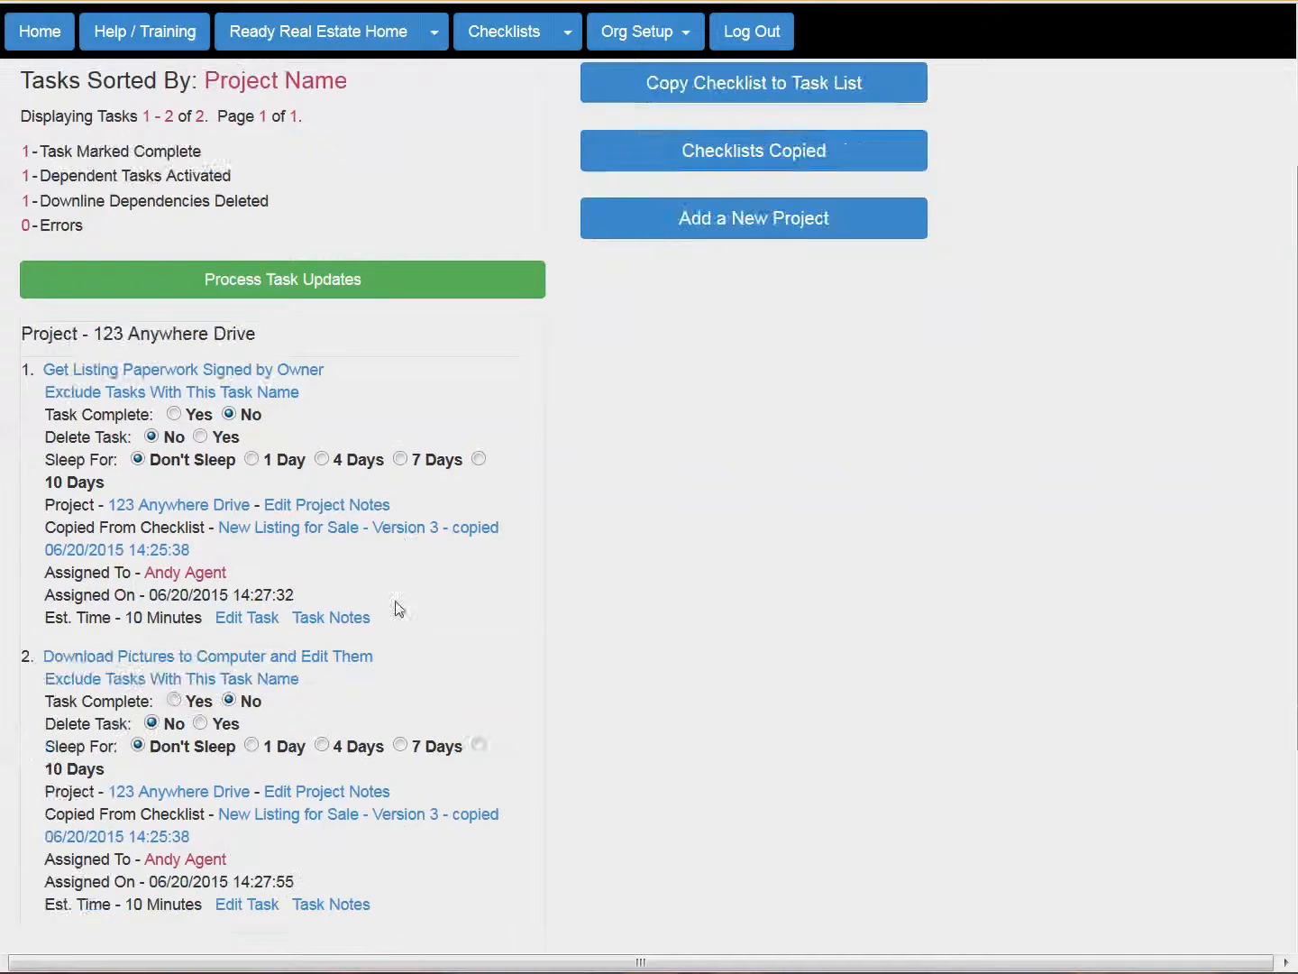
{"action": "scroll", "coordinate": [254, 421], "scroll_direction": "down", "scroll_amount": 2}
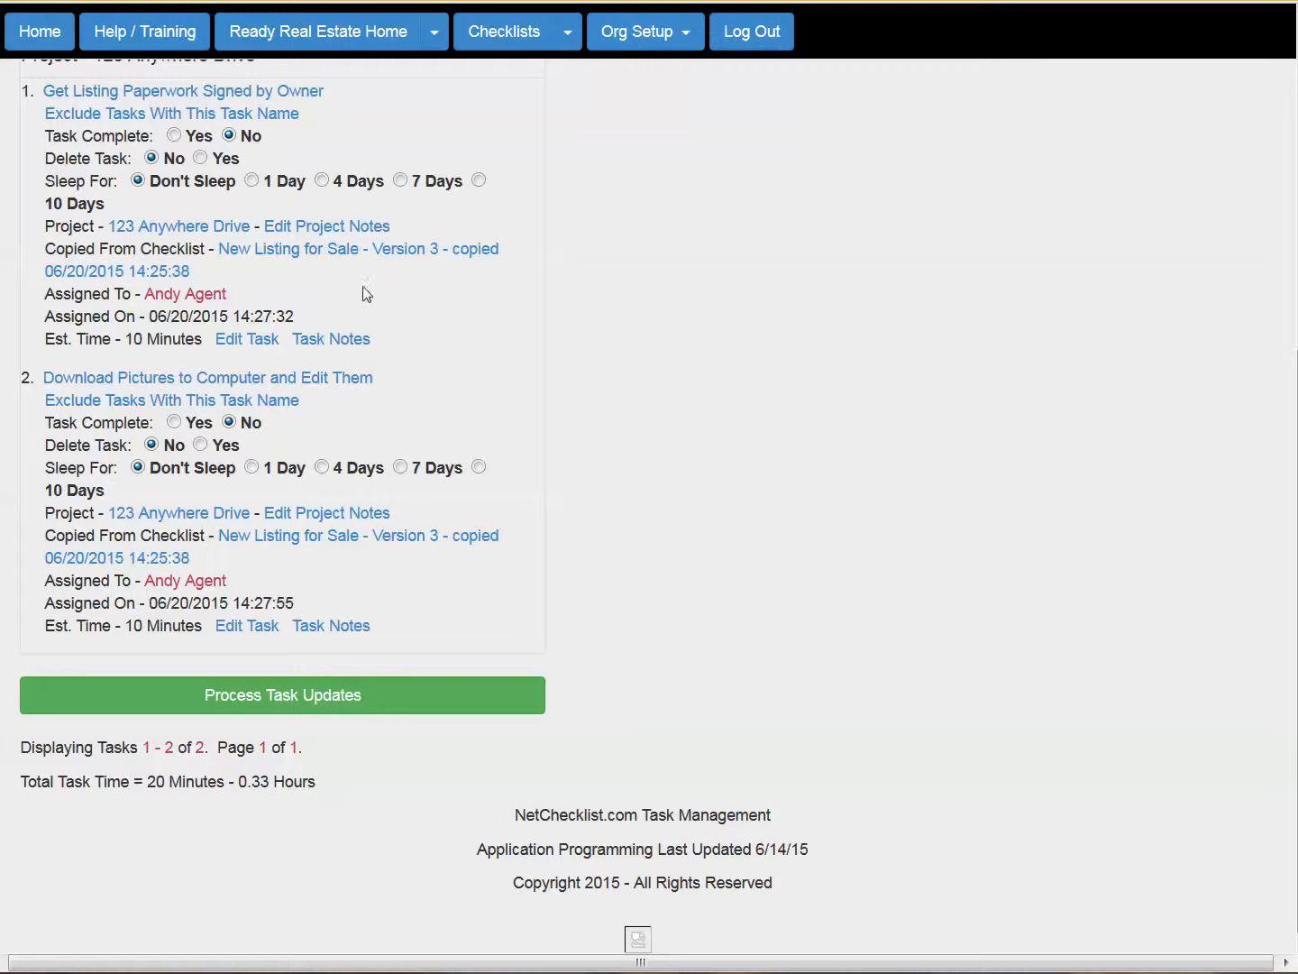
- Mark "Get Listing Paperwork Signed by Owner" and "Download Pictures to Computer and Edit Them" complete and process both updates
{"action": "scroll", "coordinate": [370, 361], "scroll_direction": "up", "scroll_amount": 4}
{"action": "scroll", "coordinate": [359, 413], "scroll_direction": "down", "scroll_amount": 2}
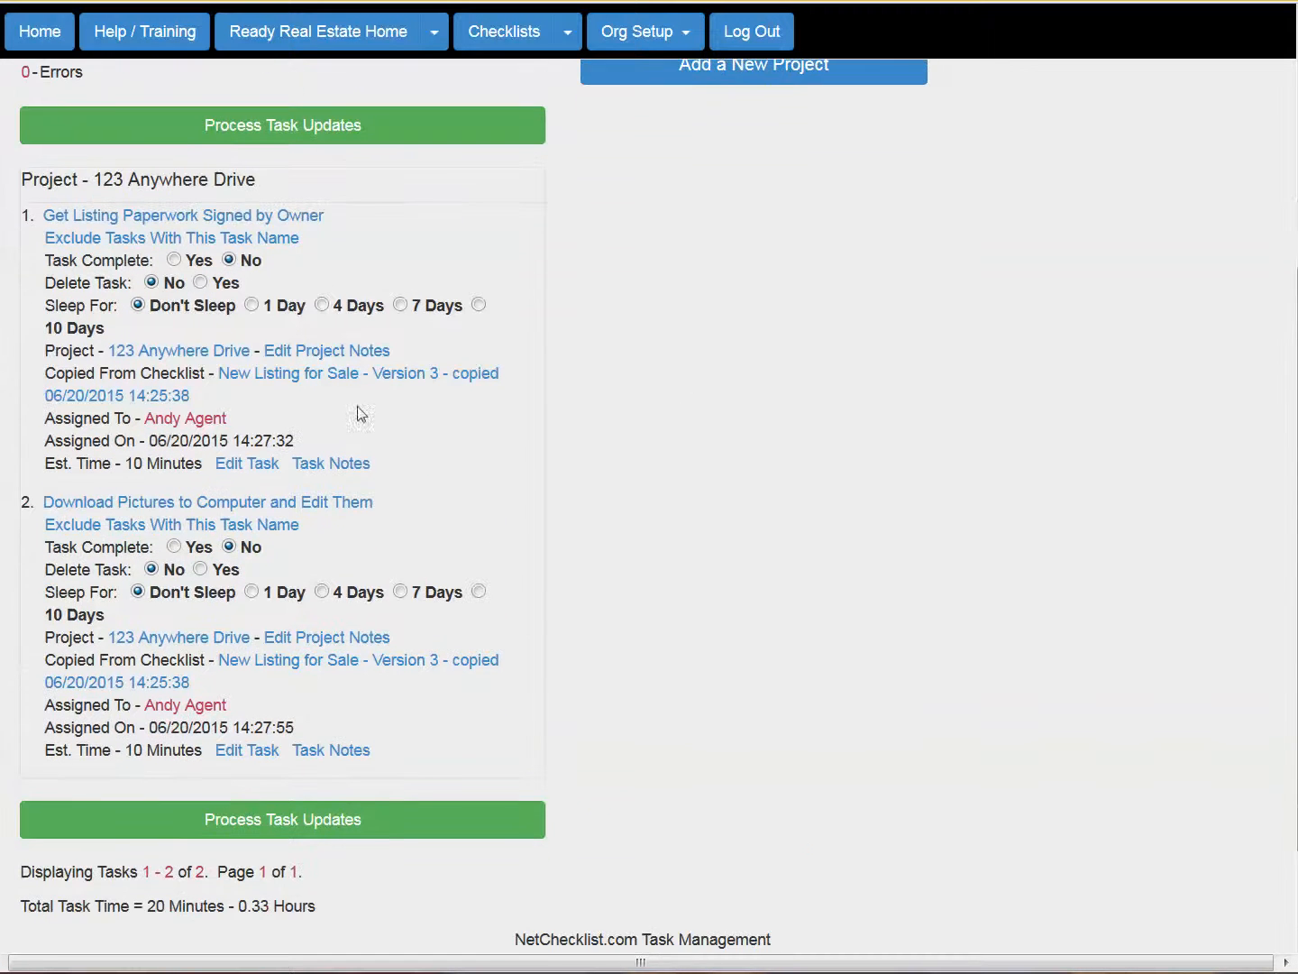
{"action": "left_click", "coordinate": [174, 260]}
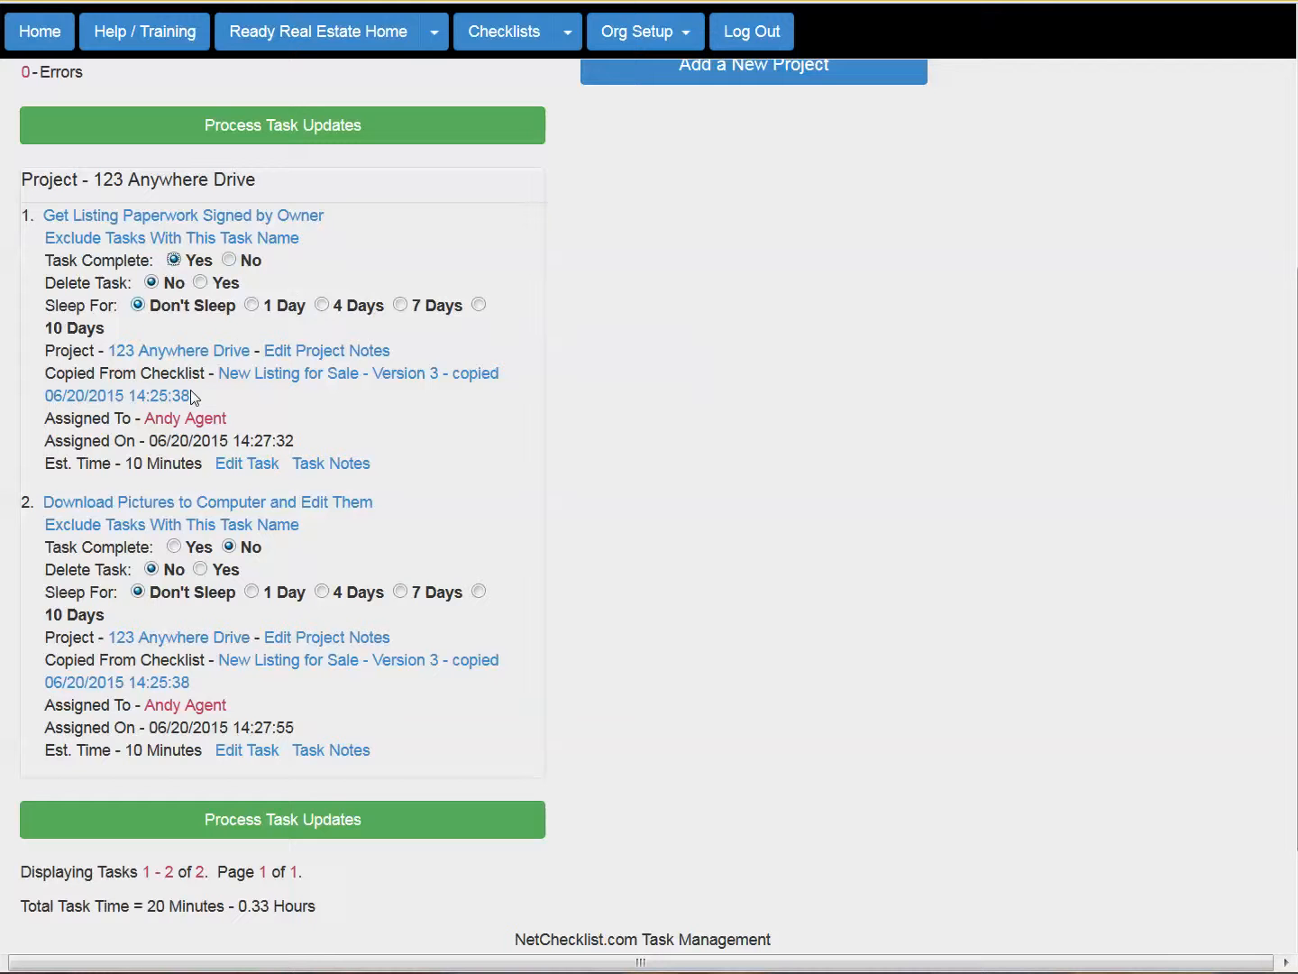
{"action": "left_click", "coordinate": [196, 552]}
{"action": "left_click", "coordinate": [294, 132]}
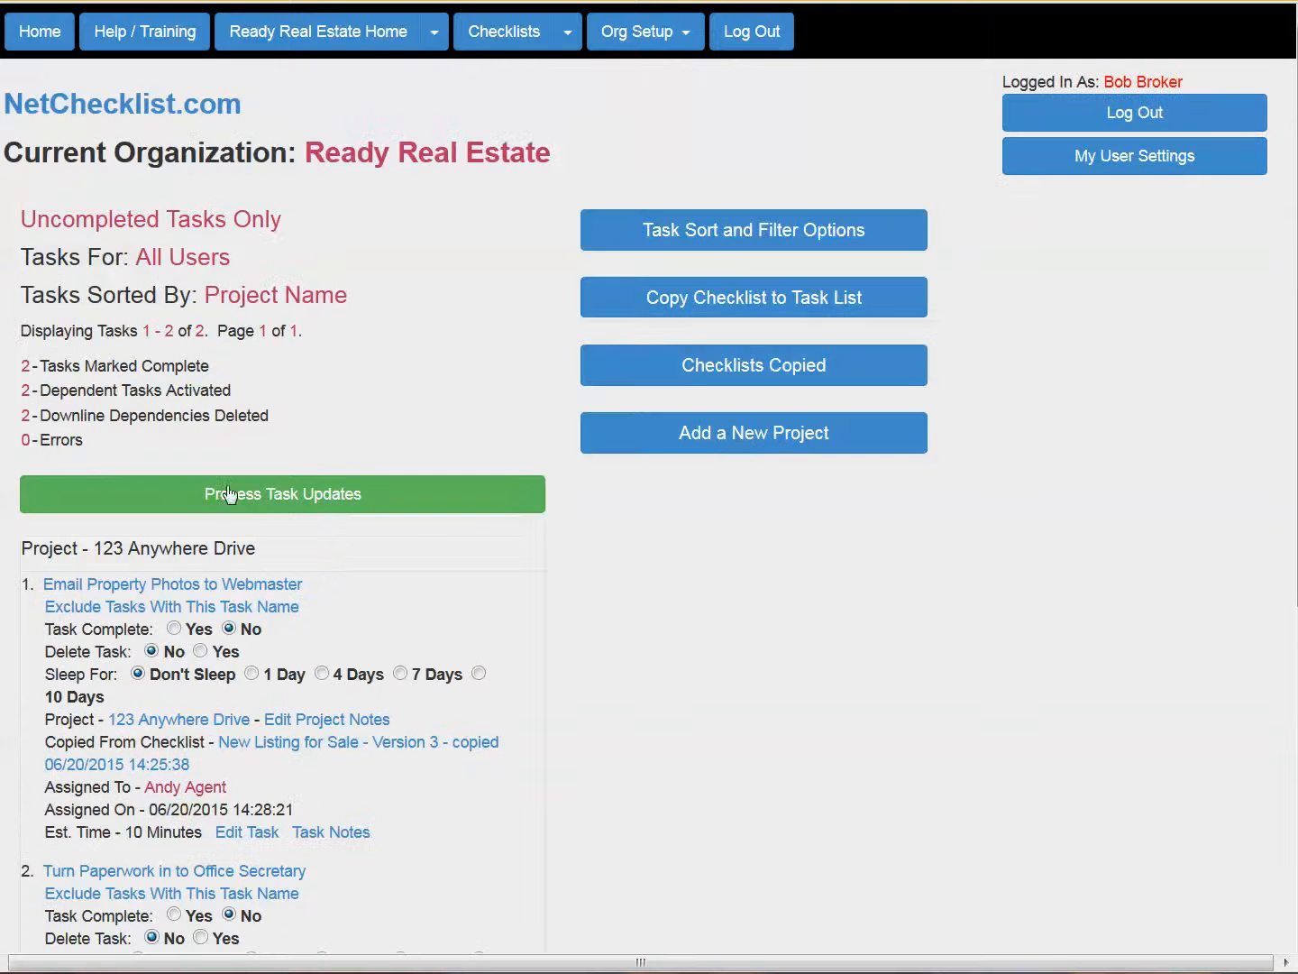
- Mark "Email Property Photos to Webmaster" and "Turn Paperwork in to Office Secretary" complete and process both updates
{"action": "scroll", "coordinate": [232, 614], "scroll_direction": "down", "scroll_amount": 4}
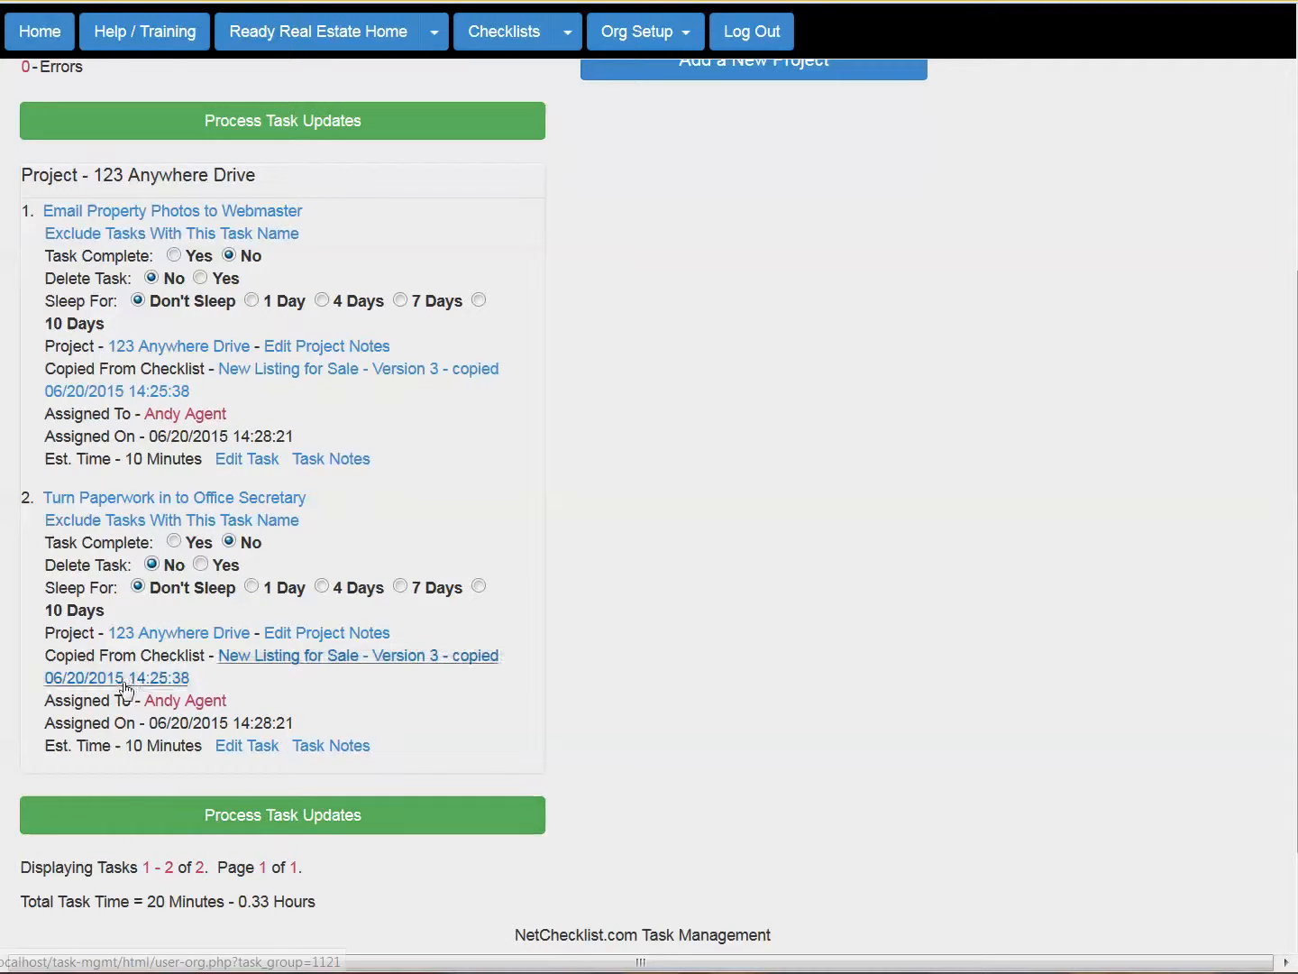
{"action": "left_click", "coordinate": [174, 256]}
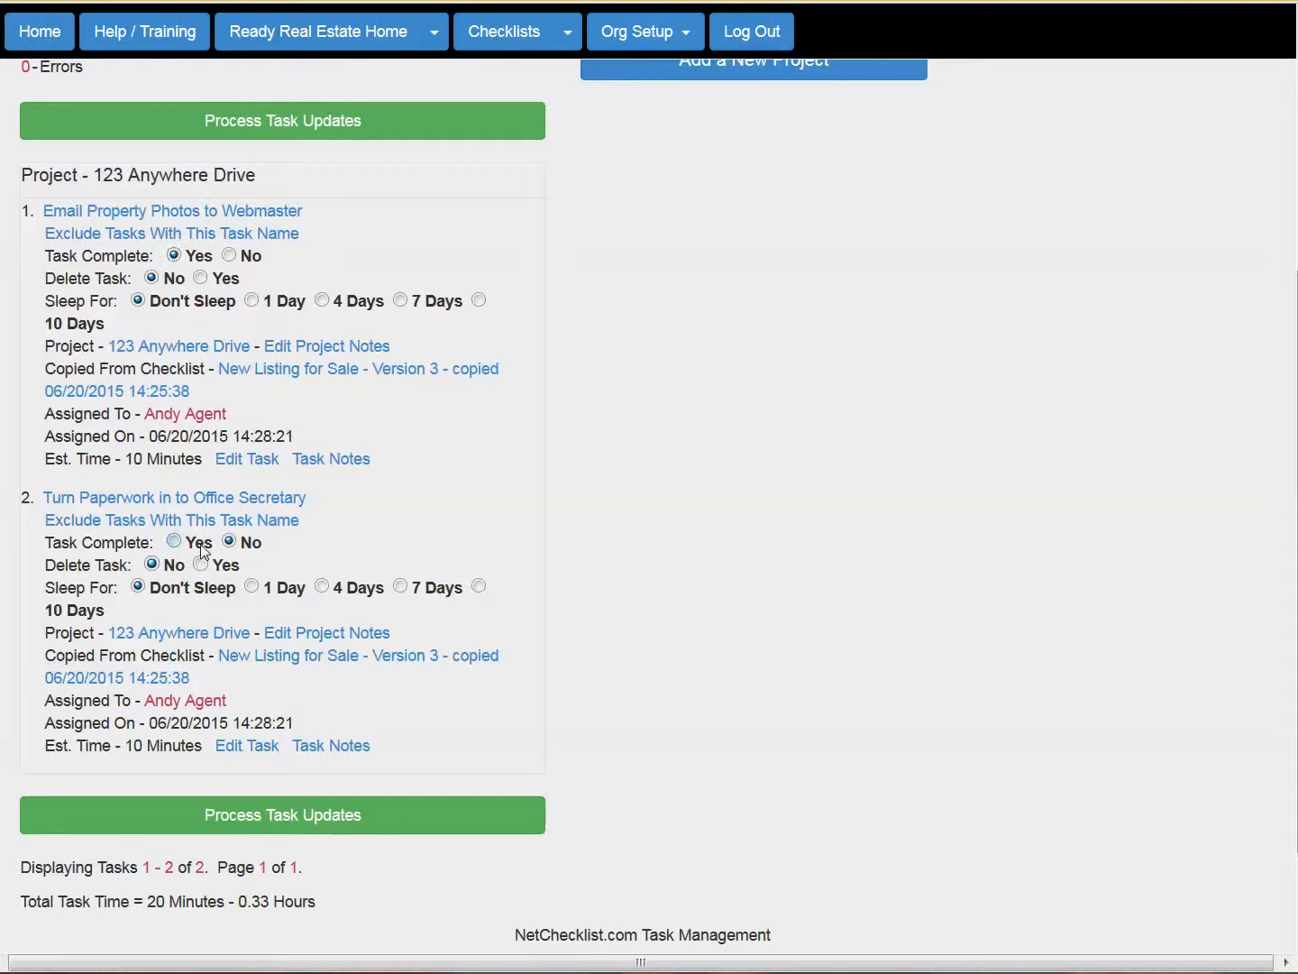
{"action": "left_click", "coordinate": [174, 541]}
{"action": "left_click", "coordinate": [285, 120]}
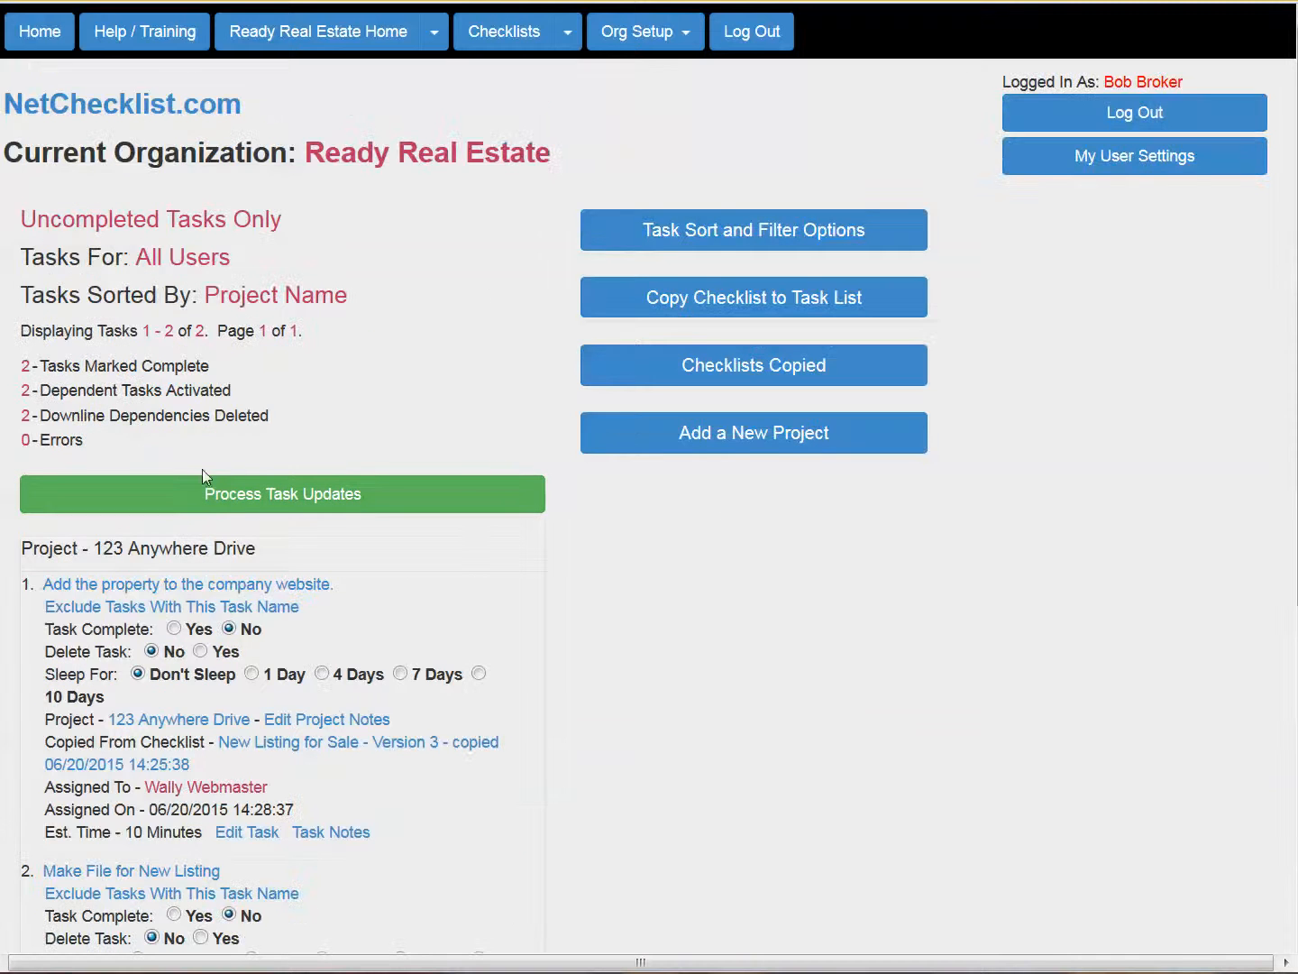
- Check who the two active tasks are assigned to, and process "Add the property to the company website." as complete
{"action": "scroll", "coordinate": [303, 518], "scroll_direction": "down", "scroll_amount": 5}
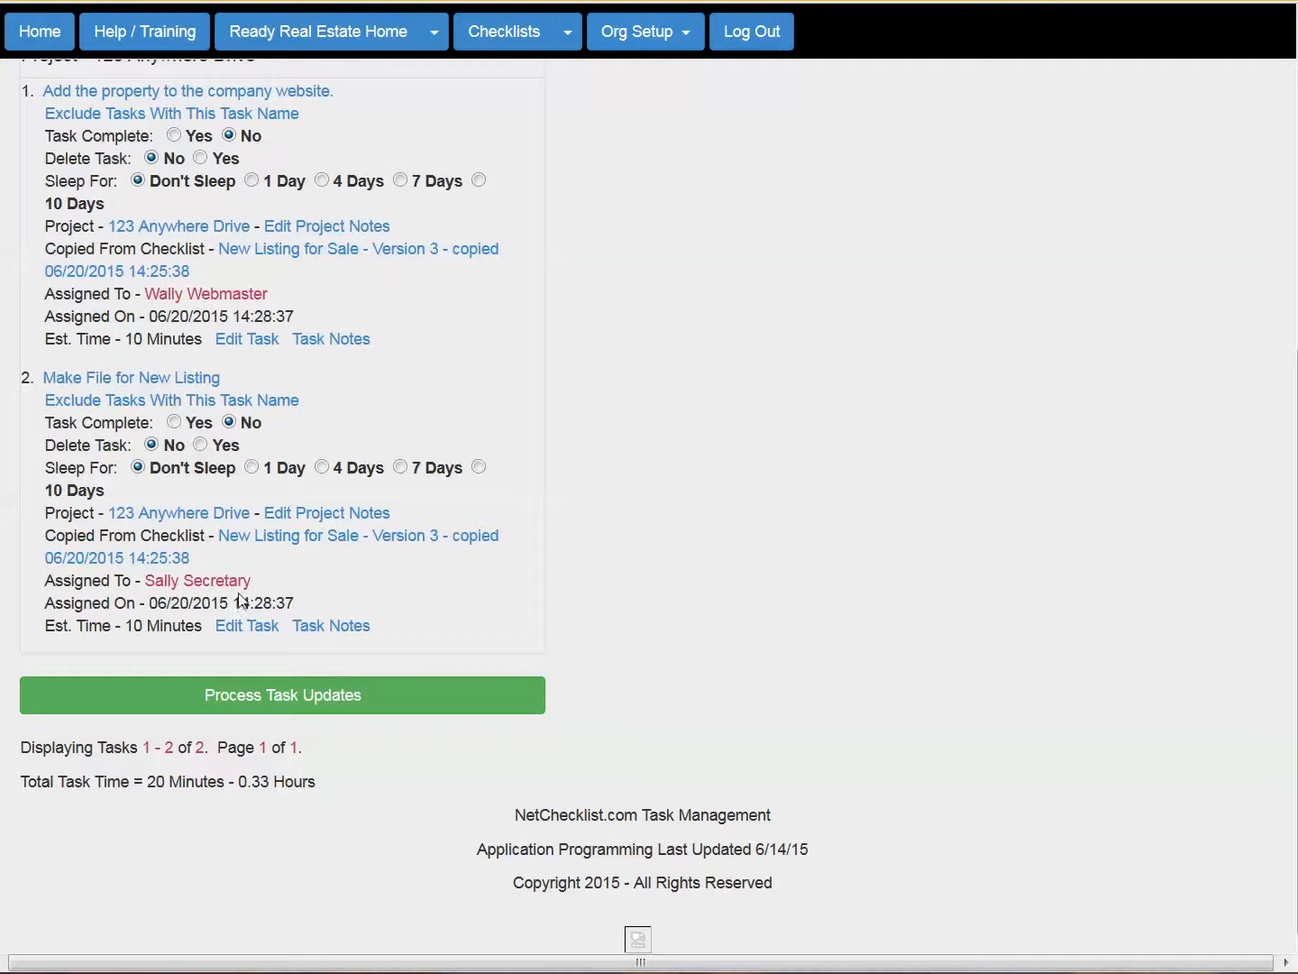
{"action": "scroll", "coordinate": [379, 617], "scroll_direction": "up", "scroll_amount": 1}
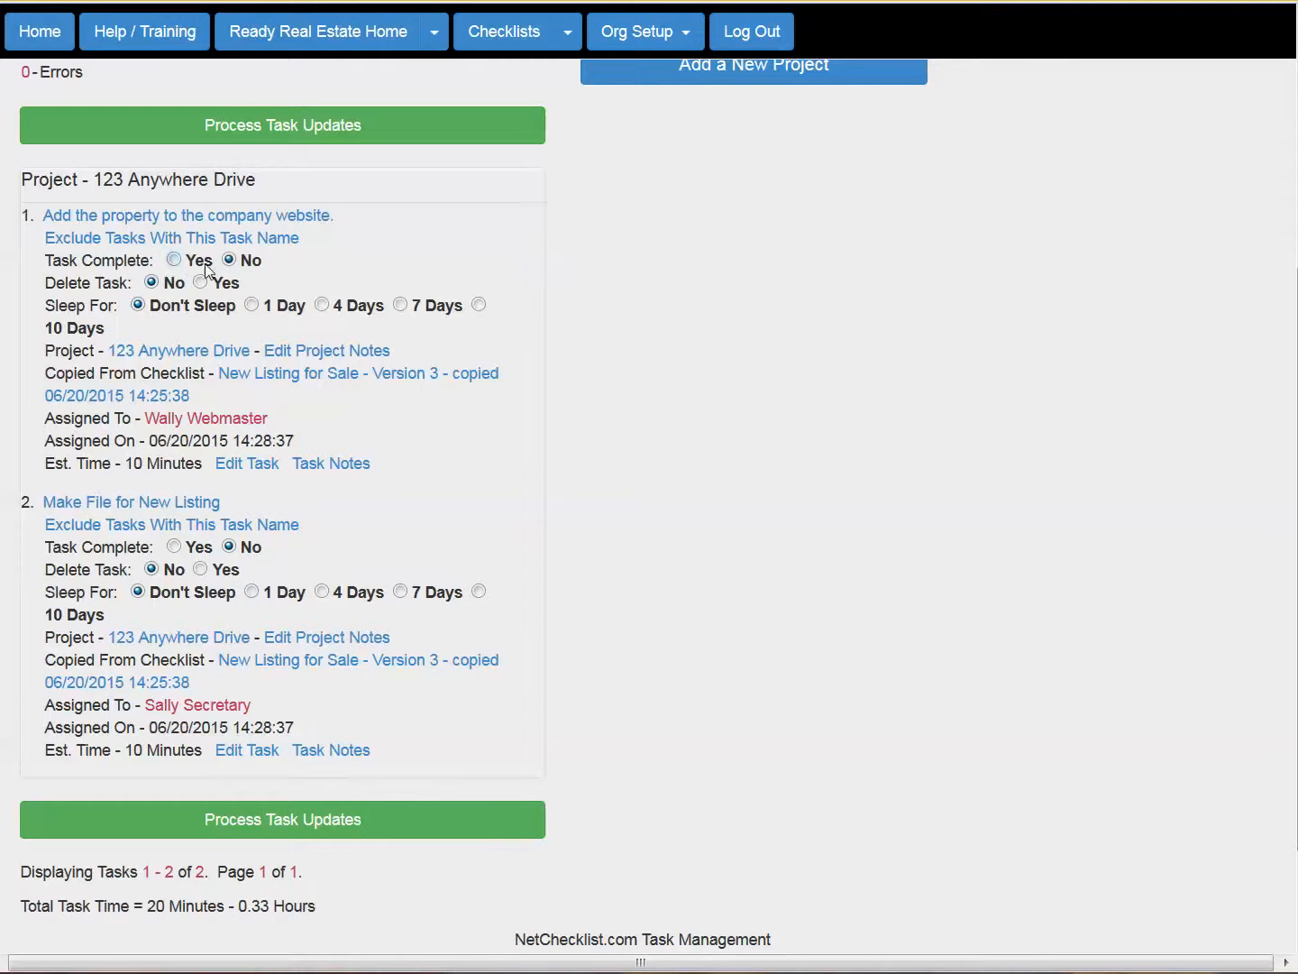
{"action": "left_click", "coordinate": [174, 260]}
{"action": "left_click", "coordinate": [290, 128]}
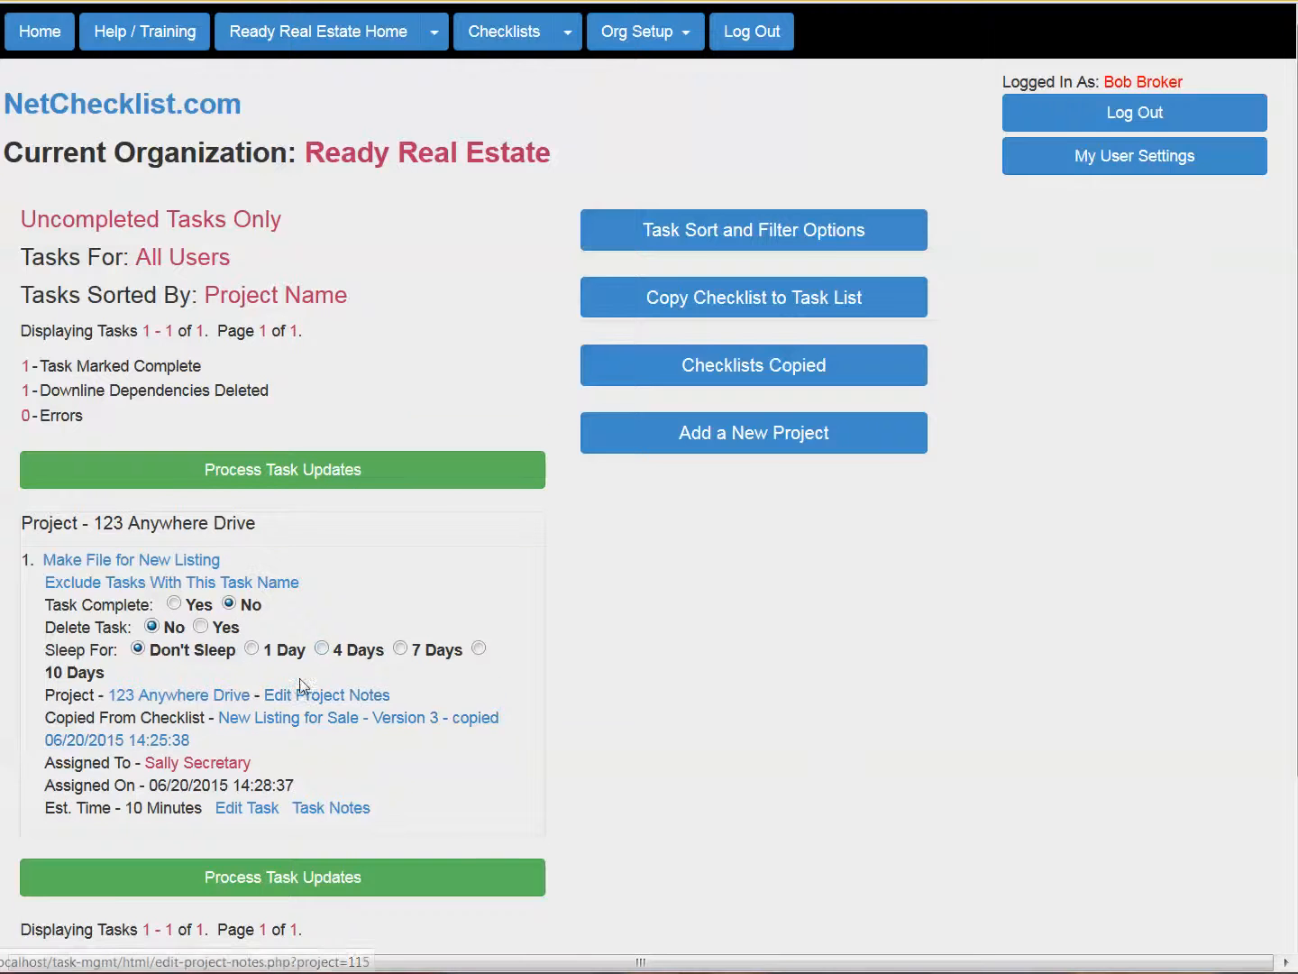
- Mark the "Make File for New Listing" task complete, process the update and check the task list
{"action": "scroll", "coordinate": [302, 690], "scroll_direction": "down", "scroll_amount": 2}
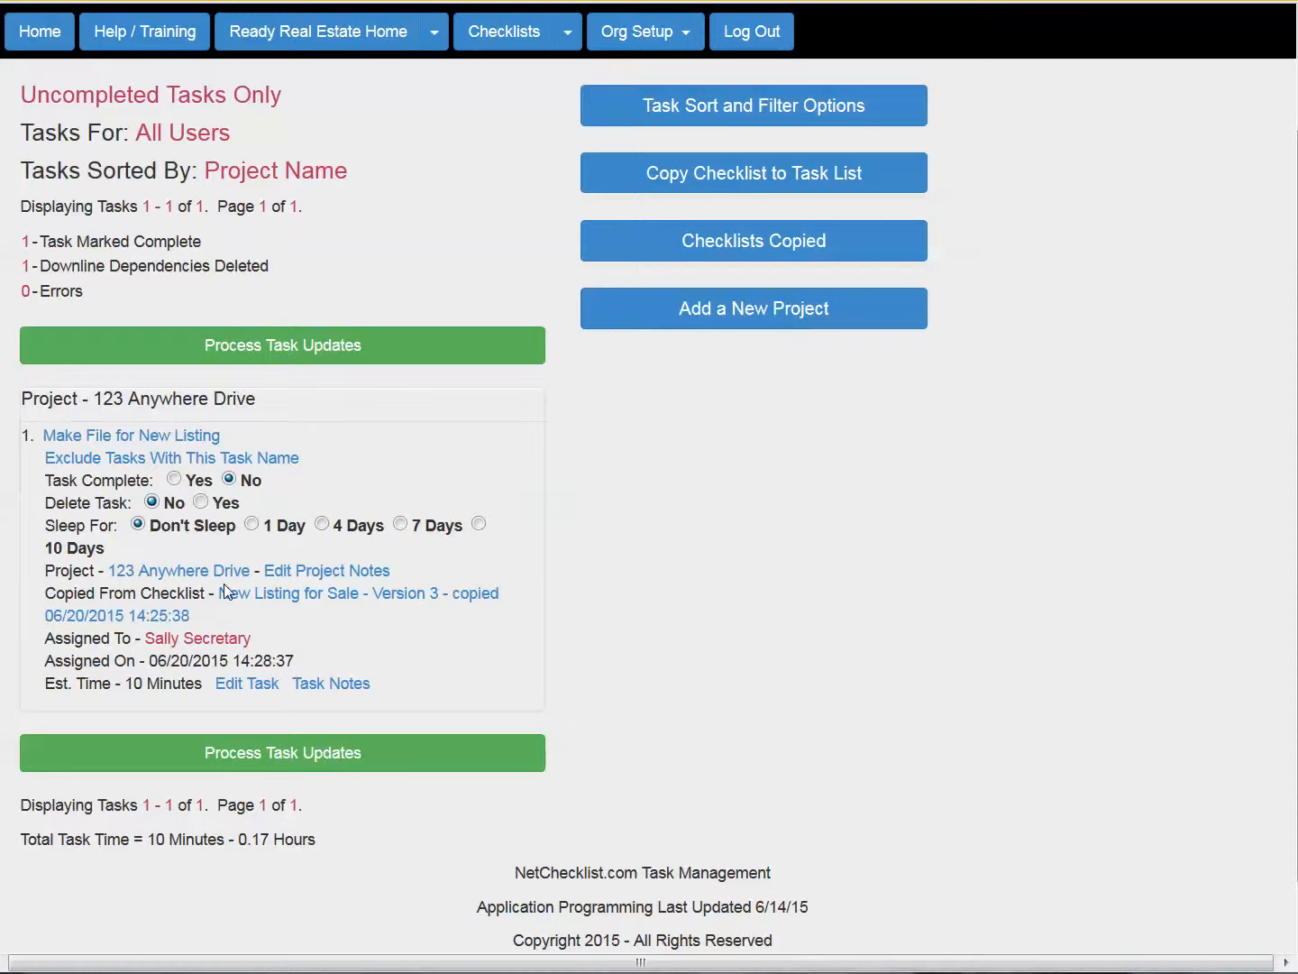
{"action": "left_click", "coordinate": [192, 483]}
{"action": "left_click", "coordinate": [275, 347]}
{"action": "scroll", "coordinate": [198, 609], "scroll_direction": "down", "scroll_amount": 2}
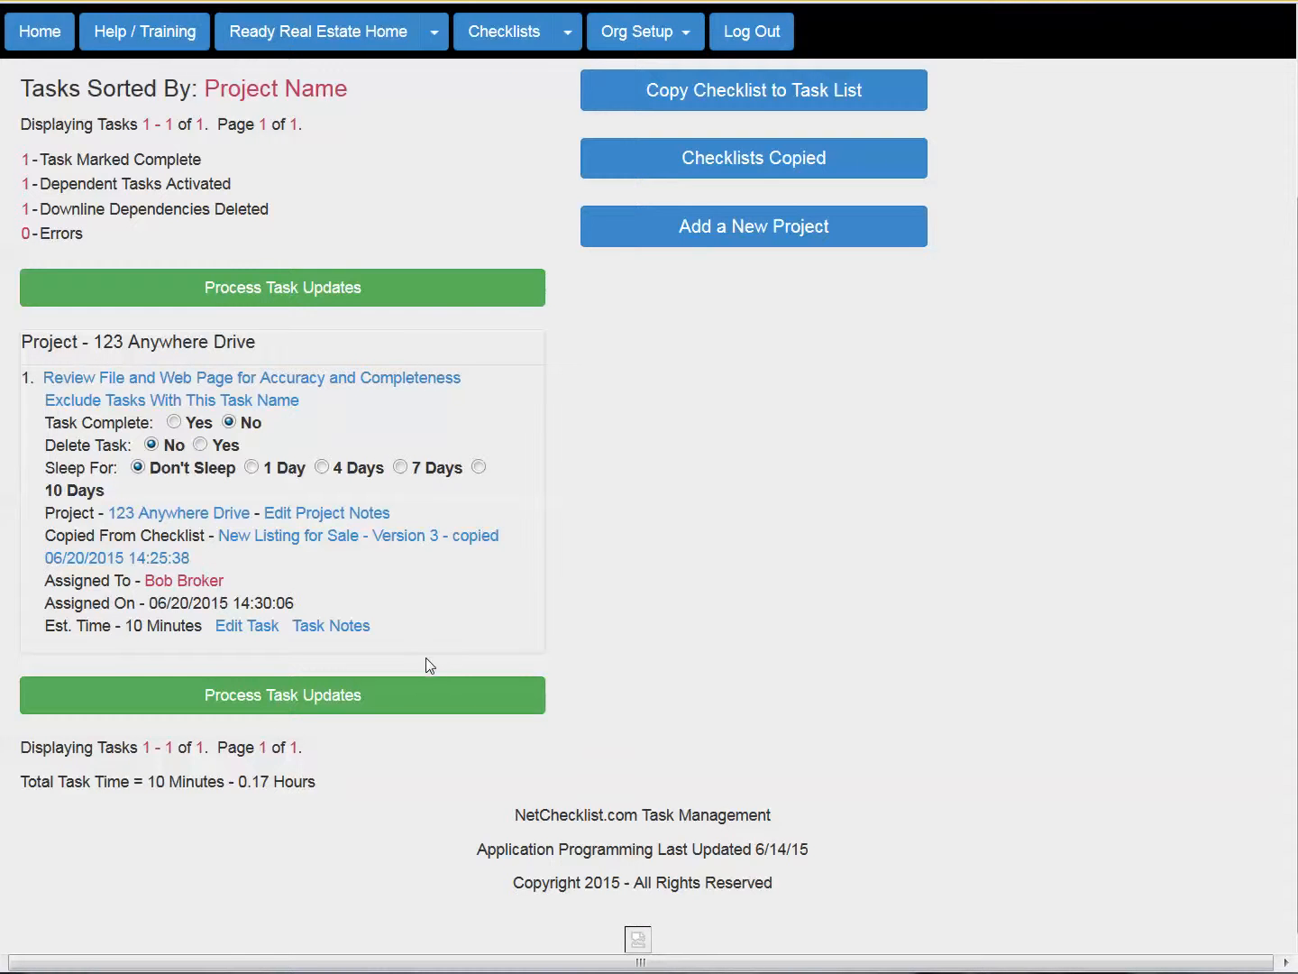
- Open the Monthly Sales Reports checklist for editing and review its items, assigned users and dependencies
{"action": "left_click", "coordinate": [514, 38]}
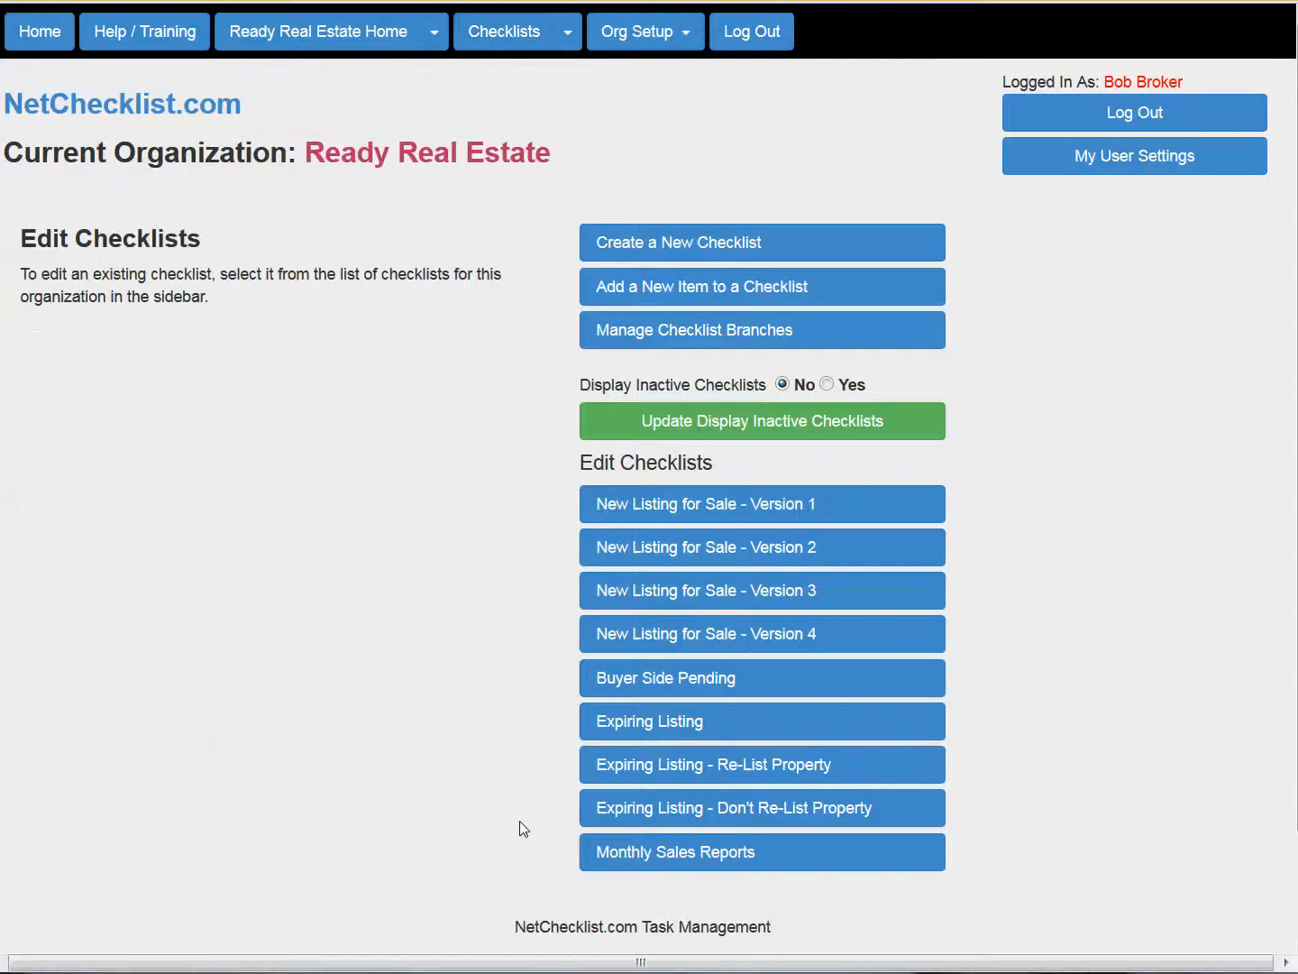
{"action": "scroll", "coordinate": [518, 820], "scroll_direction": "down", "scroll_amount": 2}
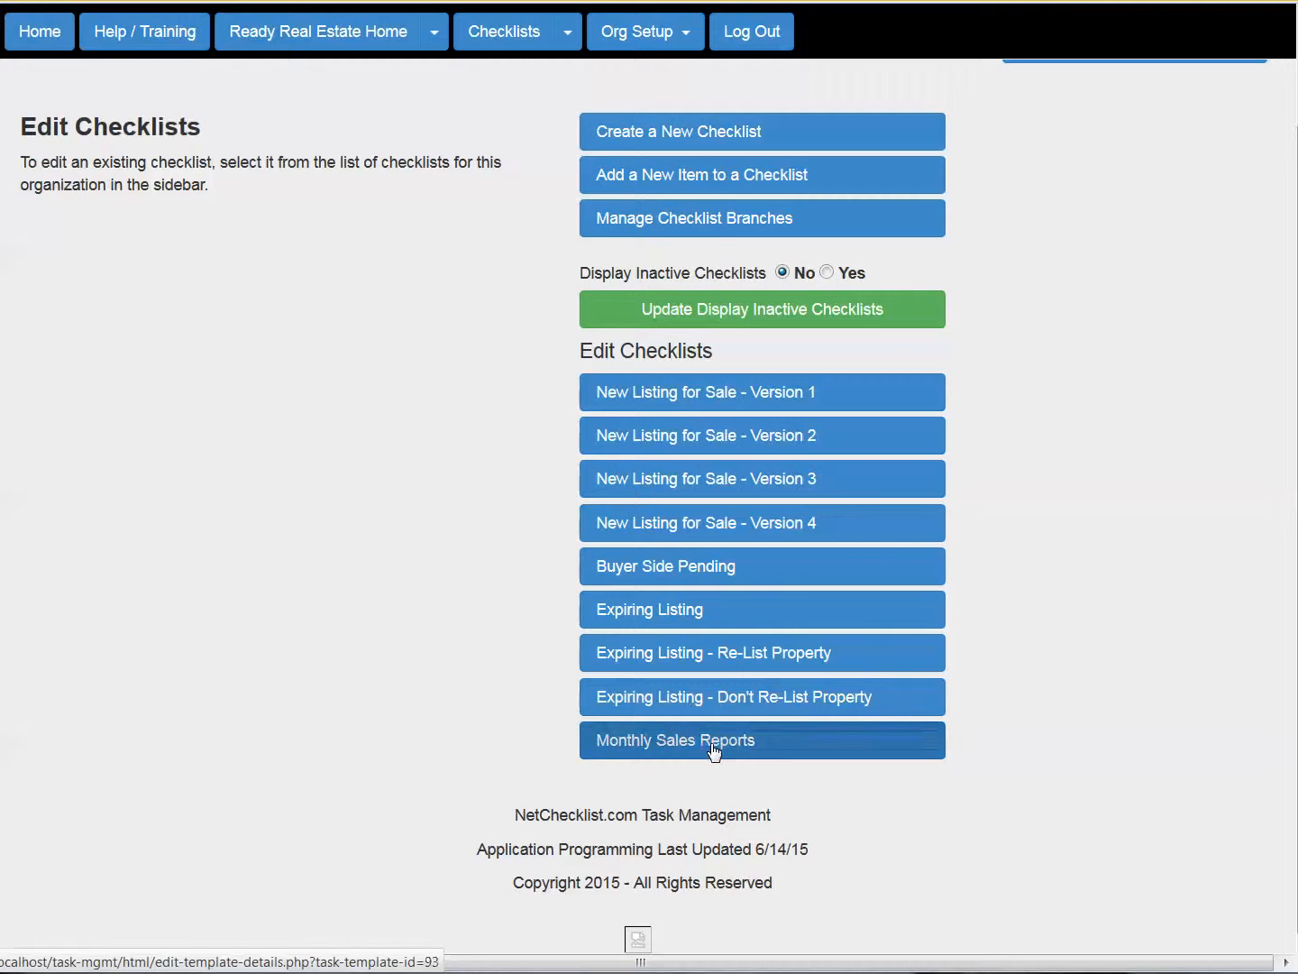
{"action": "left_click", "coordinate": [714, 748]}
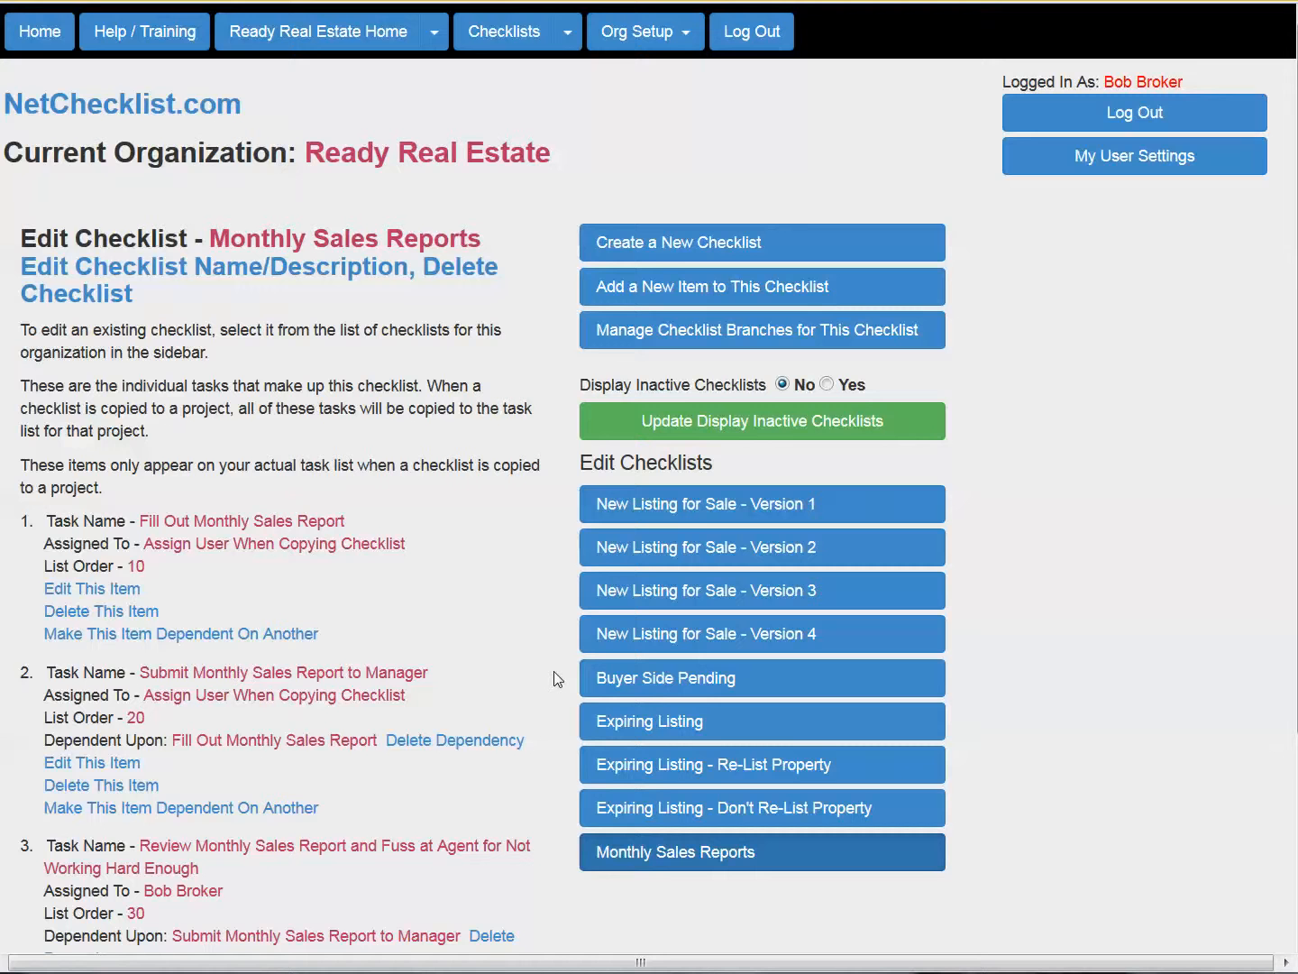
{"action": "scroll", "coordinate": [346, 592], "scroll_direction": "down", "scroll_amount": 5}
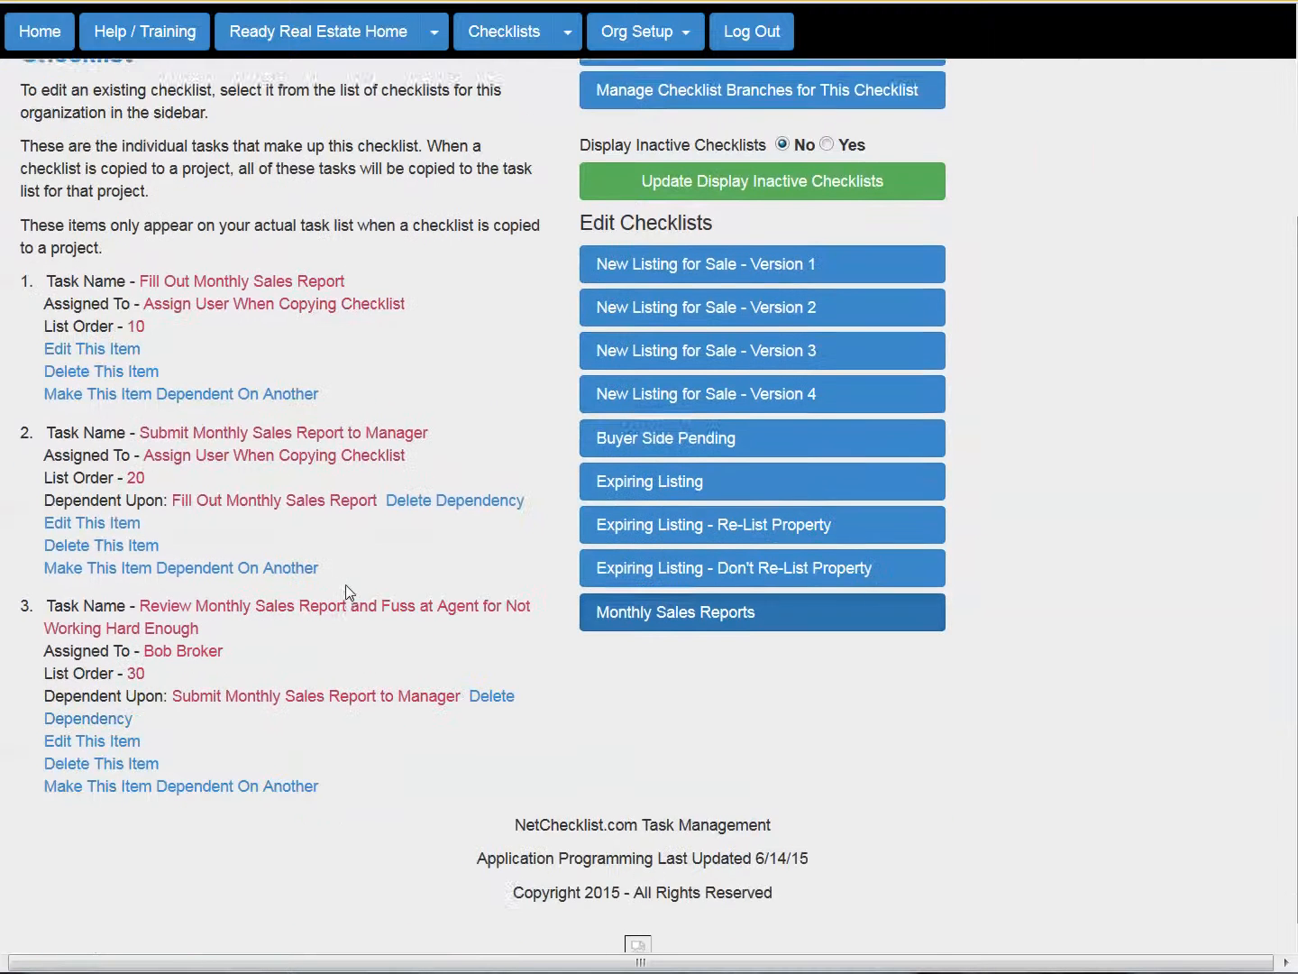
- Examine the task names and assigned users of the second and third Monthly Sales Reports checklist items
{"action": "scroll", "coordinate": [344, 584], "scroll_direction": "up", "scroll_amount": 2}
{"action": "scroll", "coordinate": [344, 585], "scroll_direction": "down", "scroll_amount": 2}
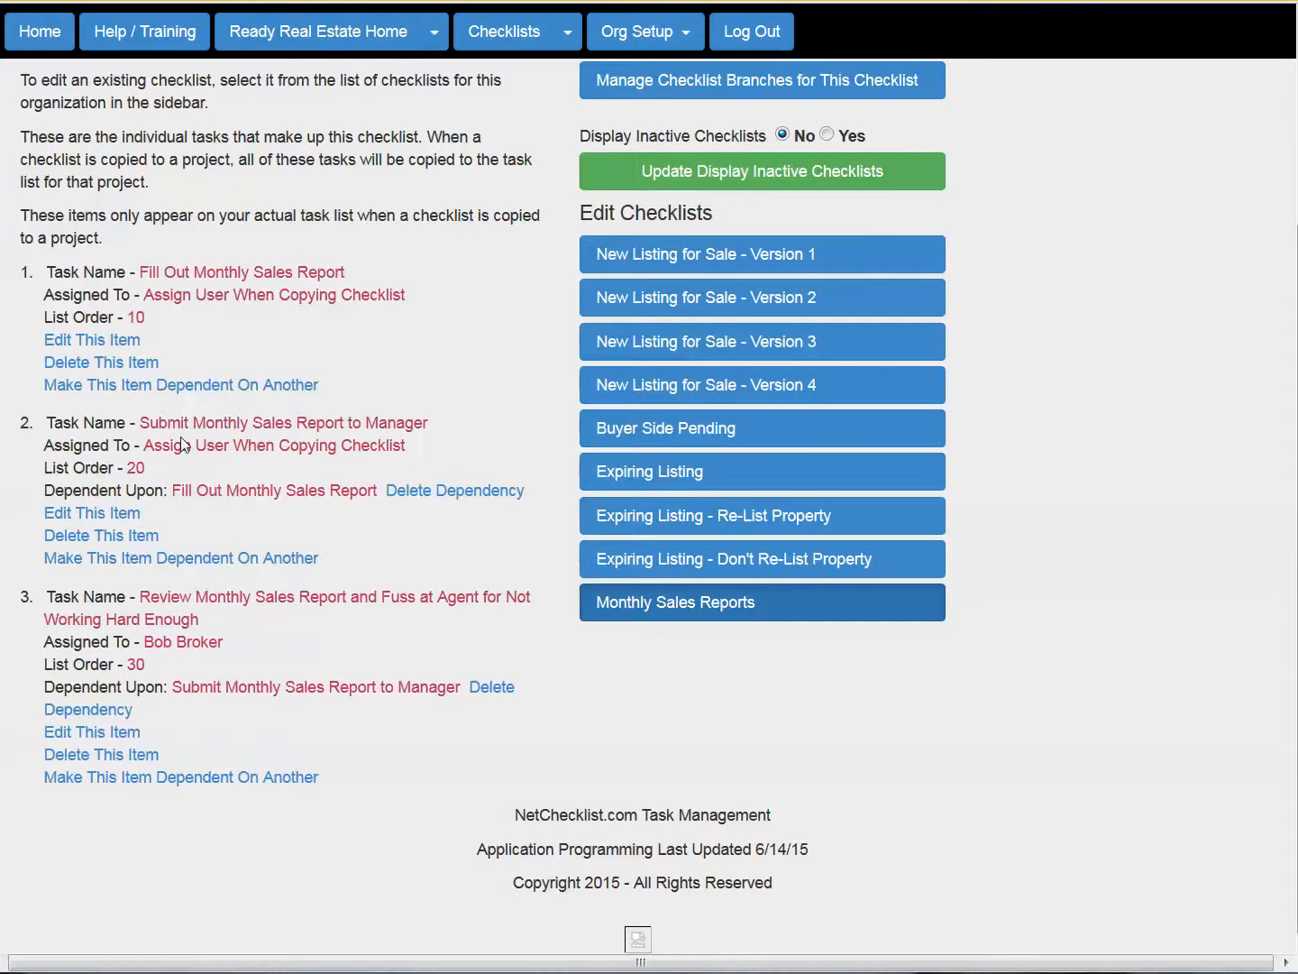
{"action": "left_click_drag", "start_coordinate": [182, 445], "coordinate": [405, 422]}
{"action": "left_click", "coordinate": [481, 435]}
{"action": "left_click_drag", "start_coordinate": [149, 597], "coordinate": [403, 595]}
{"action": "left_click", "coordinate": [411, 631]}
{"action": "left_click_drag", "start_coordinate": [139, 642], "coordinate": [223, 642]}
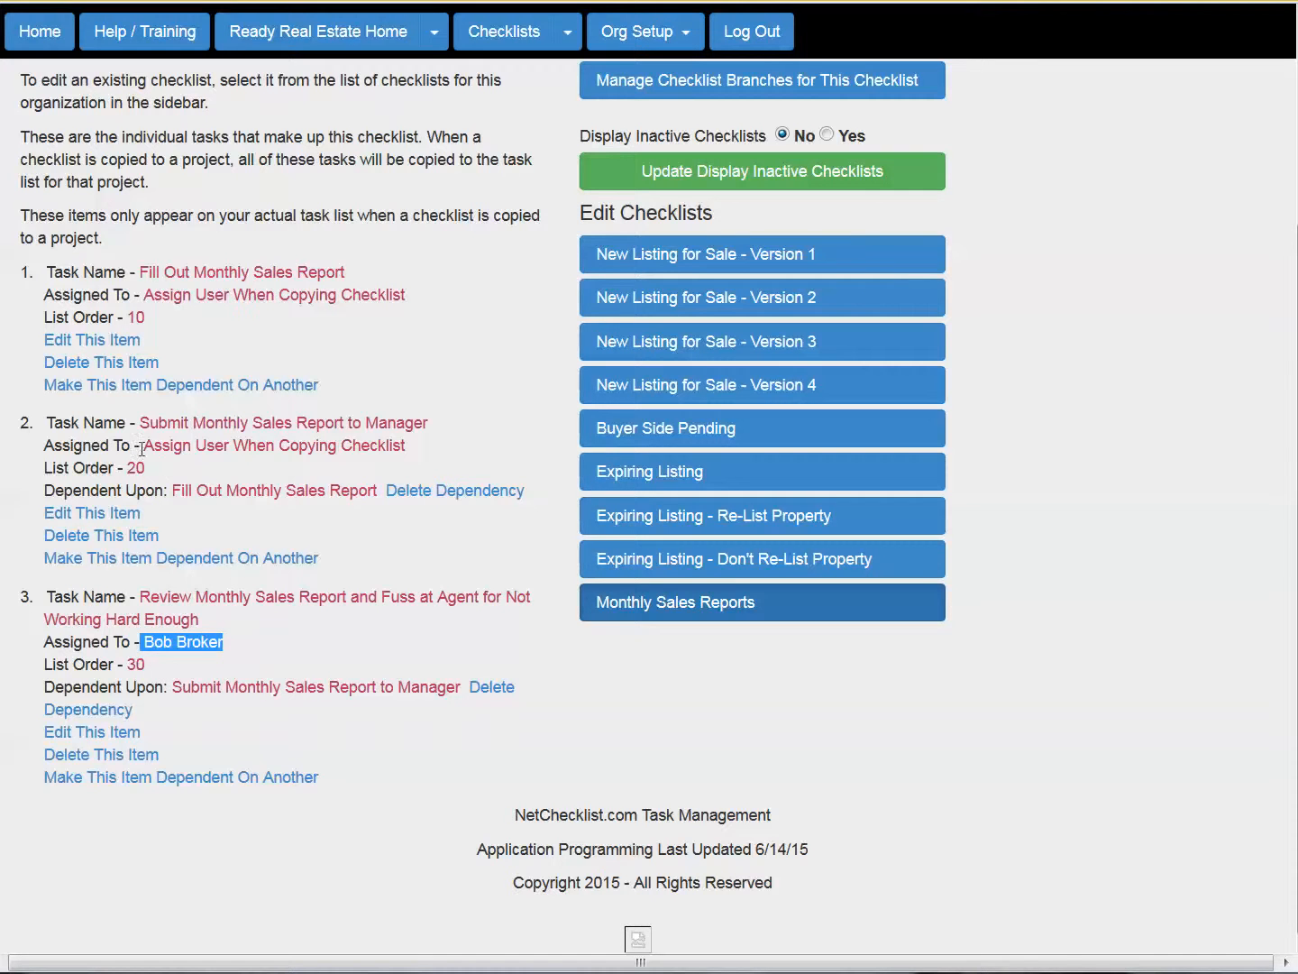
{"action": "left_click_drag", "start_coordinate": [139, 445], "coordinate": [415, 447]}
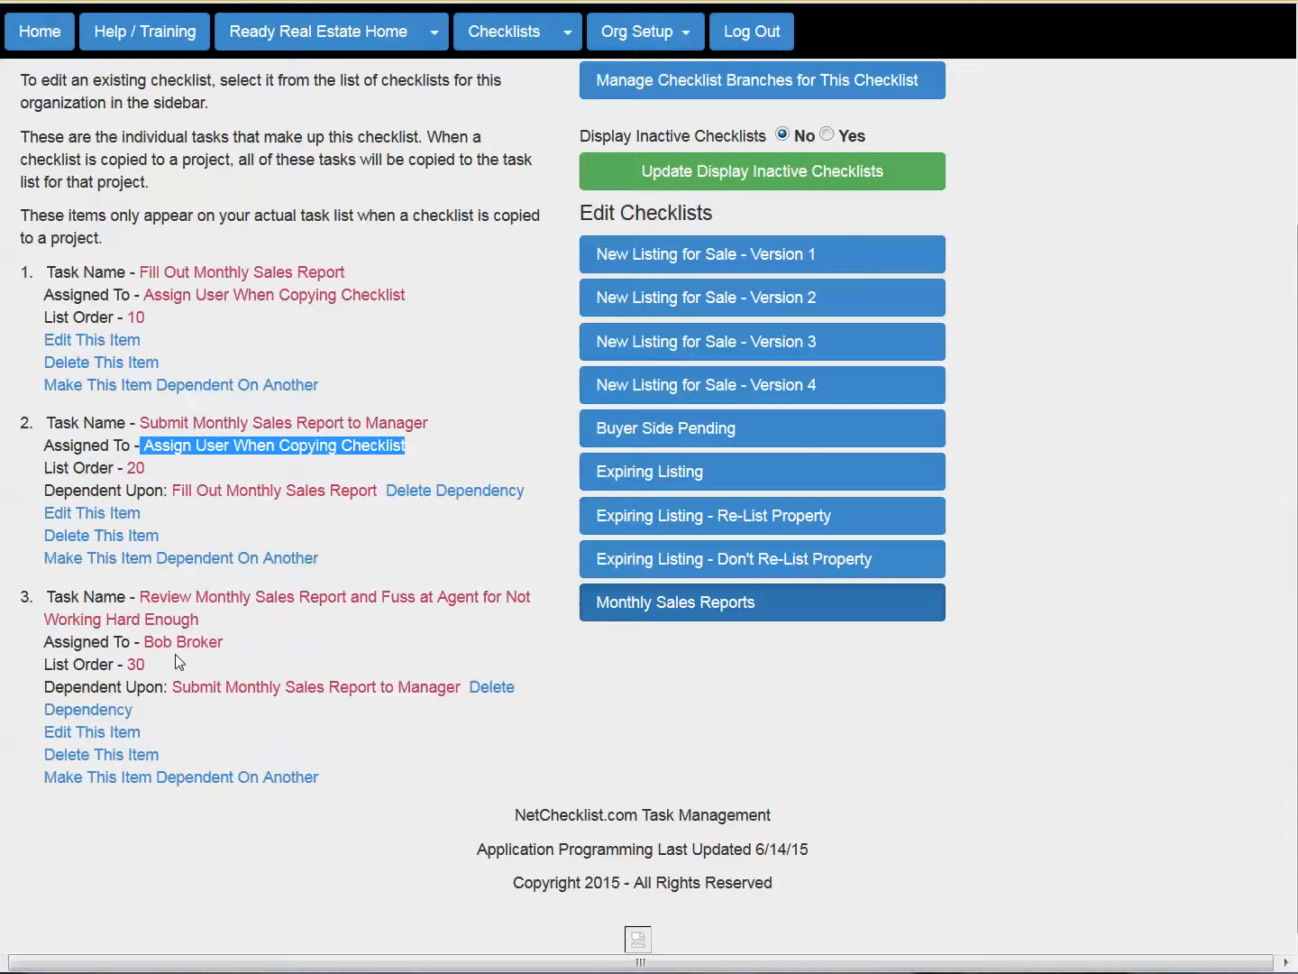
- Start a new recurring checklist for the organization and choose Monthly Sales Reports as its checklist
{"action": "left_click", "coordinate": [510, 34]}
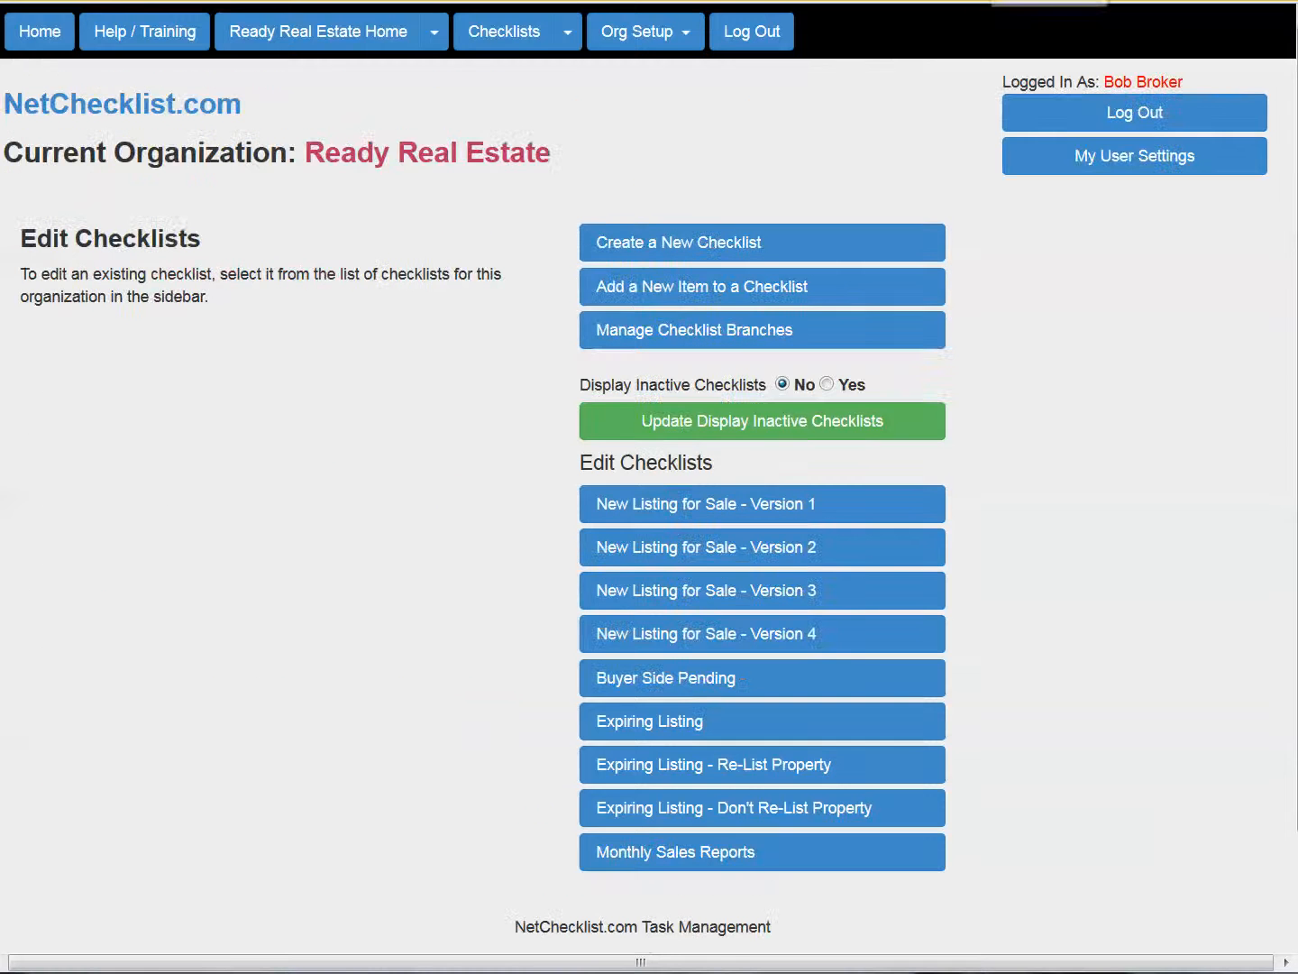
{"action": "left_click", "coordinate": [569, 33]}
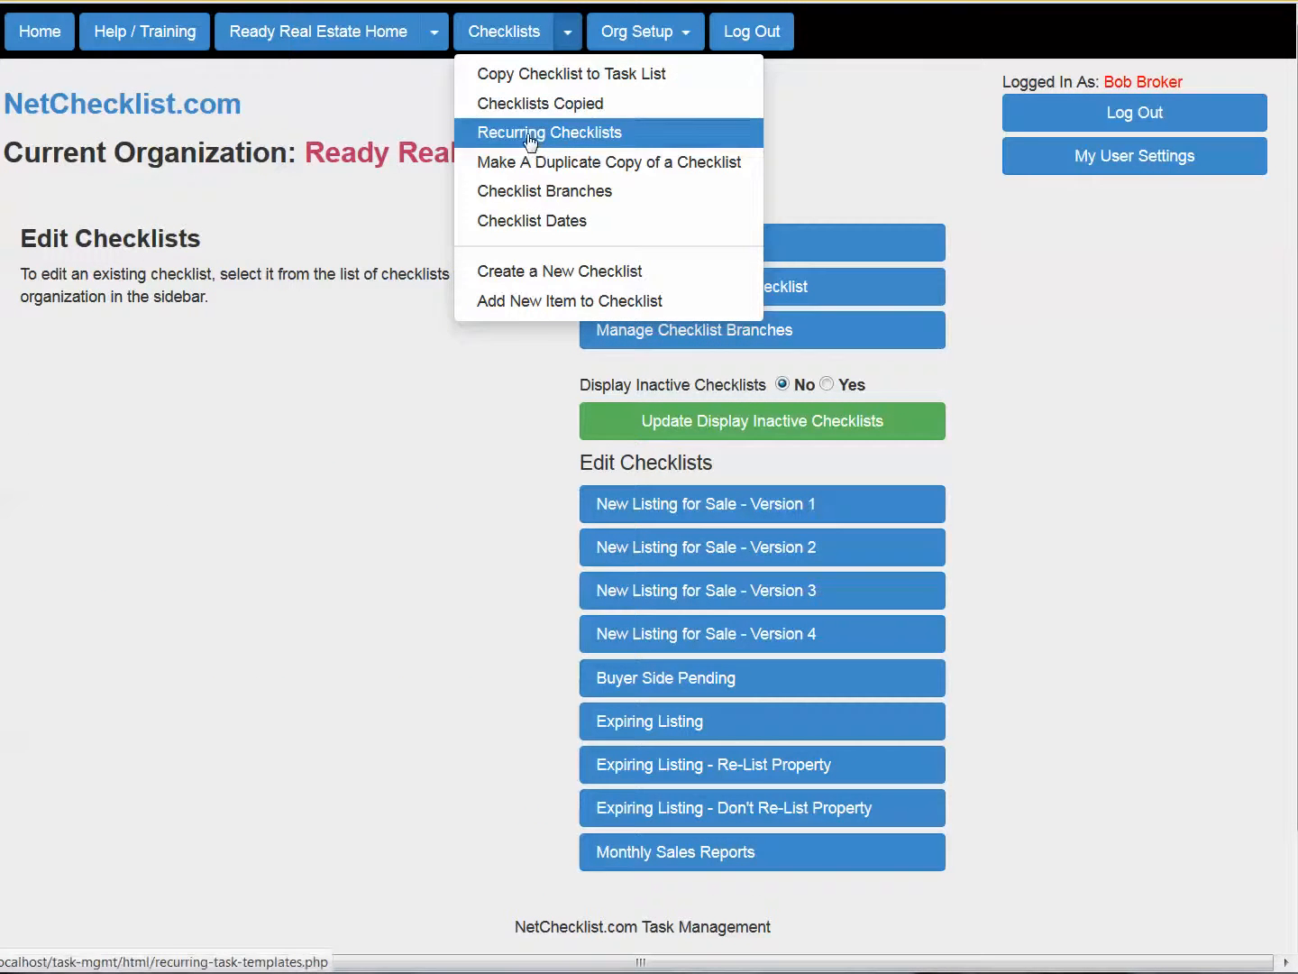
{"action": "left_click", "coordinate": [497, 135]}
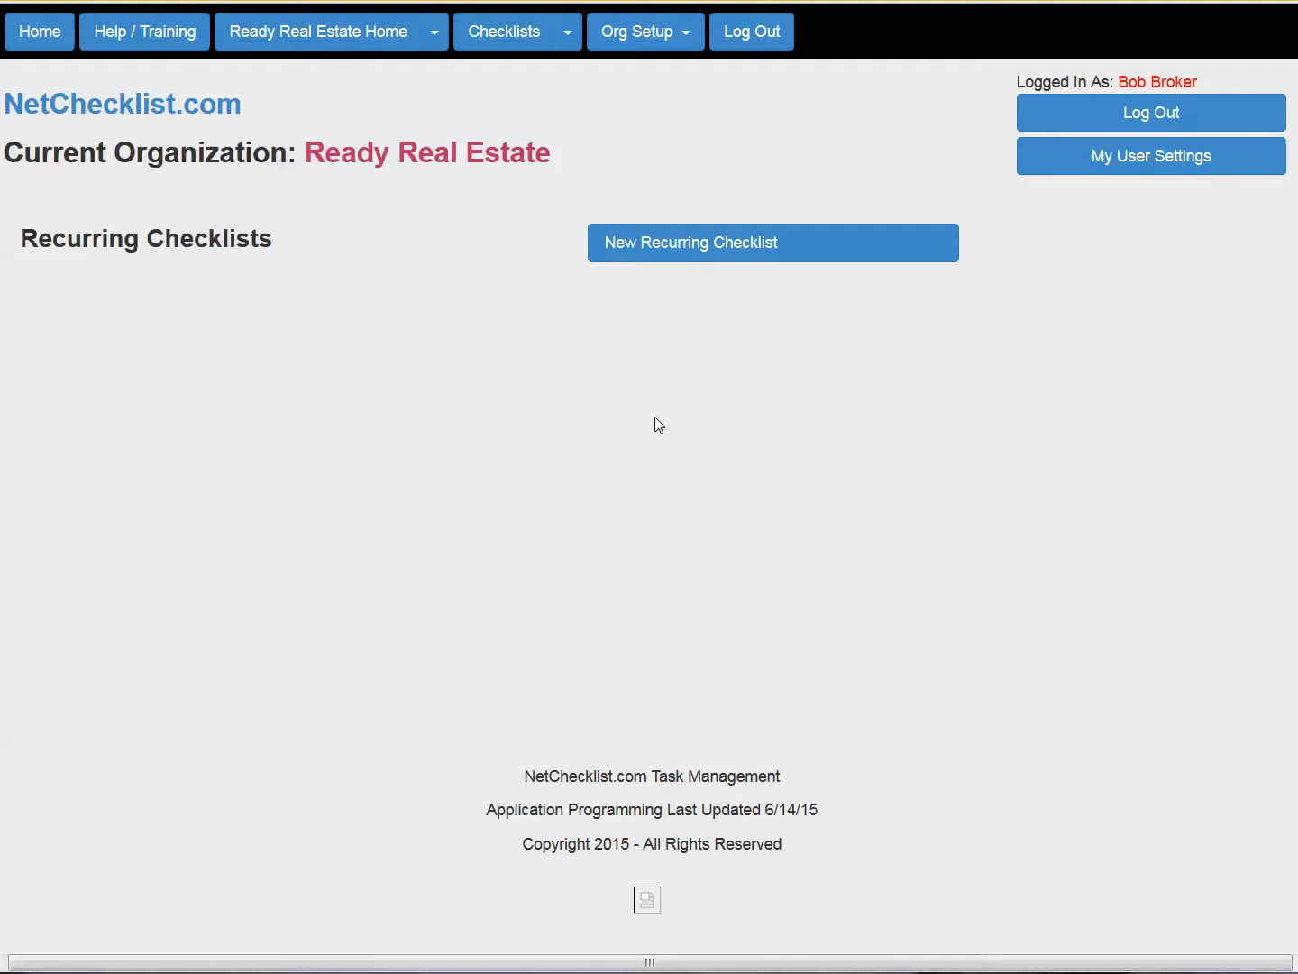
{"action": "left_click", "coordinate": [670, 255]}
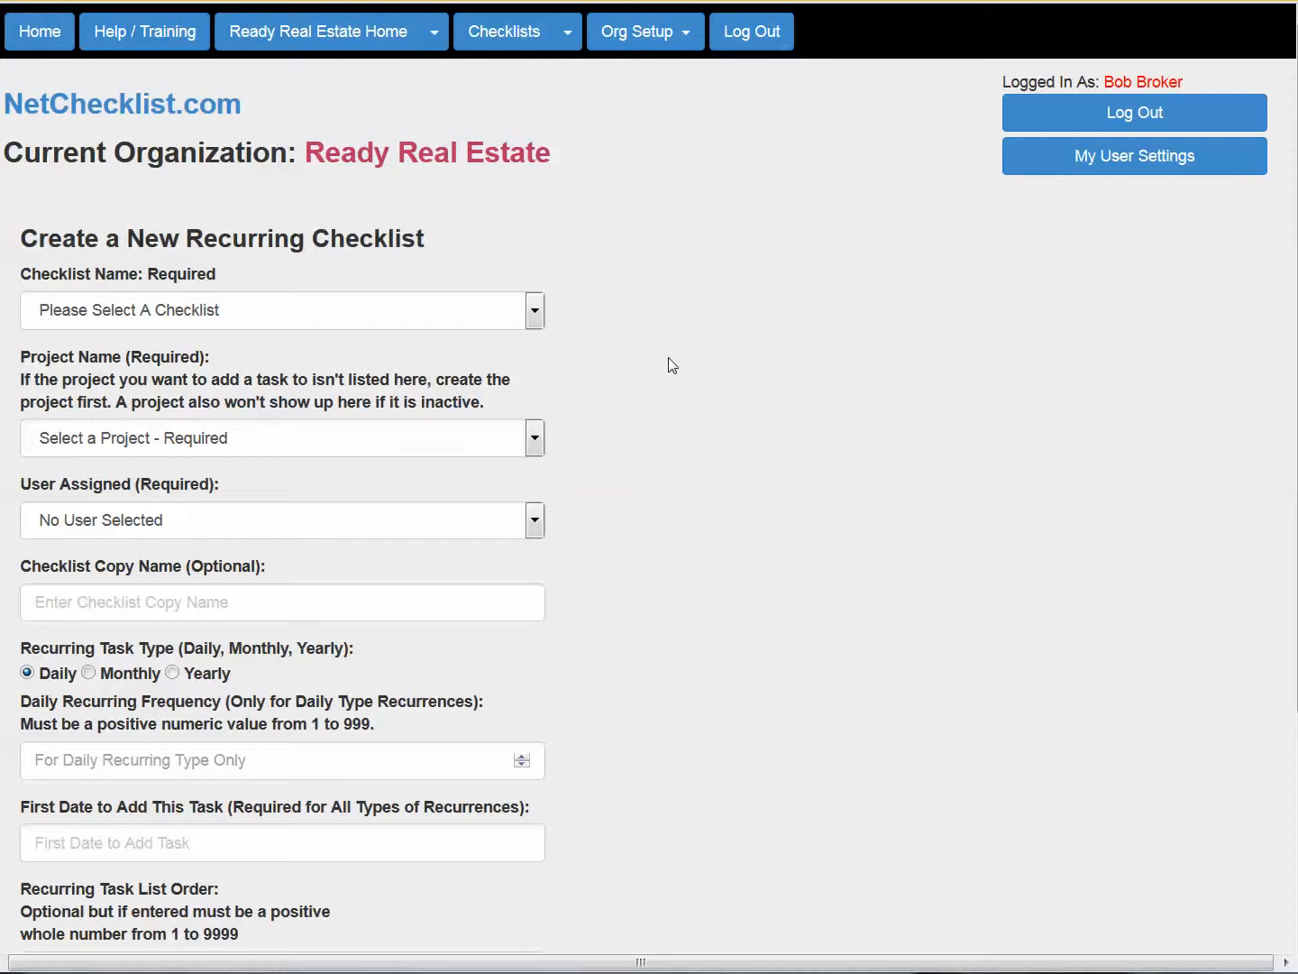
{"action": "left_click", "coordinate": [101, 315]}
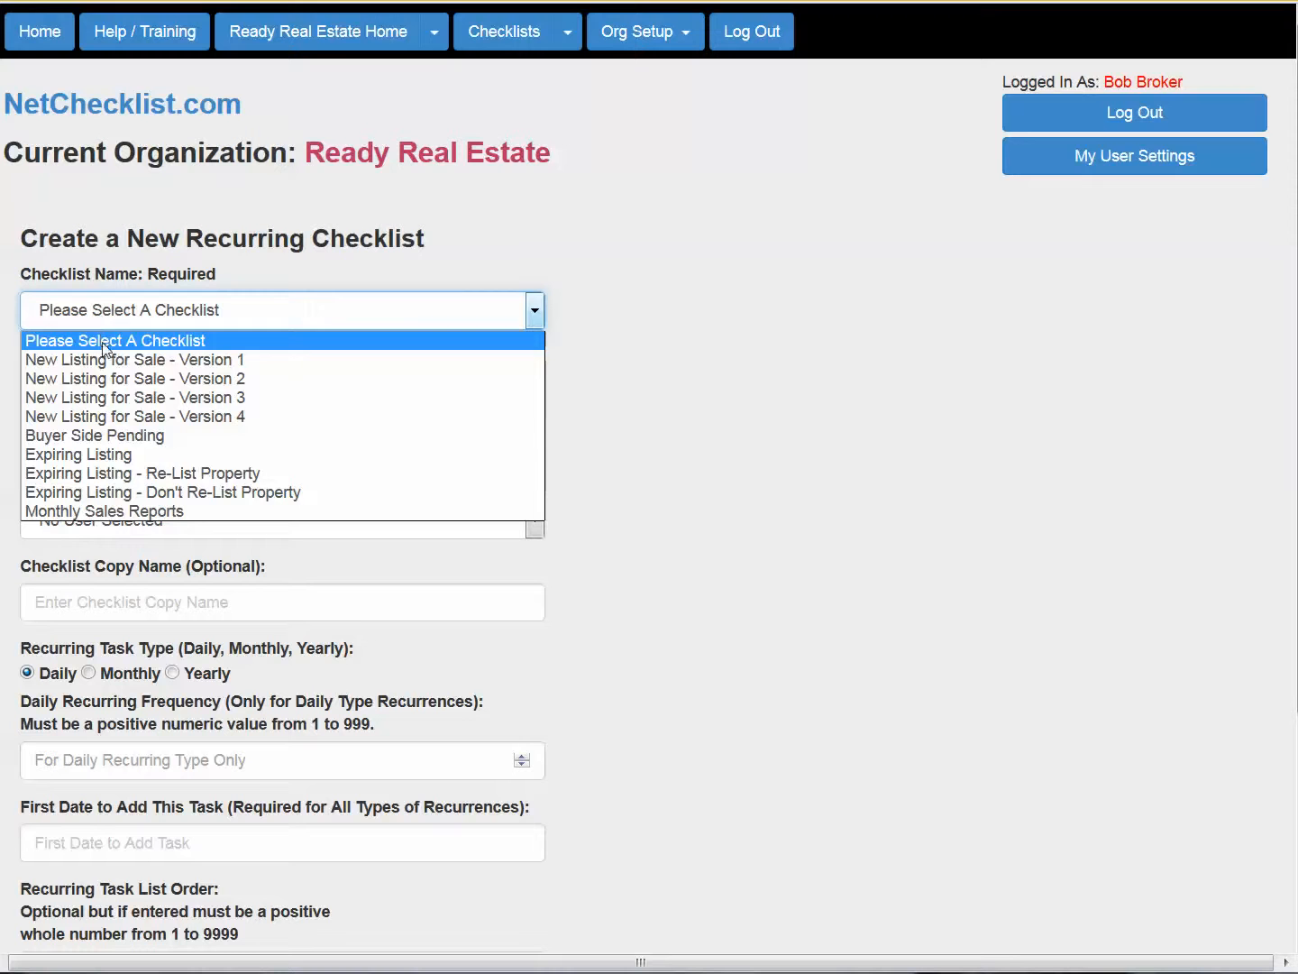
{"action": "left_click", "coordinate": [103, 512]}
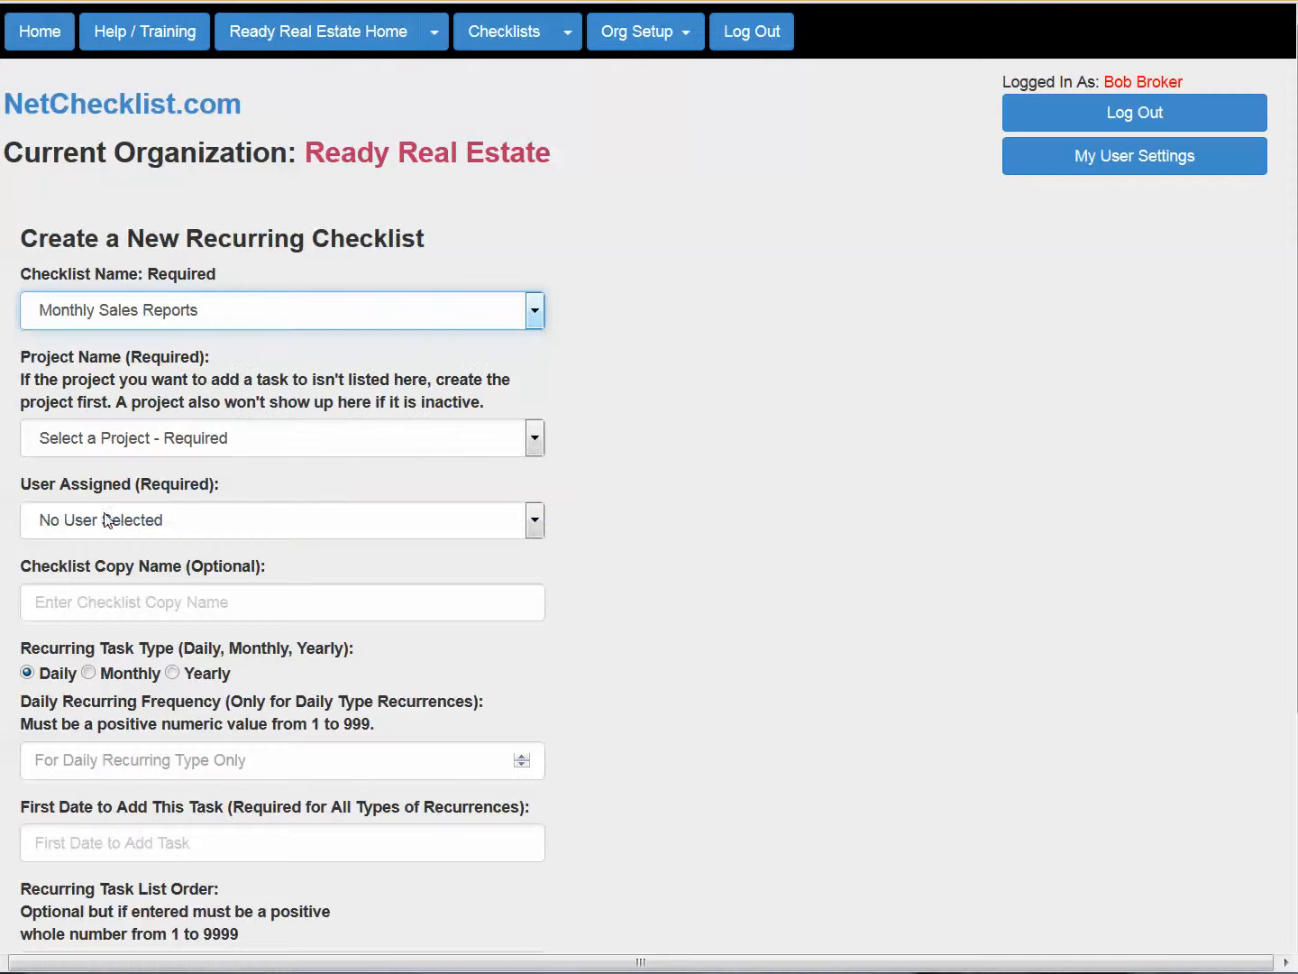
- Set the recurring checklist's project to "* No Particular Project" and assign it to the first listed agent
{"action": "left_click", "coordinate": [219, 445]}
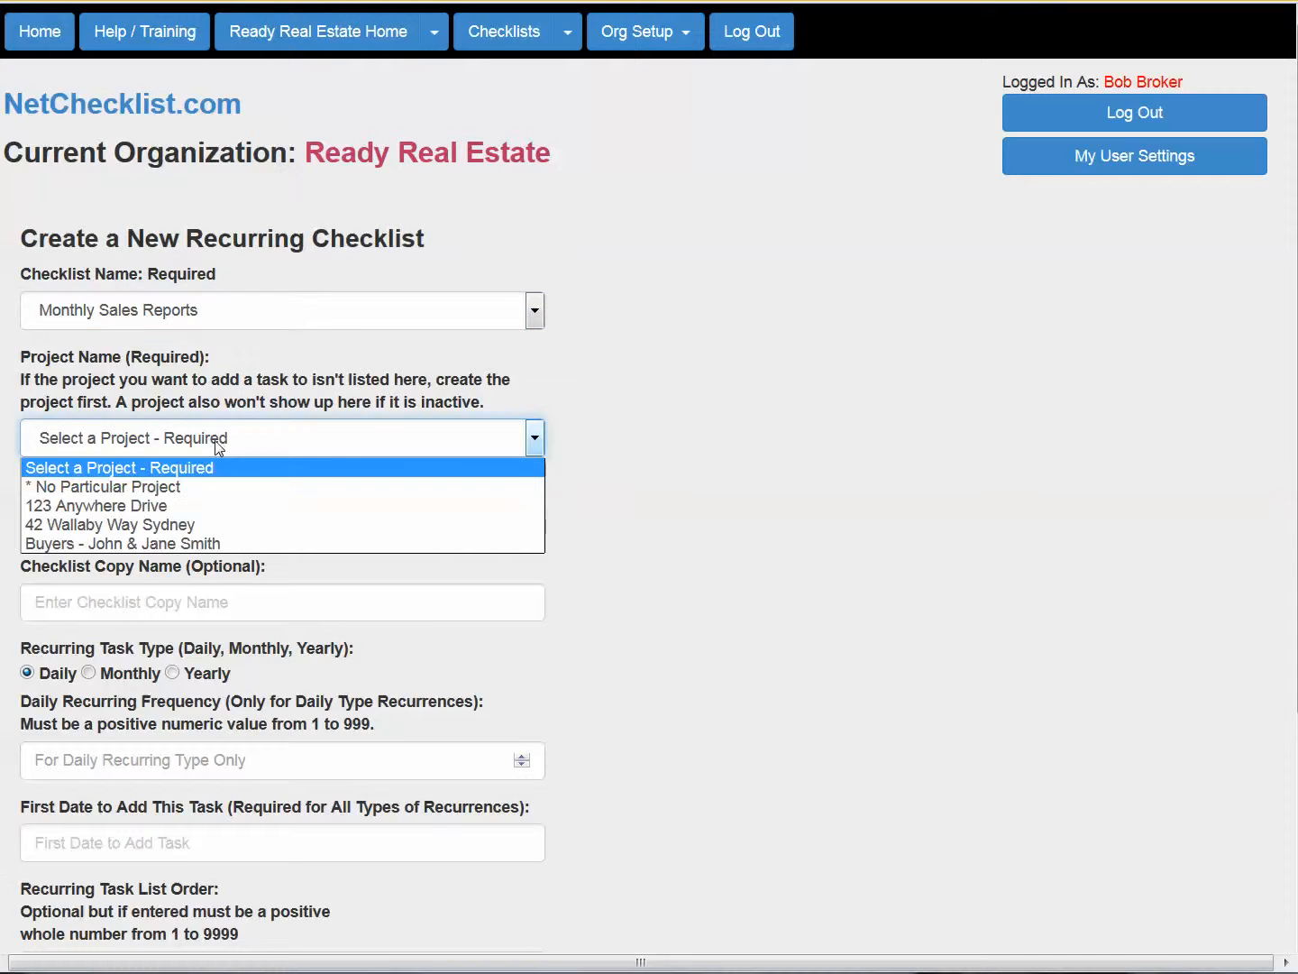
{"action": "left_click", "coordinate": [182, 485]}
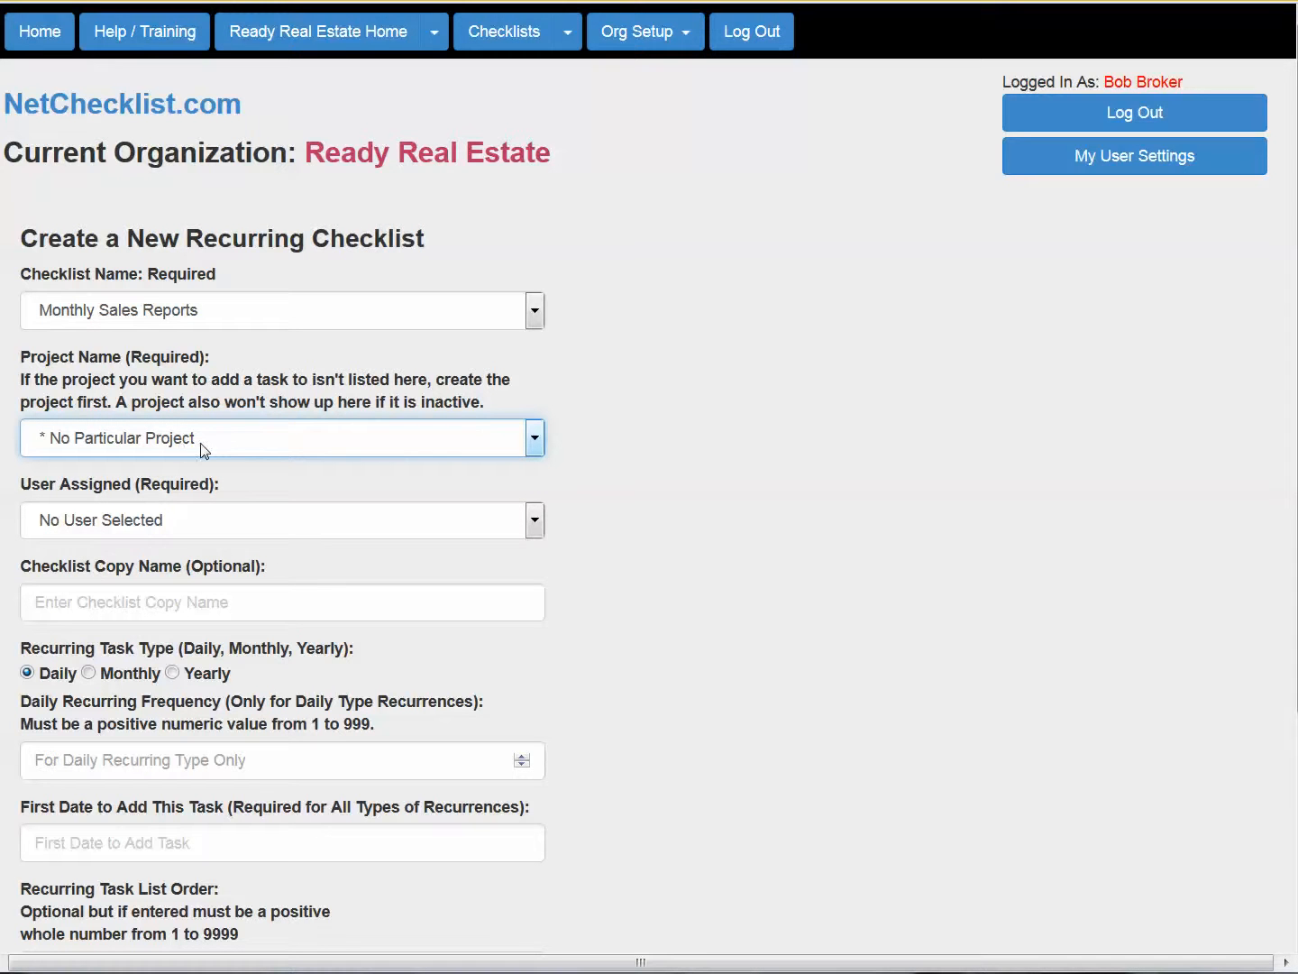
{"action": "left_click", "coordinate": [202, 447]}
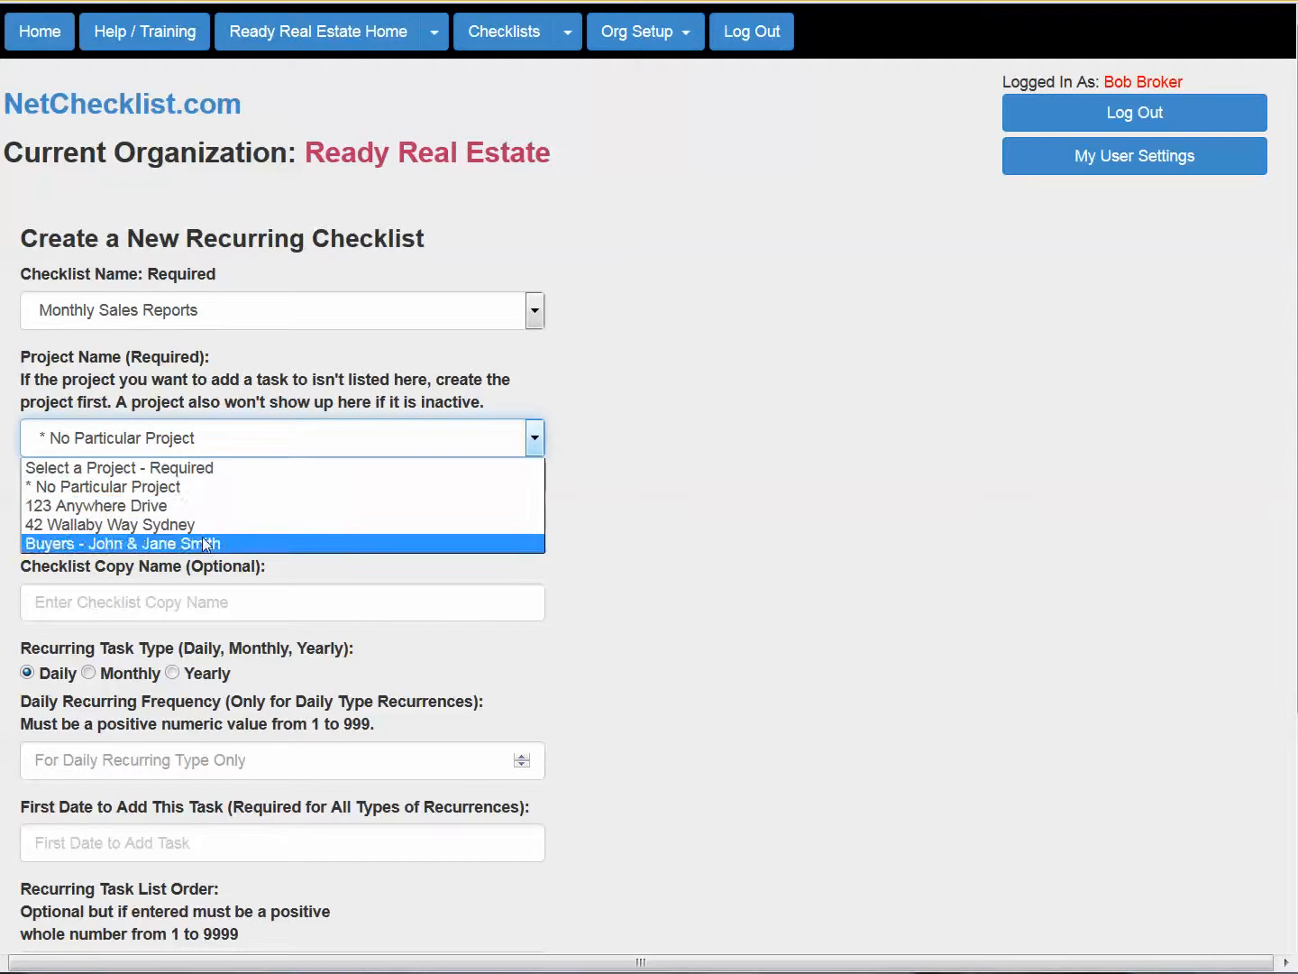
{"action": "left_click", "coordinate": [188, 492]}
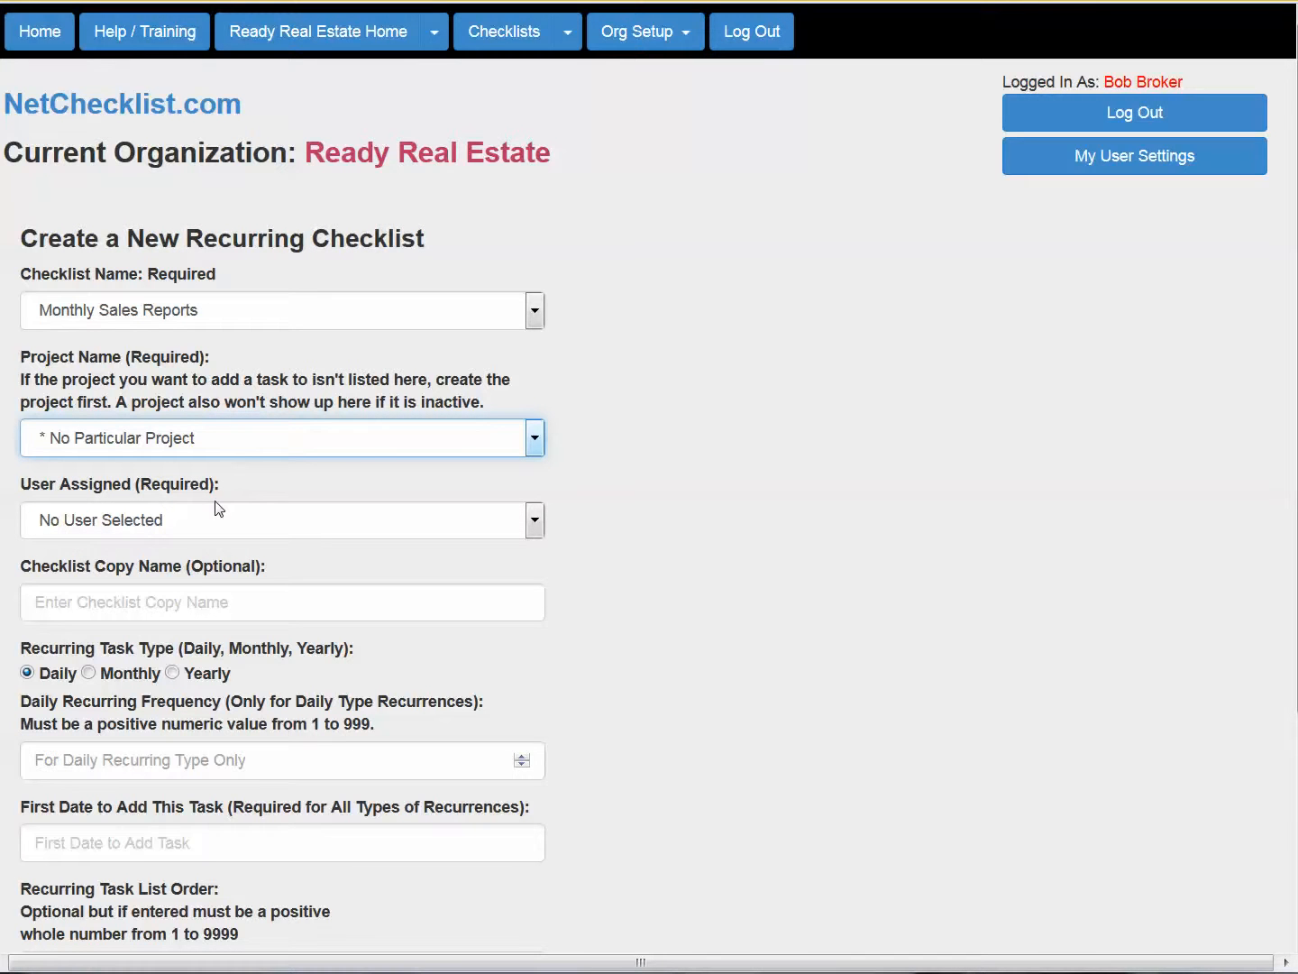
{"action": "left_click", "coordinate": [219, 525]}
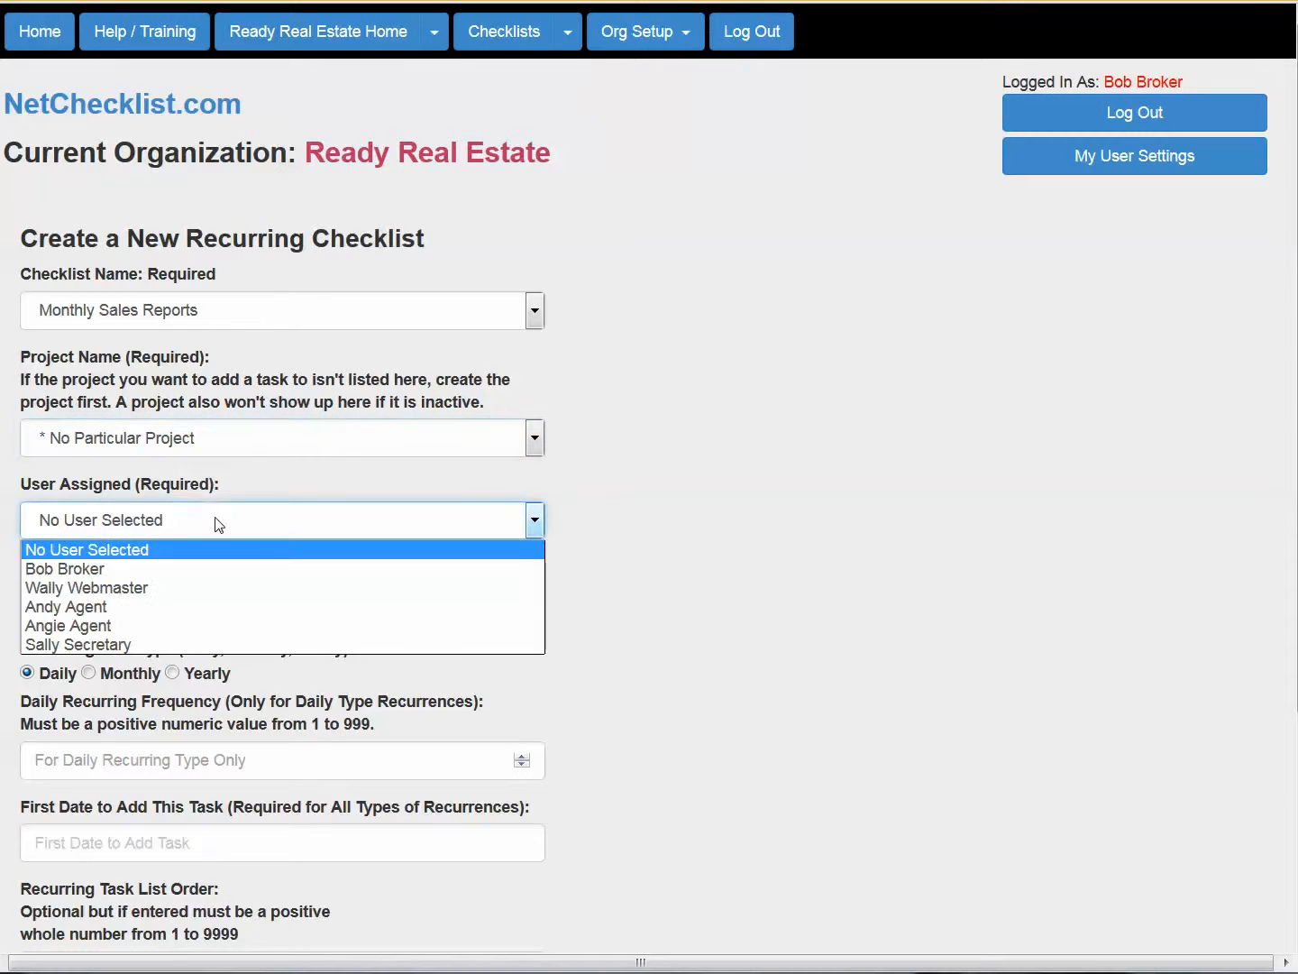
{"action": "left_click", "coordinate": [106, 608]}
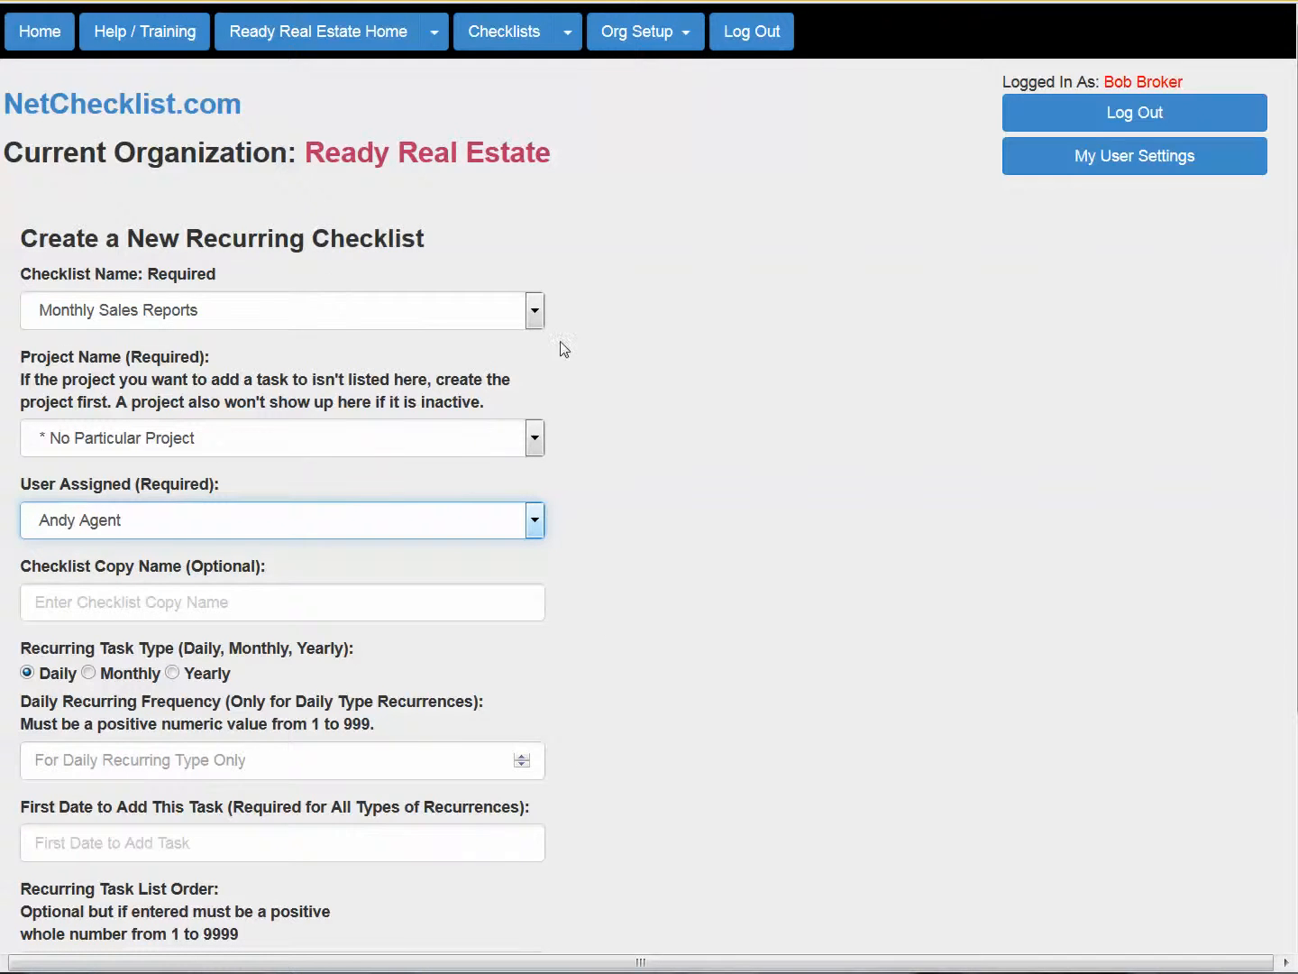
- Set the recurrence to Monthly on day 1 with first add date 07/01/2015, and create the recurring checklist
{"action": "scroll", "coordinate": [685, 550], "scroll_direction": "down", "scroll_amount": 3}
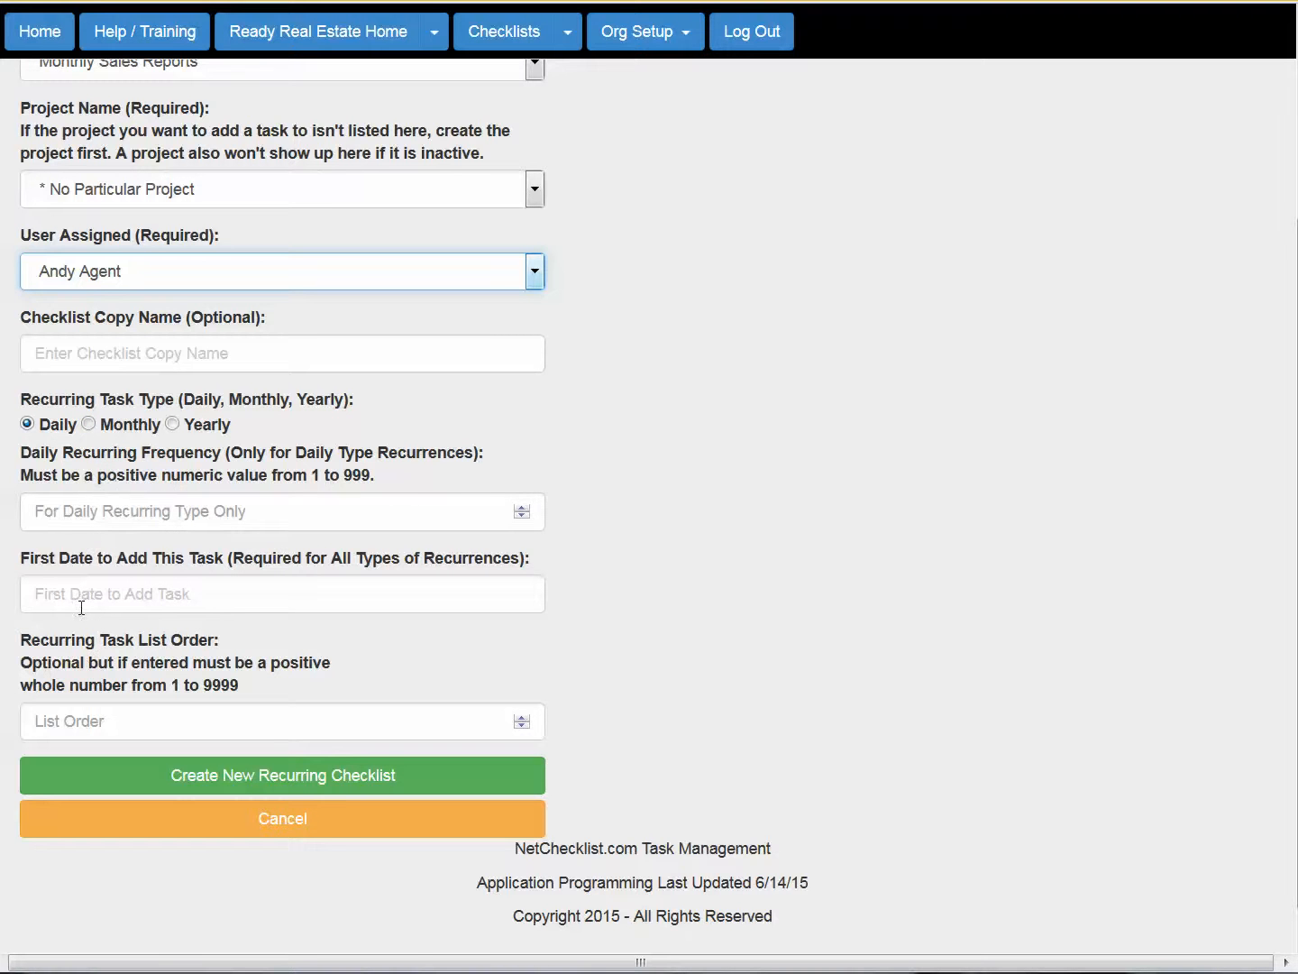
{"action": "left_click", "coordinate": [89, 424]}
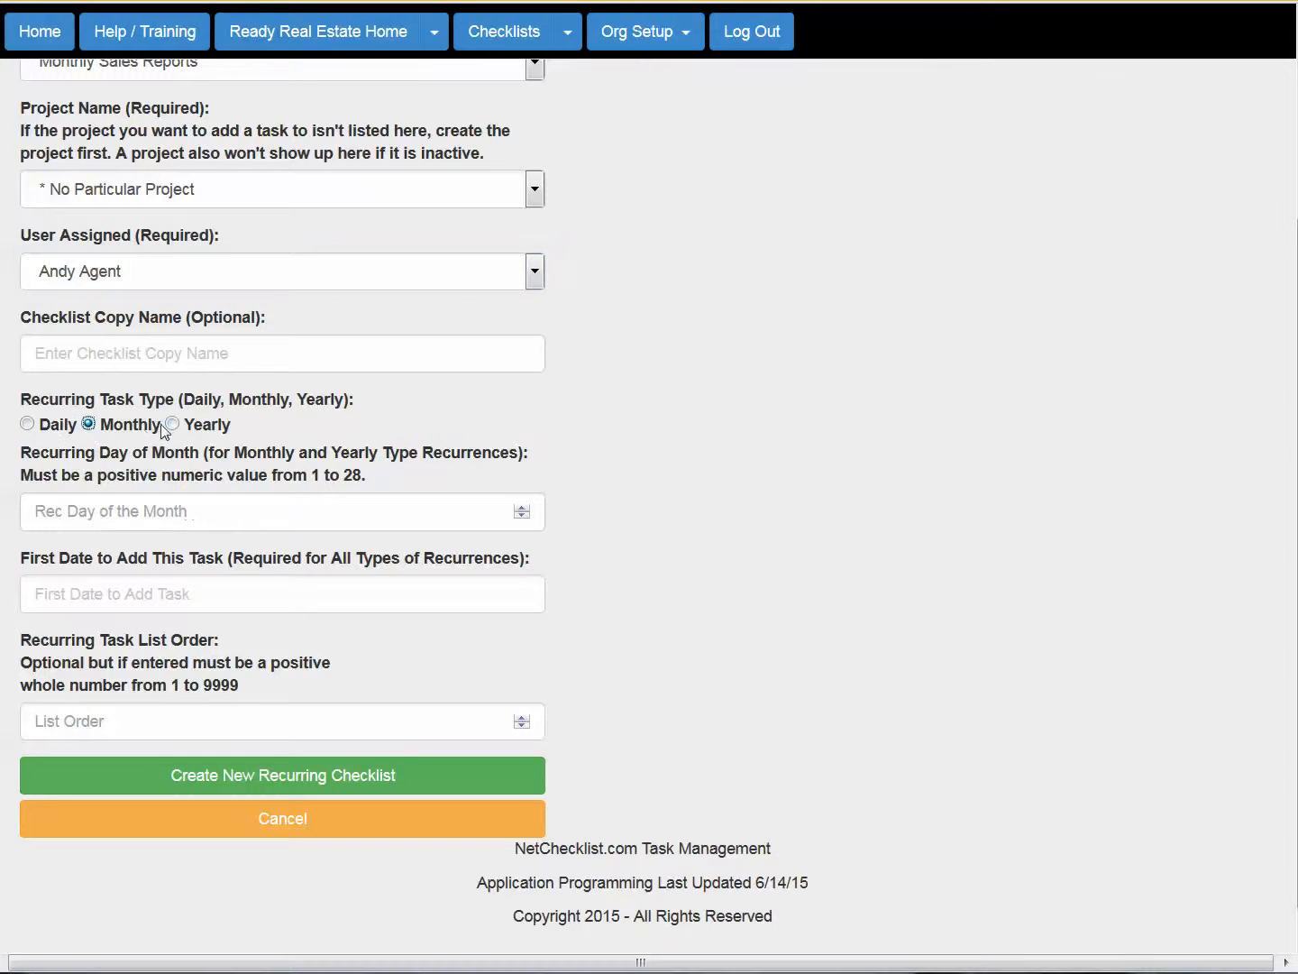
{"action": "left_click", "coordinate": [171, 424]}
{"action": "left_click", "coordinate": [89, 423]}
{"action": "left_click", "coordinate": [81, 505]}
{"action": "type", "text": "1"}
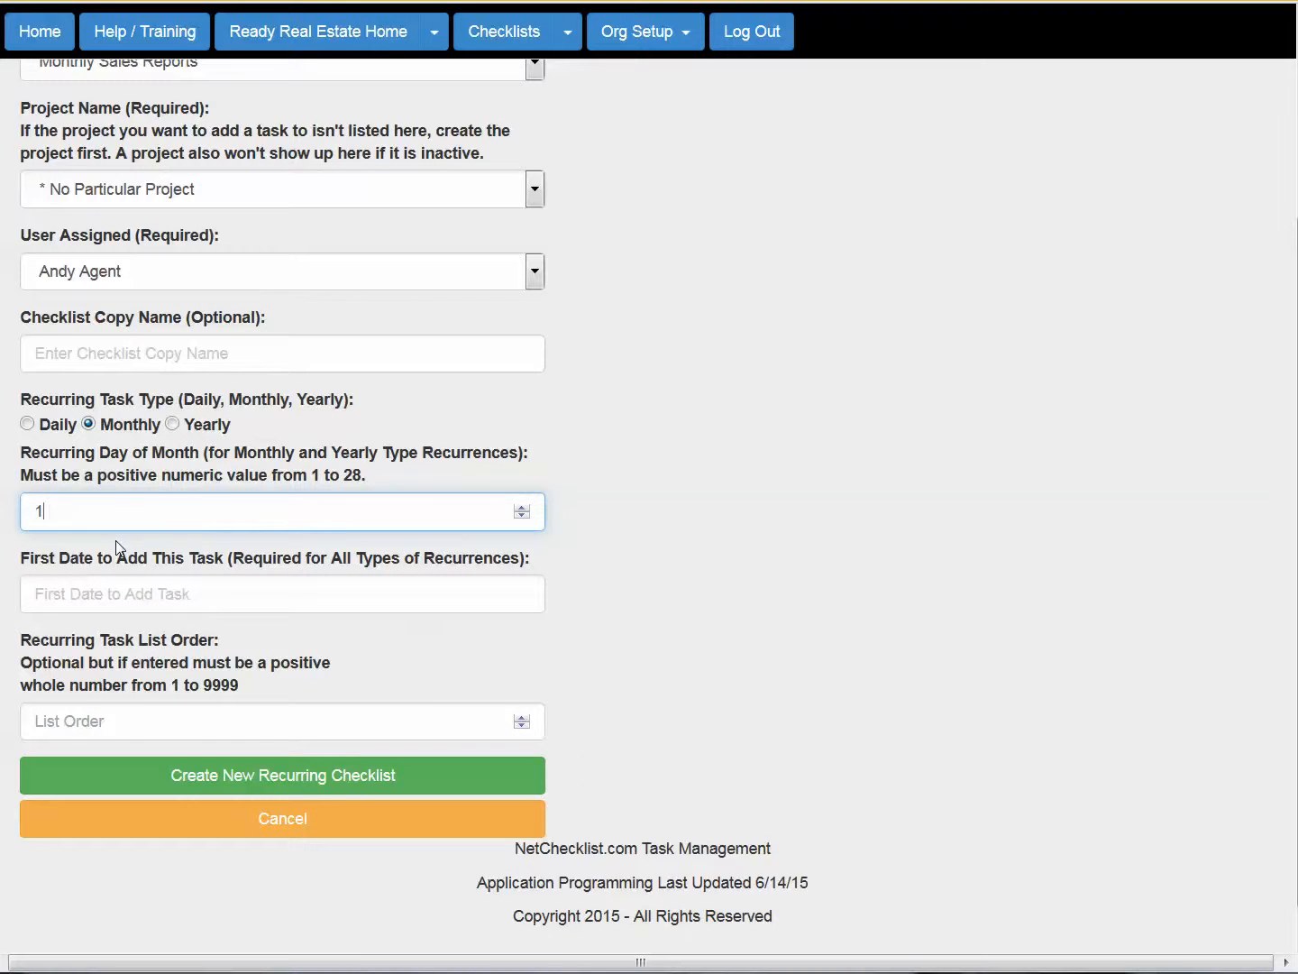
{"action": "key", "text": "Tab"}
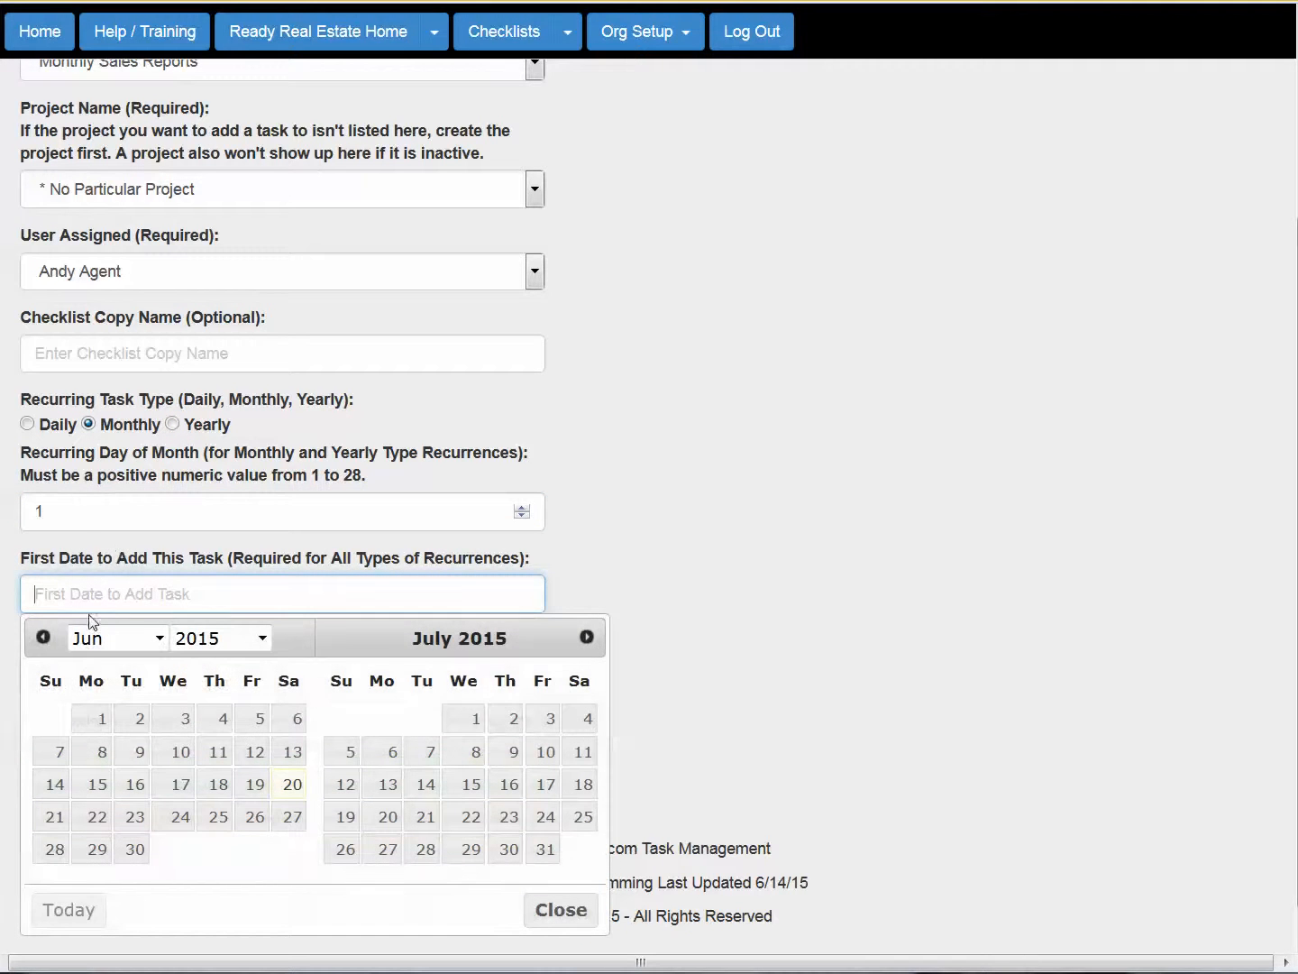
{"action": "left_click", "coordinate": [480, 715]}
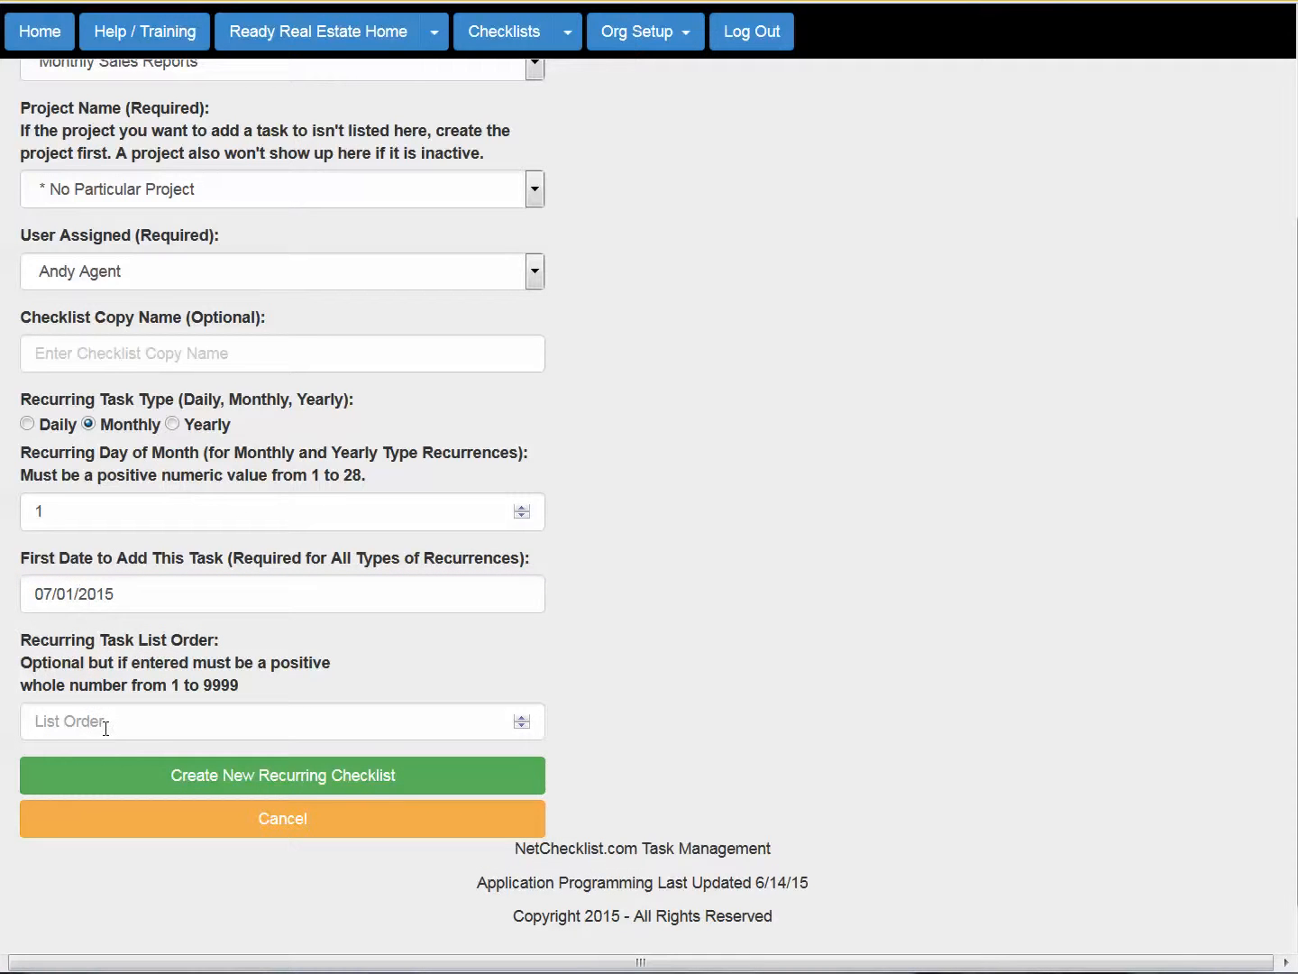
{"action": "left_click", "coordinate": [298, 779]}
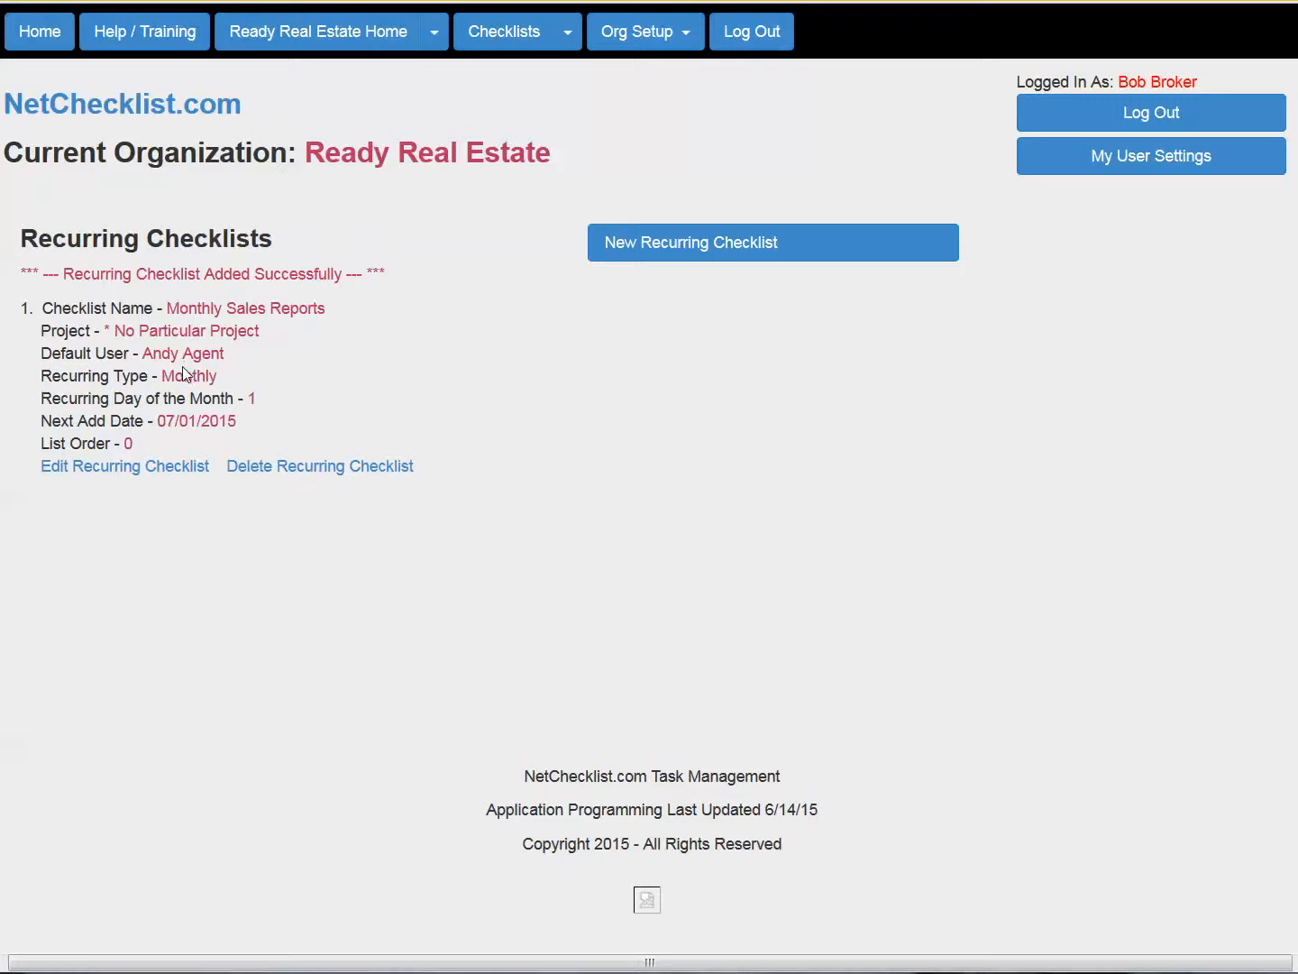
- Check the next add date, checklist name and project of the new recurring checklist
{"action": "left_click_drag", "start_coordinate": [159, 424], "coordinate": [238, 425]}
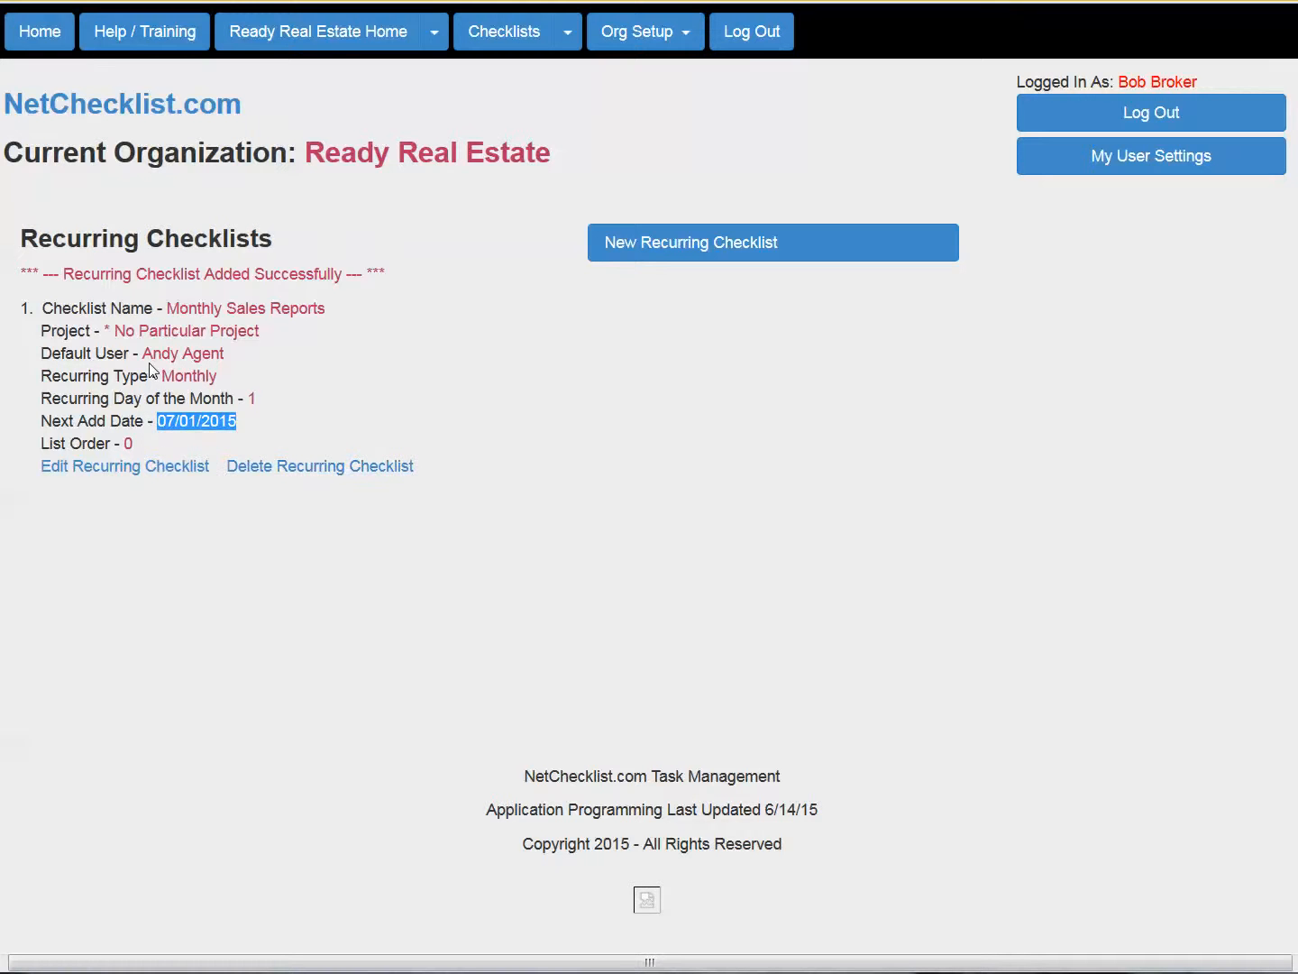
{"action": "left_click_drag", "start_coordinate": [167, 308], "coordinate": [324, 302]}
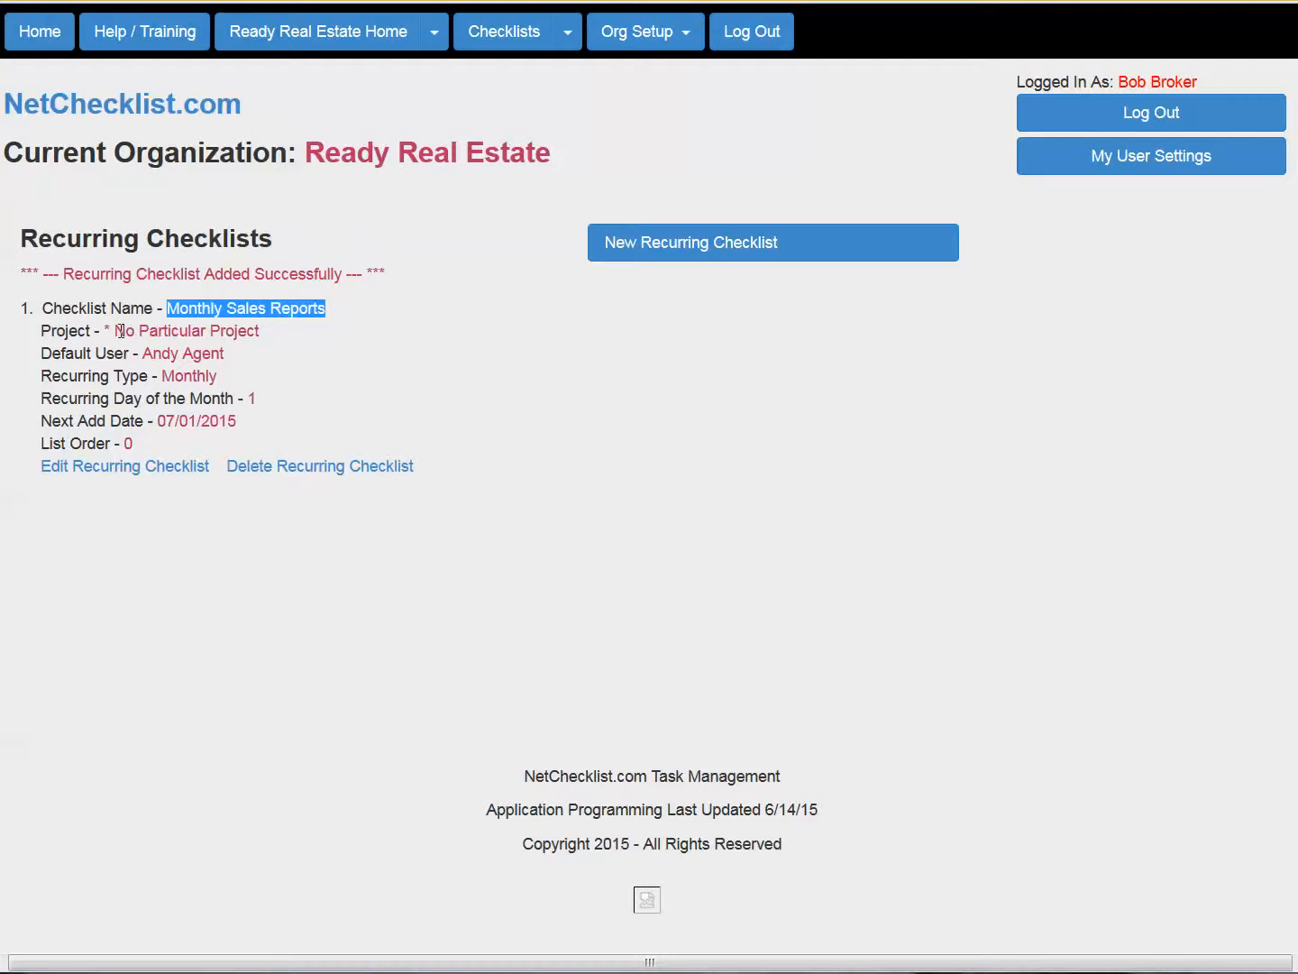
{"action": "left_click_drag", "start_coordinate": [116, 331], "coordinate": [339, 352]}
{"action": "left_click", "coordinate": [347, 369]}
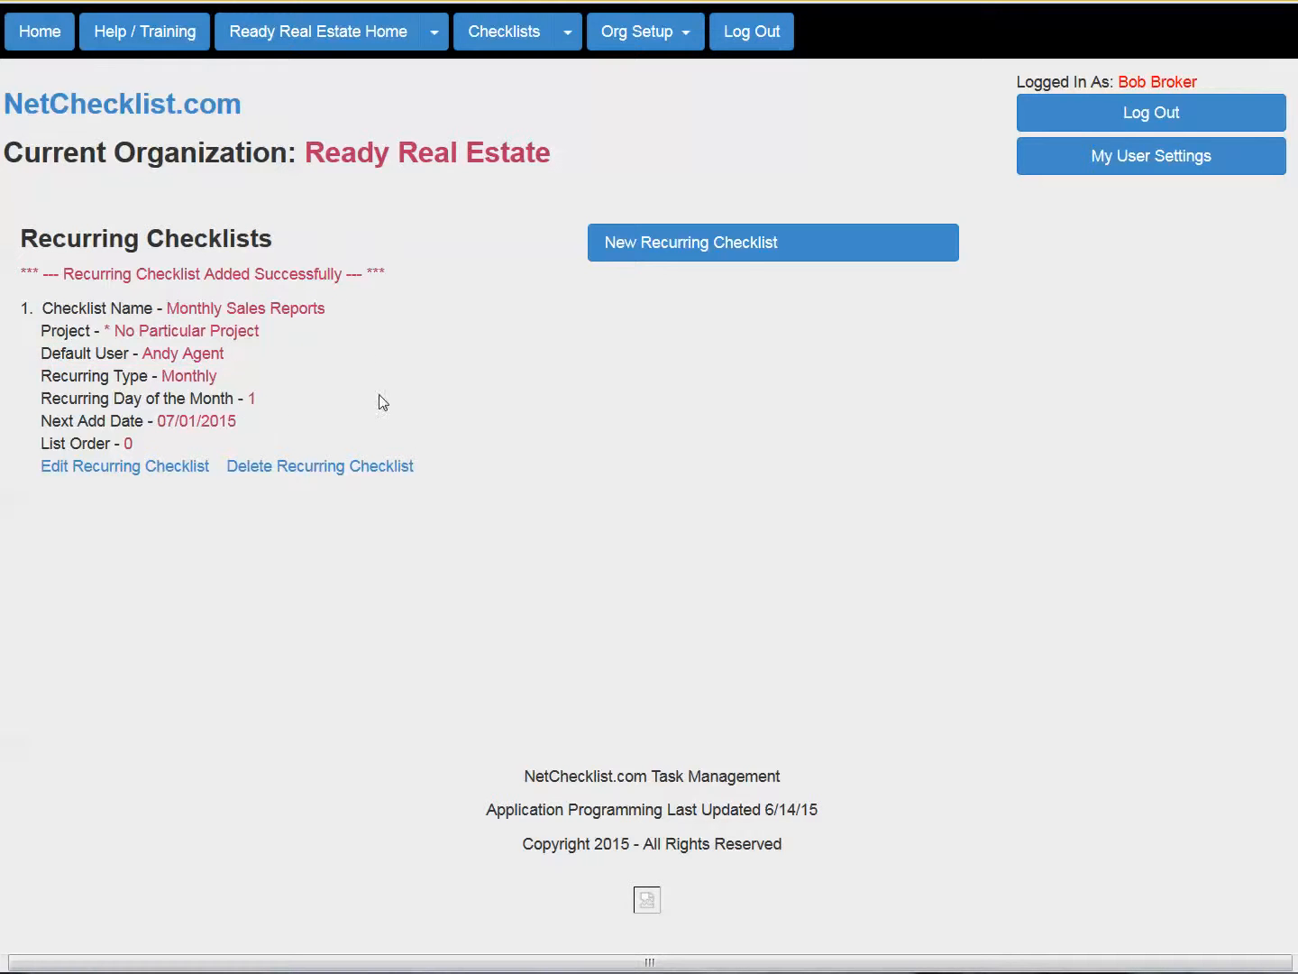
- Start another recurring checklist using Monthly Sales Reports and "* No Particular Project", assigned to the second listed agent
{"action": "left_click", "coordinate": [650, 249]}
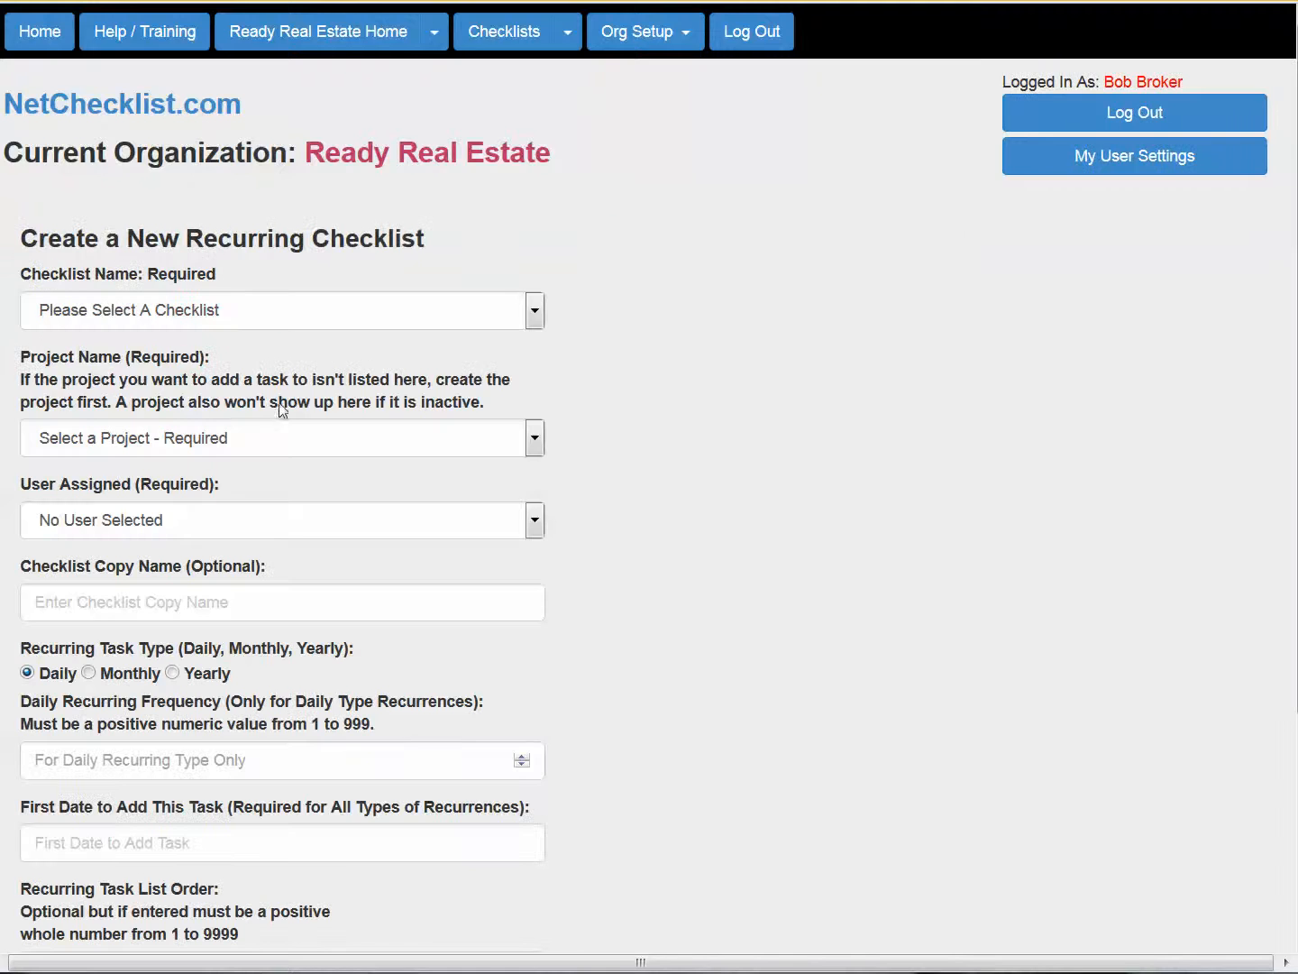
{"action": "left_click", "coordinate": [215, 323]}
{"action": "left_click", "coordinate": [155, 511]}
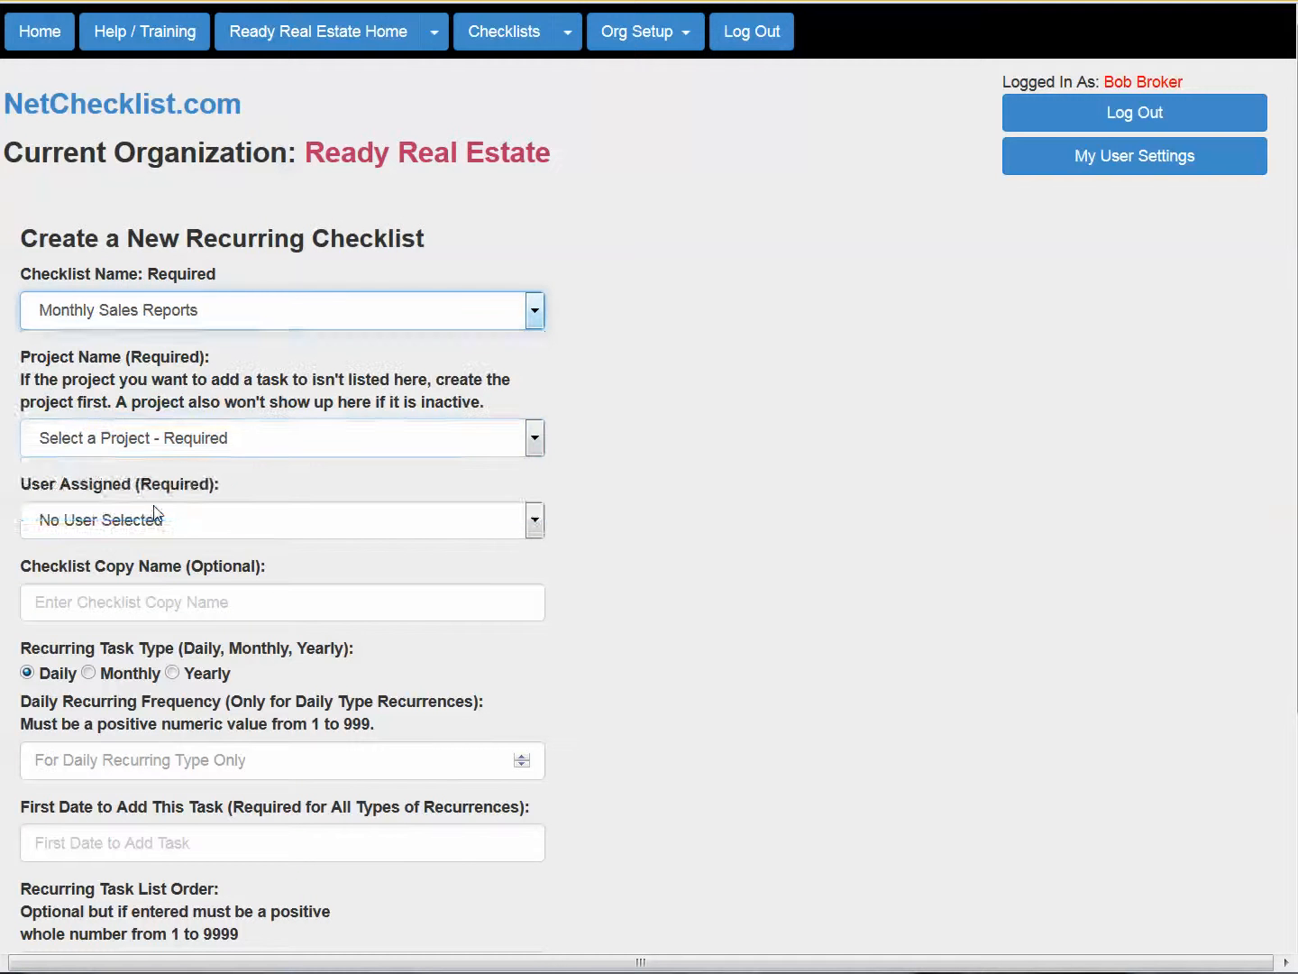
{"action": "left_click", "coordinate": [154, 446]}
{"action": "left_click", "coordinate": [153, 487]}
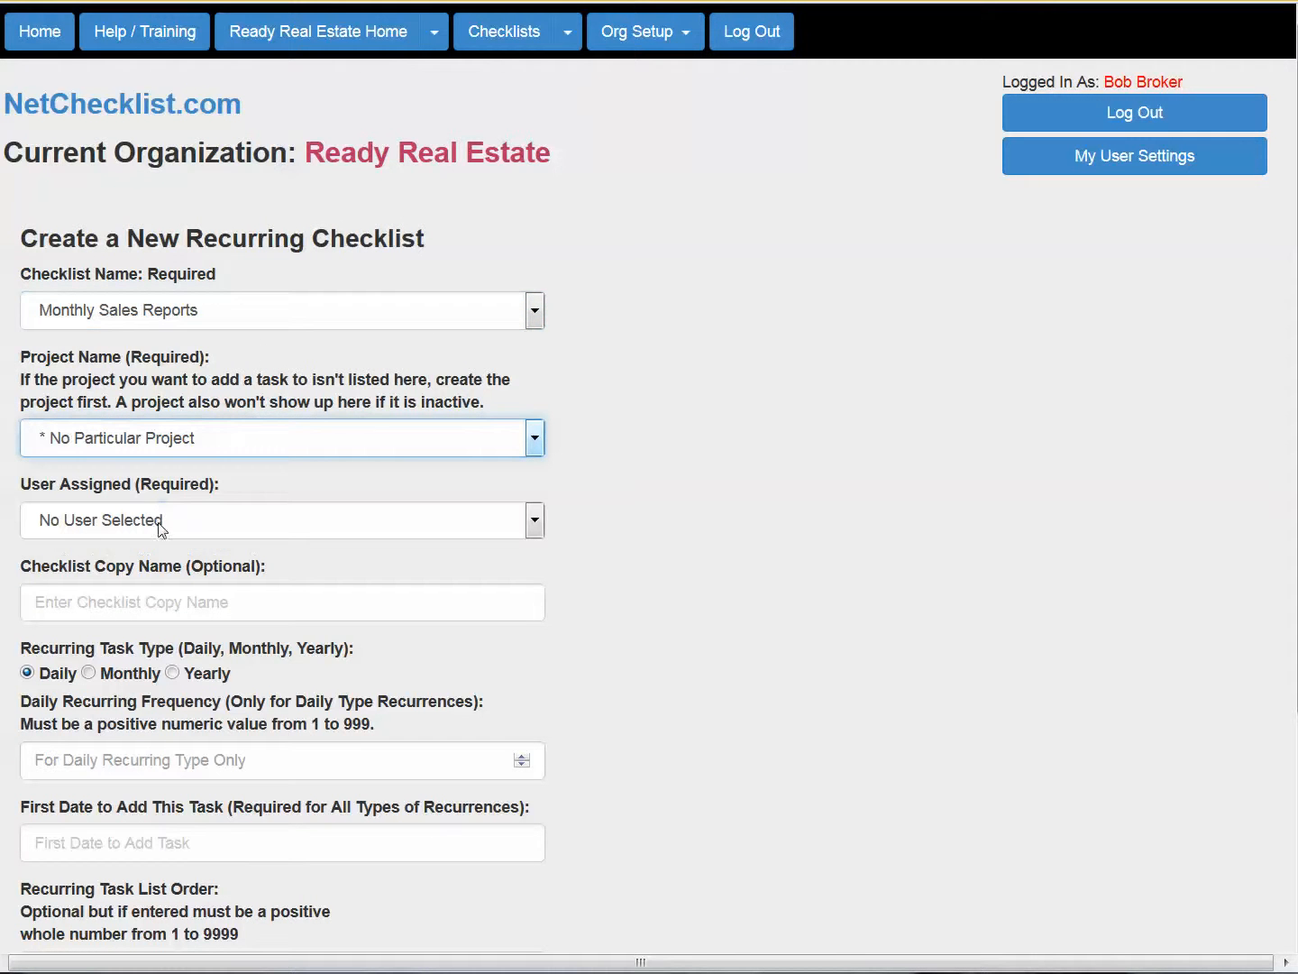
{"action": "left_click", "coordinate": [158, 523]}
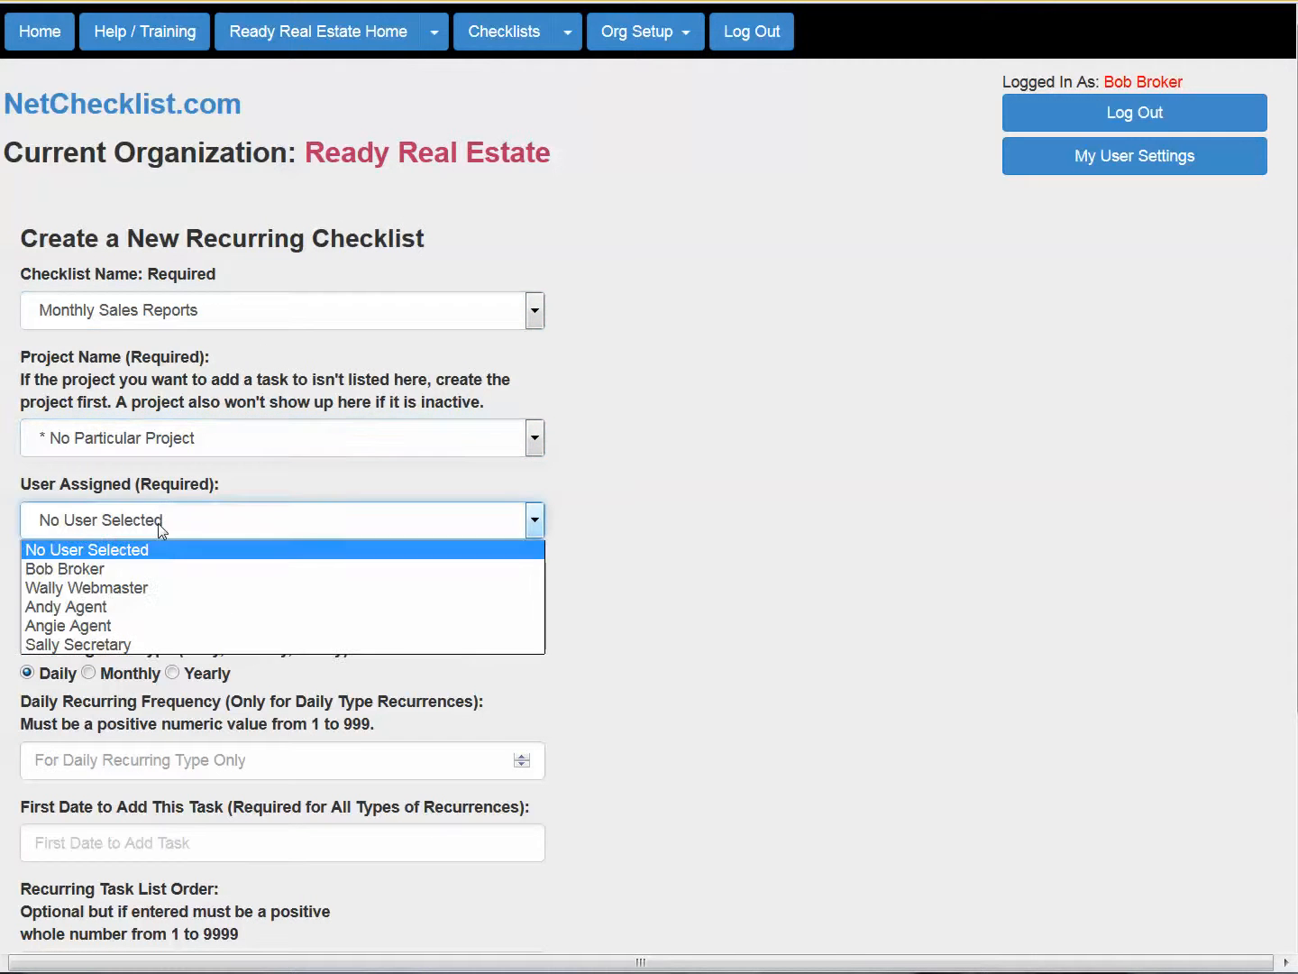
{"action": "left_click", "coordinate": [132, 625]}
- Make the second agent's checklist recur monthly on day 1, starting 07/01/2015, and create it
{"action": "scroll", "coordinate": [397, 736], "scroll_direction": "down", "scroll_amount": 2}
{"action": "scroll", "coordinate": [396, 739], "scroll_direction": "down", "scroll_amount": 1}
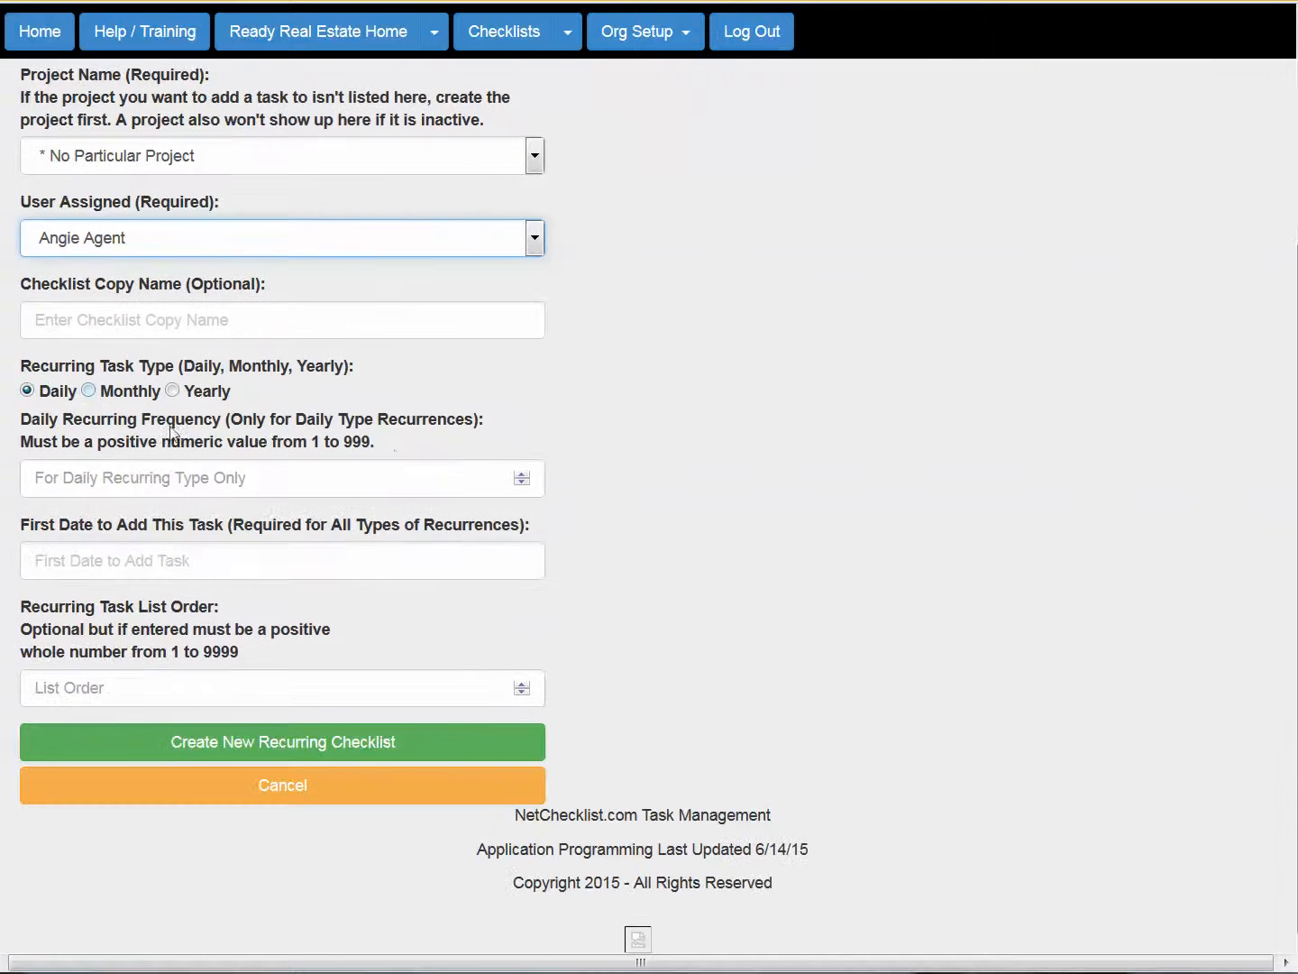
{"action": "left_click", "coordinate": [88, 390]}
{"action": "left_click", "coordinate": [122, 477]}
{"action": "type", "text": "1"}
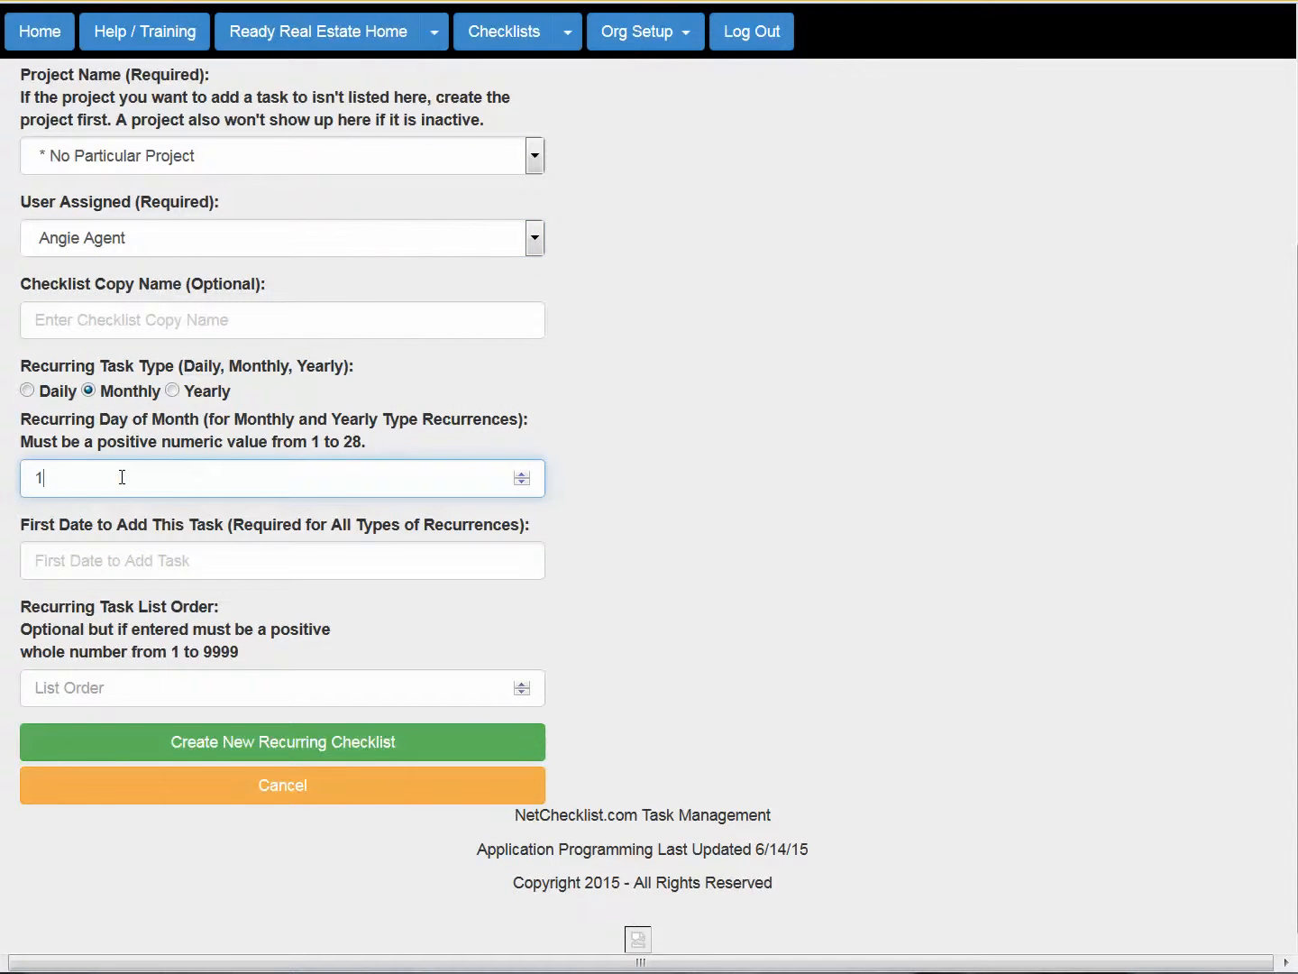
{"action": "key", "text": "Tab"}
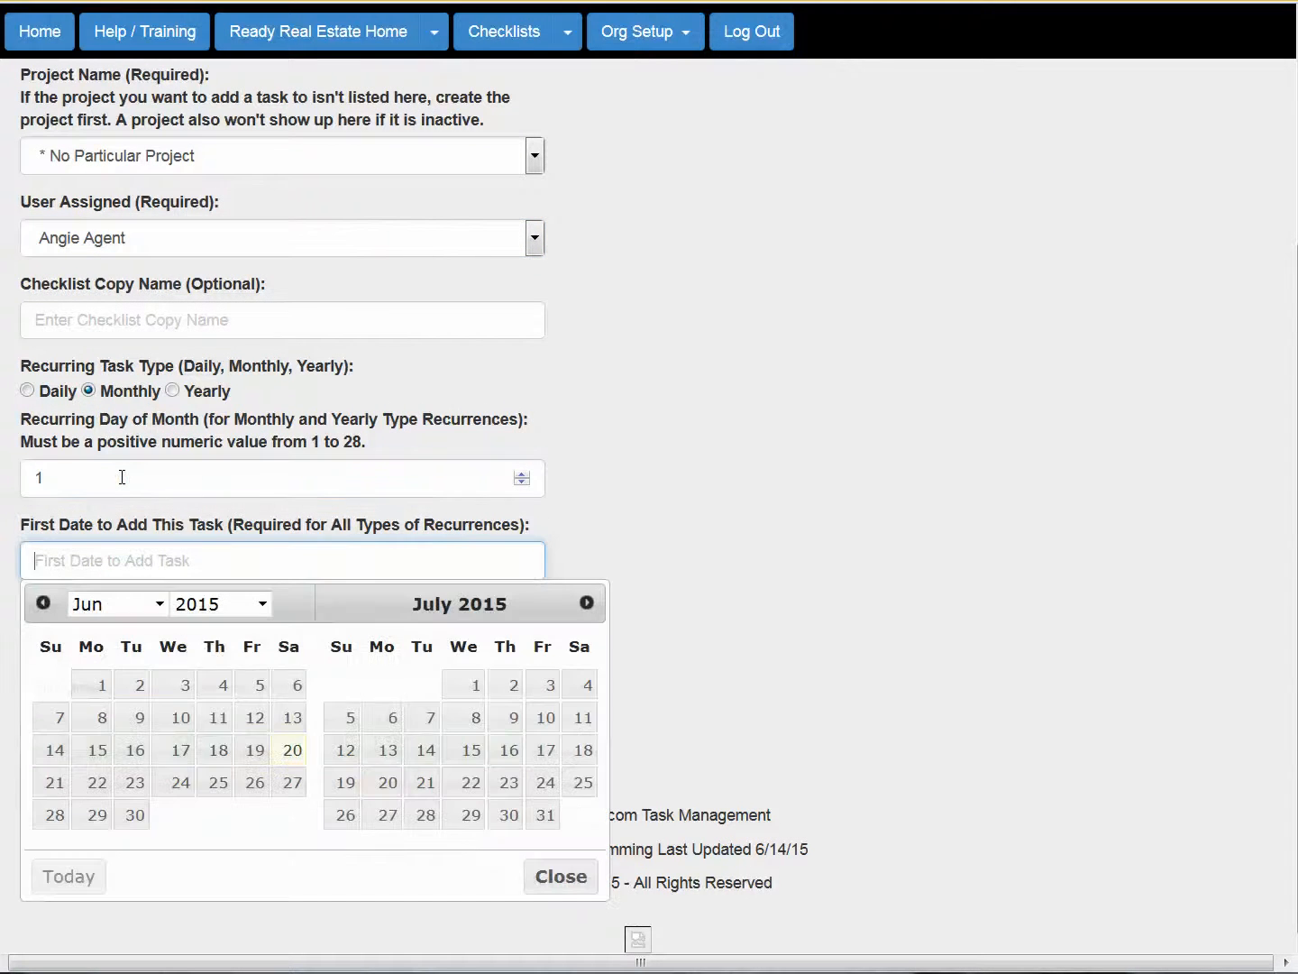
{"action": "left_click", "coordinate": [480, 687]}
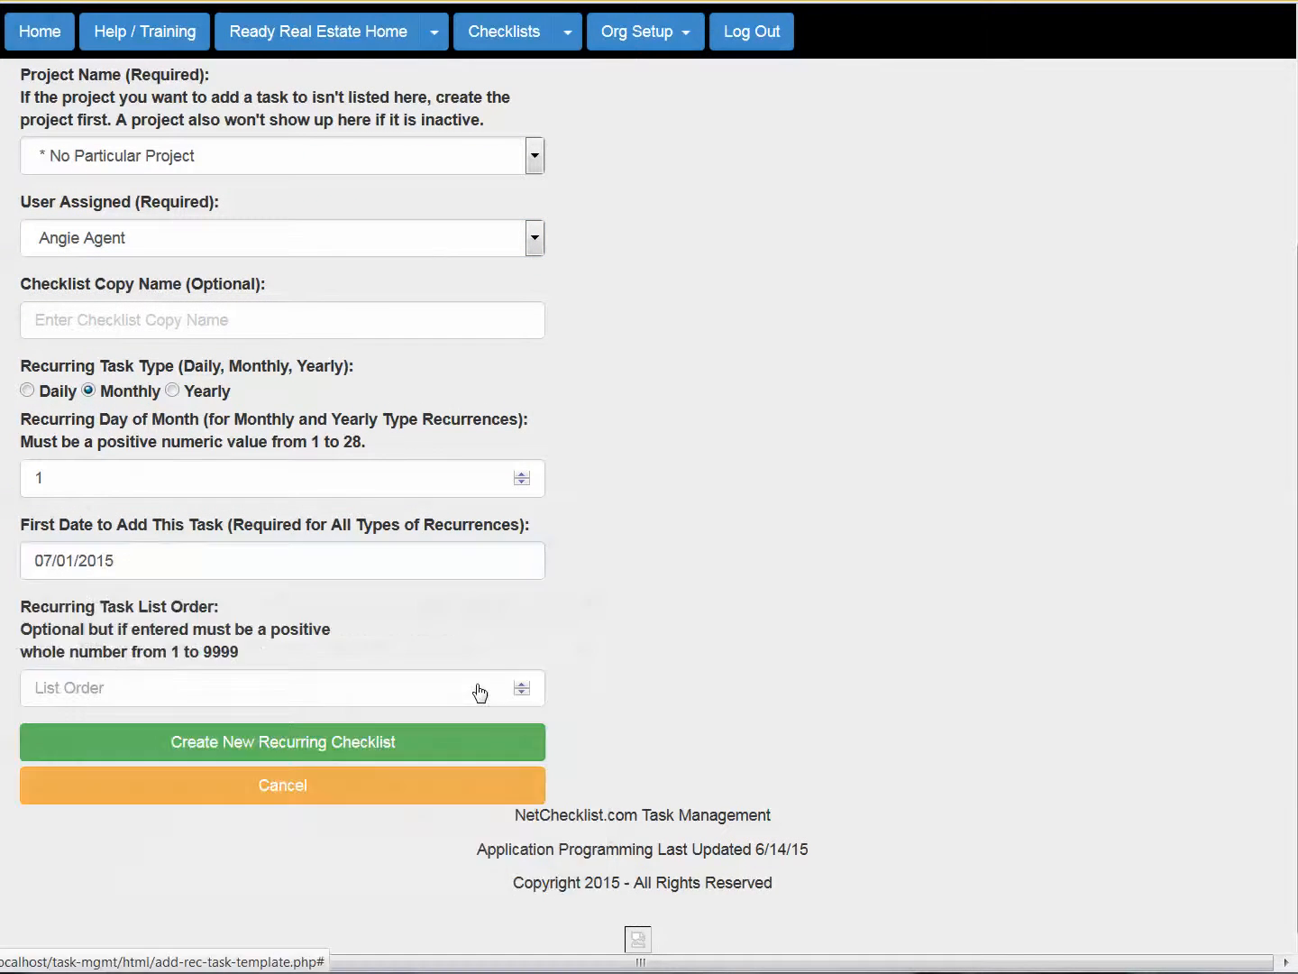
{"action": "left_click", "coordinate": [279, 760]}
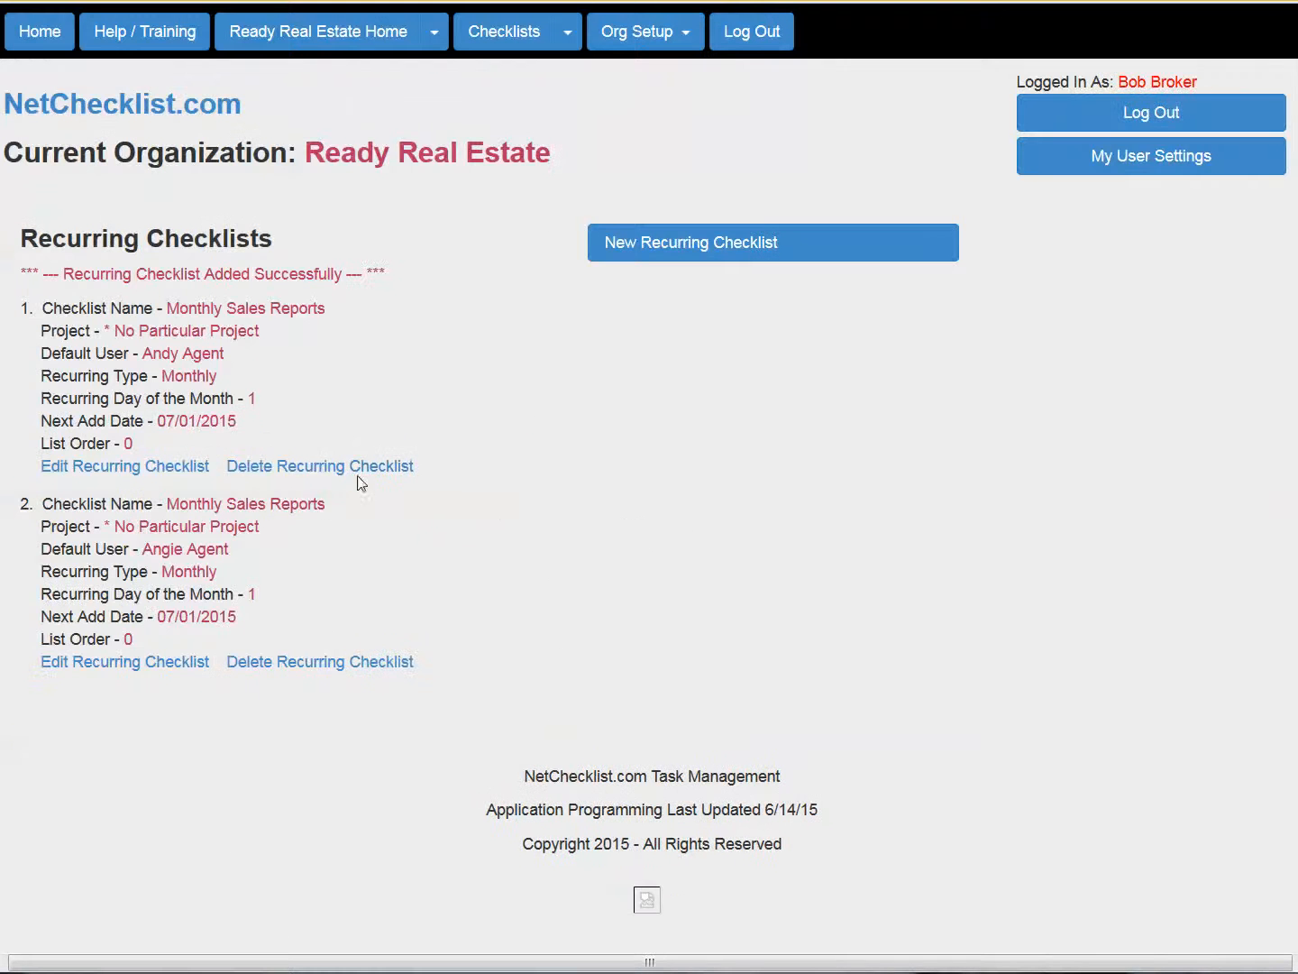
- Compare the default users of the two Monthly Sales Reports recurring checklists
{"action": "left_click_drag", "start_coordinate": [149, 550], "coordinate": [237, 559]}
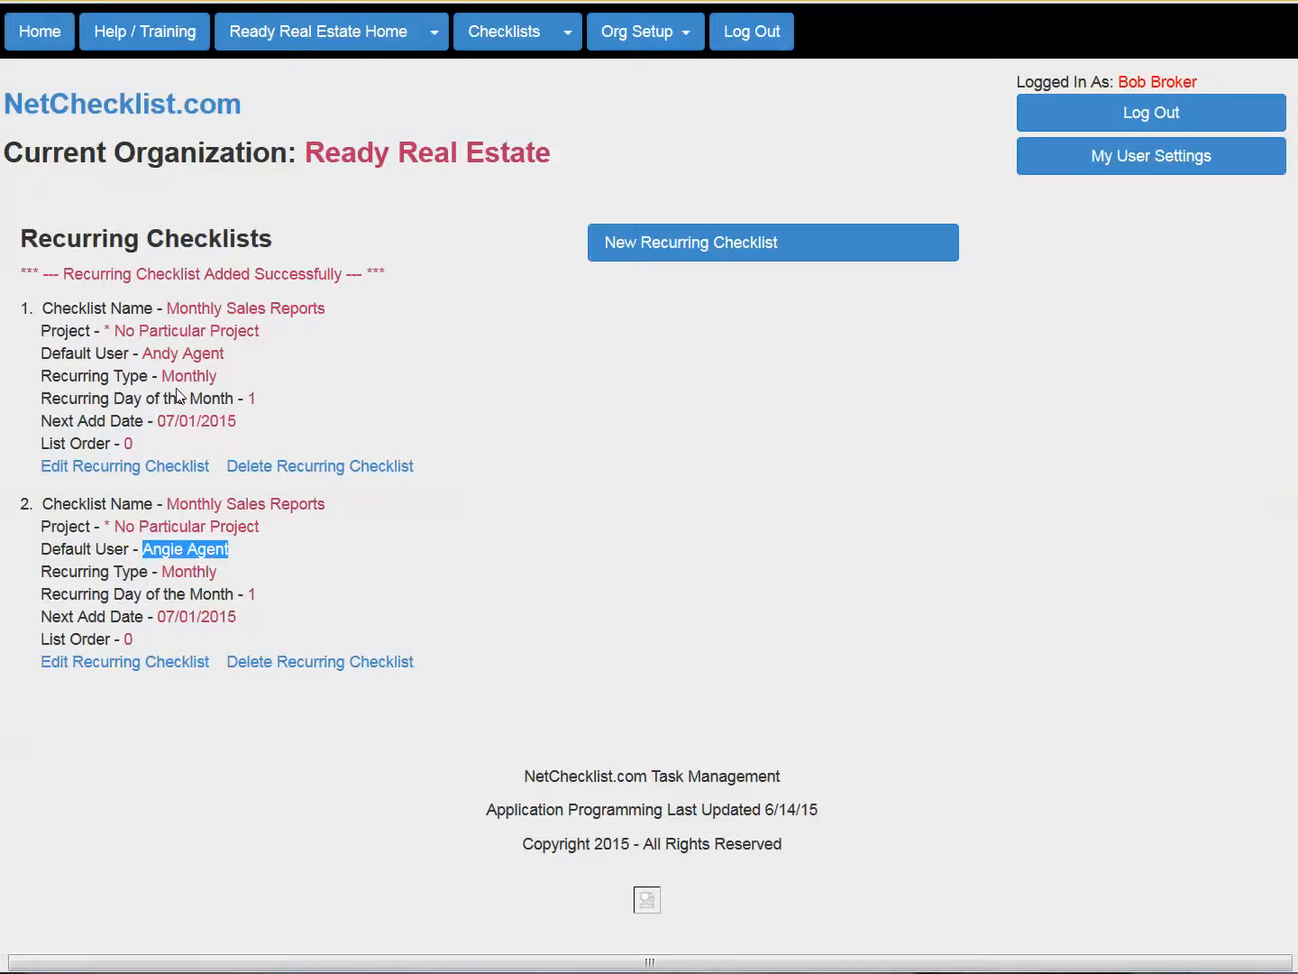
{"action": "left_click", "coordinate": [151, 353]}
{"action": "left_click_drag", "start_coordinate": [150, 353], "coordinate": [224, 353]}
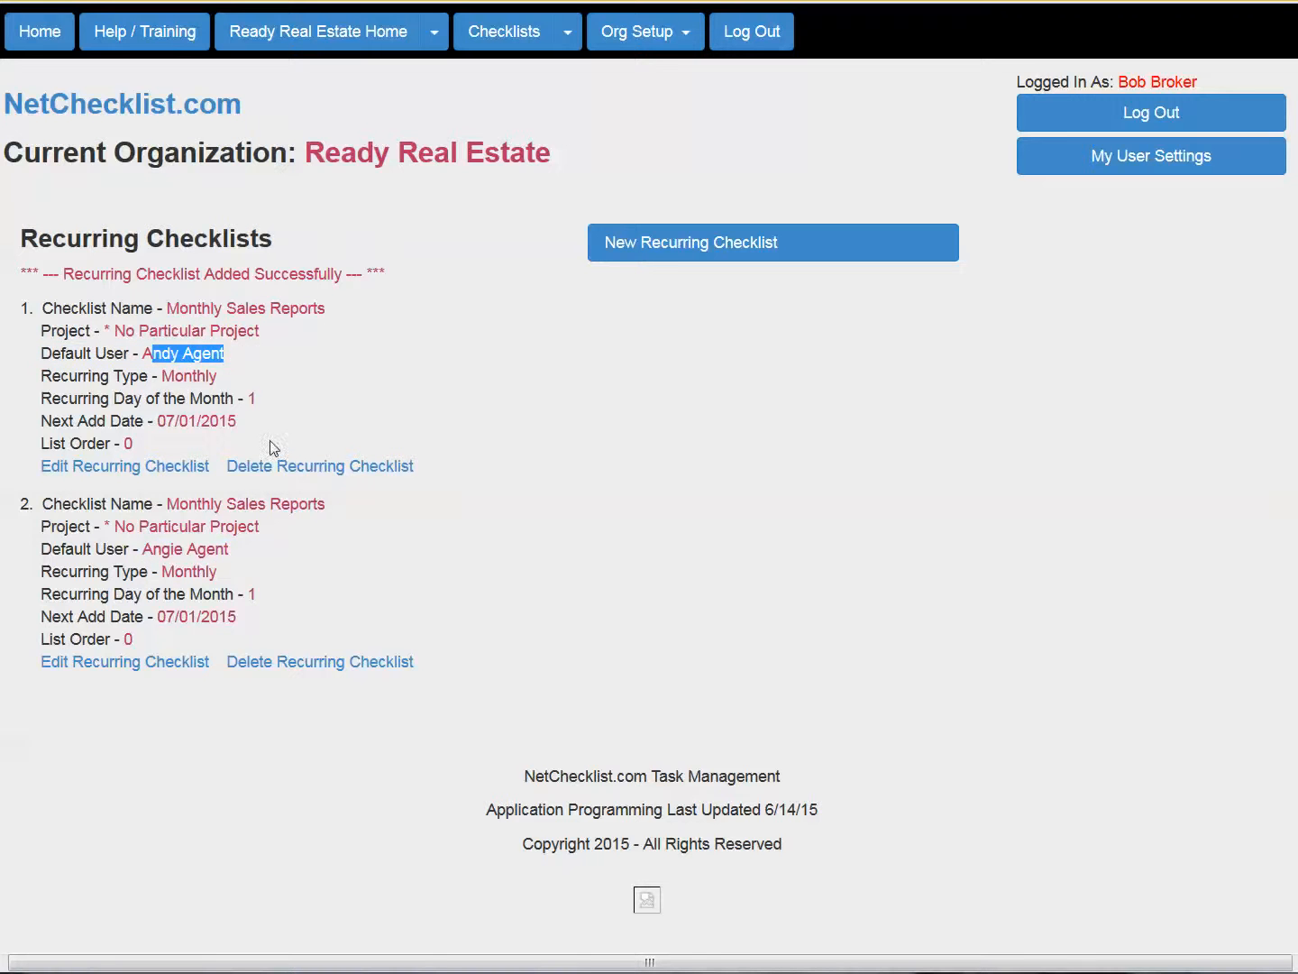
- Open the first Monthly Sales Reports recurring checklist for editing, inspect its optional Checklist Copy Name field, and leave without saving changes
{"action": "left_click_drag", "start_coordinate": [144, 548], "coordinate": [230, 550]}
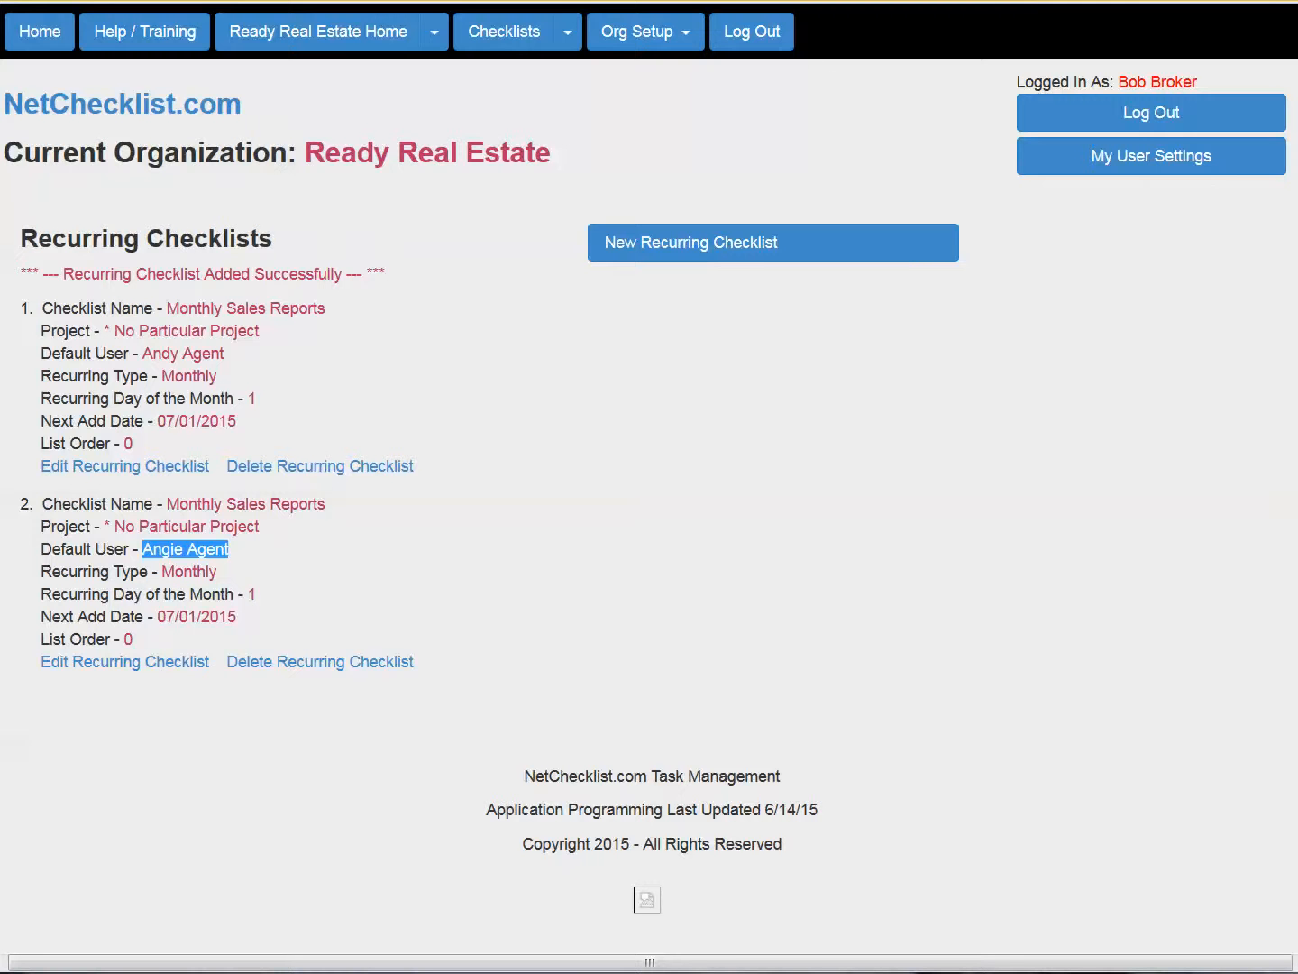
{"action": "left_click", "coordinate": [140, 467]}
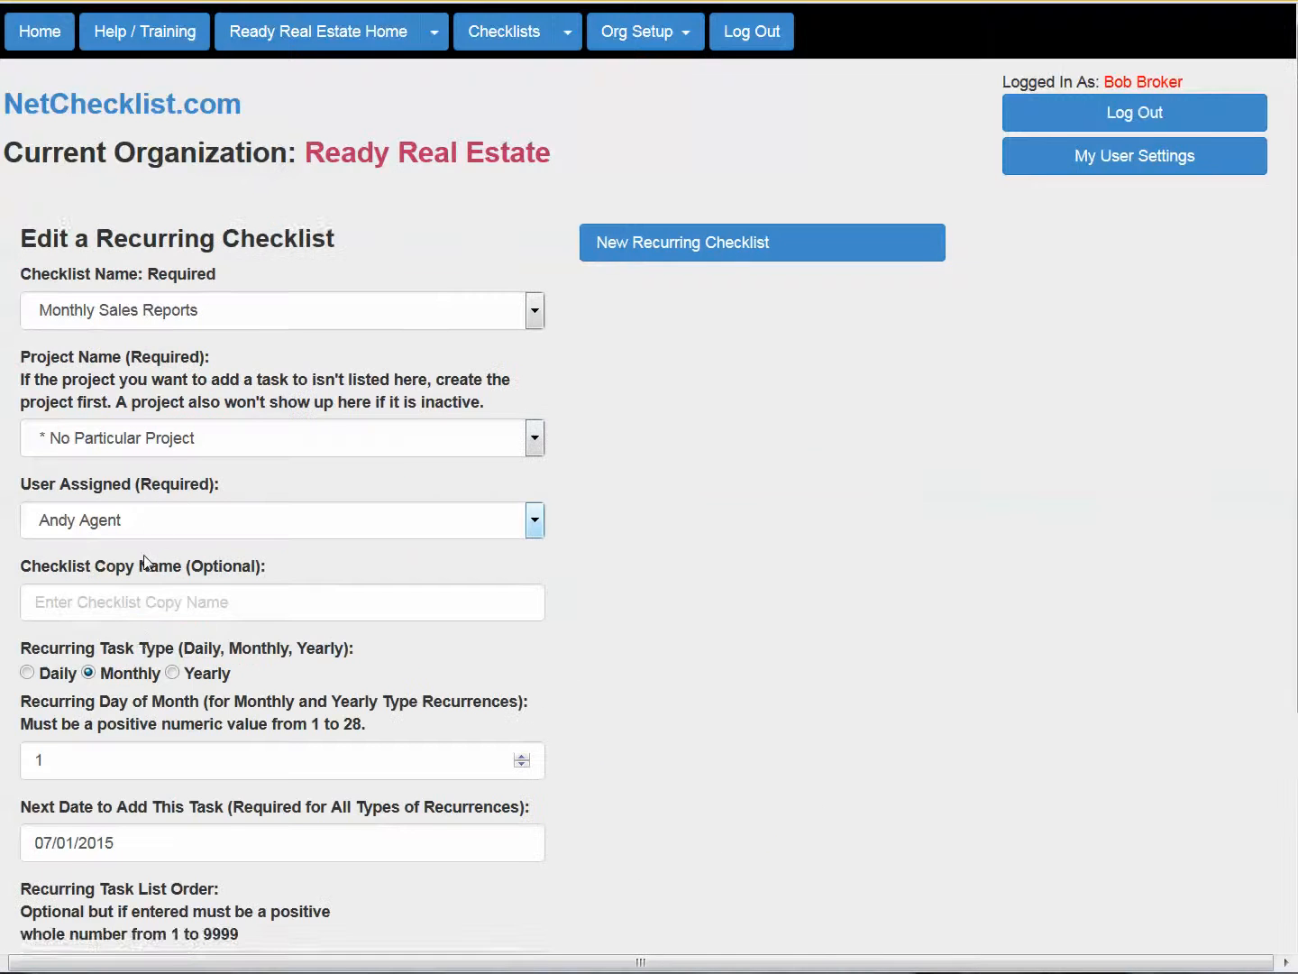
{"action": "scroll", "coordinate": [126, 491], "scroll_direction": "down", "scroll_amount": 3}
{"action": "left_click", "coordinate": [88, 353]}
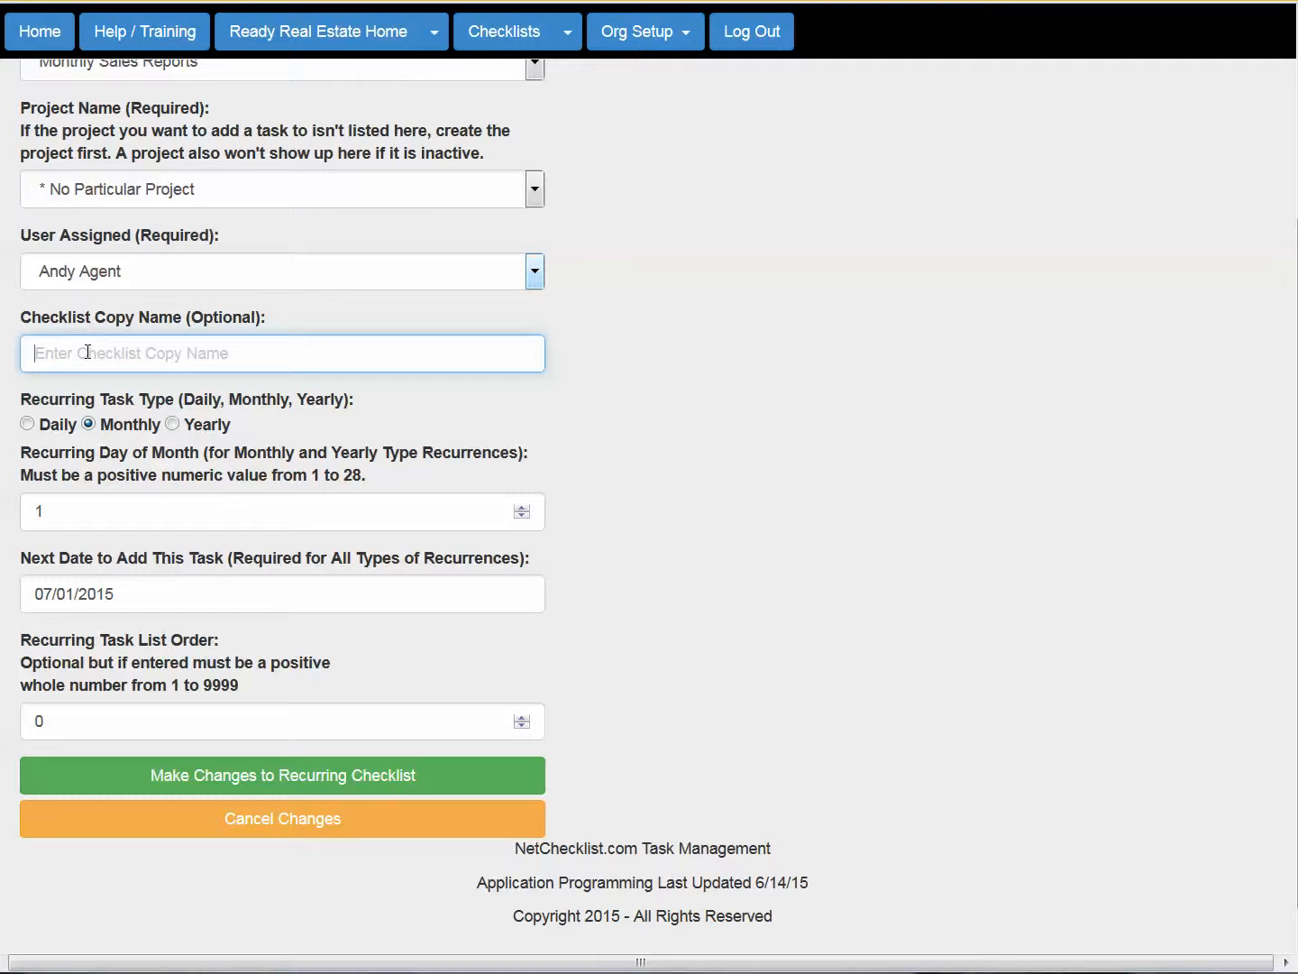
{"action": "scroll", "coordinate": [588, 440], "scroll_direction": "up", "scroll_amount": 3}
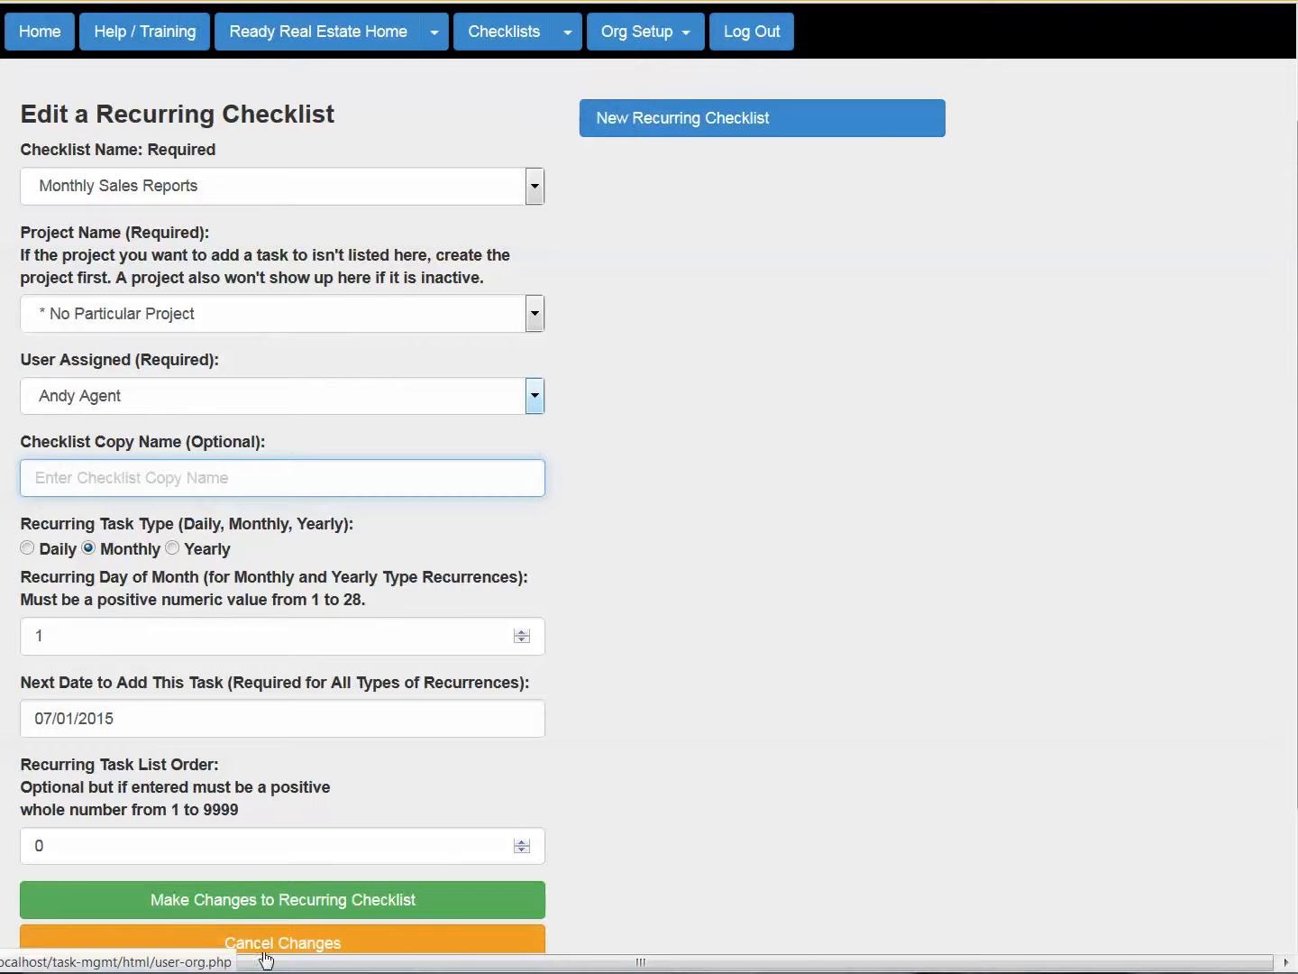
{"action": "scroll", "coordinate": [788, 811], "scroll_direction": "down", "scroll_amount": 2}
{"action": "left_click", "coordinate": [284, 786]}
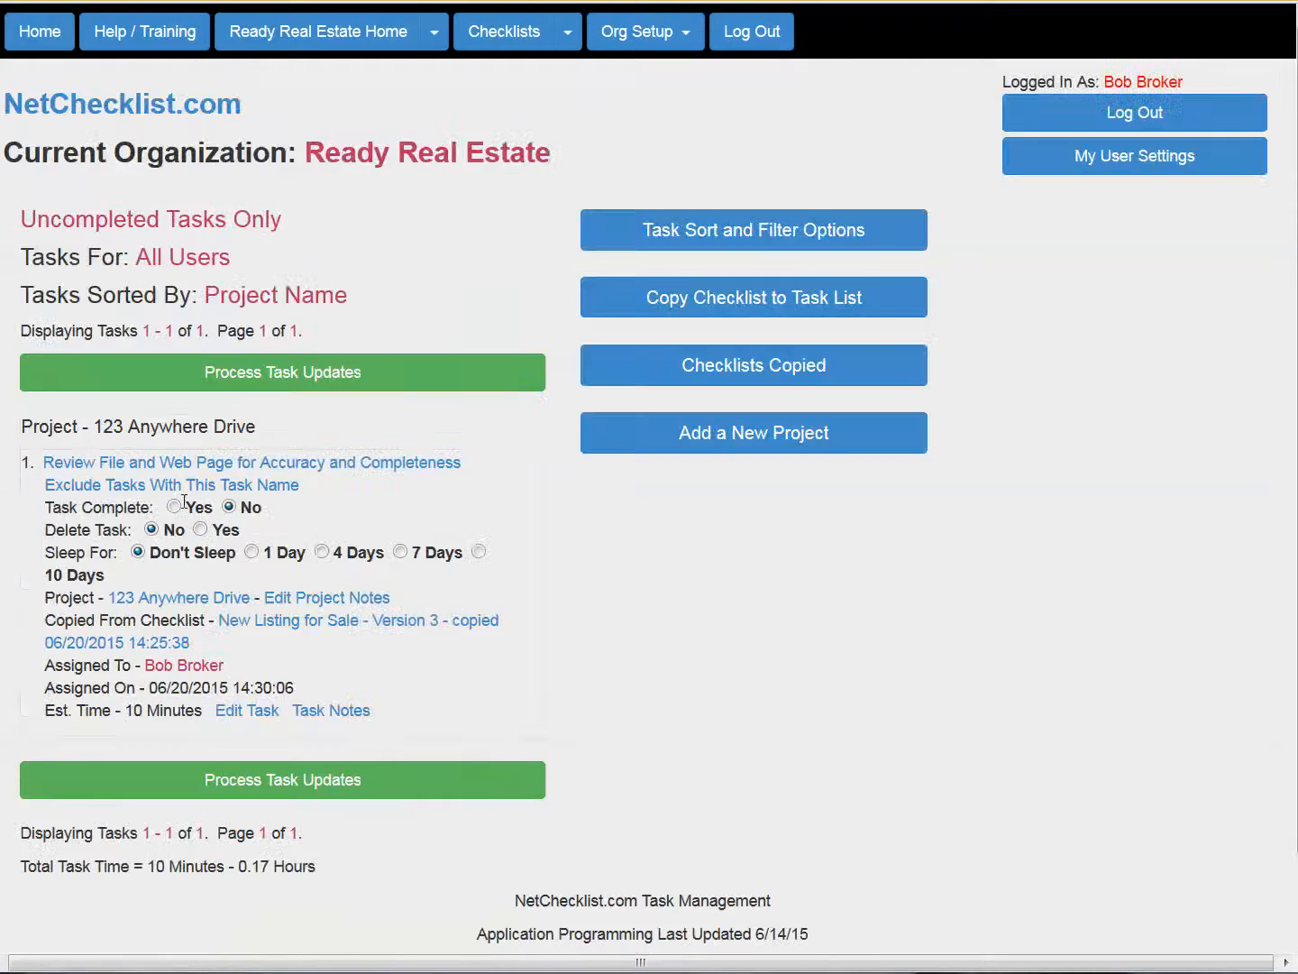
- Reopen the recurring checklists list and review the checklist names, projects and default users of both entries
{"action": "left_click", "coordinate": [568, 41]}
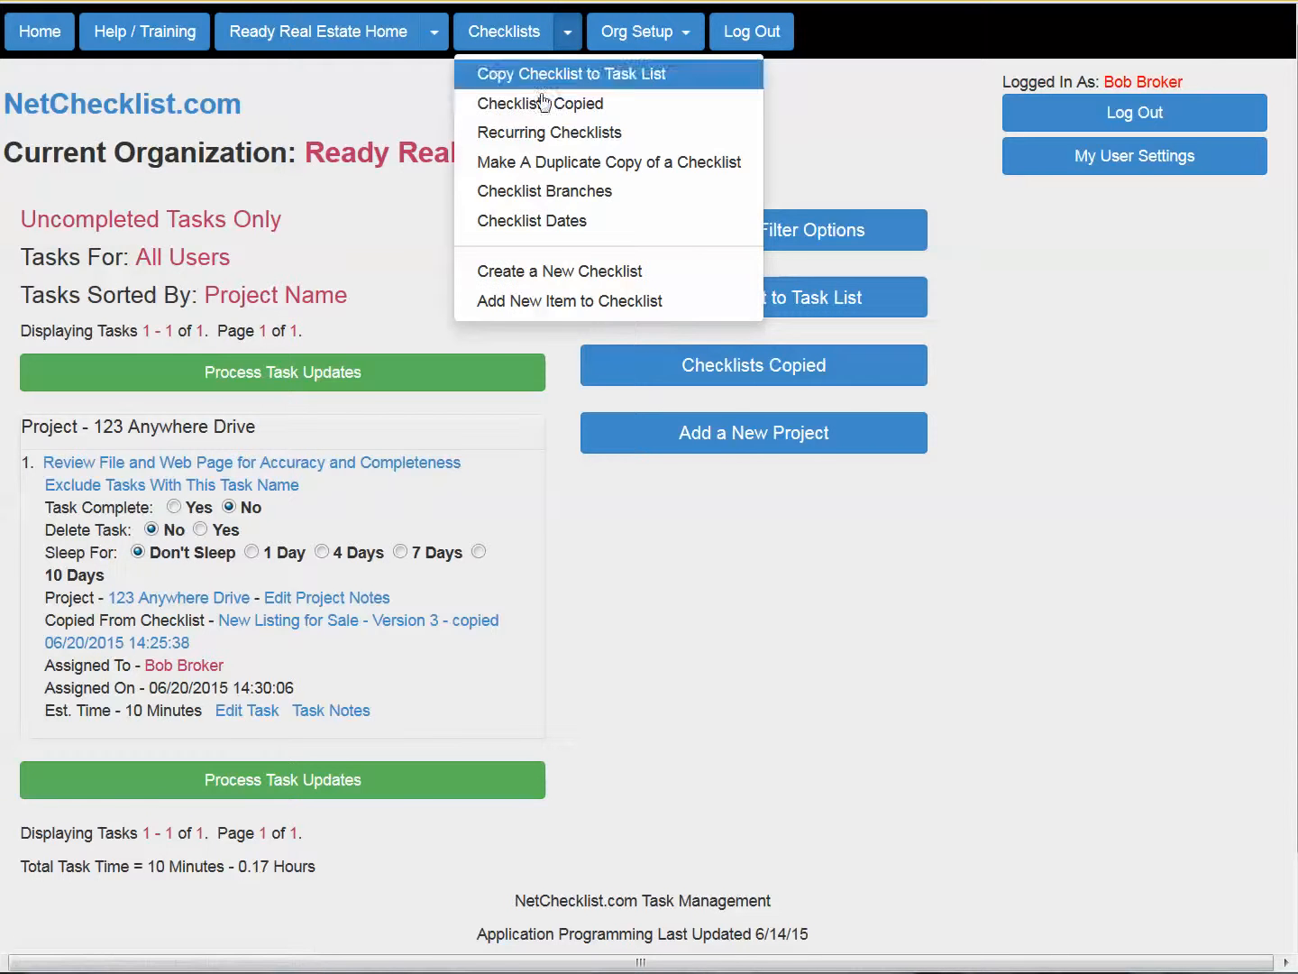
{"action": "left_click", "coordinate": [563, 129]}
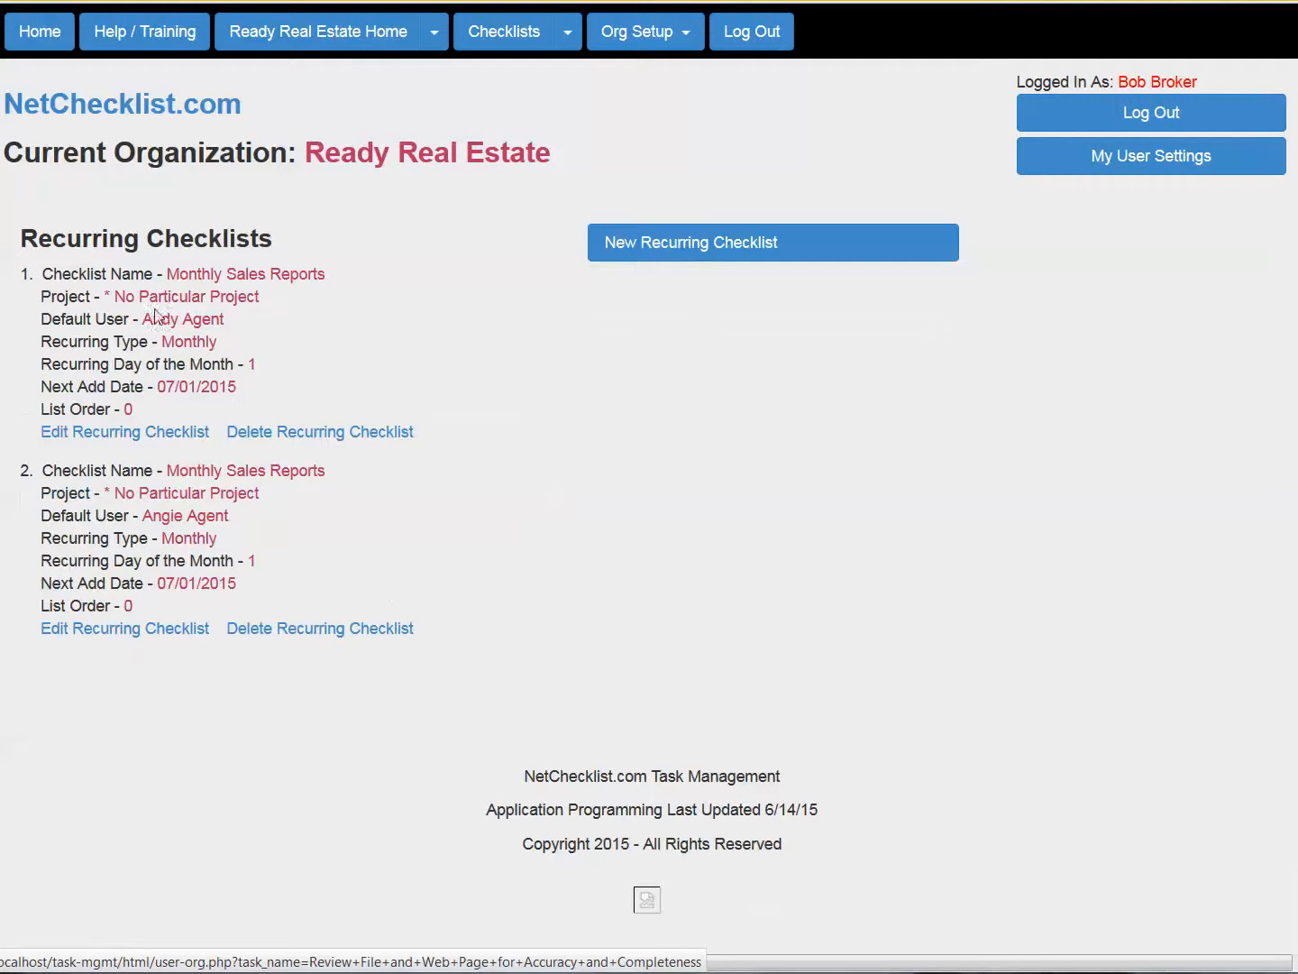
{"action": "left_click_drag", "start_coordinate": [168, 274], "coordinate": [523, 319]}
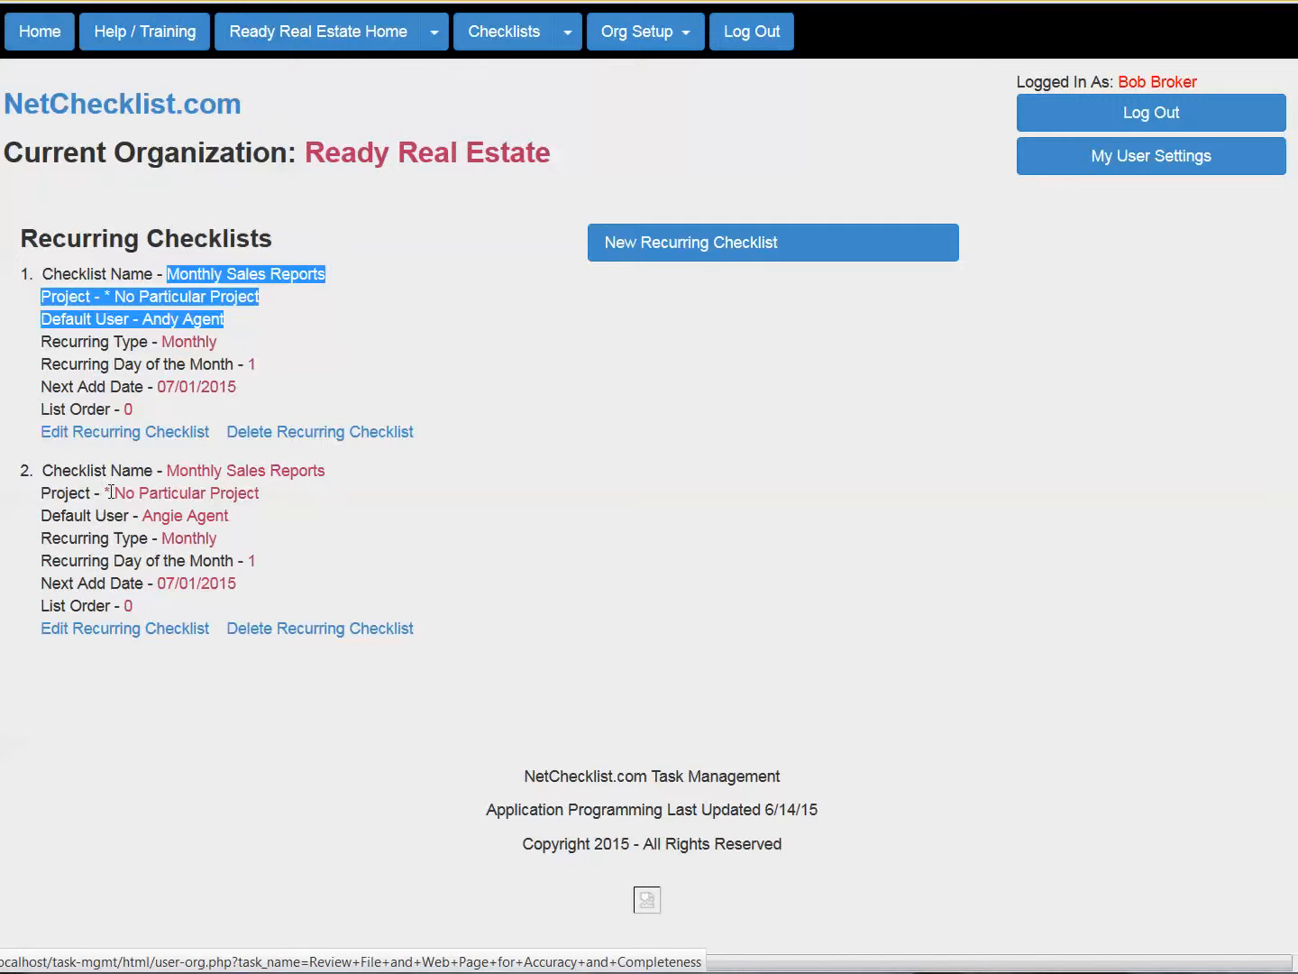
{"action": "left_click_drag", "start_coordinate": [111, 491], "coordinate": [330, 498]}
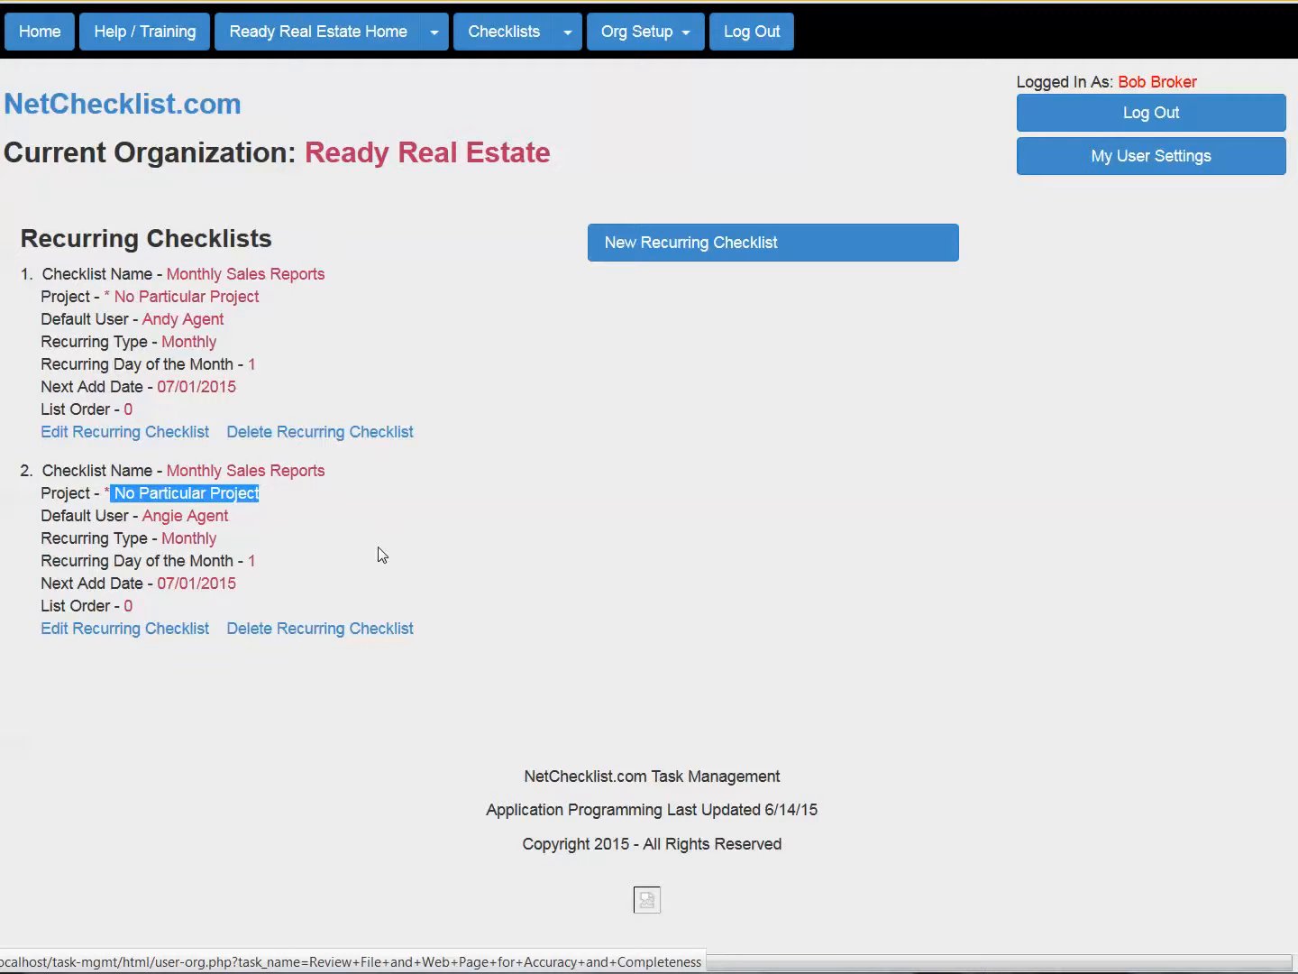
{"action": "left_click", "coordinate": [307, 527]}
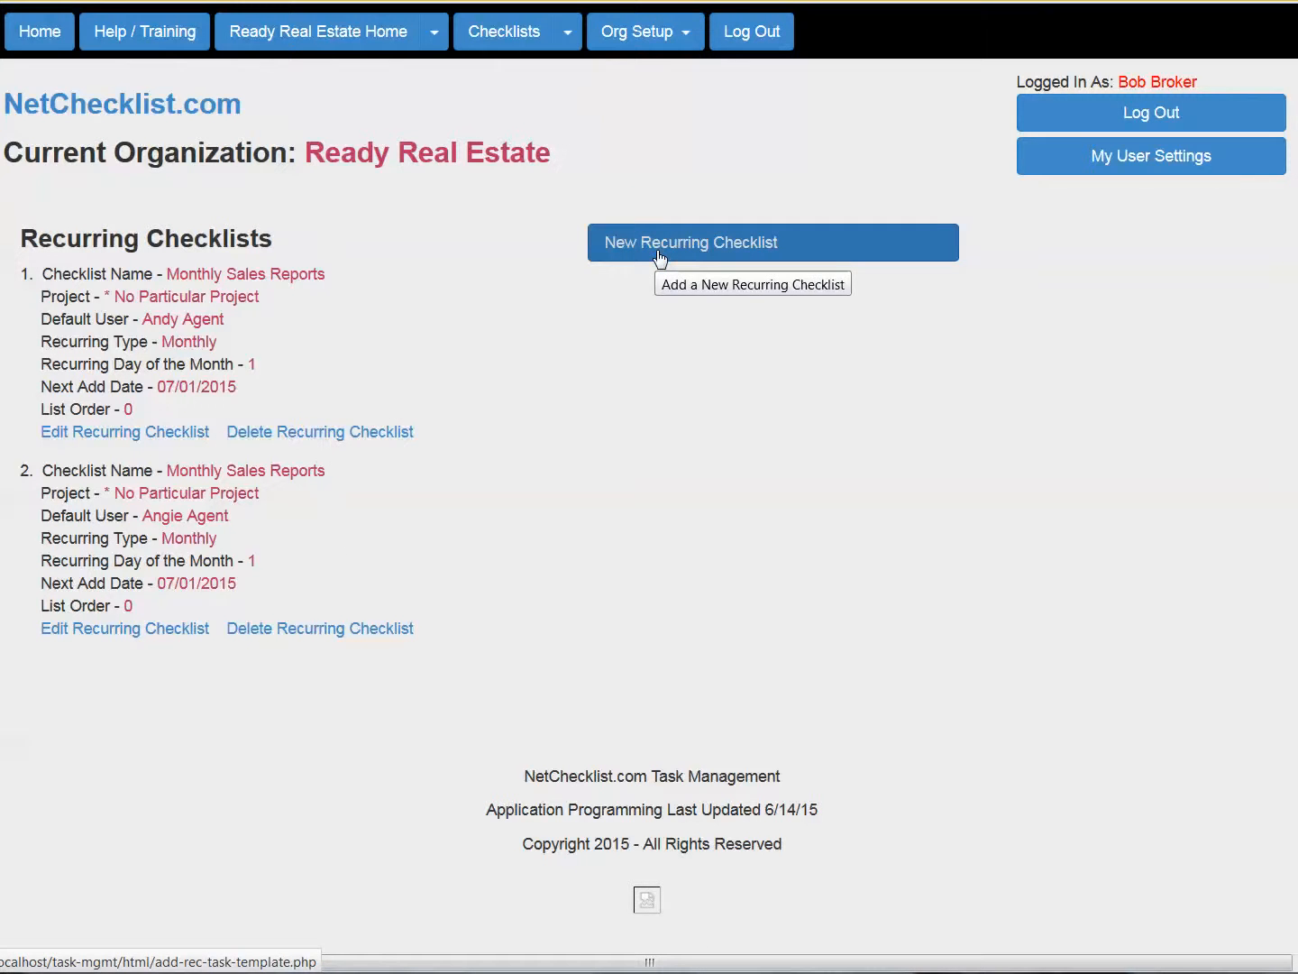
- View the existing checklist branch for the Expiring Listing checklist
{"action": "left_click", "coordinate": [568, 29]}
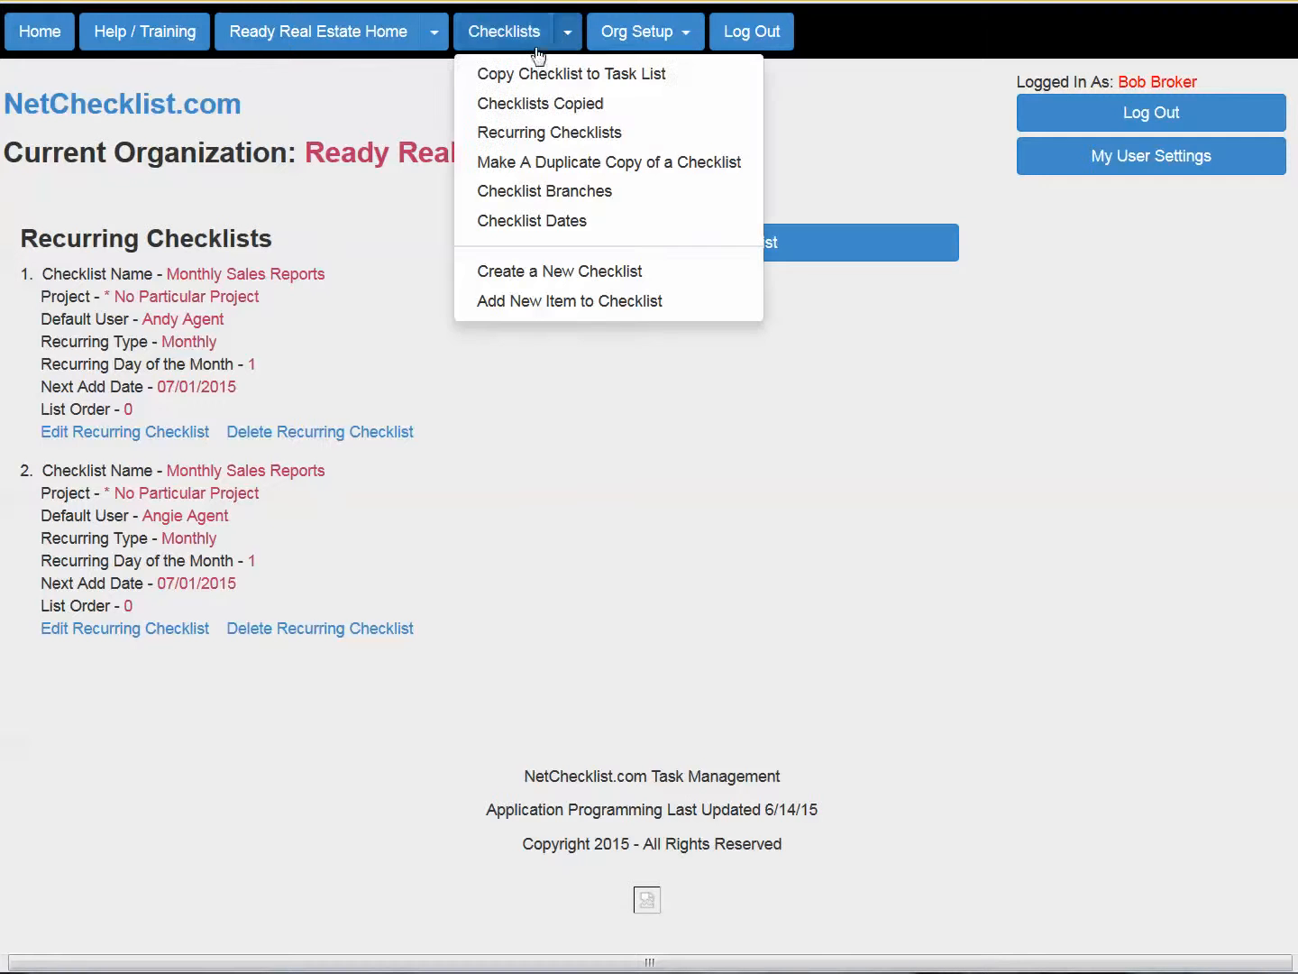
{"action": "left_click", "coordinate": [518, 192]}
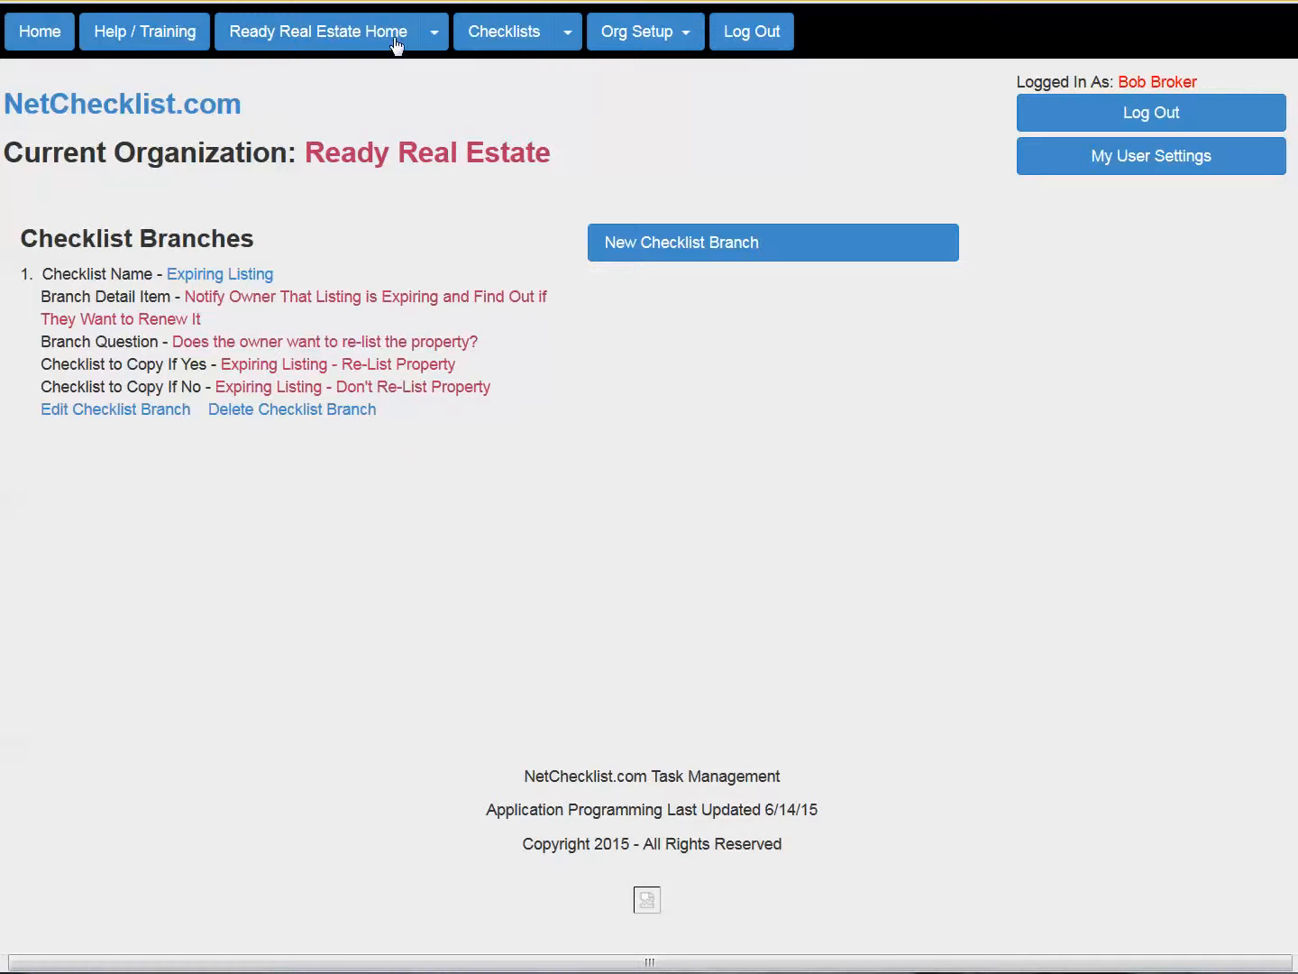
- Inspect the Delay Days setting of the Prepare Listing Paperwork item in New Listing for Sale - Version 1, and view the task classes
{"action": "left_click", "coordinate": [522, 34]}
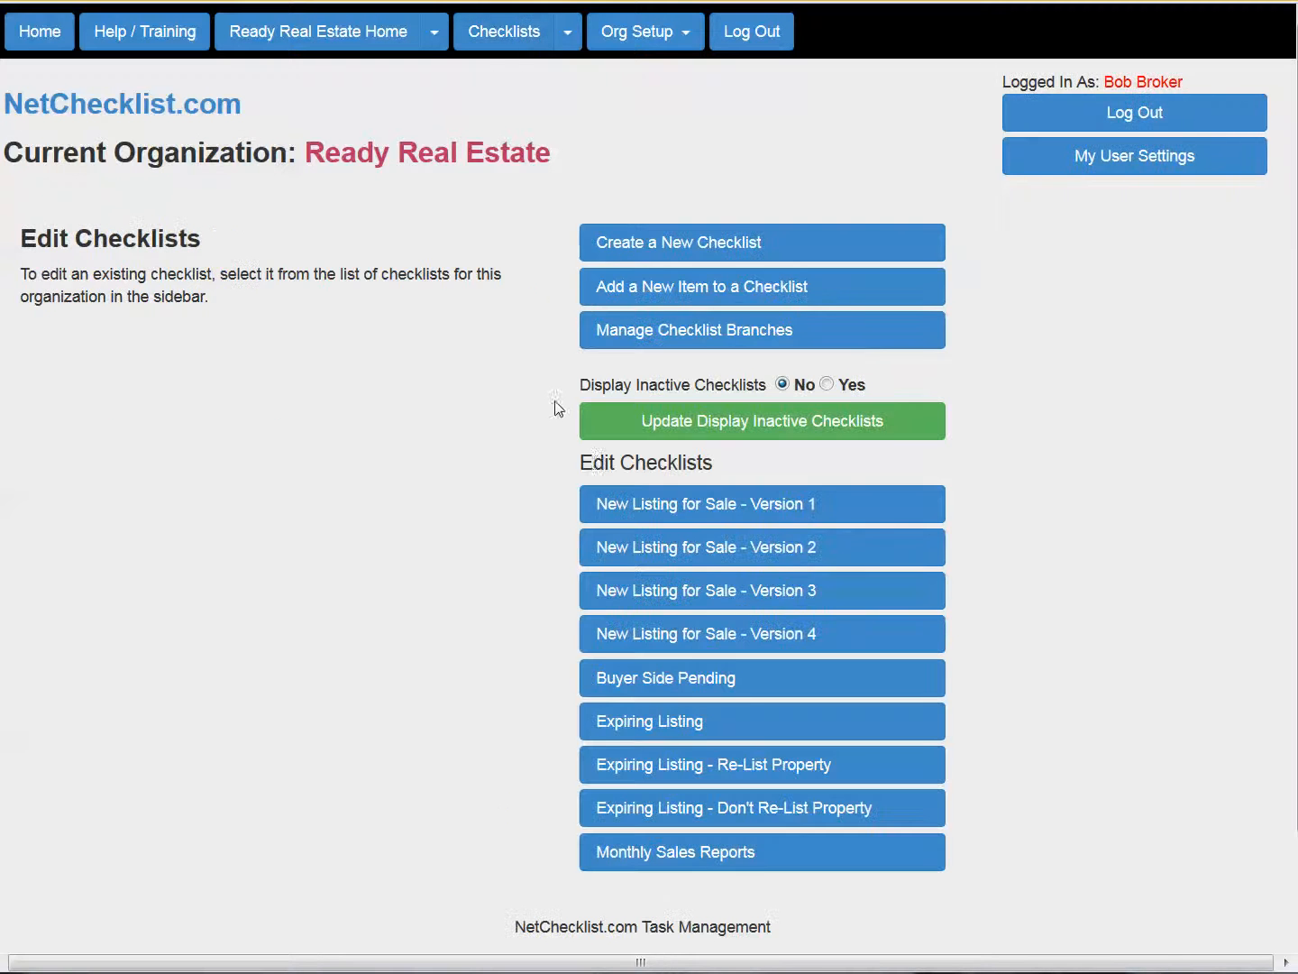
{"action": "left_click", "coordinate": [643, 503]}
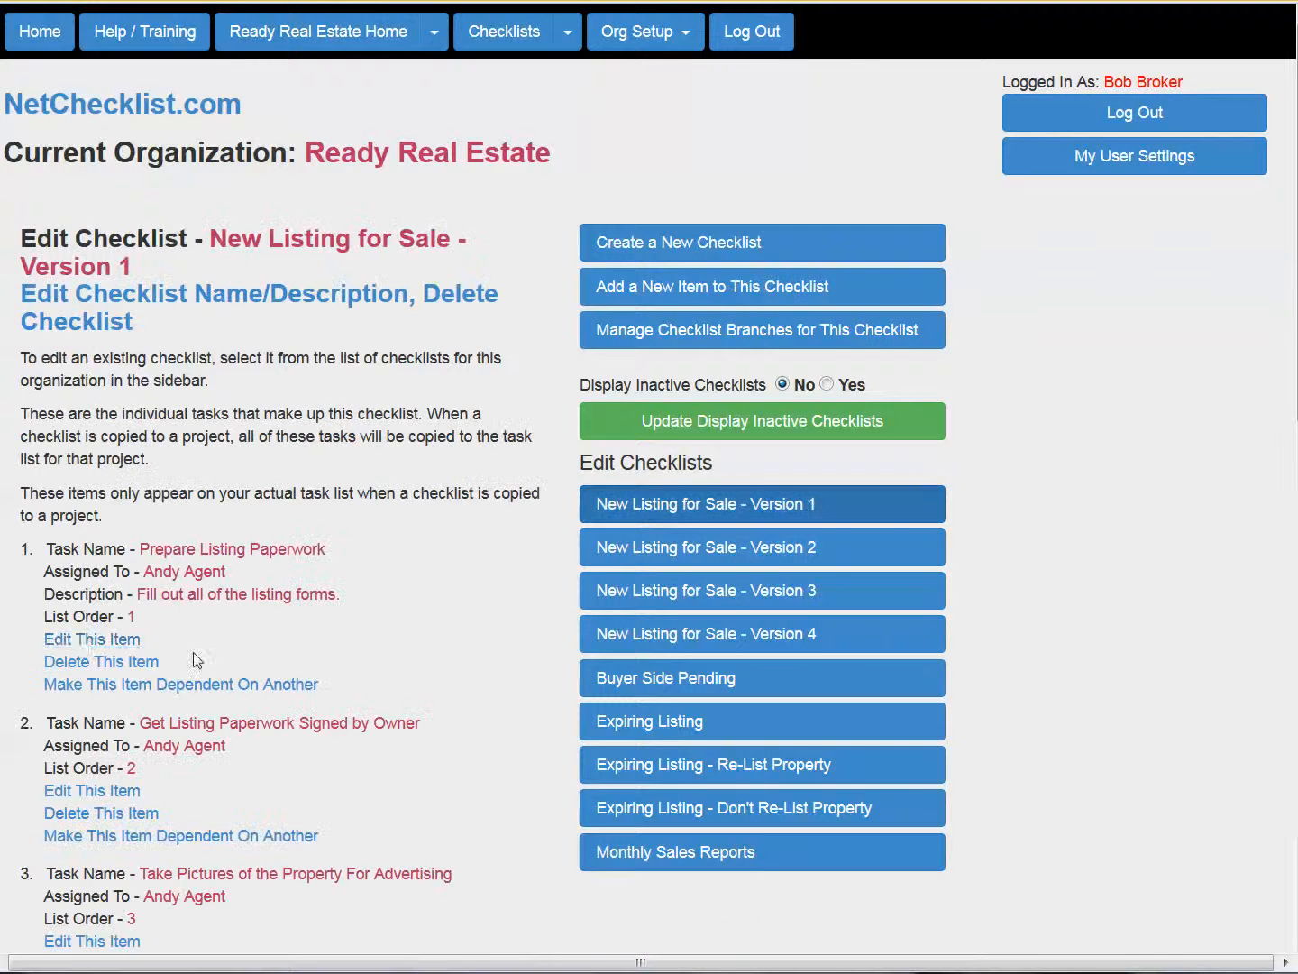
{"action": "left_click", "coordinate": [79, 642]}
{"action": "scroll", "coordinate": [298, 602], "scroll_direction": "down", "scroll_amount": 6}
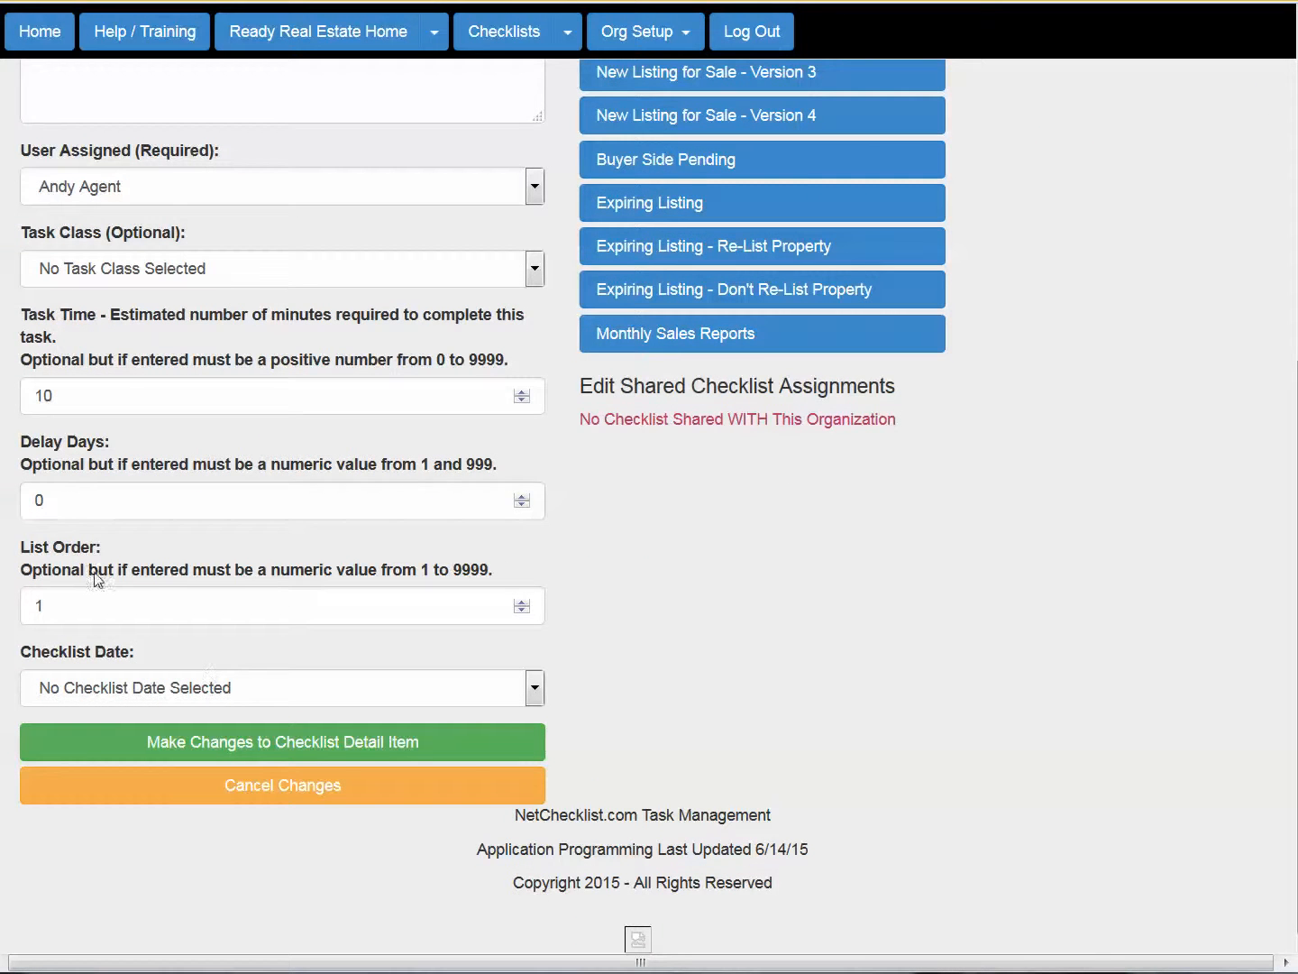
{"action": "double_click", "coordinate": [60, 501]}
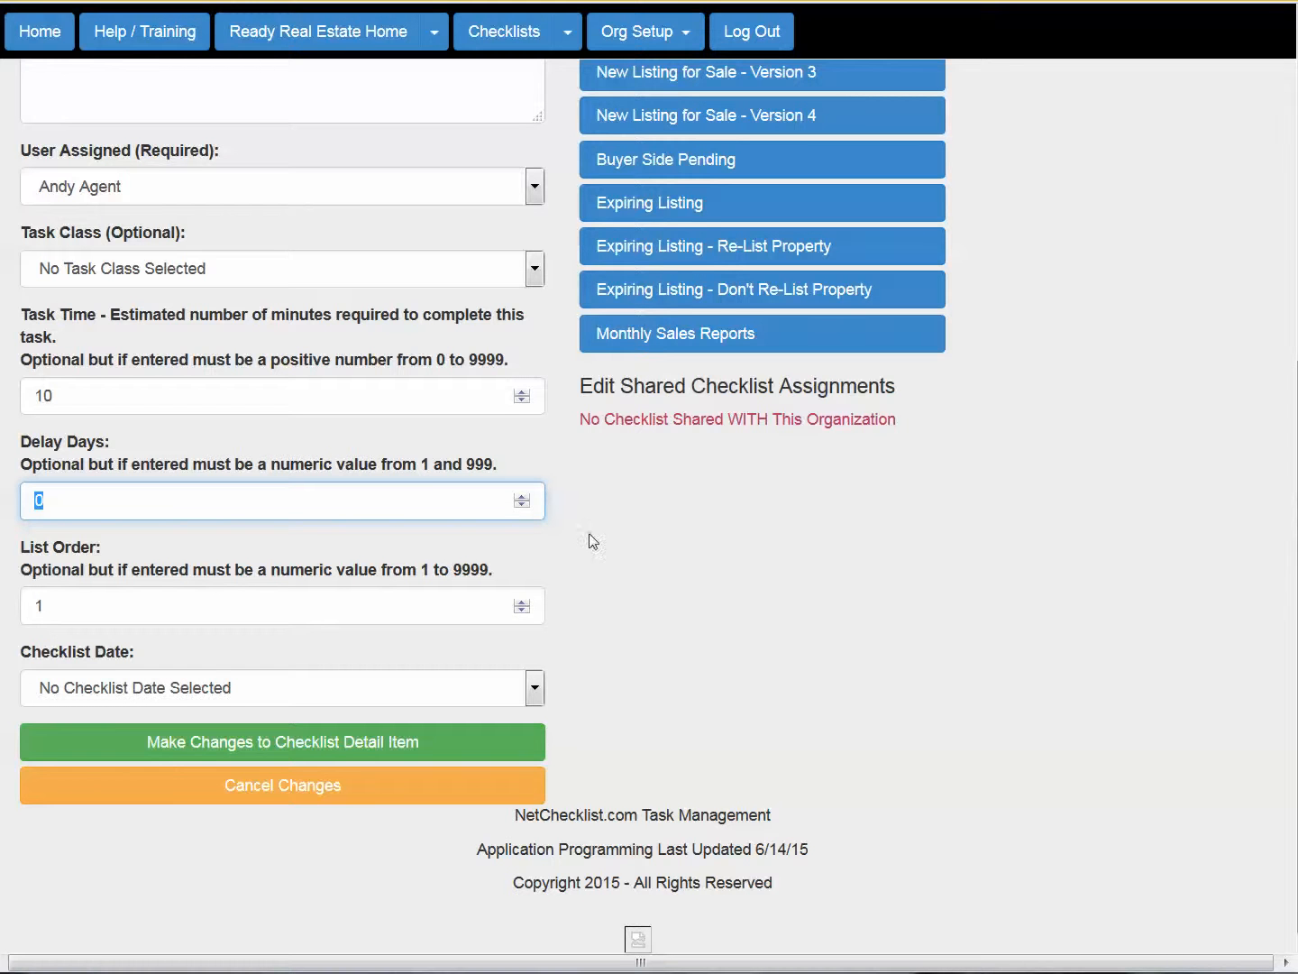
{"action": "left_click", "coordinate": [632, 40]}
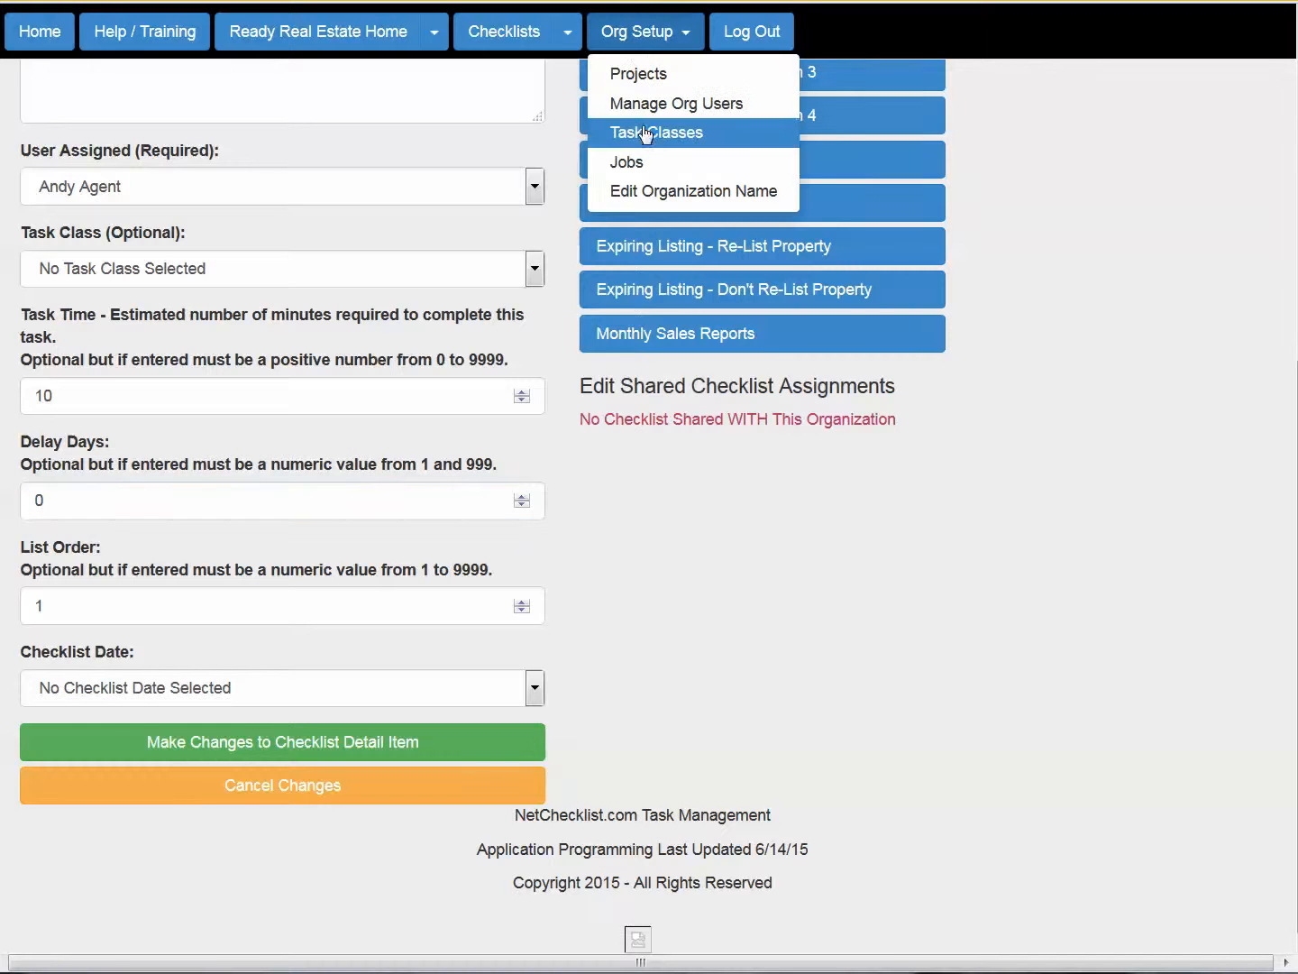
{"action": "left_click", "coordinate": [642, 132]}
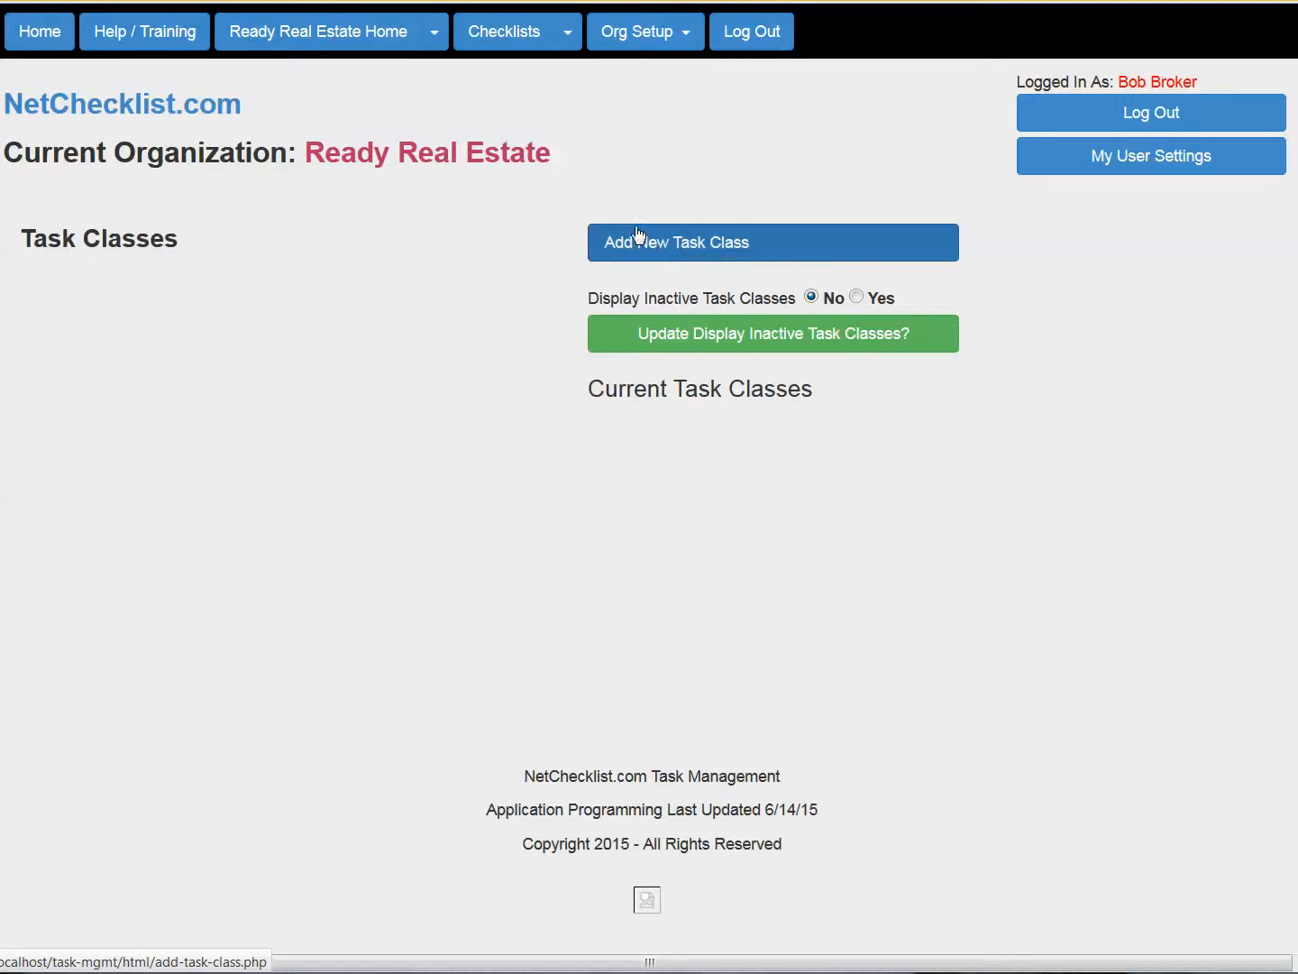
- Delete the existing checklist branch of the Expiring Listing checklist
{"action": "left_click", "coordinate": [570, 33]}
{"action": "left_click", "coordinate": [530, 192]}
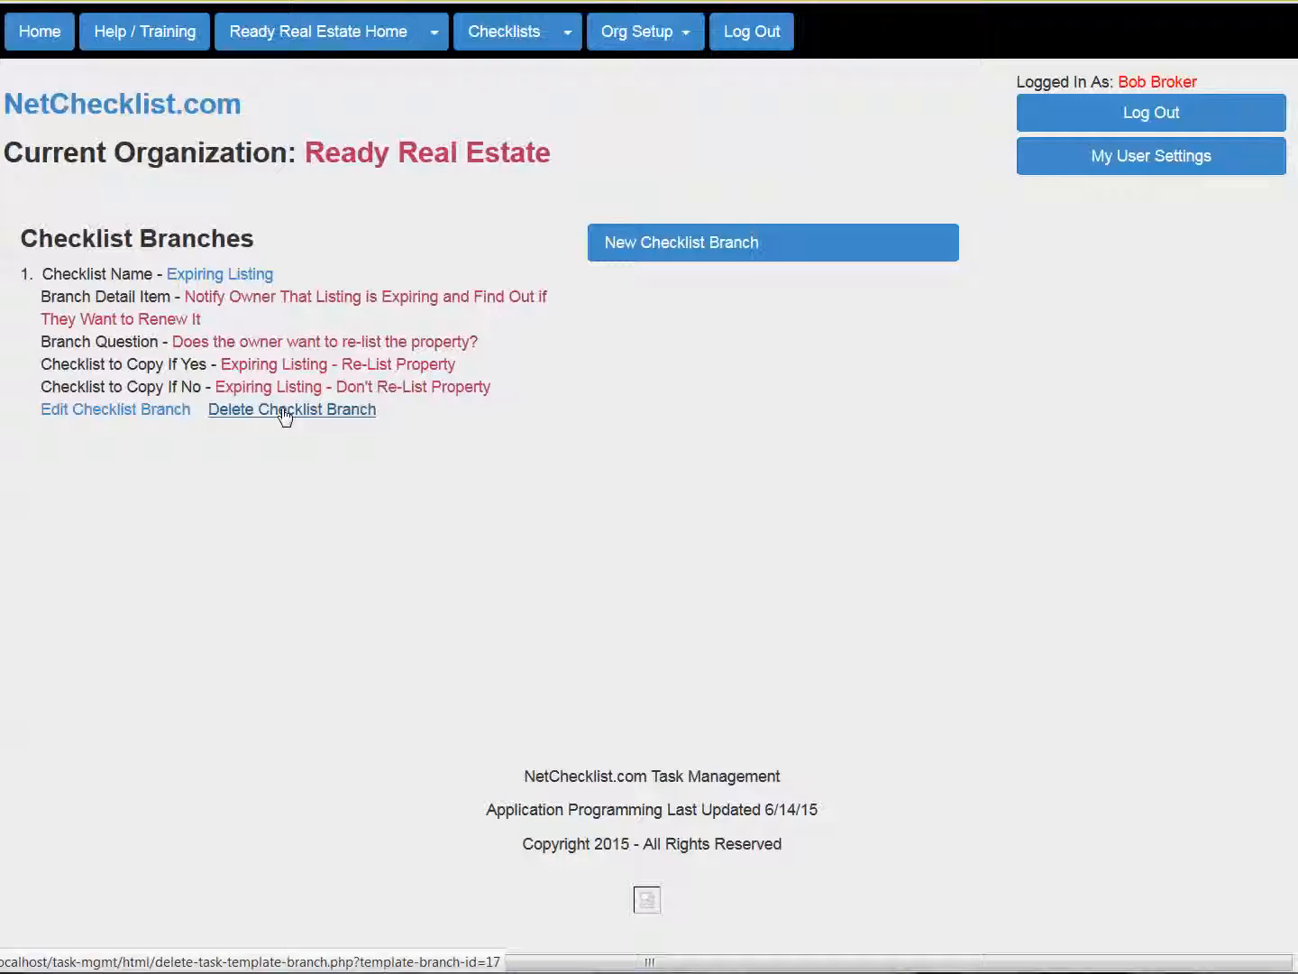
{"action": "left_click", "coordinate": [285, 410]}
{"action": "left_click", "coordinate": [658, 407]}
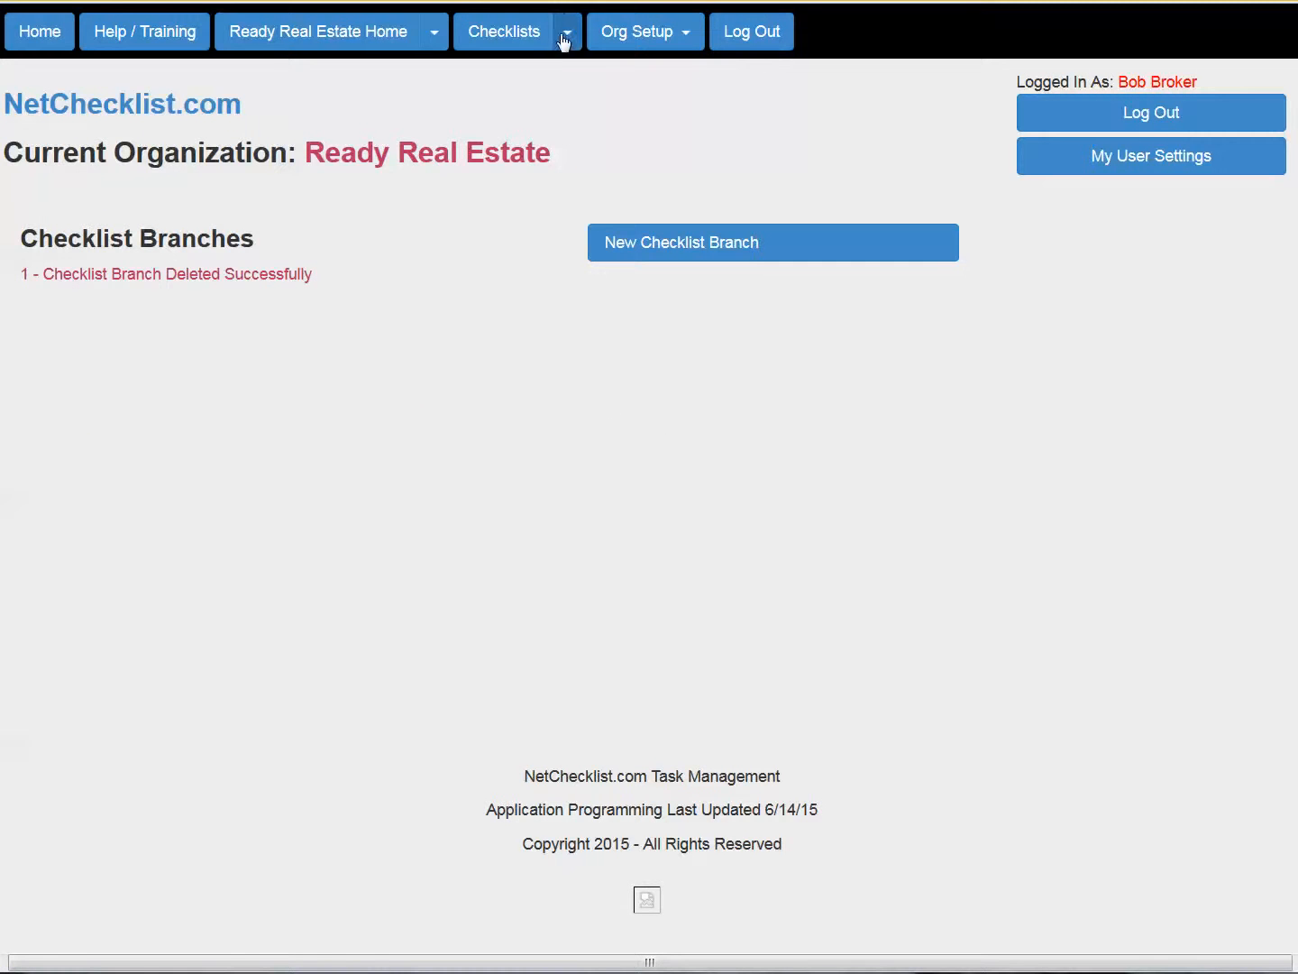
- Open the Expiring Listing checklist and review its single task about notifying the owner
{"action": "left_click", "coordinate": [523, 39]}
{"action": "scroll", "coordinate": [415, 650], "scroll_direction": "down", "scroll_amount": 3}
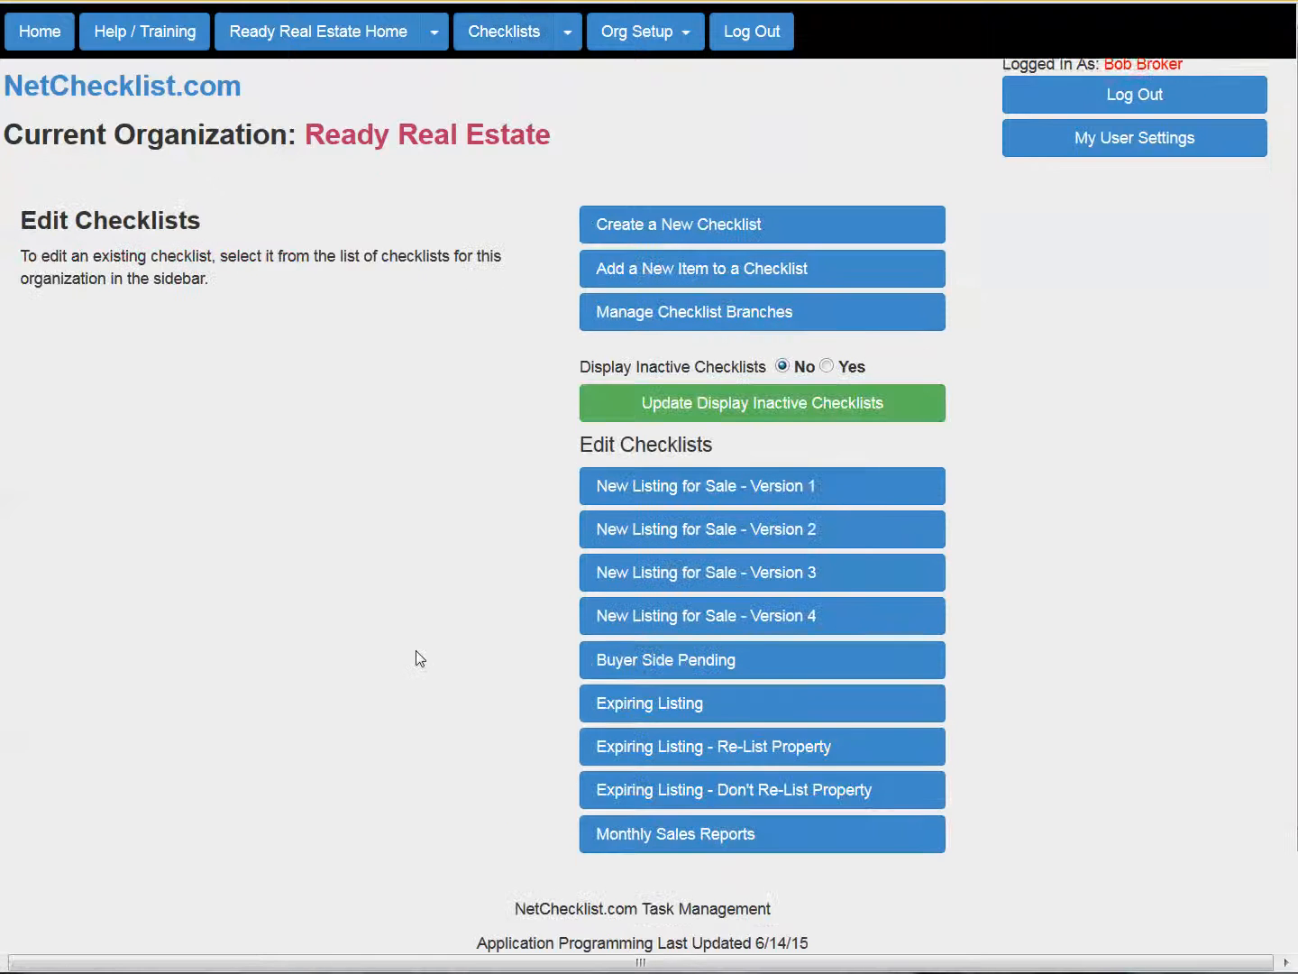
{"action": "left_click", "coordinate": [658, 611]}
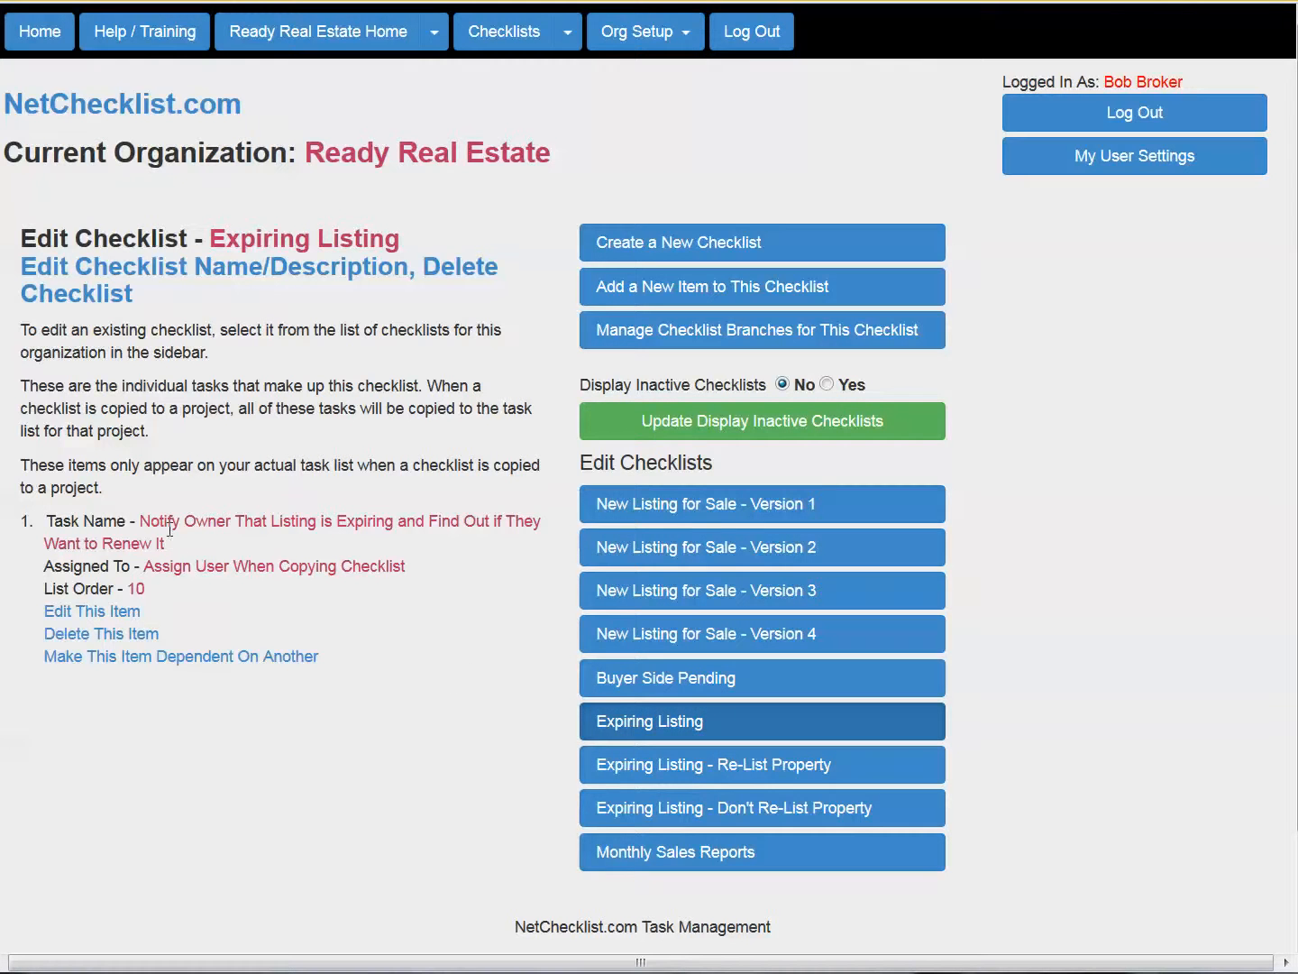
{"action": "left_click_drag", "start_coordinate": [141, 520], "coordinate": [515, 548]}
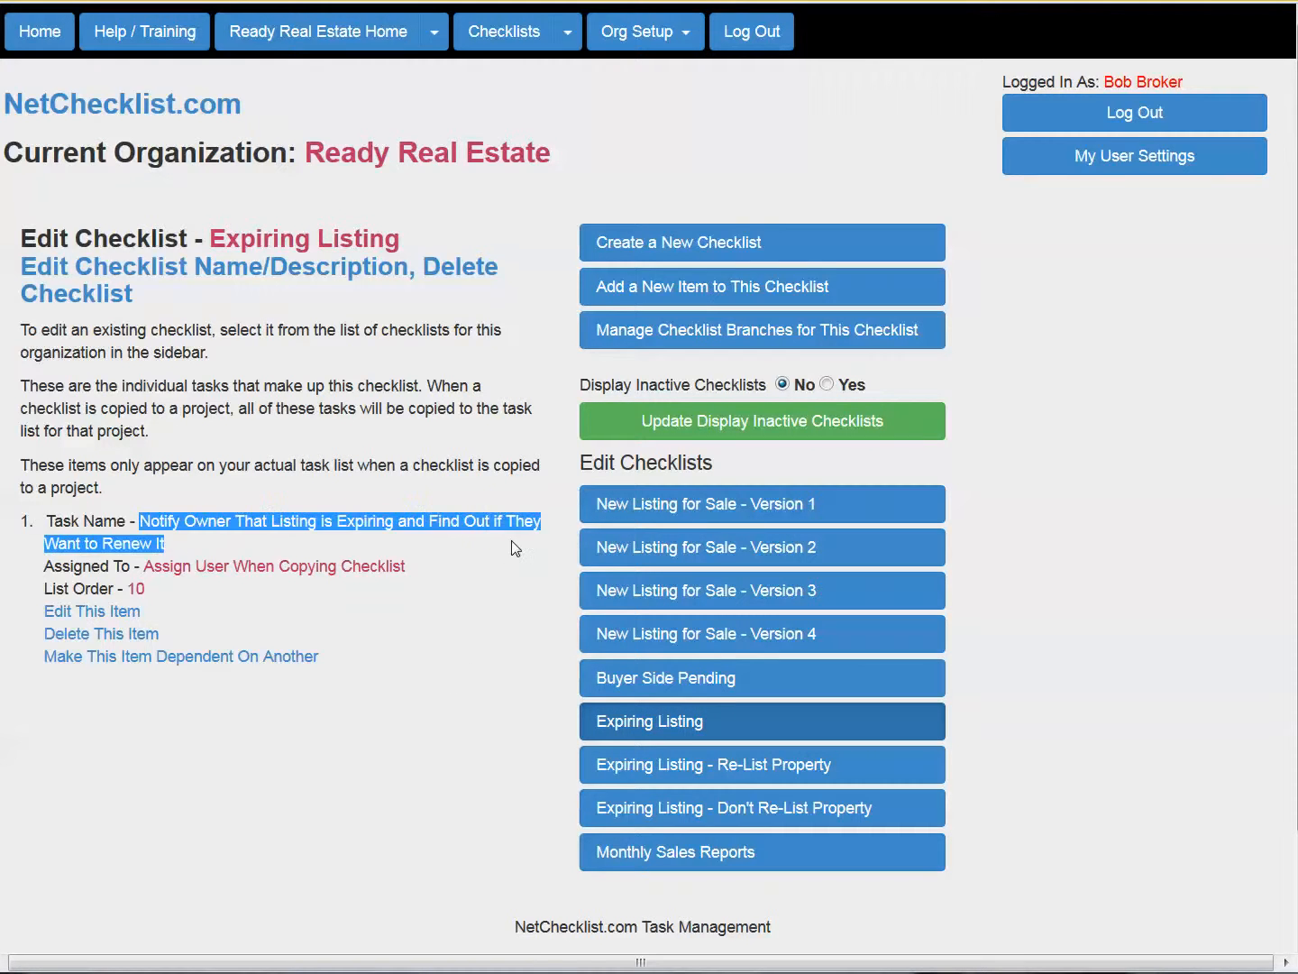
{"action": "left_click", "coordinate": [464, 718]}
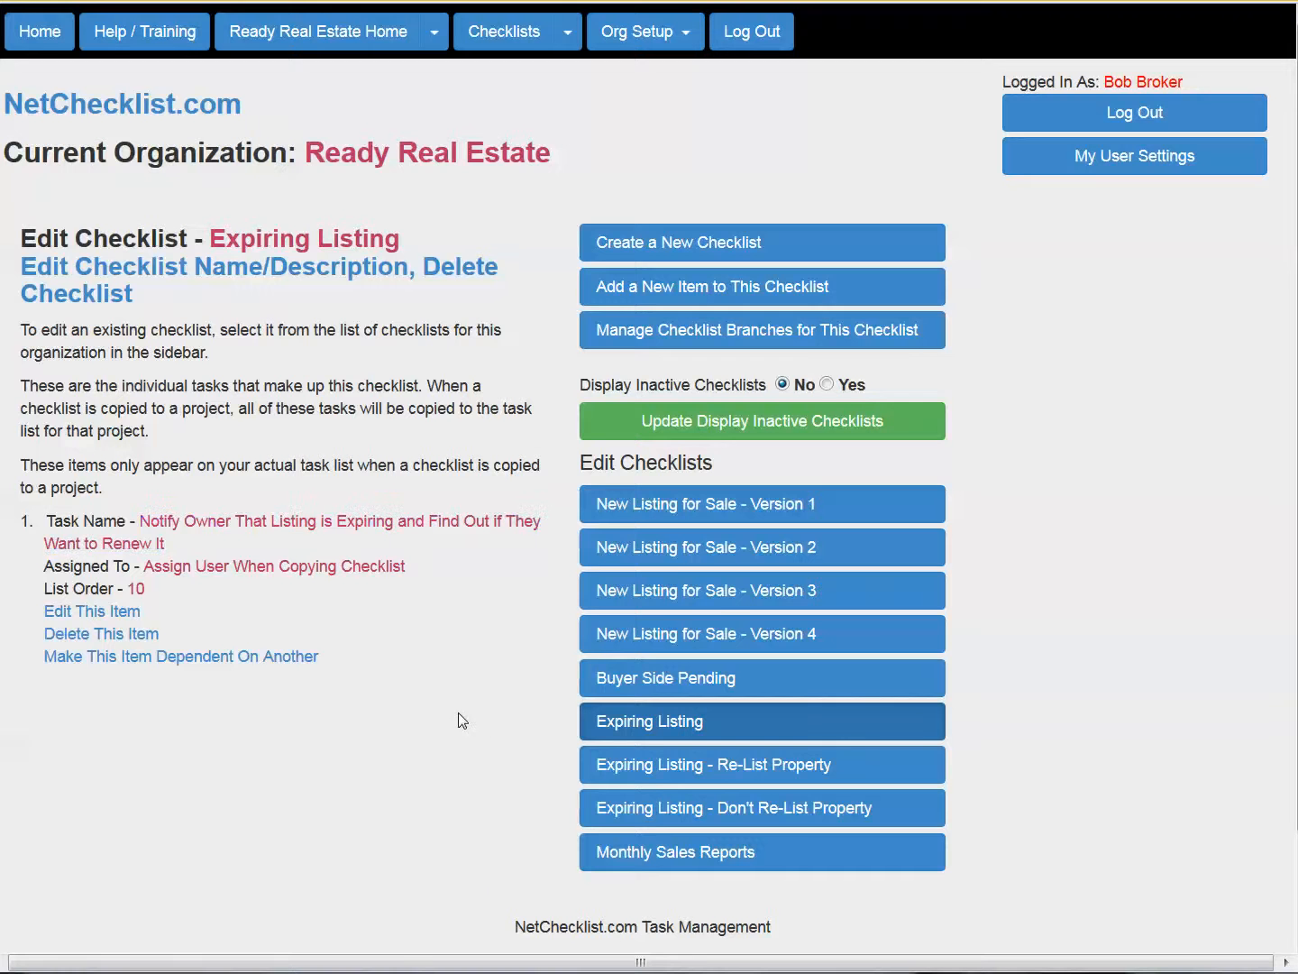
- Open the Expiring Listing - Re-List Property checklist and review its three tasks
{"action": "left_click", "coordinate": [628, 772]}
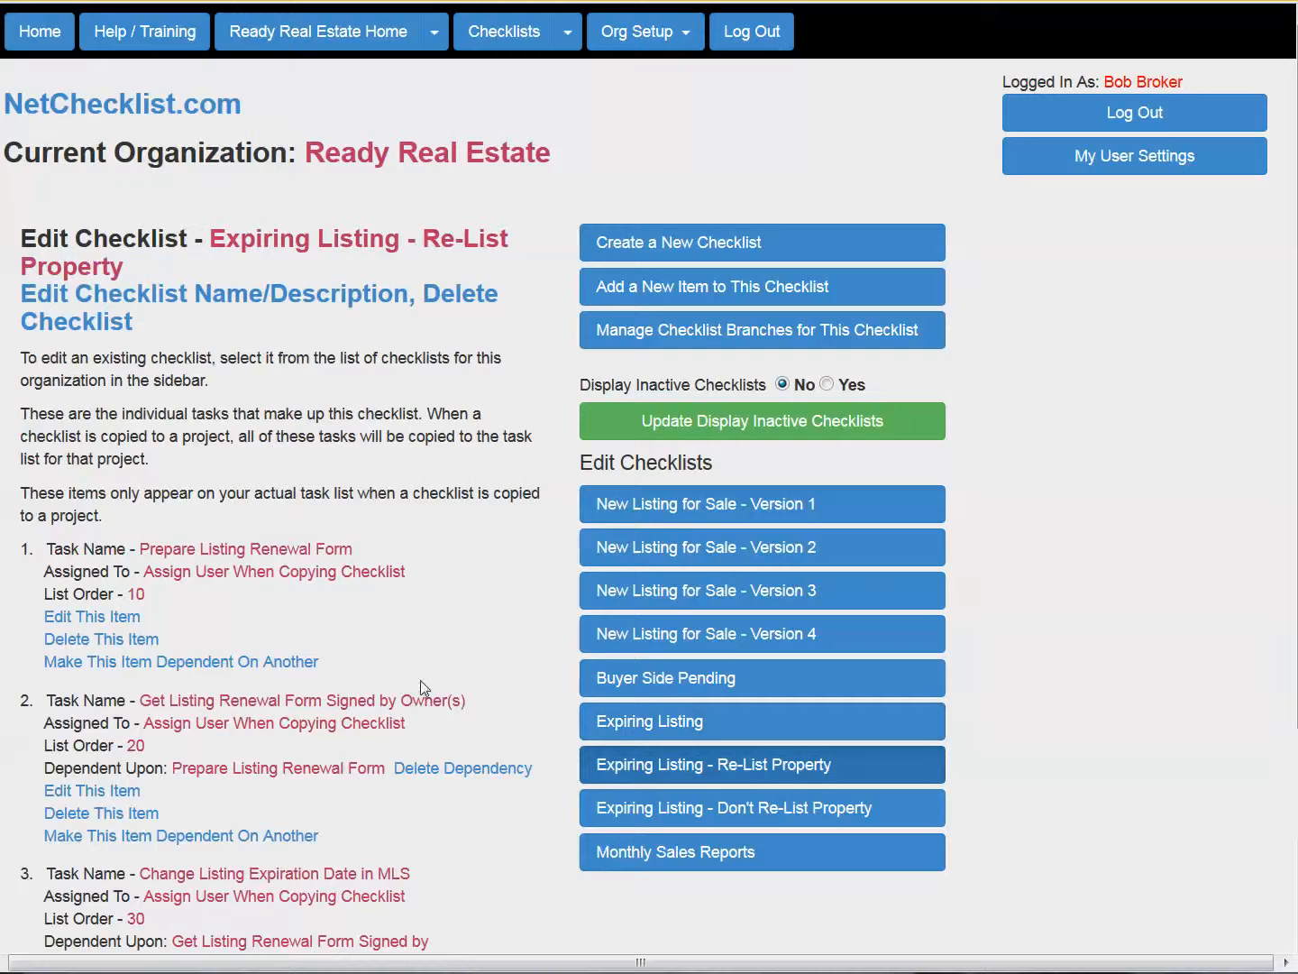
{"action": "scroll", "coordinate": [431, 679], "scroll_direction": "down", "scroll_amount": 3}
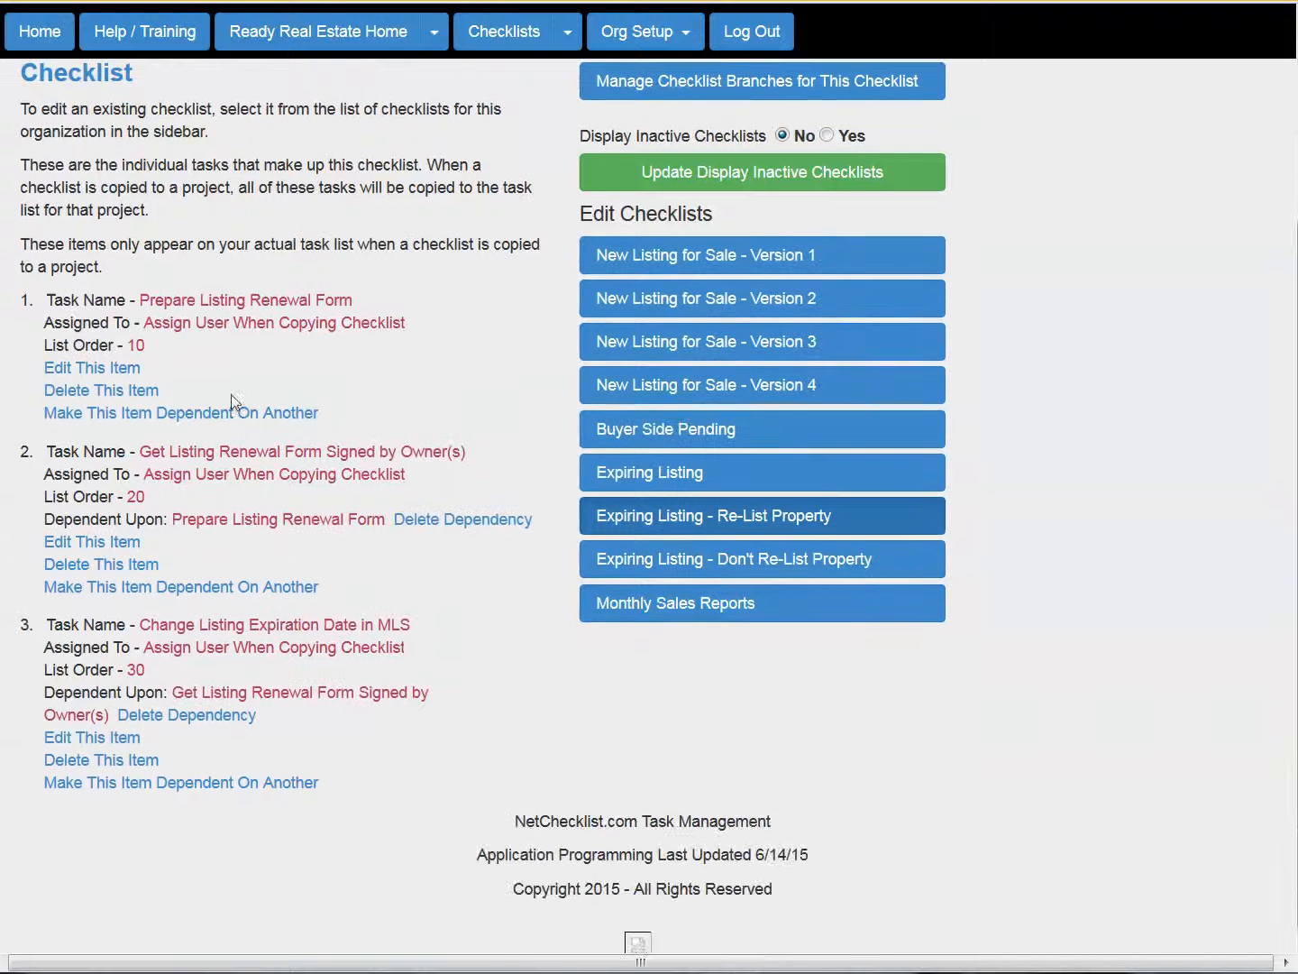
{"action": "left_click_drag", "start_coordinate": [147, 298], "coordinate": [347, 320]}
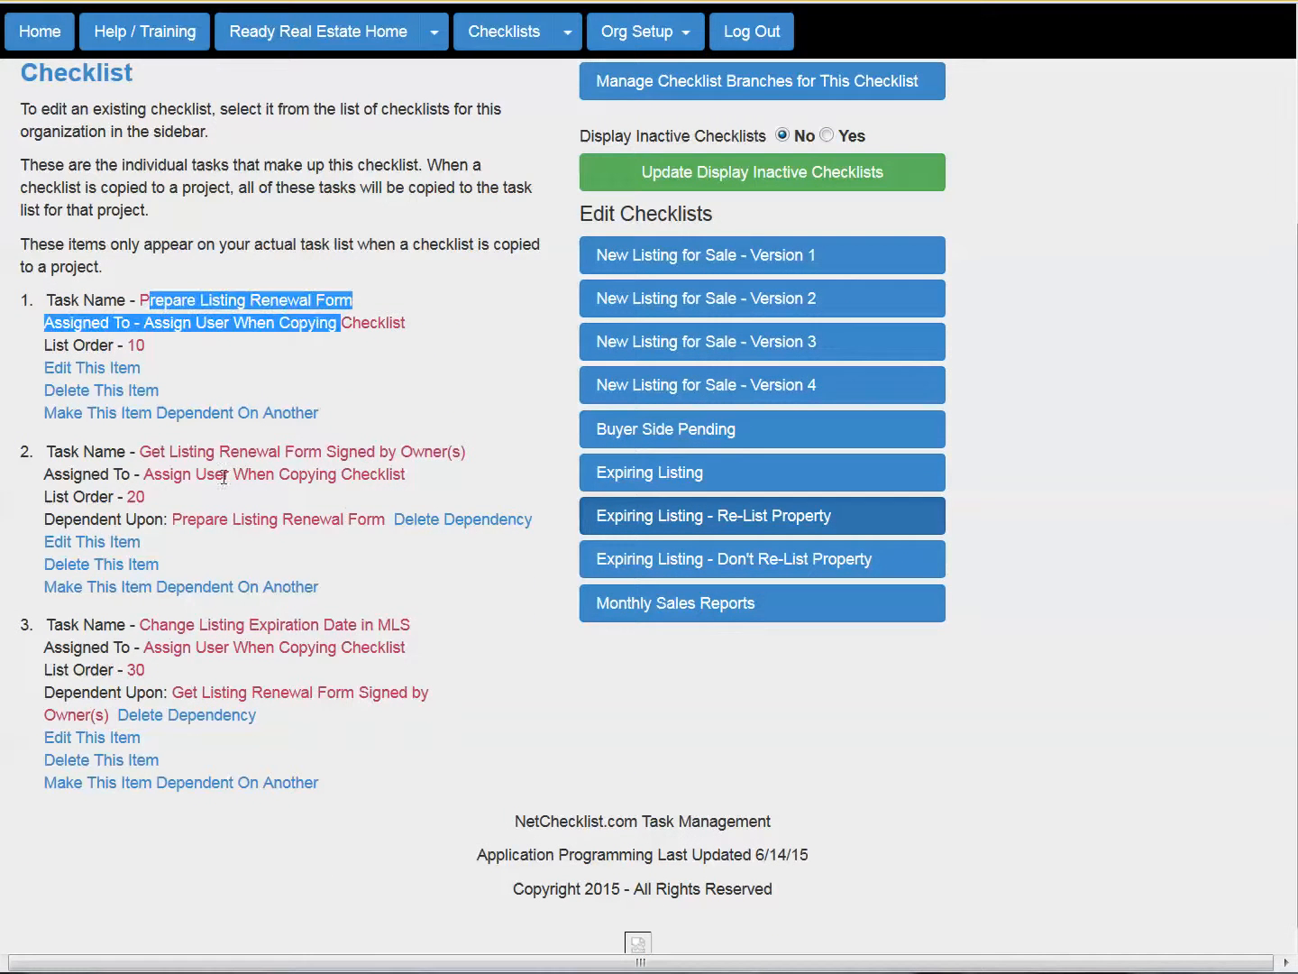
{"action": "left_click_drag", "start_coordinate": [170, 451], "coordinate": [405, 475]}
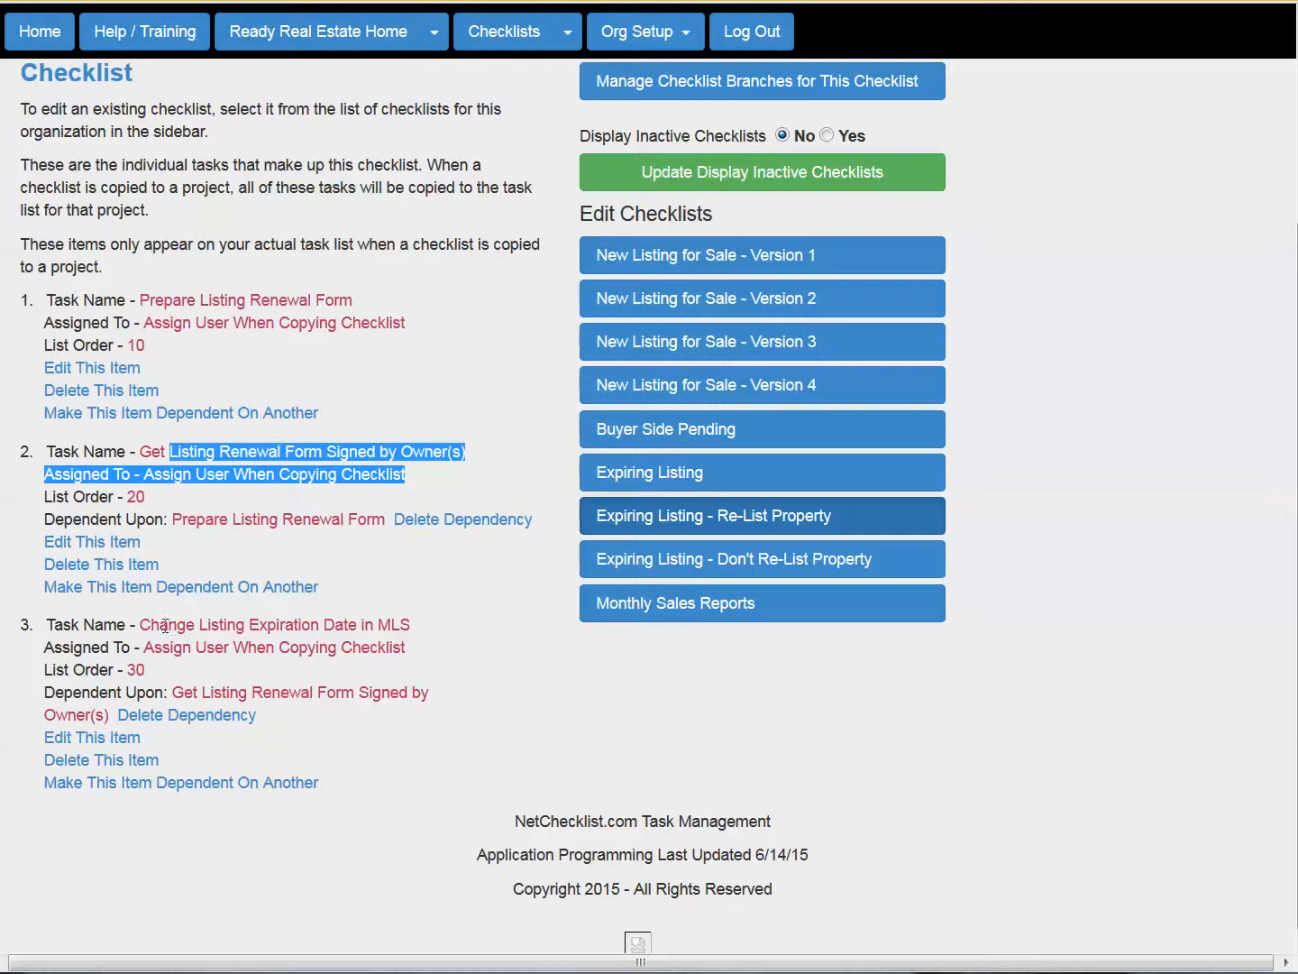
{"action": "left_click_drag", "start_coordinate": [159, 625], "coordinate": [447, 613]}
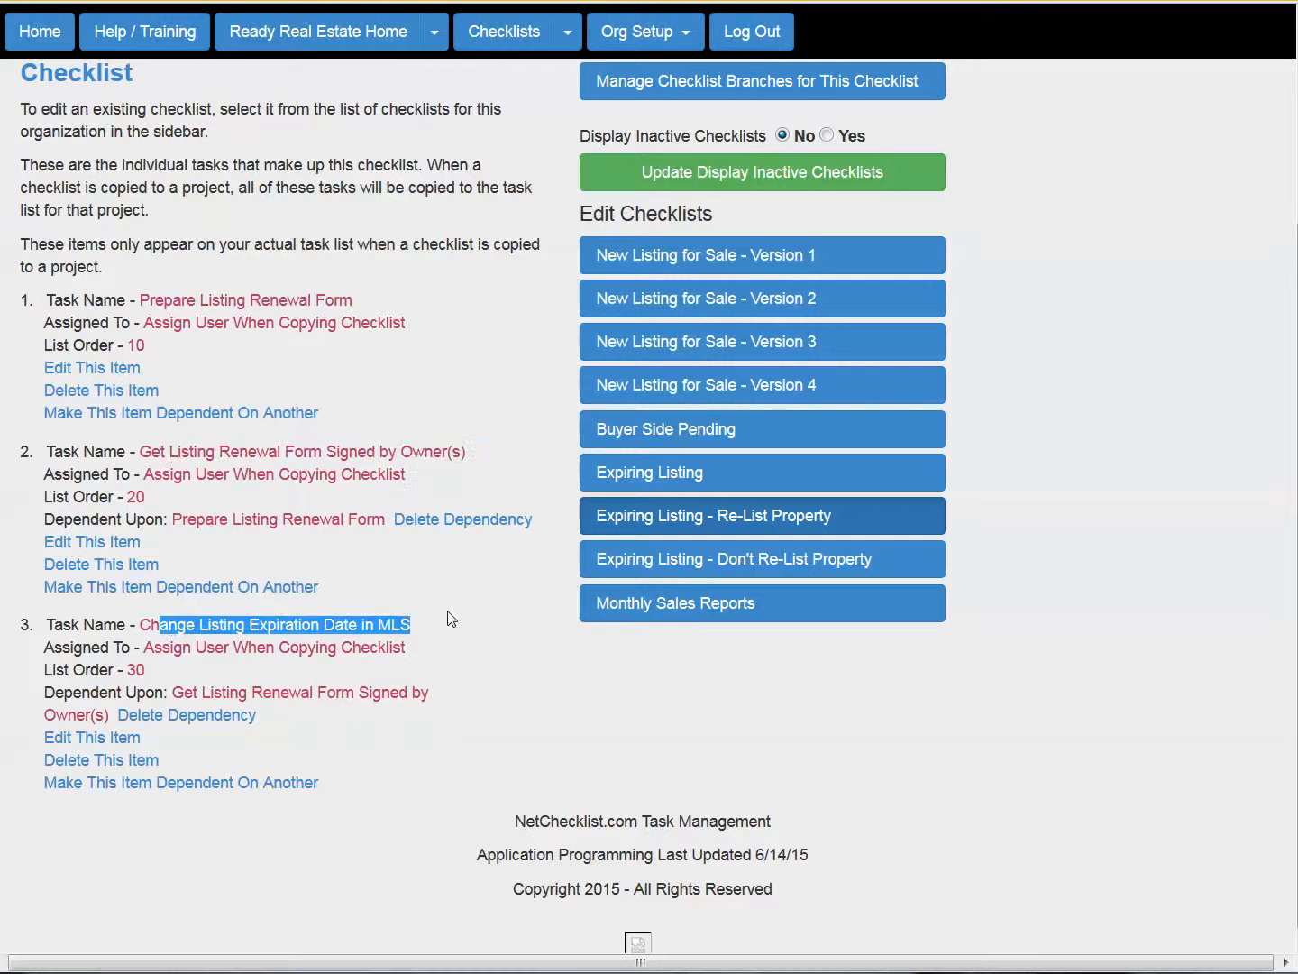
{"action": "left_click", "coordinate": [506, 663]}
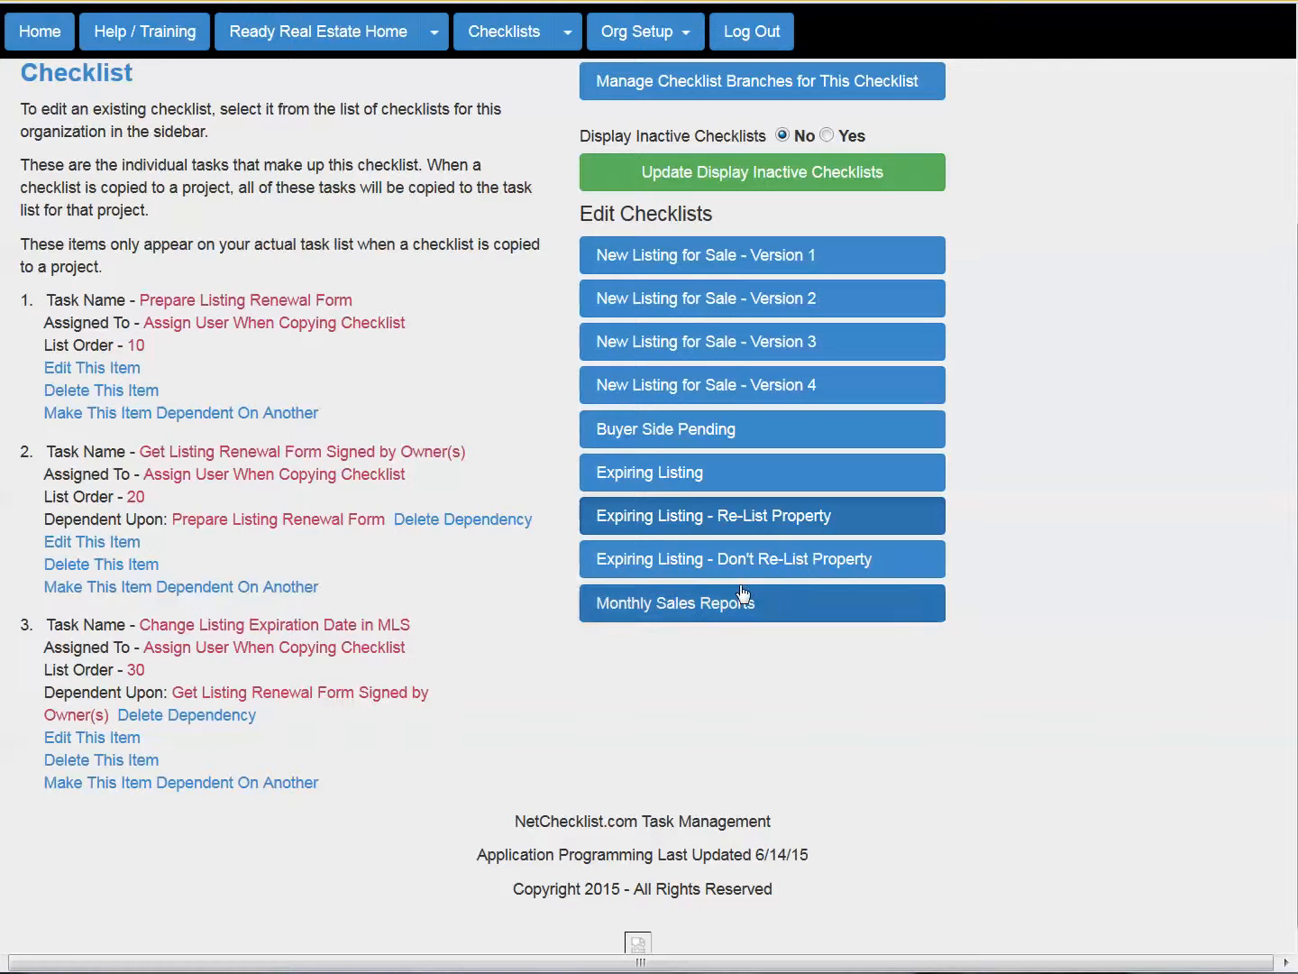
- Open the Expiring Listing - Don't Re-List Property checklist and review its three tasks
{"action": "left_click", "coordinate": [693, 567]}
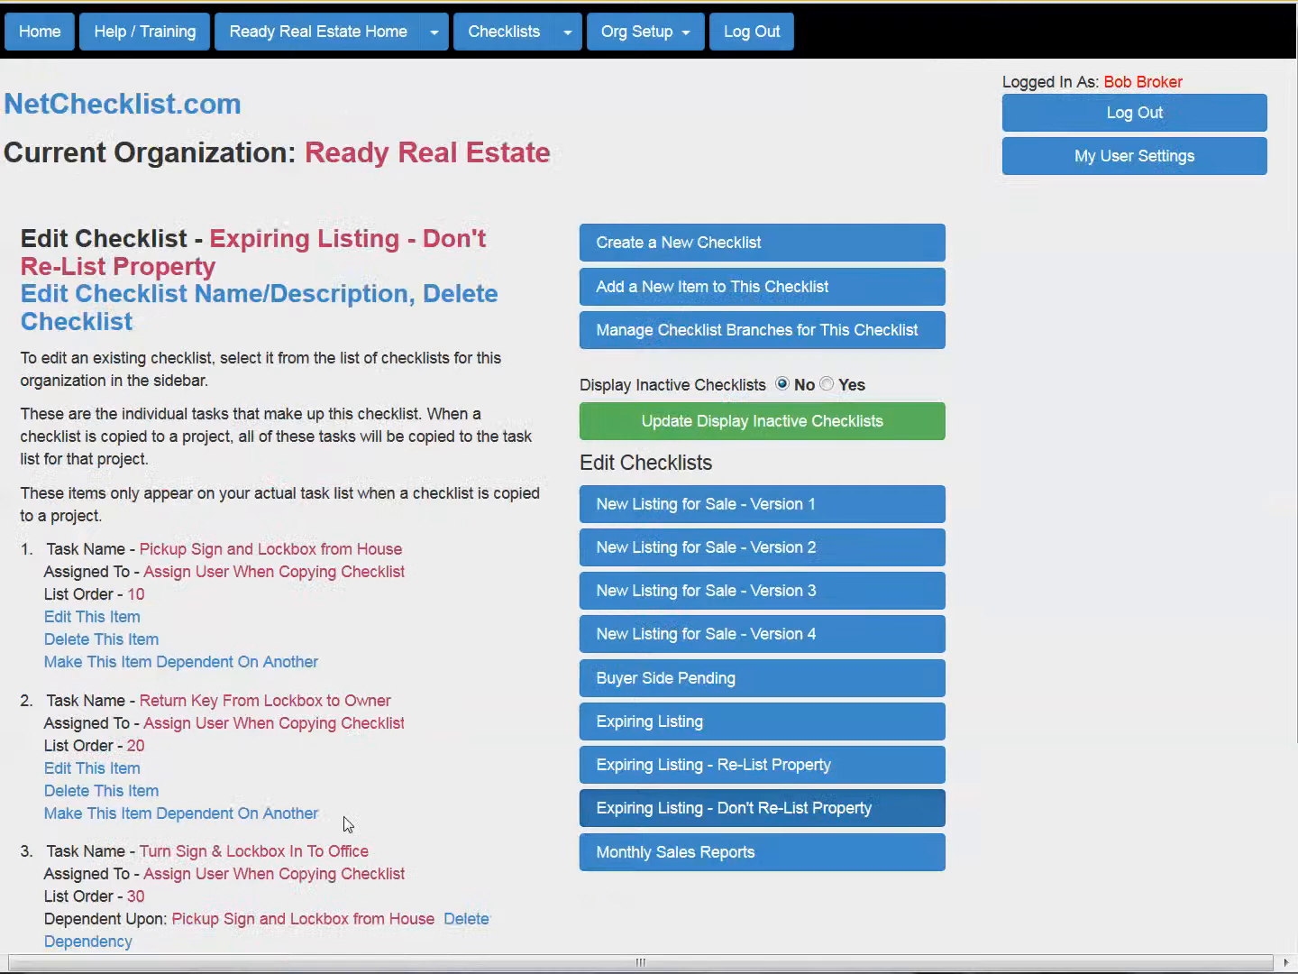
{"action": "scroll", "coordinate": [449, 649], "scroll_direction": "down", "scroll_amount": 3}
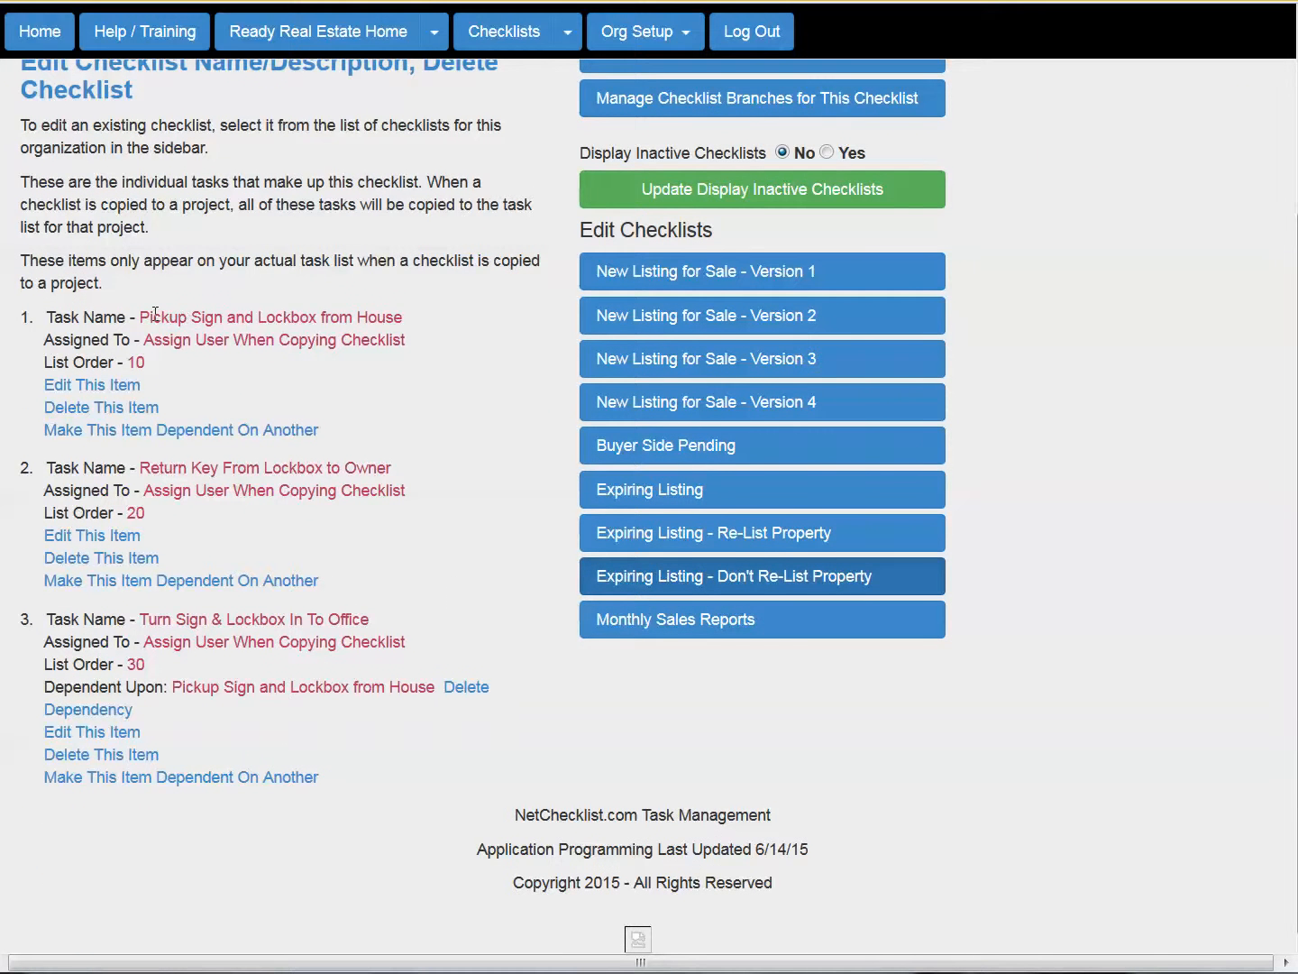
{"action": "left_click_drag", "start_coordinate": [155, 313], "coordinate": [388, 317]}
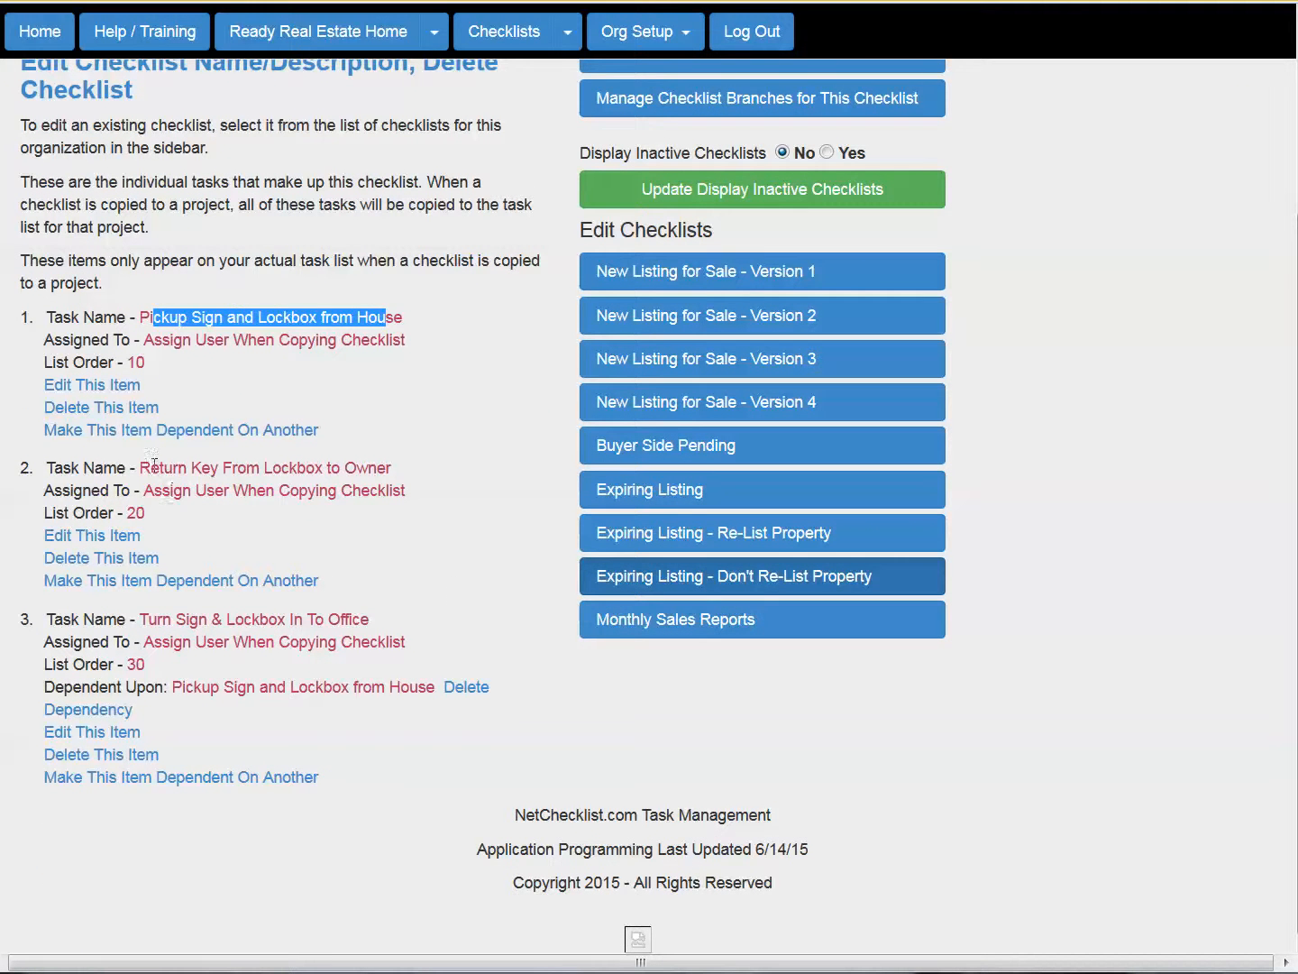
{"action": "left_click_drag", "start_coordinate": [151, 466], "coordinate": [368, 468]}
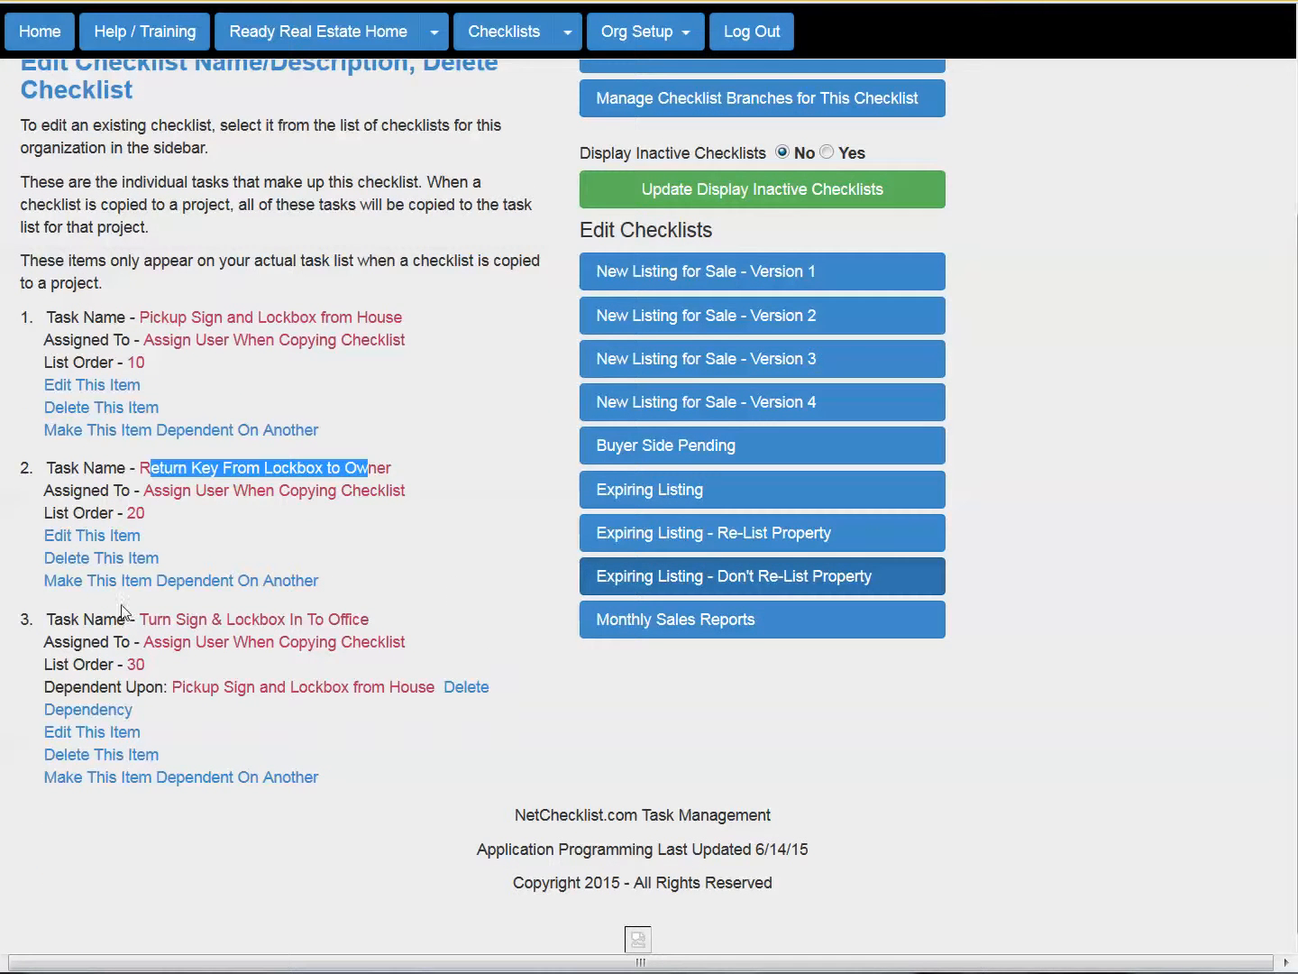
{"action": "left_click_drag", "start_coordinate": [140, 618], "coordinate": [369, 621]}
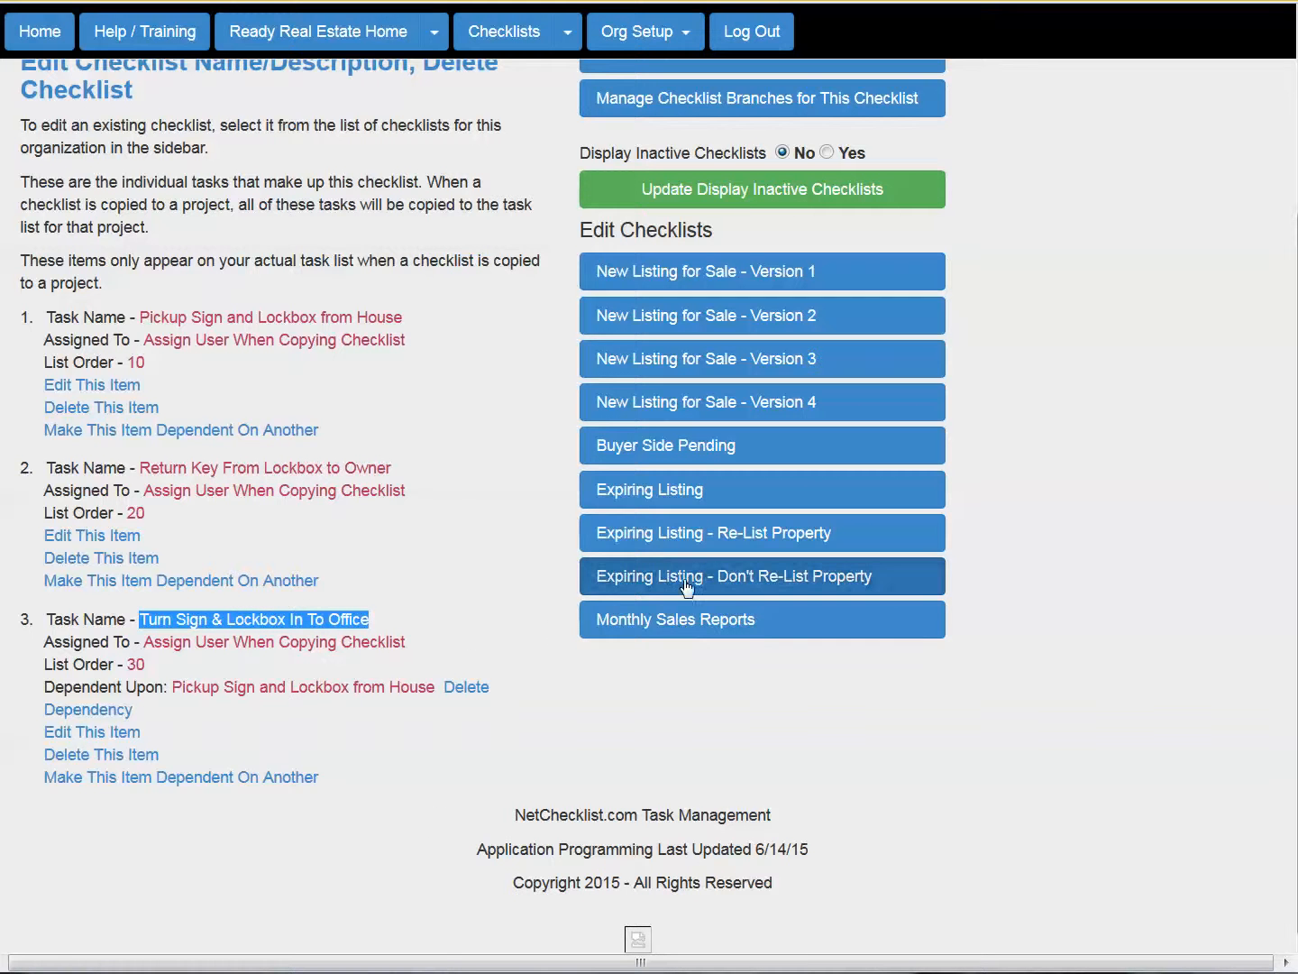
- Start a new checklist branch based on the Expiring Listing checklist
{"action": "left_click", "coordinate": [682, 509]}
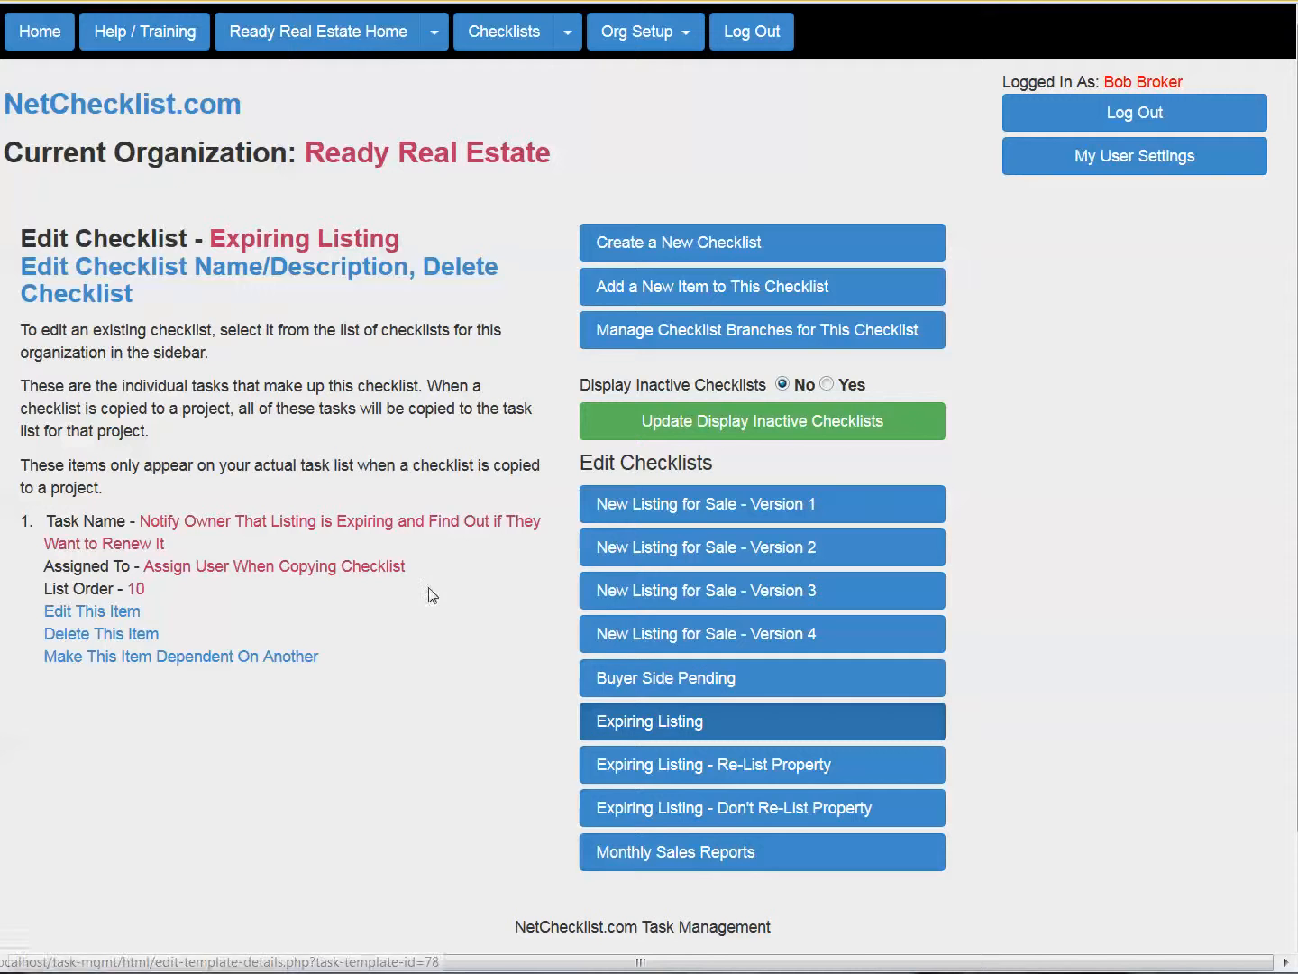
{"action": "left_click", "coordinate": [567, 36]}
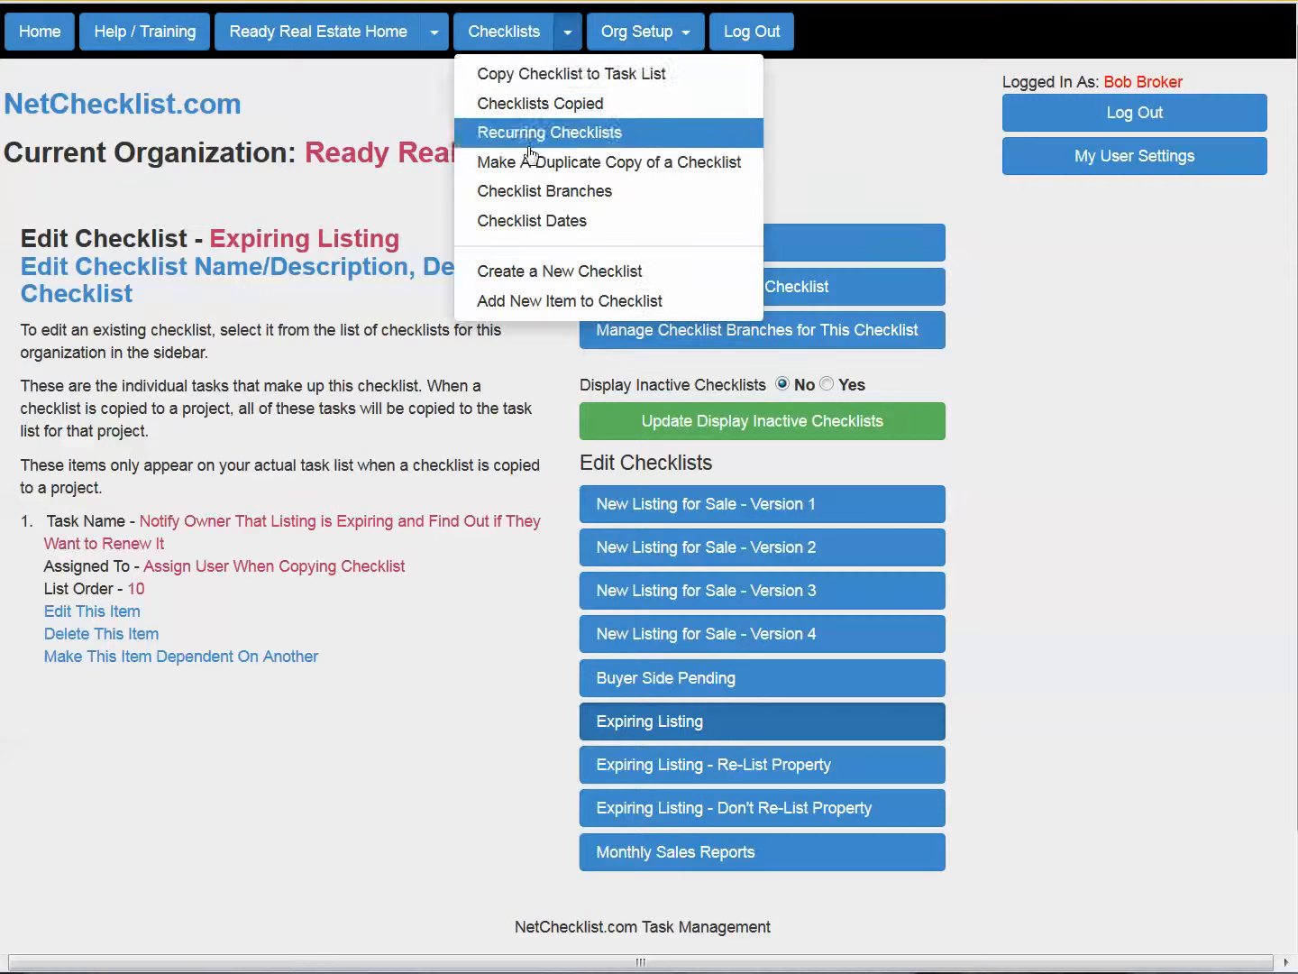
{"action": "left_click", "coordinate": [518, 192]}
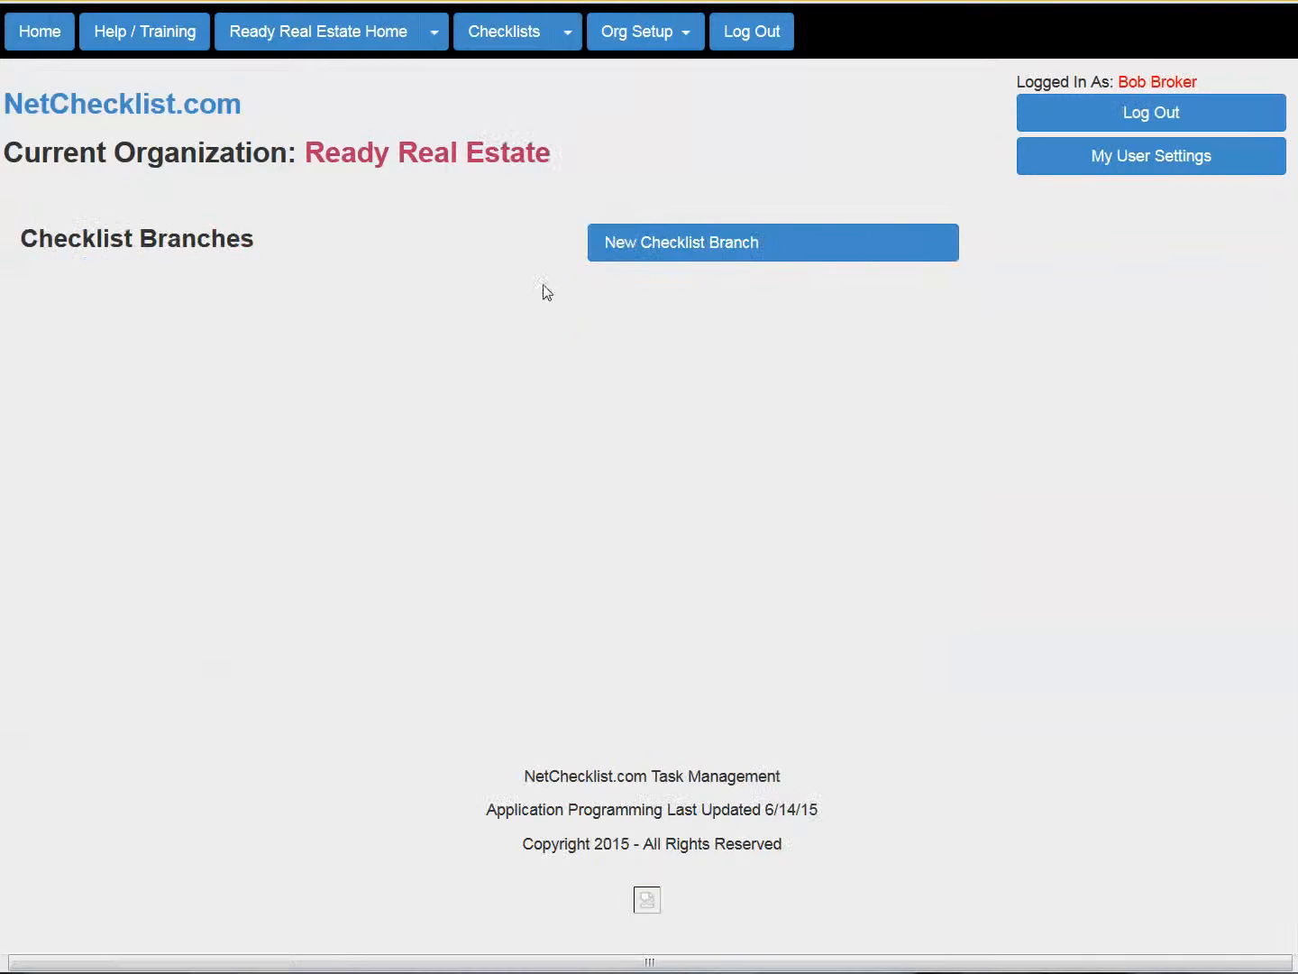
{"action": "left_click", "coordinate": [628, 247]}
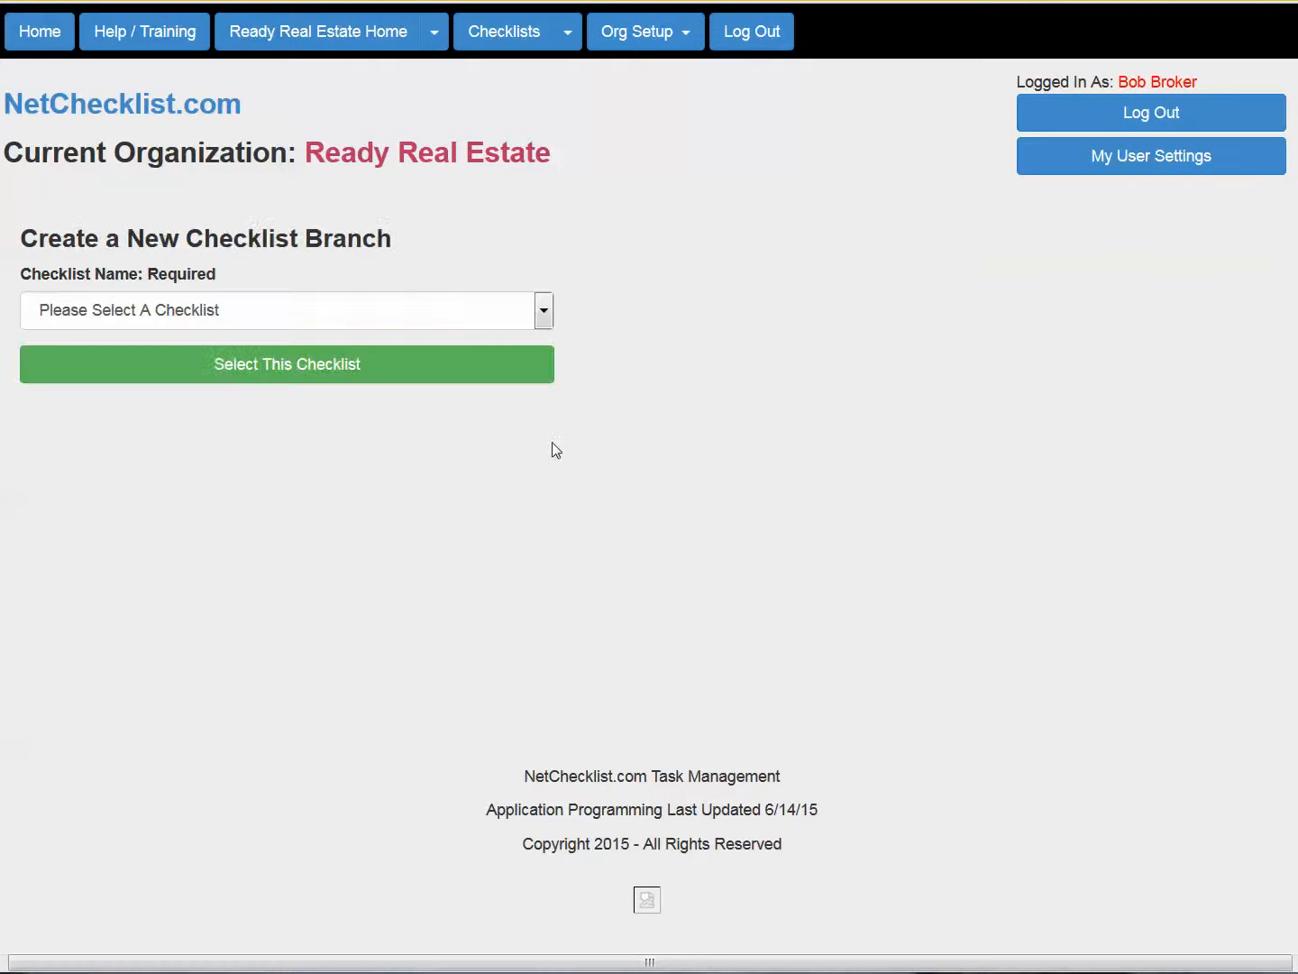
{"action": "left_click", "coordinate": [245, 319]}
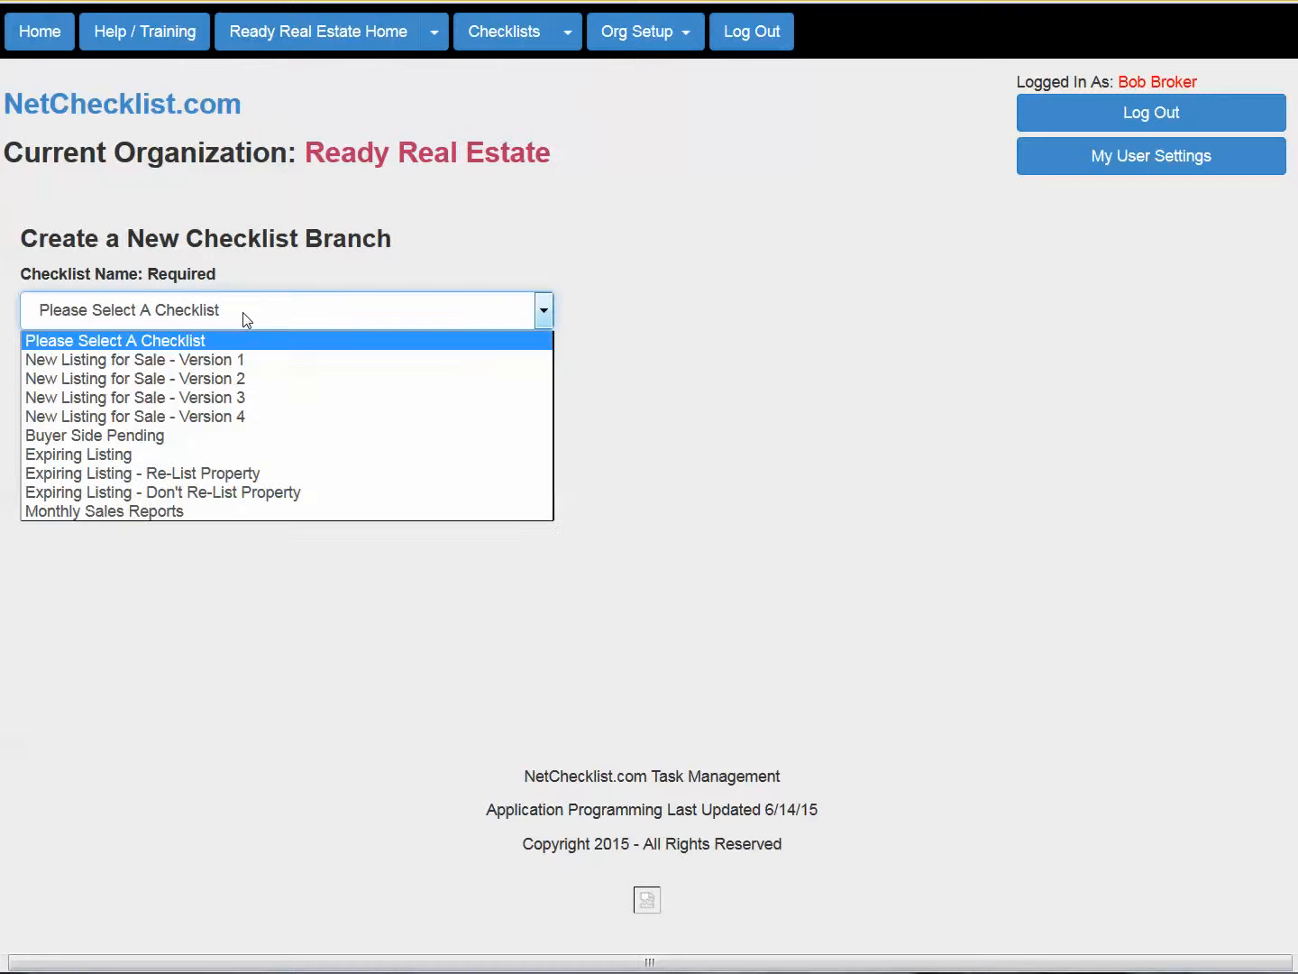
{"action": "left_click", "coordinate": [126, 455]}
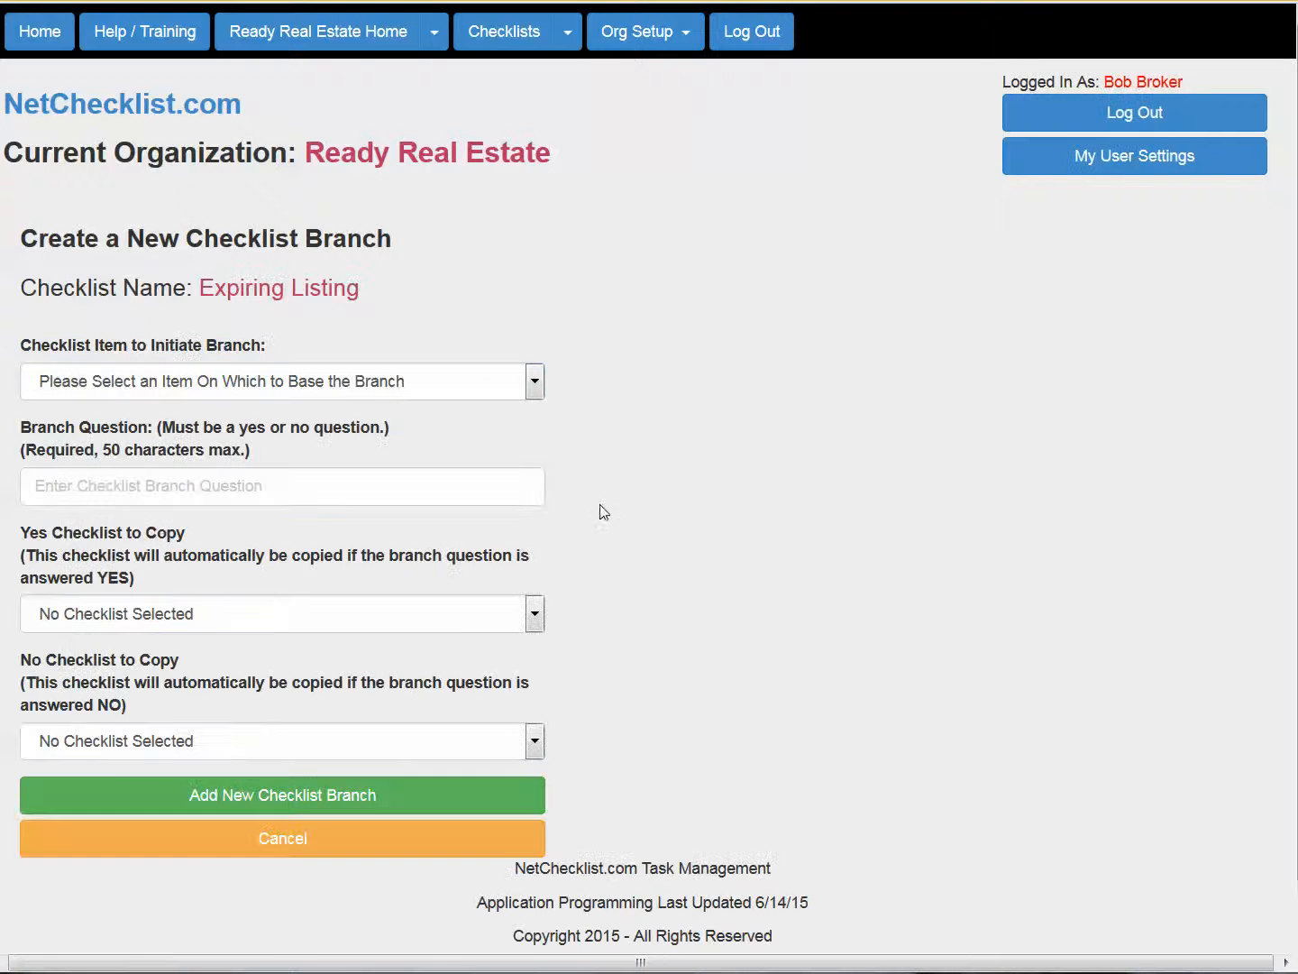
- Set the branch's initiating item to "Notify Owner That Listing is Expiring and Find Out if They Want to Renew It"
{"action": "scroll", "coordinate": [698, 568], "scroll_direction": "down", "scroll_amount": 1}
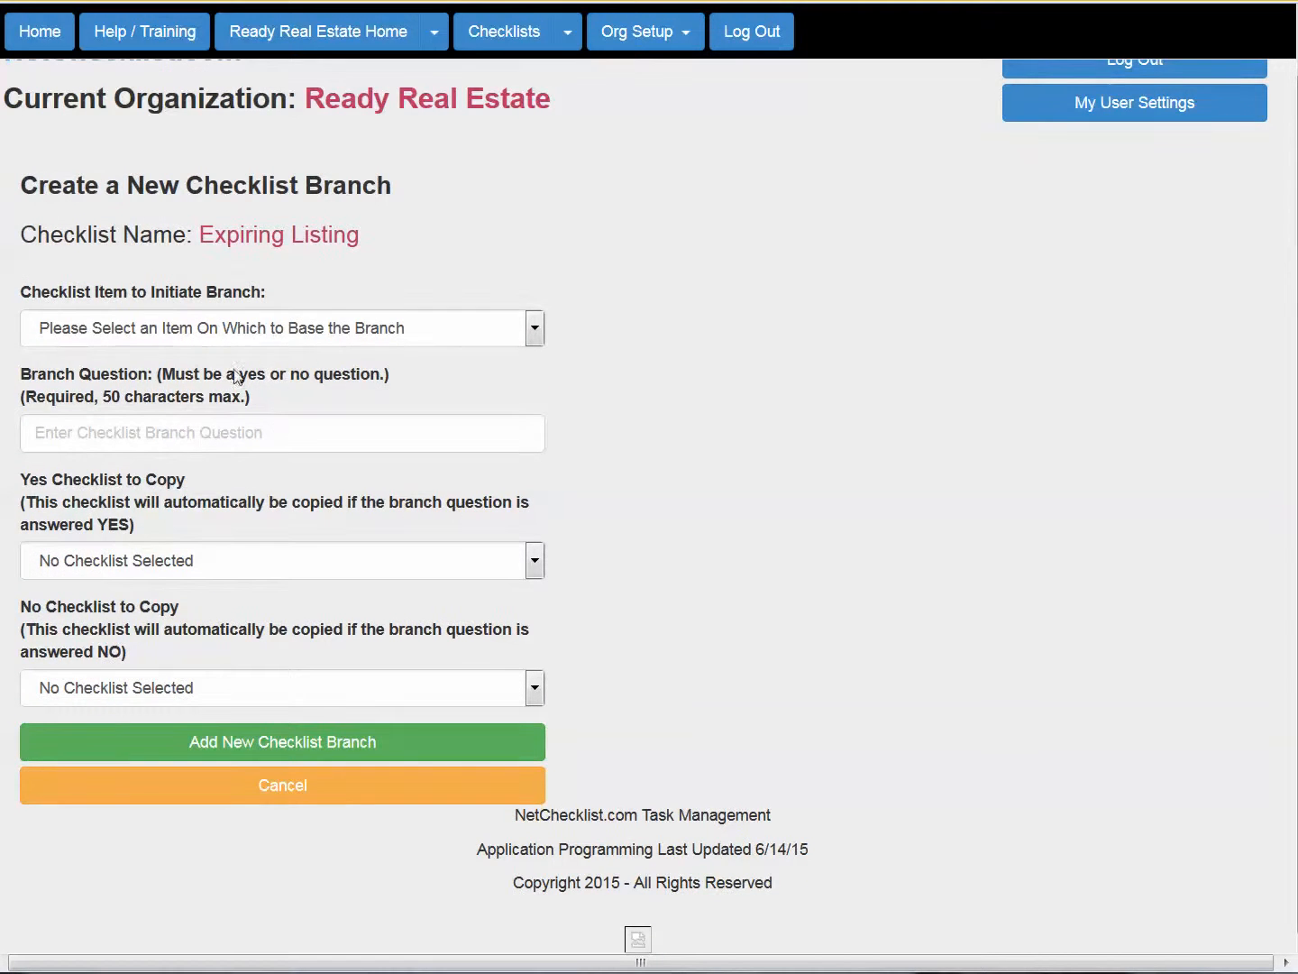
{"action": "left_click", "coordinate": [165, 331]}
{"action": "left_click", "coordinate": [164, 373]}
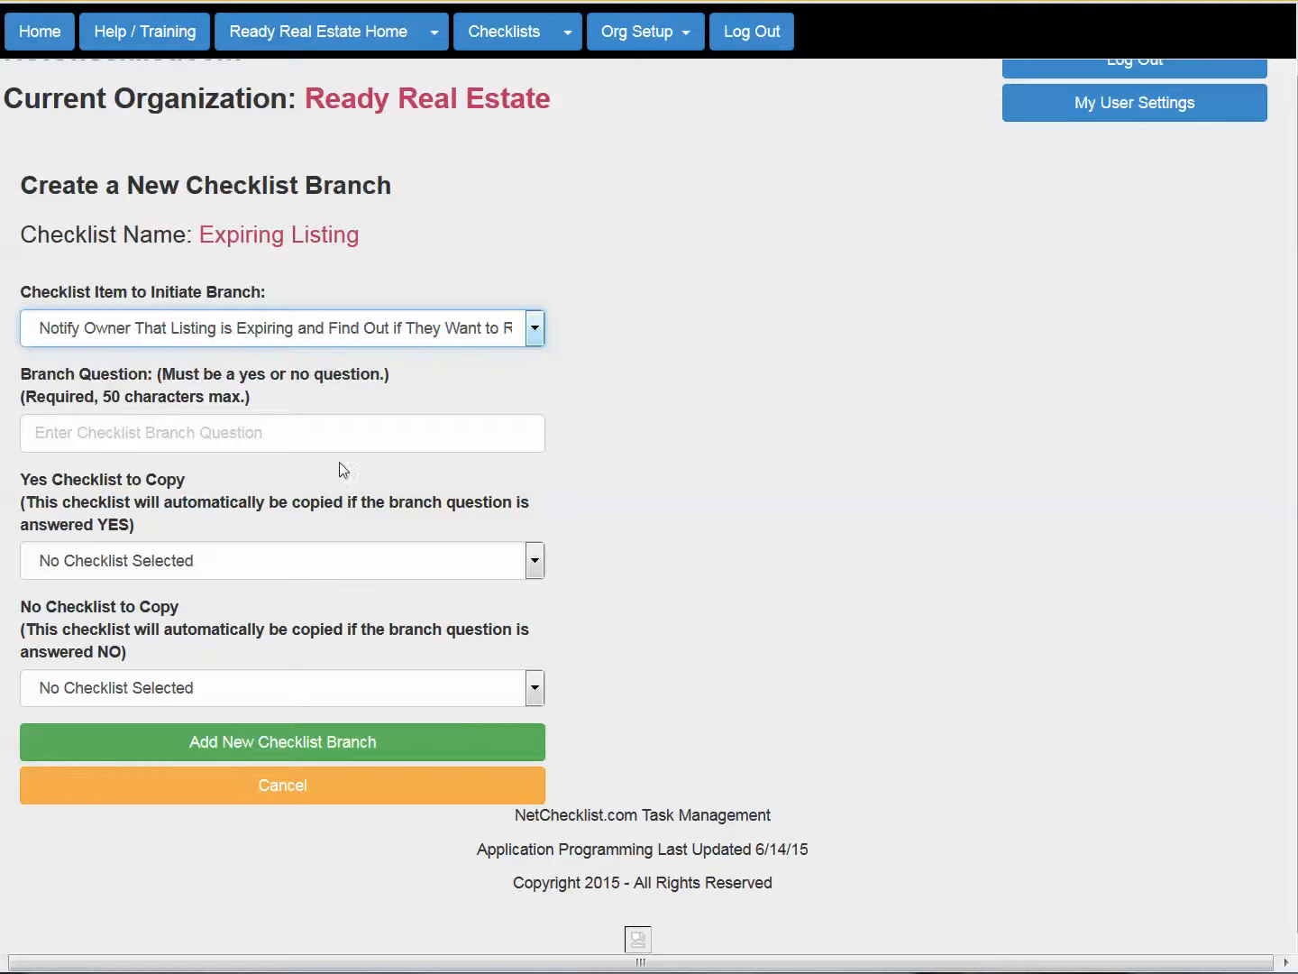
{"action": "left_click", "coordinate": [57, 330]}
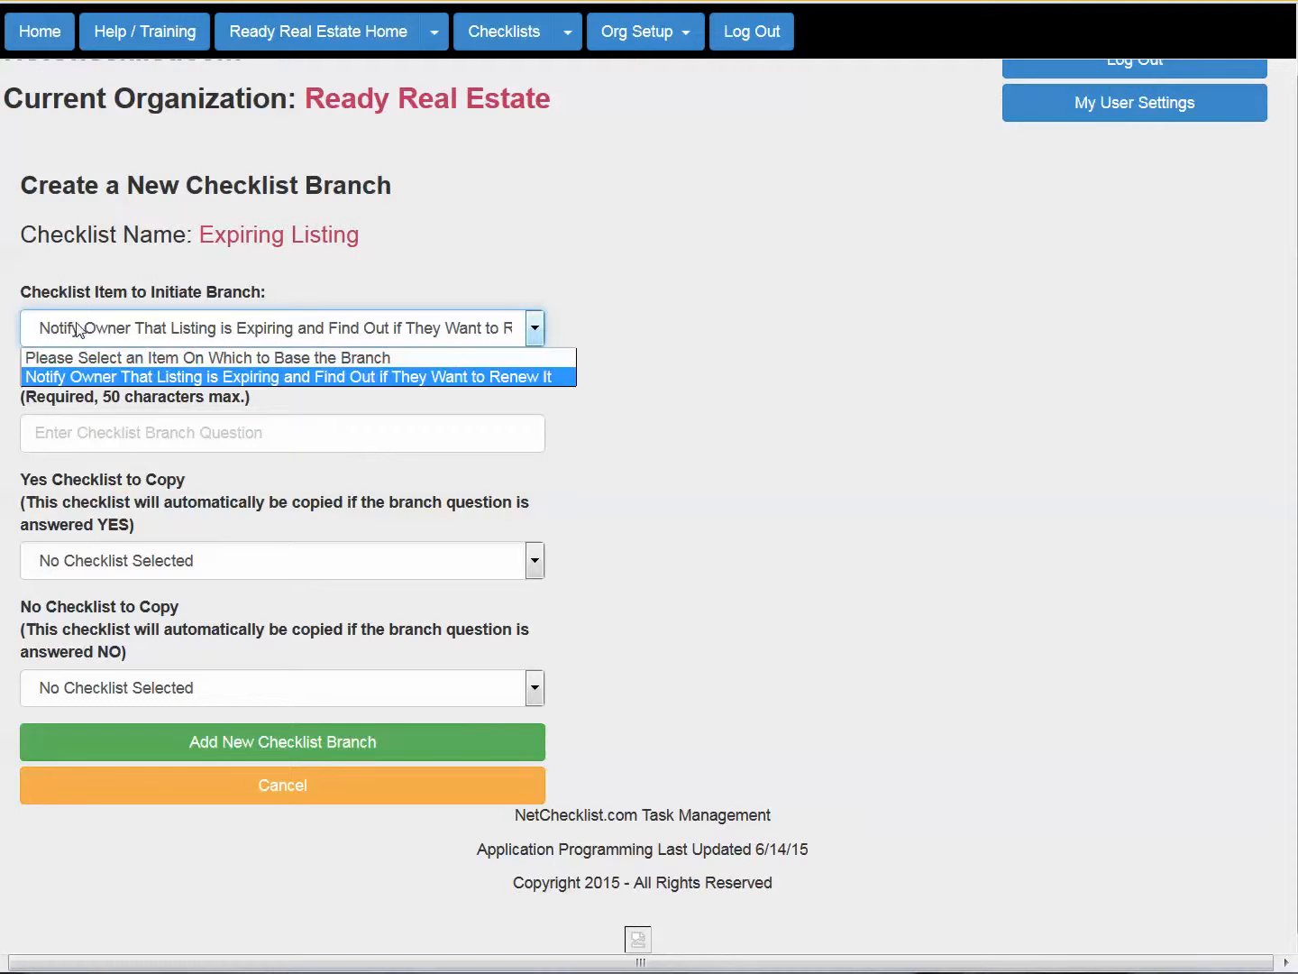
{"action": "left_click", "coordinate": [279, 377]}
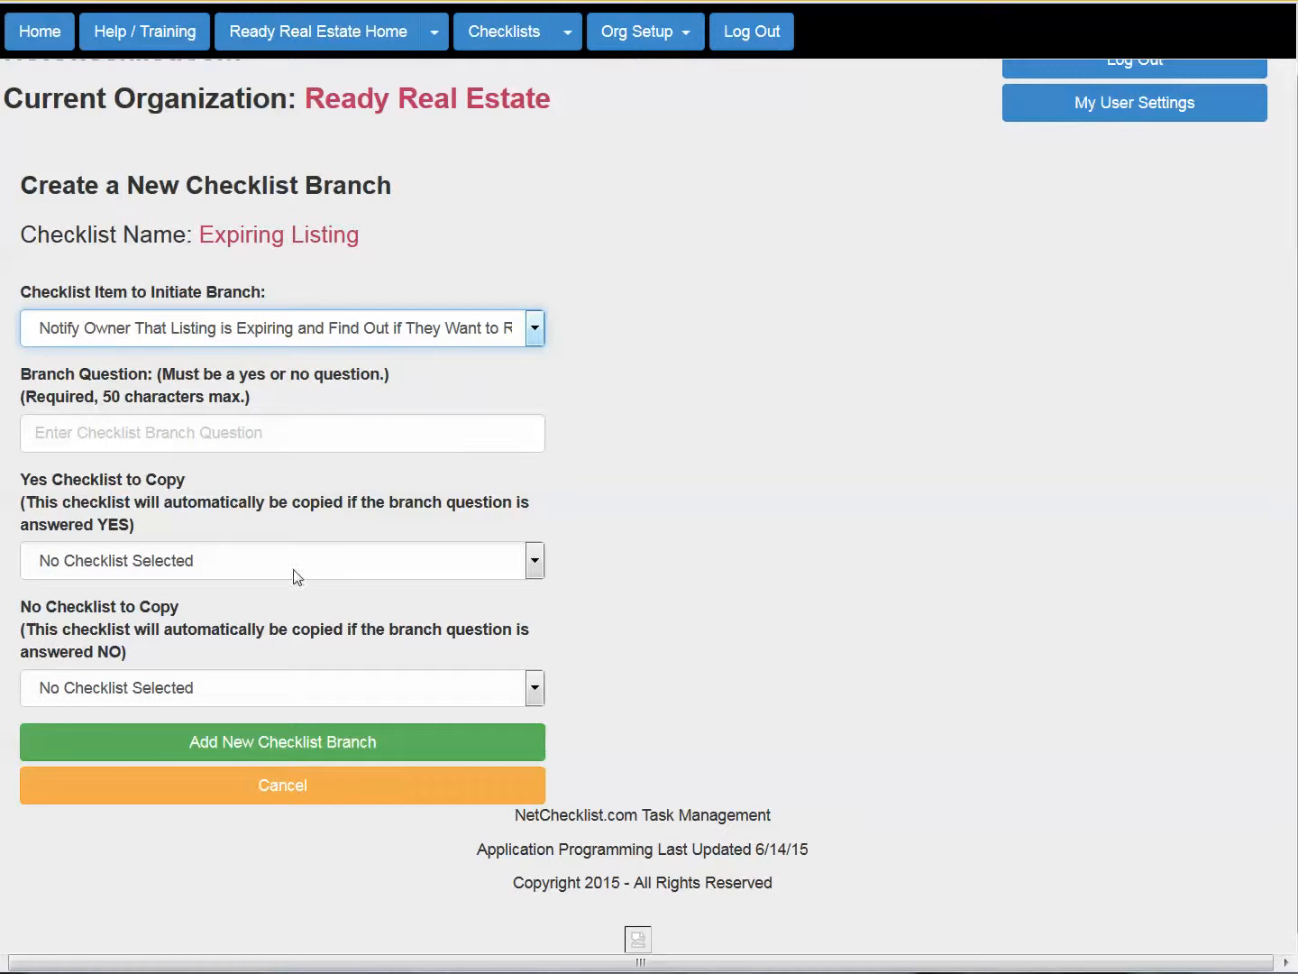
- Enter "Does the owner want to re-list the property?" as the branch question
{"action": "left_click", "coordinate": [201, 432]}
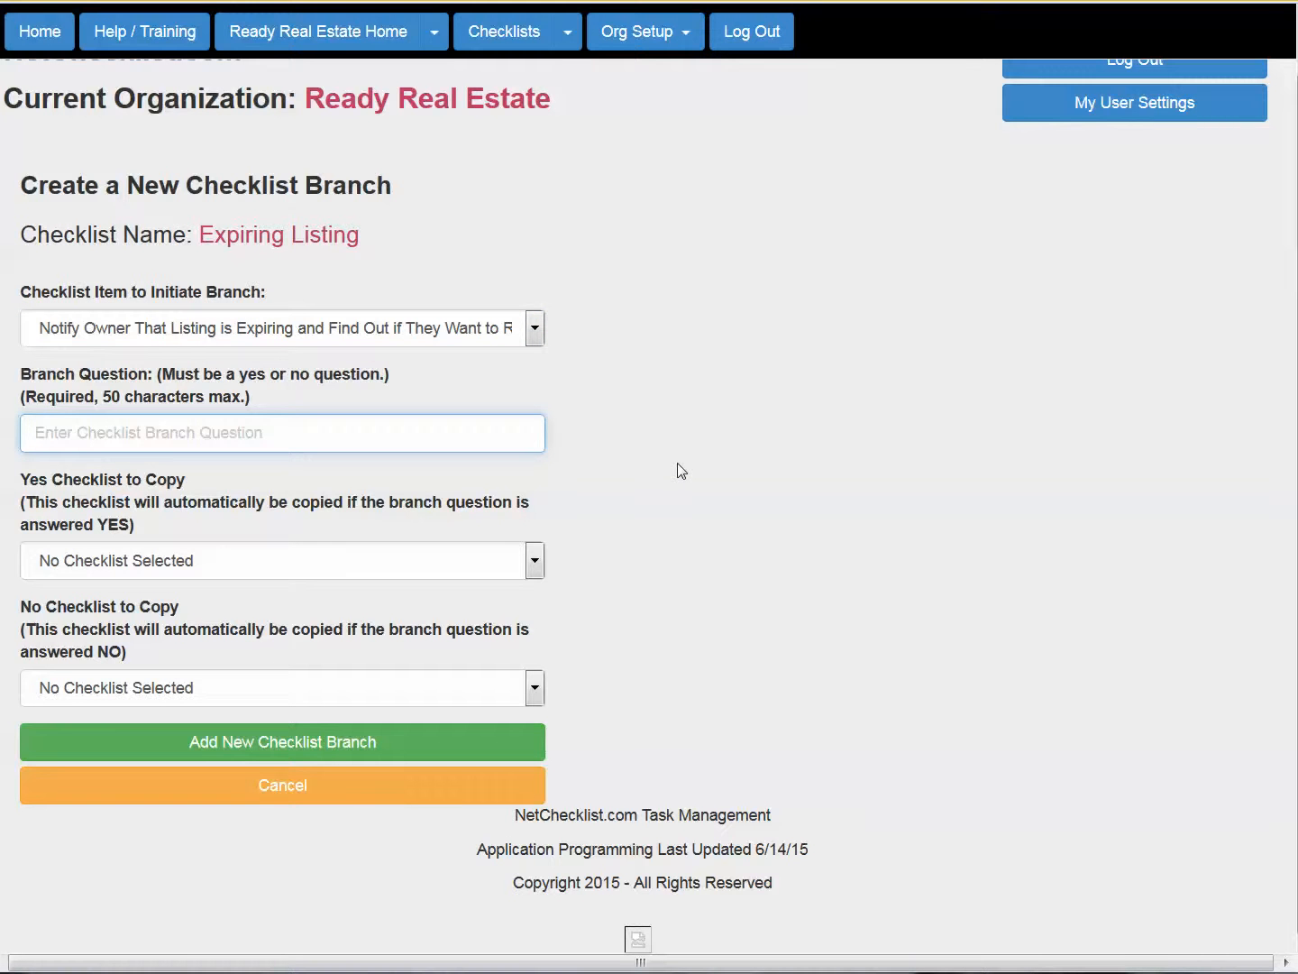
{"action": "type", "text": "D"}
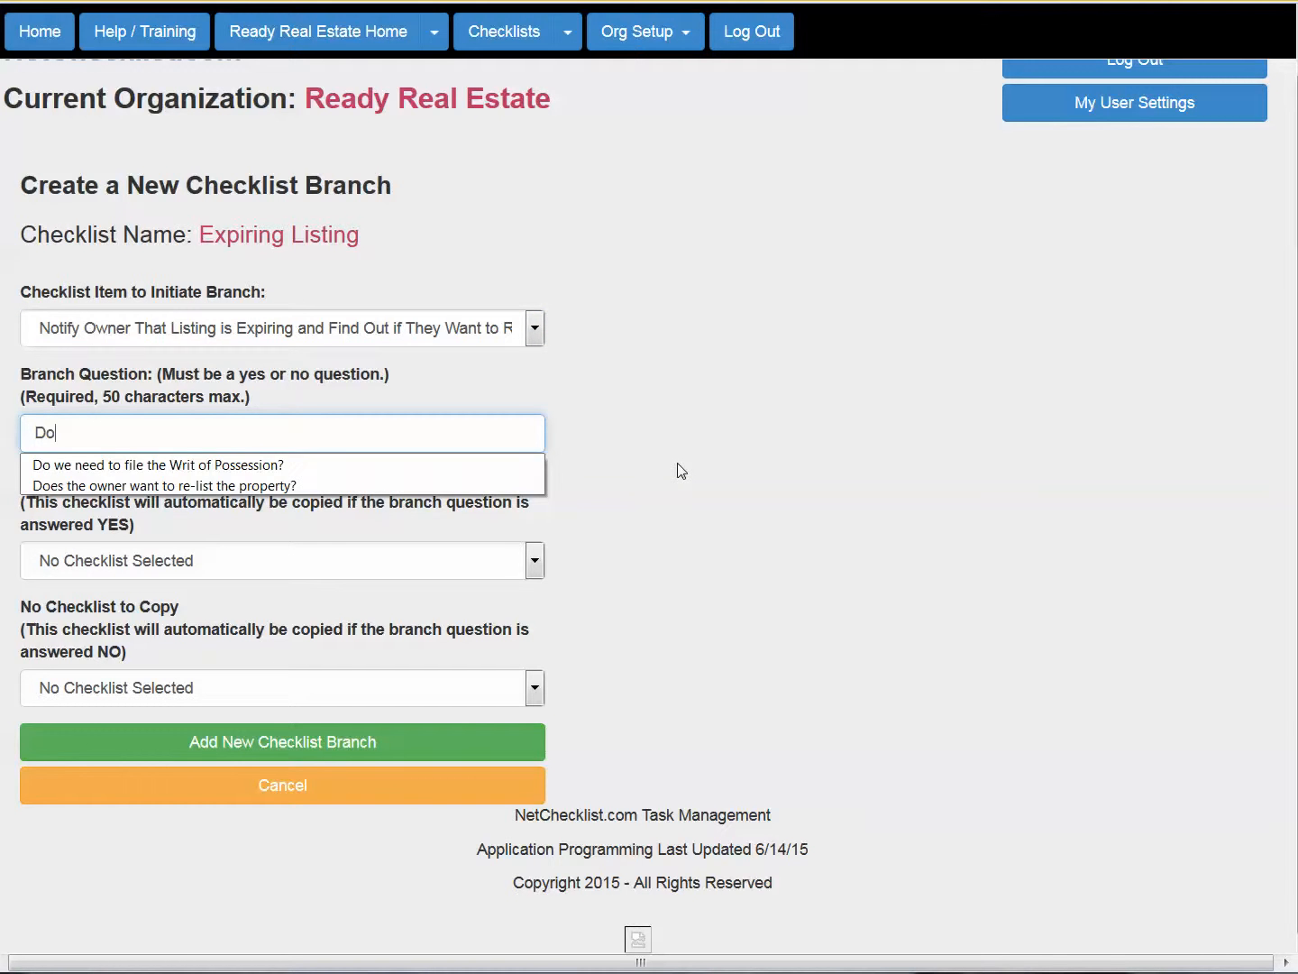
{"action": "type", "text": "o"}
{"action": "key", "text": "Down"}
{"action": "key", "text": "Down"}
{"action": "key", "text": "Return"}
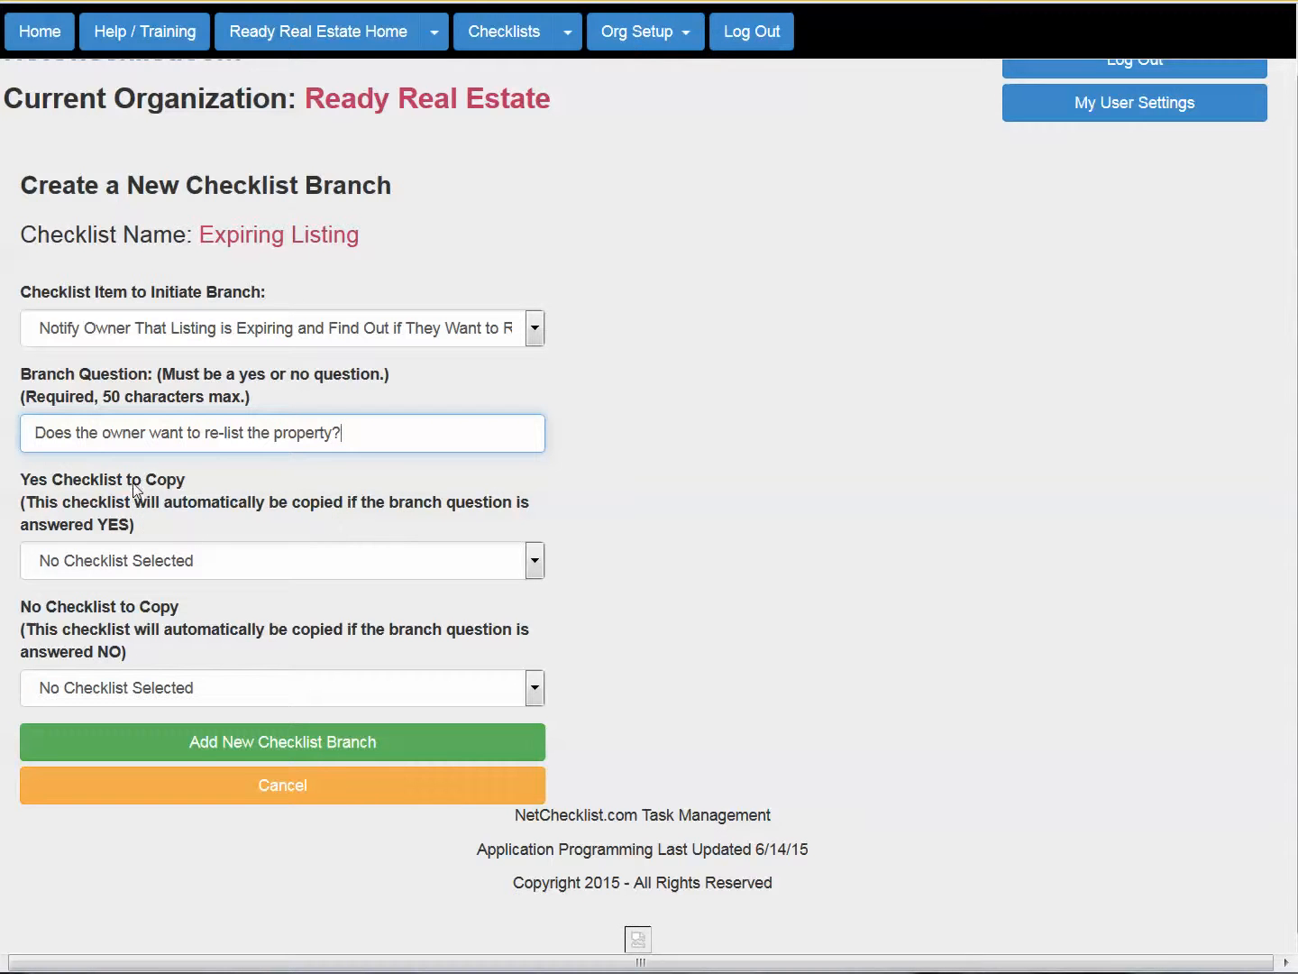
- Assign Expiring Listing - Re-List Property to the Yes answer and Expiring Listing - Don't Re-List Property to the No answer
{"action": "left_click", "coordinate": [188, 562]}
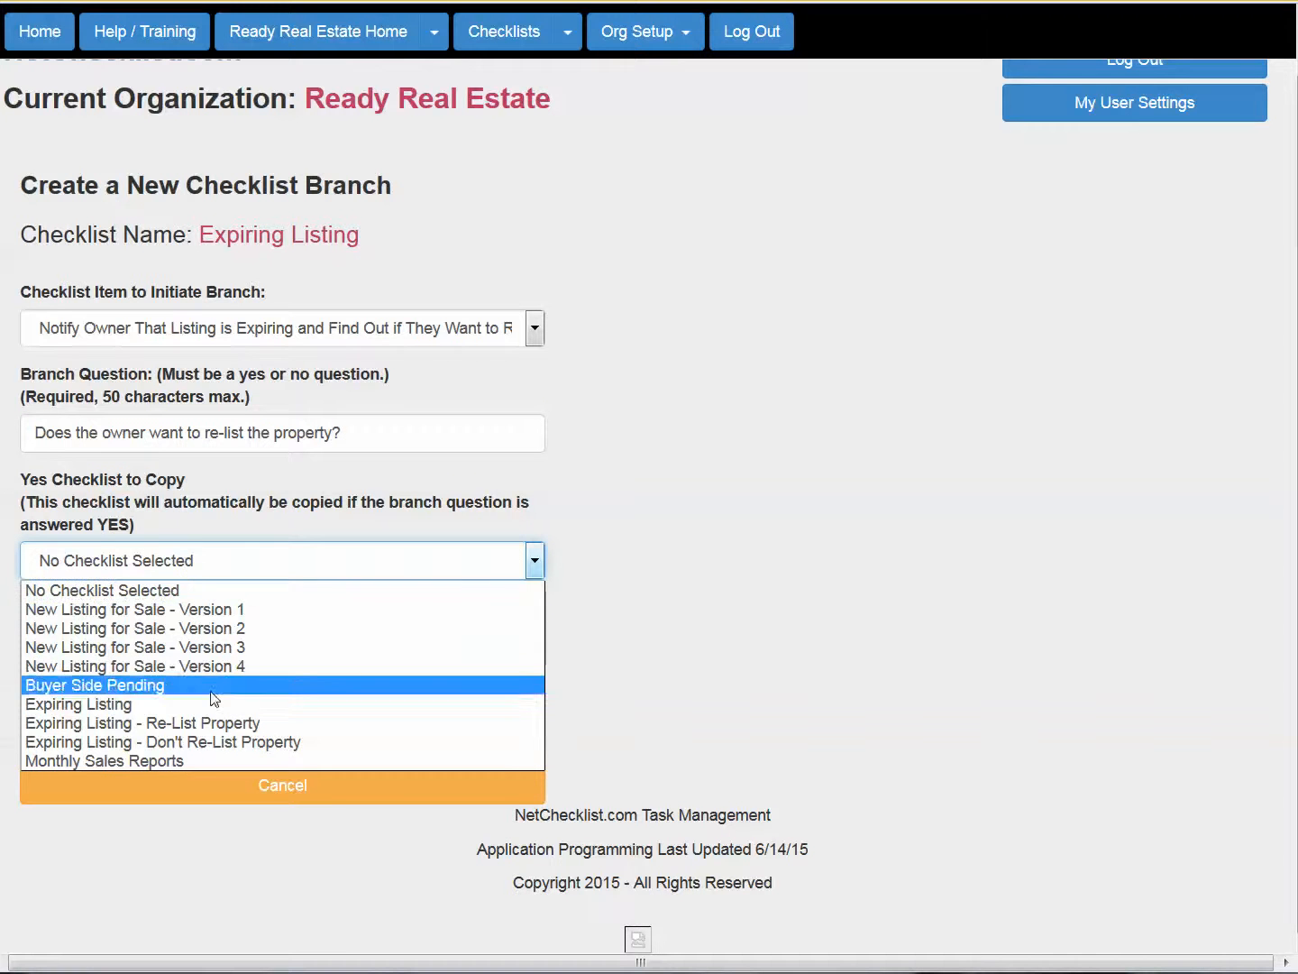
{"action": "left_click", "coordinate": [209, 723]}
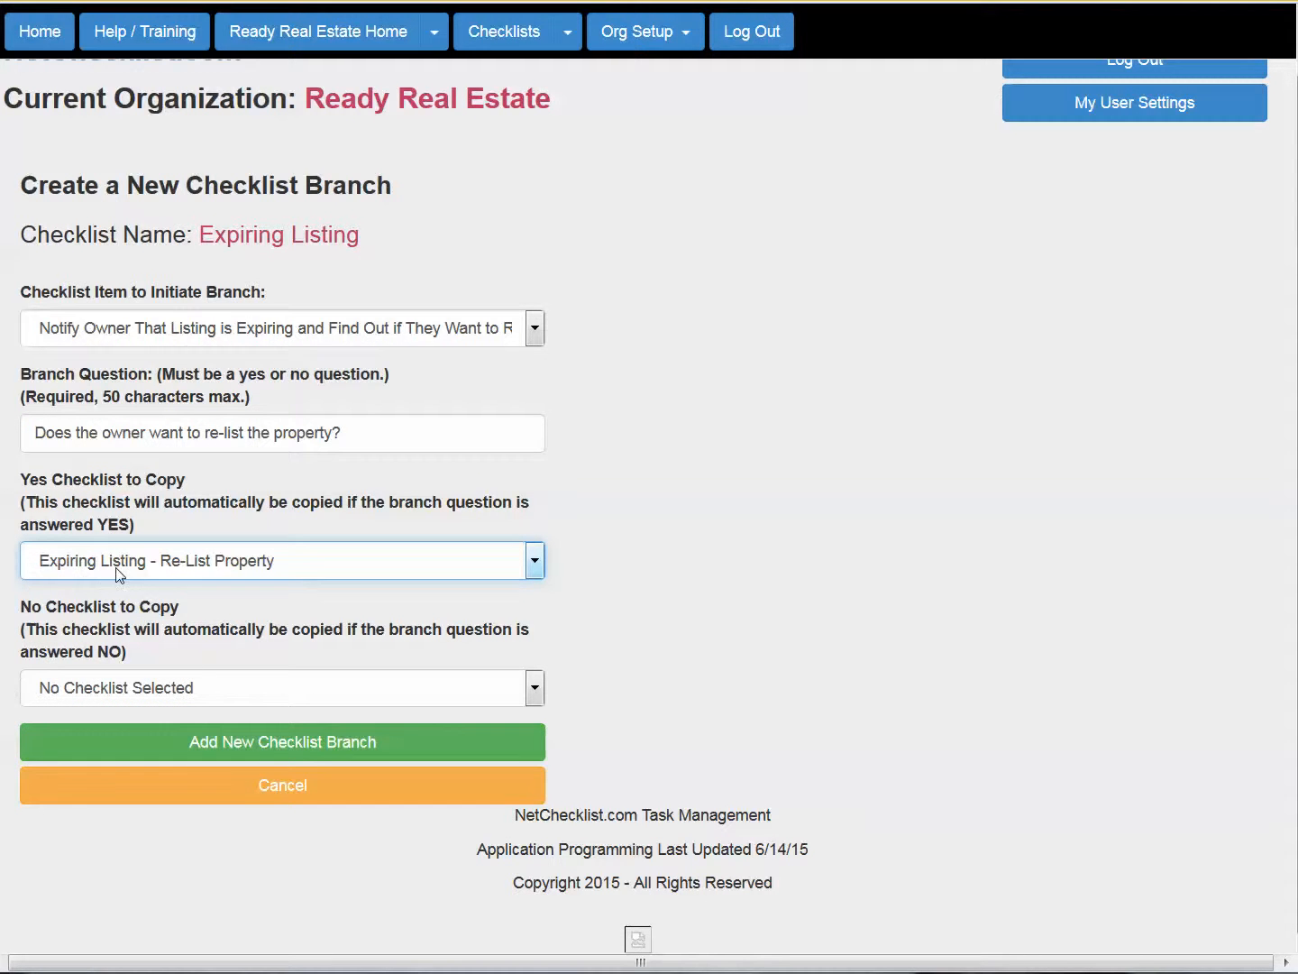
{"action": "left_click", "coordinate": [192, 700]}
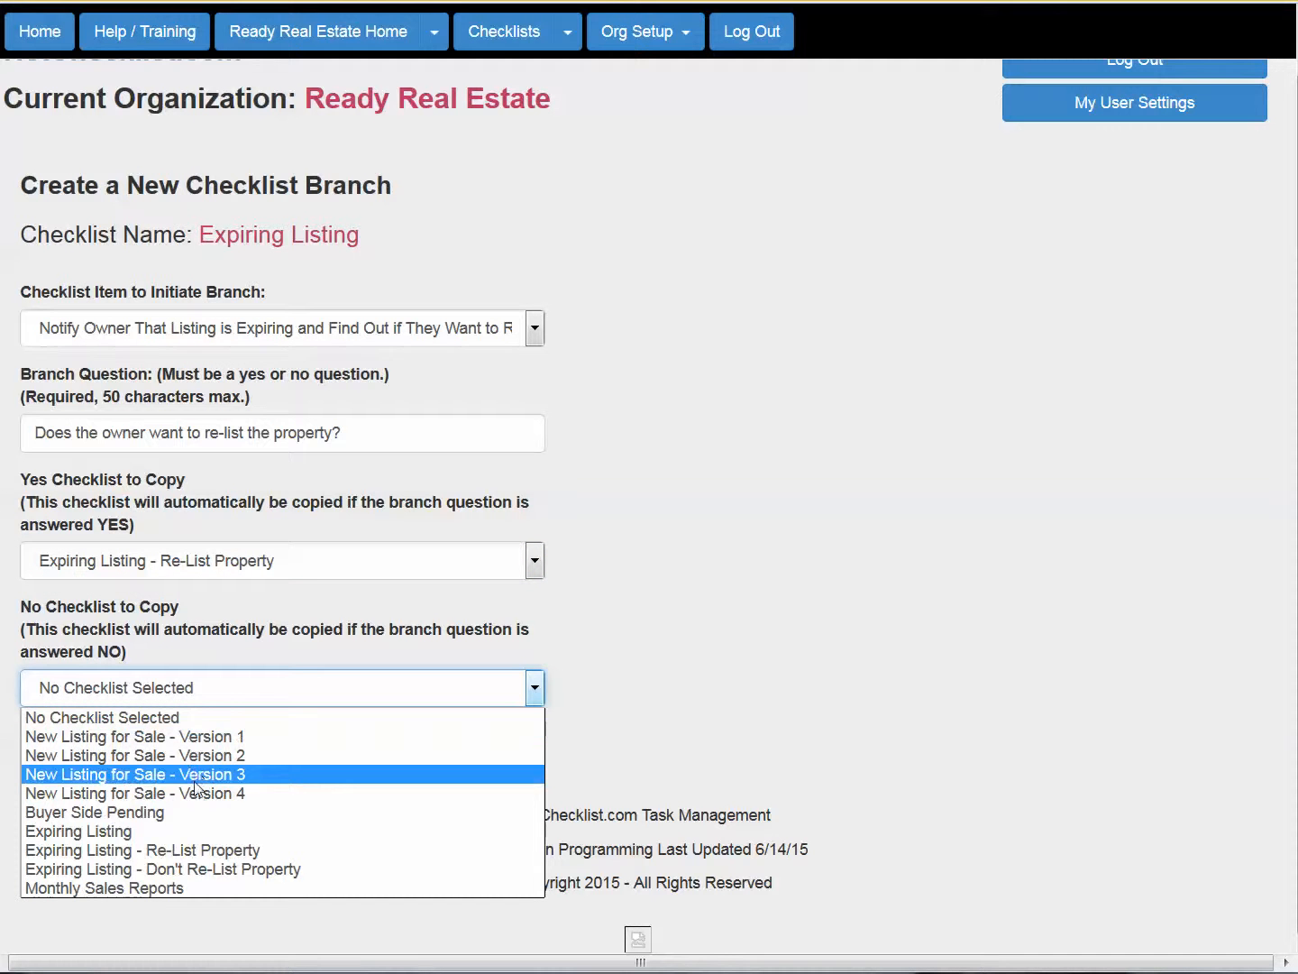
{"action": "left_click", "coordinate": [270, 869]}
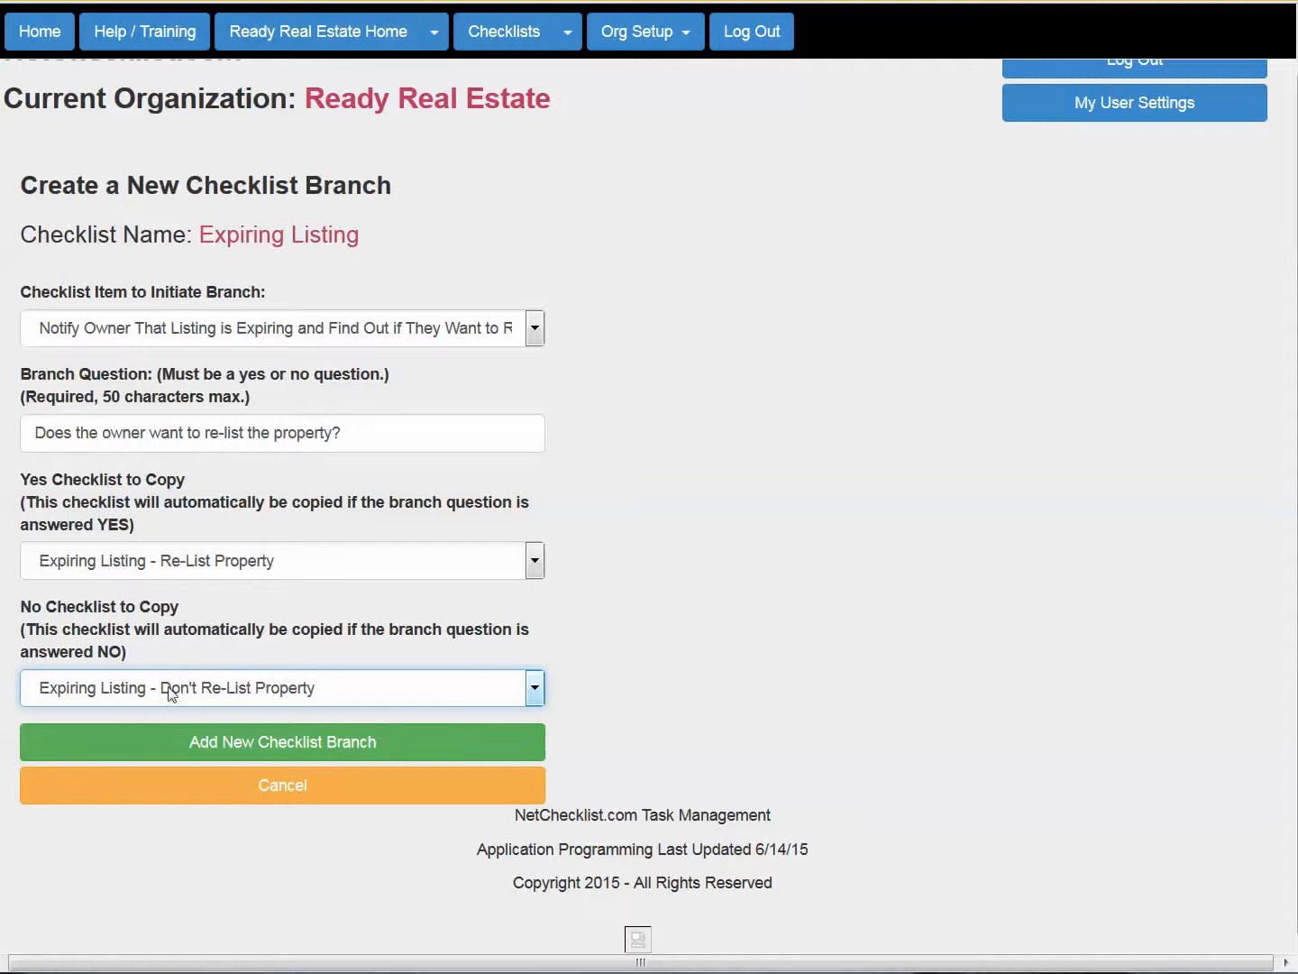
- Try leaving the branch's No answer without a checklist by choosing No Checklist Selected
{"action": "left_click", "coordinate": [113, 692]}
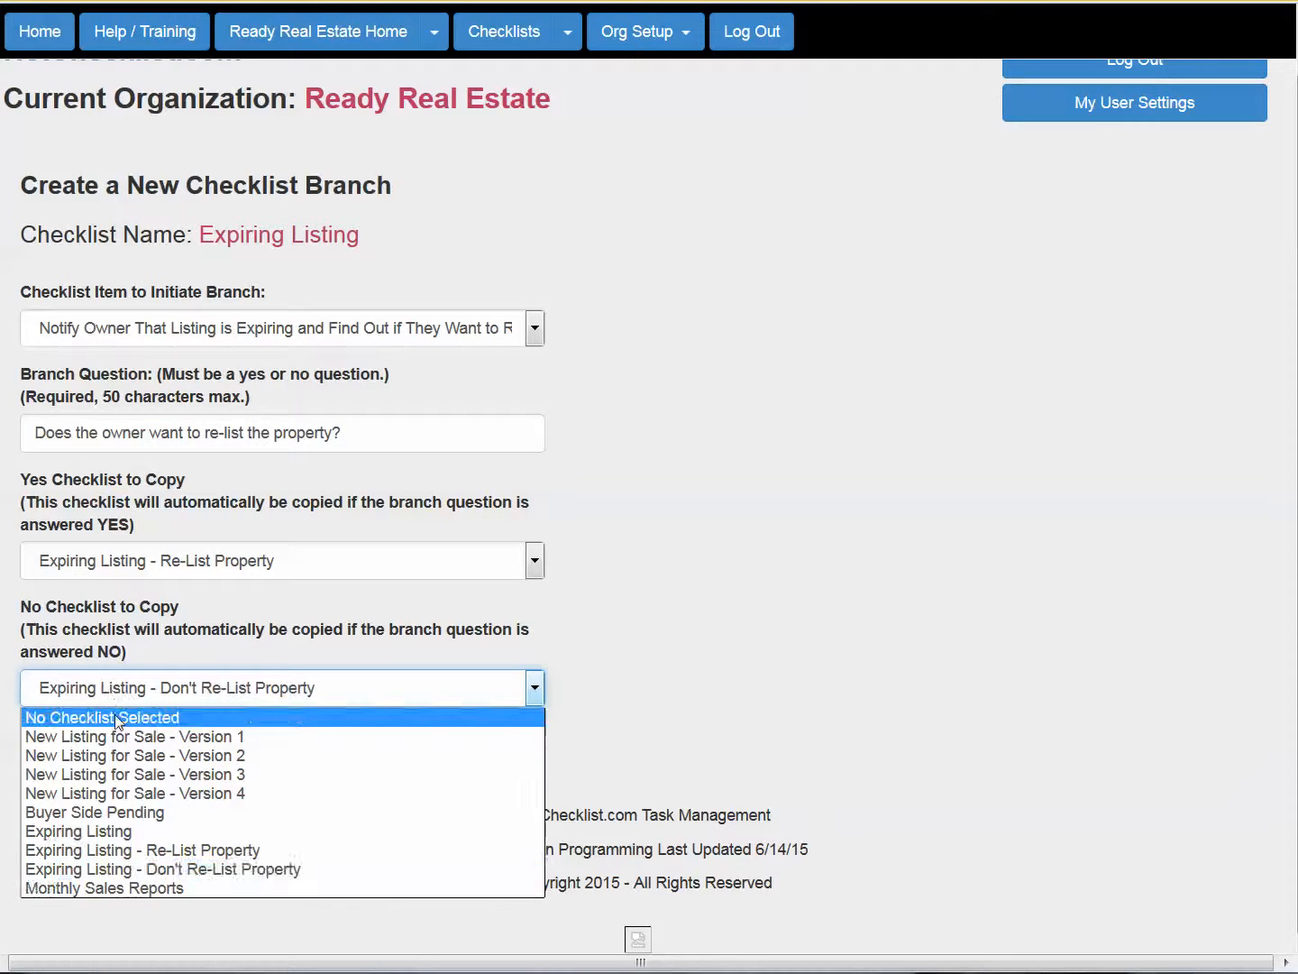
{"action": "left_click", "coordinate": [117, 712]}
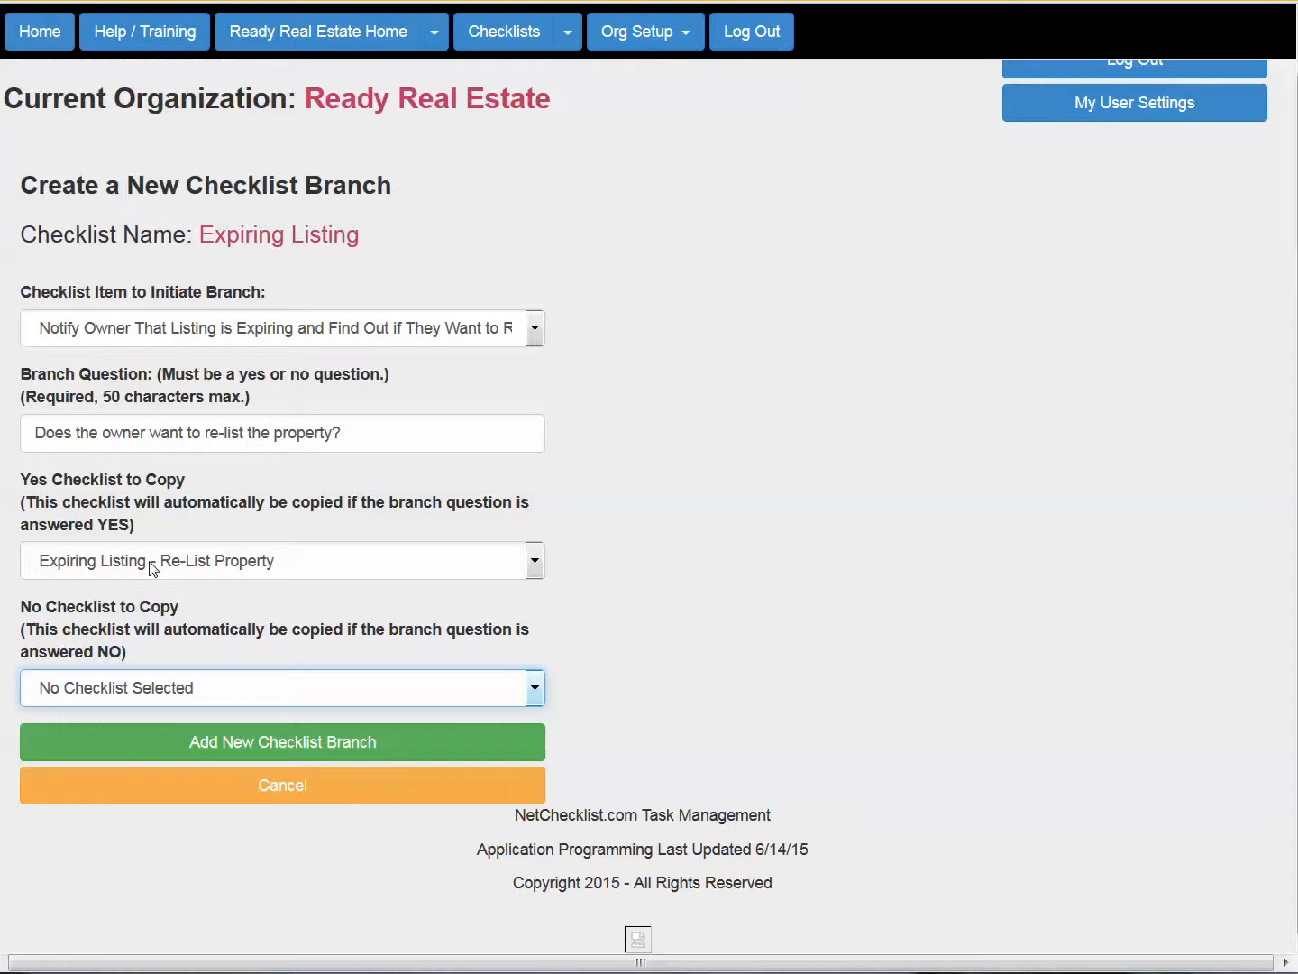
- Set the No checklist to Expiring Listing - Don't Re-List Property and add the new checklist branch
{"action": "left_click", "coordinate": [182, 695]}
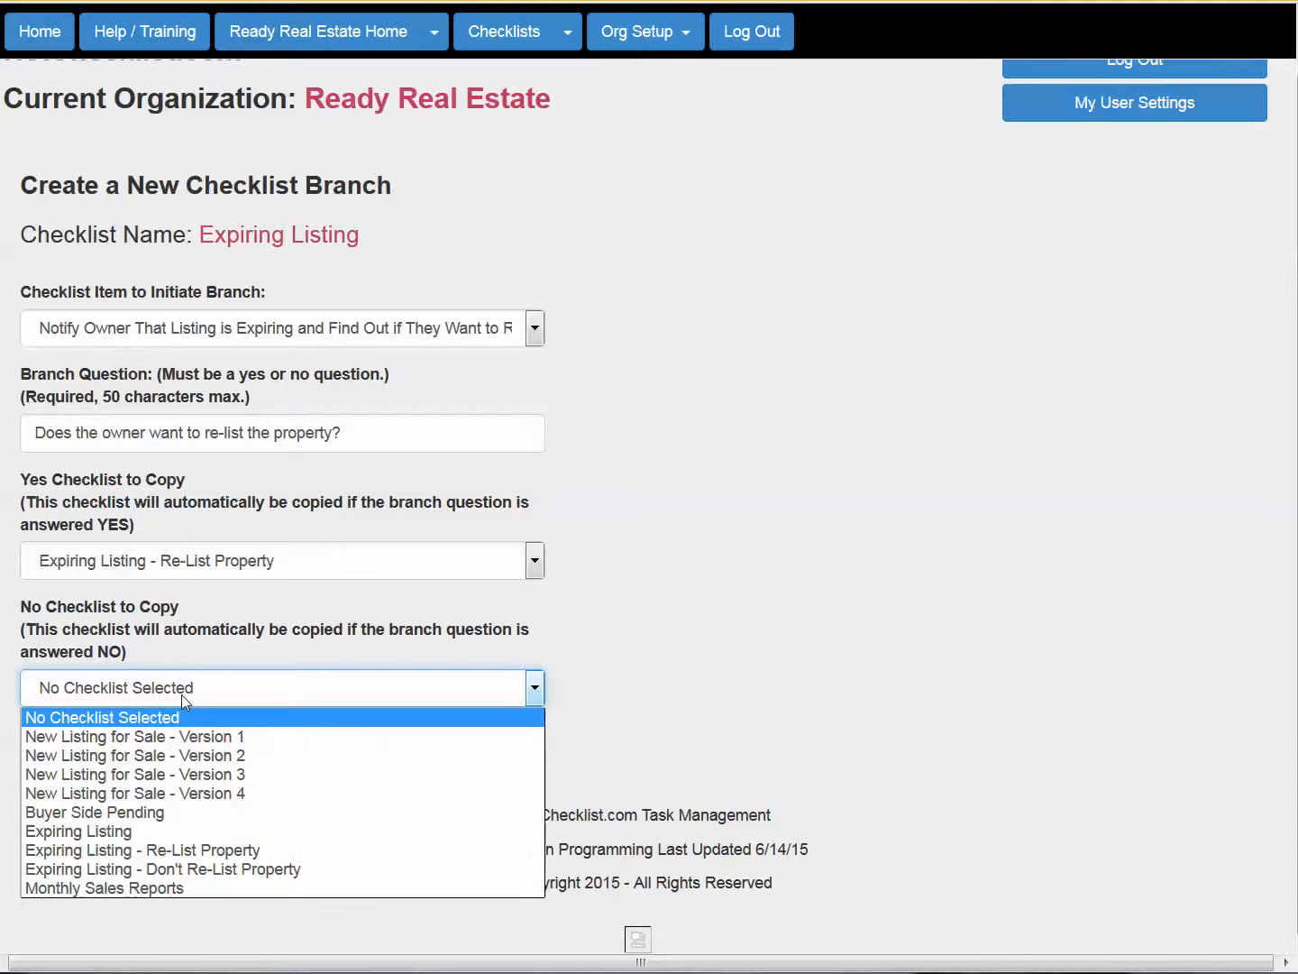
{"action": "left_click", "coordinate": [205, 870]}
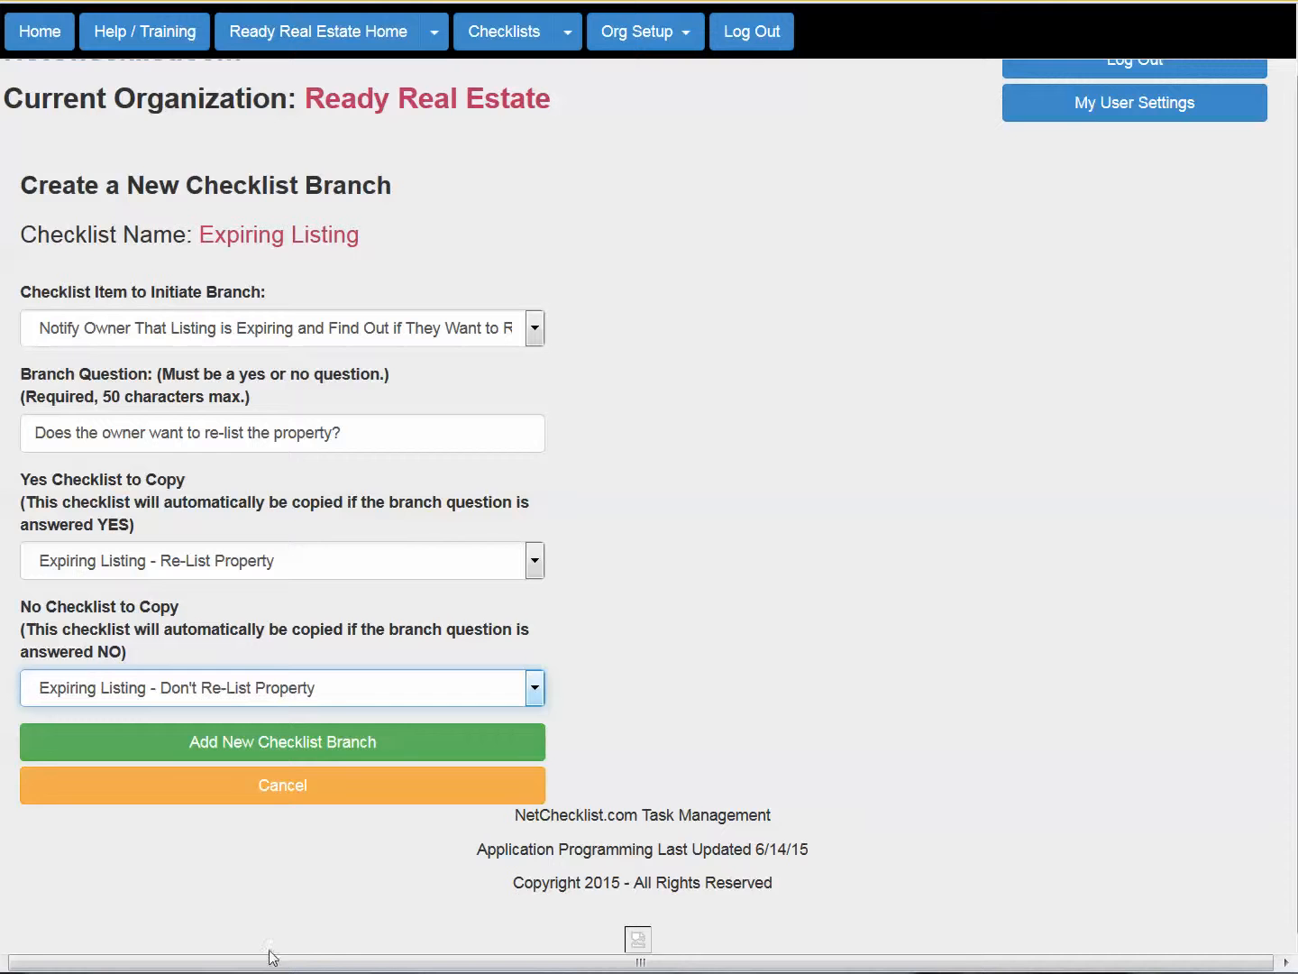
{"action": "left_click", "coordinate": [252, 745]}
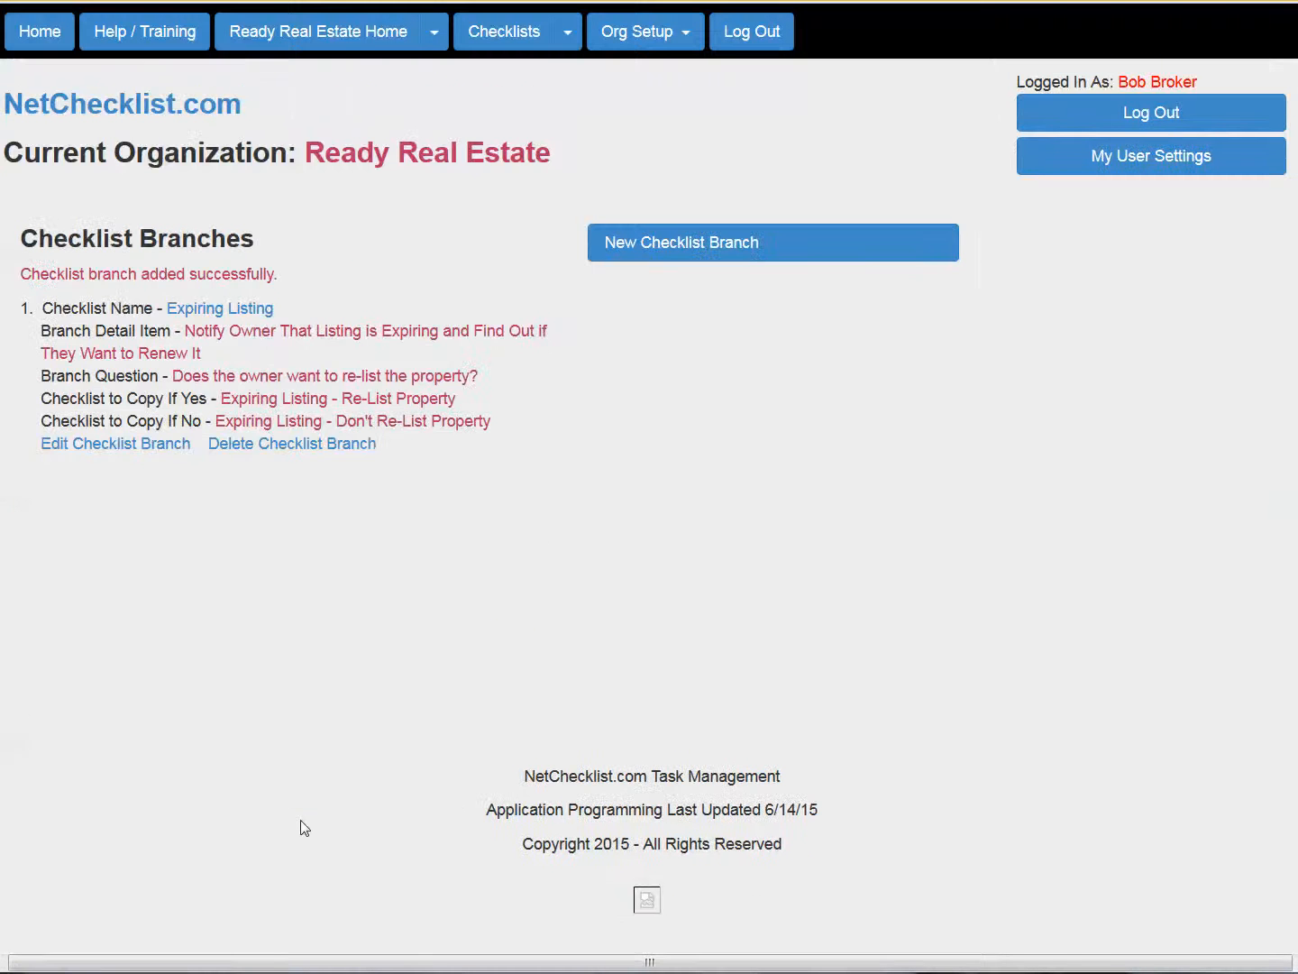
- Delete the copied New Listing for Sale - Version 3 checklist and all of its items from the project
{"action": "left_click", "coordinate": [503, 36]}
{"action": "left_click", "coordinate": [568, 33]}
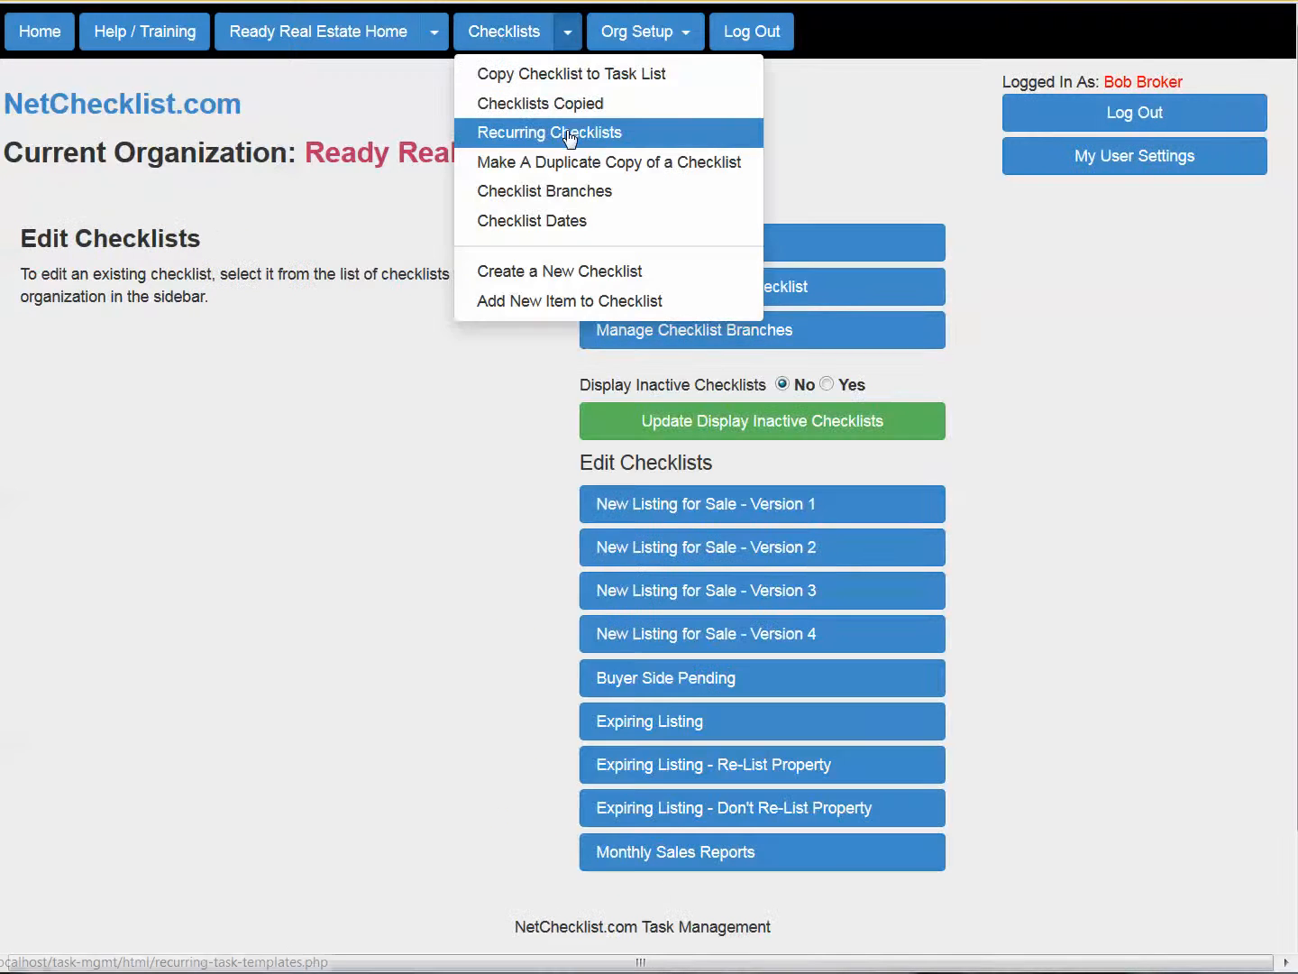
{"action": "left_click", "coordinate": [559, 105]}
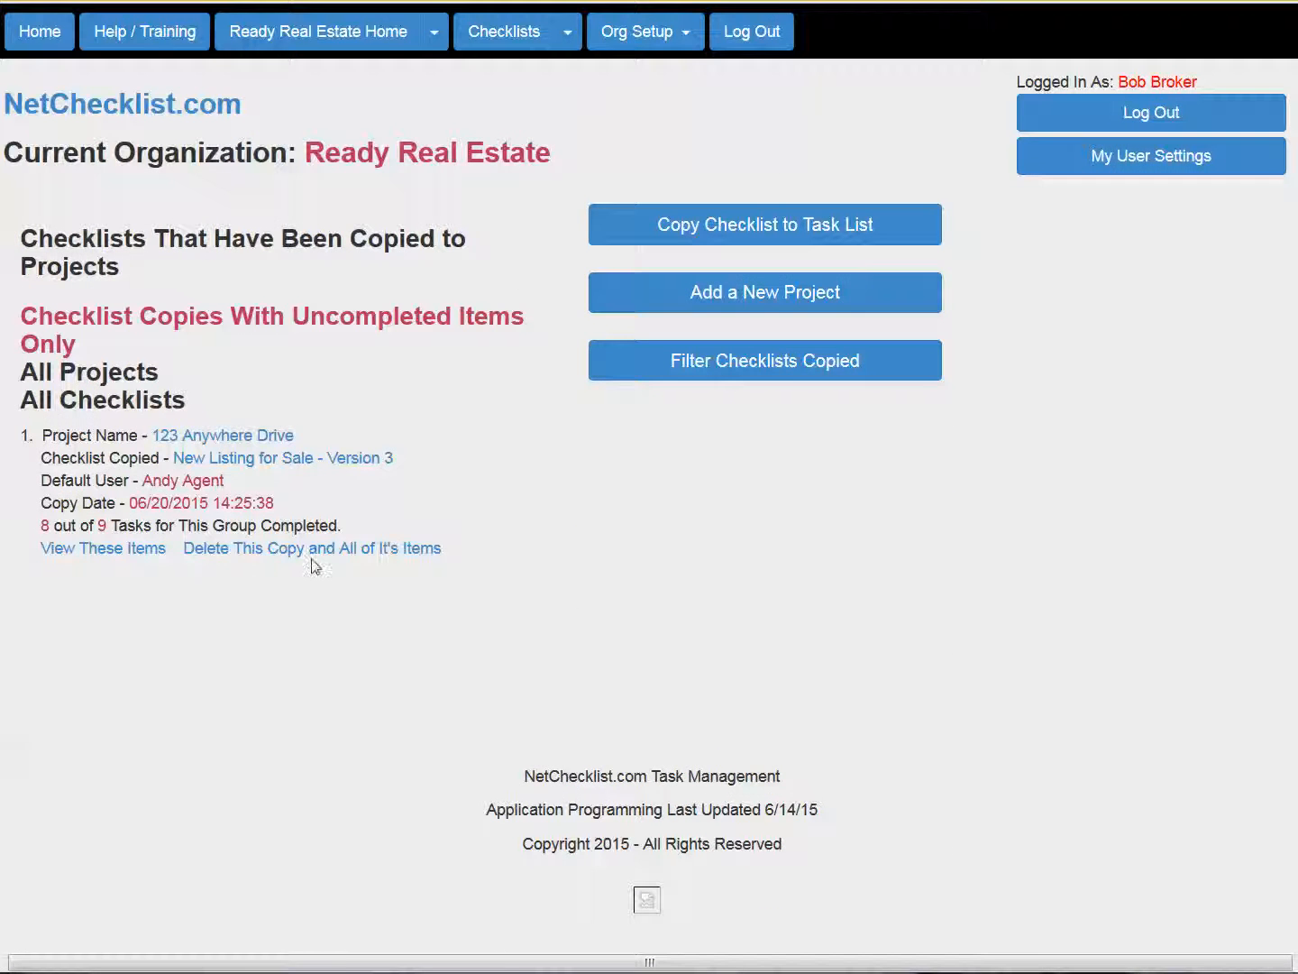
{"action": "left_click", "coordinate": [371, 550]}
{"action": "left_click", "coordinate": [746, 408]}
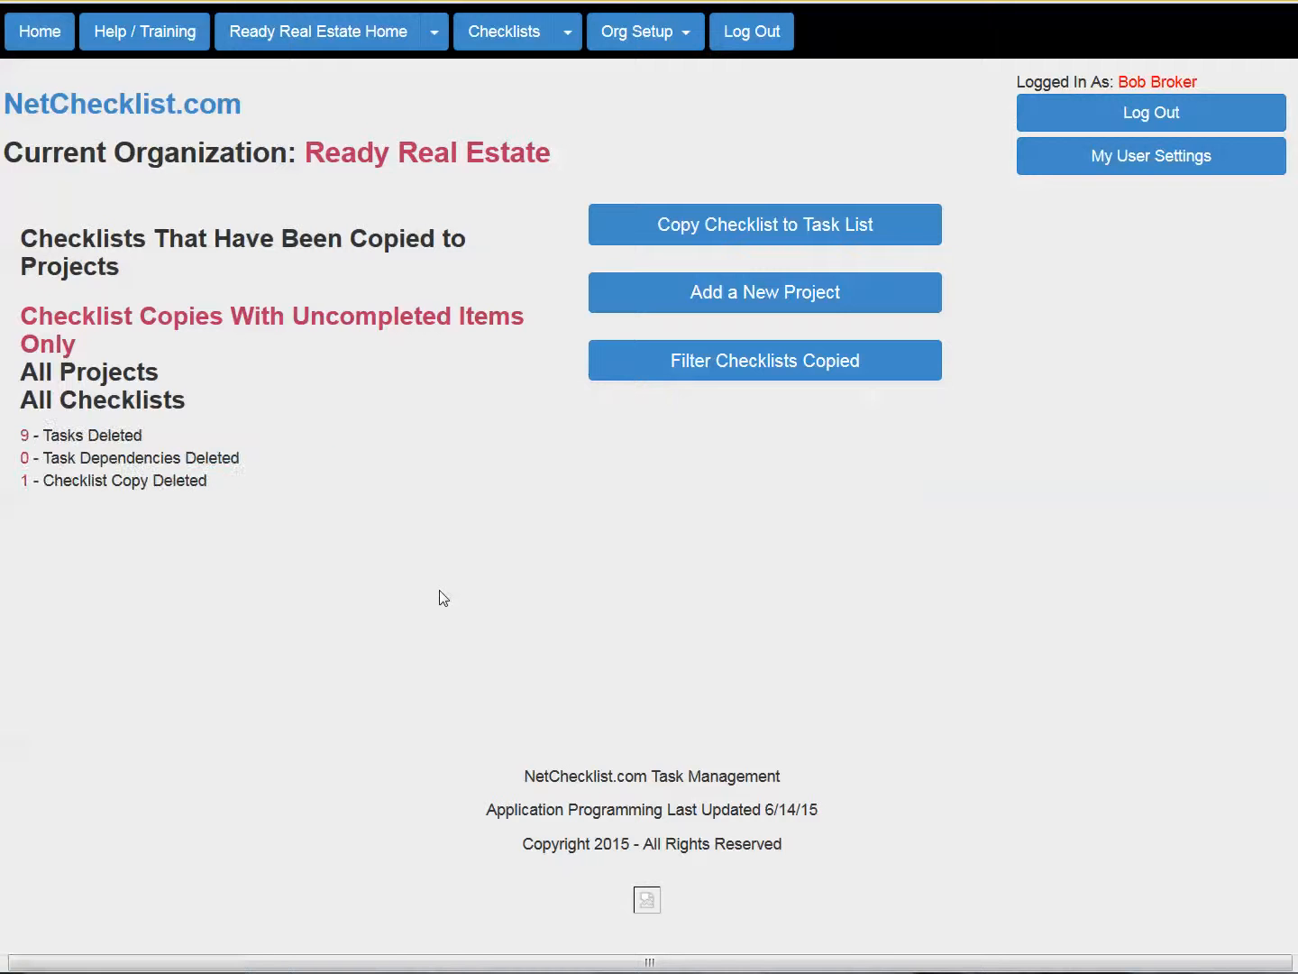
- Copy the Expiring Listing checklist to the property's project, assigning its tasks to the agent user
{"action": "left_click", "coordinate": [722, 237]}
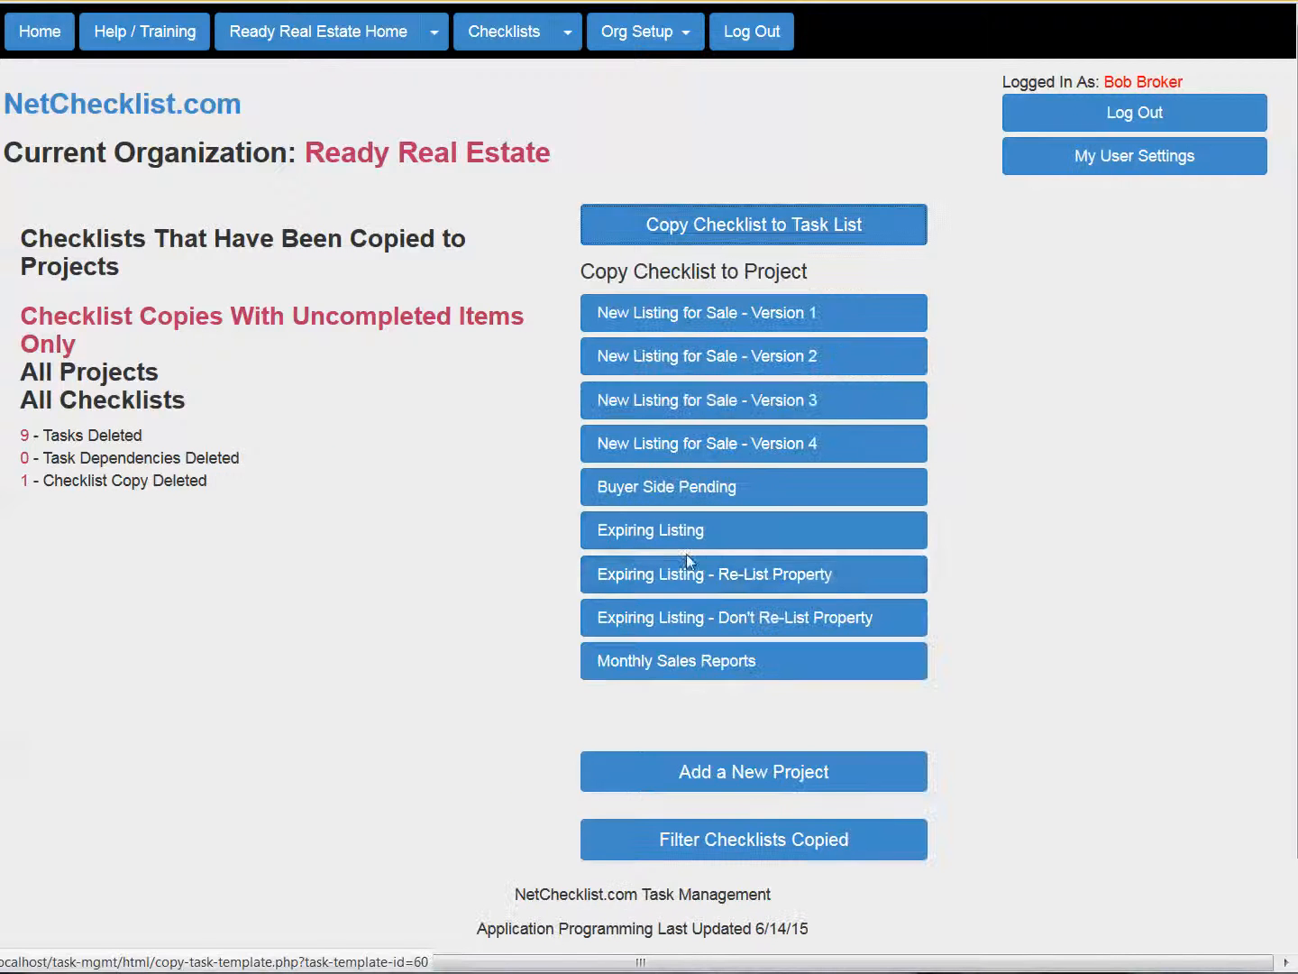
{"action": "left_click", "coordinate": [660, 530]}
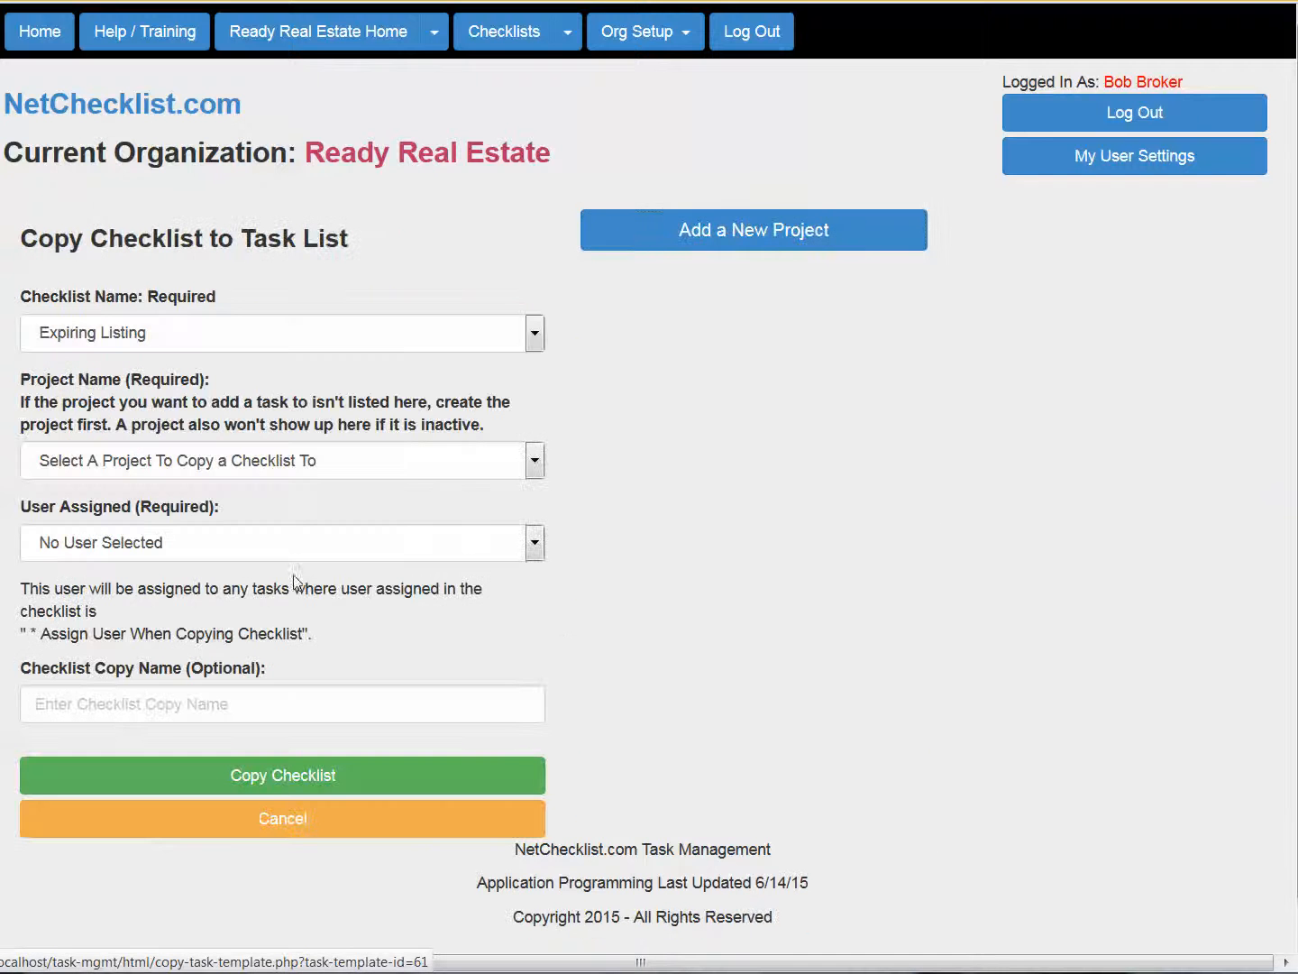
{"action": "left_click", "coordinate": [161, 476]}
{"action": "left_click", "coordinate": [135, 525]}
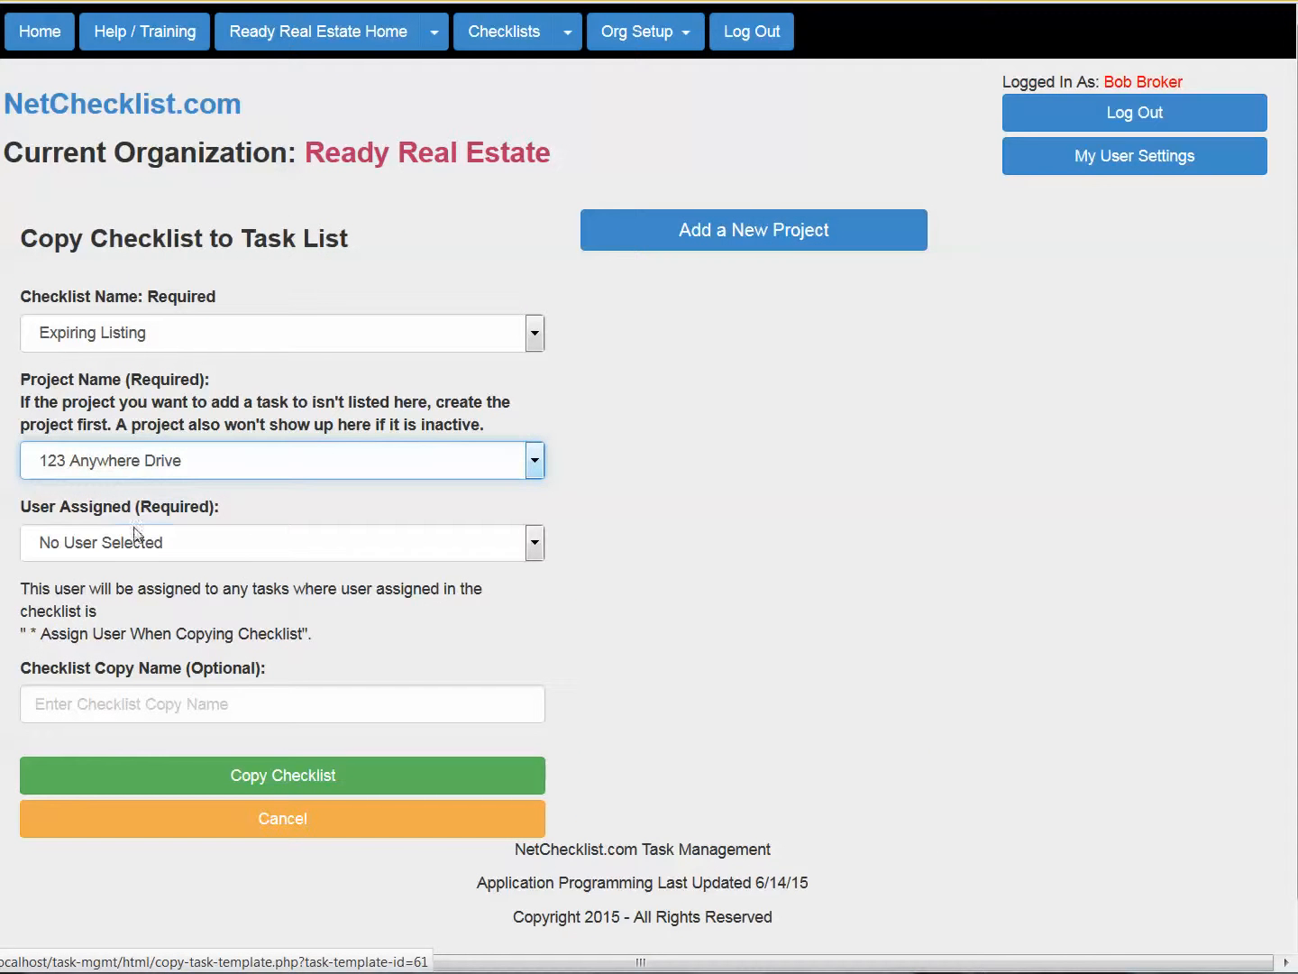
{"action": "left_click", "coordinate": [136, 546]}
{"action": "left_click", "coordinate": [142, 629]}
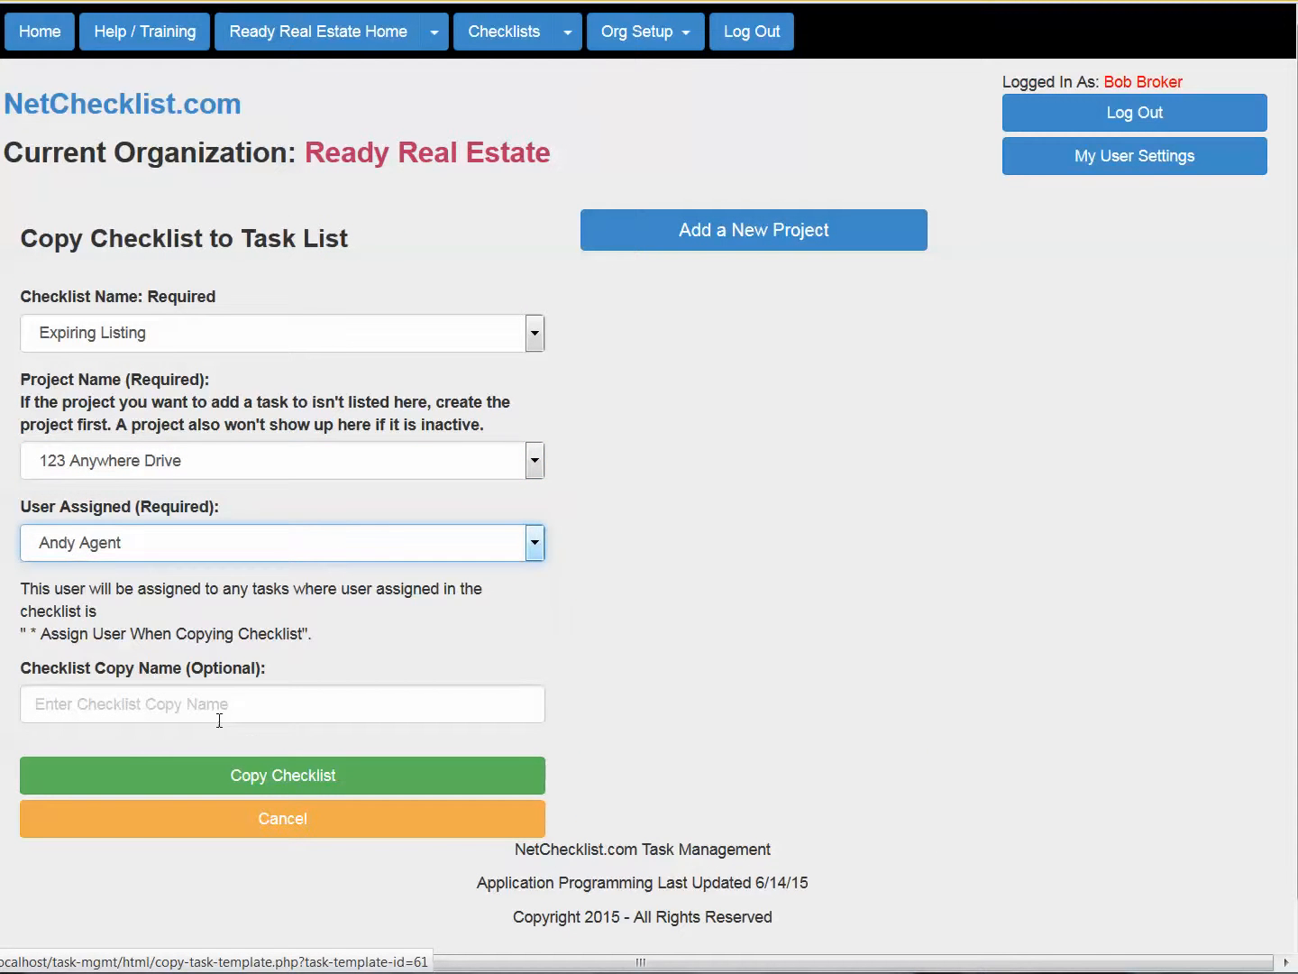
{"action": "left_click", "coordinate": [256, 779]}
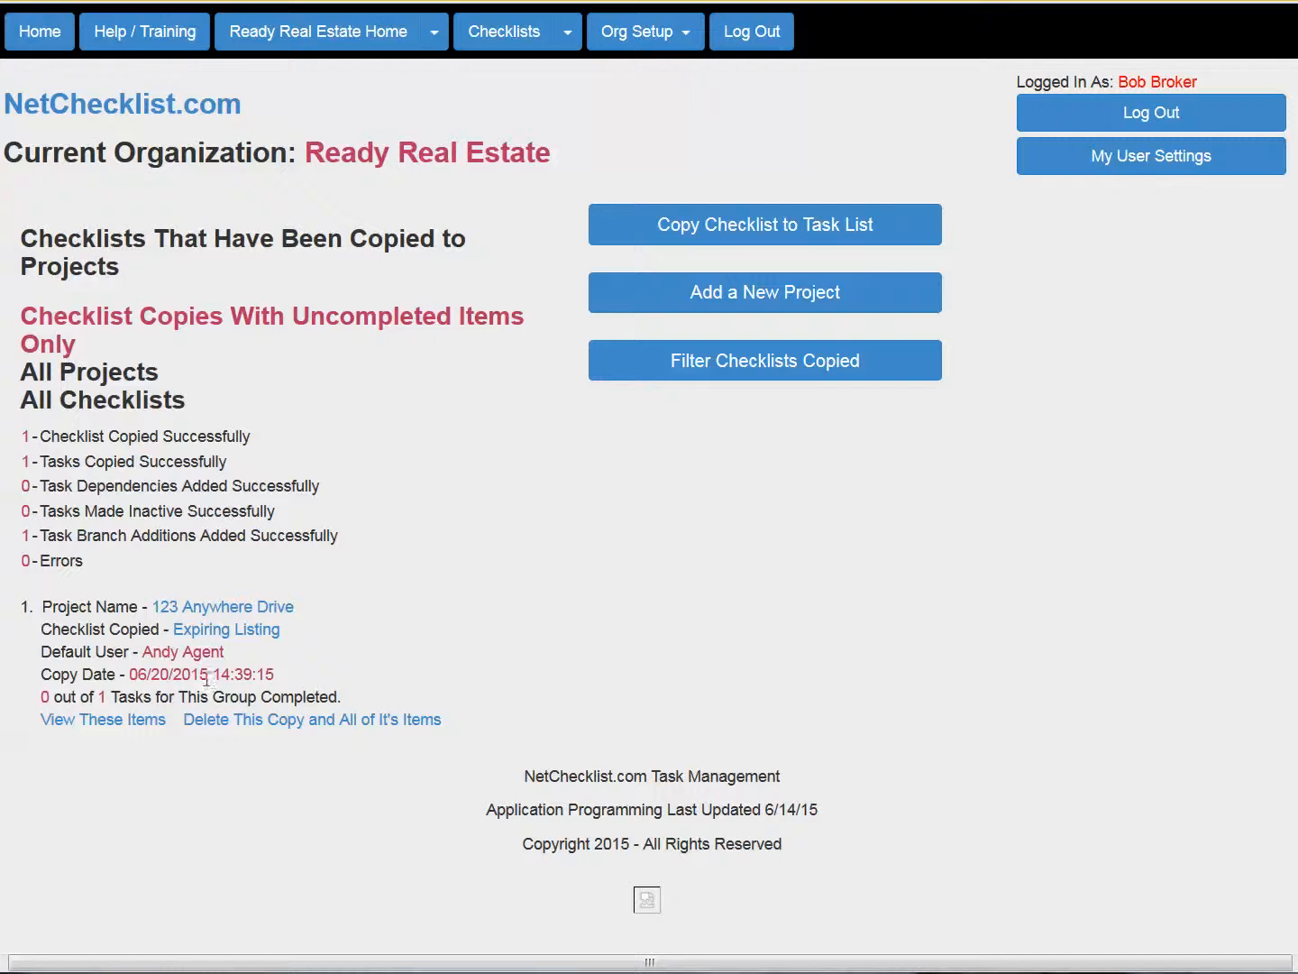
- Try to mark the task about notifying the owner complete with its branch question set to Don't Answer Yet
{"action": "left_click", "coordinate": [301, 38]}
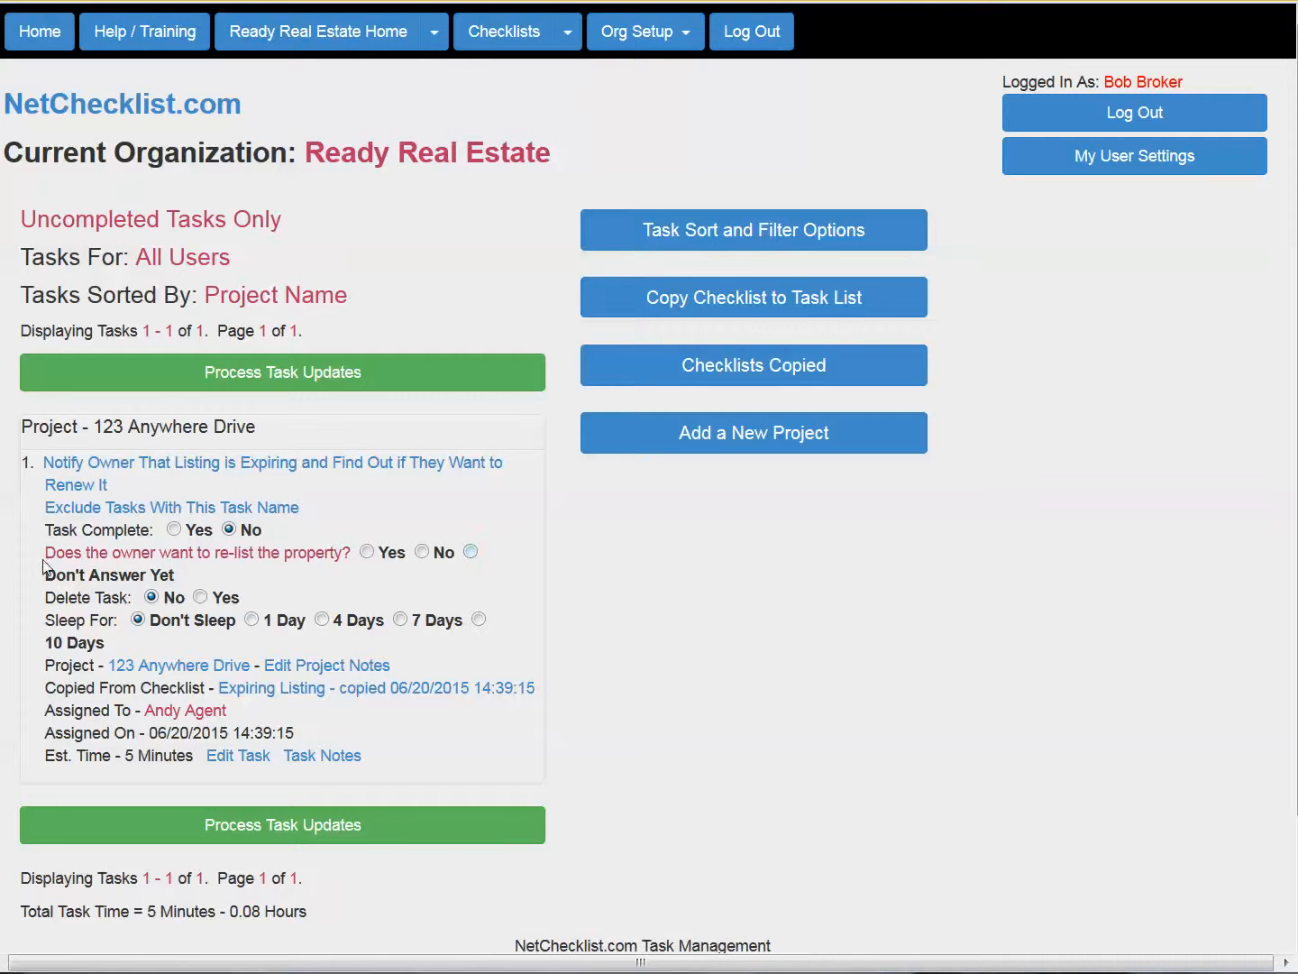
{"action": "left_click_drag", "start_coordinate": [46, 551], "coordinate": [360, 556]}
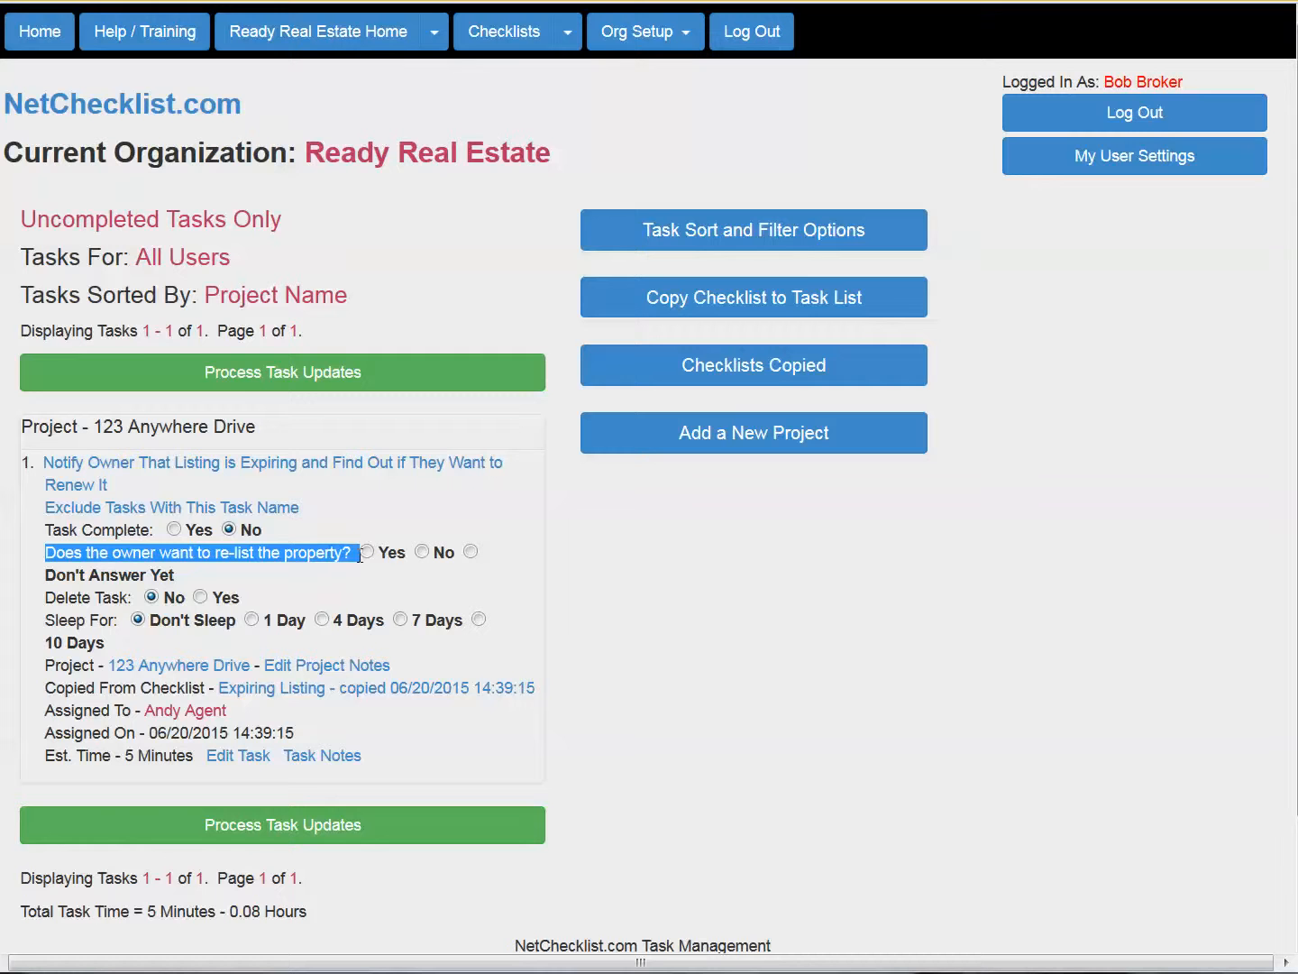
{"action": "left_click", "coordinate": [555, 552]}
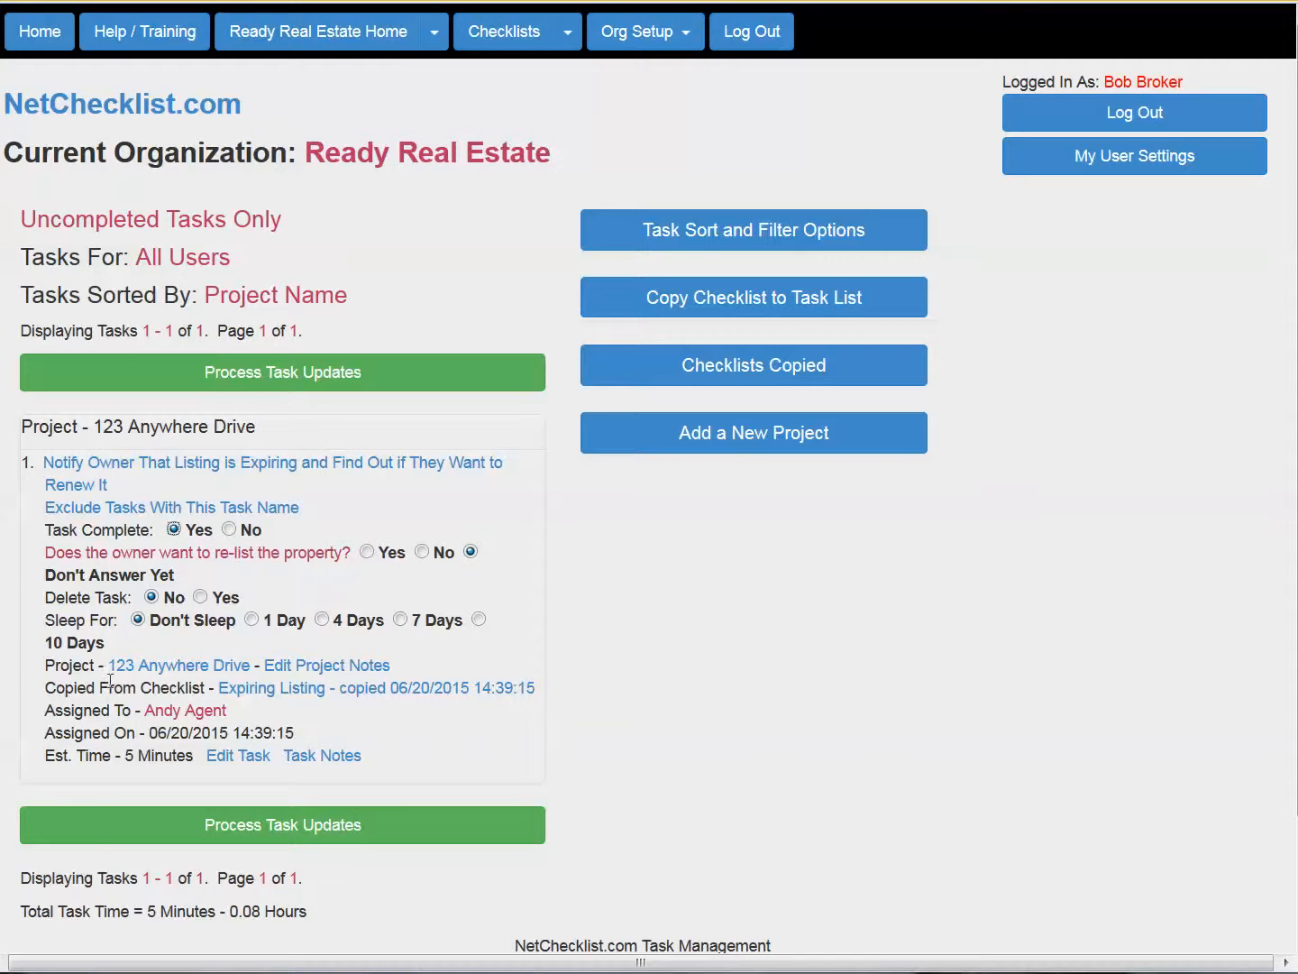
{"action": "left_click", "coordinate": [333, 835]}
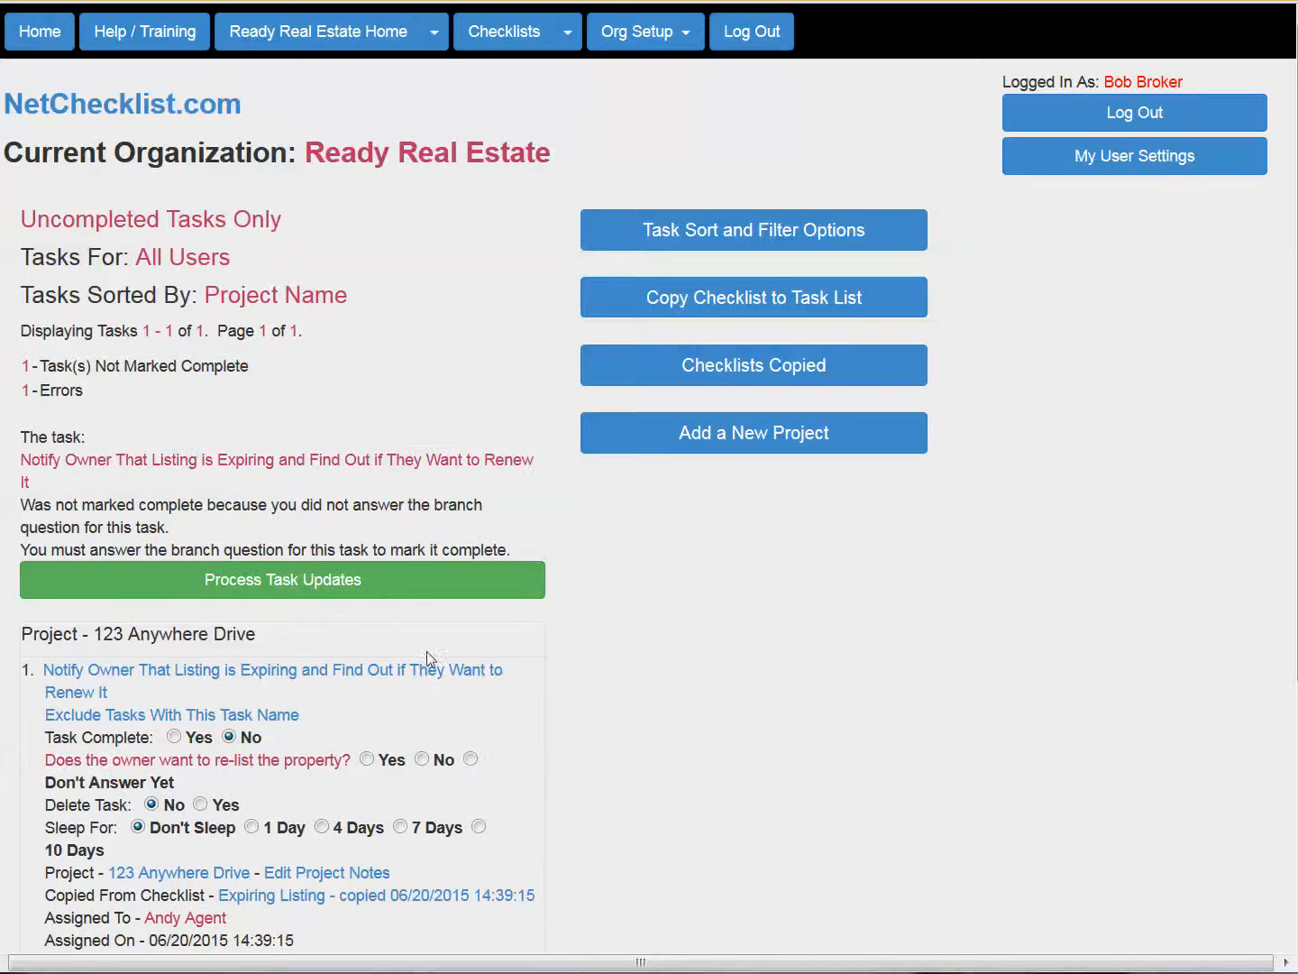
{"action": "scroll", "coordinate": [351, 645], "scroll_direction": "down", "scroll_amount": 3}
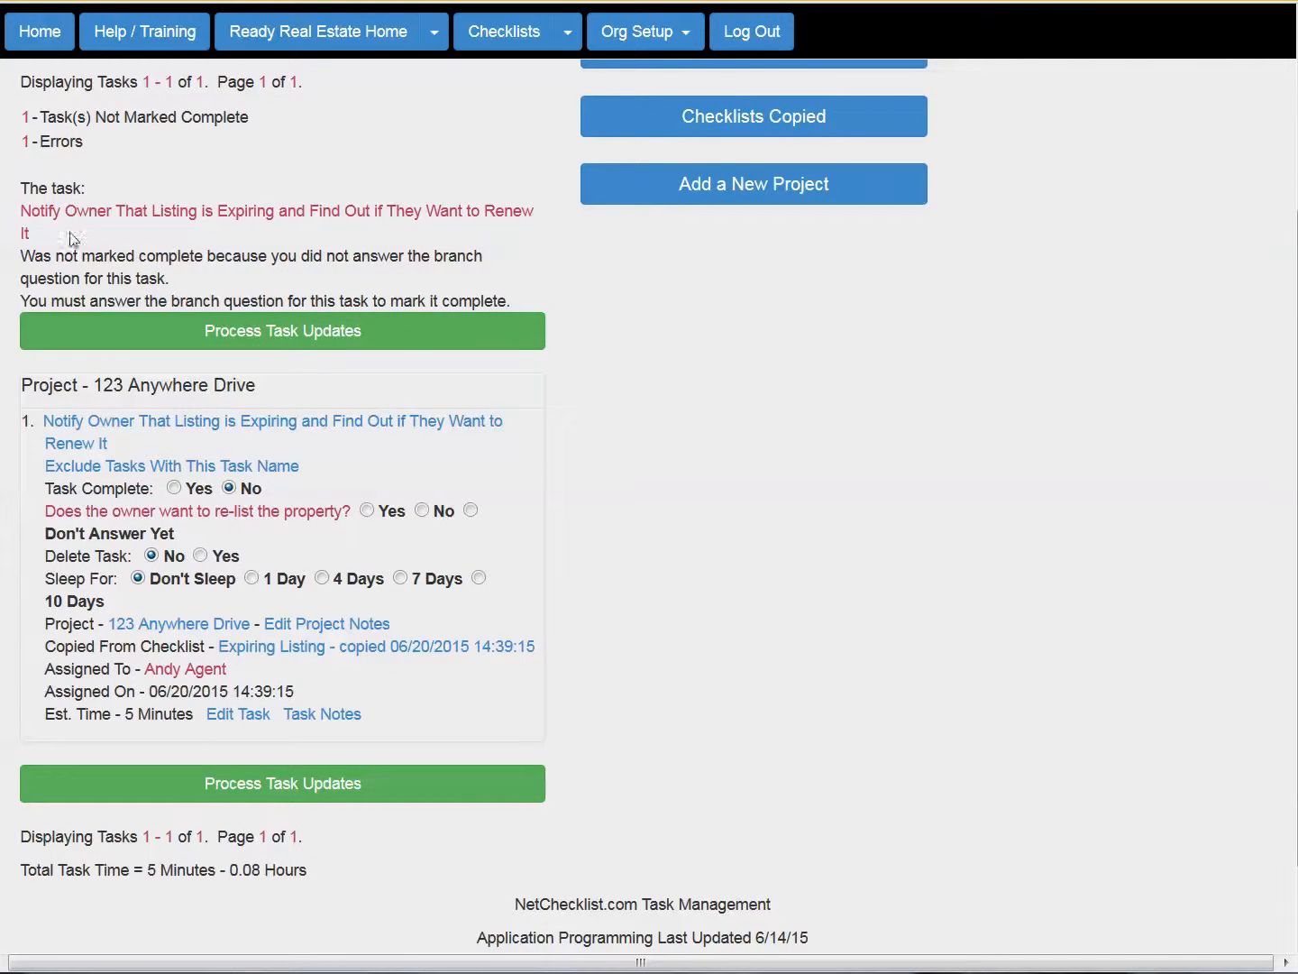
- Mark the task about notifying the owner complete, answering Yes to its re-list branch question, and process the task updates
{"action": "left_click_drag", "start_coordinate": [52, 253], "coordinate": [499, 300]}
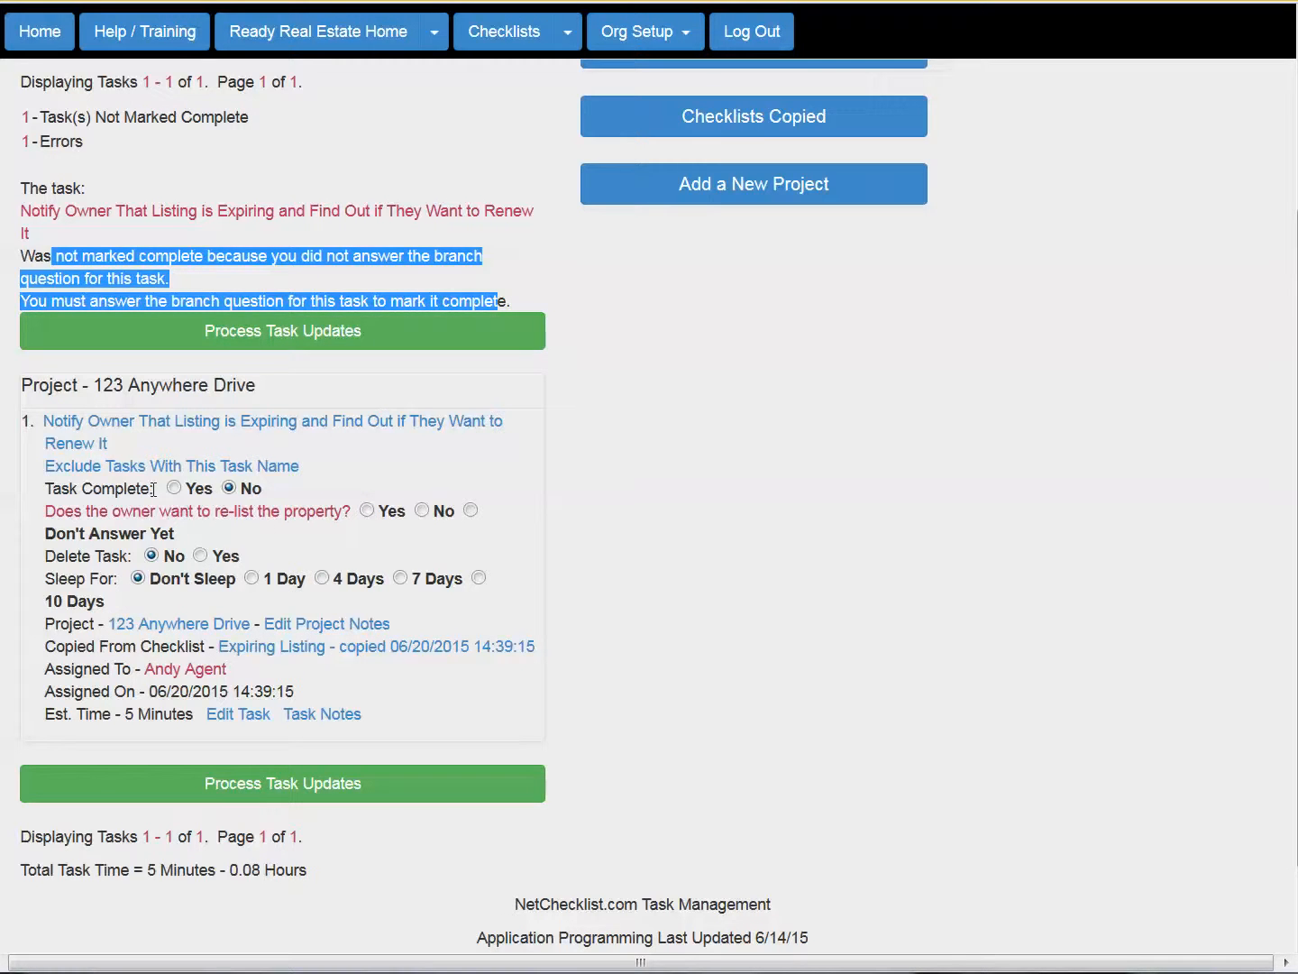
{"action": "left_click", "coordinate": [388, 519]}
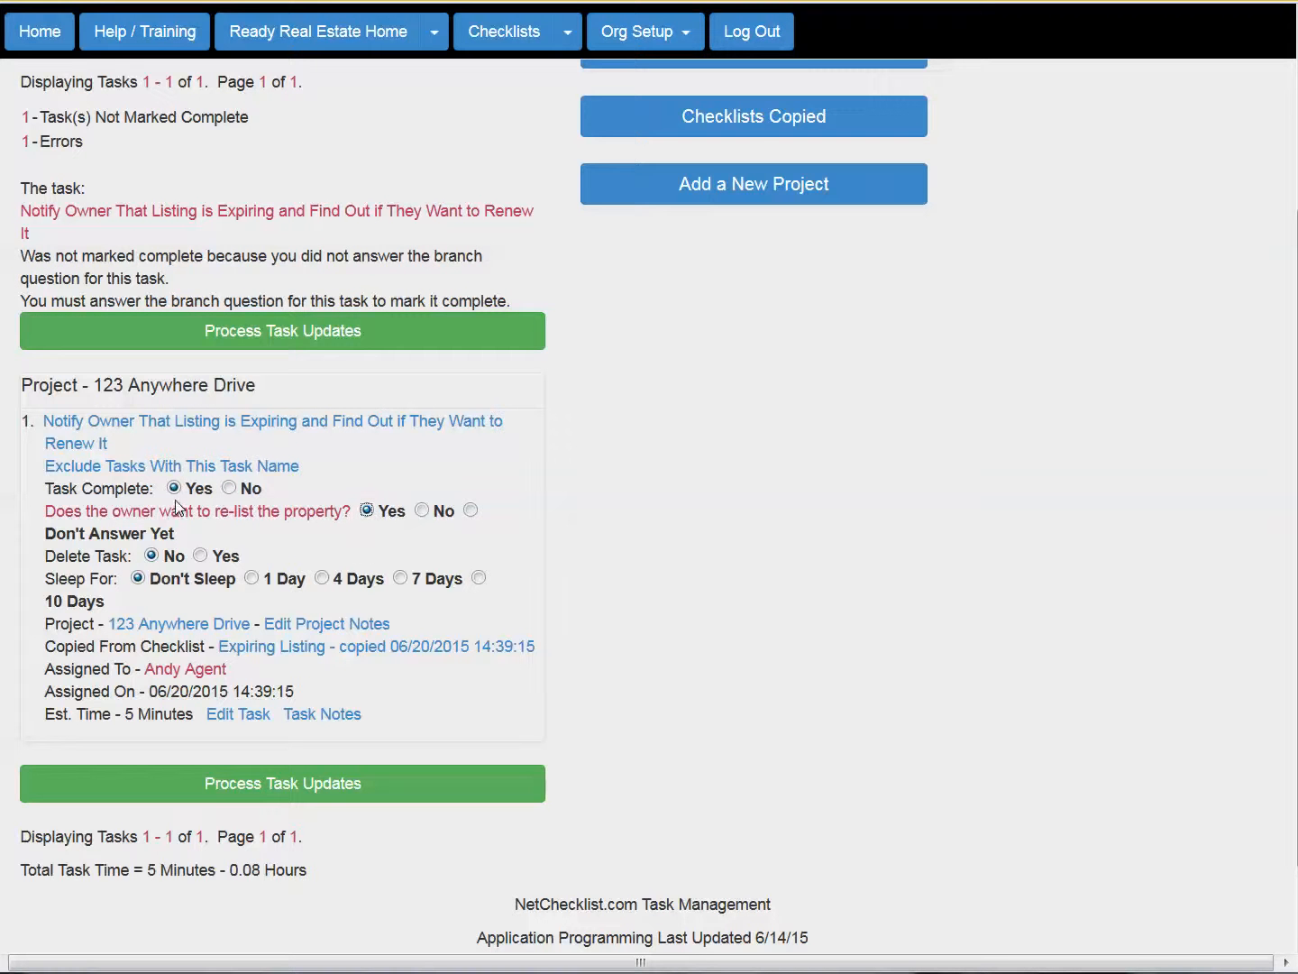
{"action": "left_click", "coordinate": [261, 491]}
{"action": "left_click", "coordinate": [421, 510]}
{"action": "left_click", "coordinate": [163, 538]}
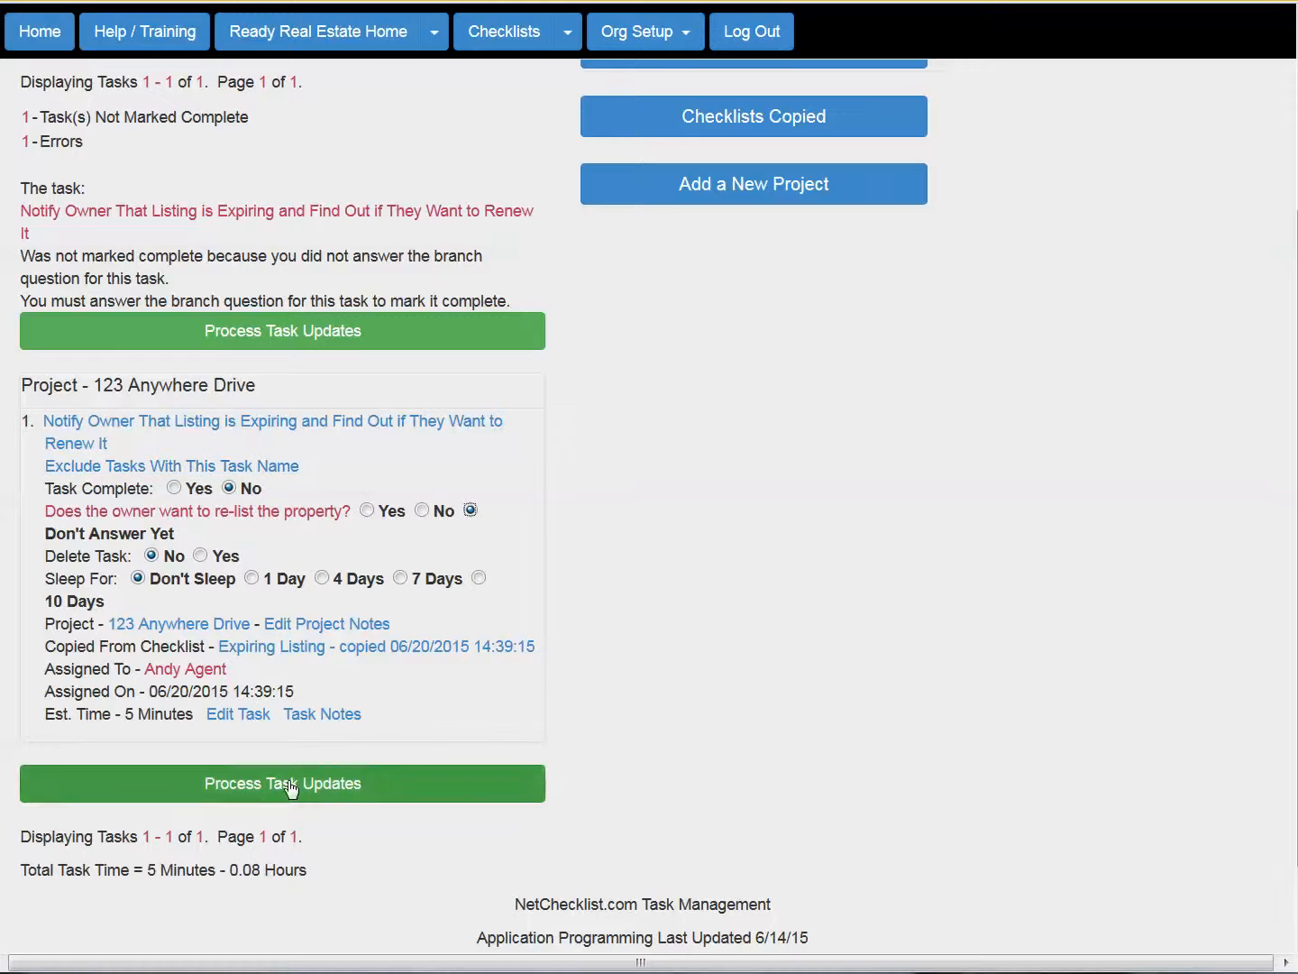
{"action": "left_click", "coordinate": [379, 509]}
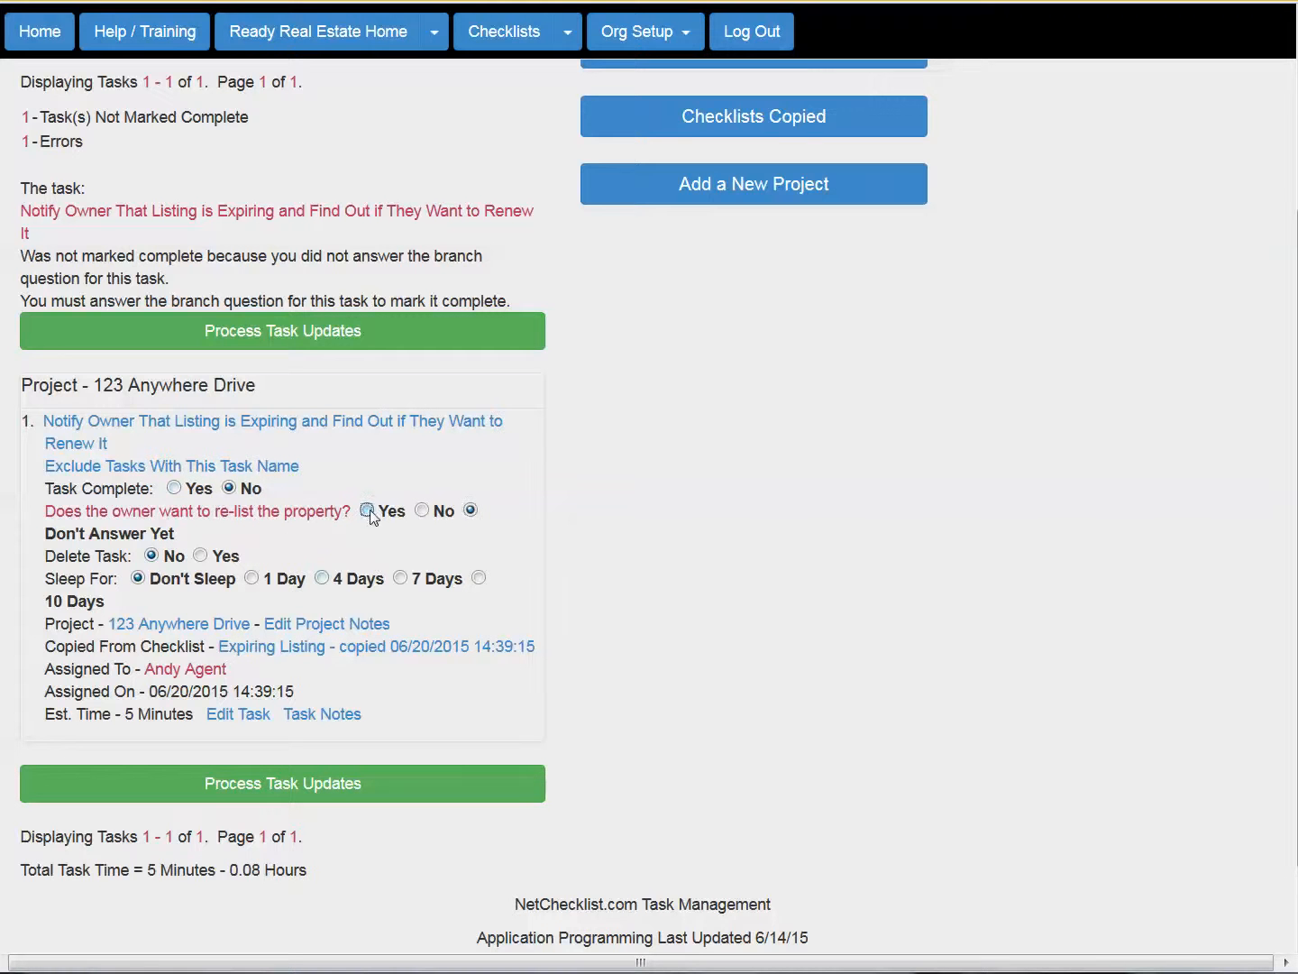
{"action": "left_click", "coordinate": [311, 793]}
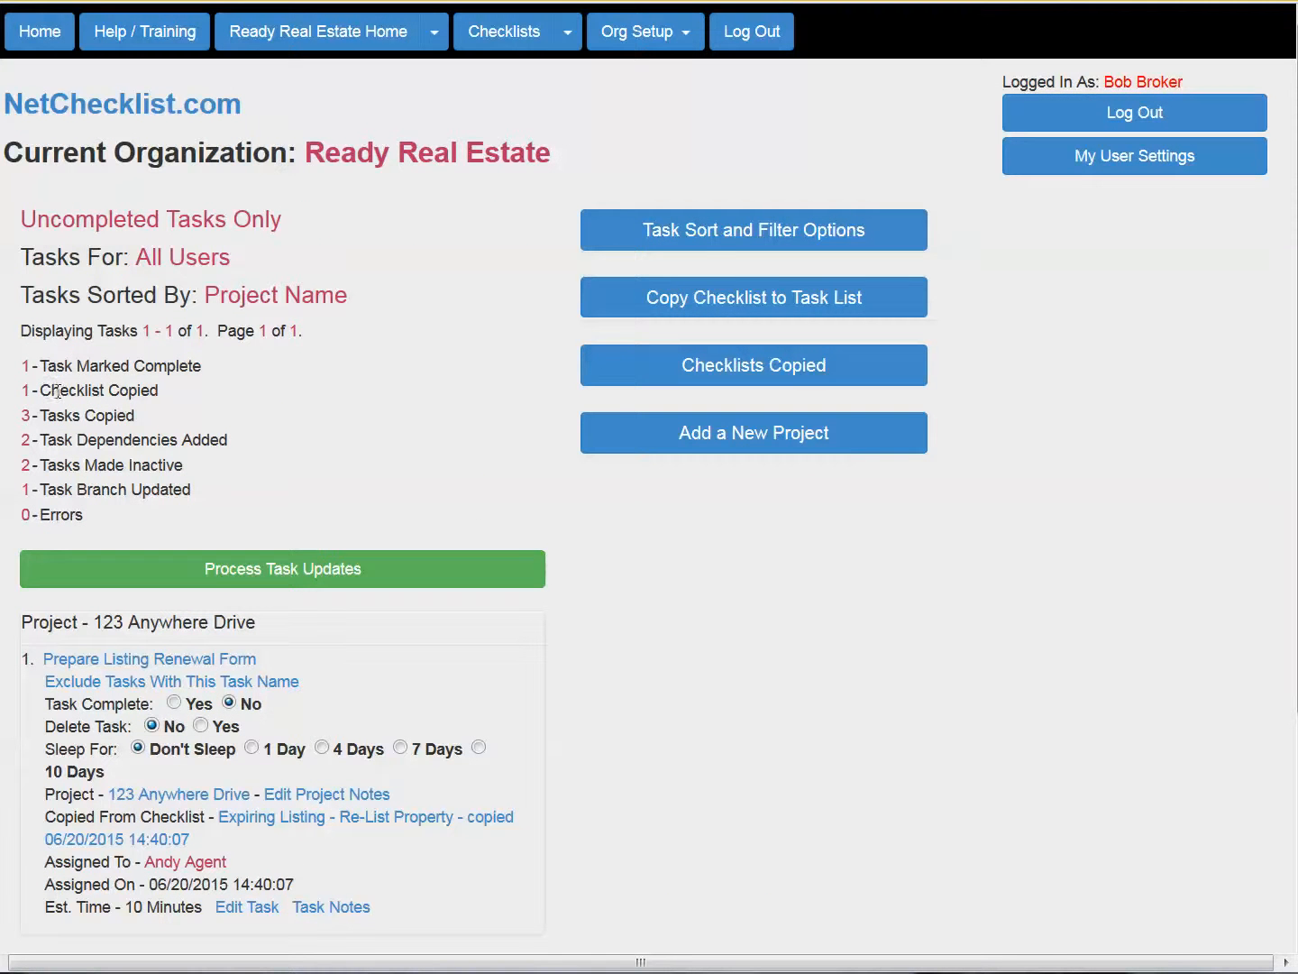
{"action": "scroll", "coordinate": [390, 686], "scroll_direction": "down", "scroll_amount": 3}
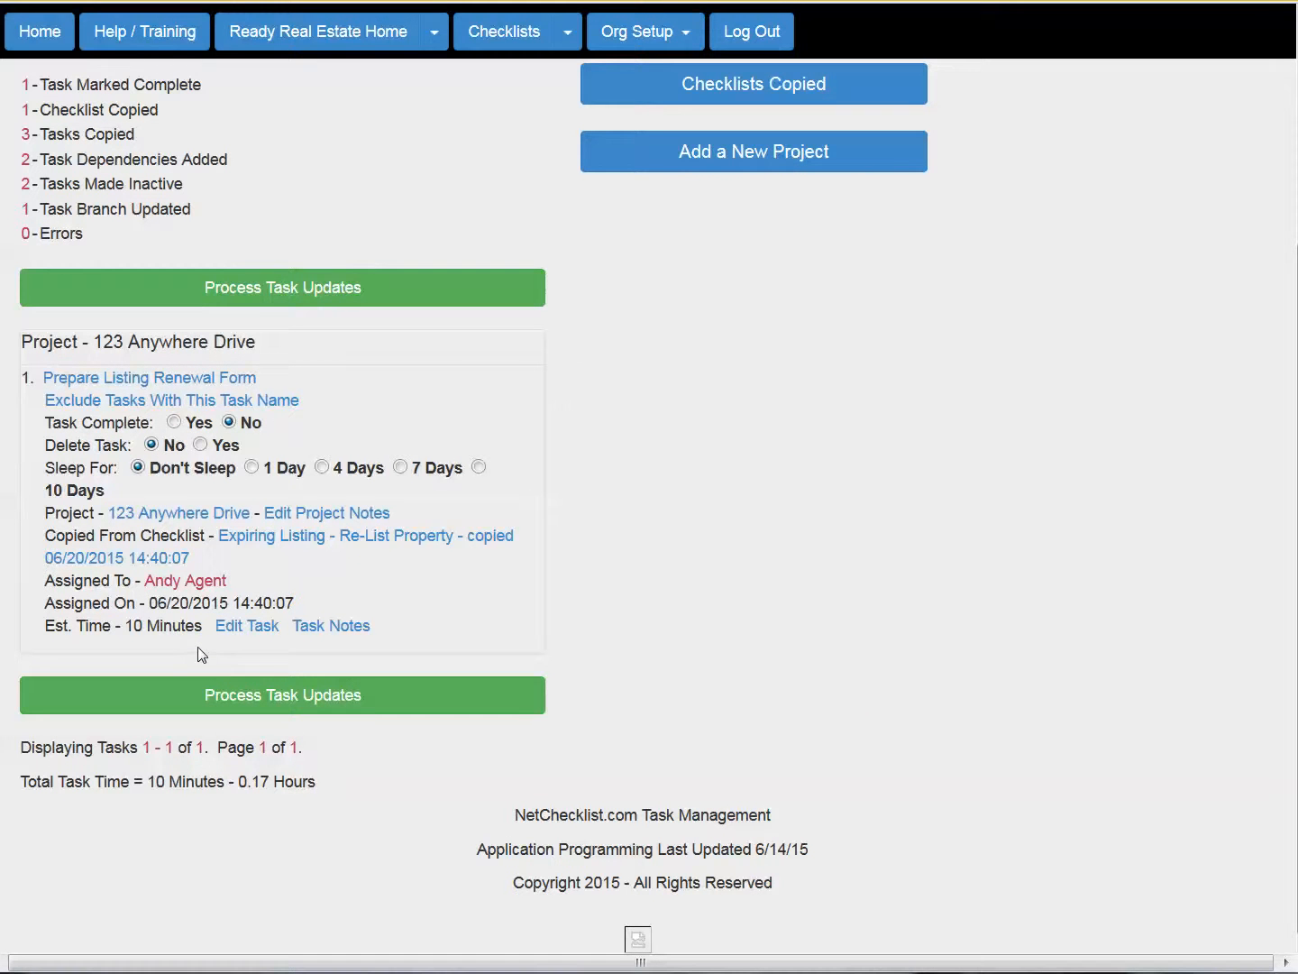
- Examine the tasks and dependencies in the Expiring Listing - Re-List Property checklist
{"action": "left_click", "coordinate": [521, 34]}
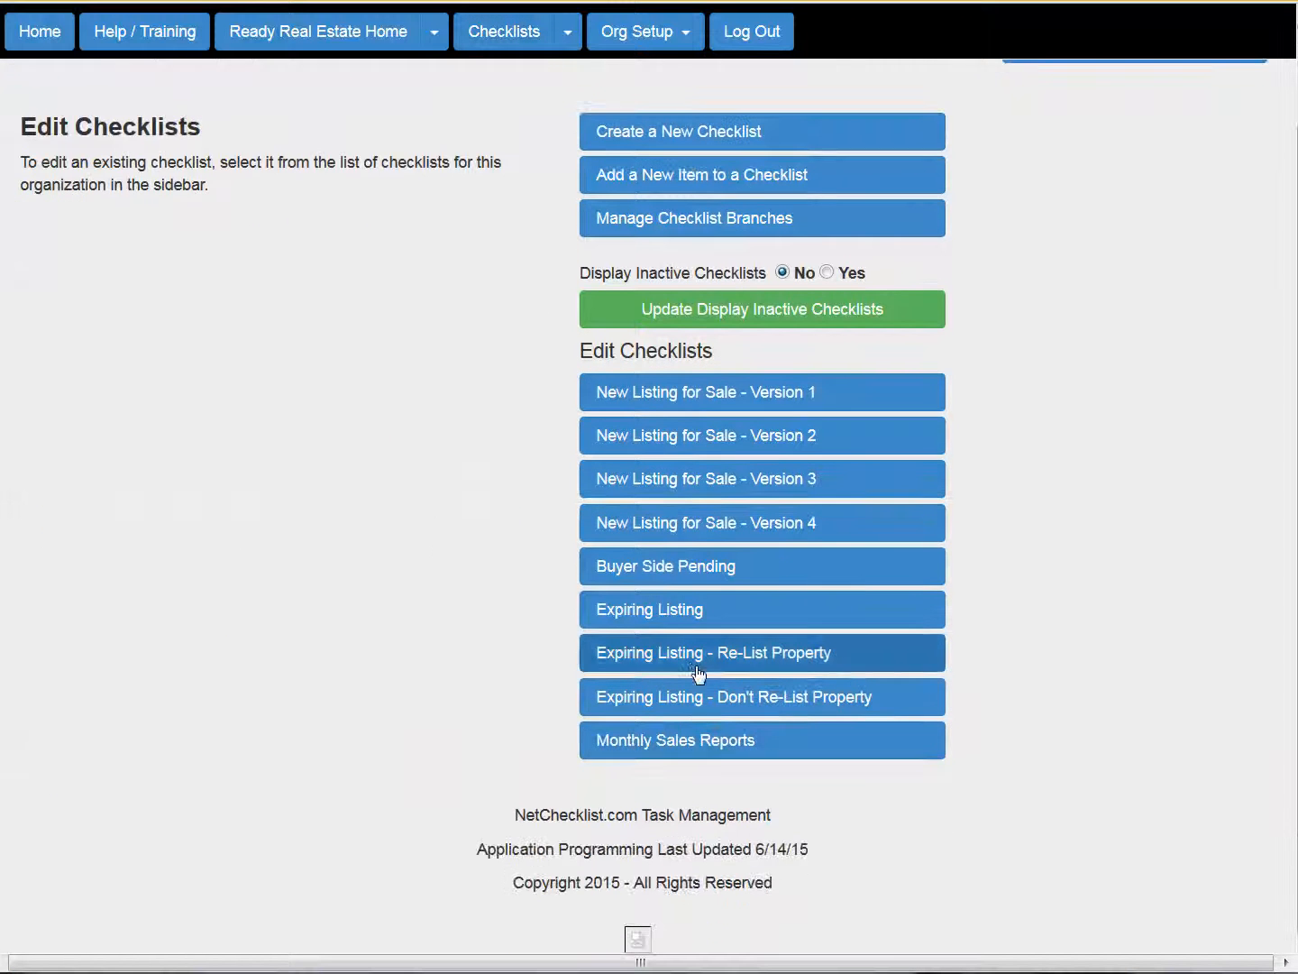
{"action": "left_click", "coordinate": [617, 674]}
{"action": "scroll", "coordinate": [219, 539], "scroll_direction": "down", "scroll_amount": 3}
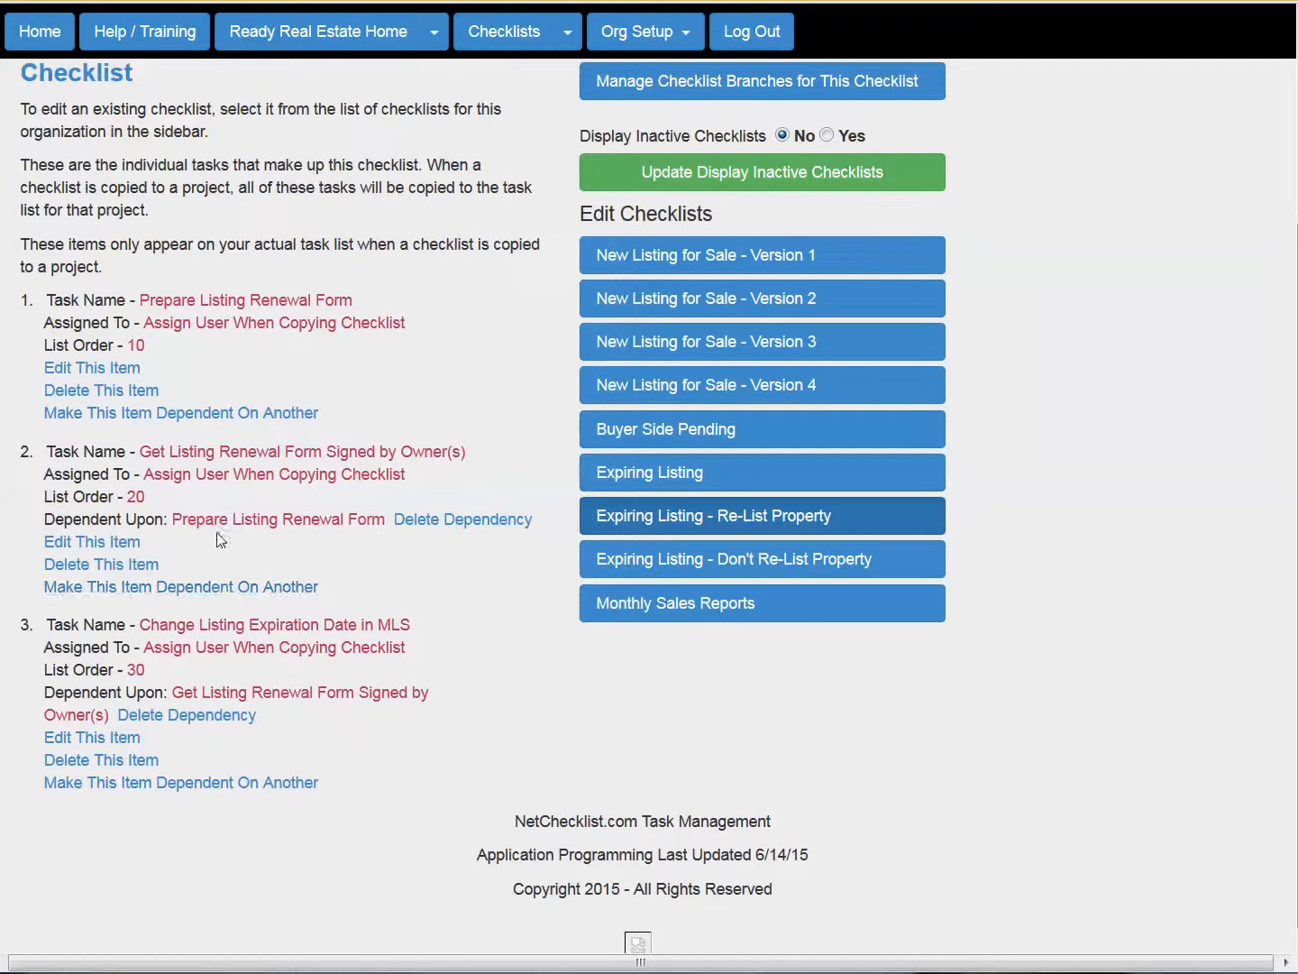
{"action": "left_click_drag", "start_coordinate": [124, 448], "coordinate": [336, 475]}
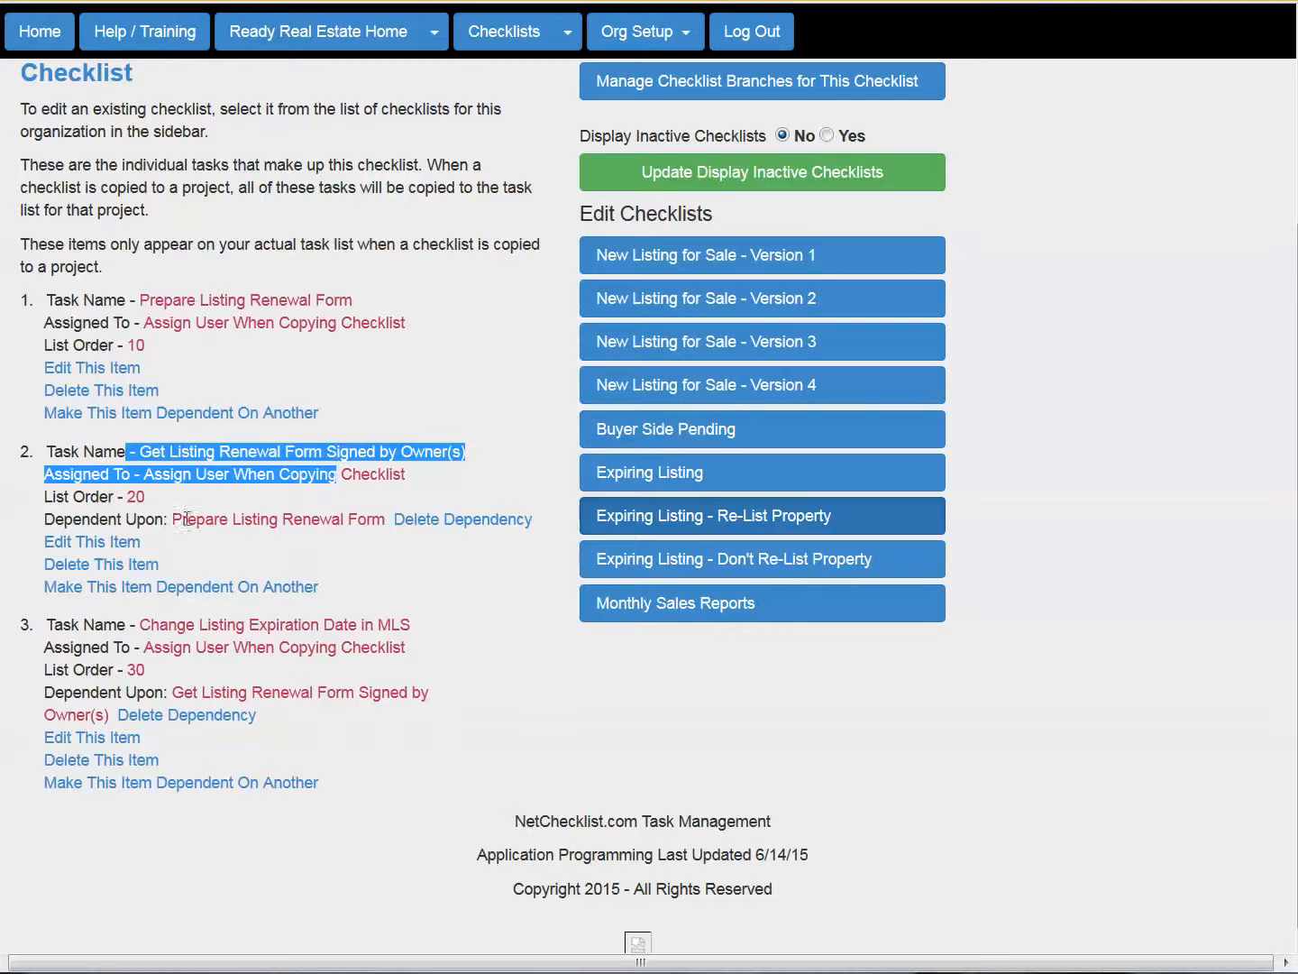
{"action": "left_click_drag", "start_coordinate": [174, 521], "coordinate": [154, 543]}
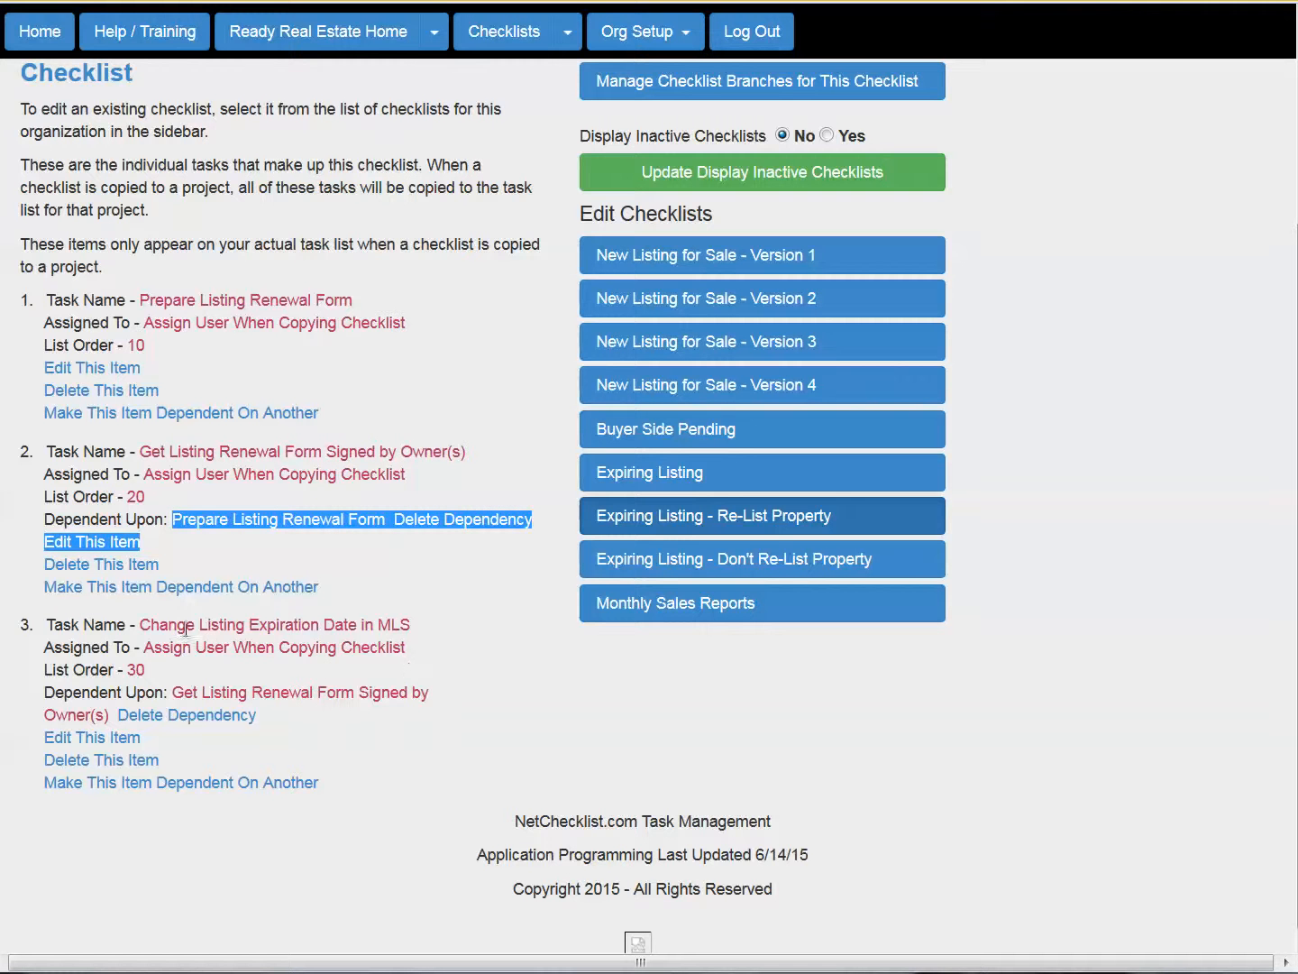
{"action": "left_click_drag", "start_coordinate": [139, 624], "coordinate": [412, 625]}
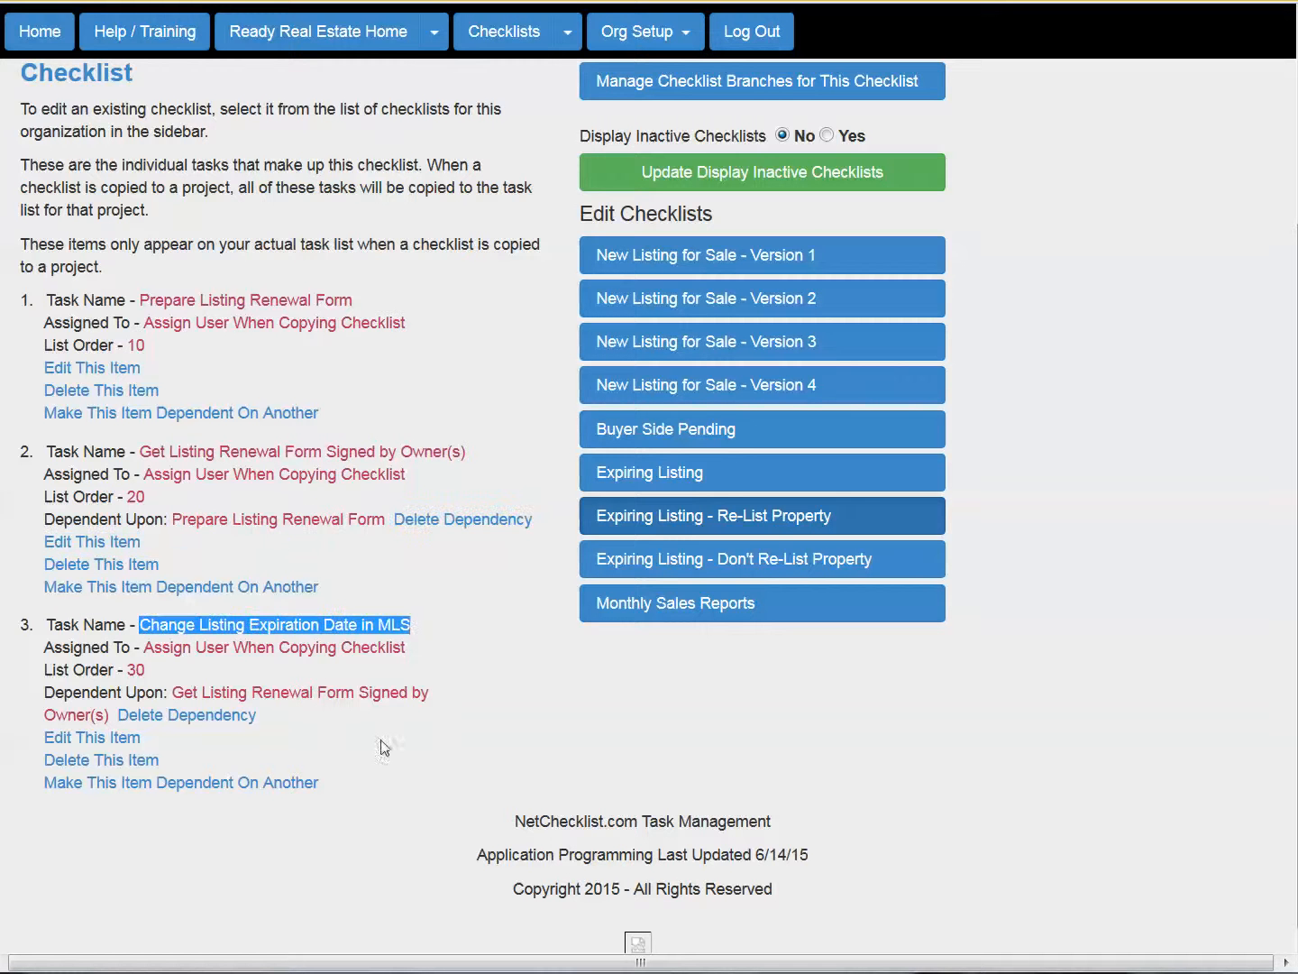
{"action": "left_click_drag", "start_coordinate": [167, 691], "coordinate": [424, 690]}
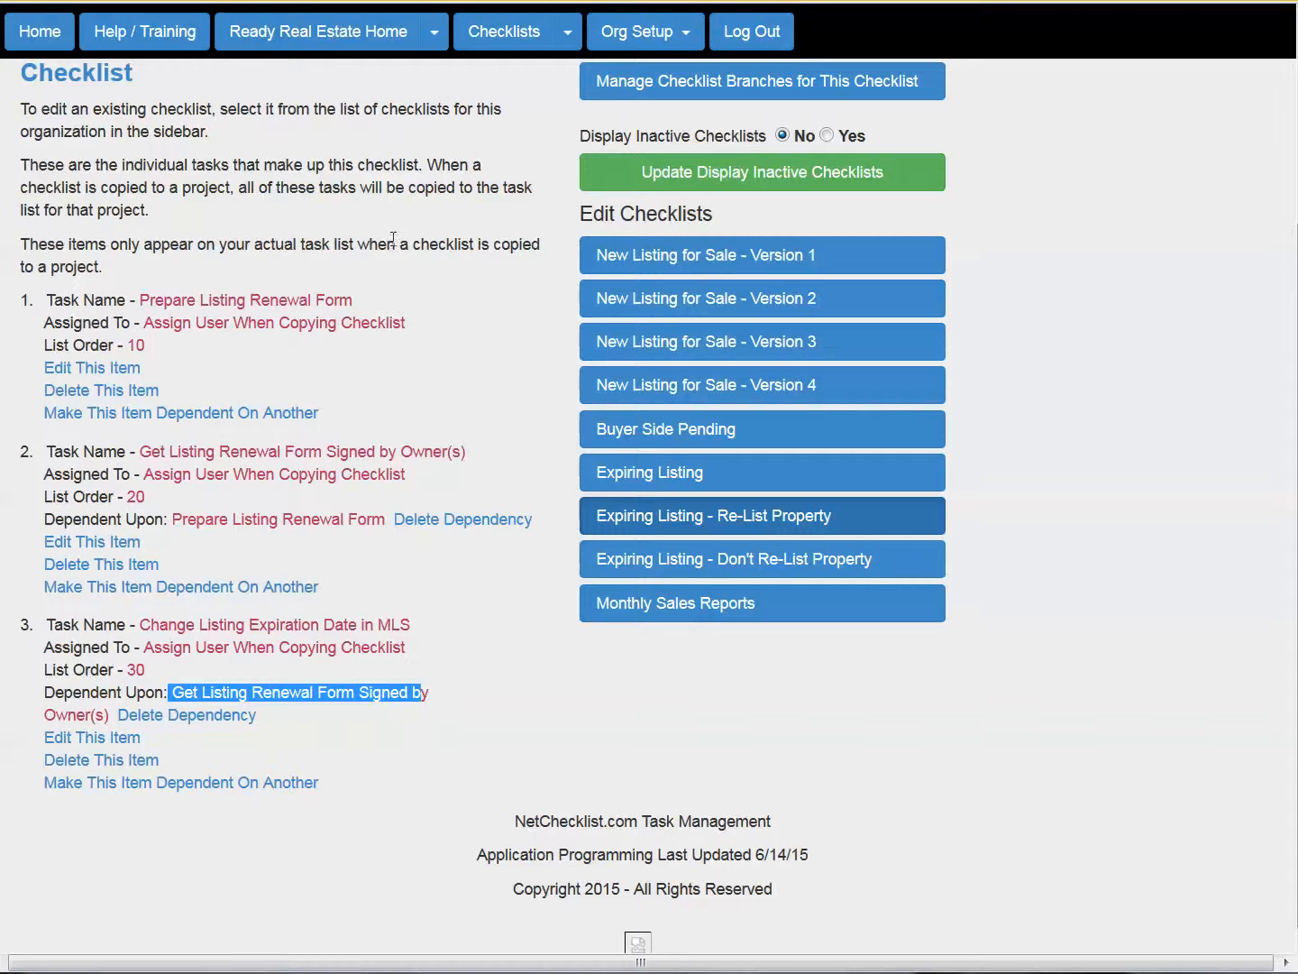
- Complete the Prepare Listing Renewal Form, Get Listing Renewal Form Signed by Owner(s) and Change Listing Expiration Date in MLS tasks in turn
{"action": "left_click", "coordinate": [323, 34]}
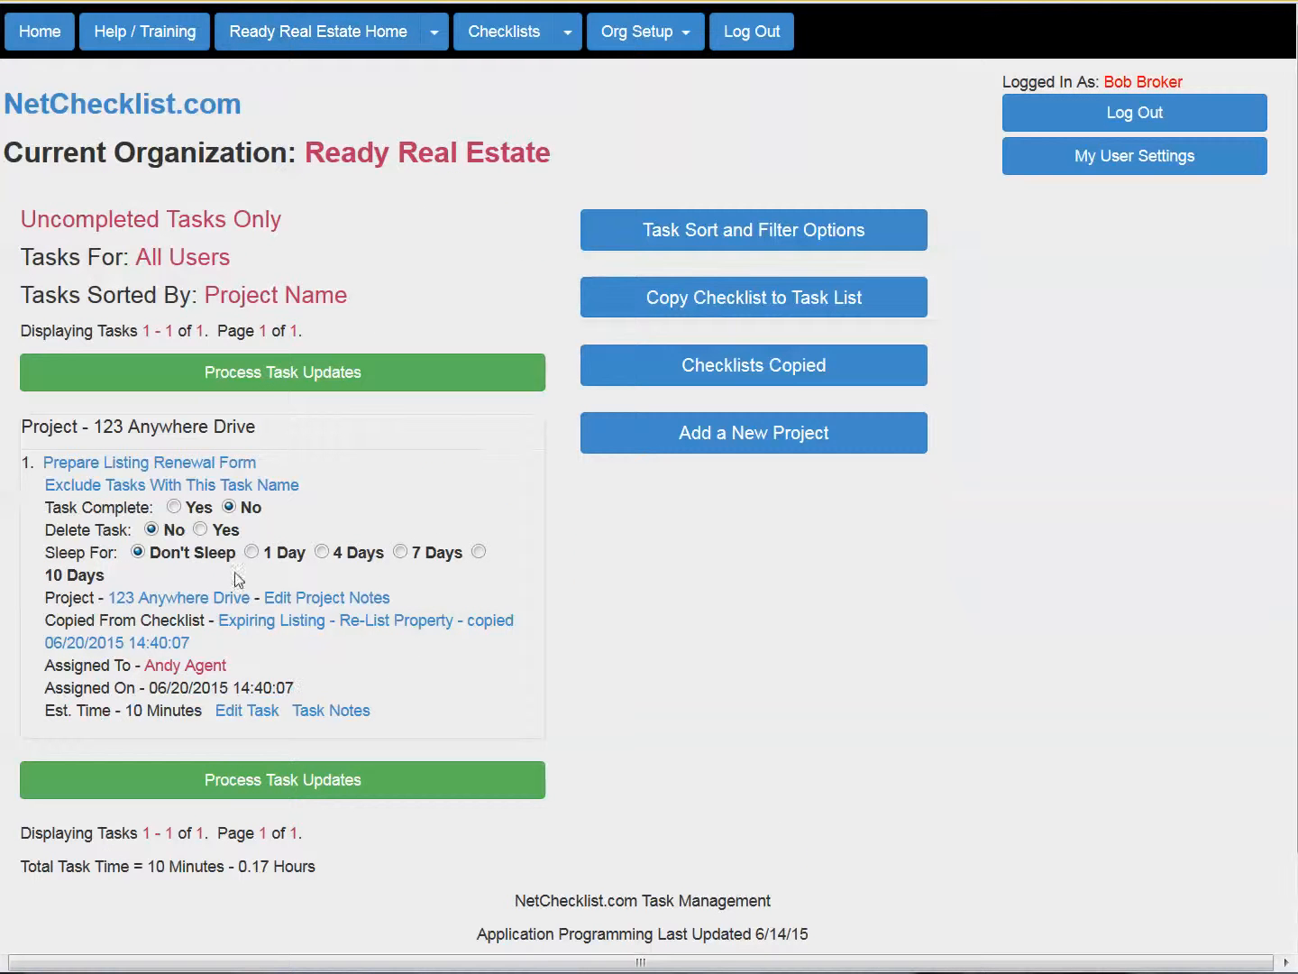
{"action": "left_click", "coordinate": [174, 507]}
{"action": "left_click", "coordinate": [255, 780]}
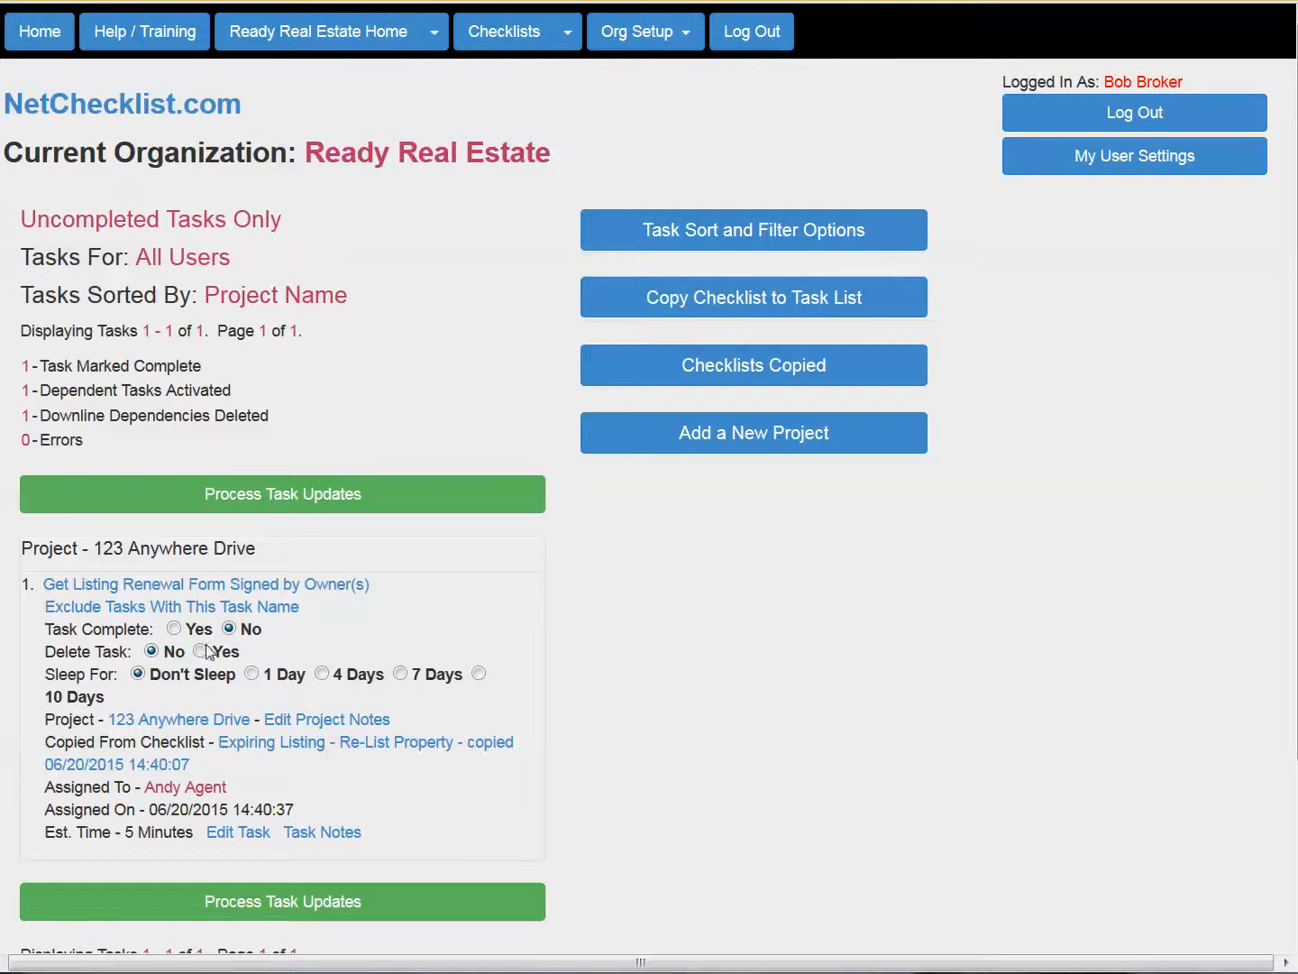
{"action": "left_click", "coordinate": [174, 628]}
{"action": "left_click", "coordinate": [285, 494]}
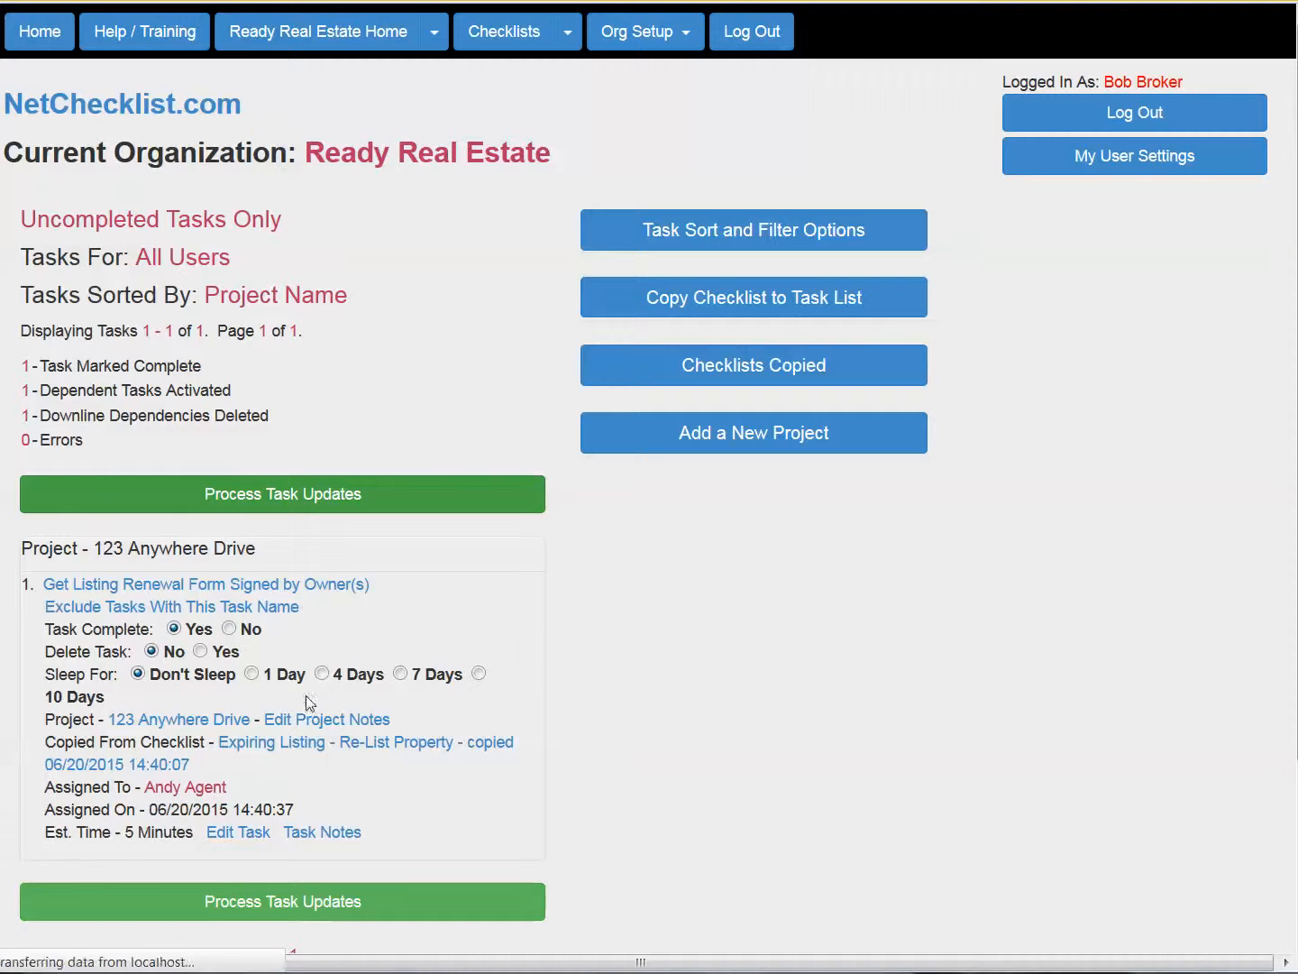
{"action": "left_click", "coordinate": [196, 628]}
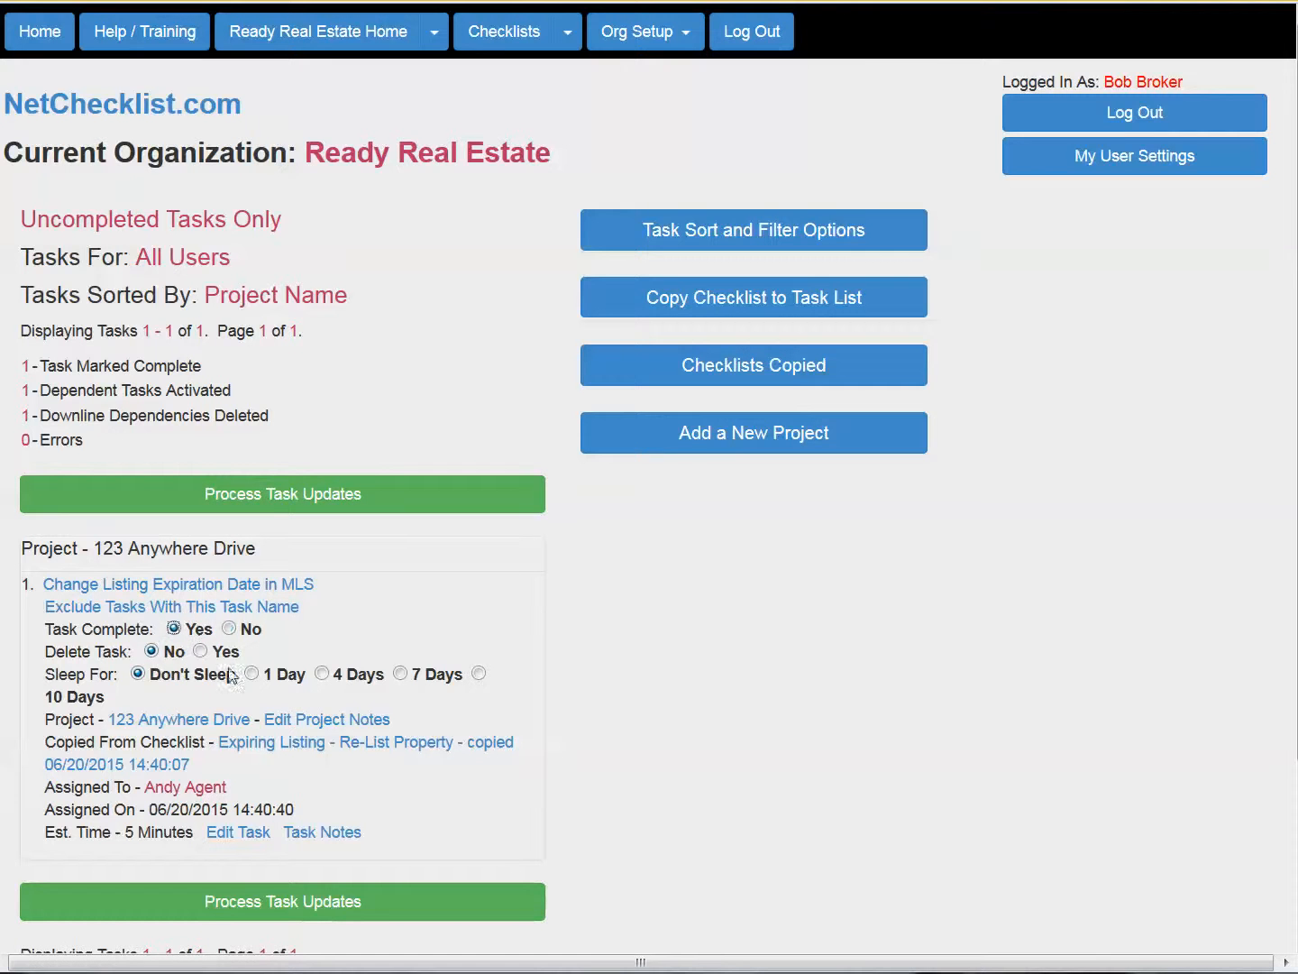
{"action": "left_click", "coordinate": [273, 494]}
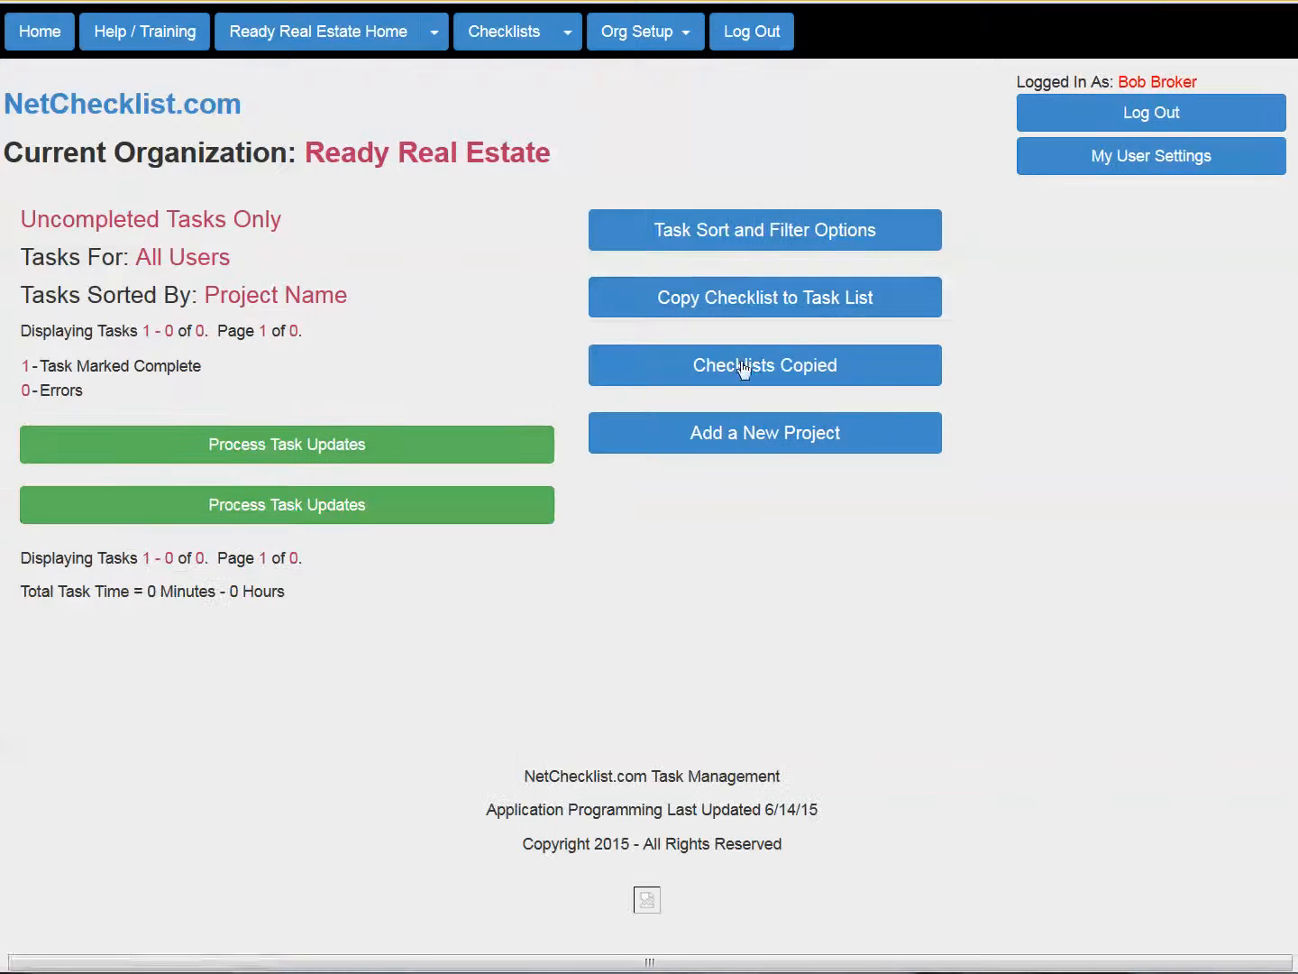
- Copy the Expiring Listing checklist to the Sydney property's project, assigning its tasks to the female agent user
{"action": "left_click", "coordinate": [736, 296]}
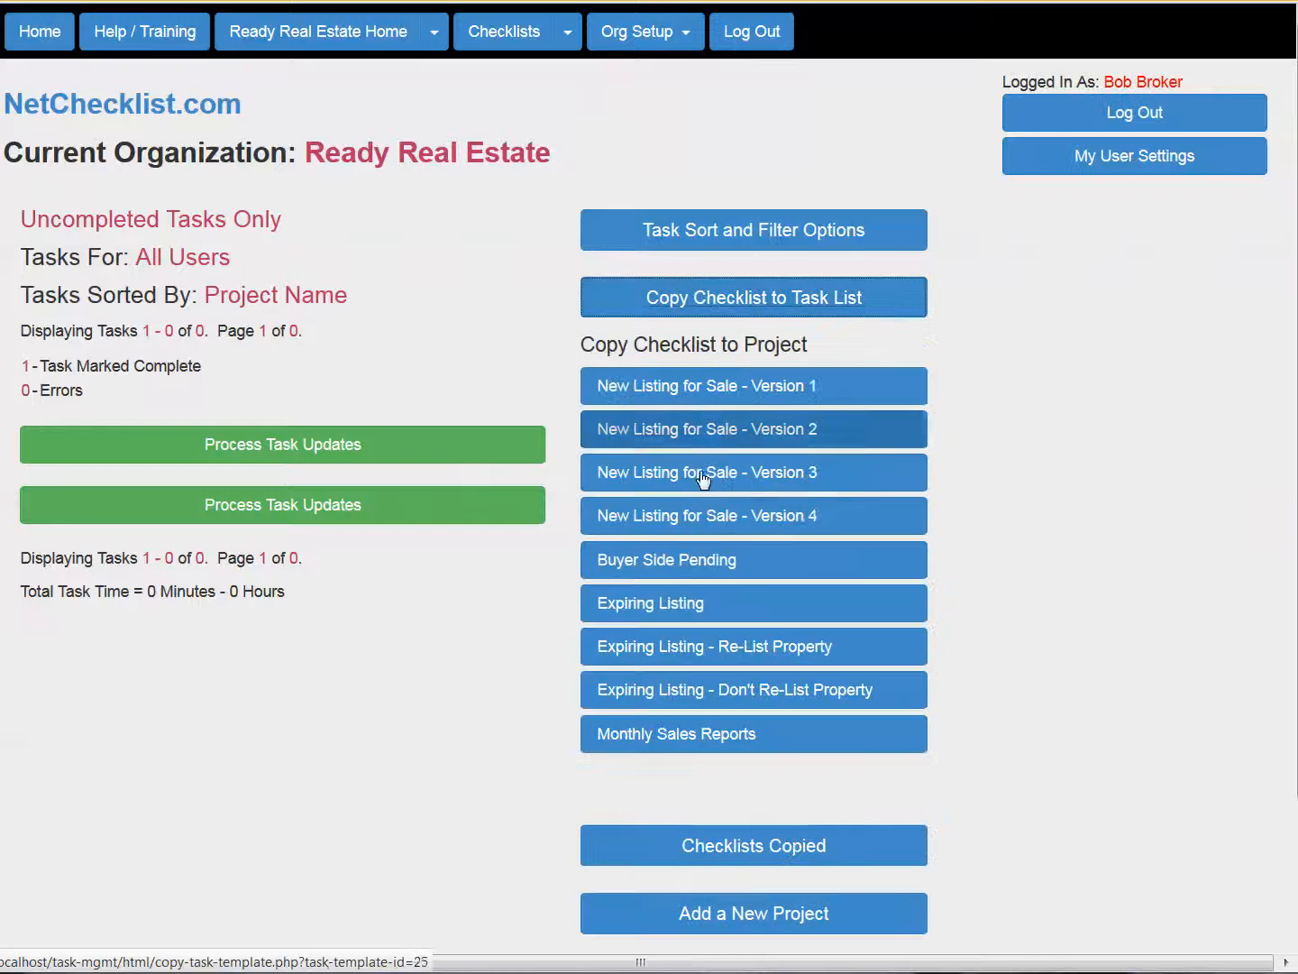
{"action": "left_click", "coordinate": [668, 598]}
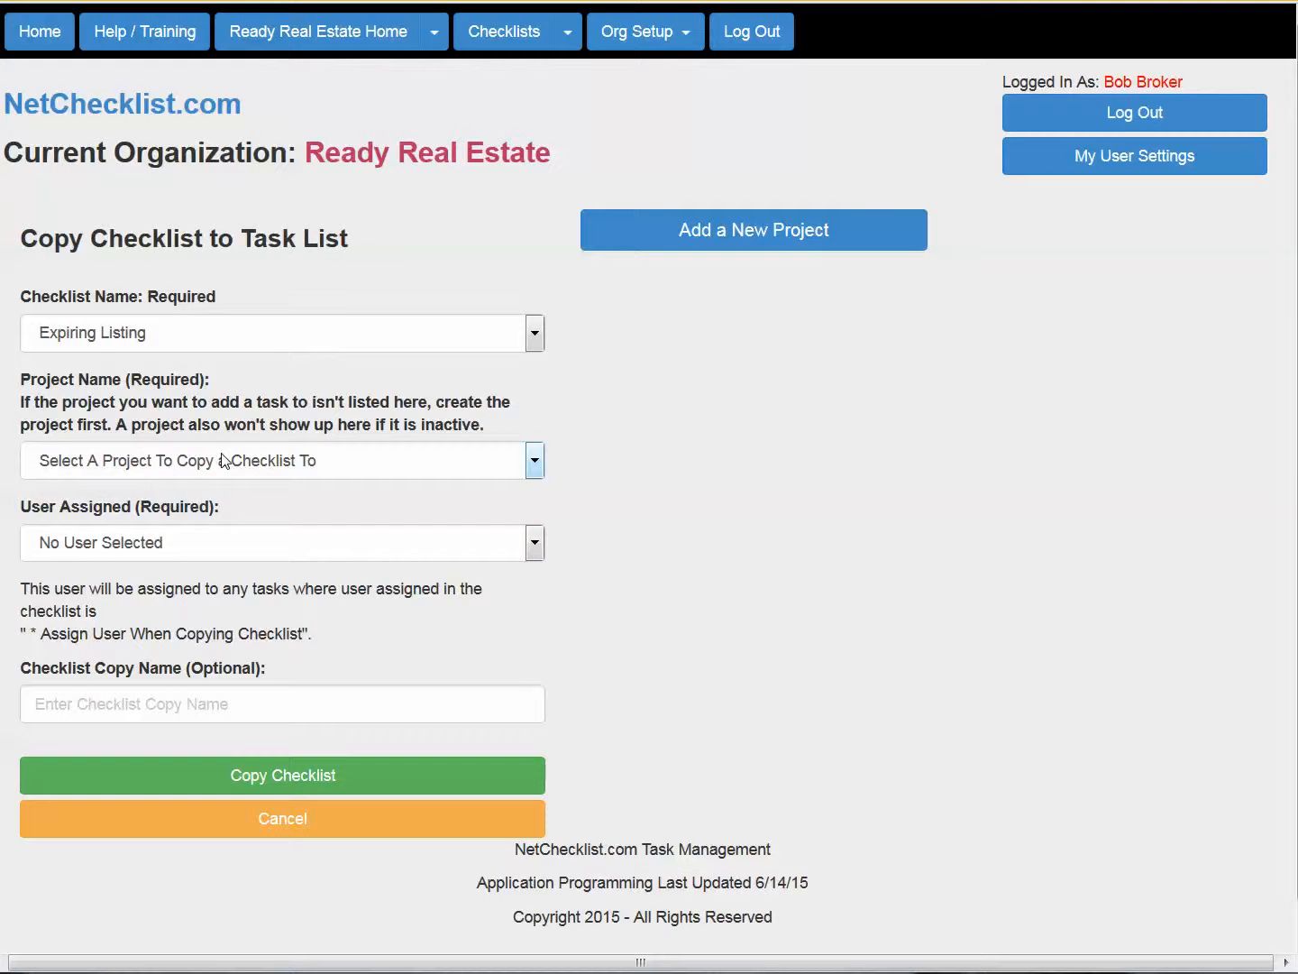
{"action": "left_click", "coordinate": [224, 460]}
{"action": "left_click", "coordinate": [175, 543]}
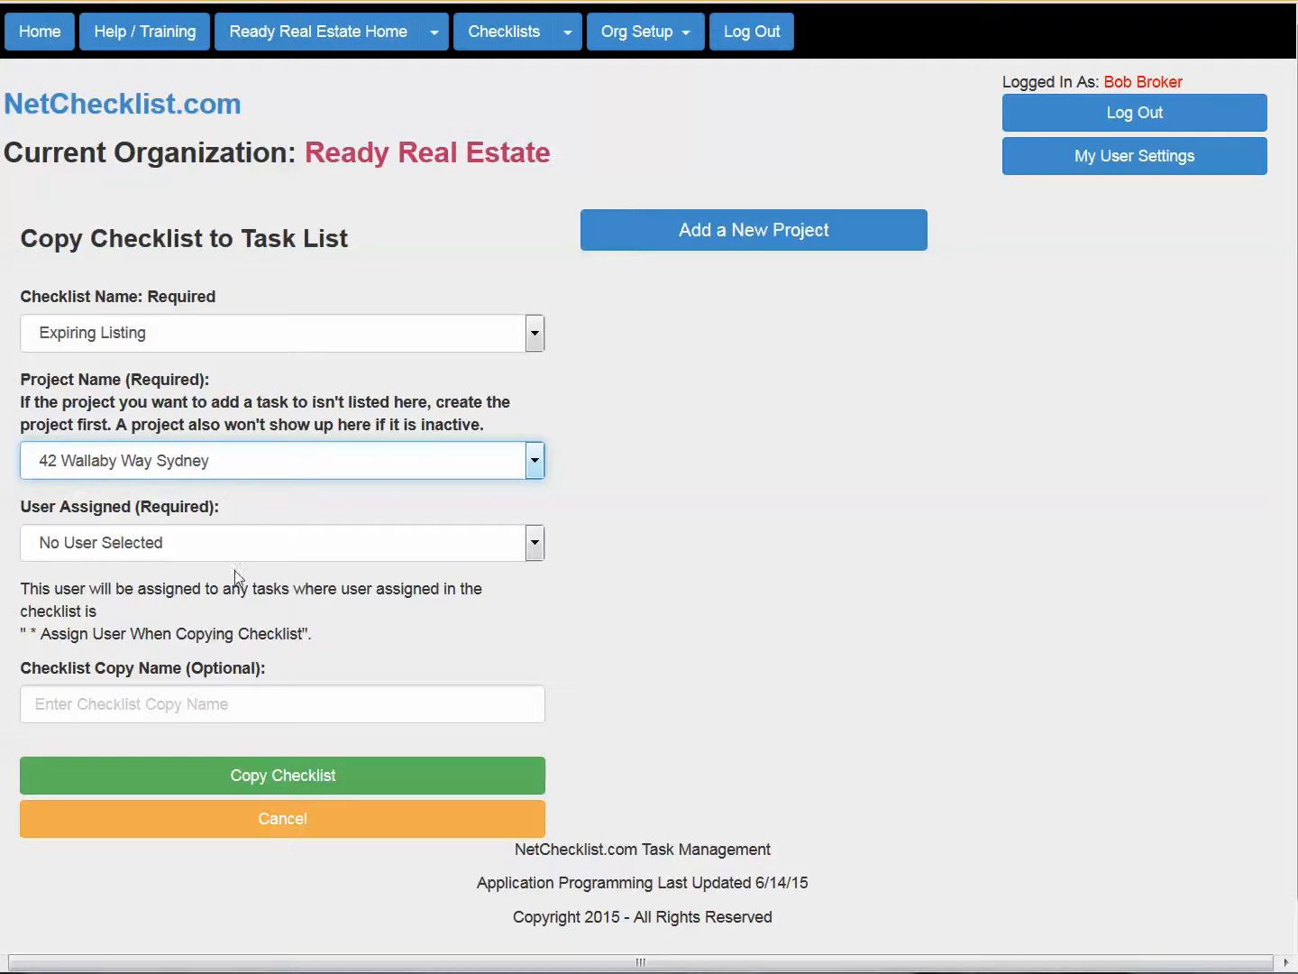
{"action": "left_click", "coordinate": [191, 545]}
{"action": "left_click", "coordinate": [192, 650]}
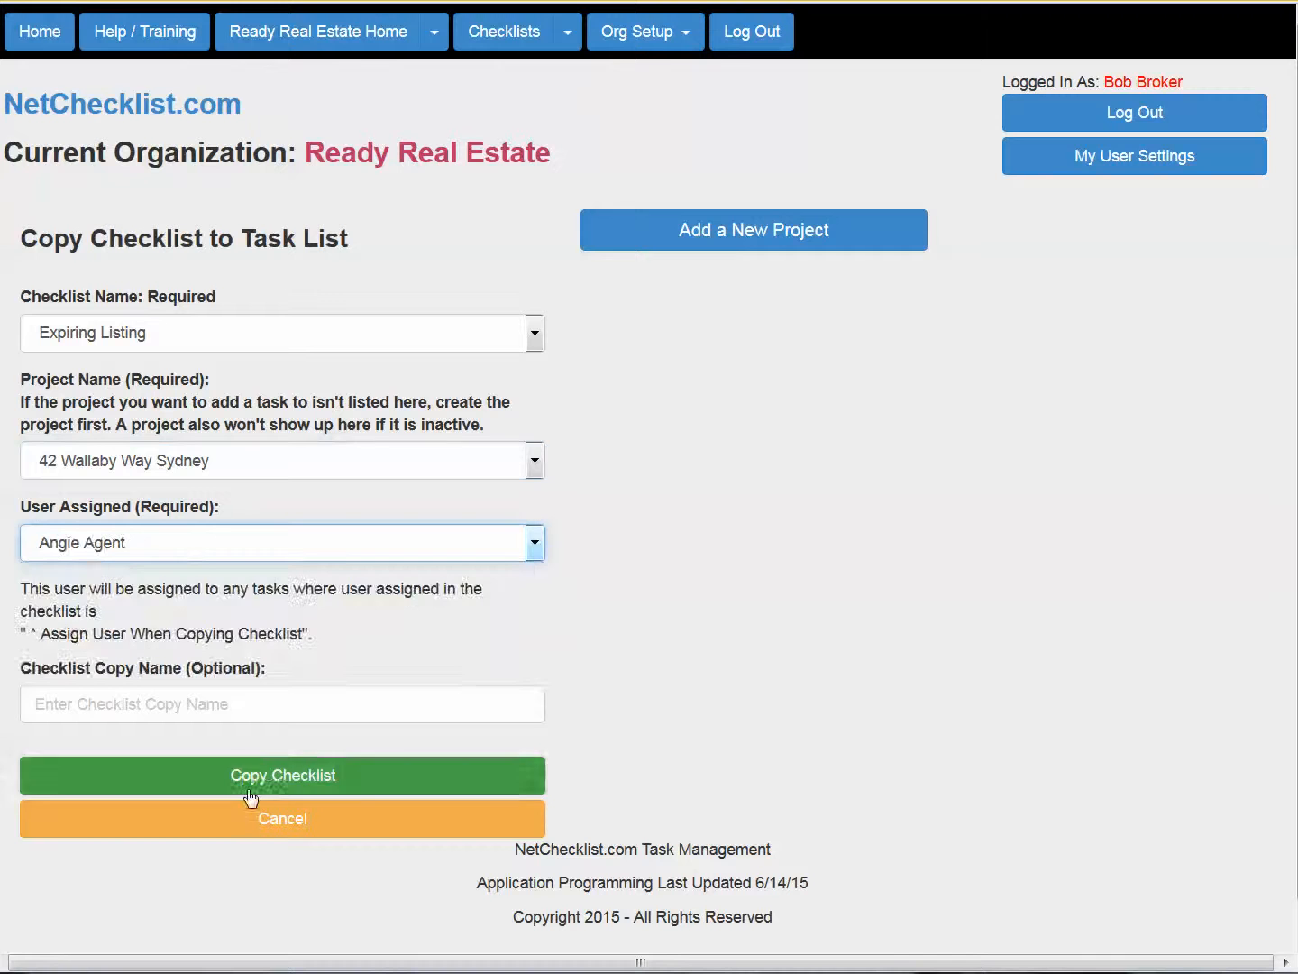
{"action": "left_click", "coordinate": [260, 791]}
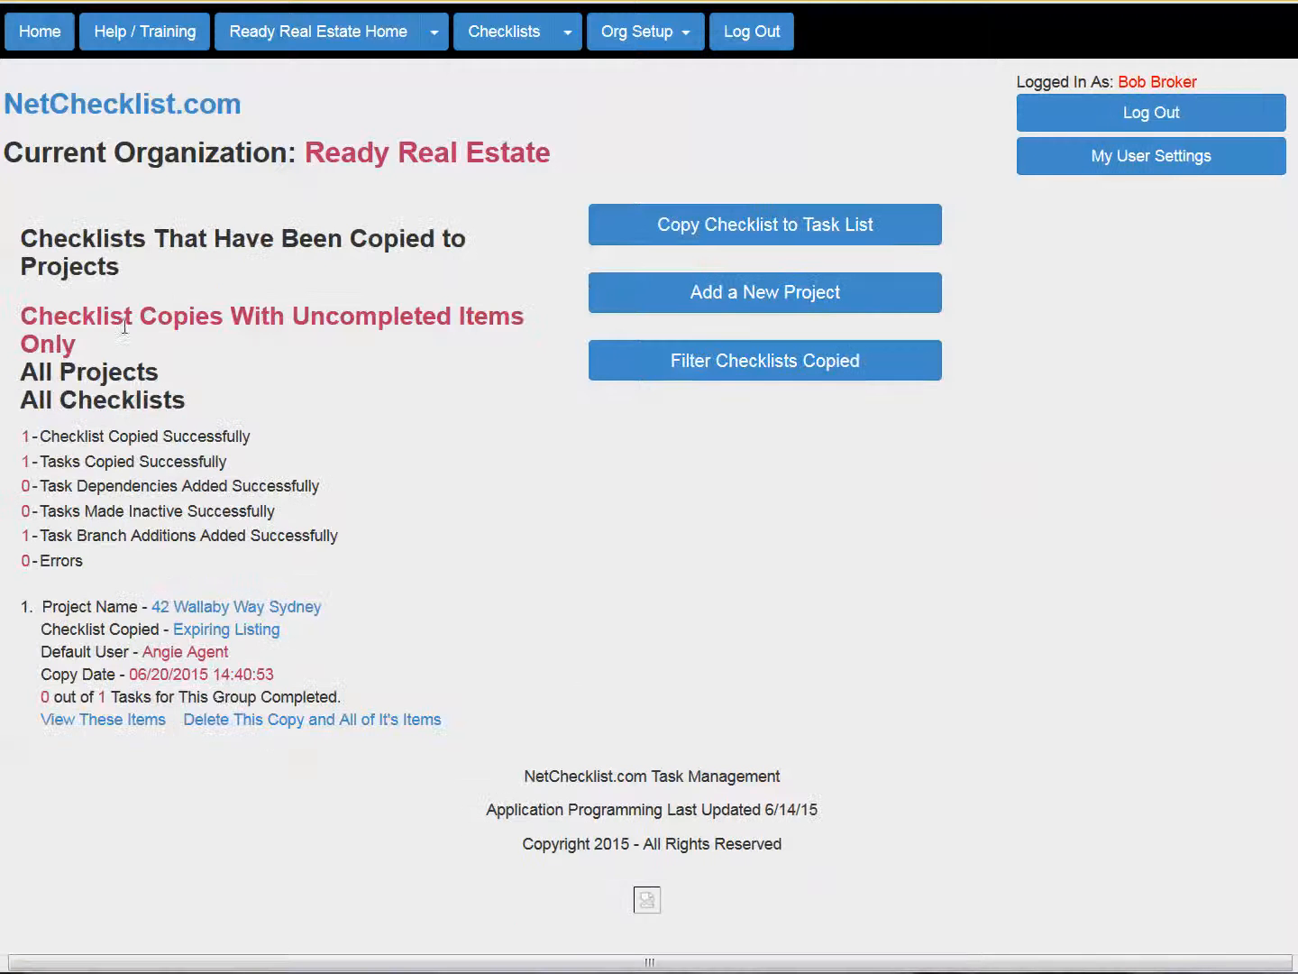
- Complete the Sydney project's task about notifying the owner, answering No to the re-list question, and review the resulting task list
{"action": "left_click", "coordinate": [335, 34]}
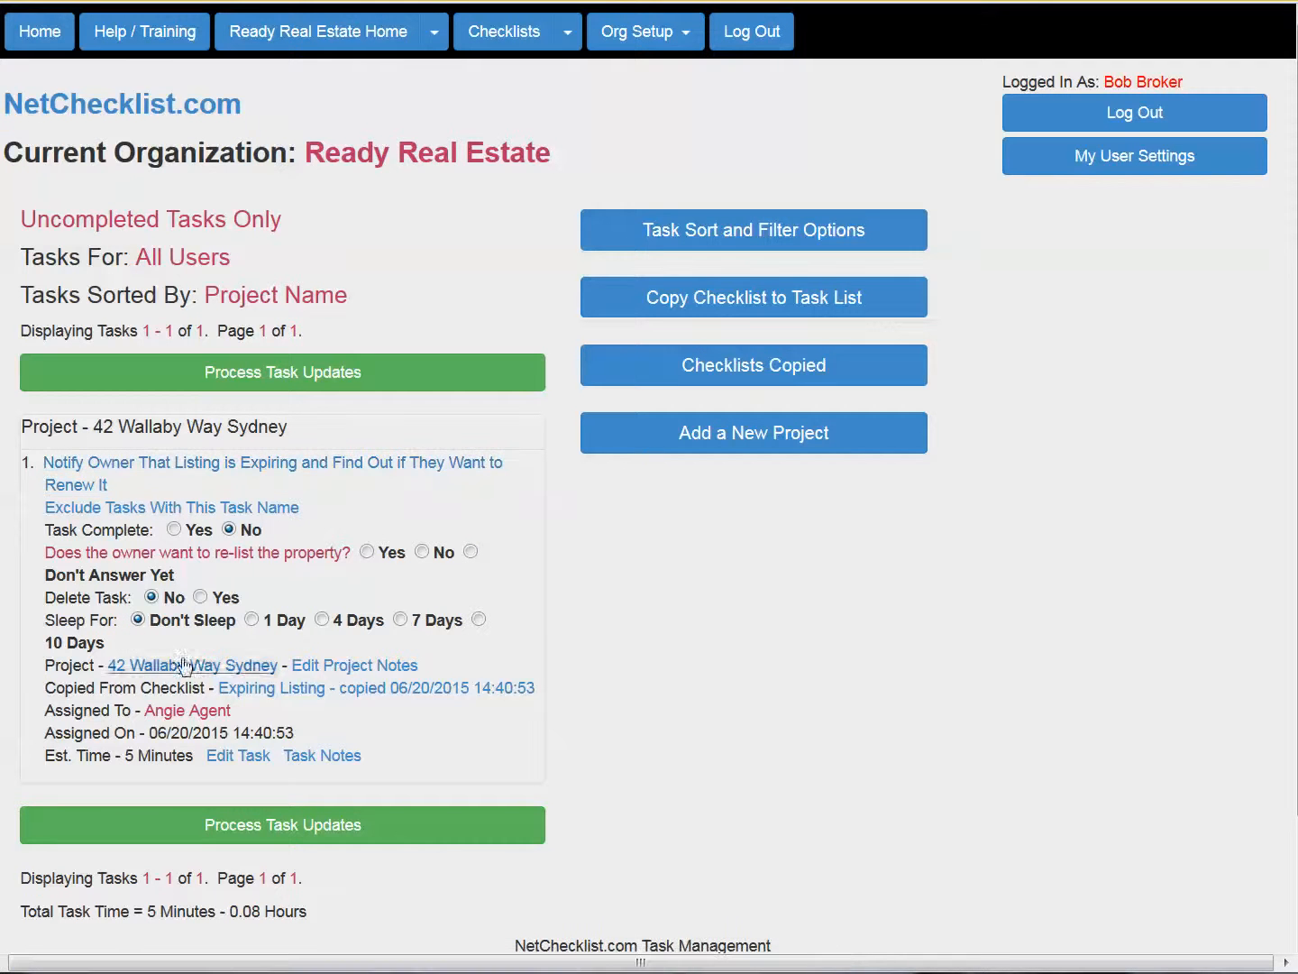
{"action": "left_click", "coordinate": [426, 552]}
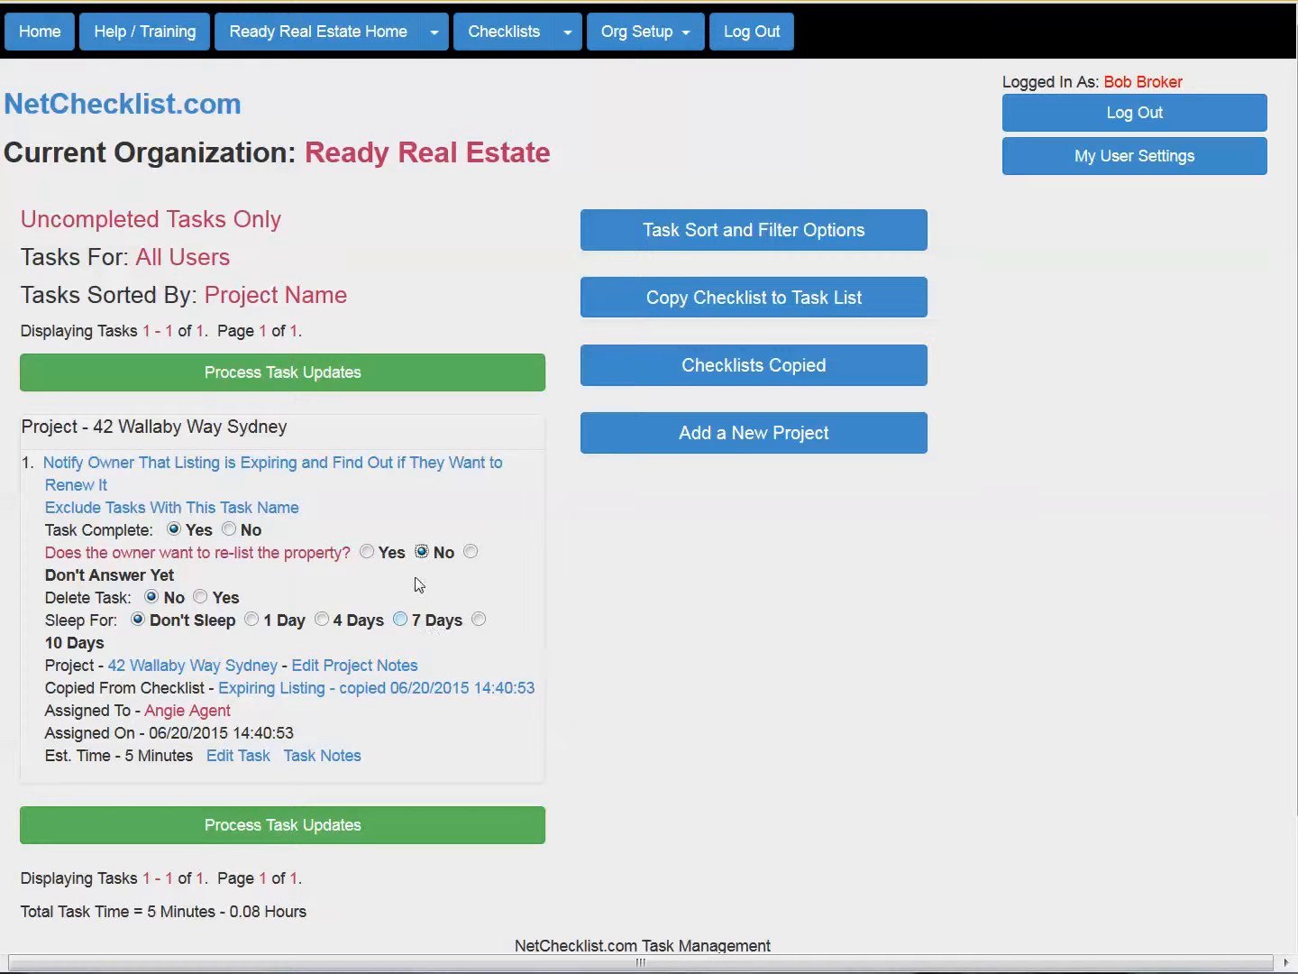
{"action": "left_click", "coordinate": [287, 829]}
{"action": "scroll", "coordinate": [653, 841], "scroll_direction": "down", "scroll_amount": 5}
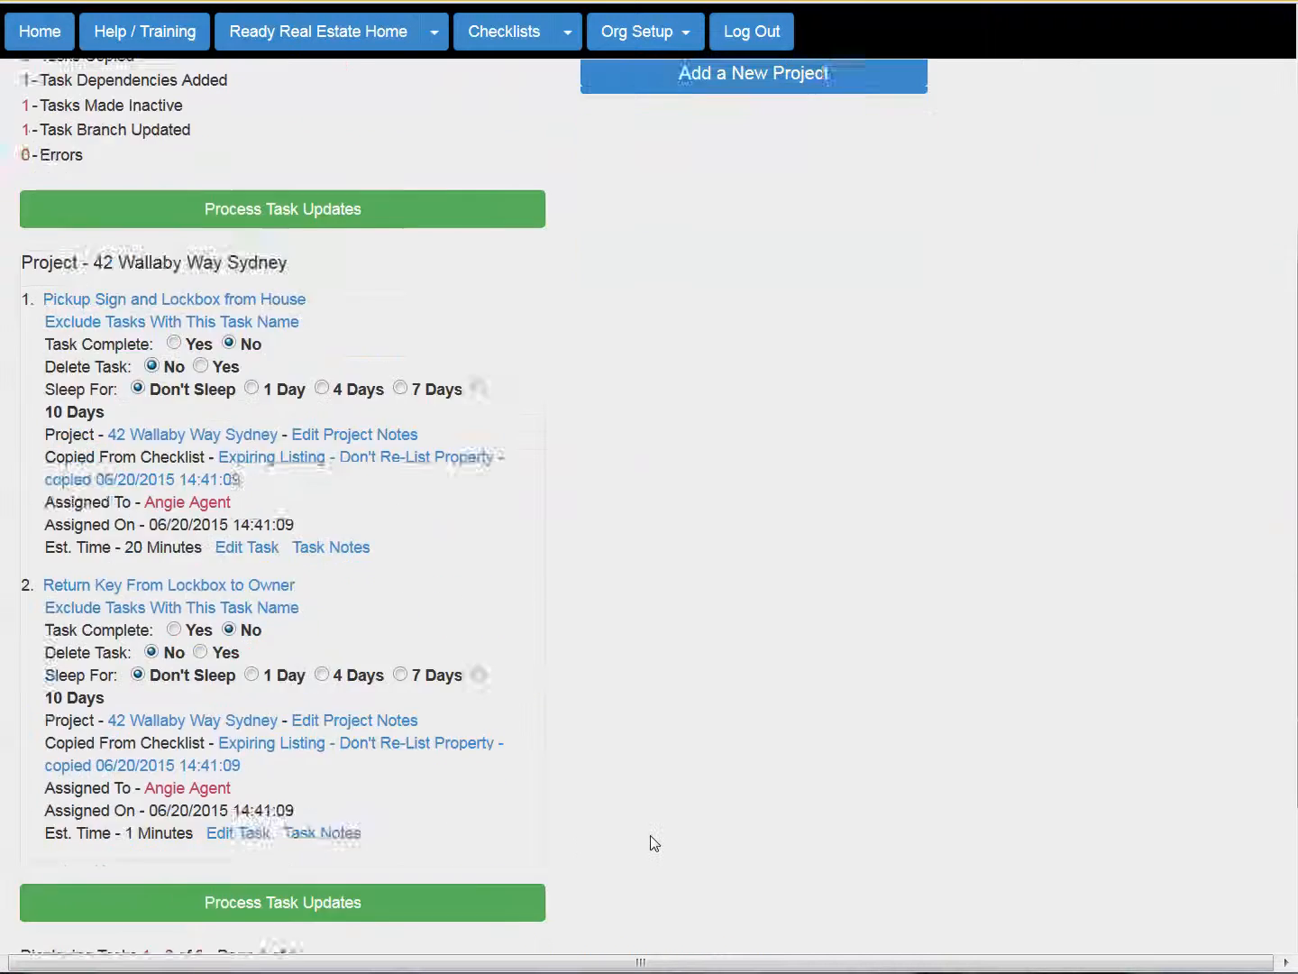
{"action": "scroll", "coordinate": [653, 841], "scroll_direction": "up", "scroll_amount": 5}
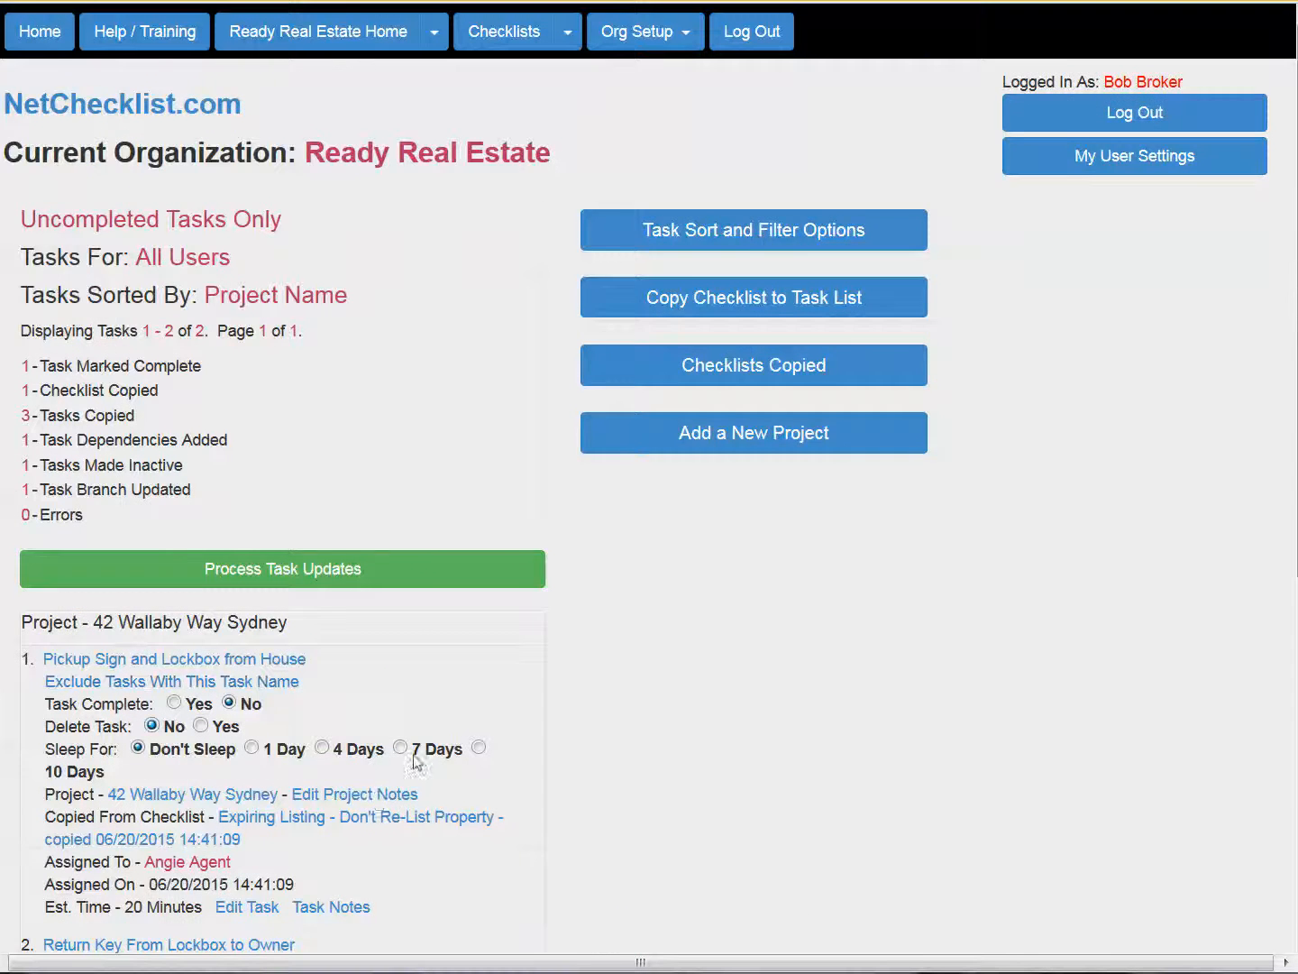
{"action": "scroll", "coordinate": [415, 759], "scroll_direction": "down", "scroll_amount": 4}
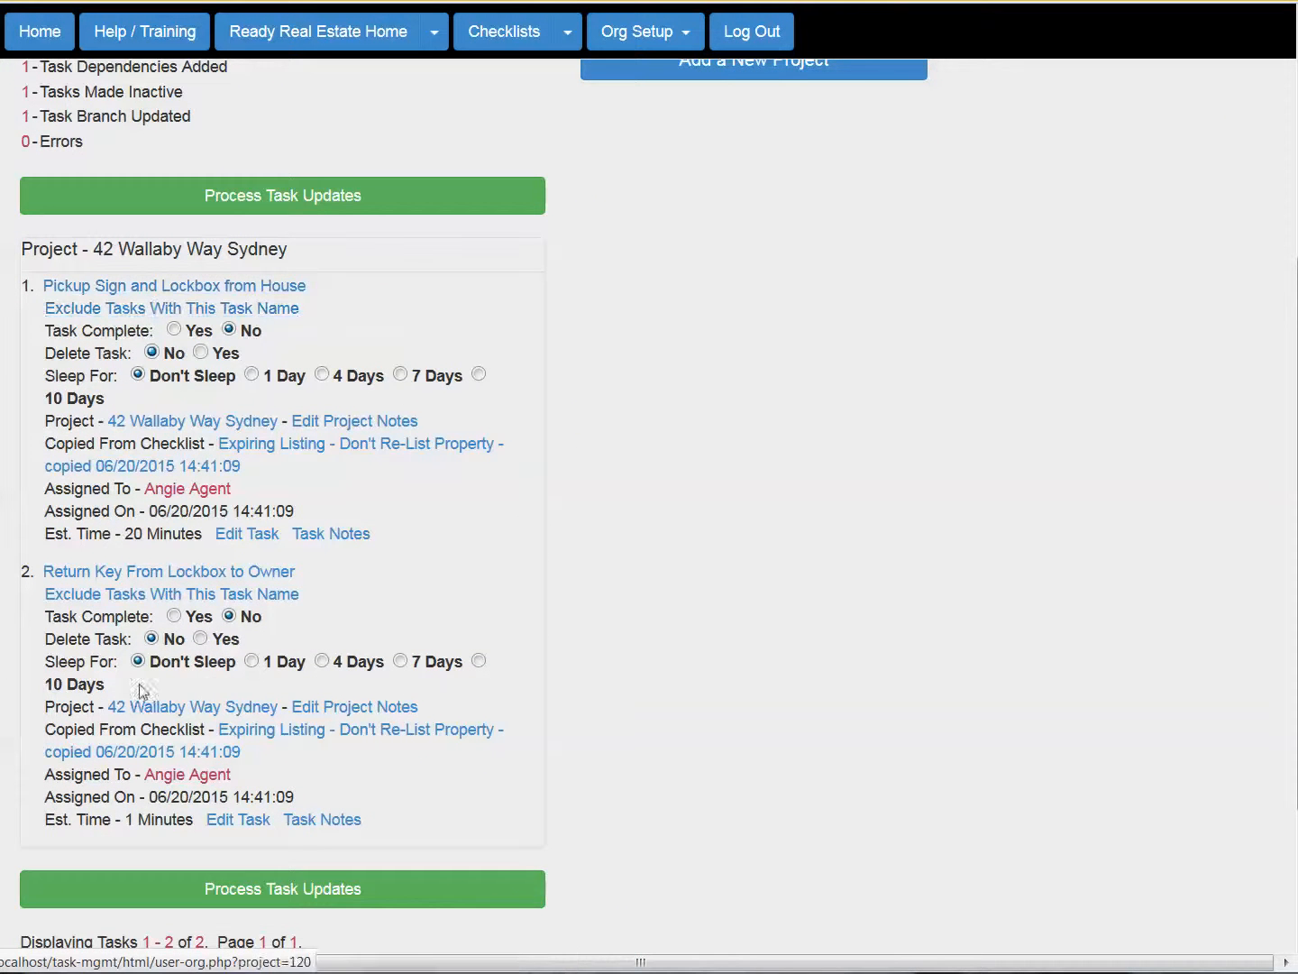
- Mark the Return Key From Lockbox to Owner and Pickup Sign and Lockbox from House tasks complete and process the updates
{"action": "left_click", "coordinate": [190, 620]}
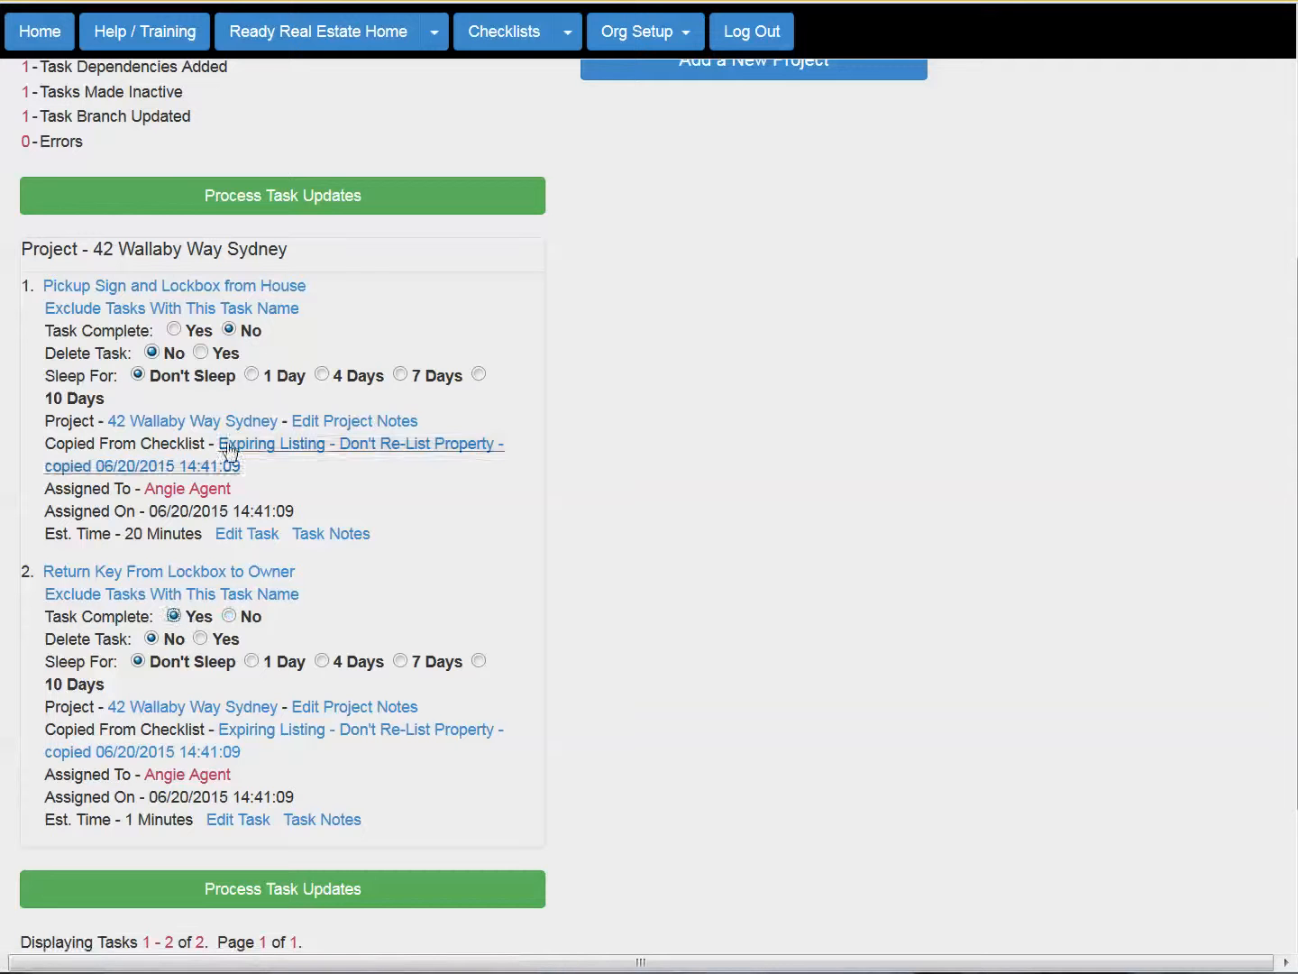
{"action": "left_click", "coordinate": [202, 331]}
{"action": "left_click", "coordinate": [280, 214]}
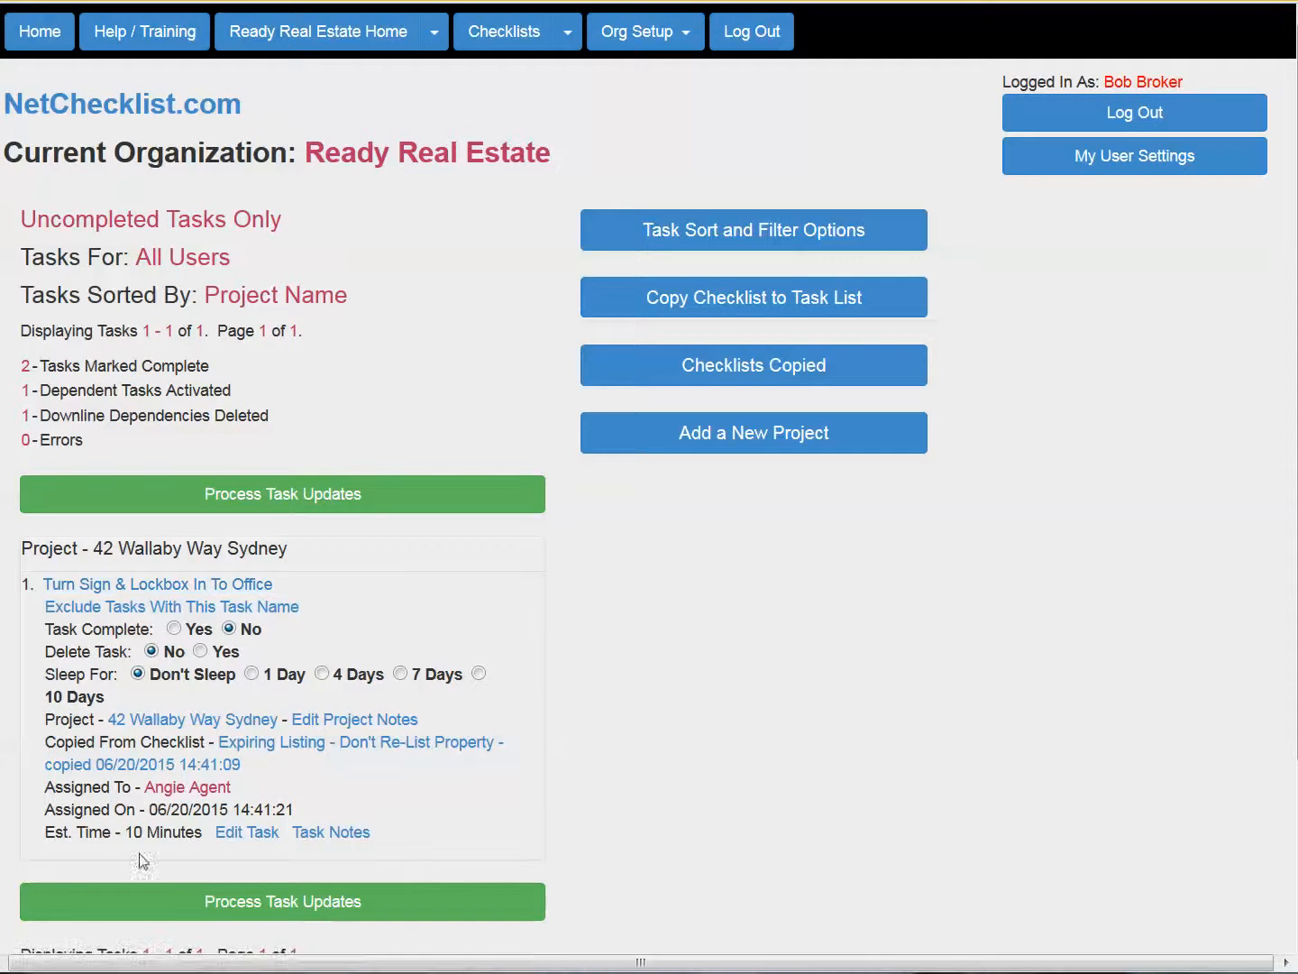
{"action": "scroll", "coordinate": [295, 730], "scroll_direction": "down", "scroll_amount": 2}
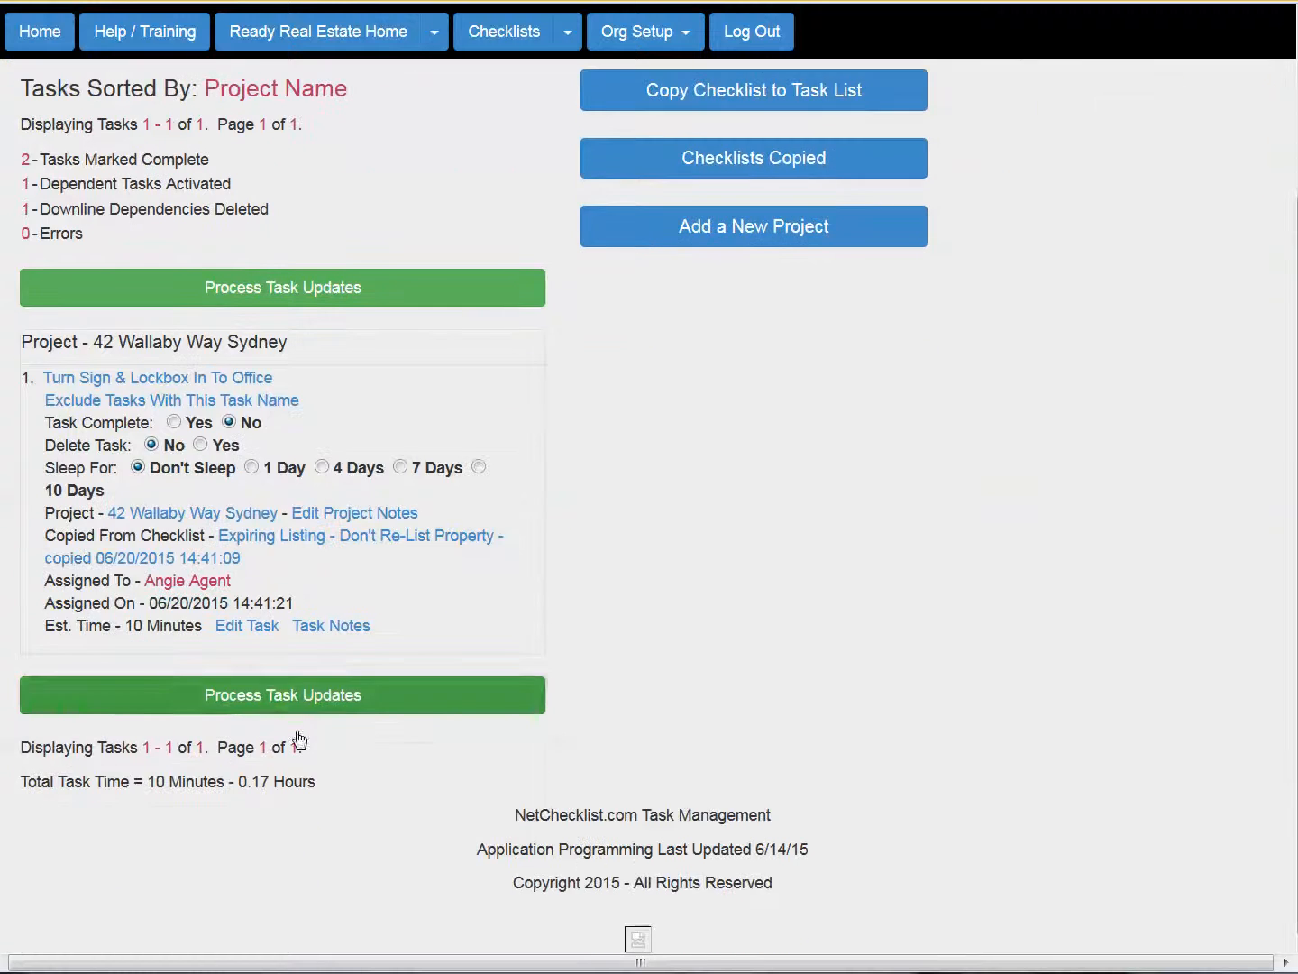
{"action": "scroll", "coordinate": [295, 730], "scroll_direction": "up", "scroll_amount": 1}
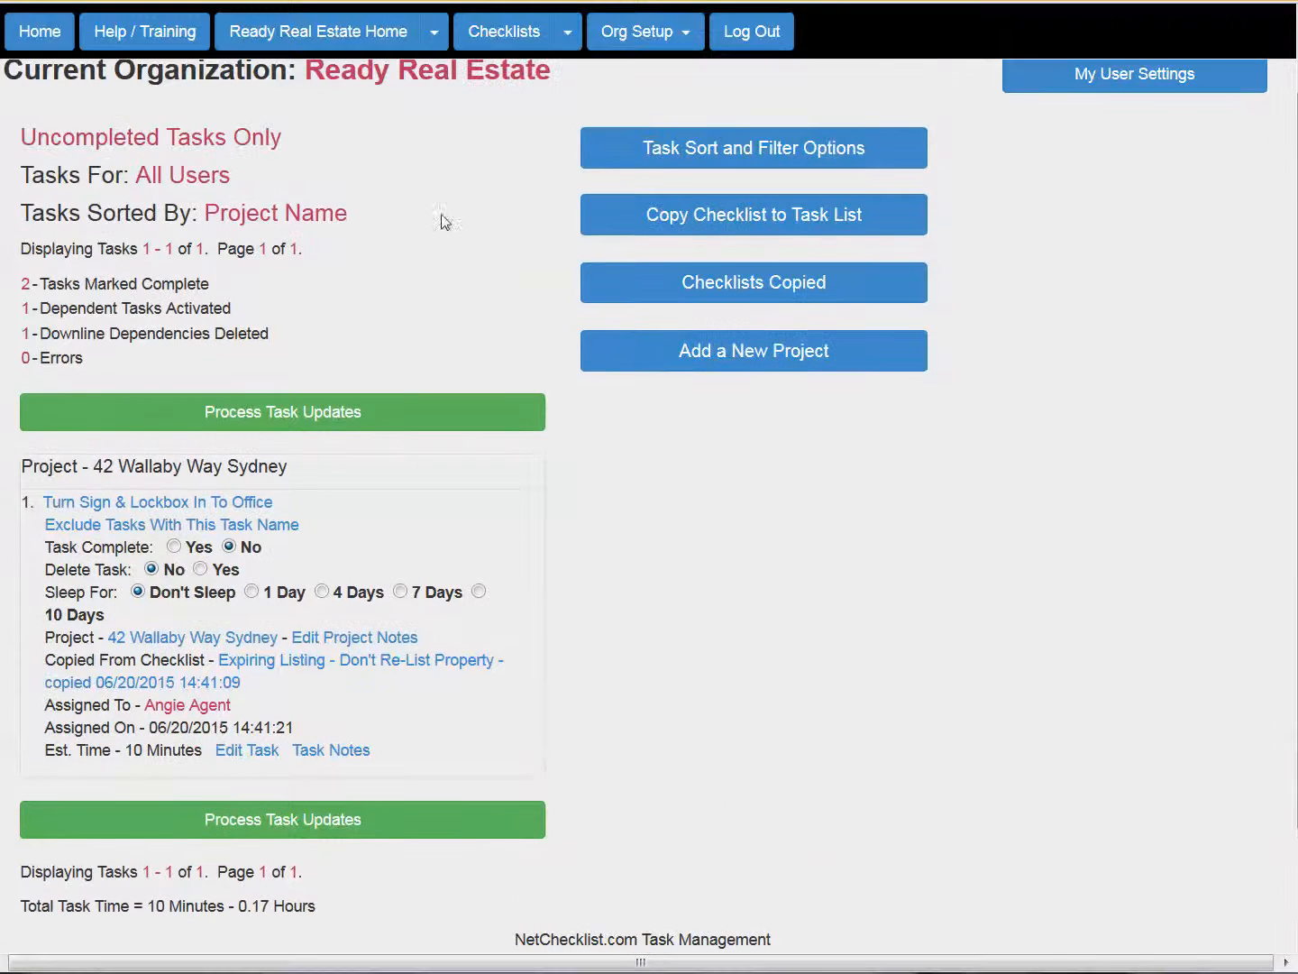